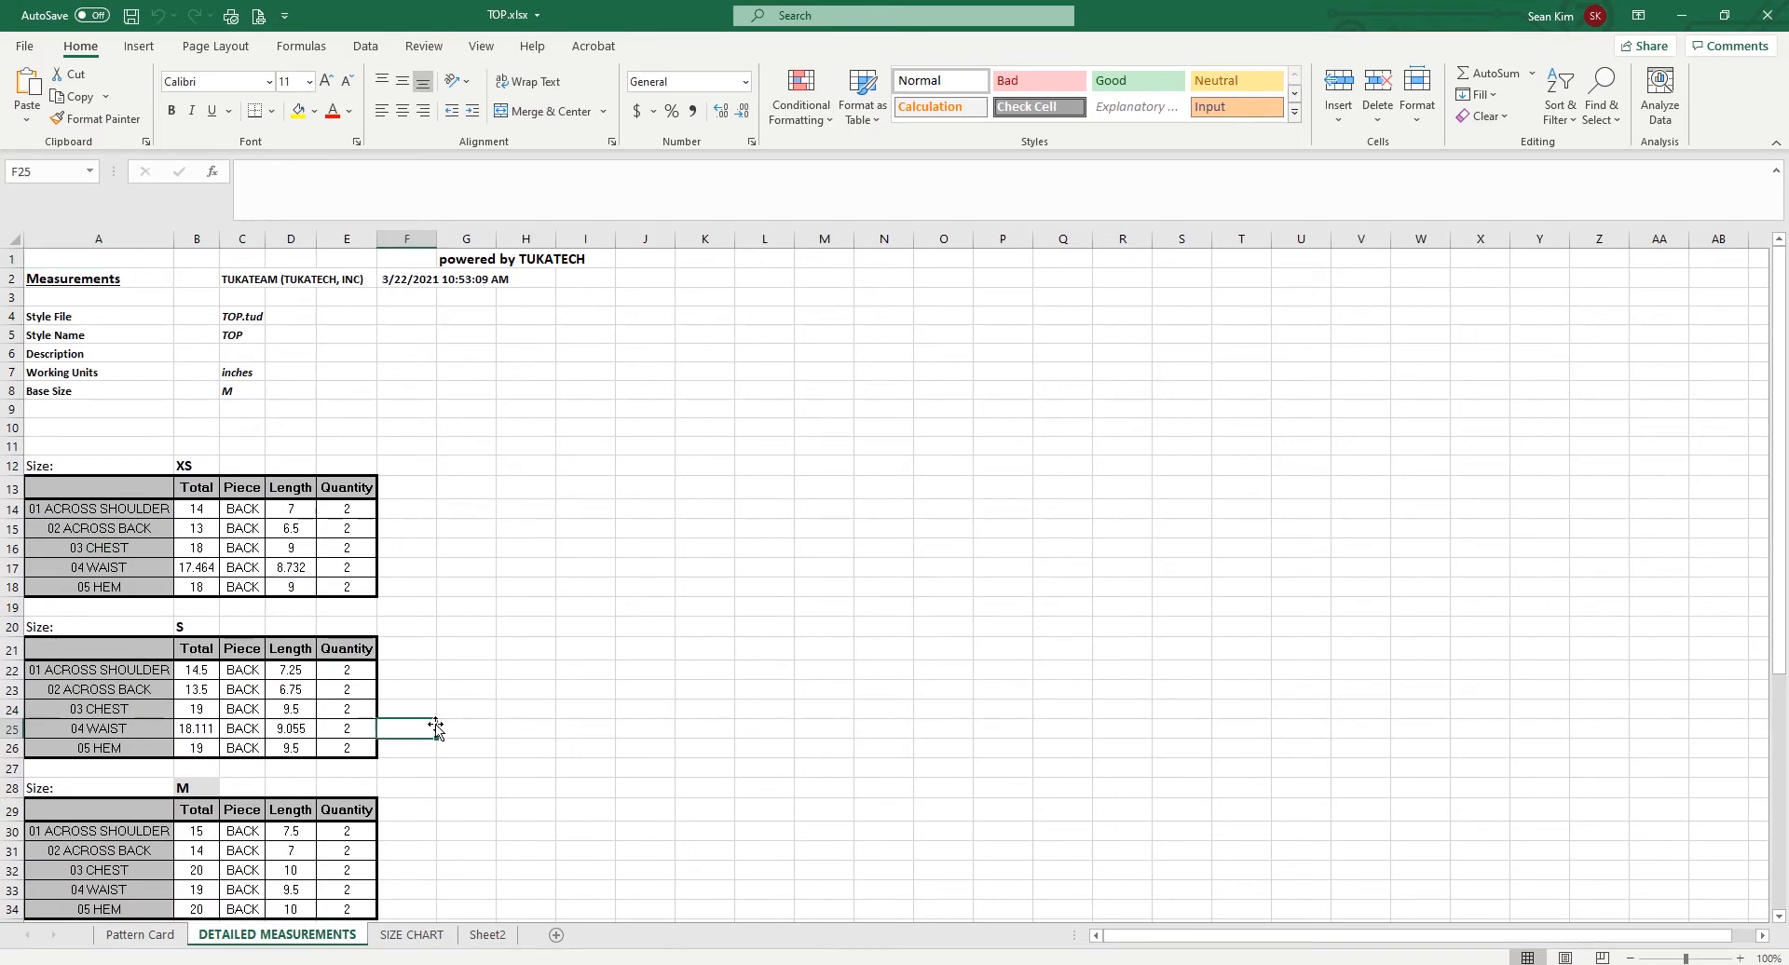
- Review the DETAILED MEASUREMENTS sheet and the SIZE CHART sheet of the TOP.xlsx workbook
scroll(431, 727, down, 10)
click(434, 936)
click(494, 735)
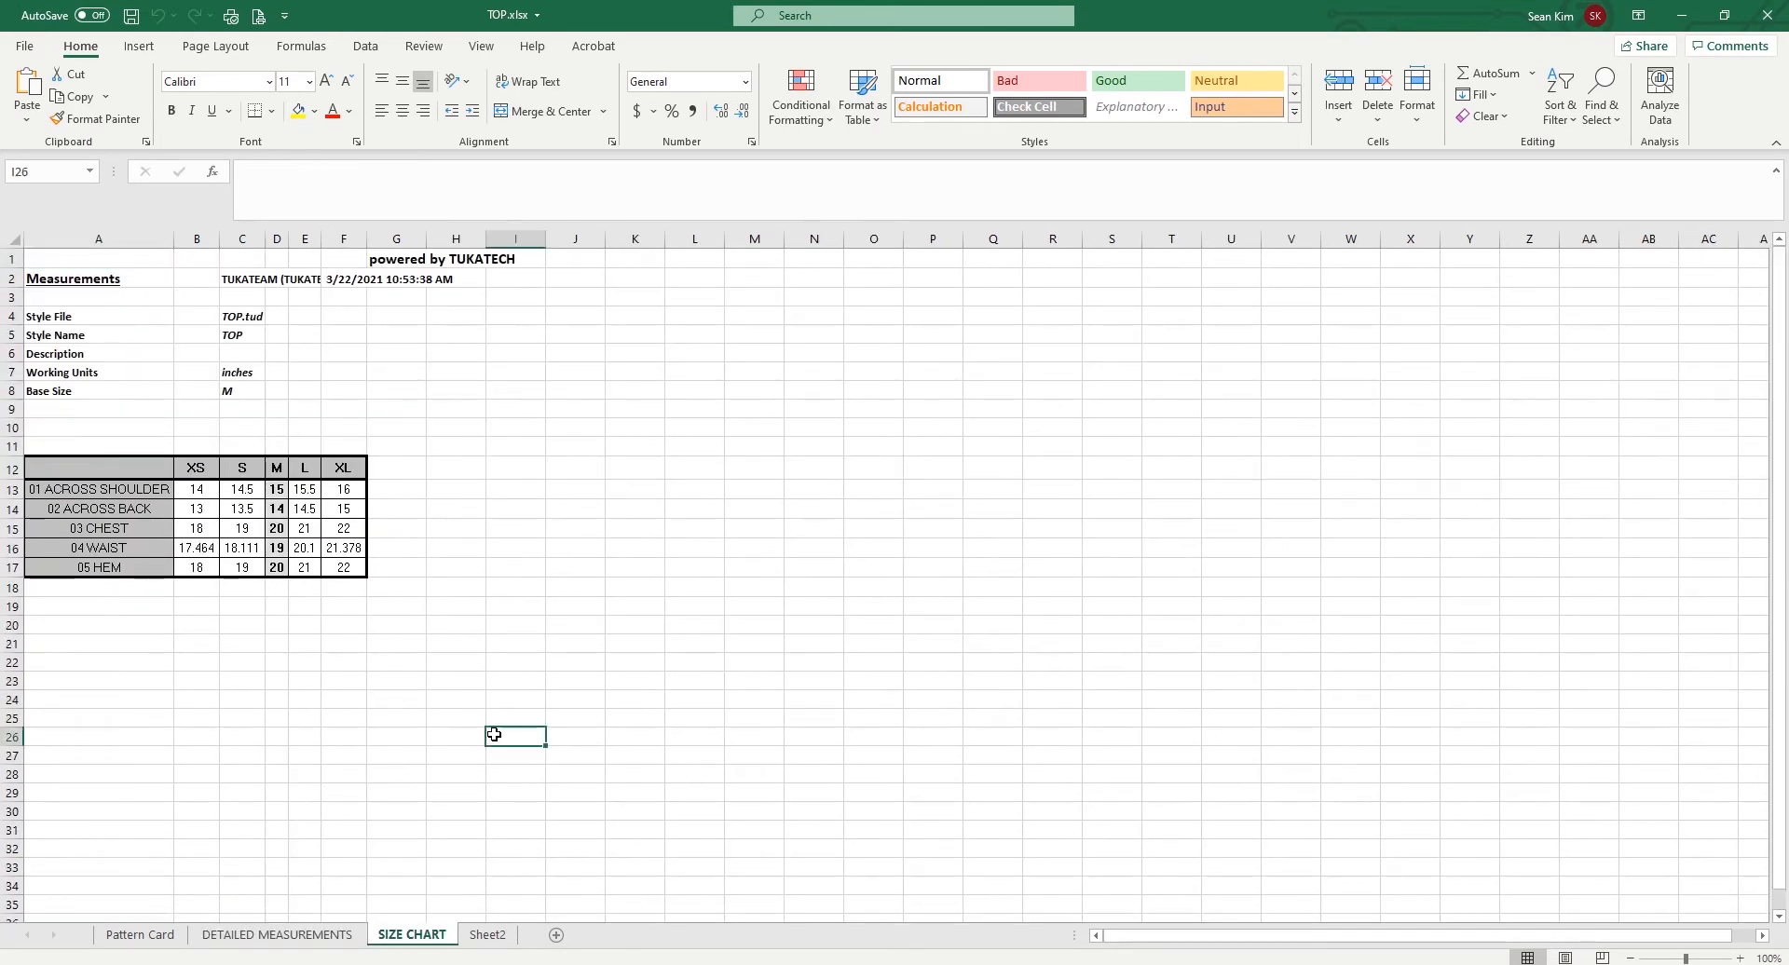
- Switch to TUKAdesign and bring up the style's Measurement Chart with after-wash shrinkage included
click(1682, 15)
click(1102, 104)
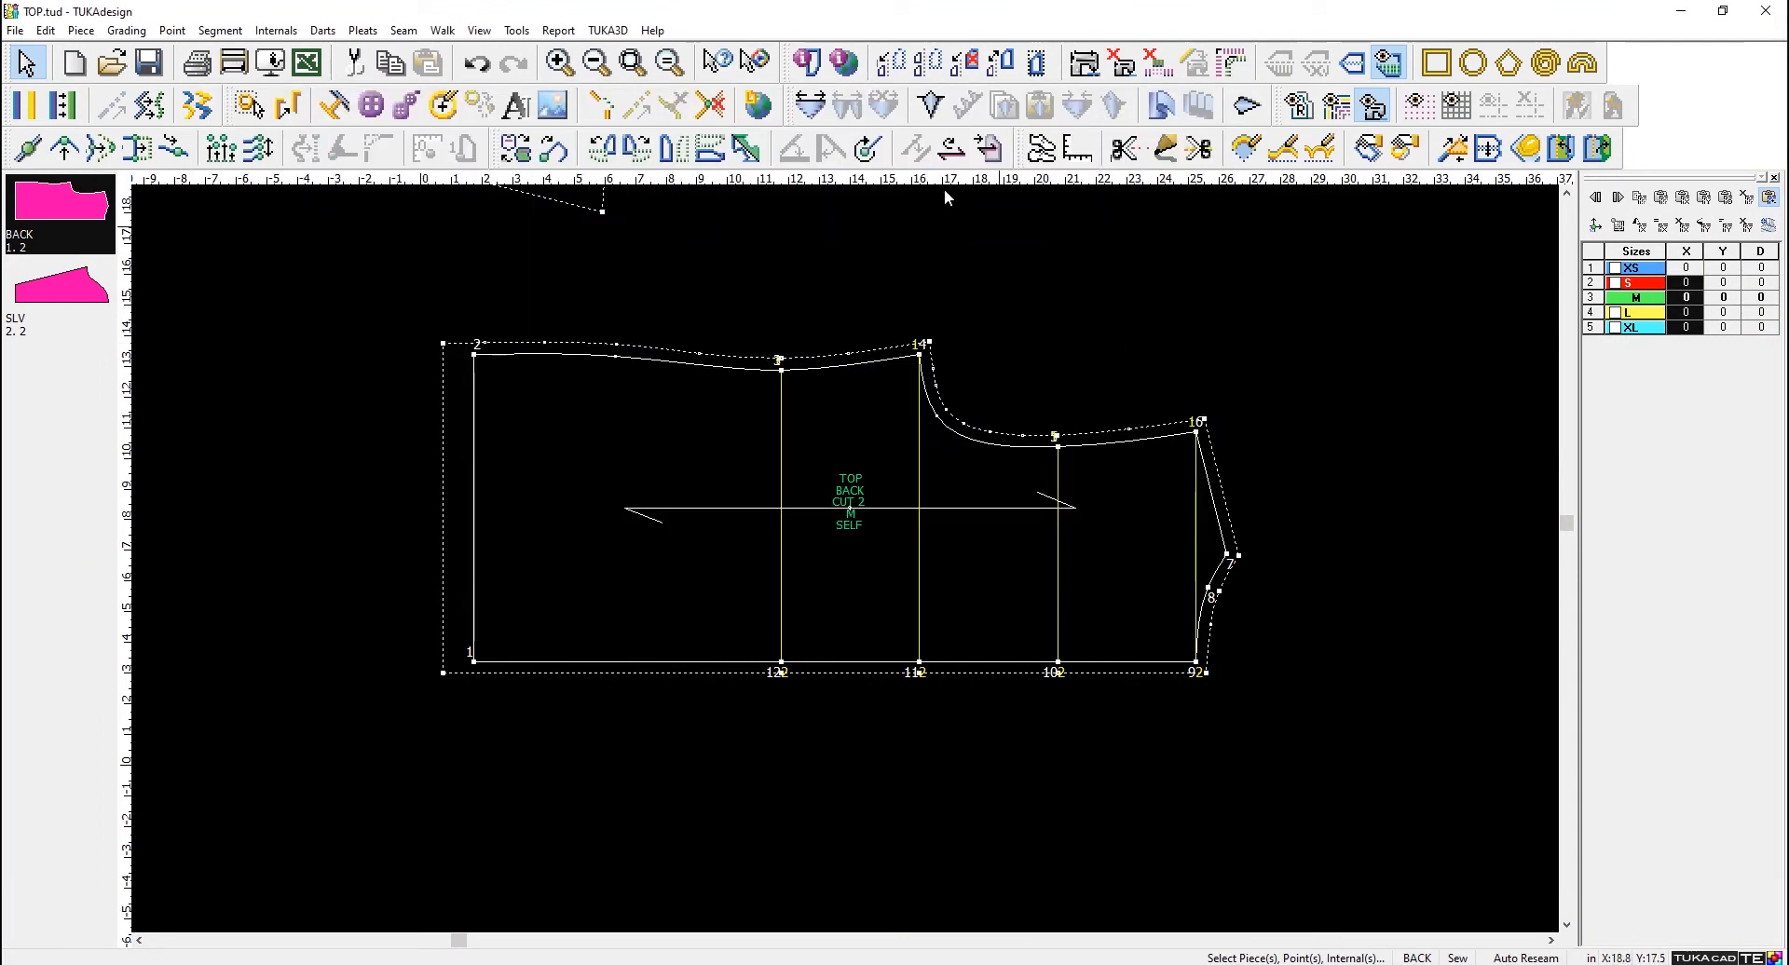
click(608, 31)
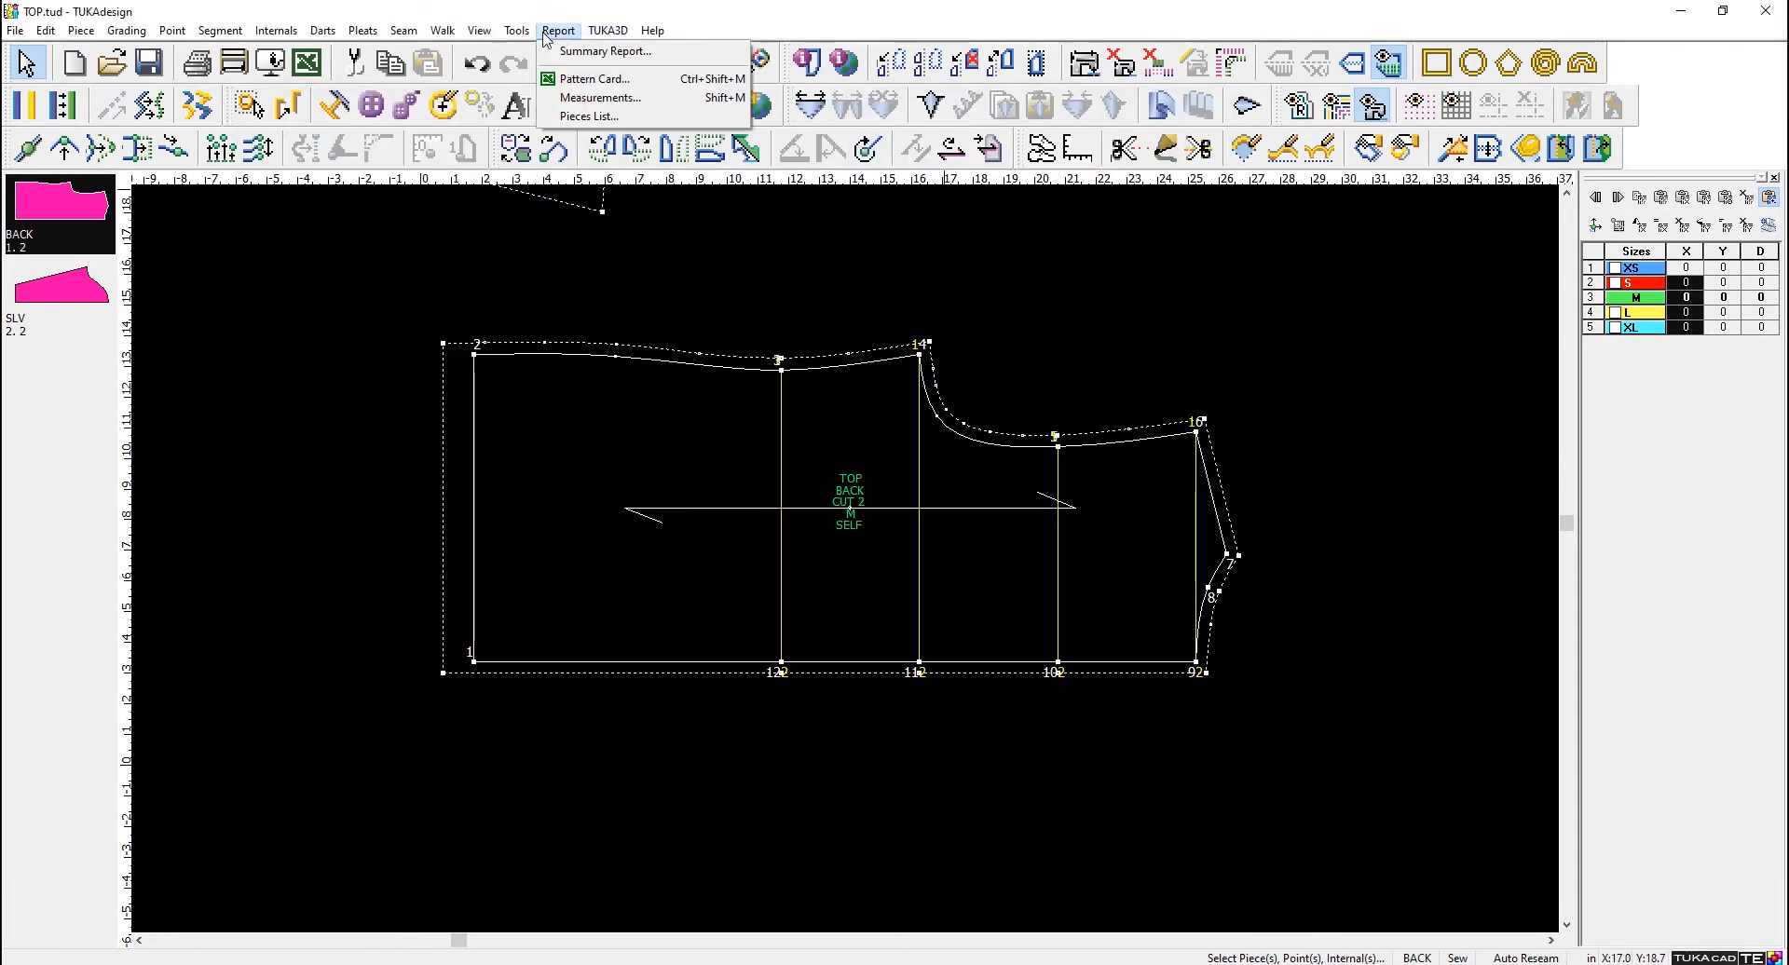
click(587, 98)
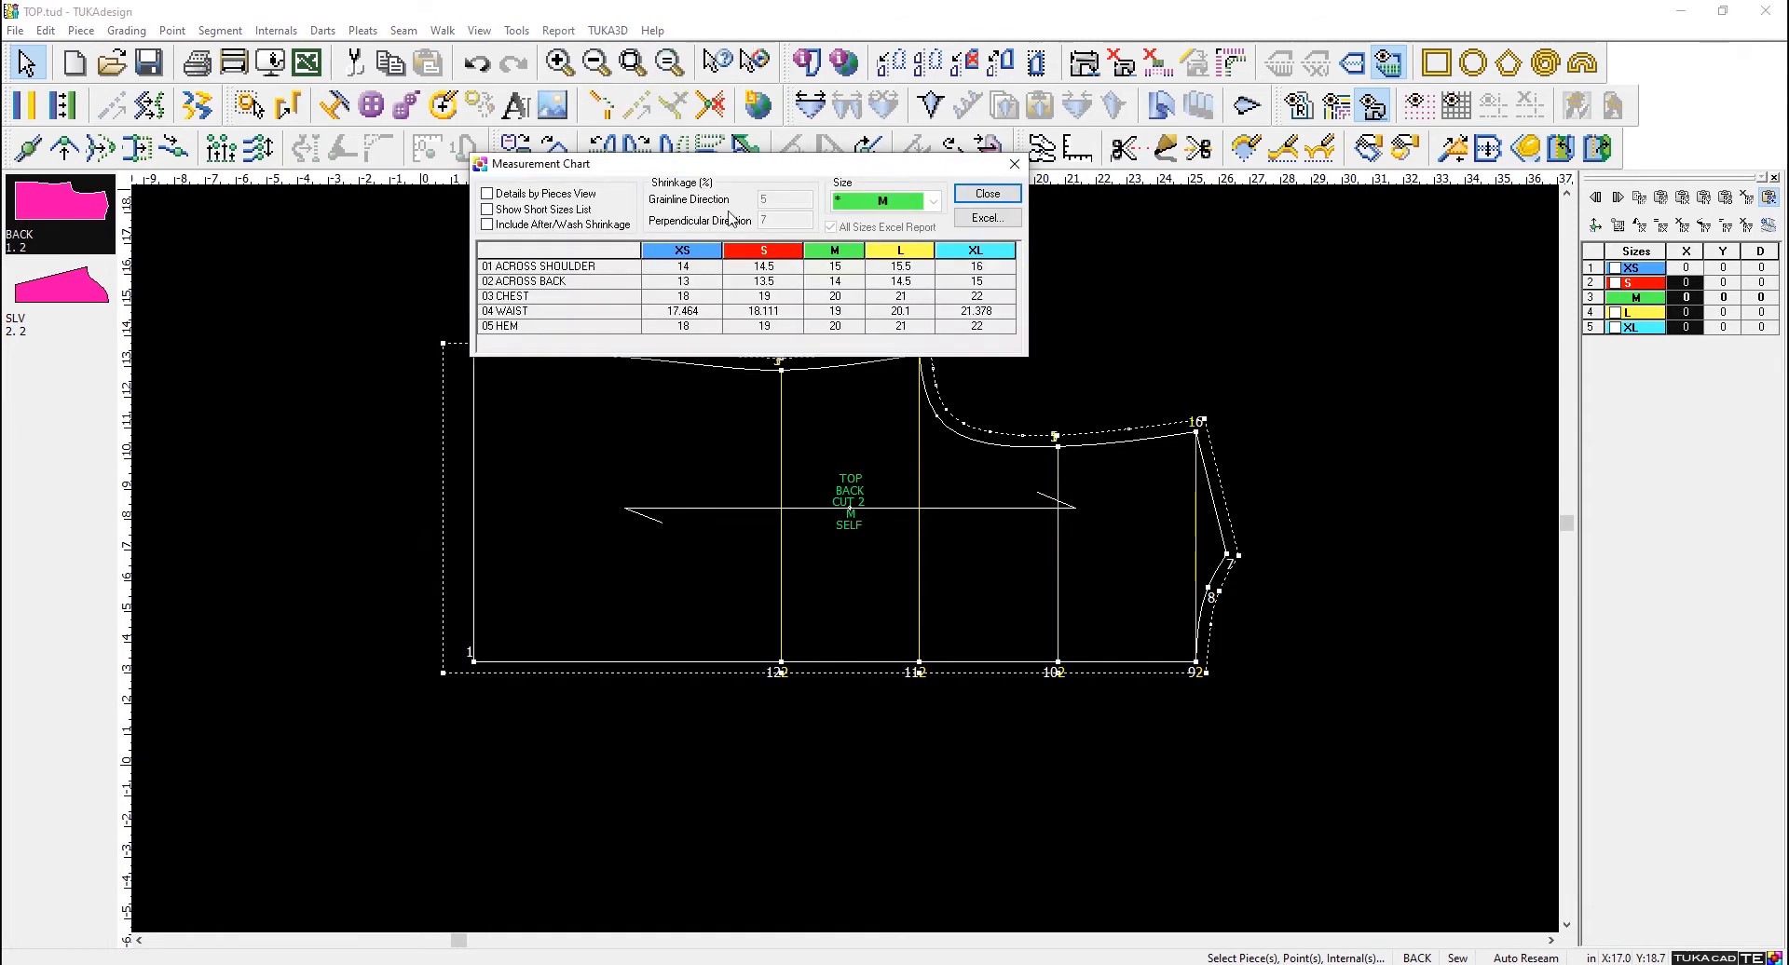
click(575, 227)
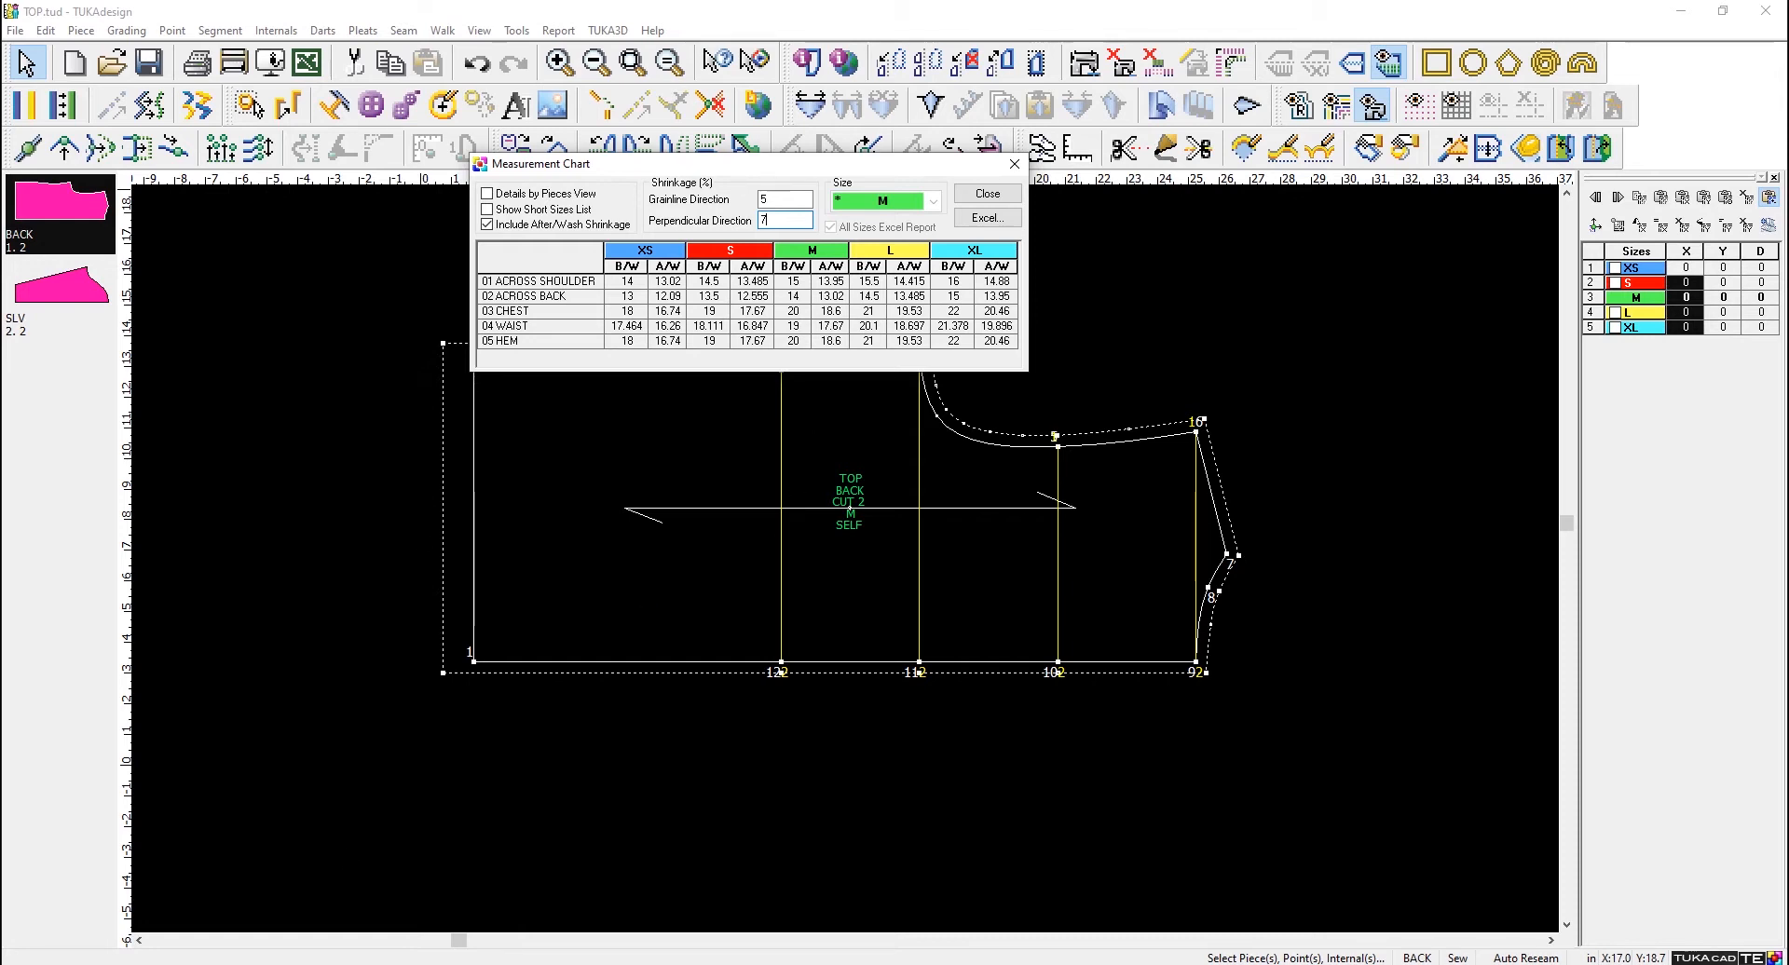
- Switch back to Excel, show Sheet2 of the TOP.xlsx workbook and close Excel
click(373, 964)
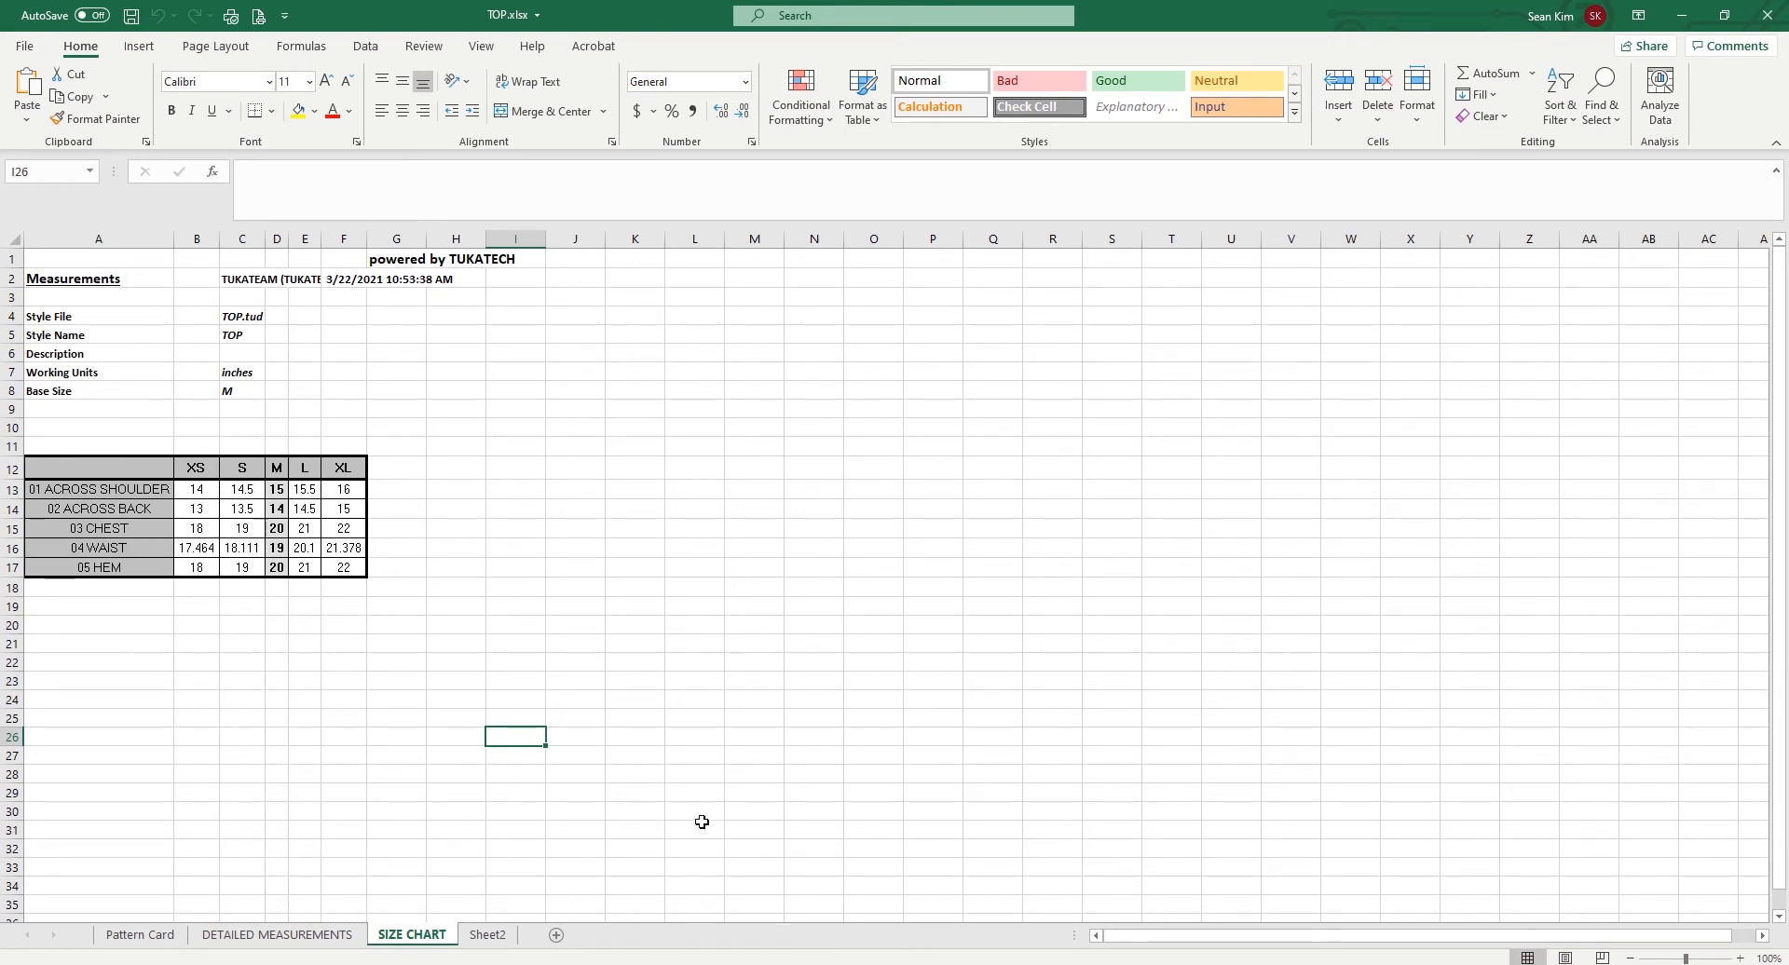
click(487, 935)
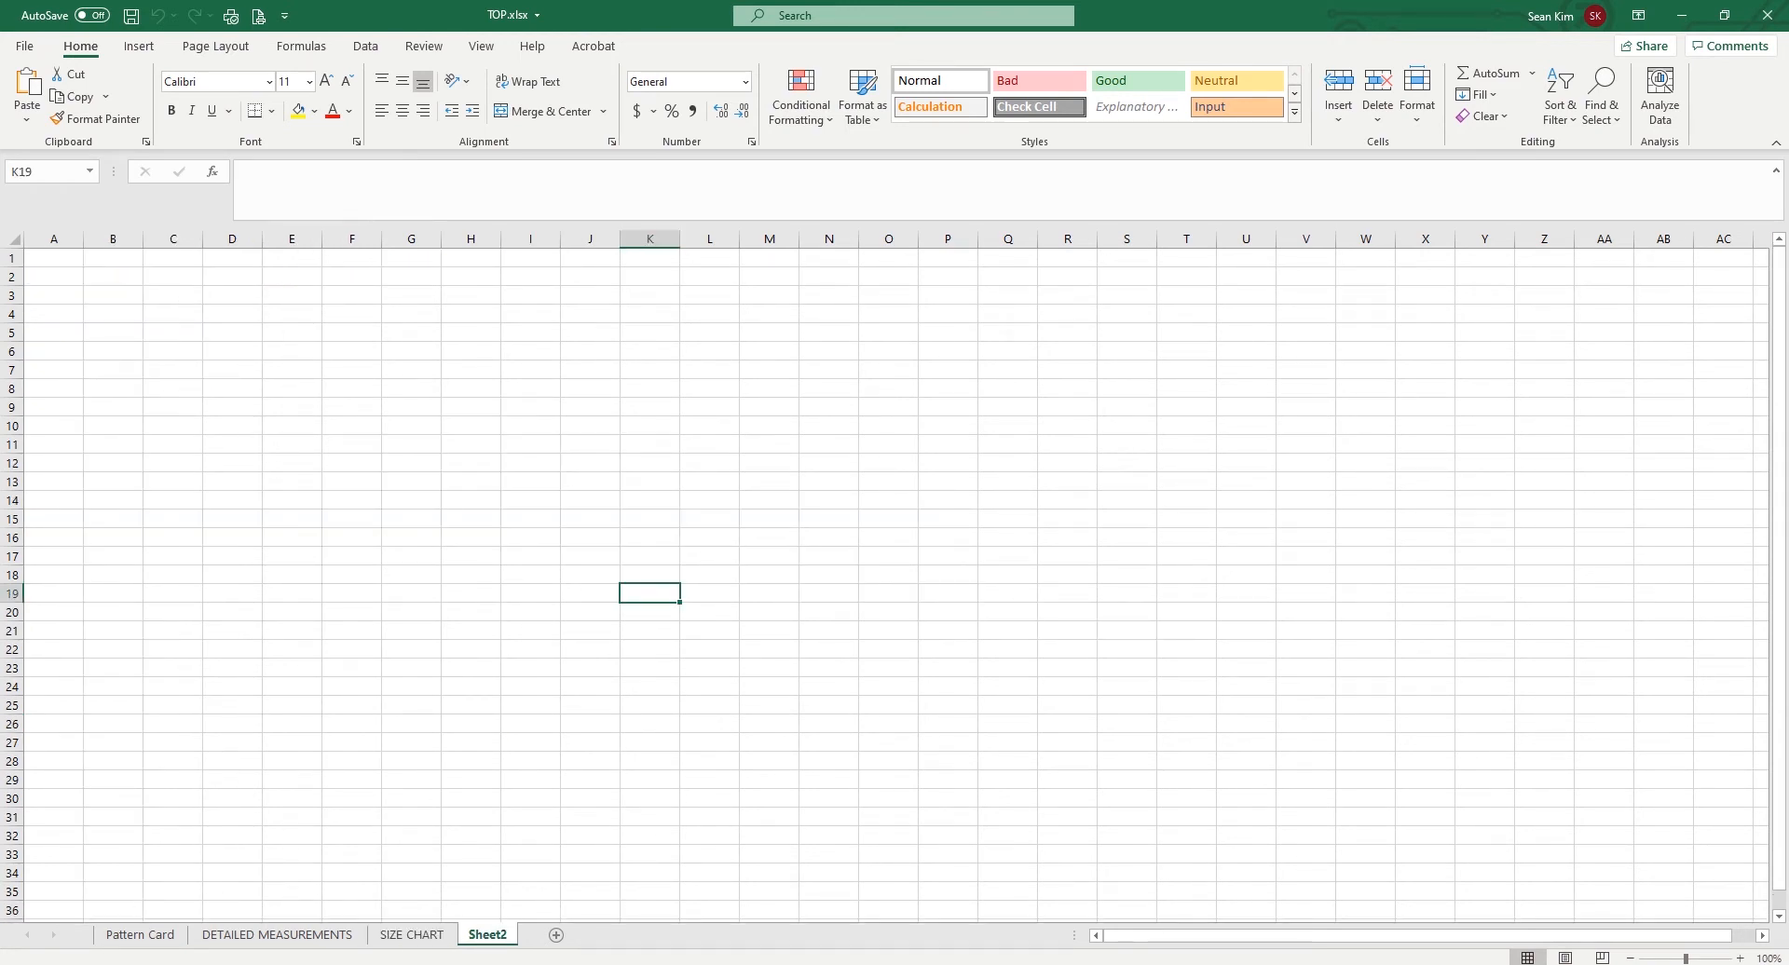
click(1771, 15)
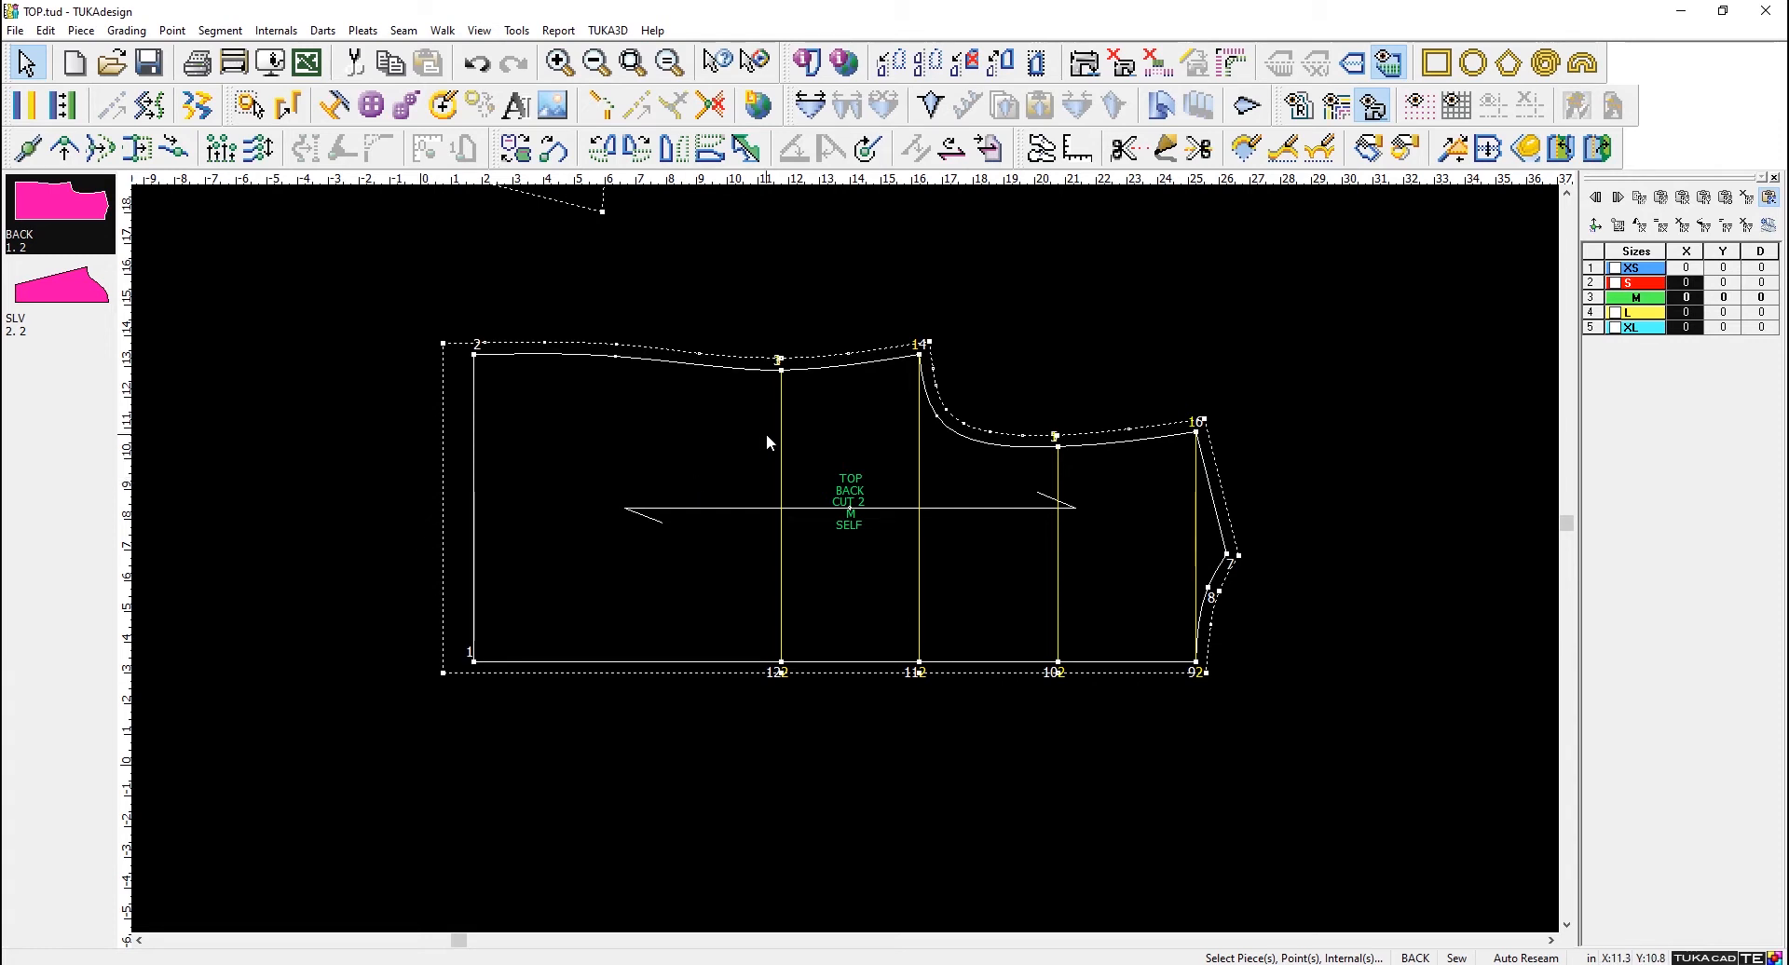
- Move the BACK piece up beside the sleeve piece in the TUKAdesign workspace
drag(647, 453, 801, 364)
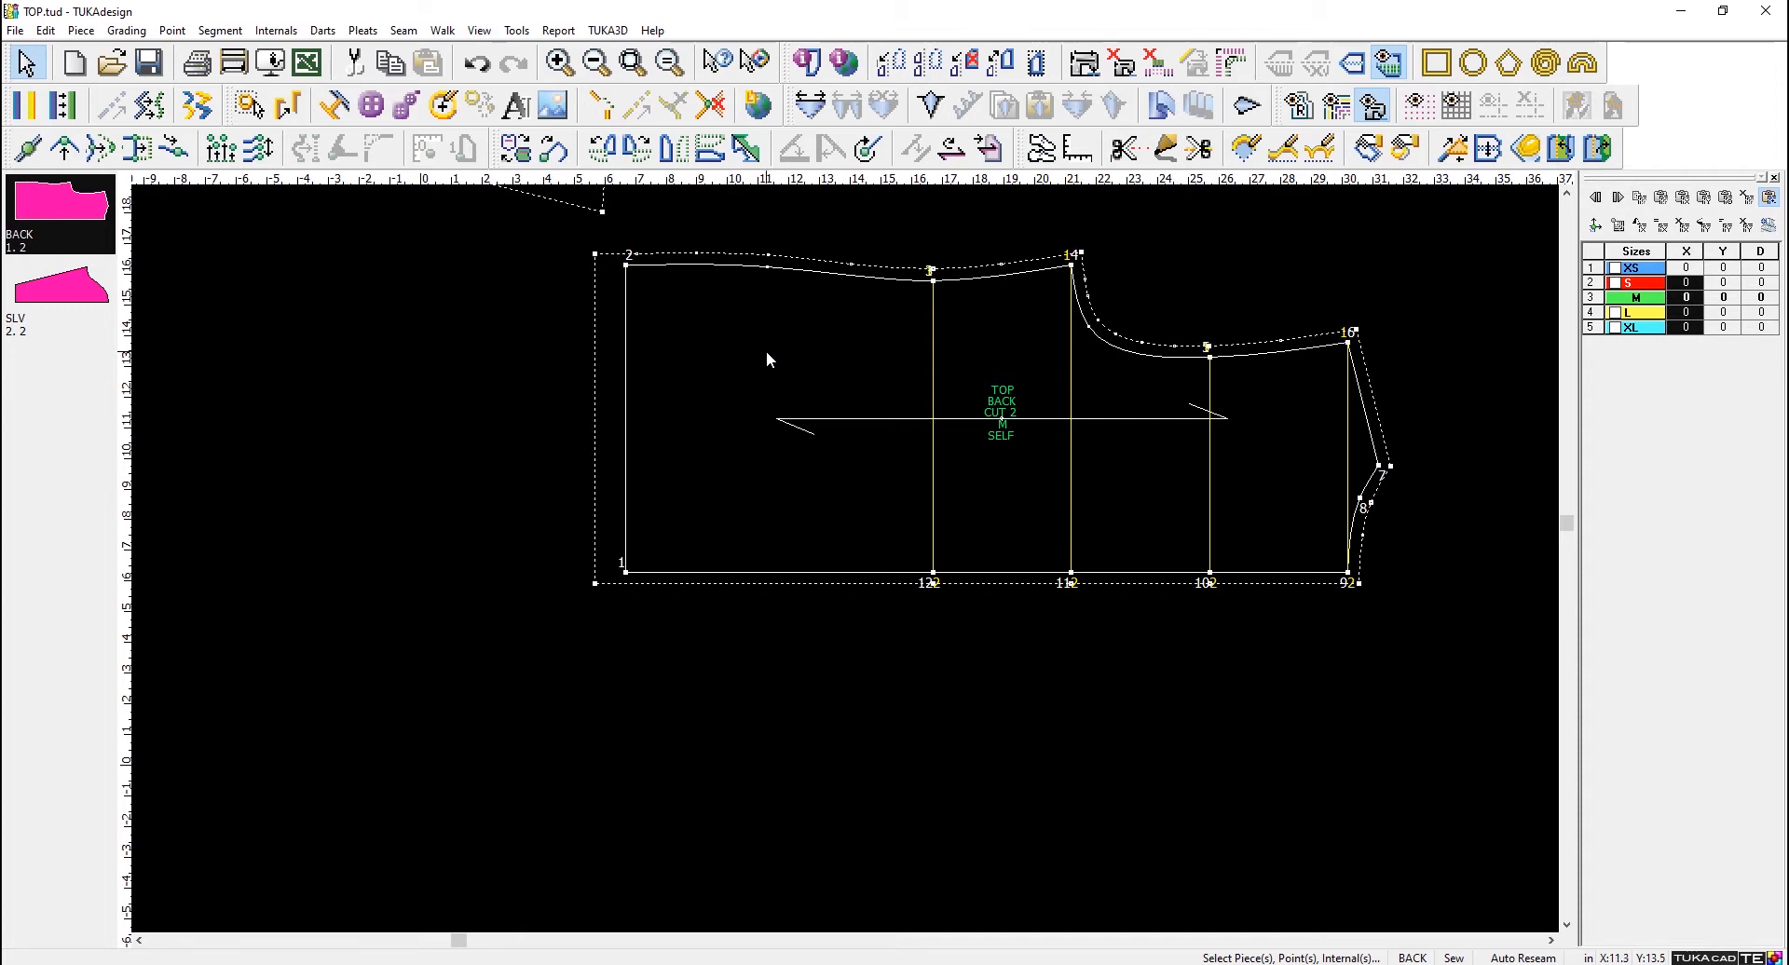
scroll(766, 350, down, 3)
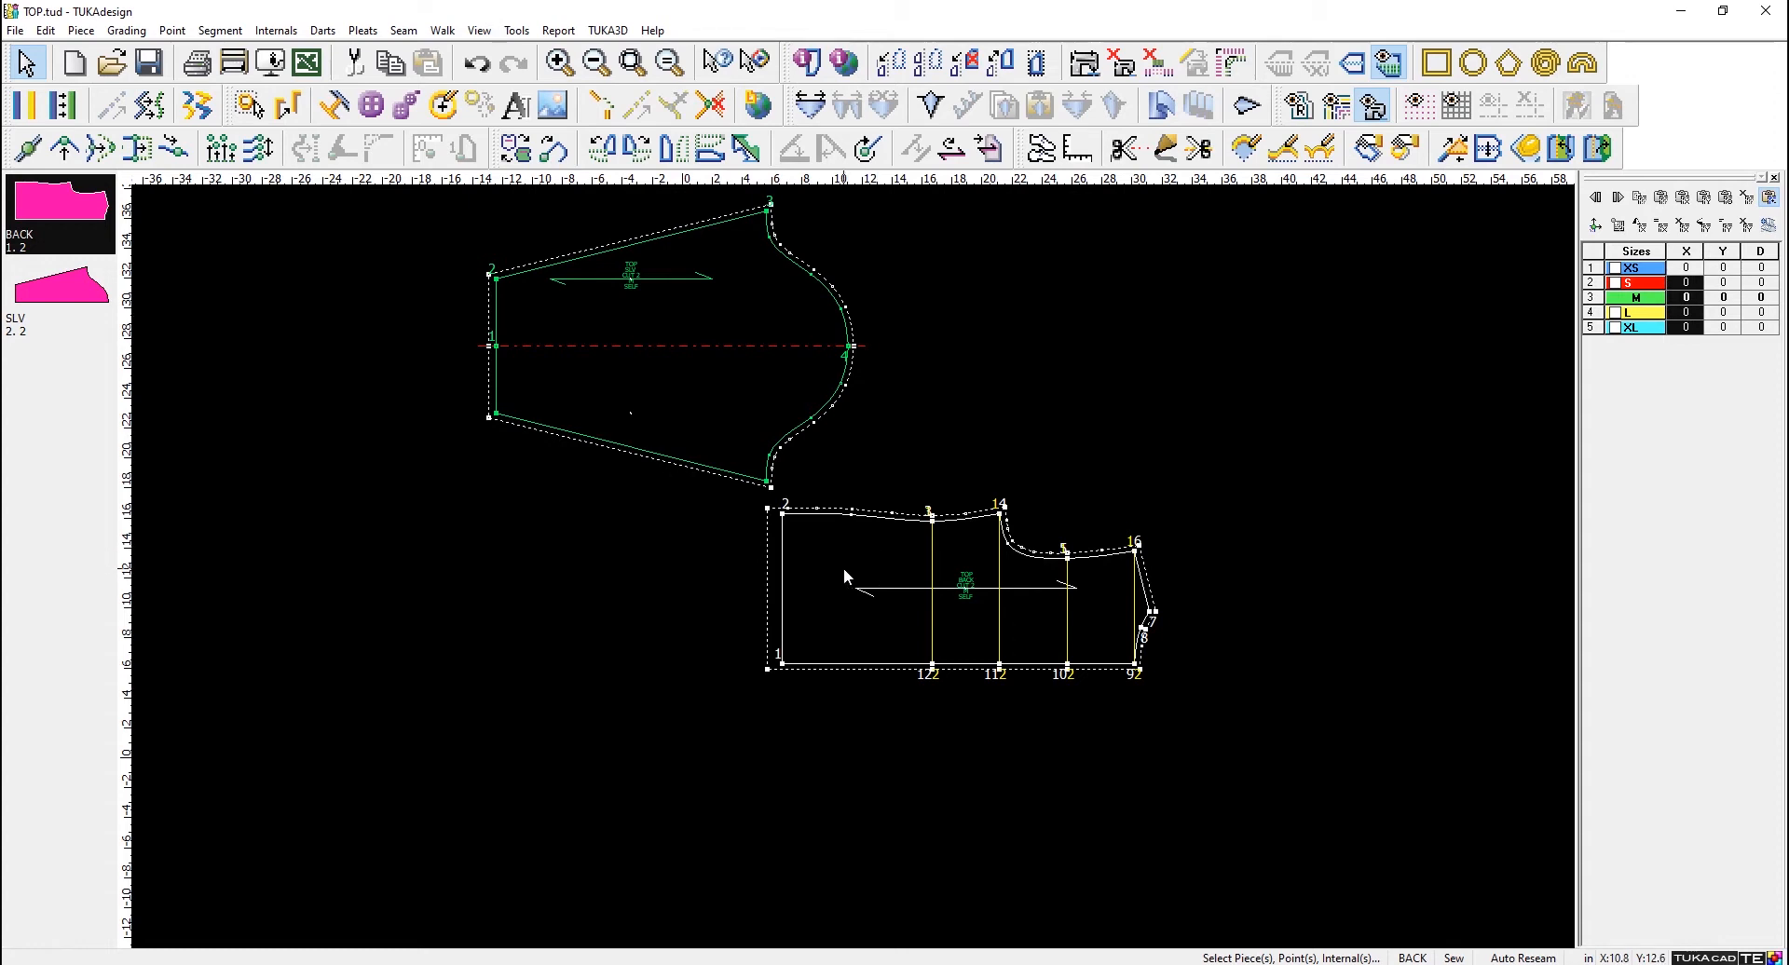
drag(842, 567, 943, 383)
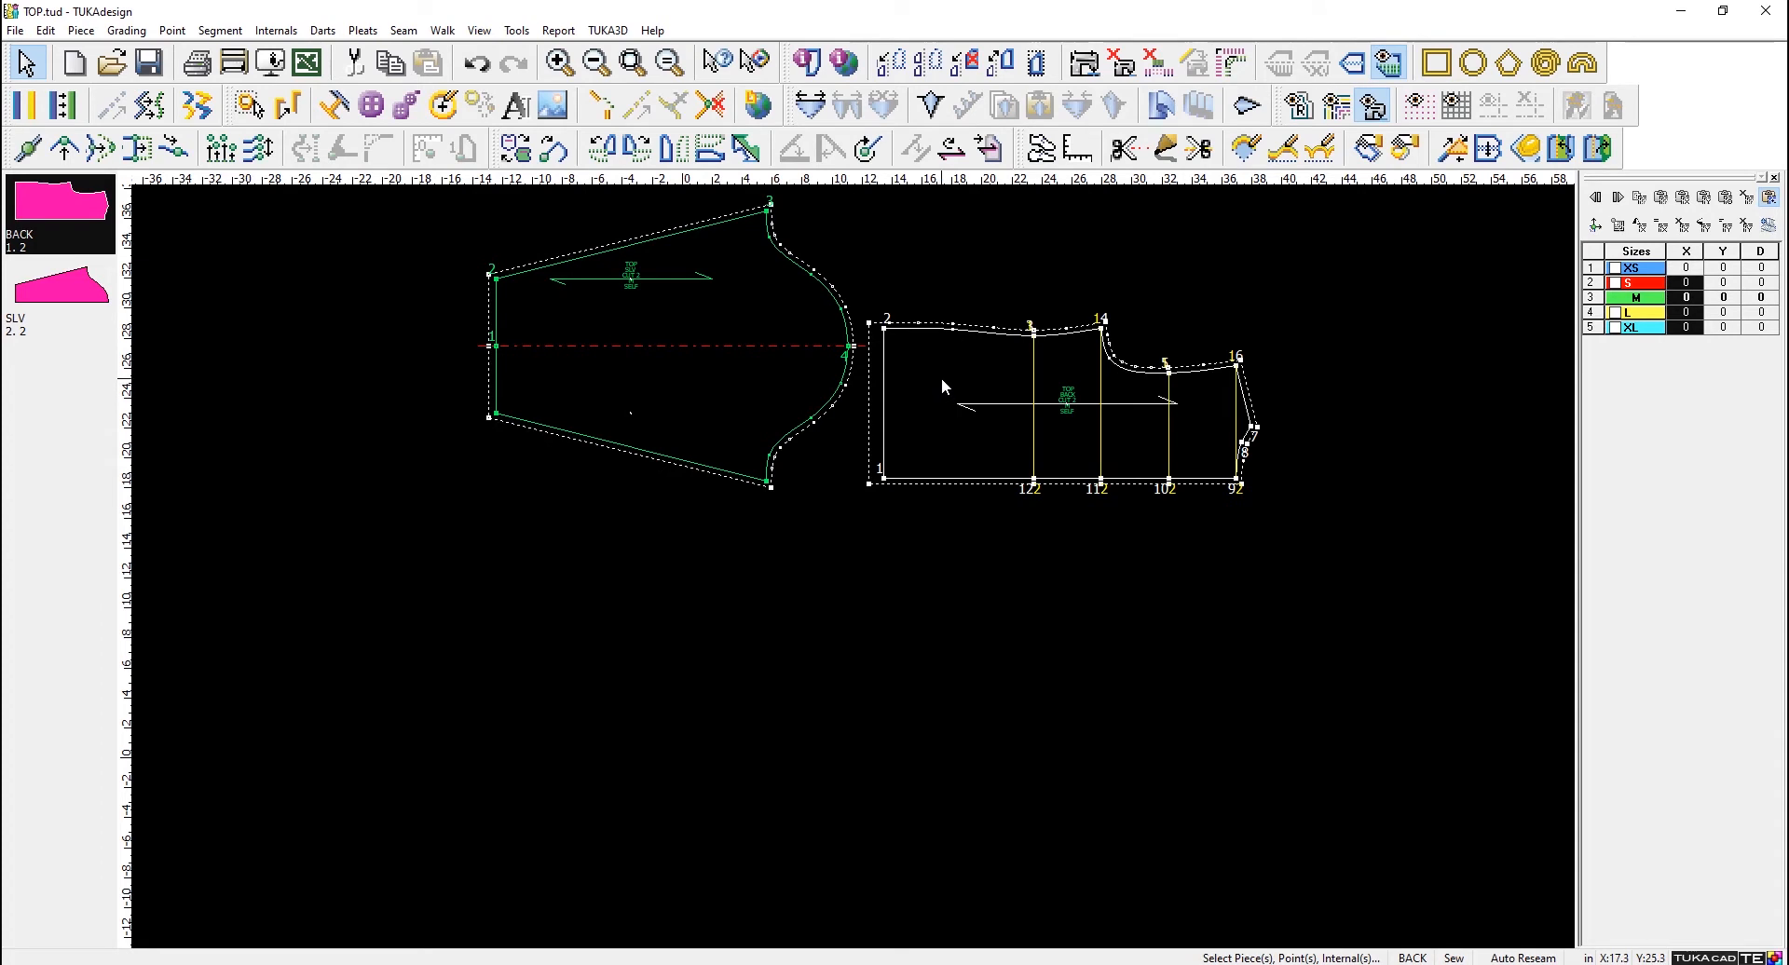
- View the Piece Info of the BACK piece and the Point Info of its hem corner point 2, closing both without edits
double_click(942, 378)
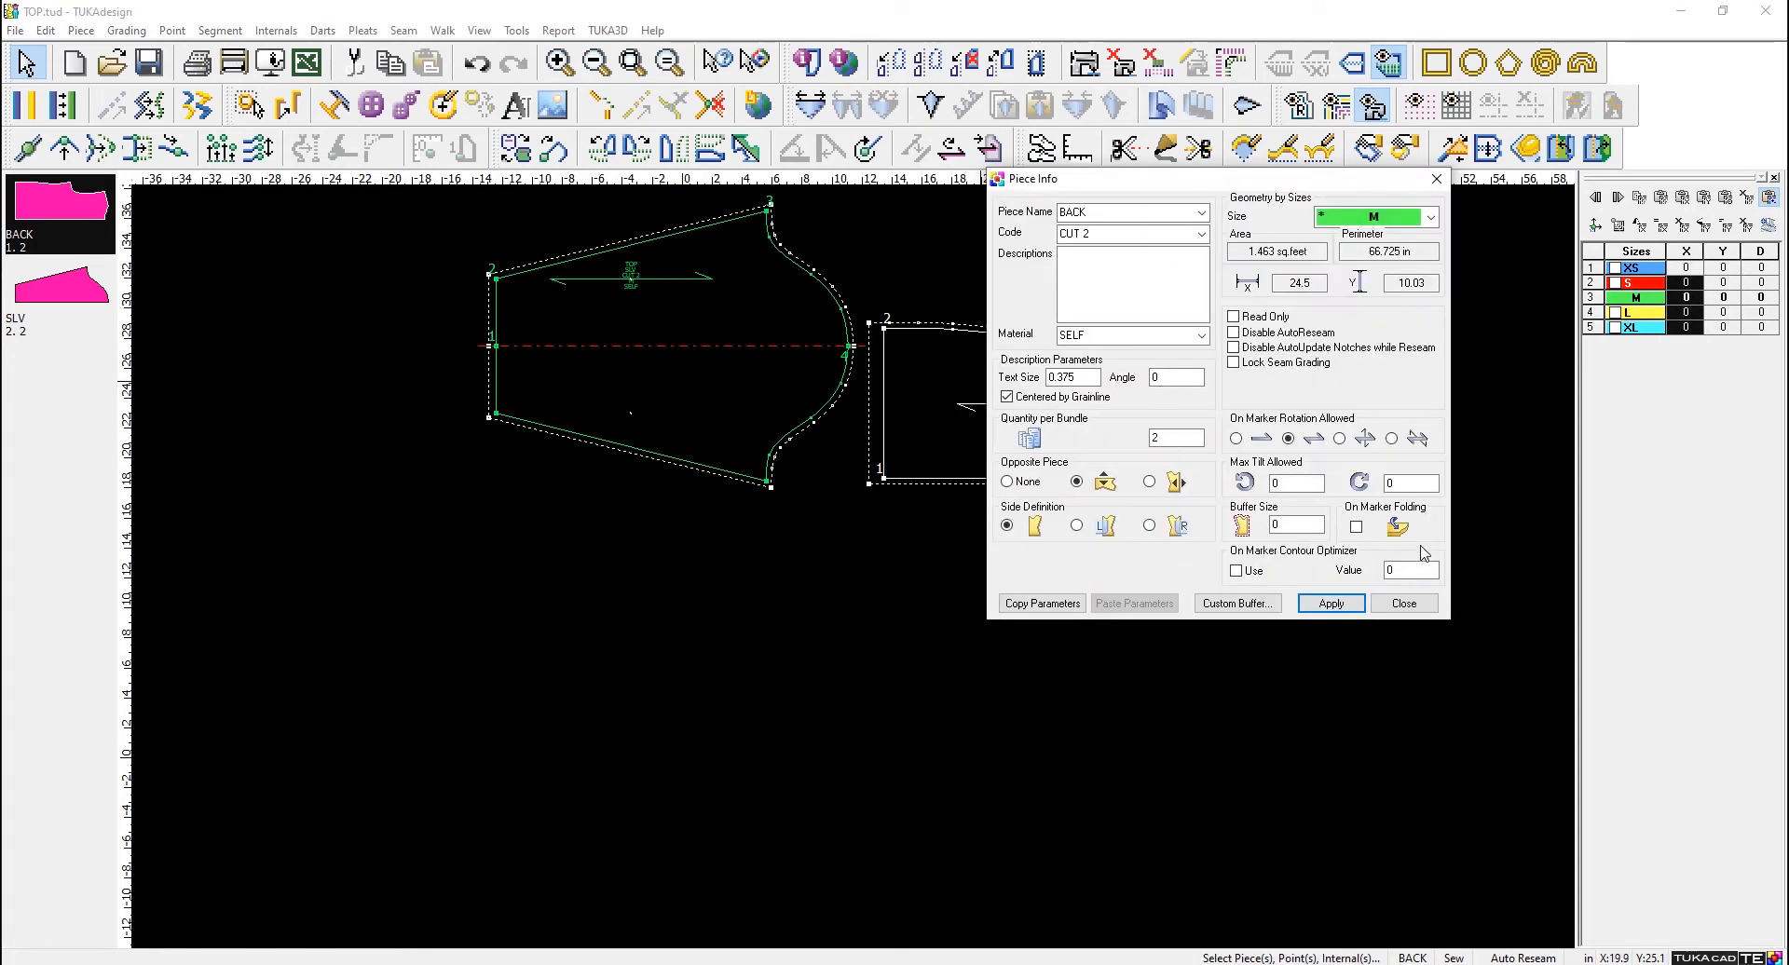
click(1403, 603)
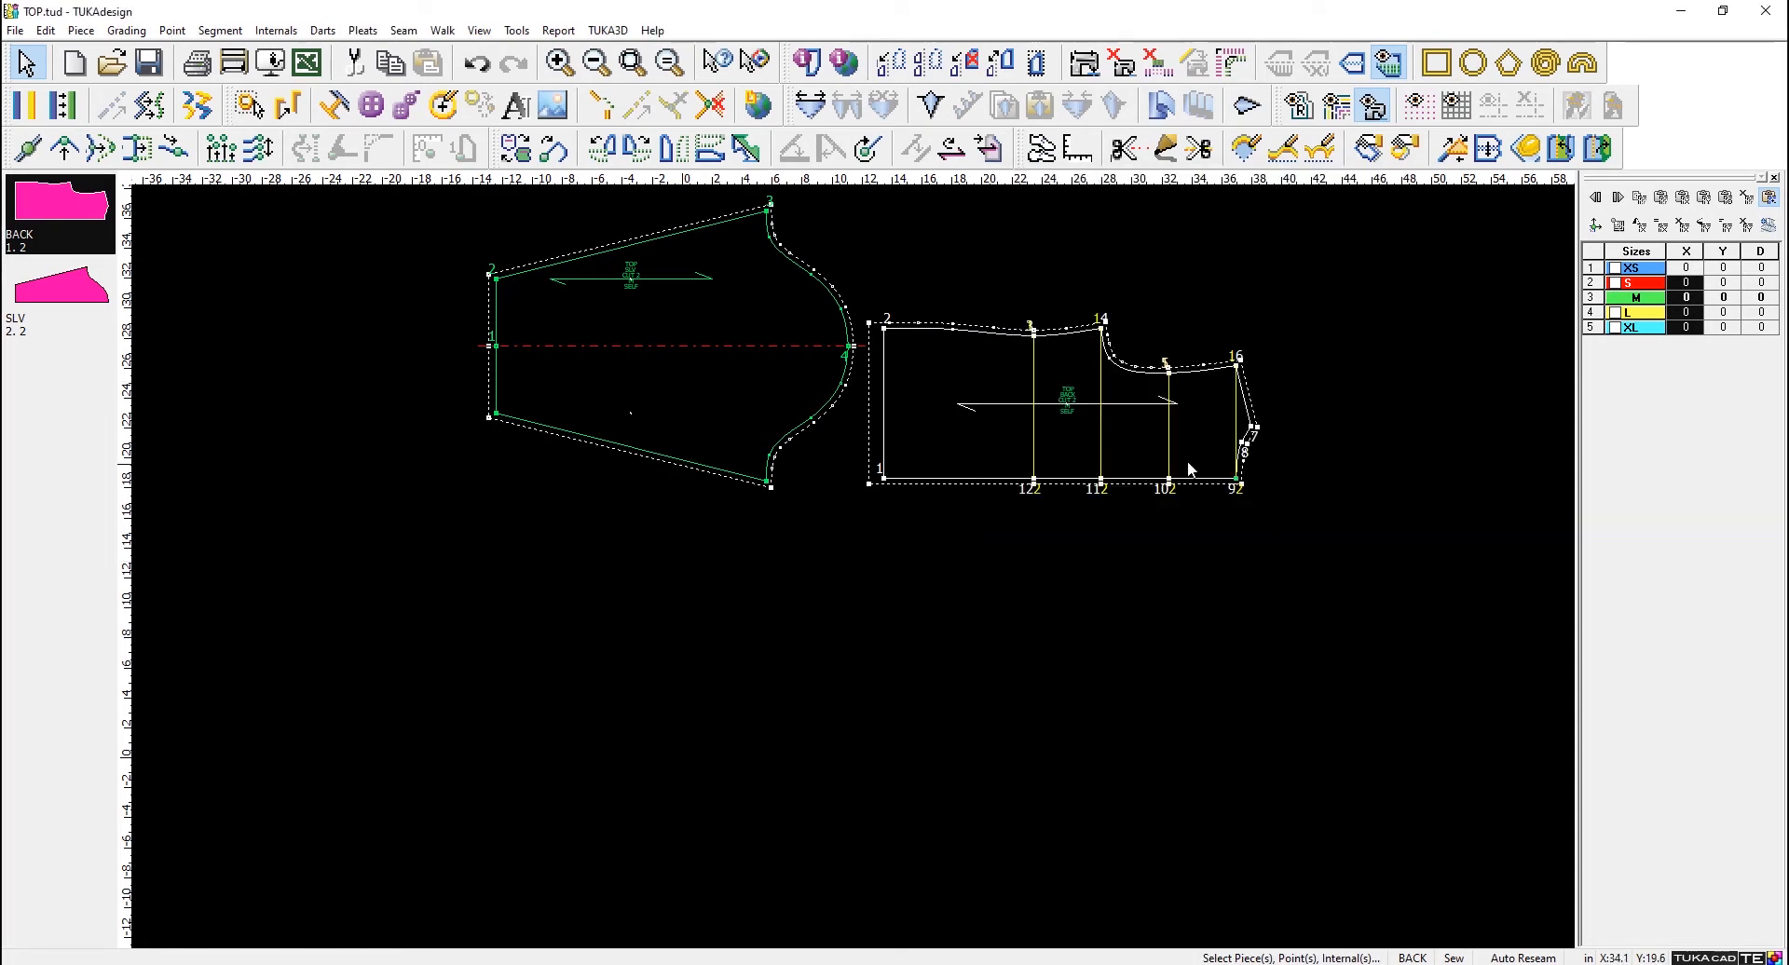
click(883, 329)
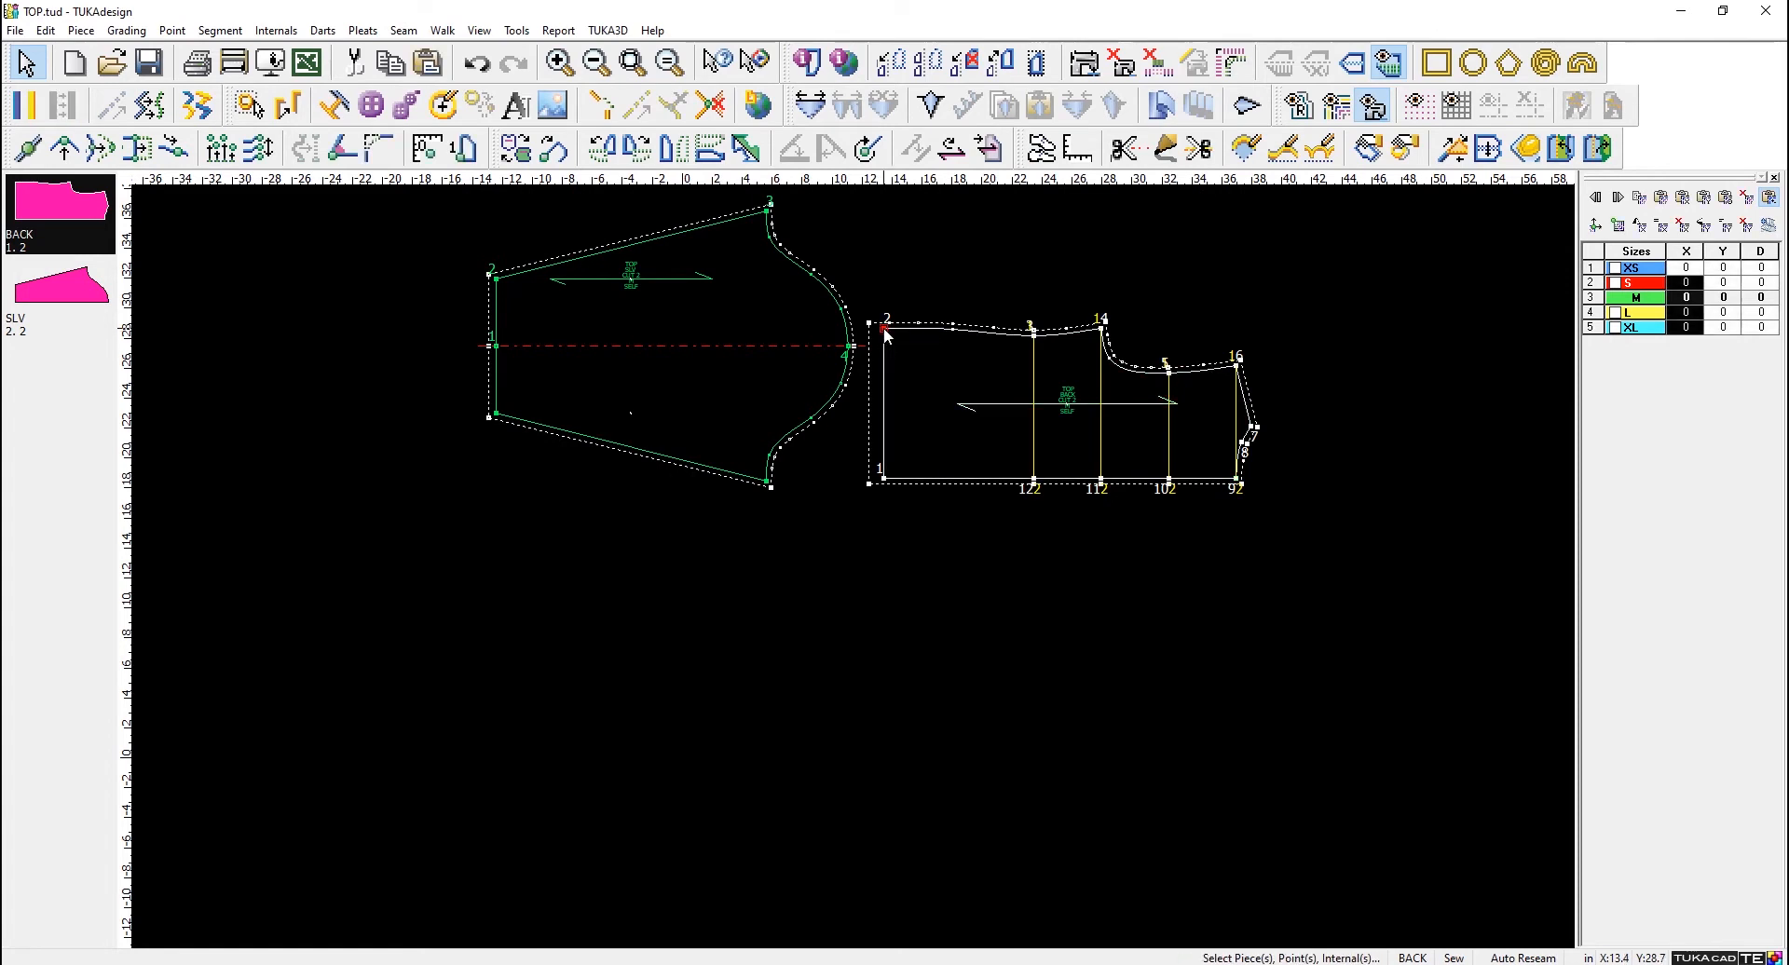
double_click(884, 329)
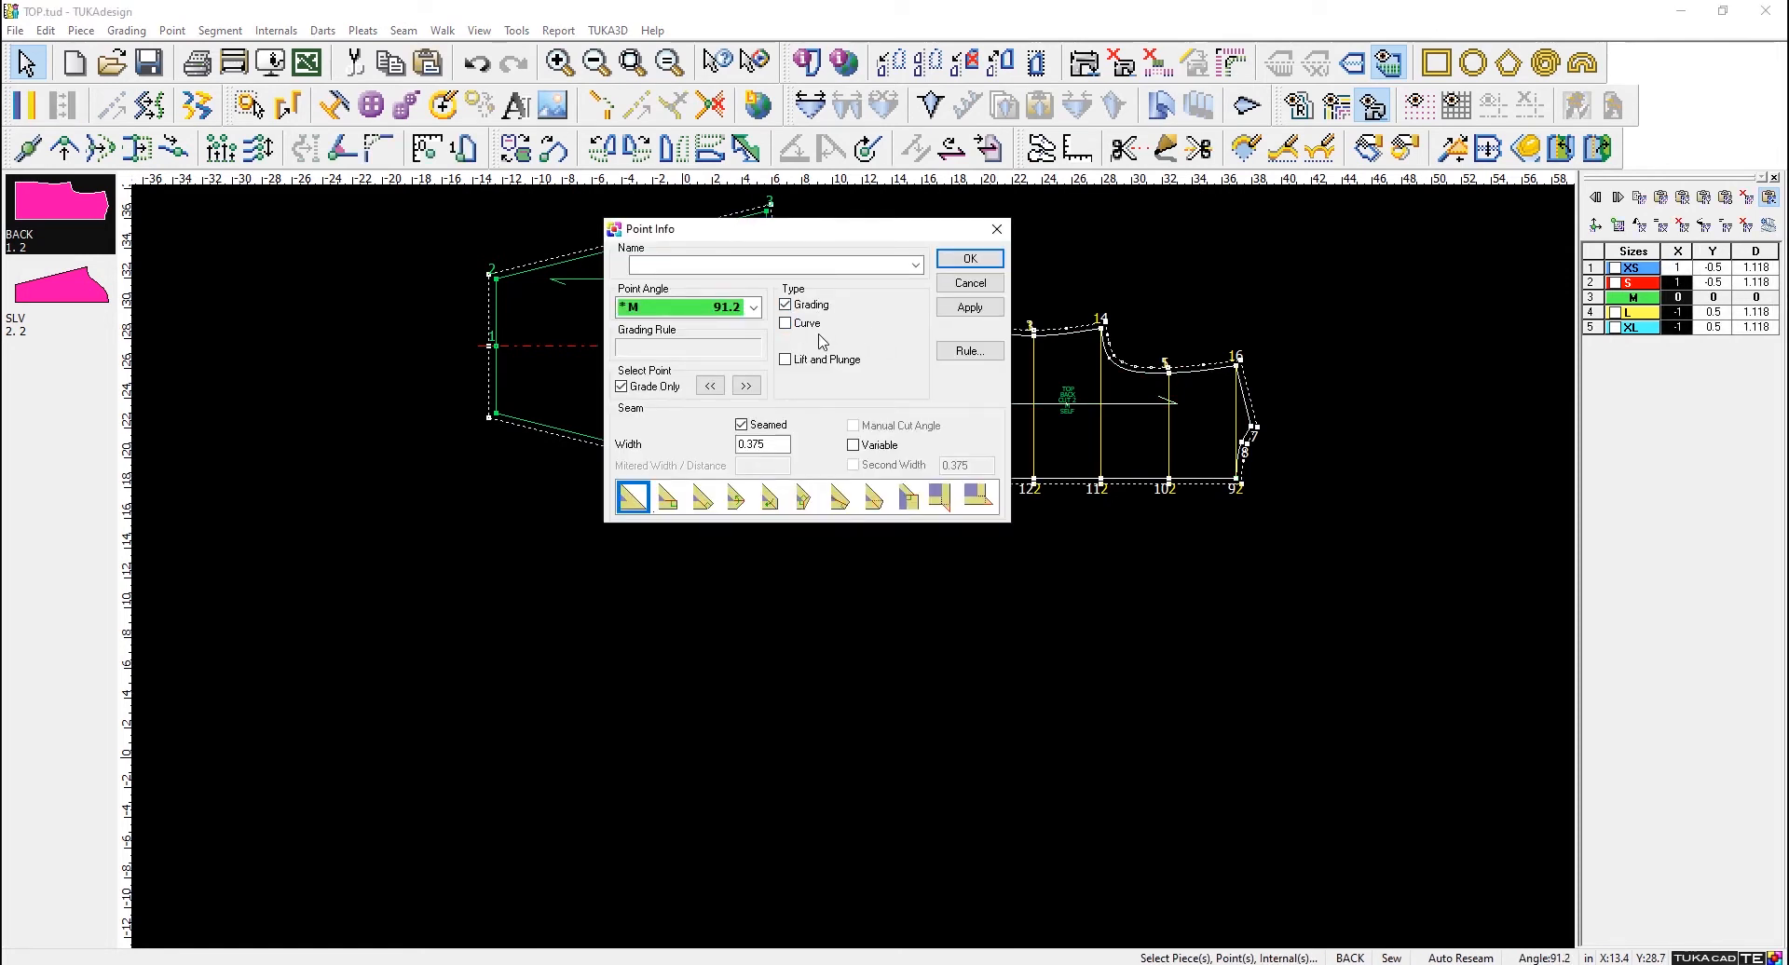
click(970, 285)
- Move the SLV piece and the BACK piece further apart in the workspace
key(space)
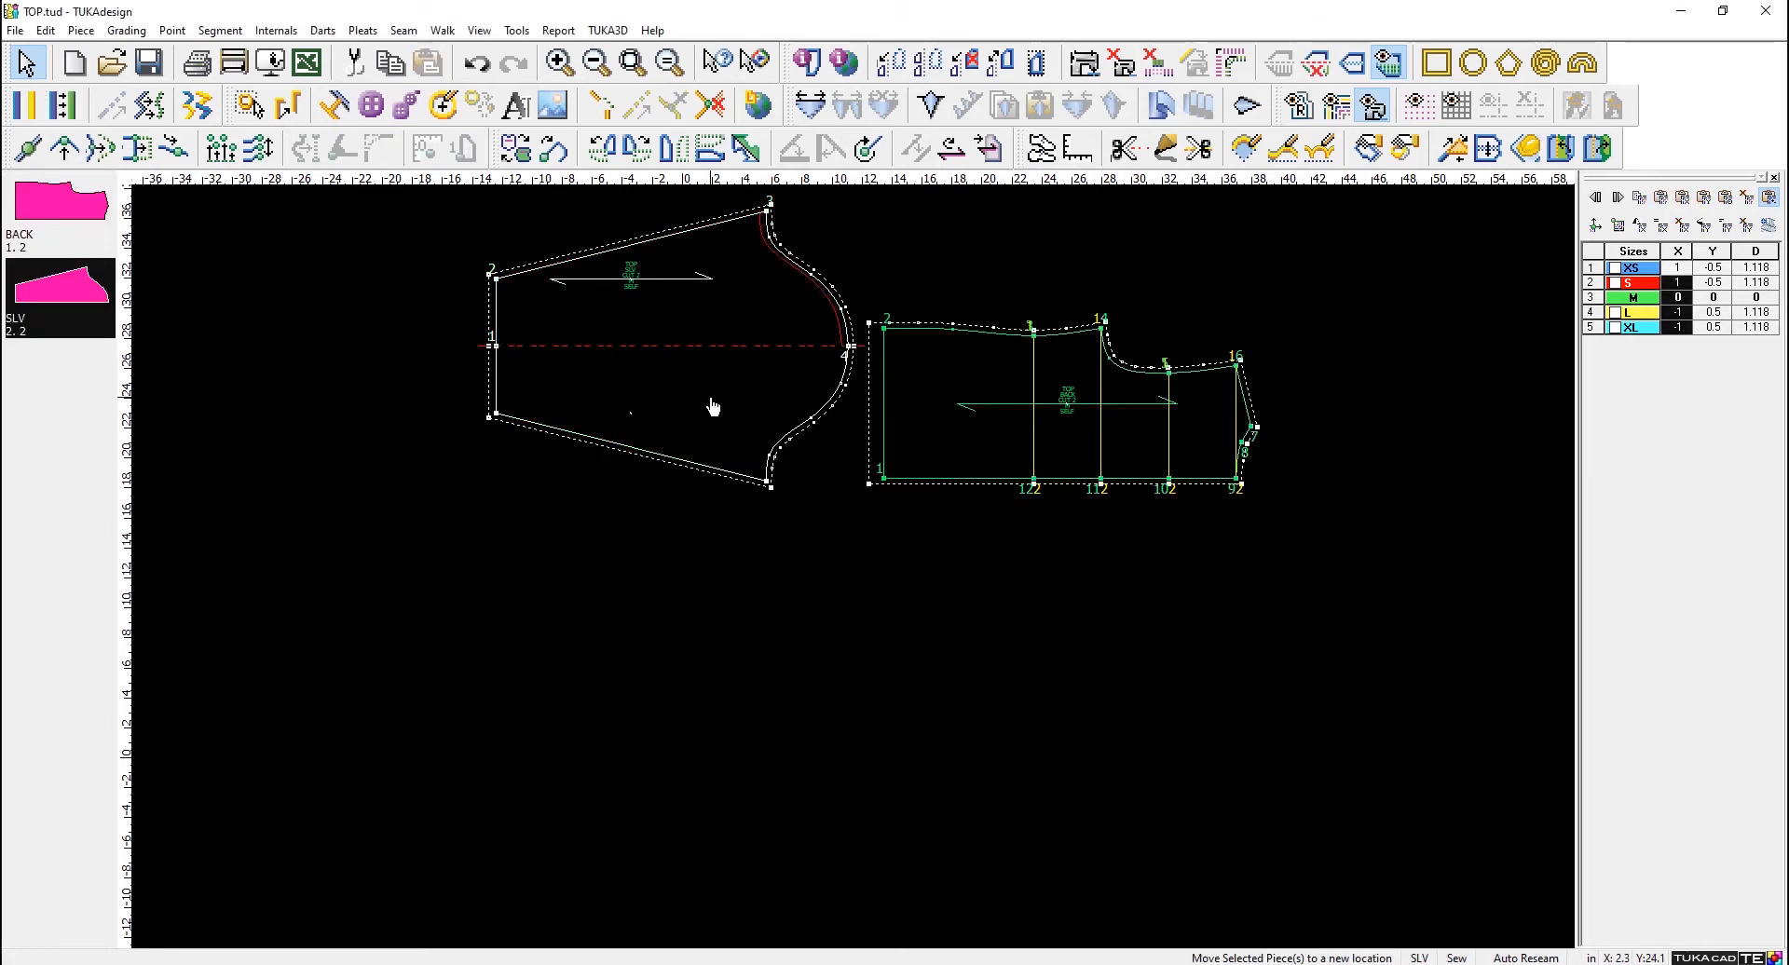
click(599, 408)
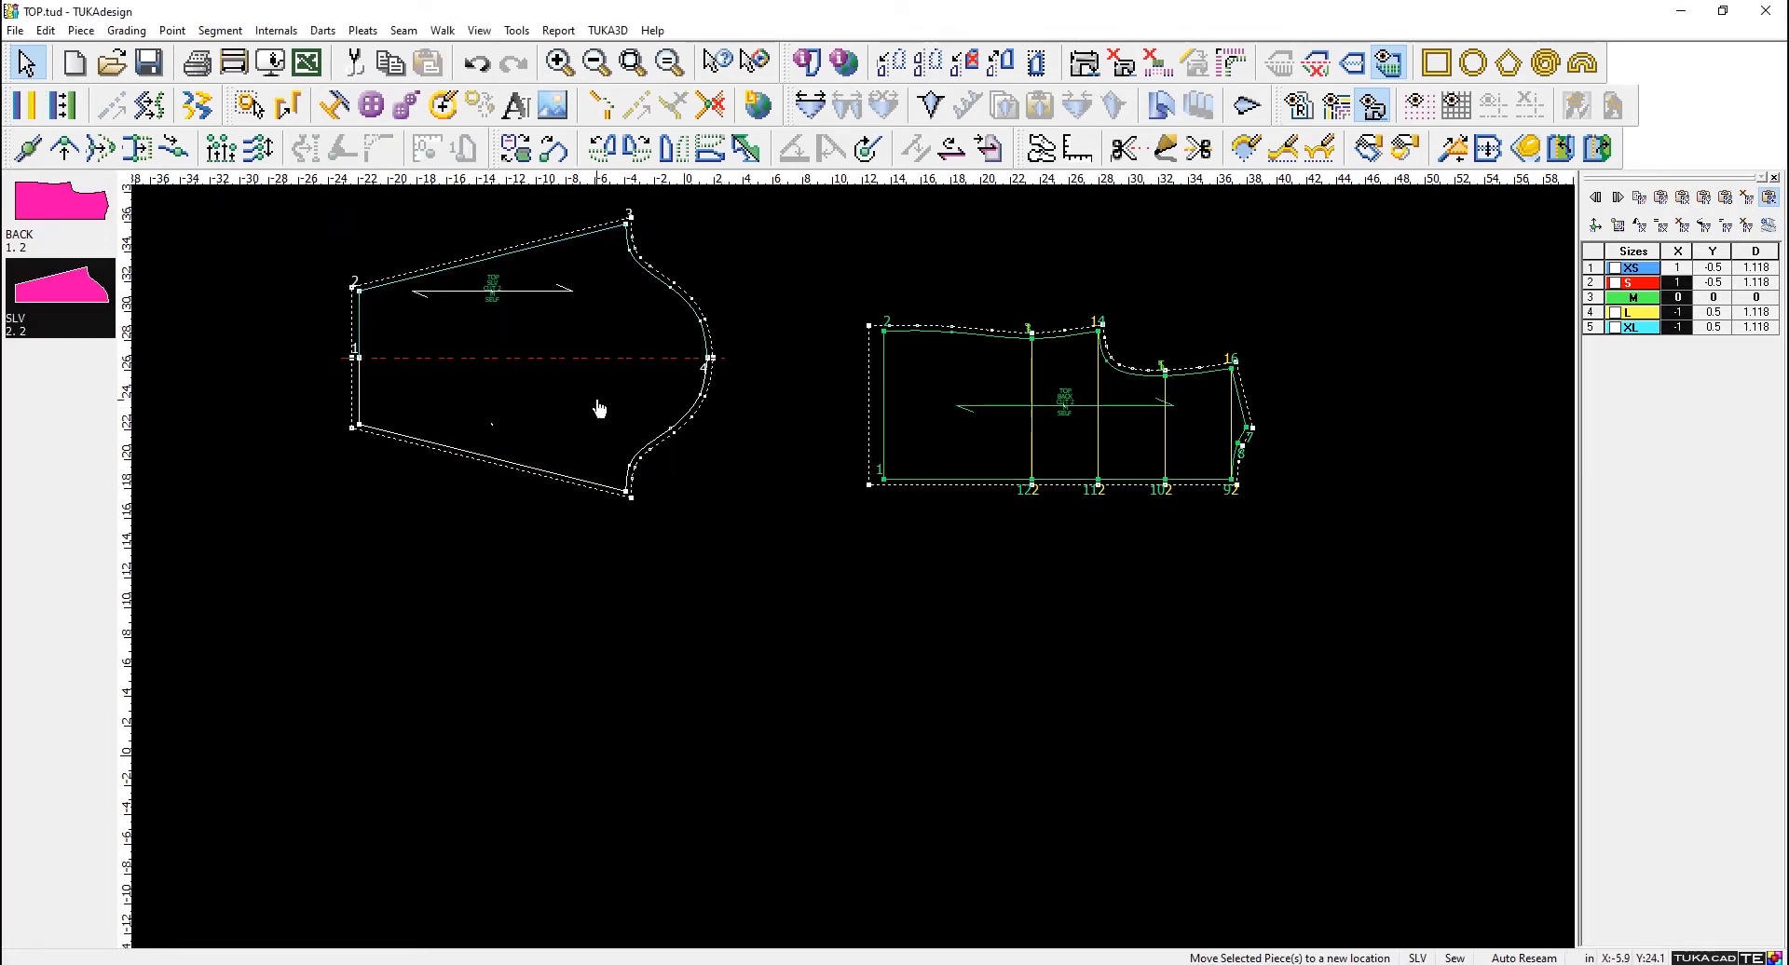
click(600, 408)
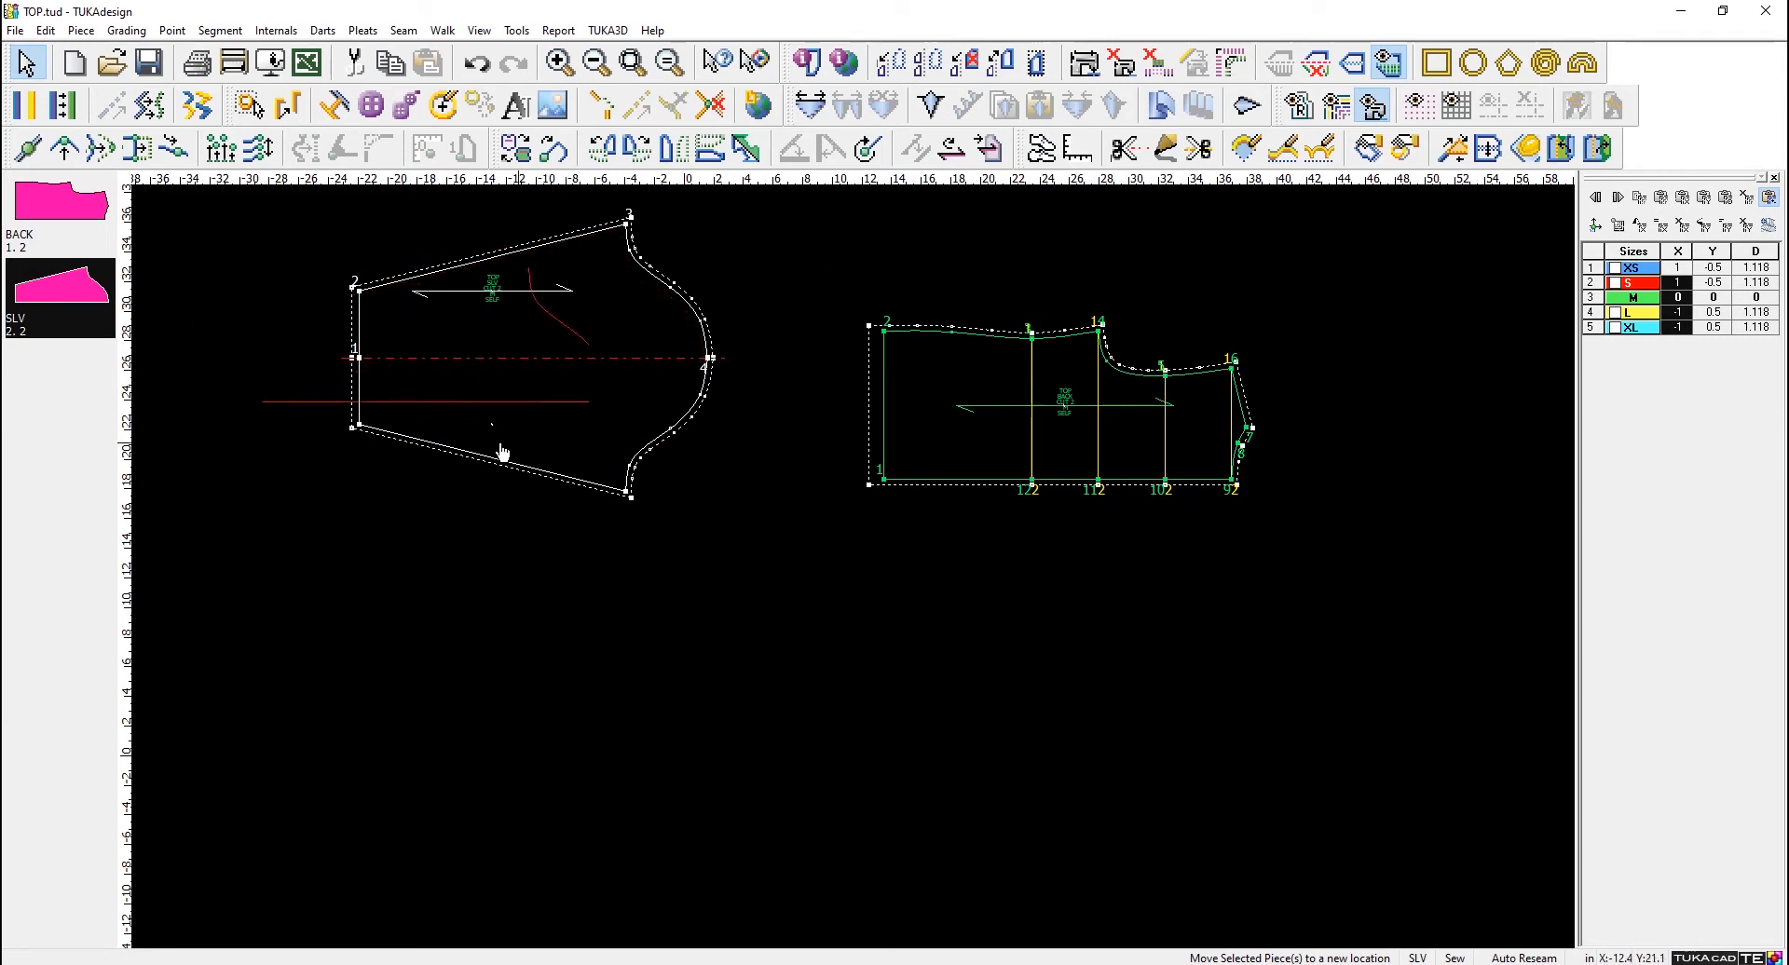
click(650, 401)
click(892, 438)
click(1108, 520)
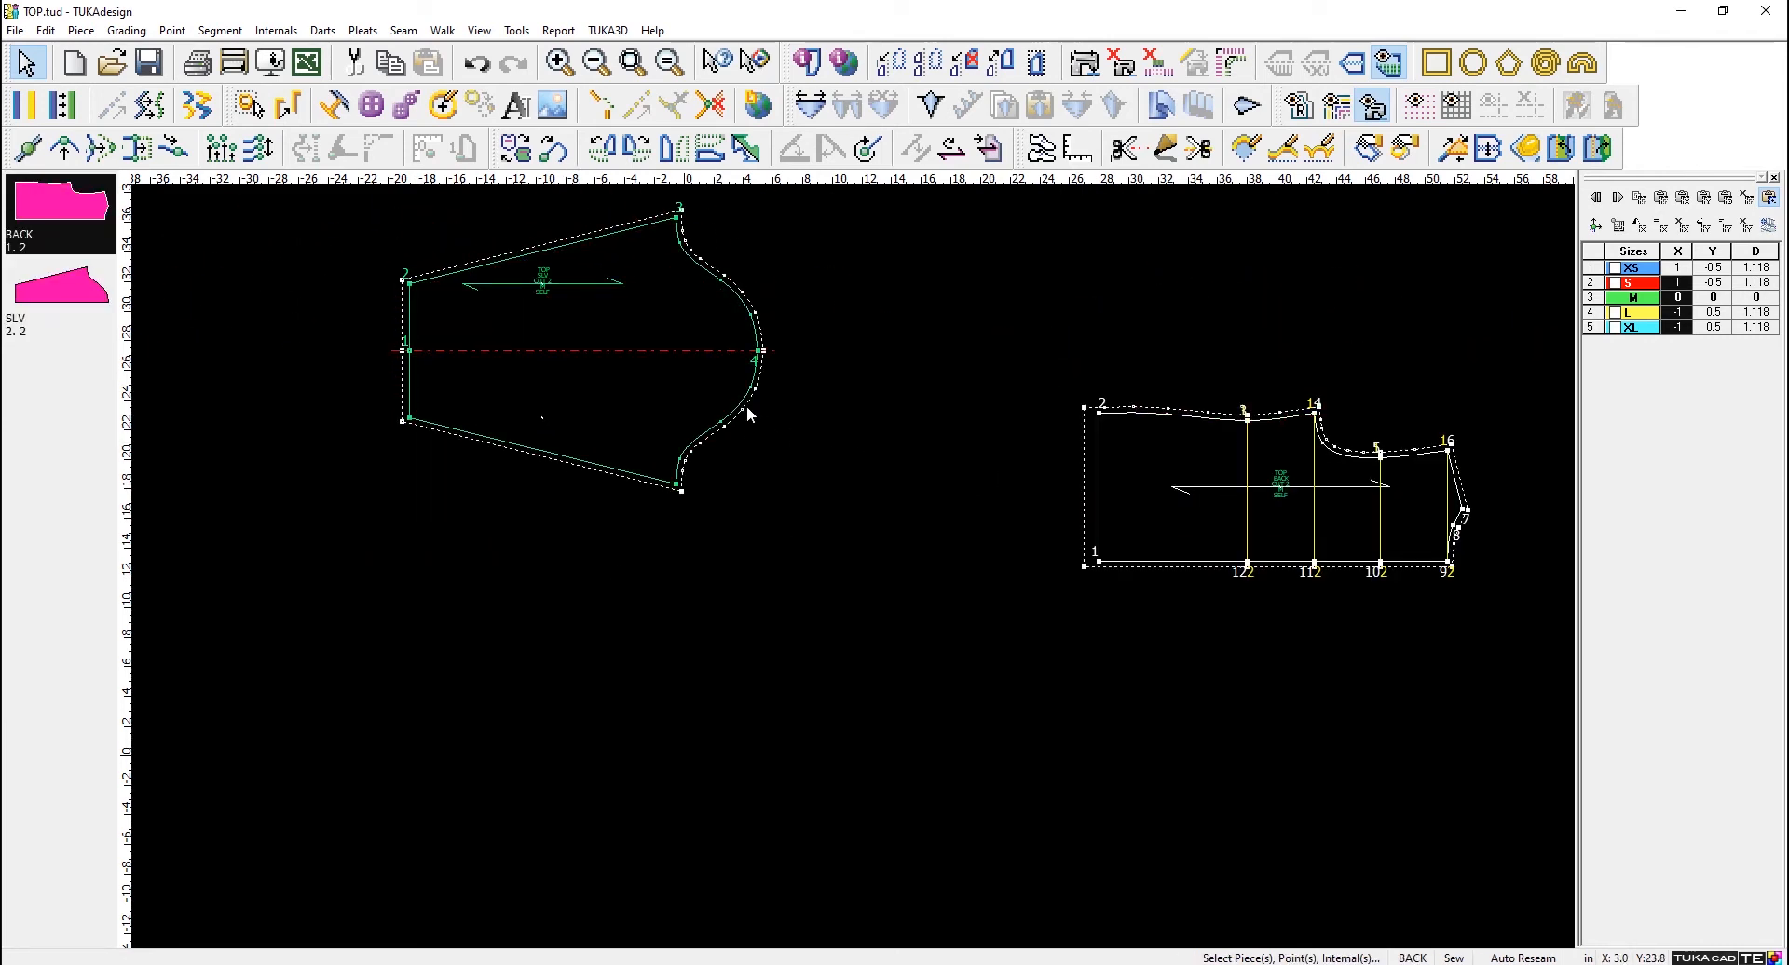
- Move the SLV piece closer to the BACK piece, select both pieces and shift them together away from the ruler
click(747, 409)
click(811, 473)
drag(1392, 741, 532, 343)
click(757, 424)
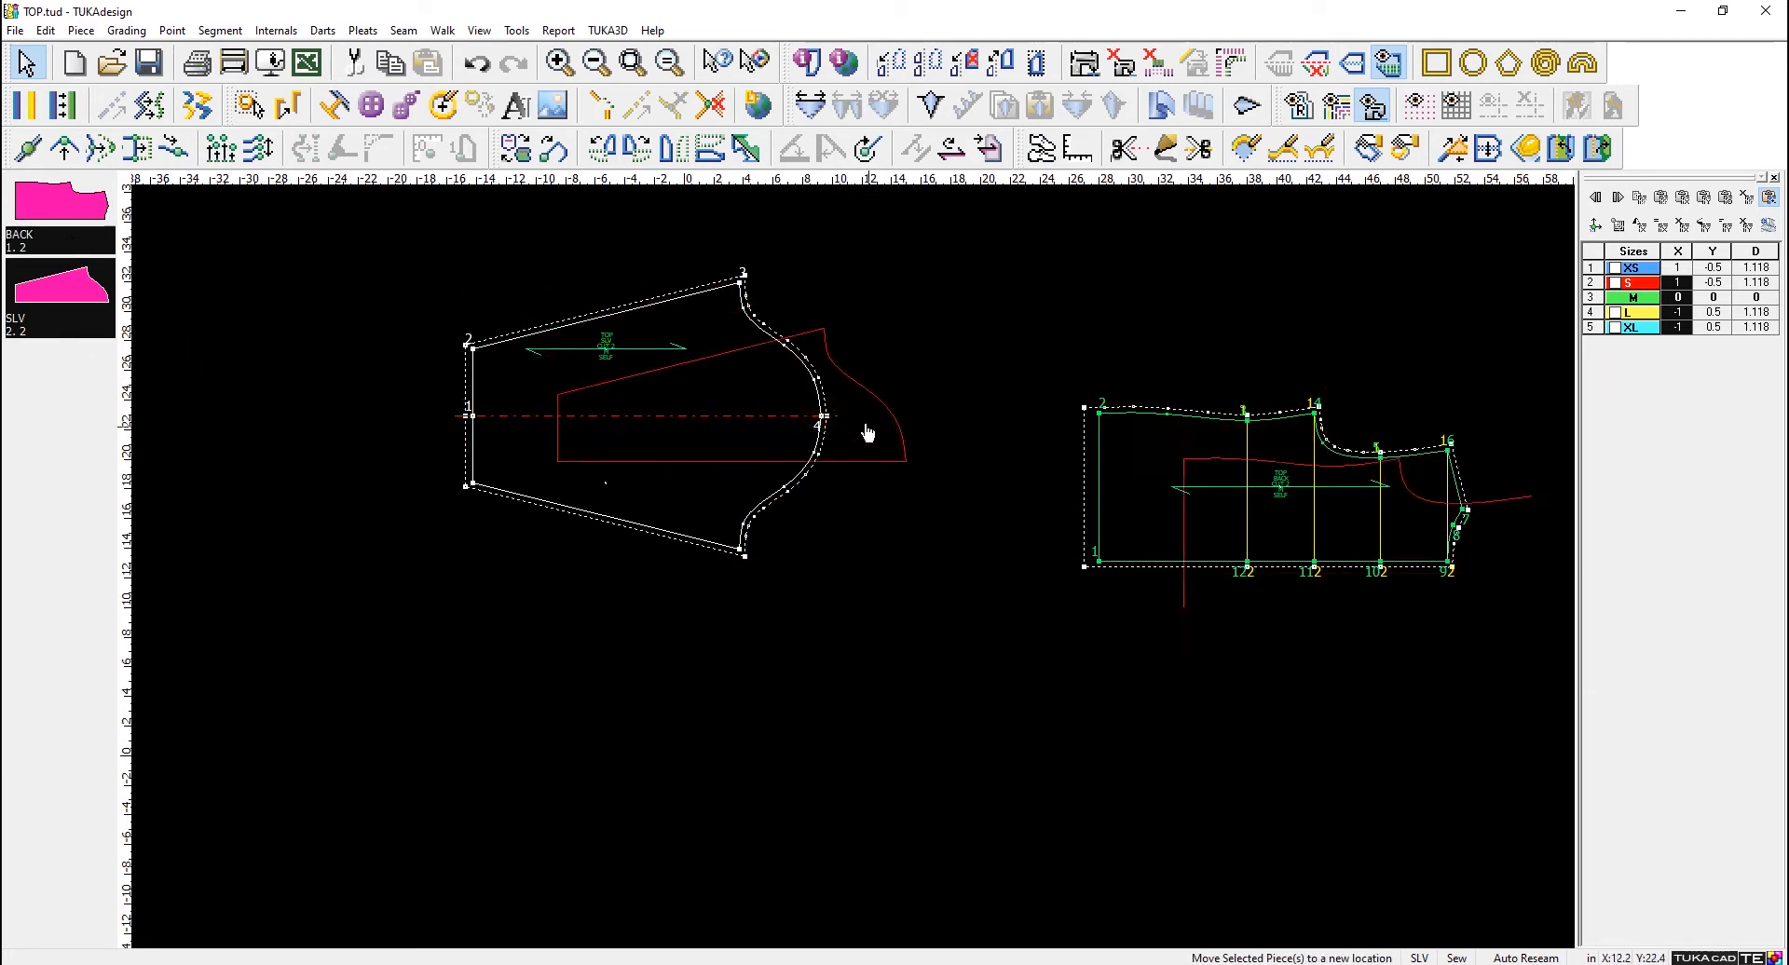
click(886, 411)
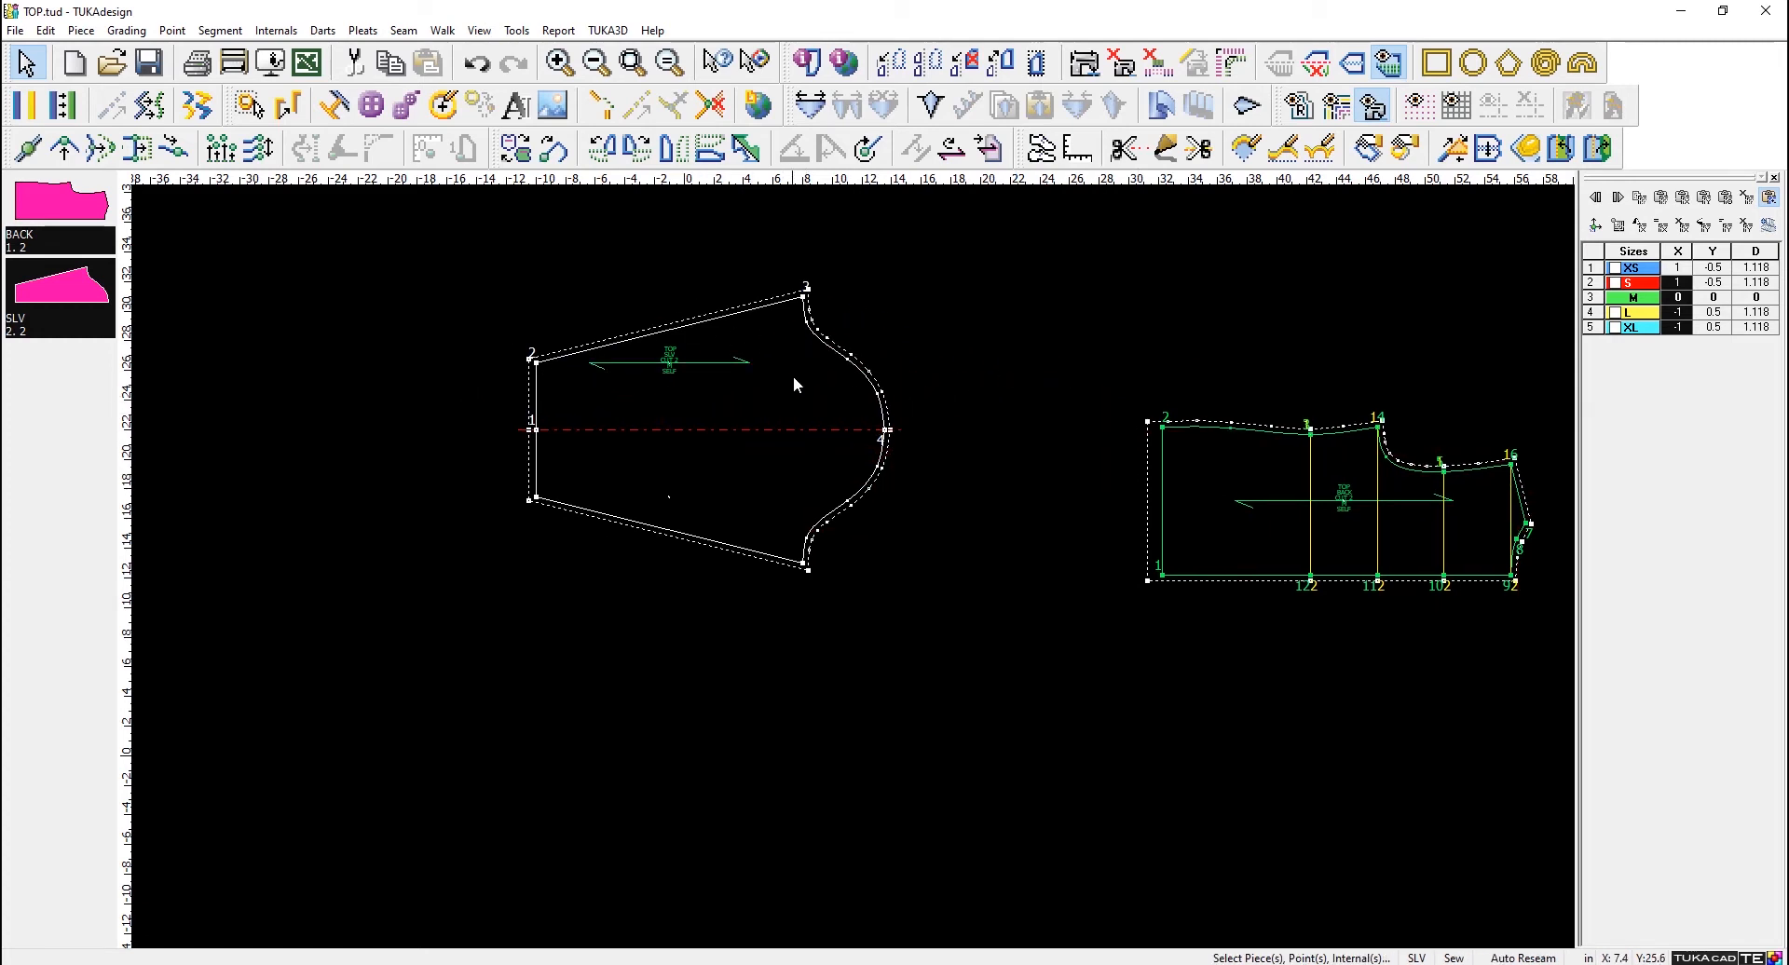
- Examine the sleeve's cap curve, hem corner at point 2 and underarm corner at point 3 up close
scroll(792, 377, up, 4)
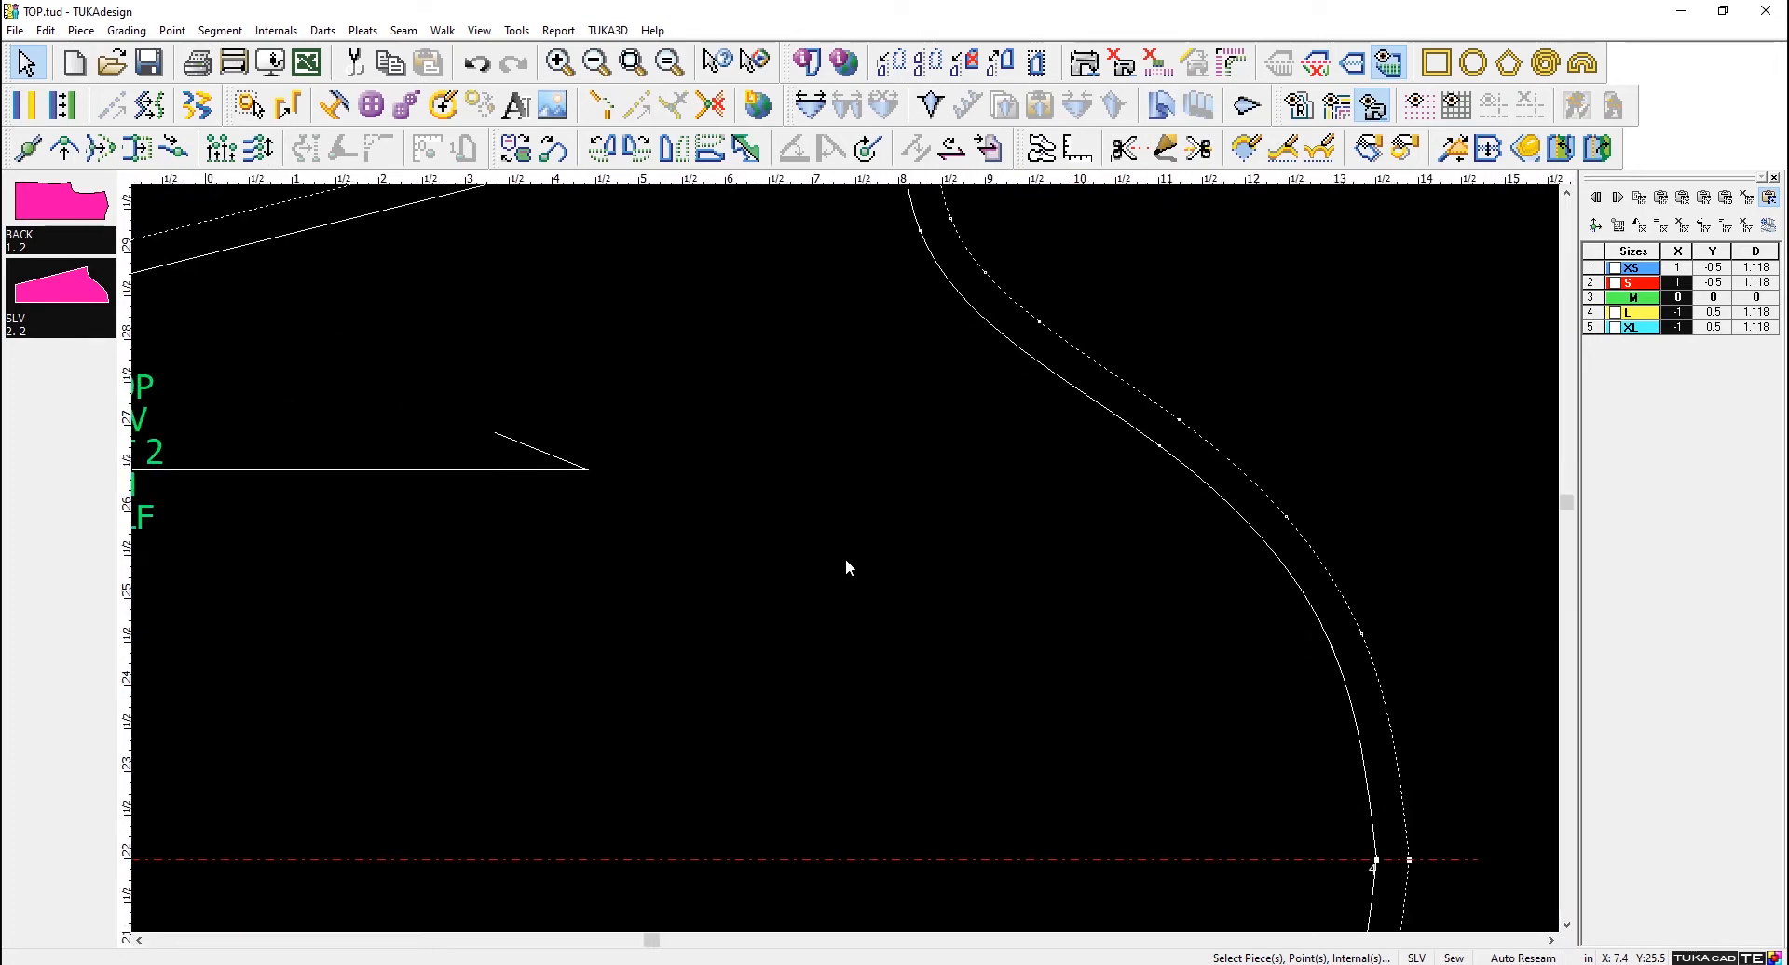
scroll(850, 570, down, 4)
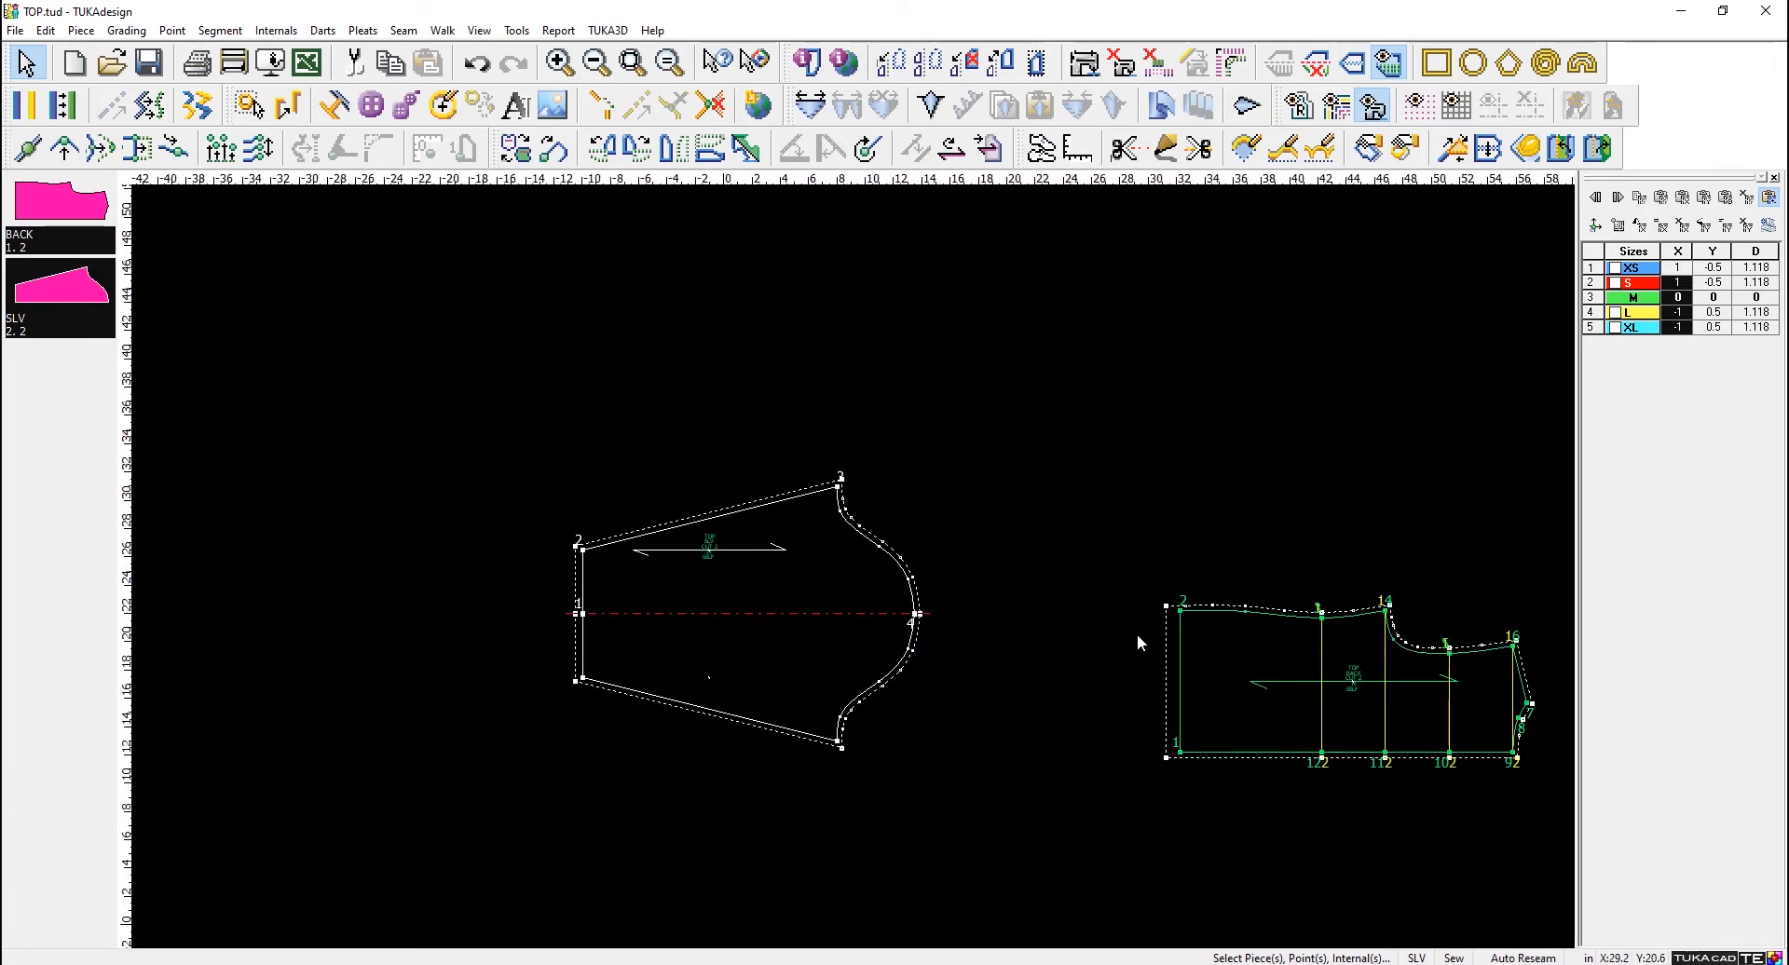
scroll(1258, 654, down, 2)
scroll(859, 561, up, 3)
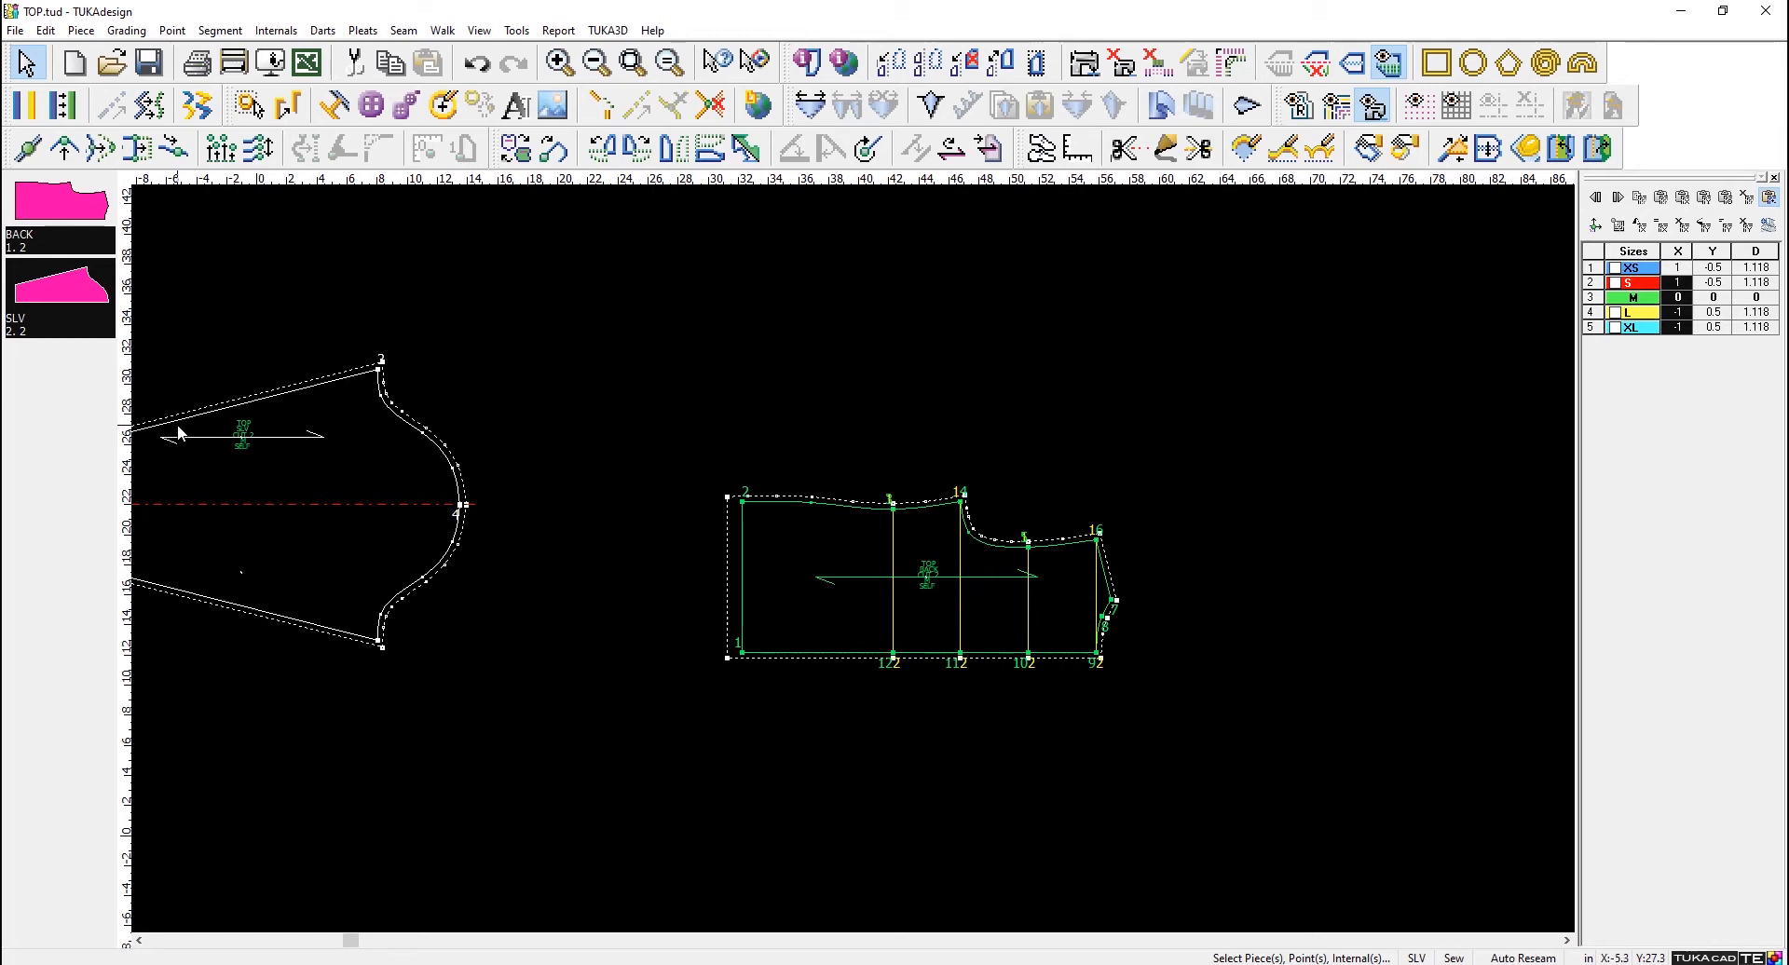
scroll(179, 434, up, 1)
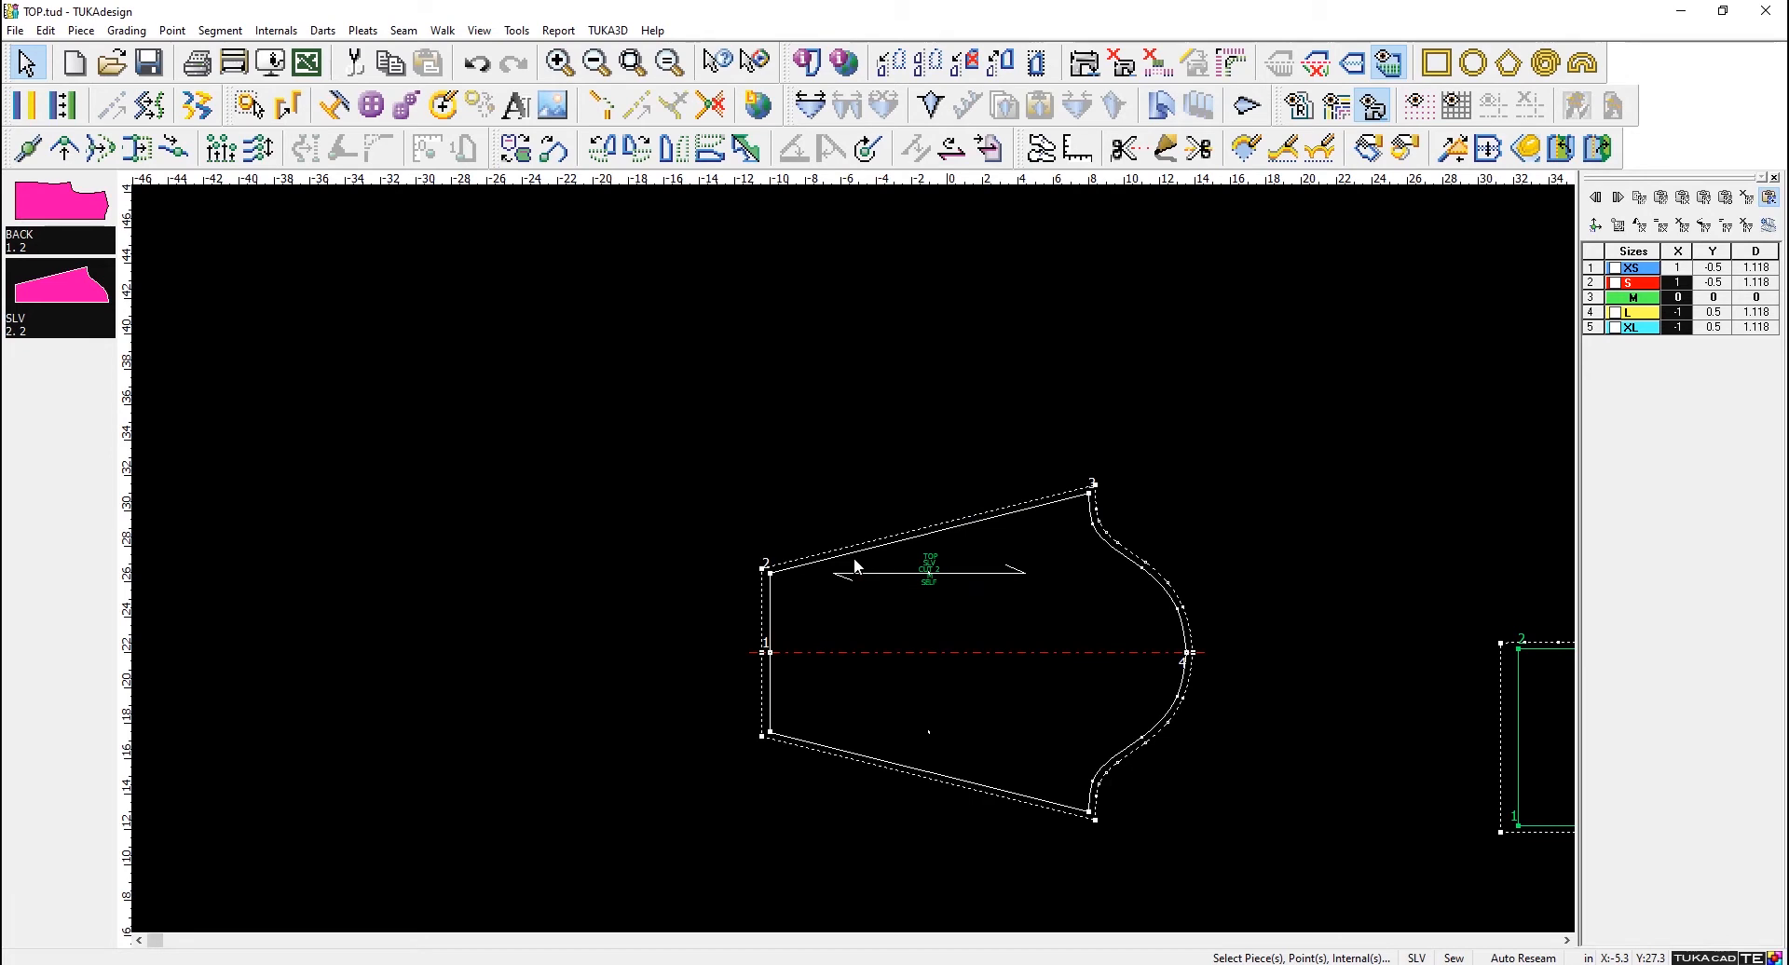
scroll(849, 566, up, 6)
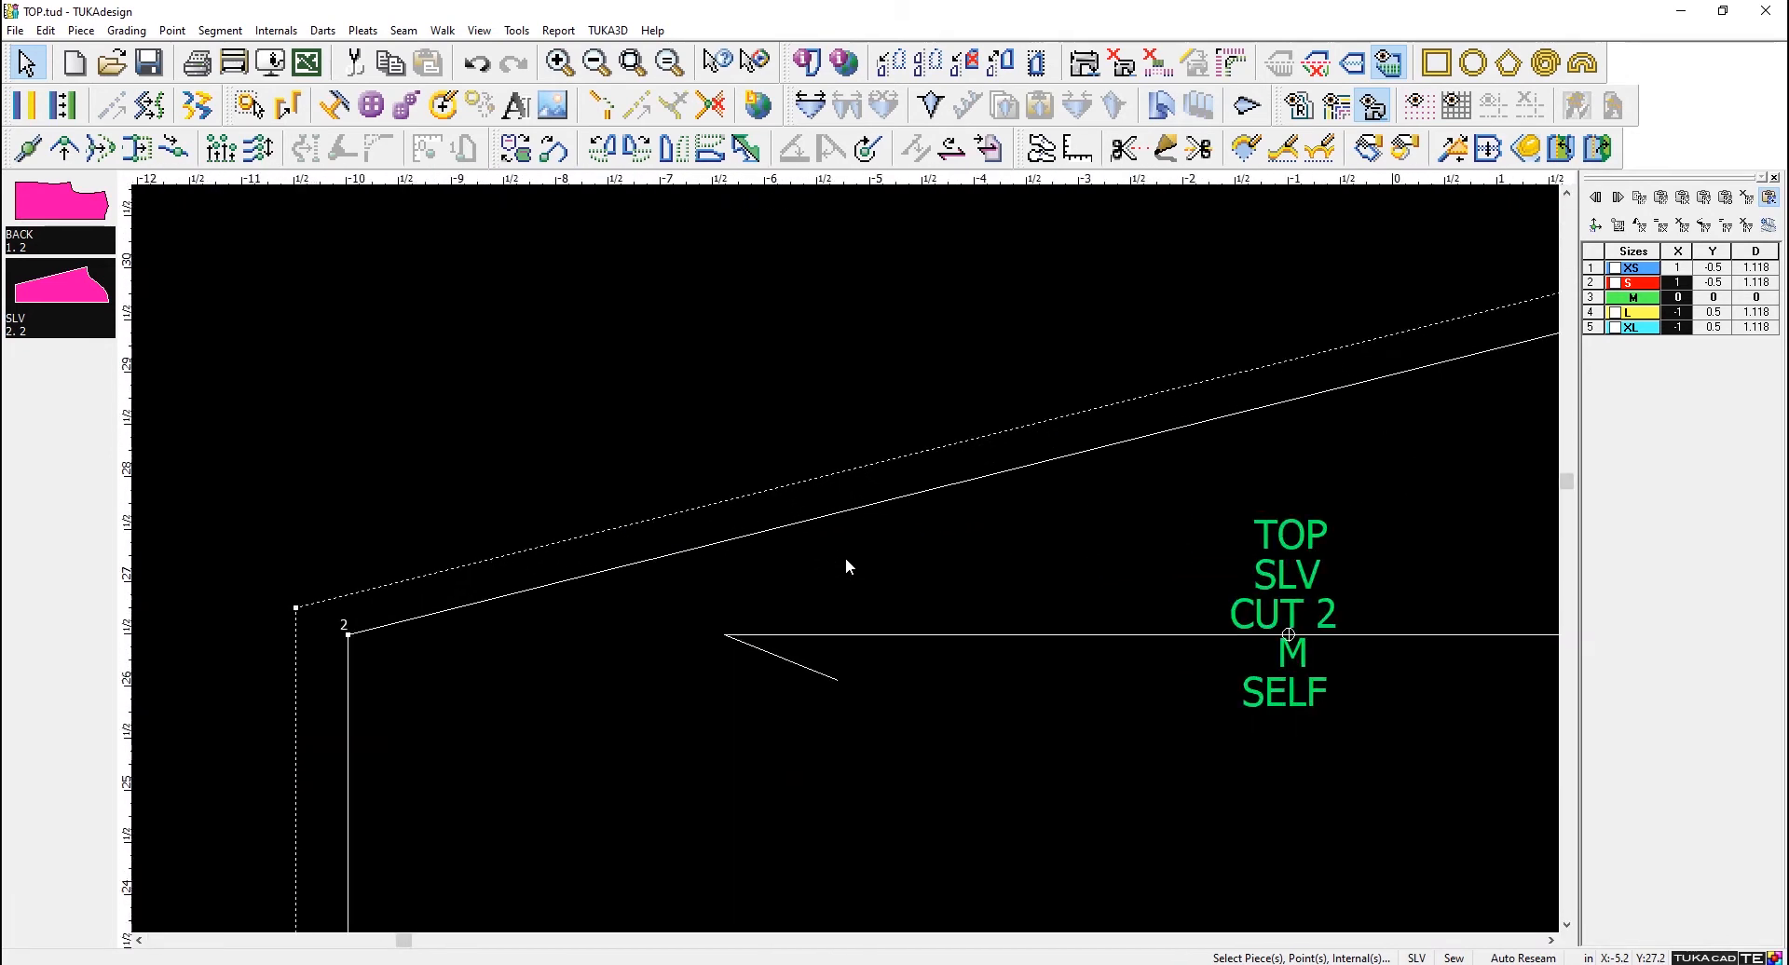
scroll(846, 565, down, 2)
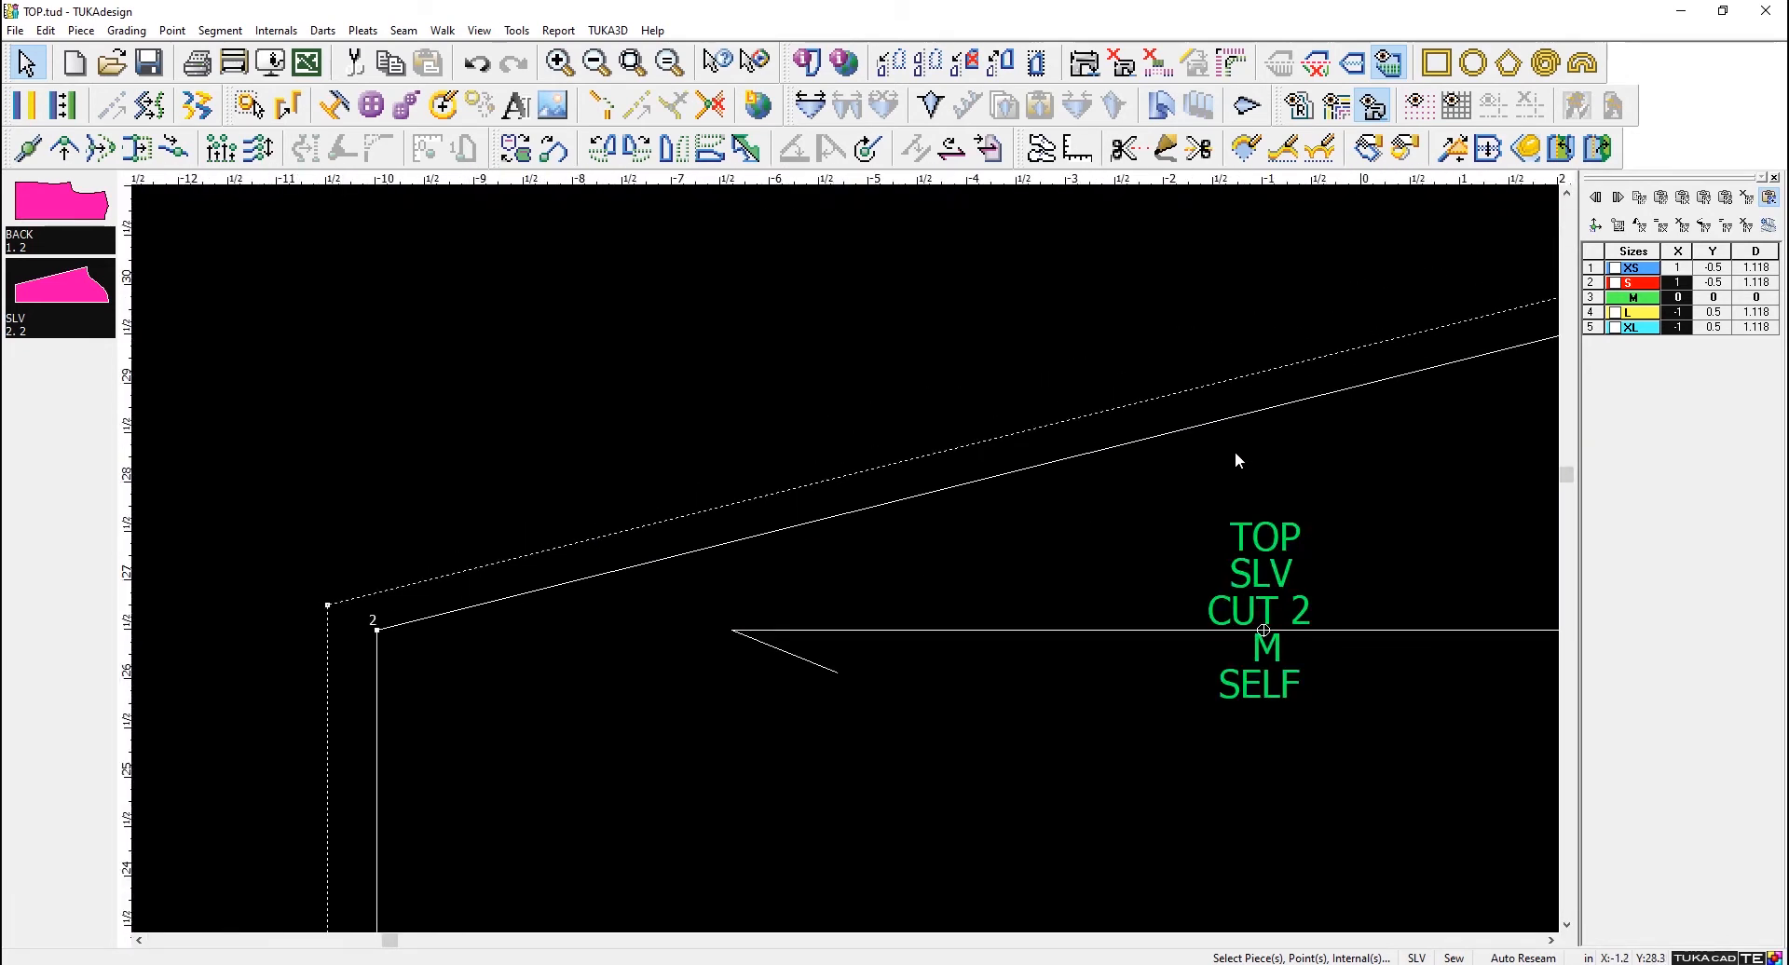
scroll(360, 622, up, 4)
scroll(846, 559, down, 5)
scroll(1234, 594, down, 4)
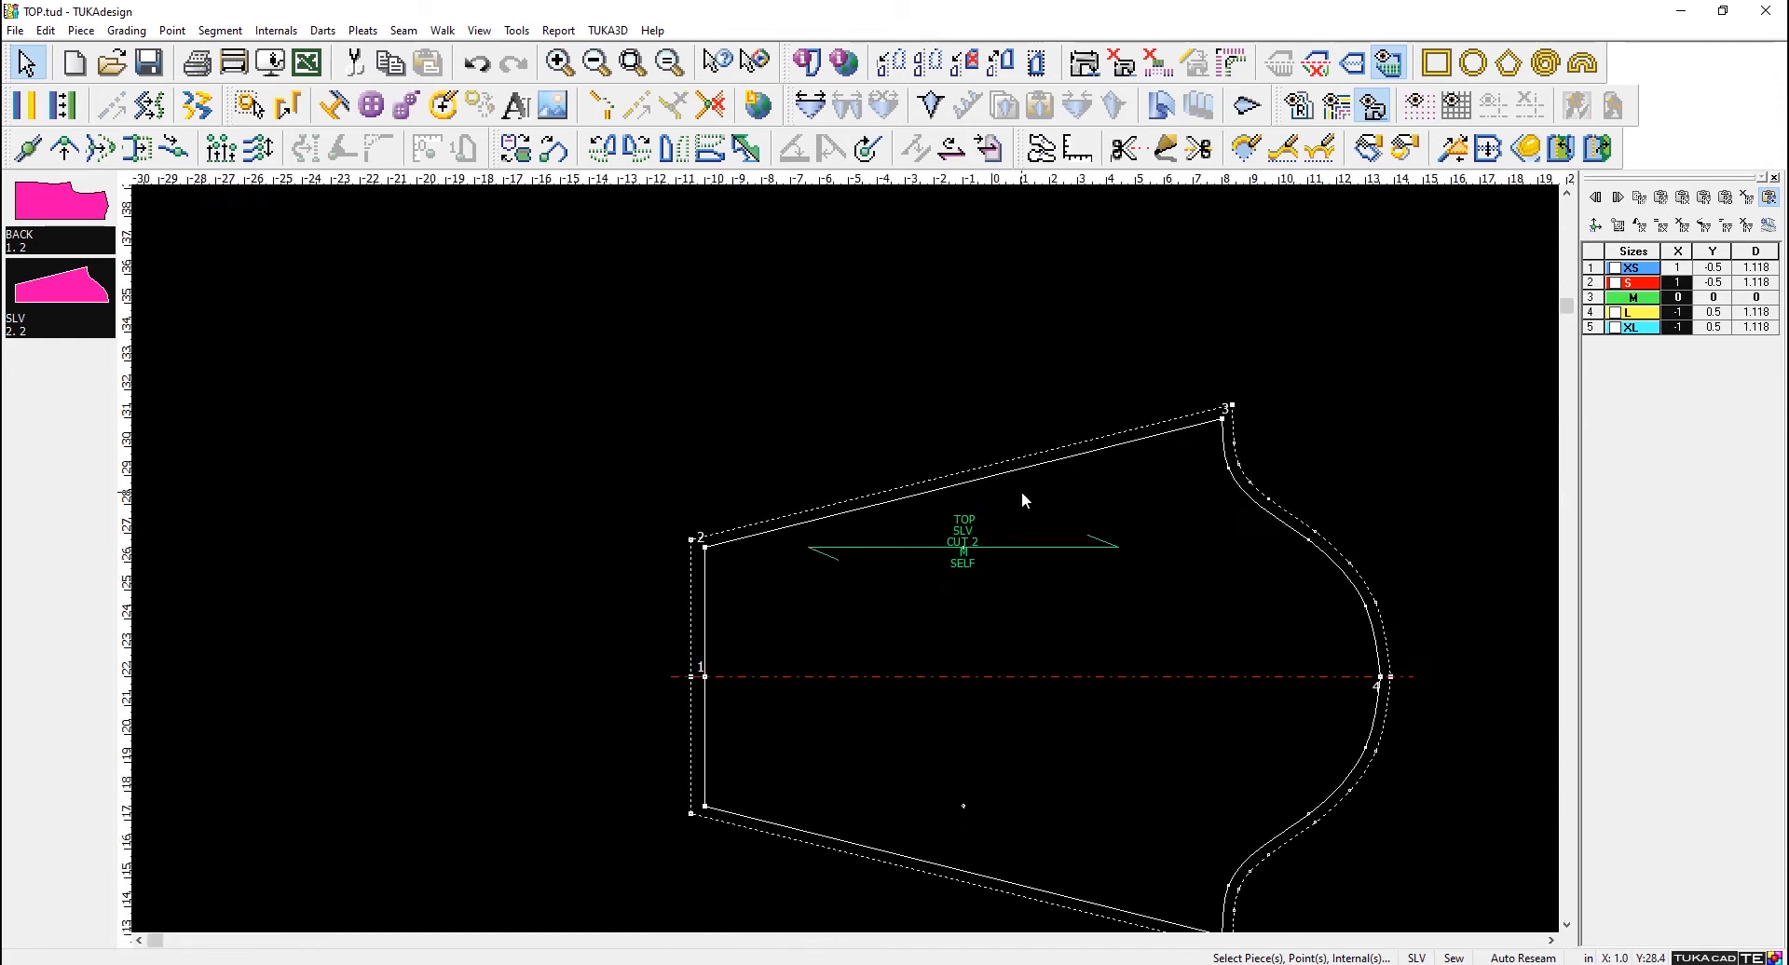
scroll(1255, 376, up, 3)
scroll(846, 566, up, 6)
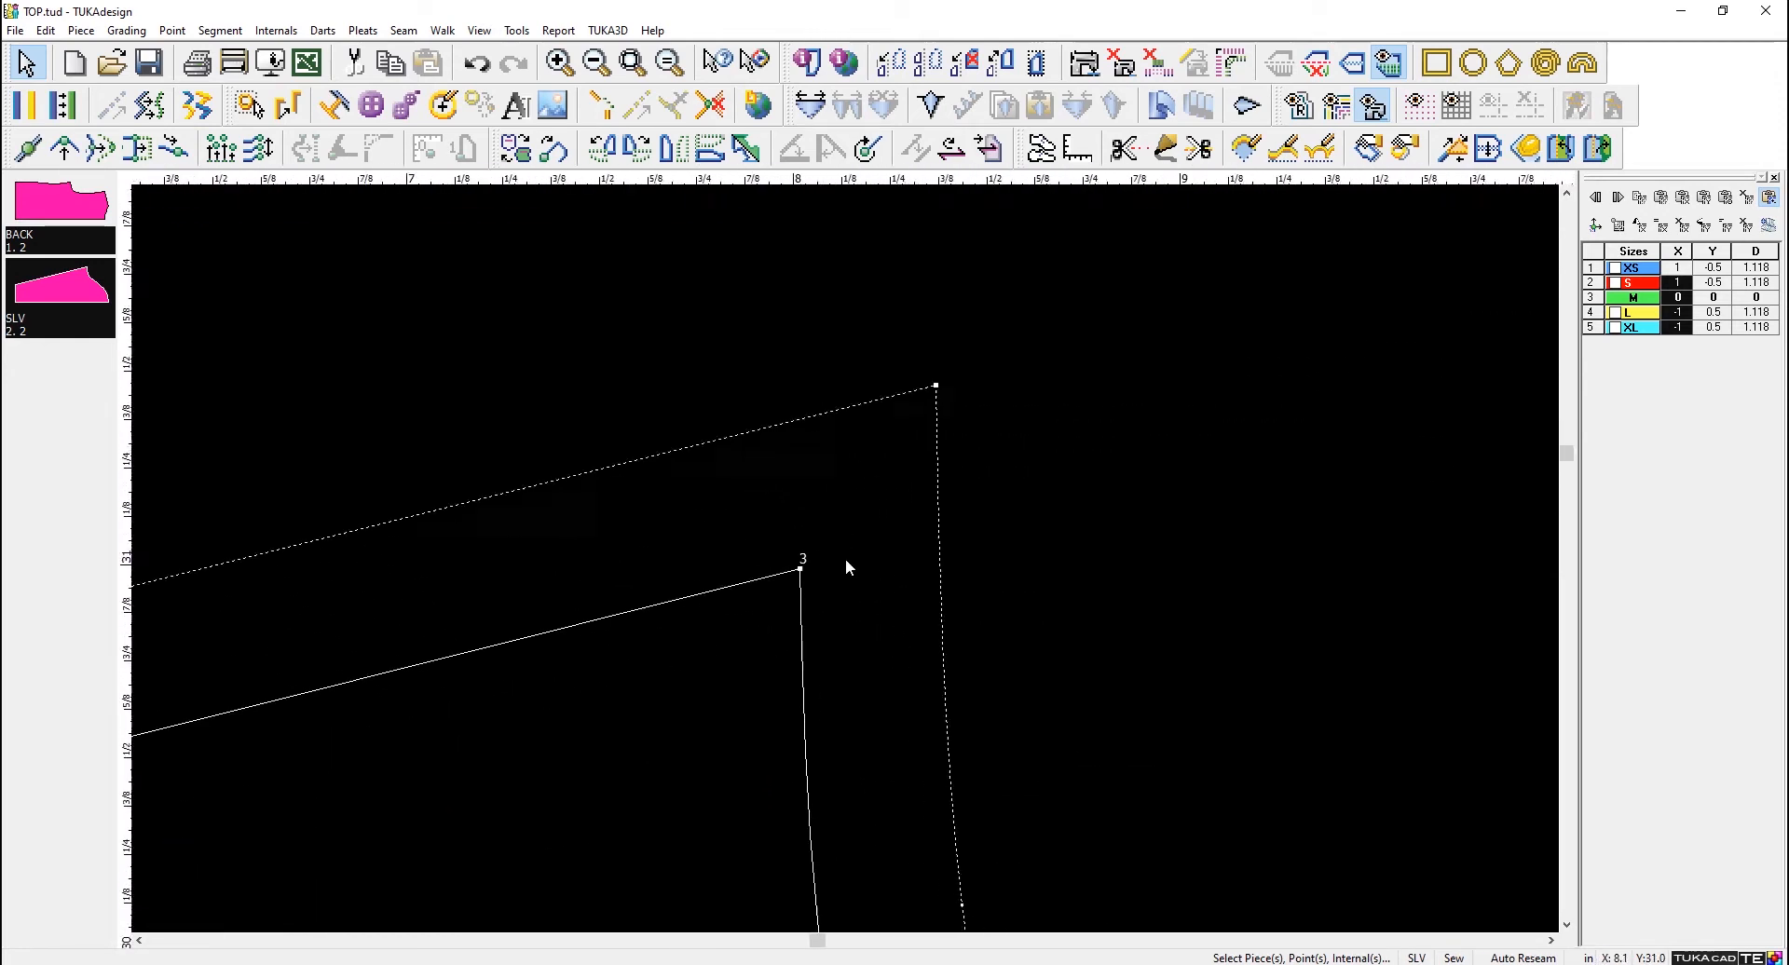
scroll(846, 561, down, 9)
scroll(1078, 694, down, 4)
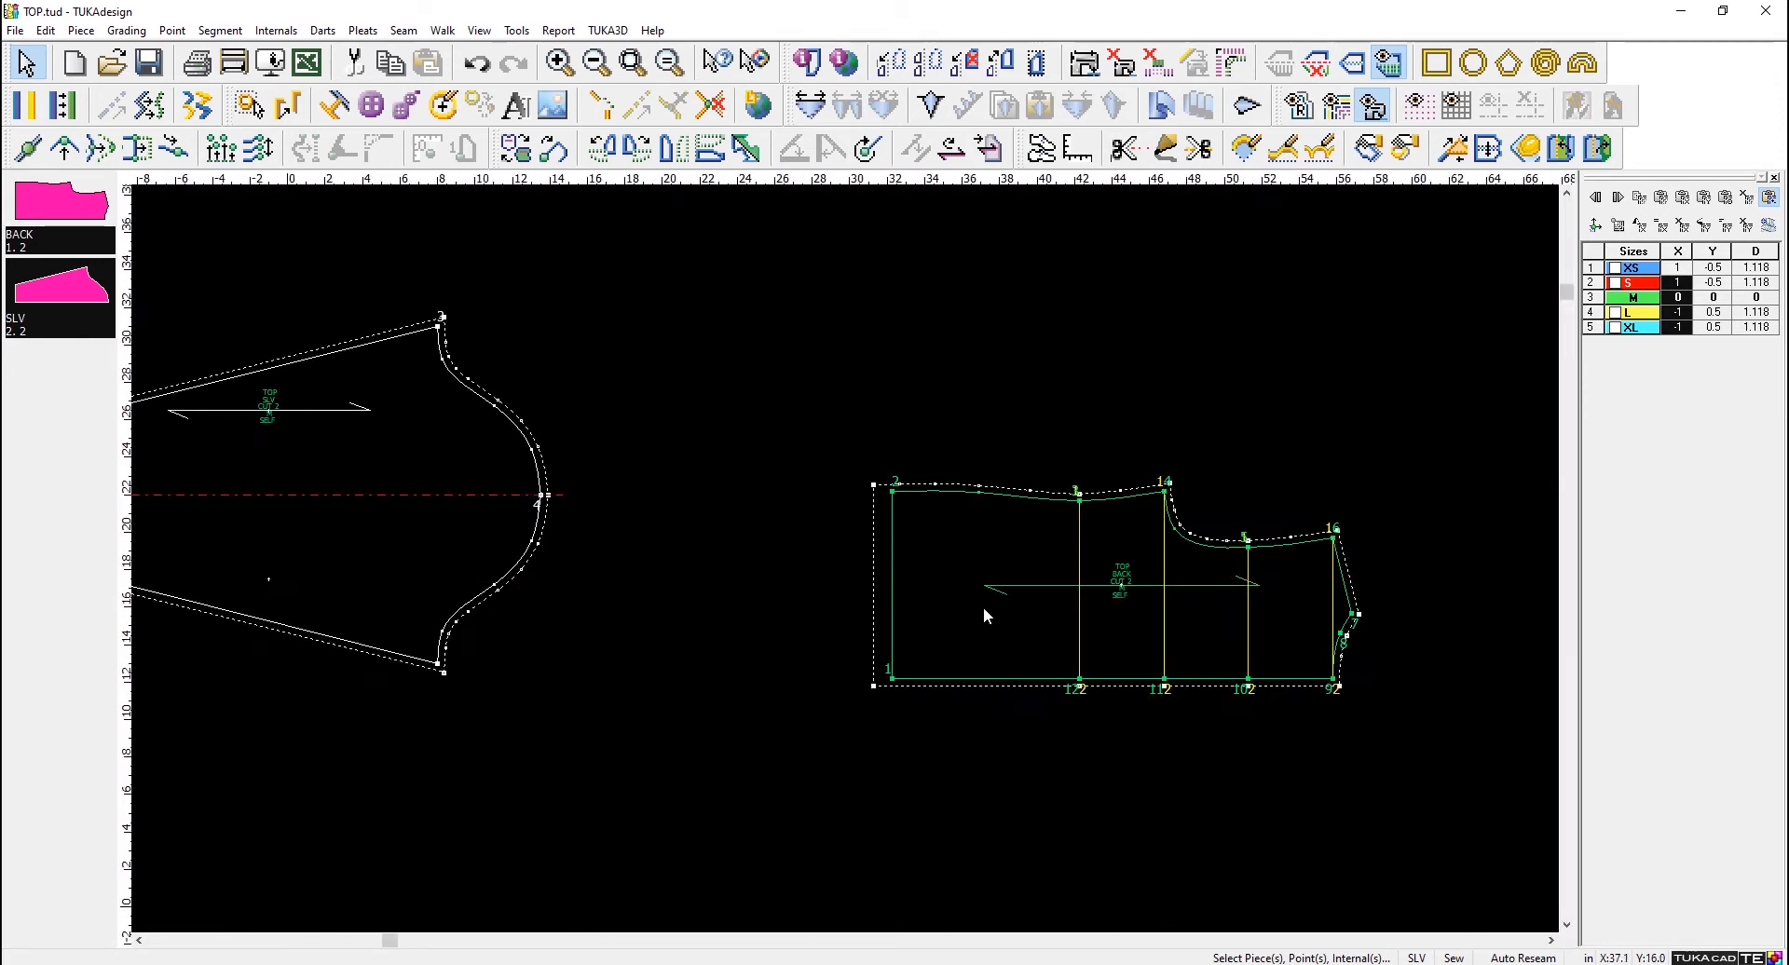
- Examine the inside of the BACK piece up close, the whole sleeve piece, and both pieces together
scroll(1051, 561, up, 2)
scroll(847, 567, up, 4)
scroll(838, 559, up, 5)
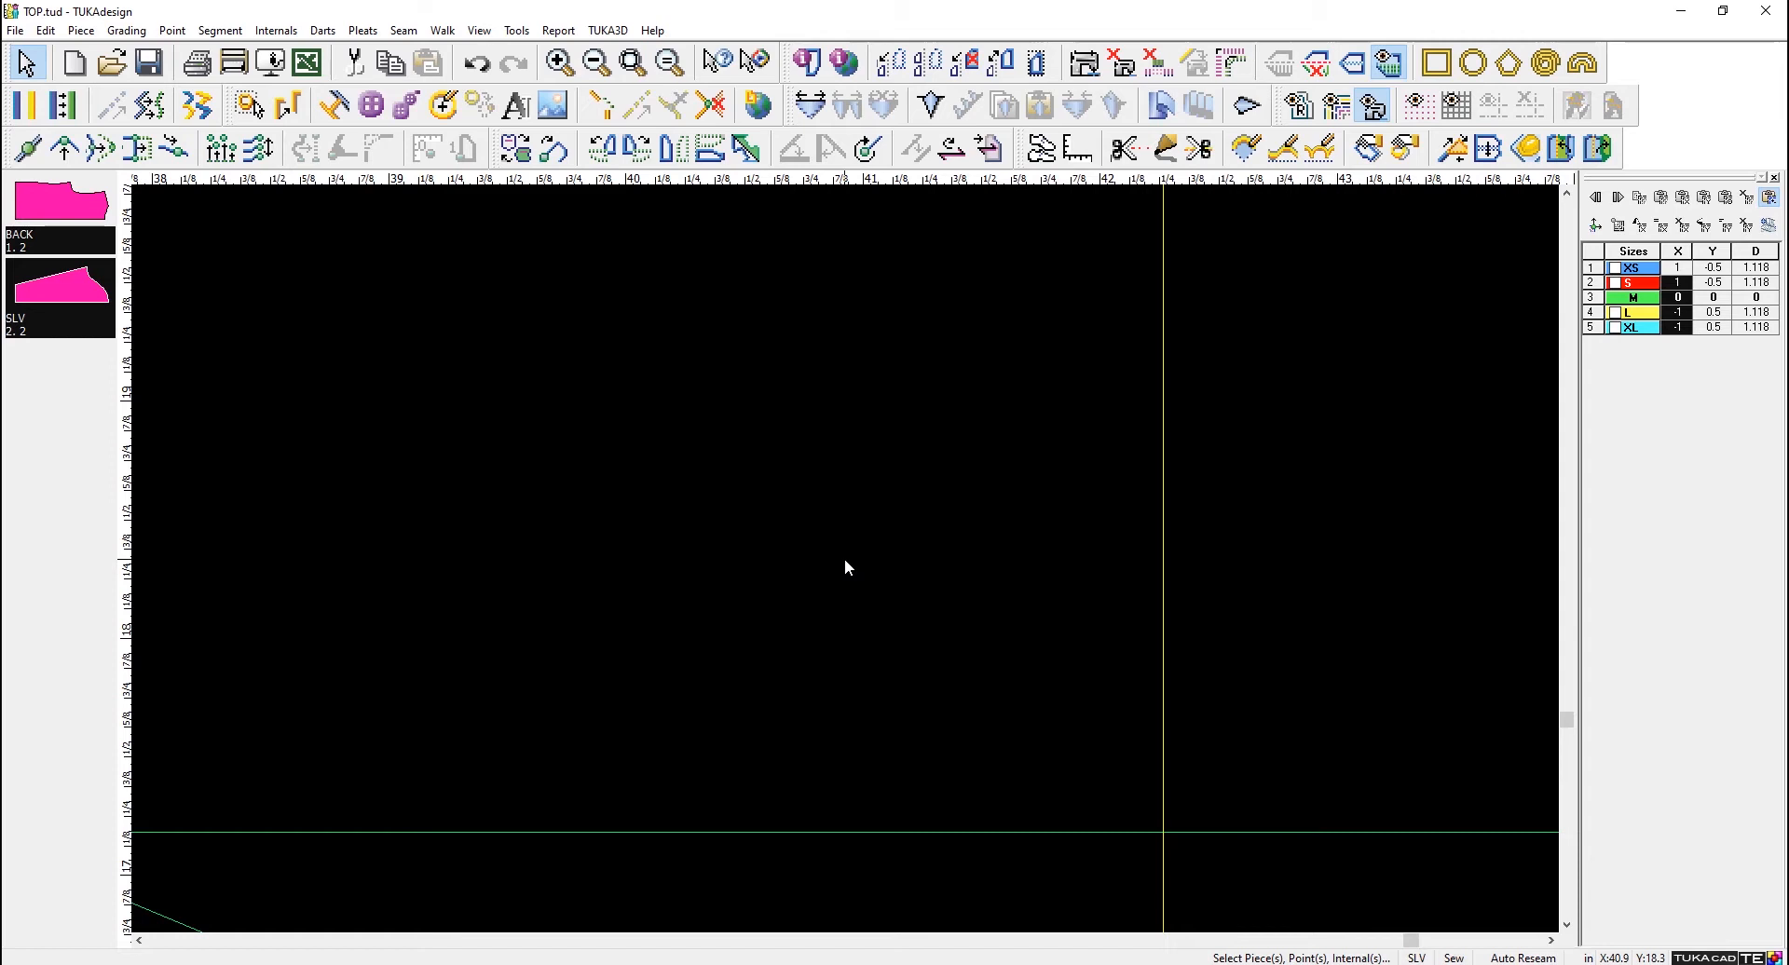
key(Home)
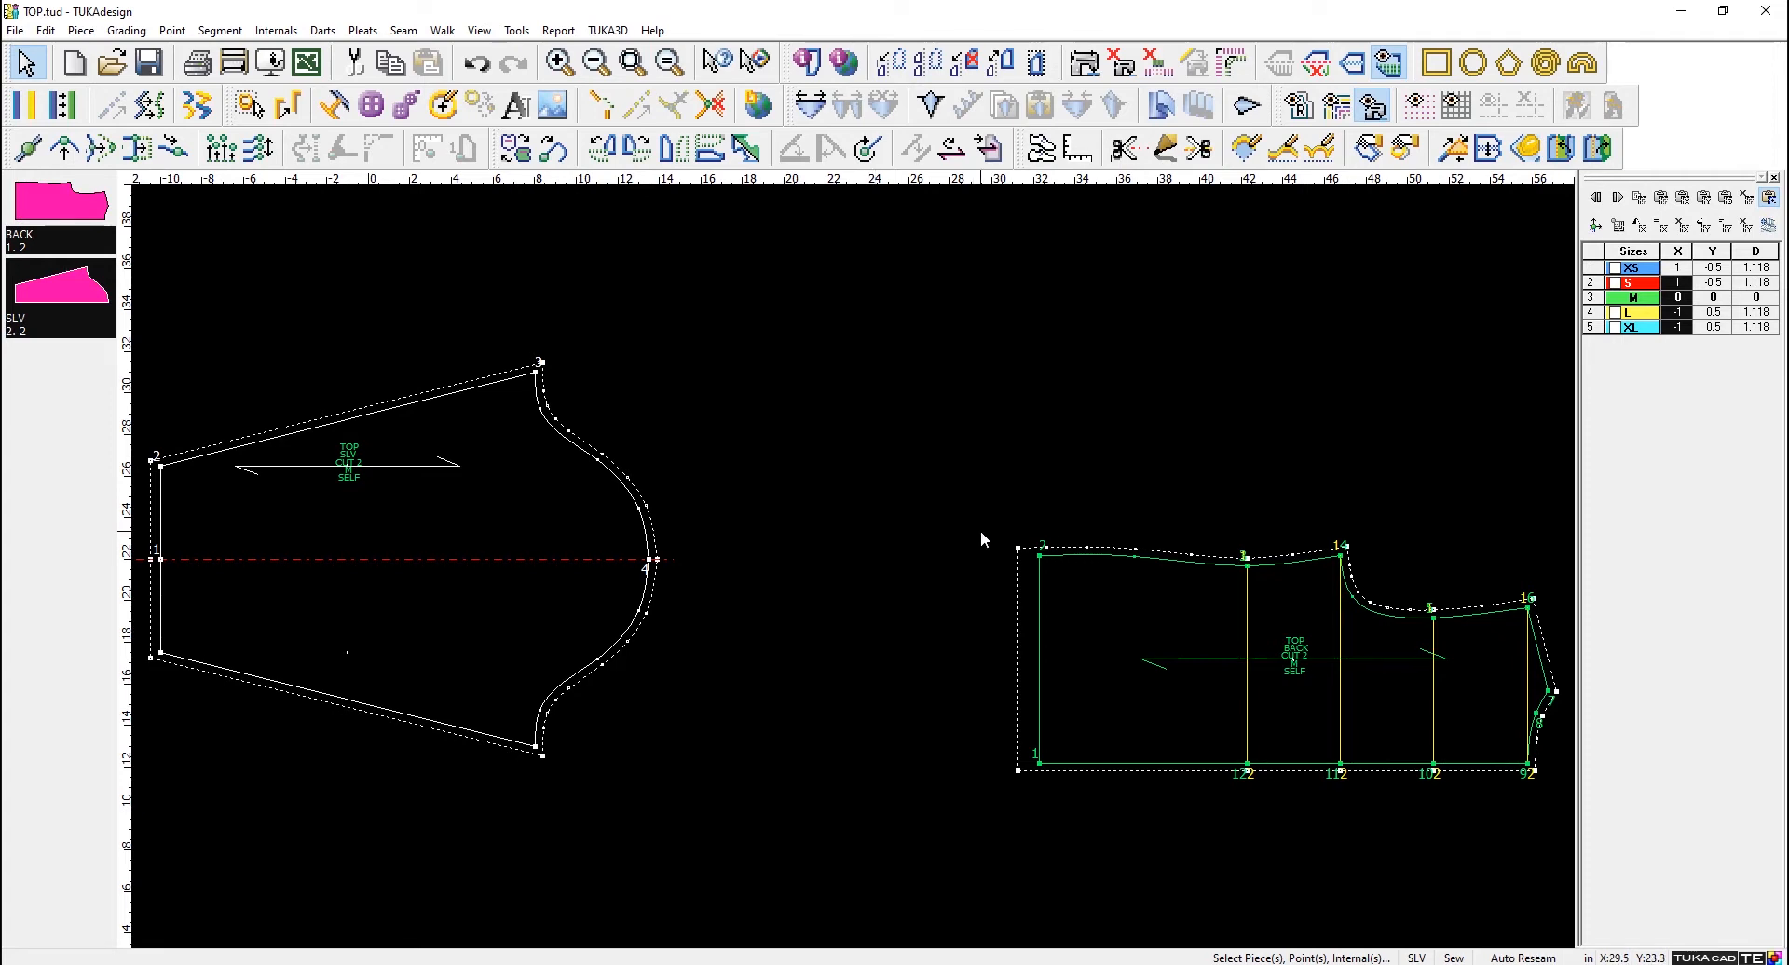
click(1118, 620)
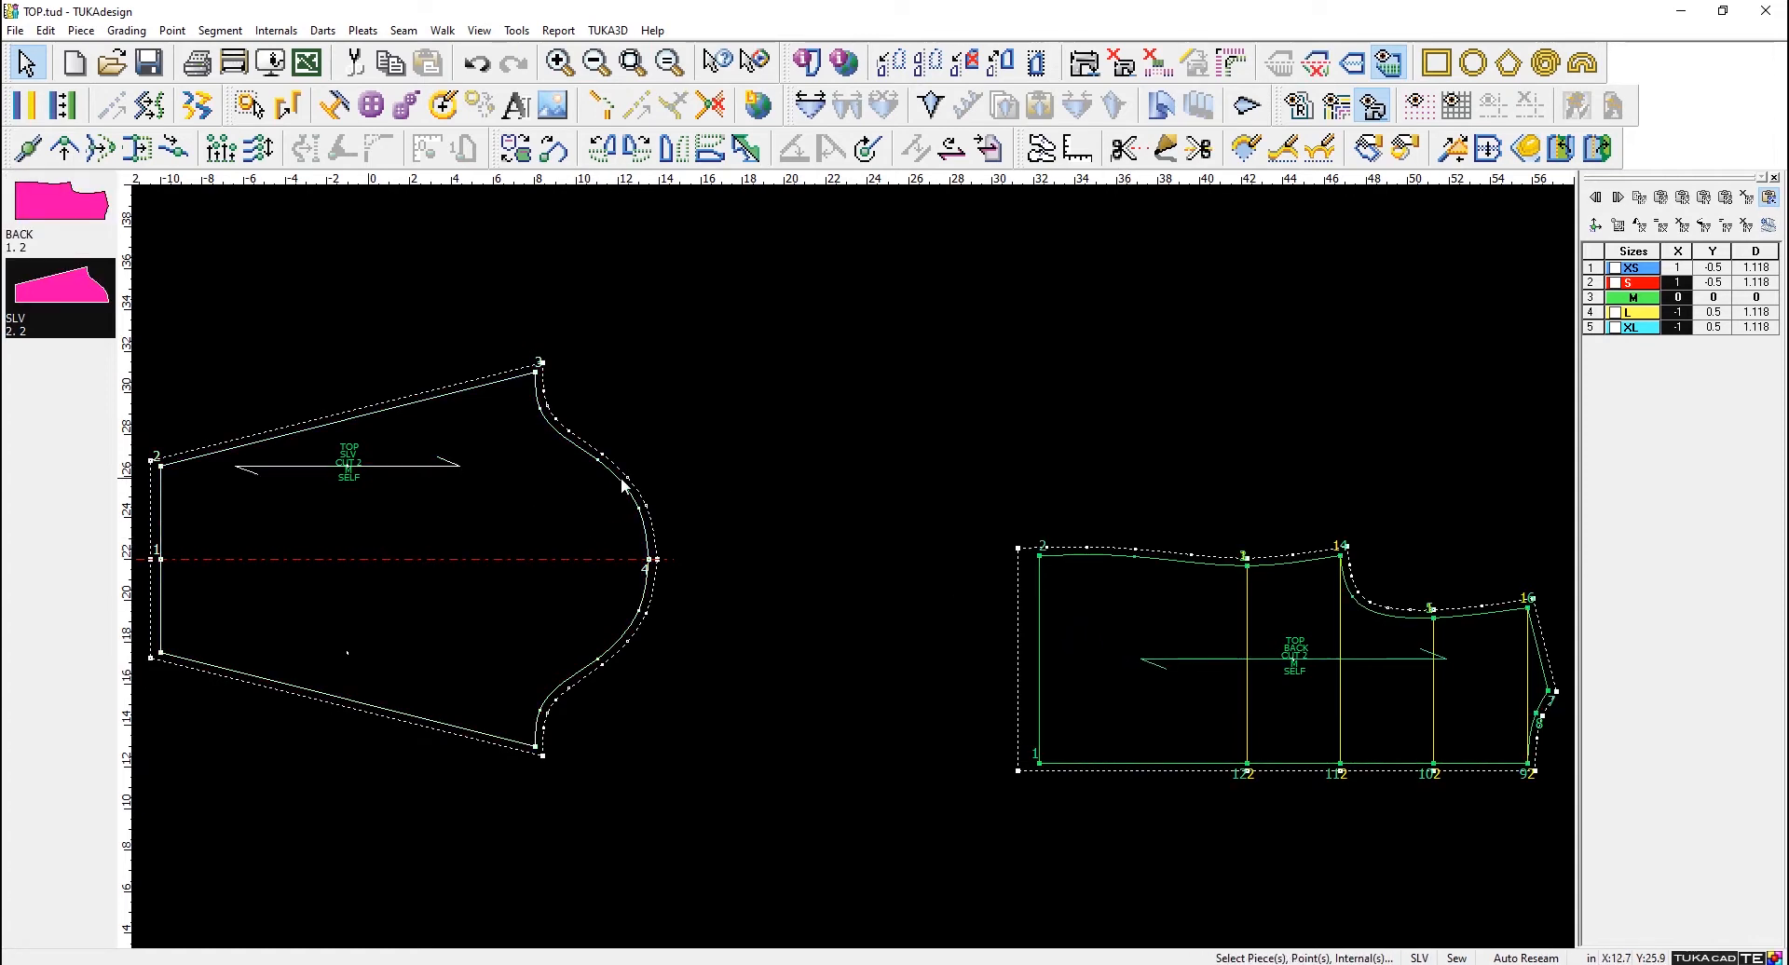
double_click(492, 506)
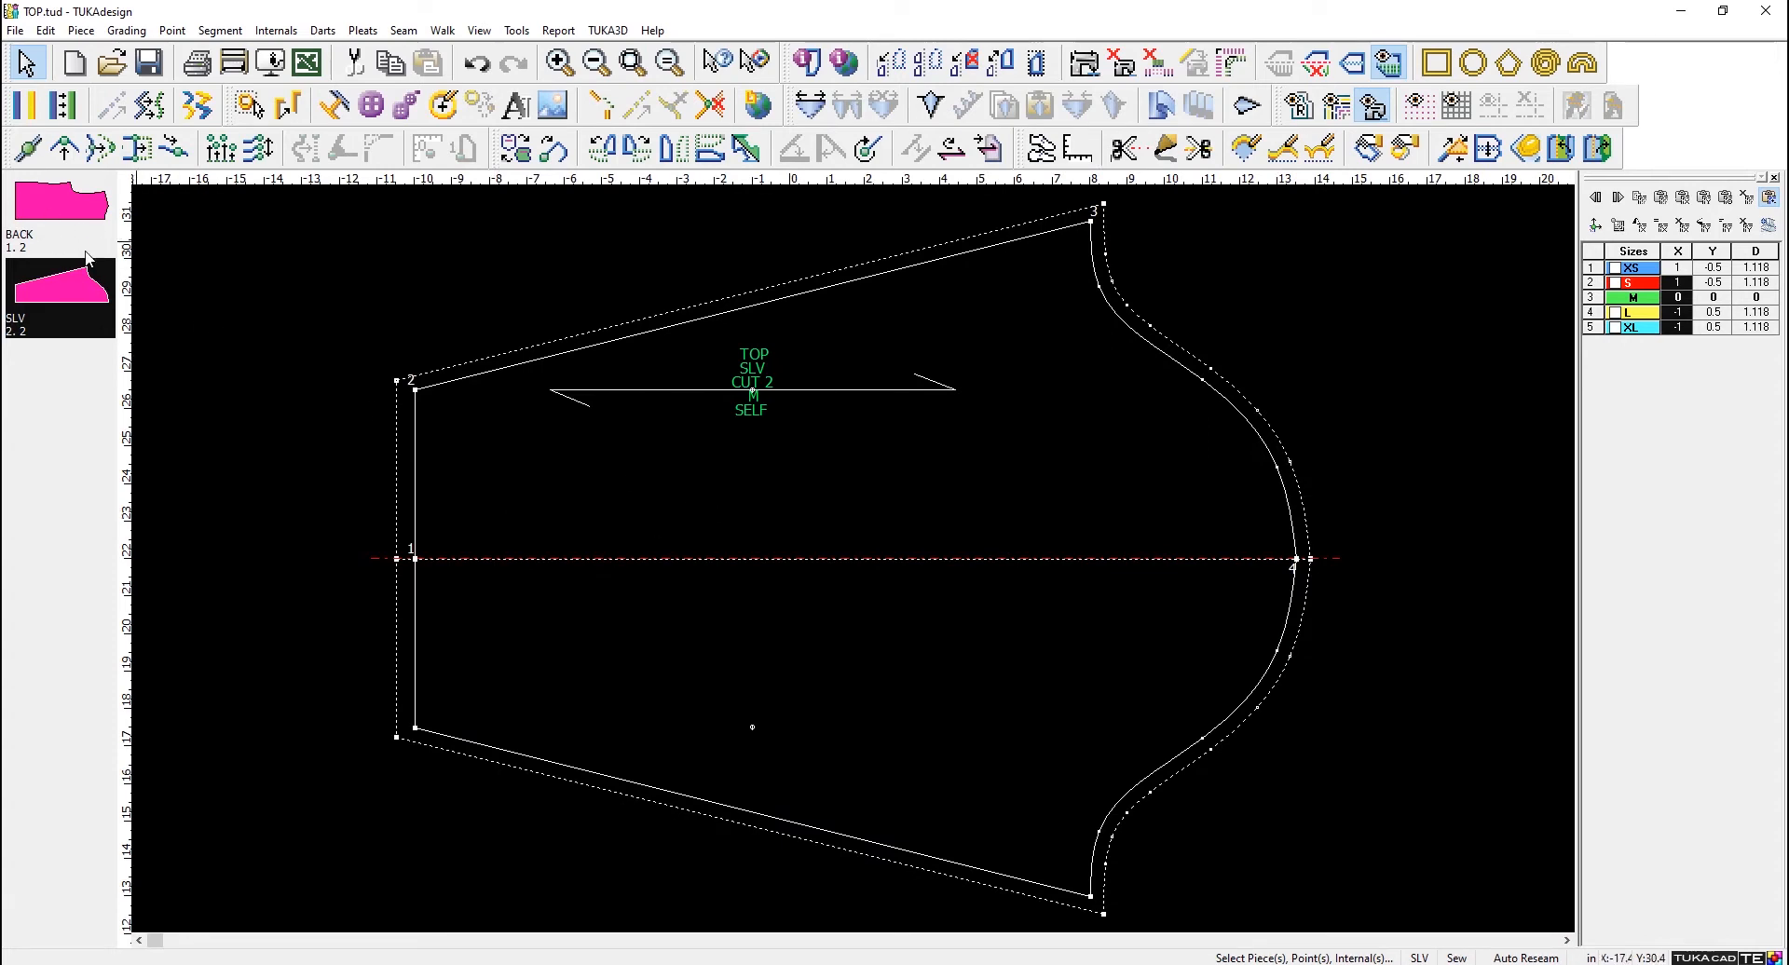
scroll(969, 539, down, 3)
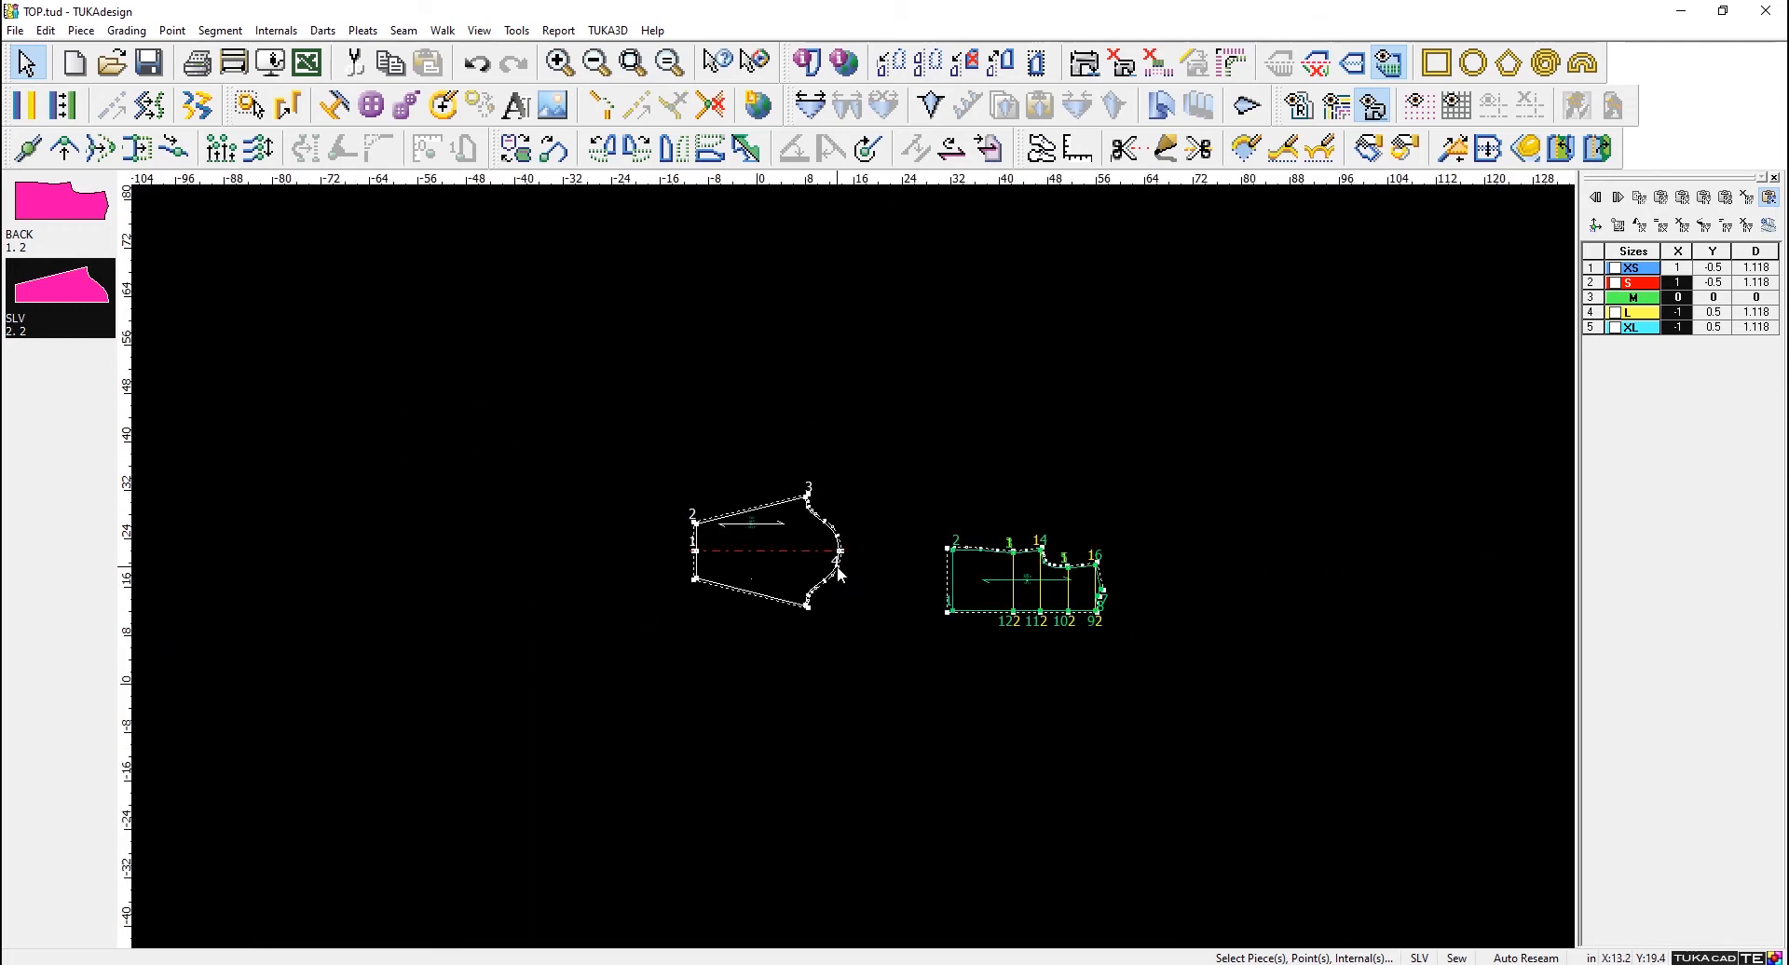
- Make the BACK piece active in the workspace and switch the active piece to SLV
scroll(844, 575, up, 1)
click(1138, 570)
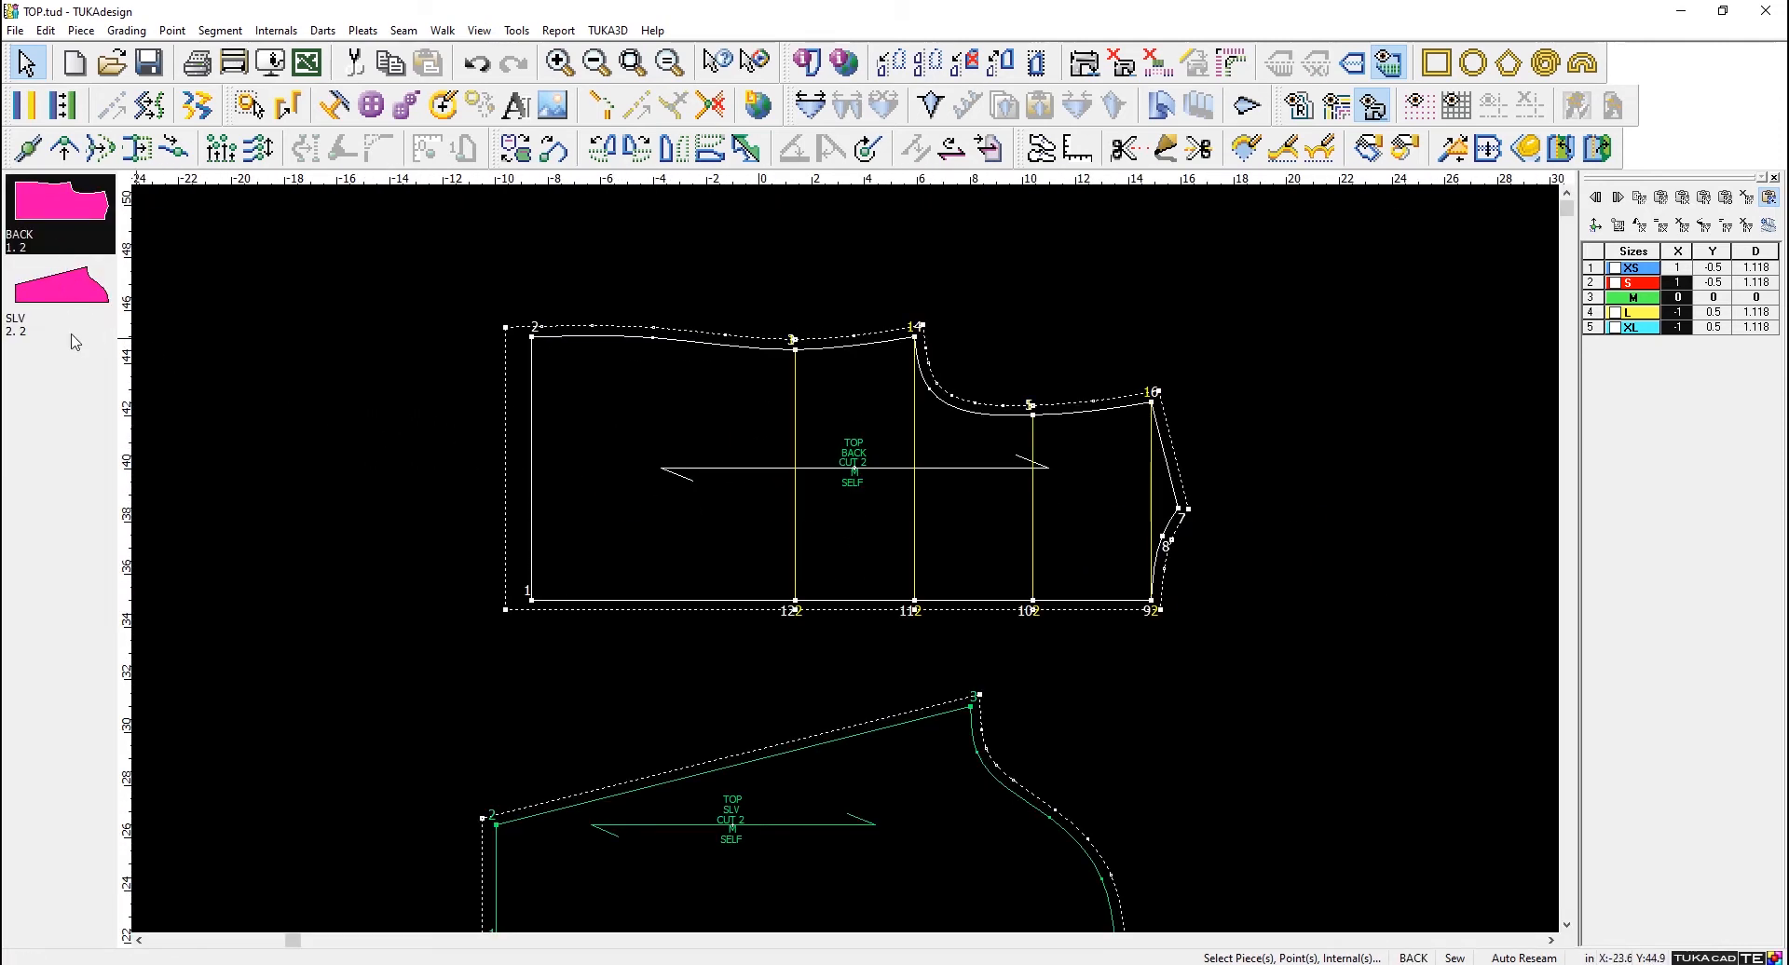
click(61, 301)
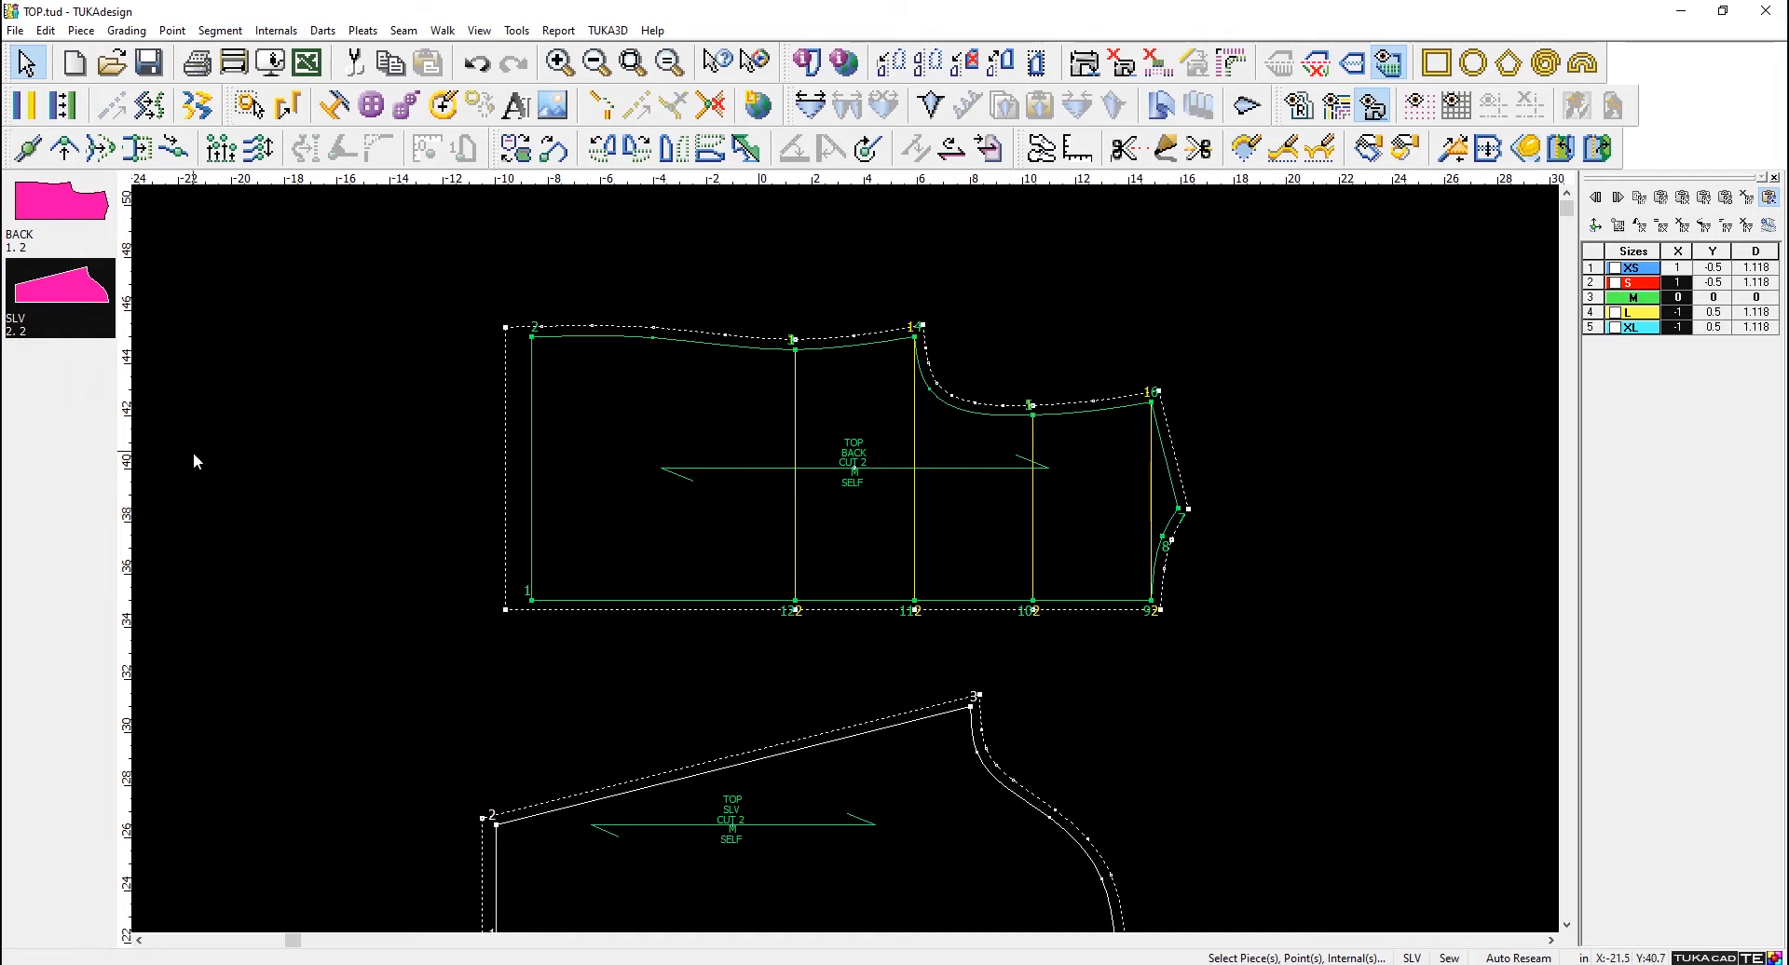
scroll(193, 451, down, 3)
scroll(995, 686, up, 2)
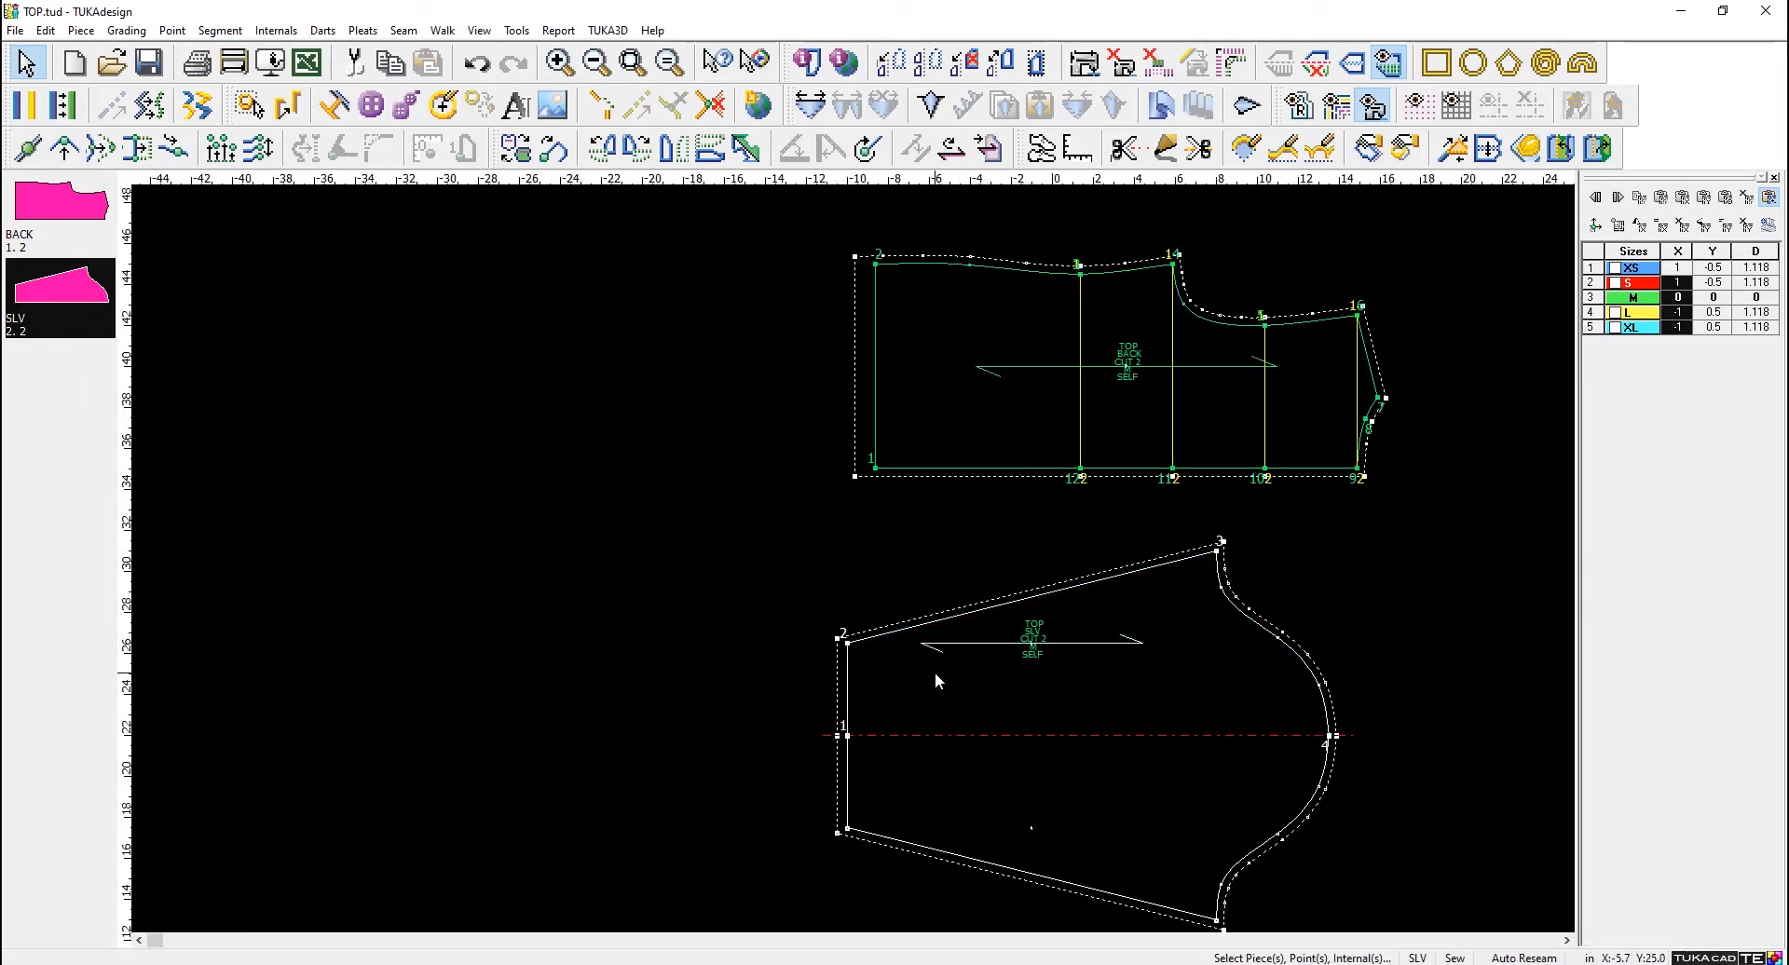
- Clear the pieces from the workspace and bring SLV and BACK back into it
key(Delete)
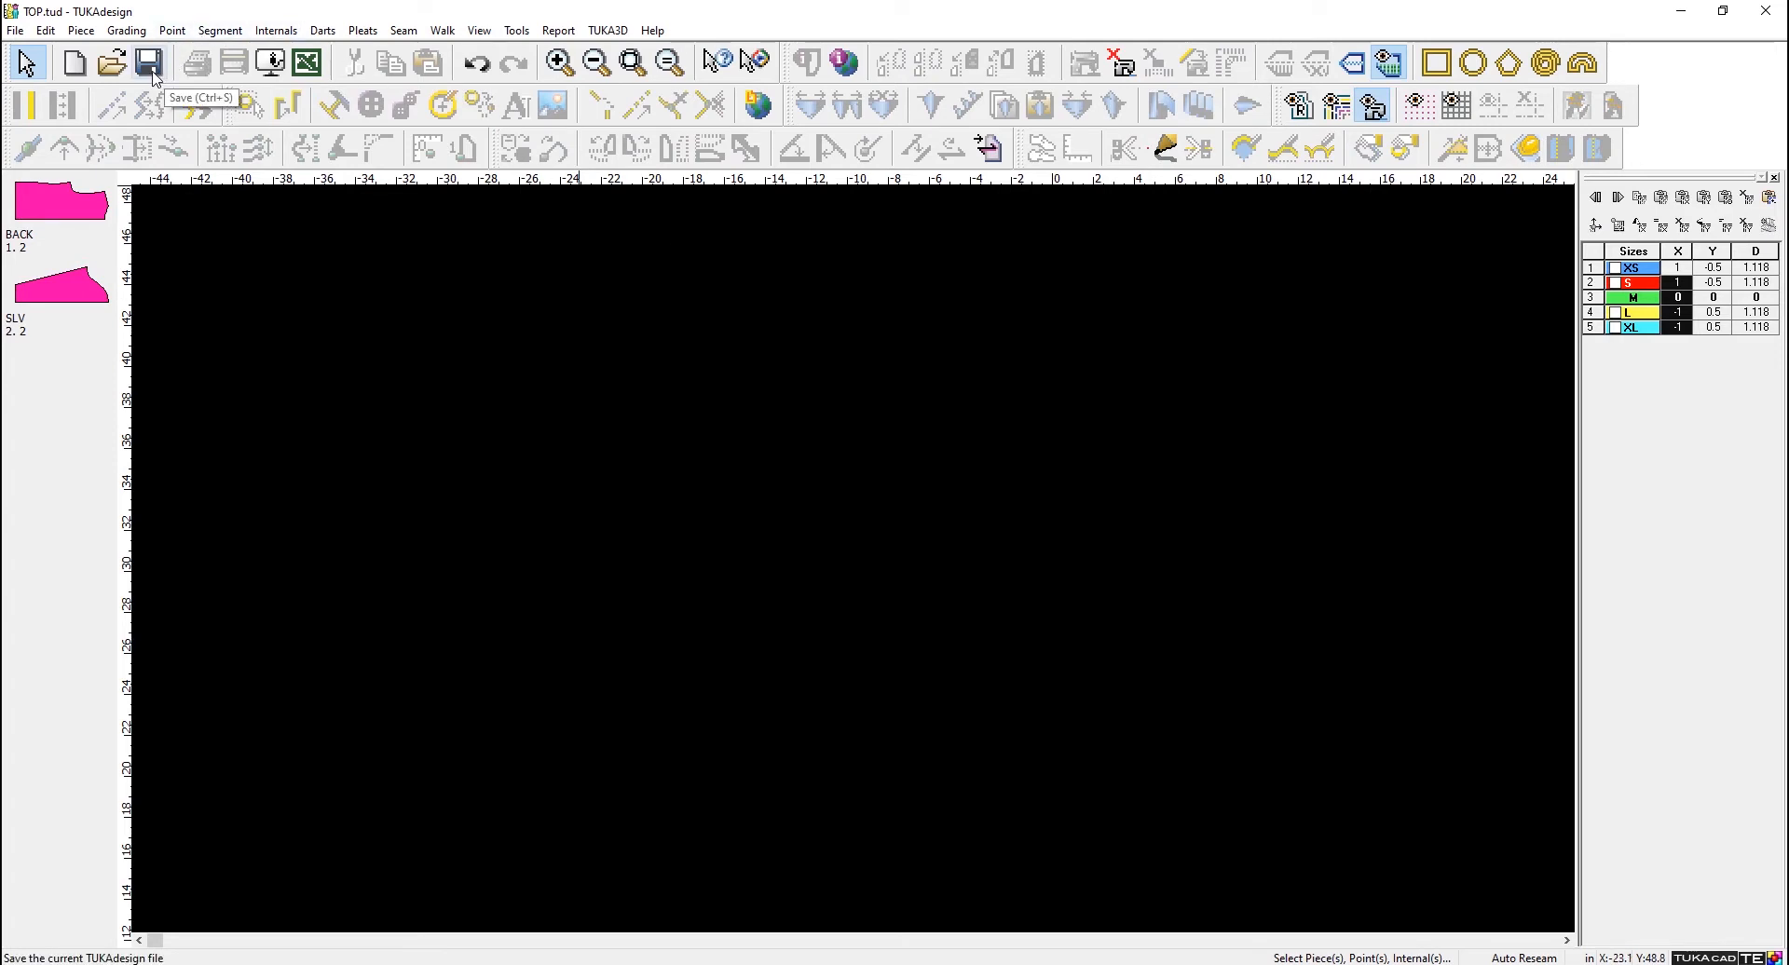
click(50, 304)
click(45, 222)
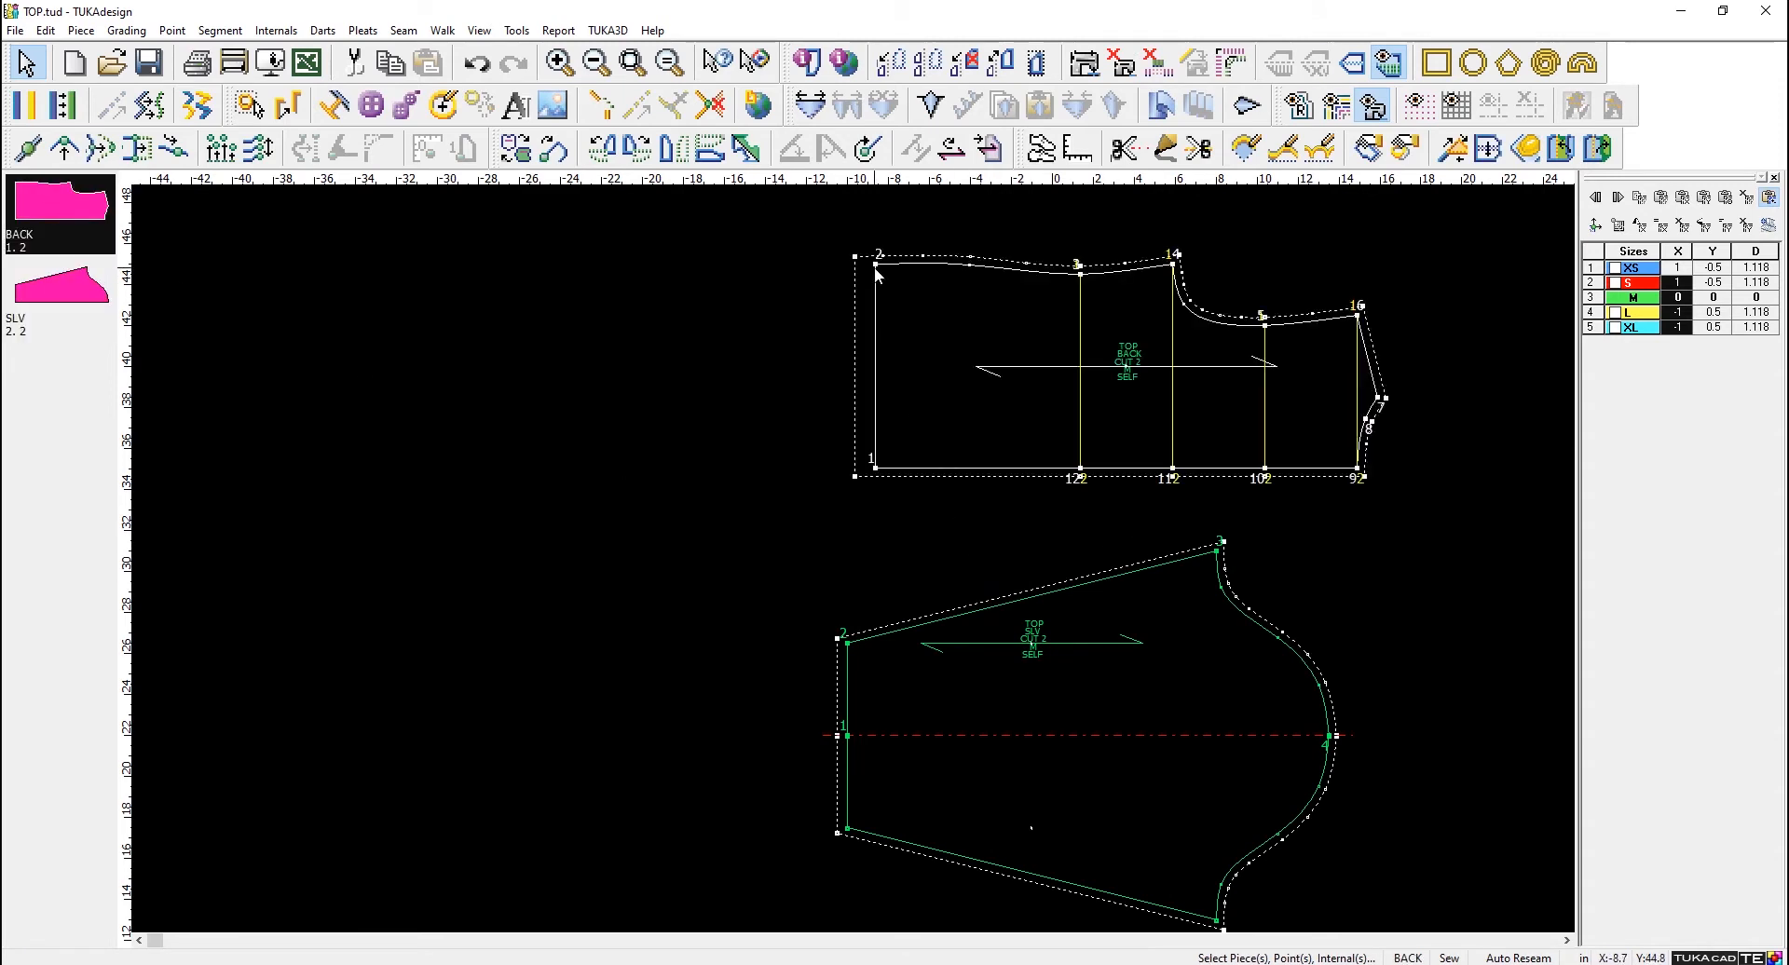
- Move a curve point inward on the BACK piece's edge between points 2 and 3, and clear the piece from the workspace, saving its changes
click(970, 267)
click(973, 305)
key(Delete)
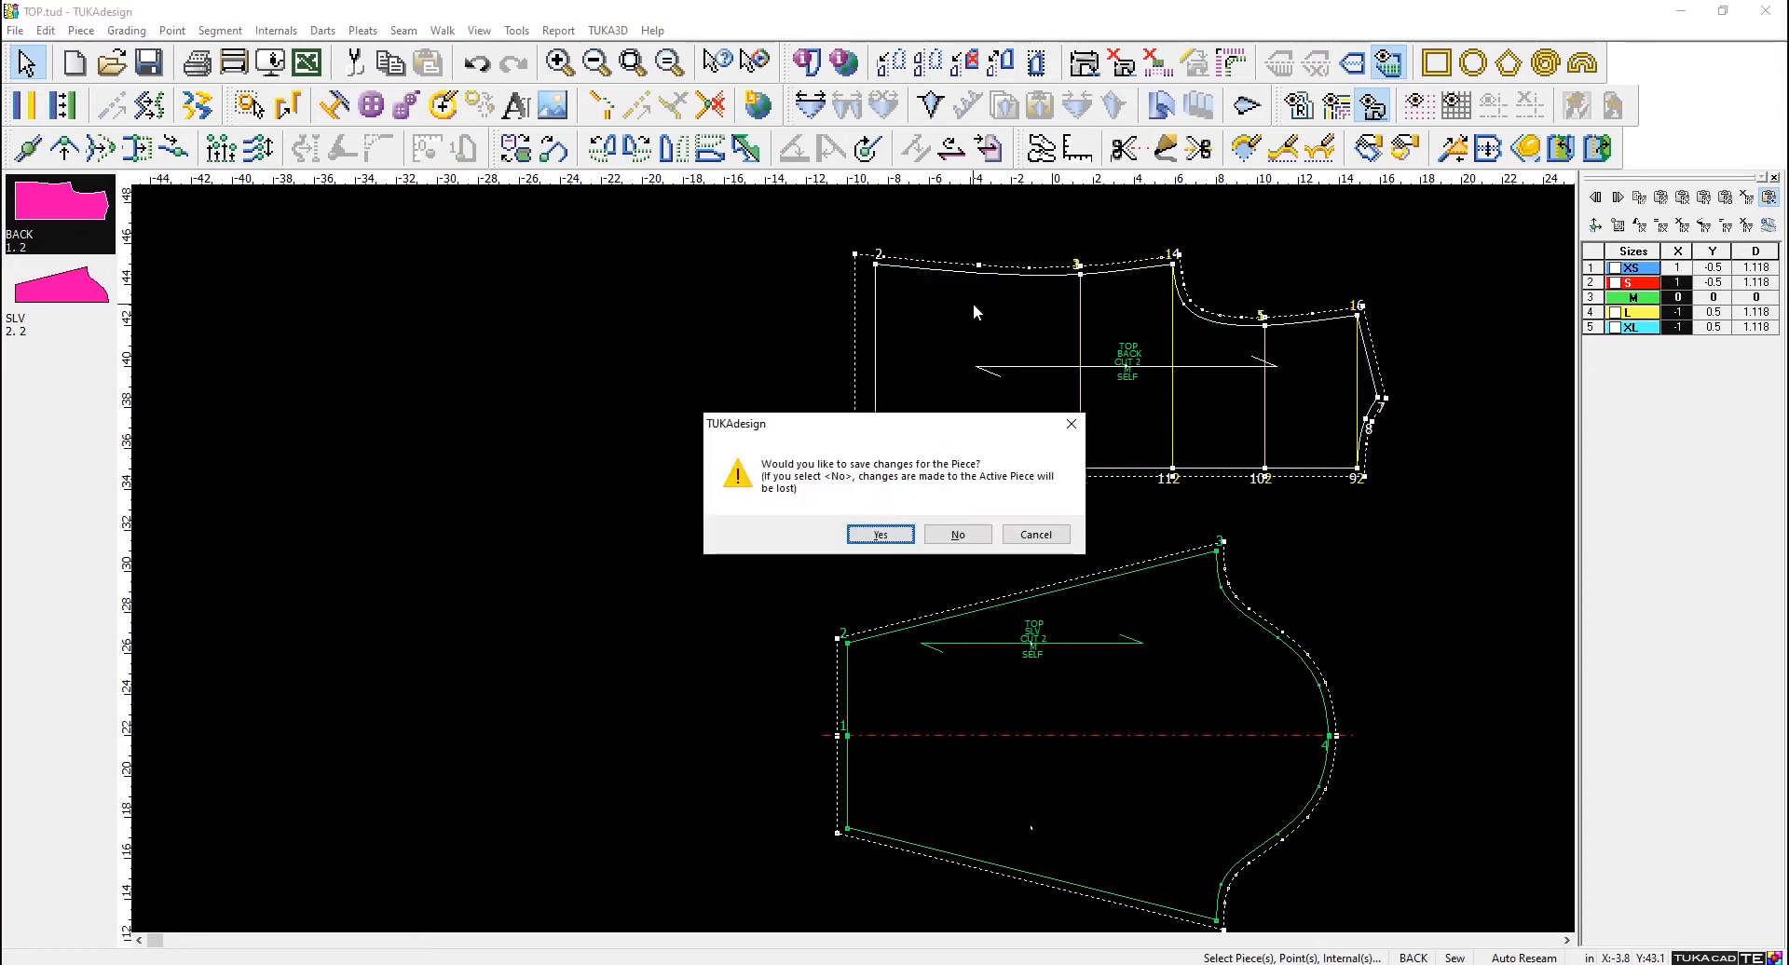
drag(848, 435, 497, 170)
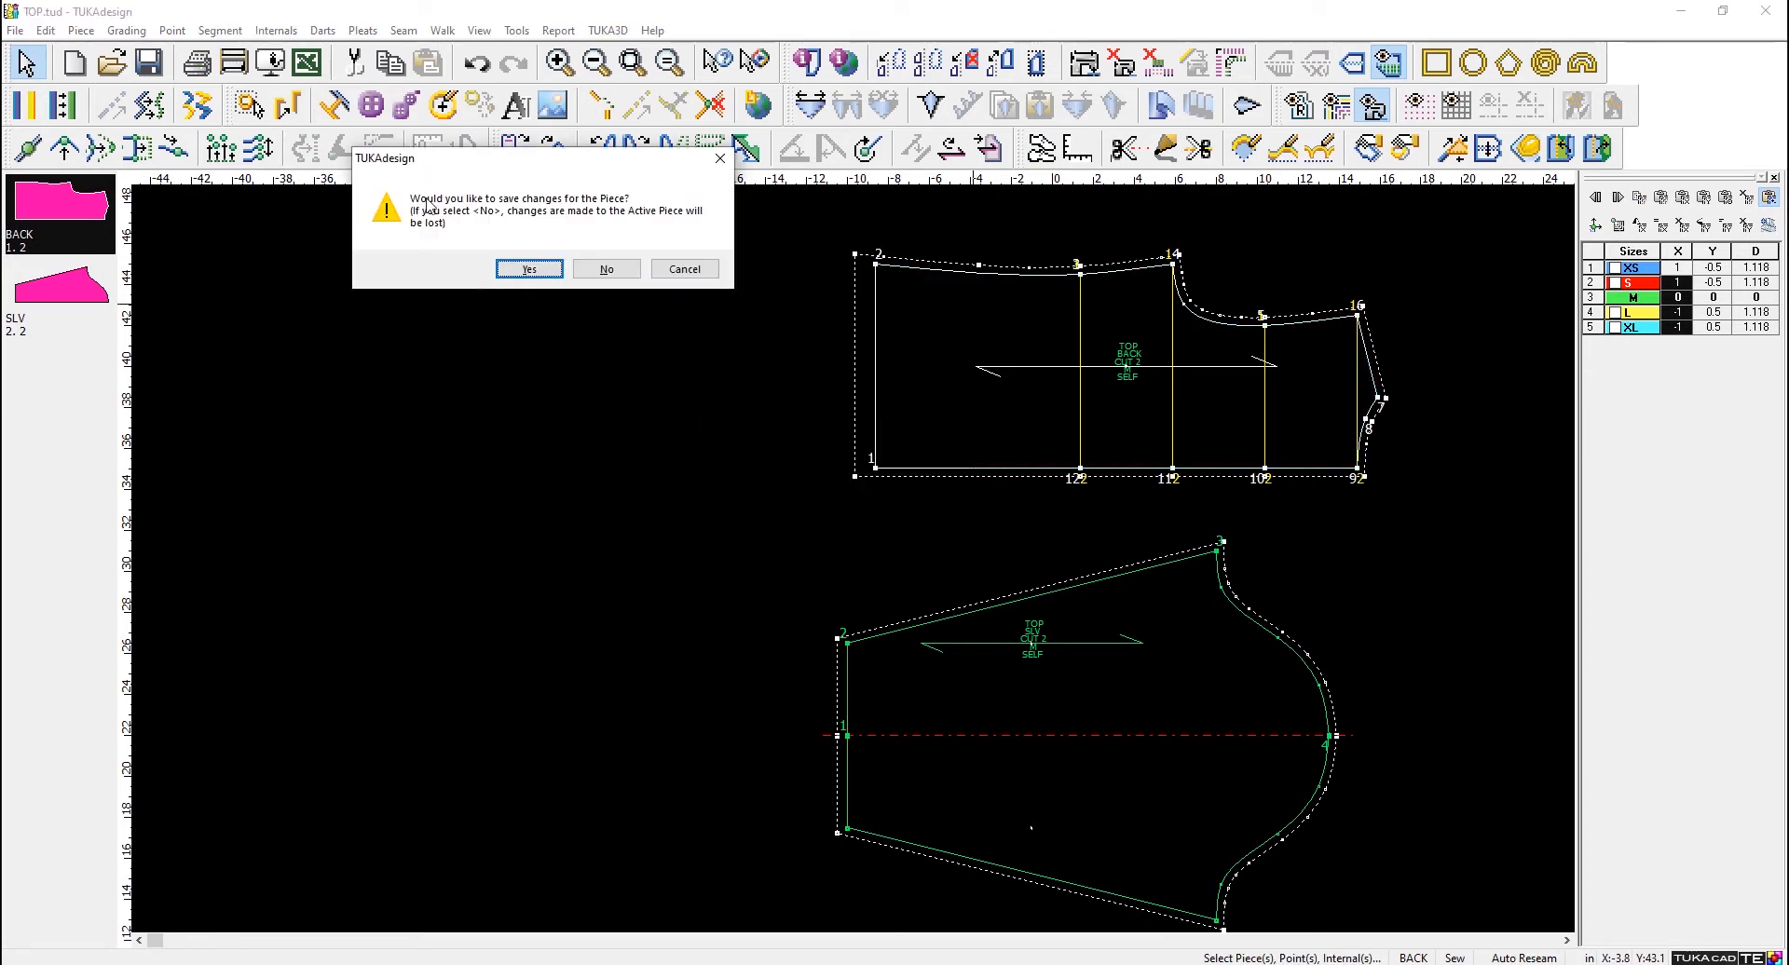
click(526, 270)
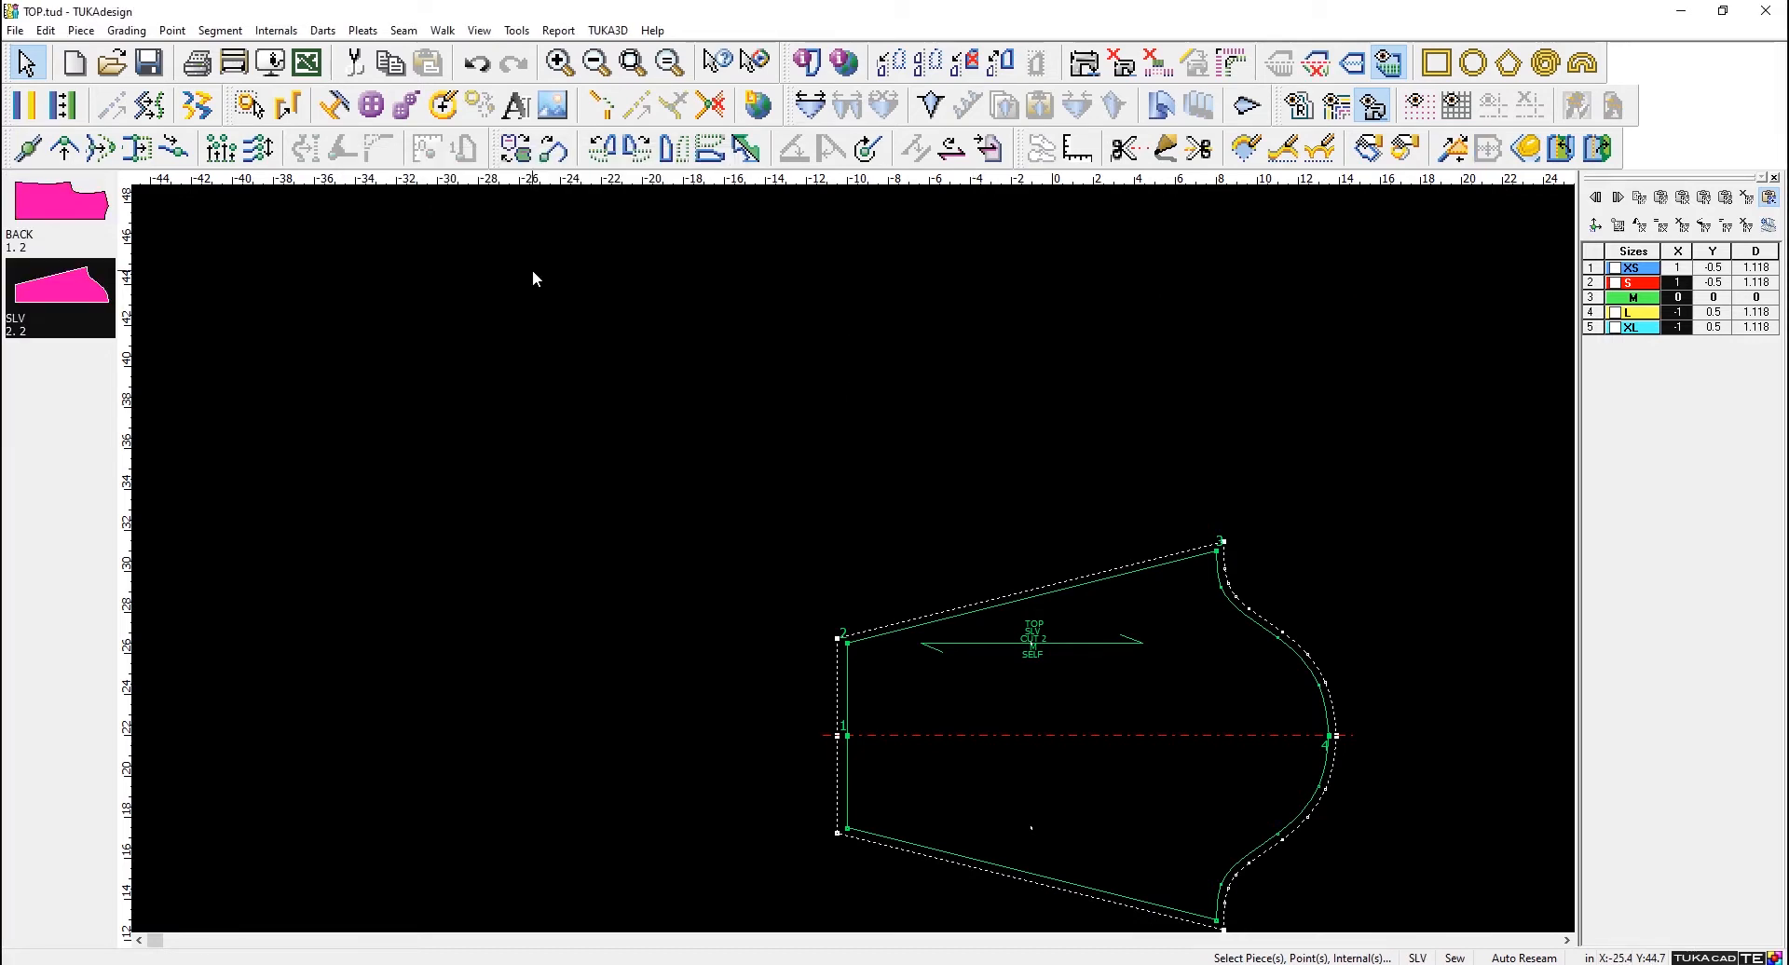
click(153, 64)
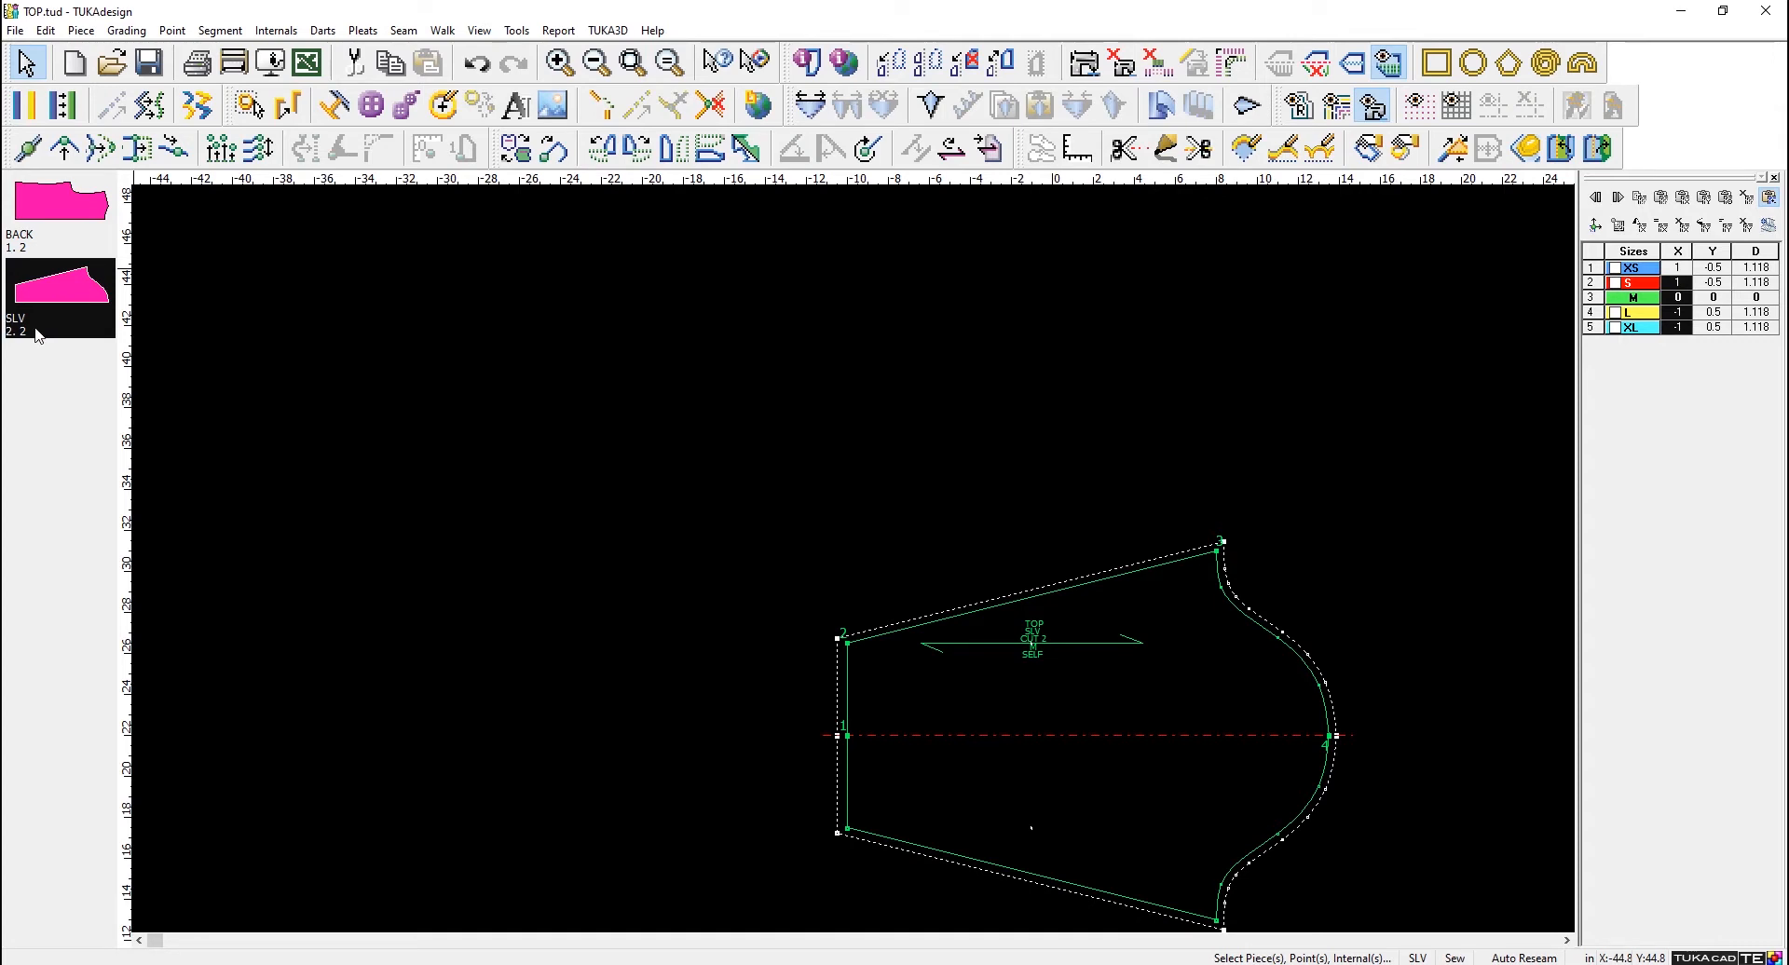
- Move the SLV piece into the open area of the workspace and set its quantity per bundle to 4
drag(1028, 701, 700, 454)
double_click(712, 444)
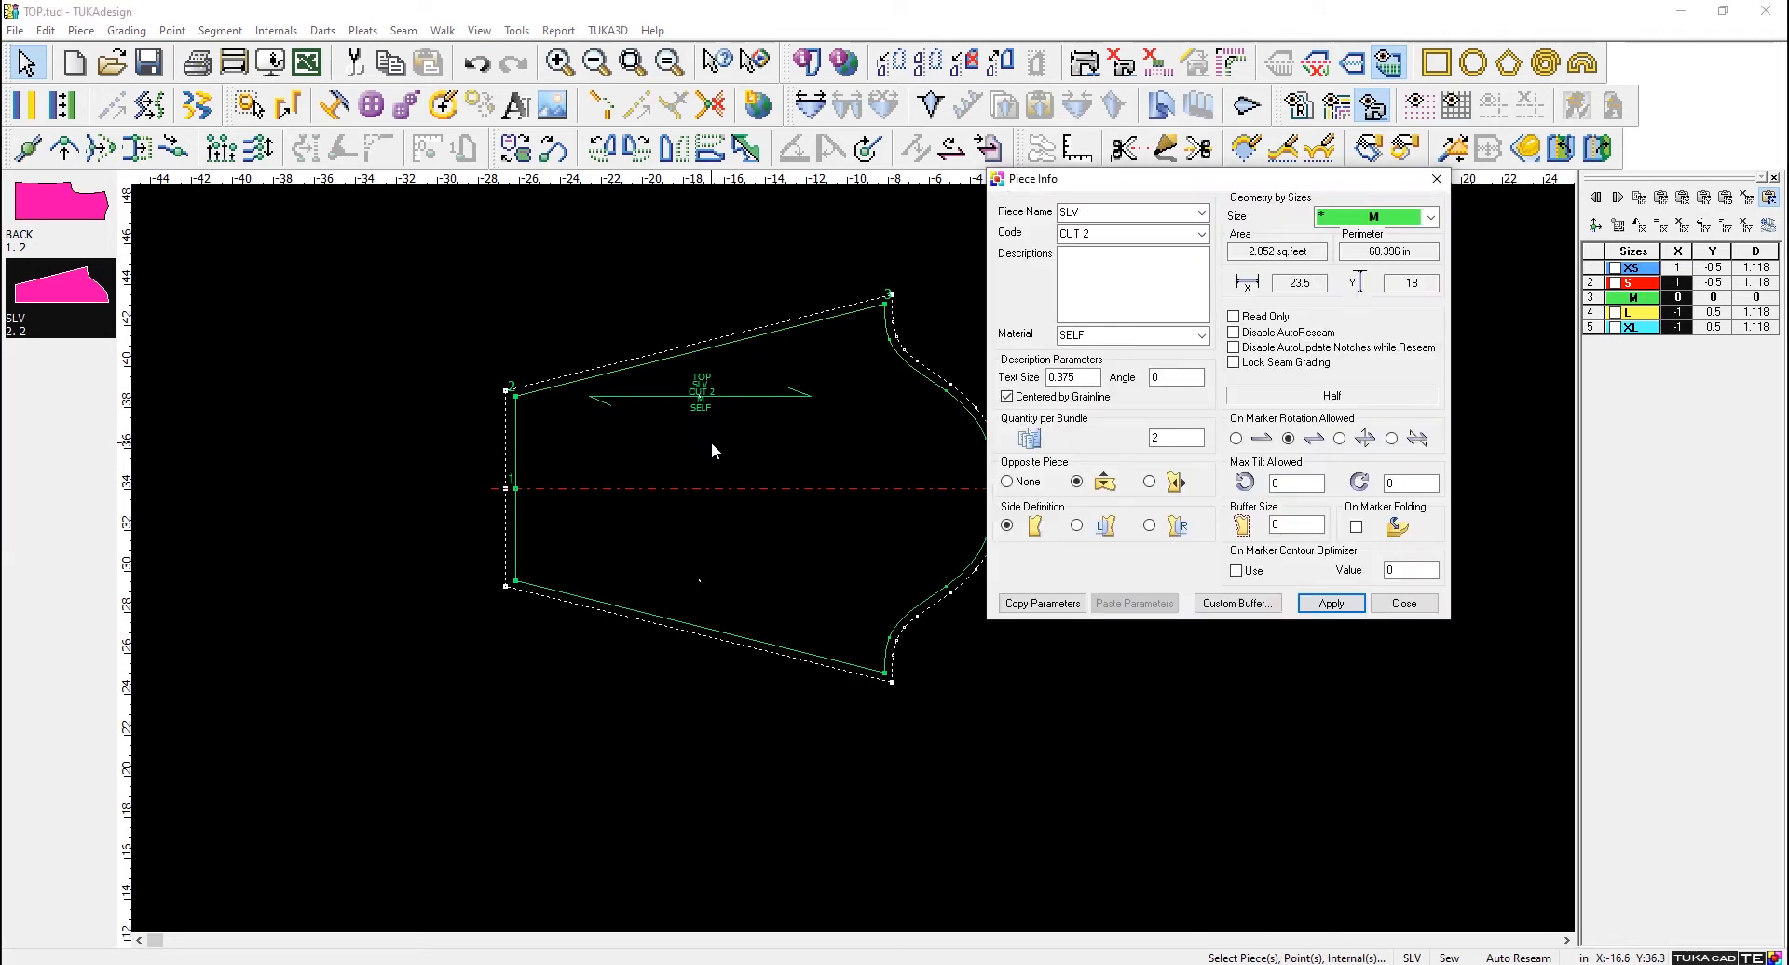
drag(1163, 438, 1107, 437)
text(4)
click(1342, 605)
- Set the SLV piece's quantity per bundle to 2, apply it and close the piece information
double_click(1169, 438)
text(2)
click(1347, 607)
click(1393, 612)
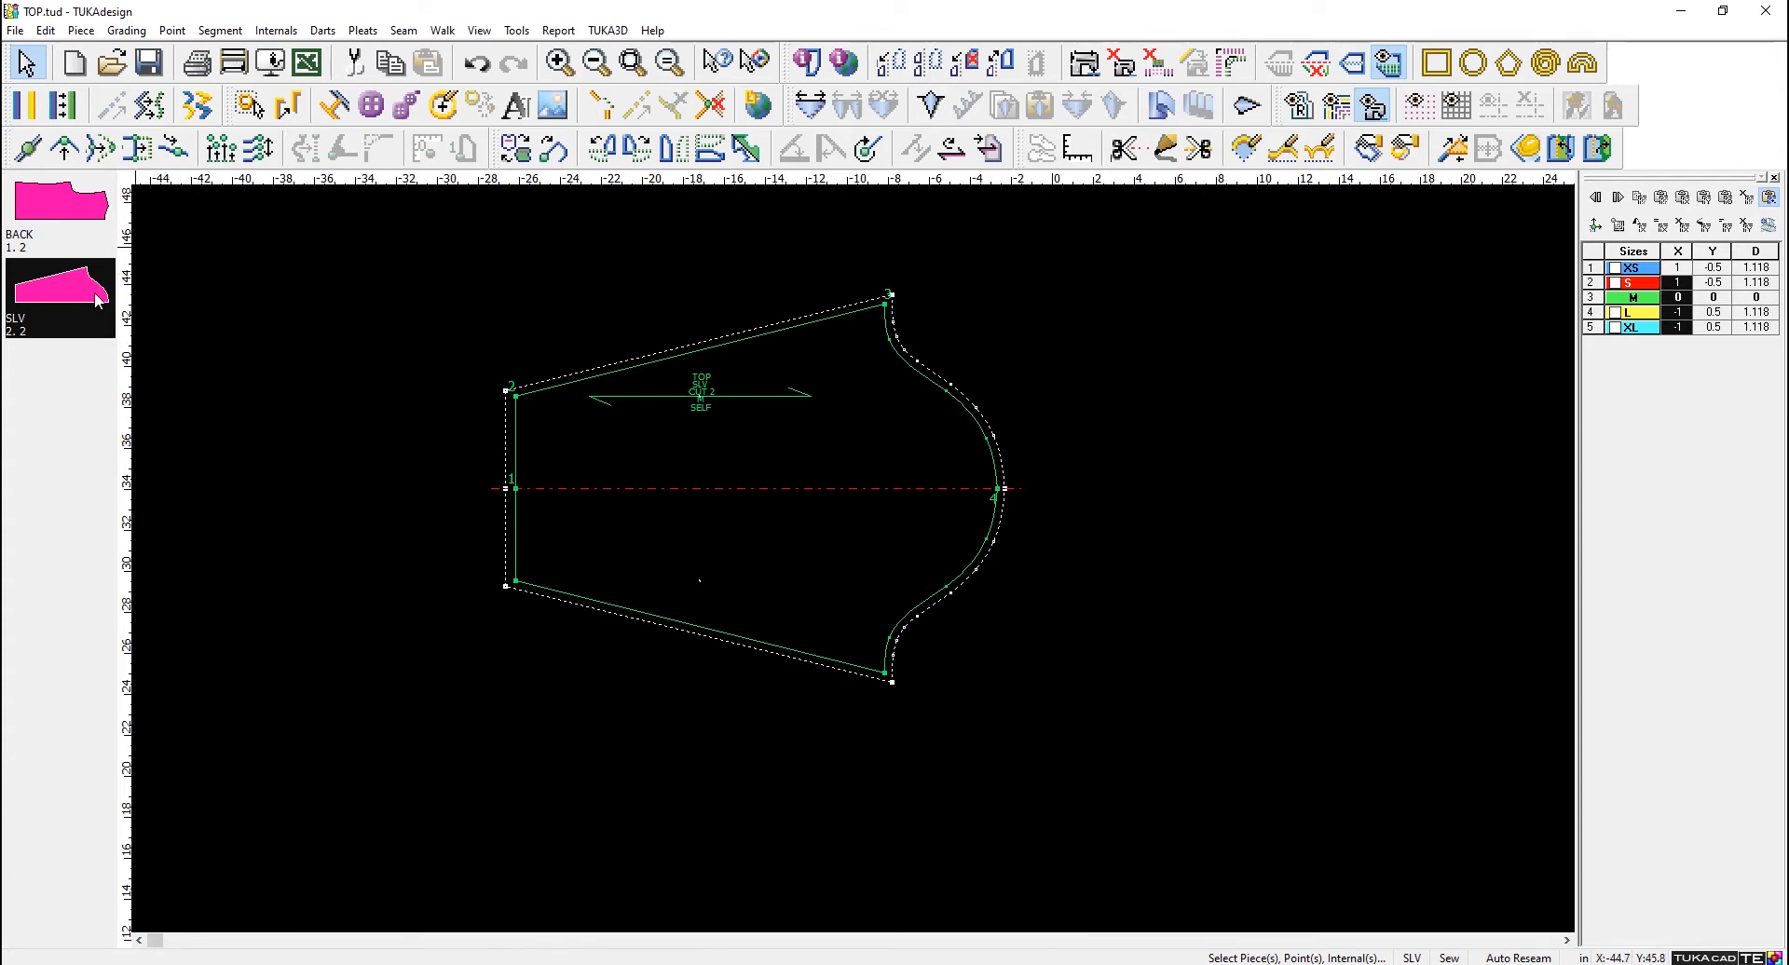
- Scatter the SLV piece so that both mirrored sleeves are laid out in the workspace
click(640, 405)
click(80, 31)
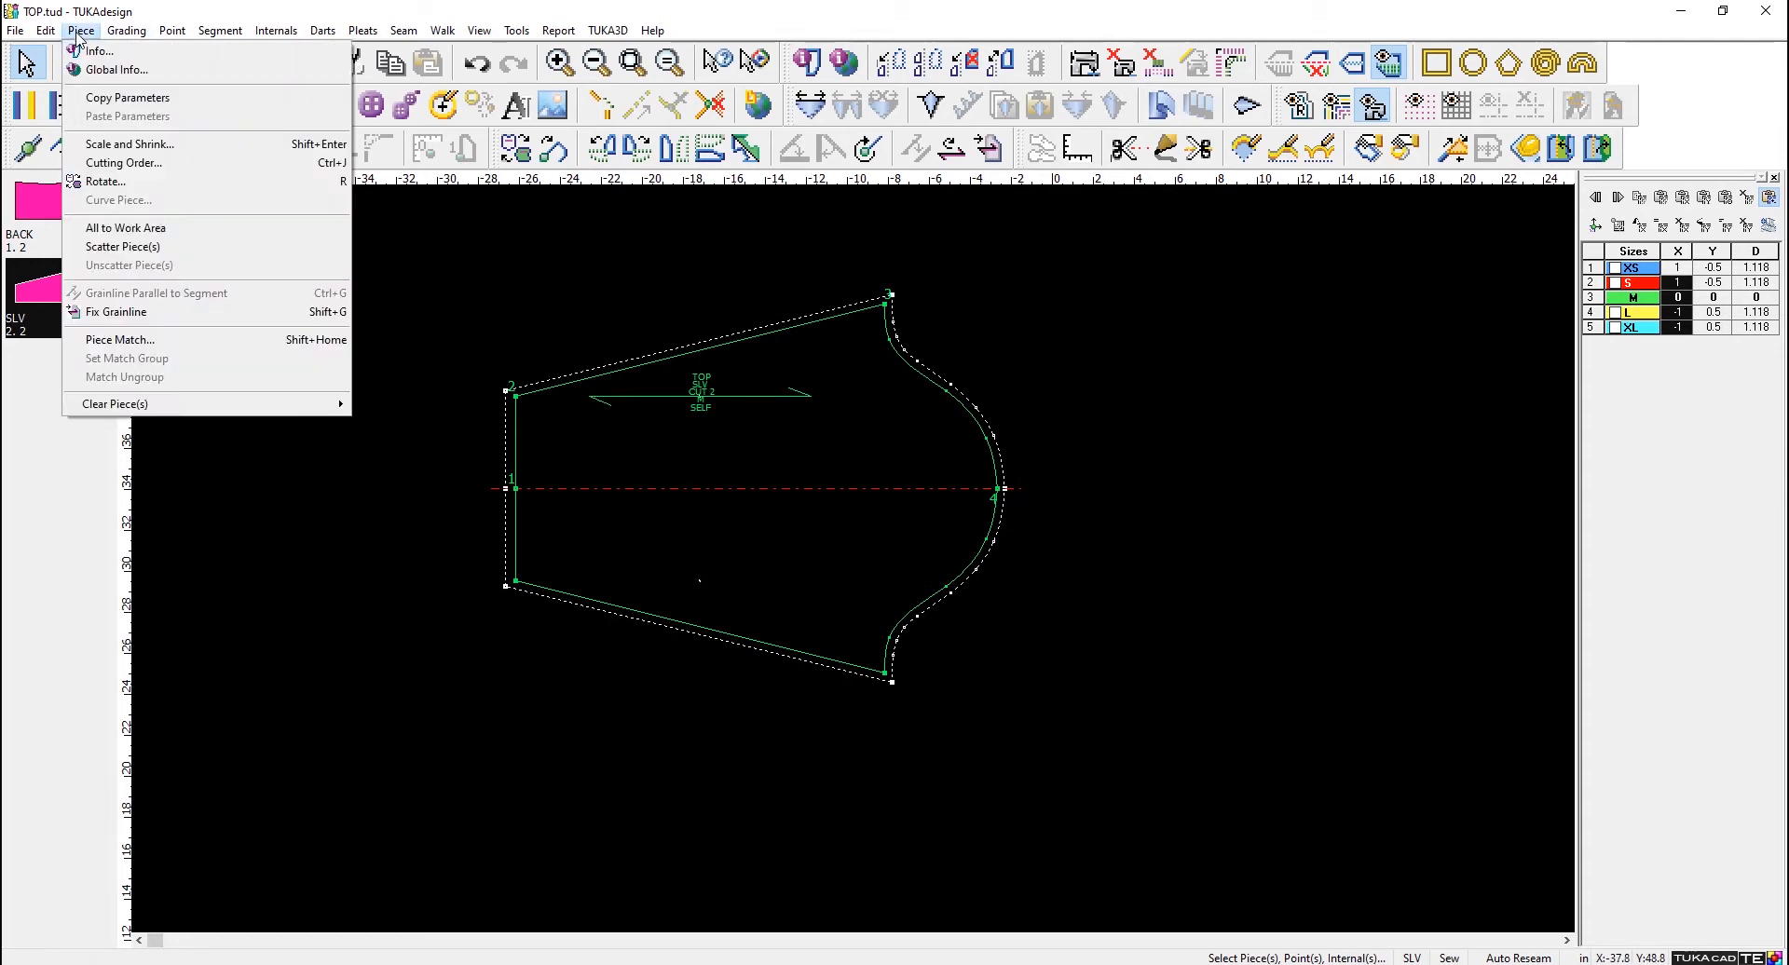
click(162, 254)
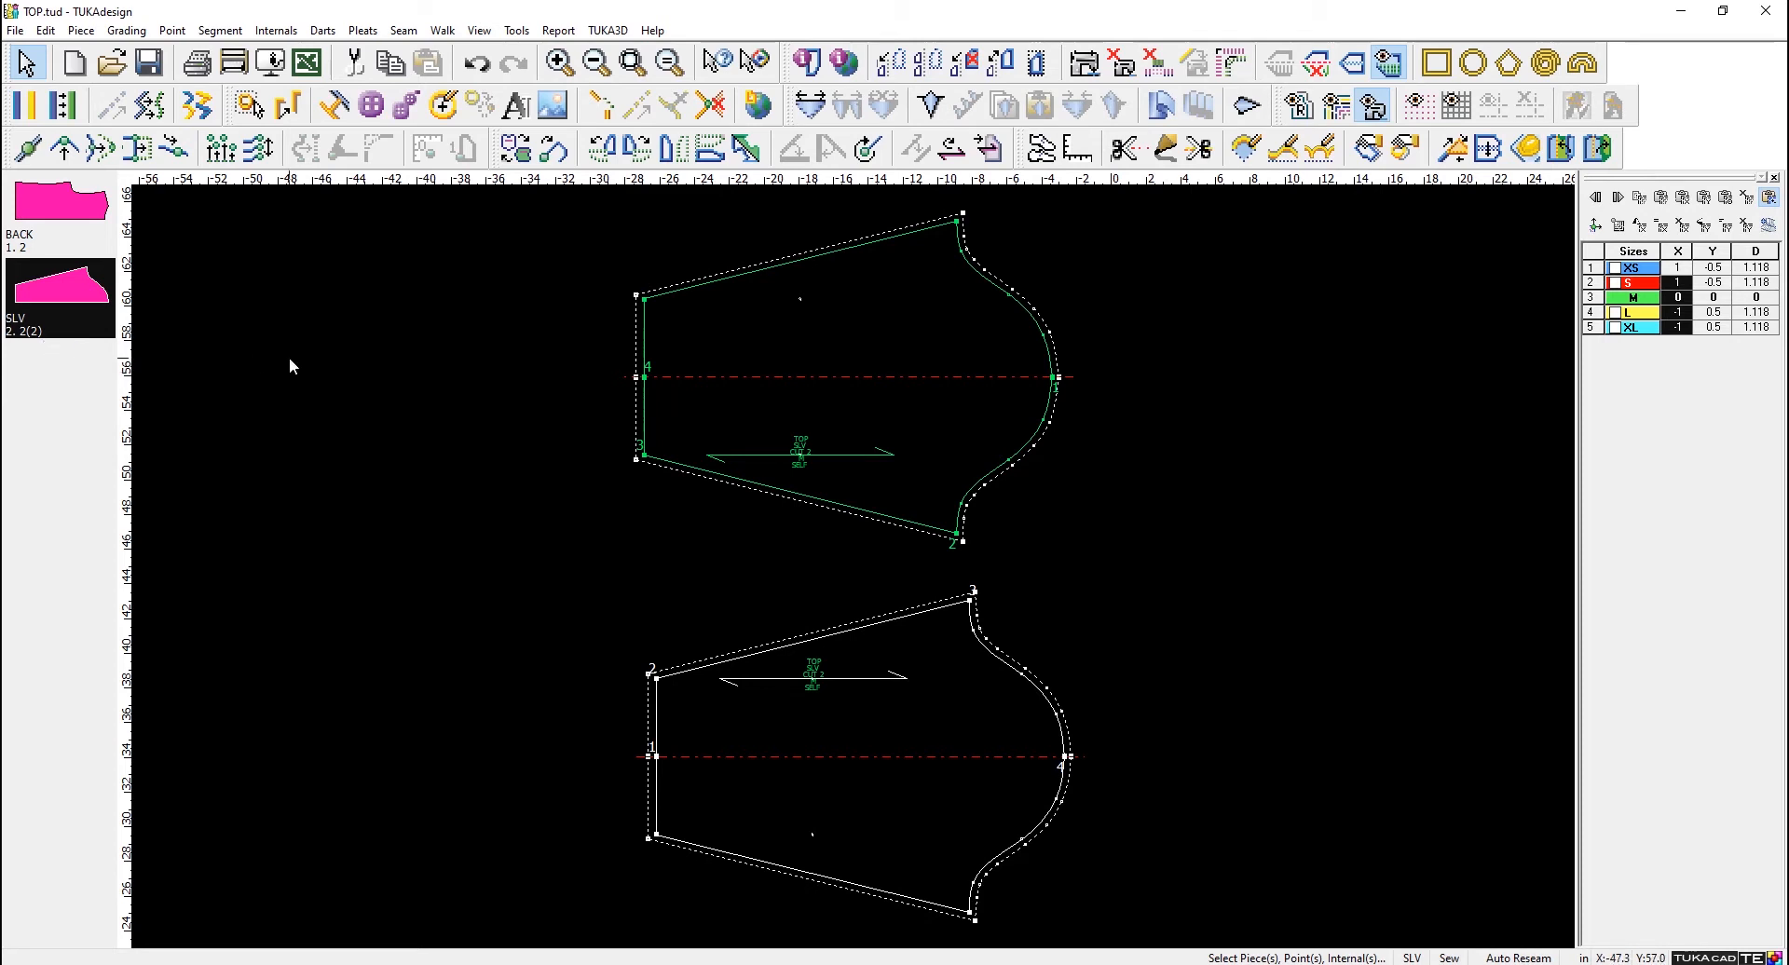
- Move a point on the upper sleeve's underarm seam near the grainline inward, by X 2.338 and Y 2.215 from the last point
click(65, 149)
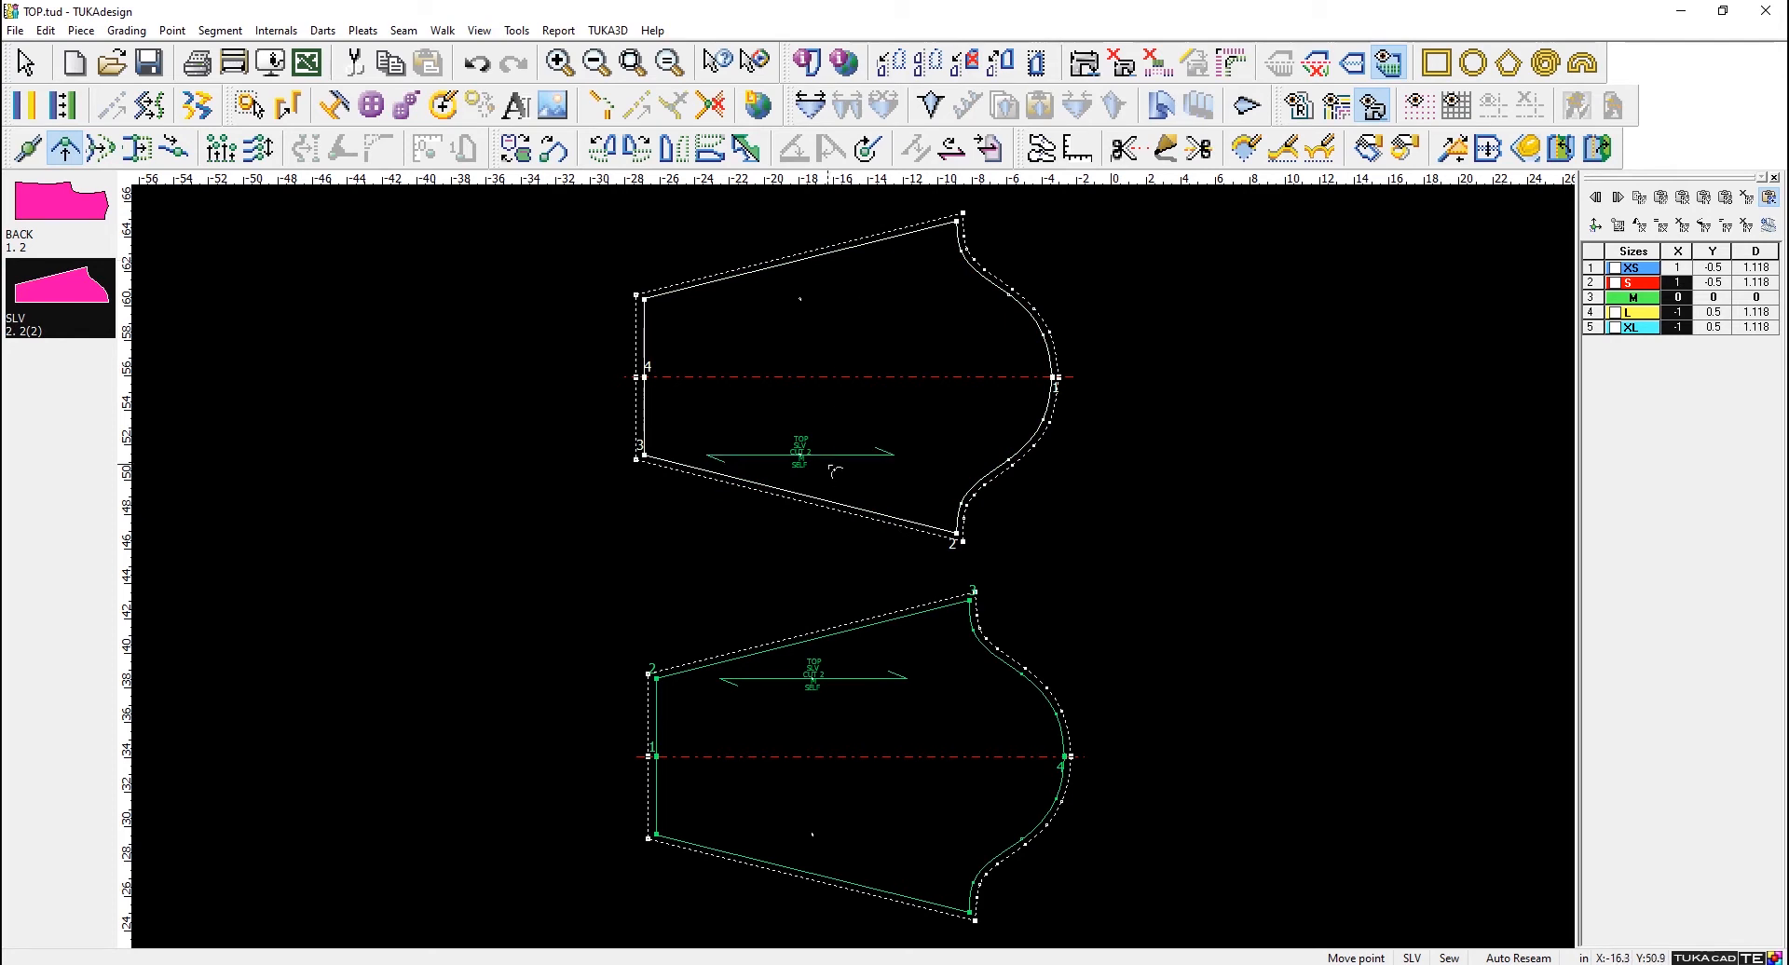
click(828, 503)
click(867, 463)
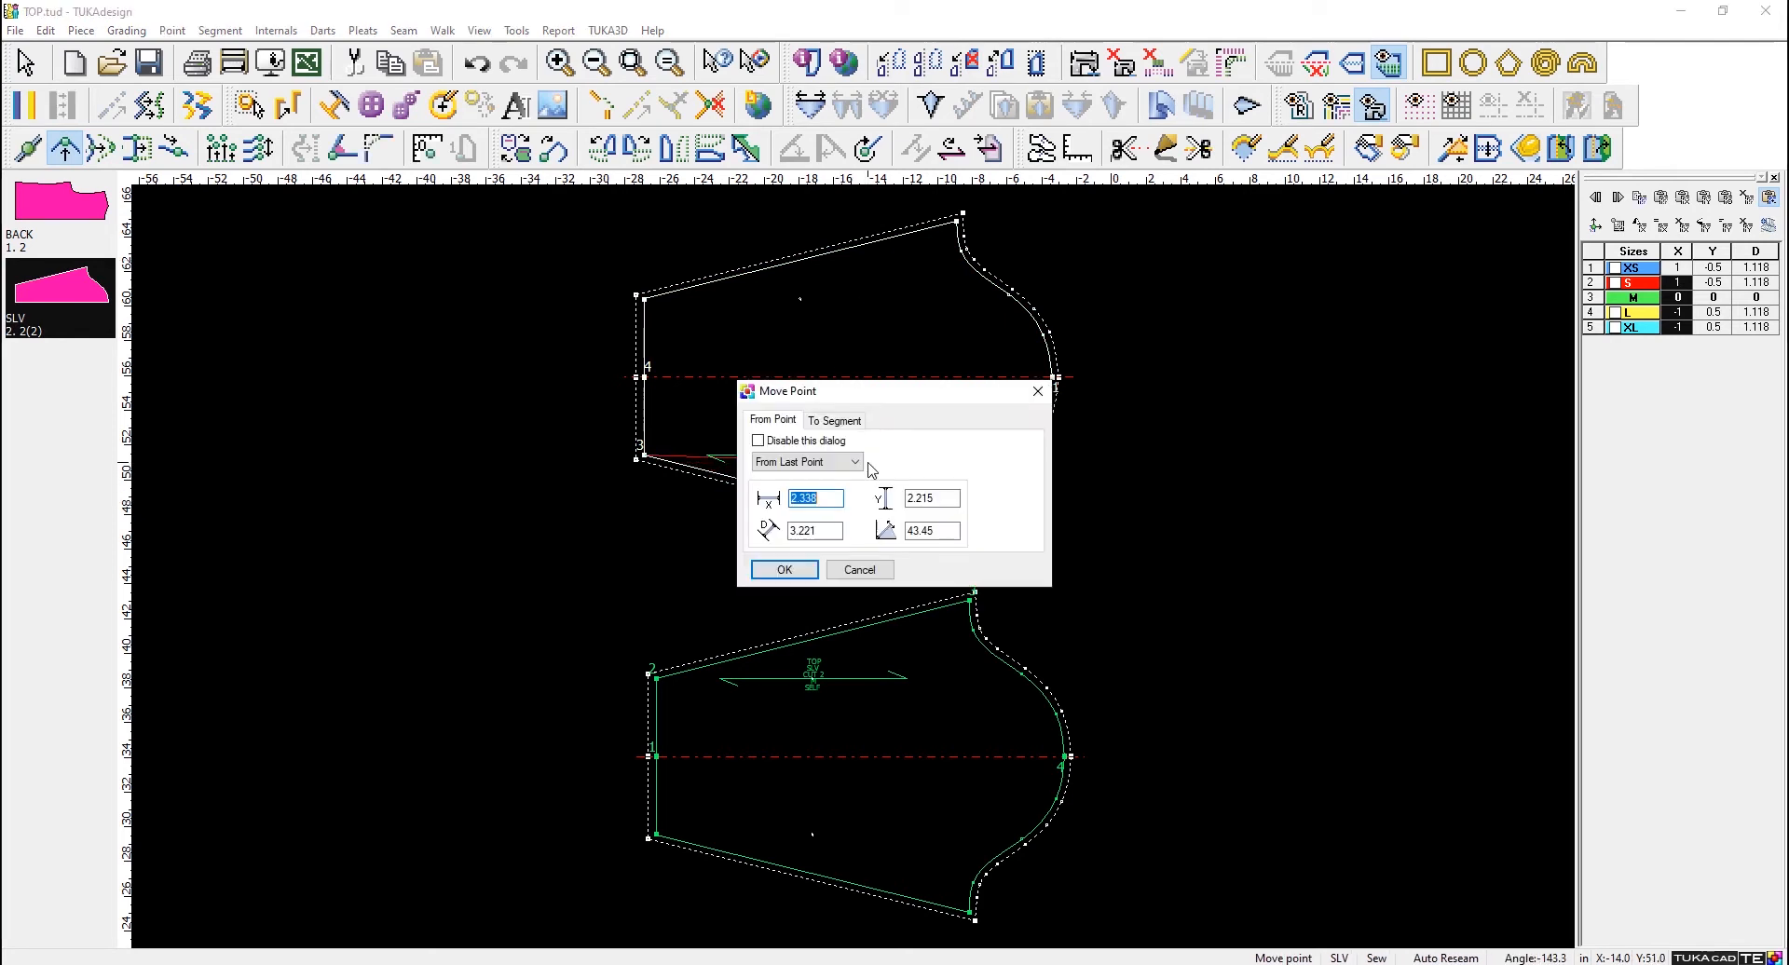
click(785, 569)
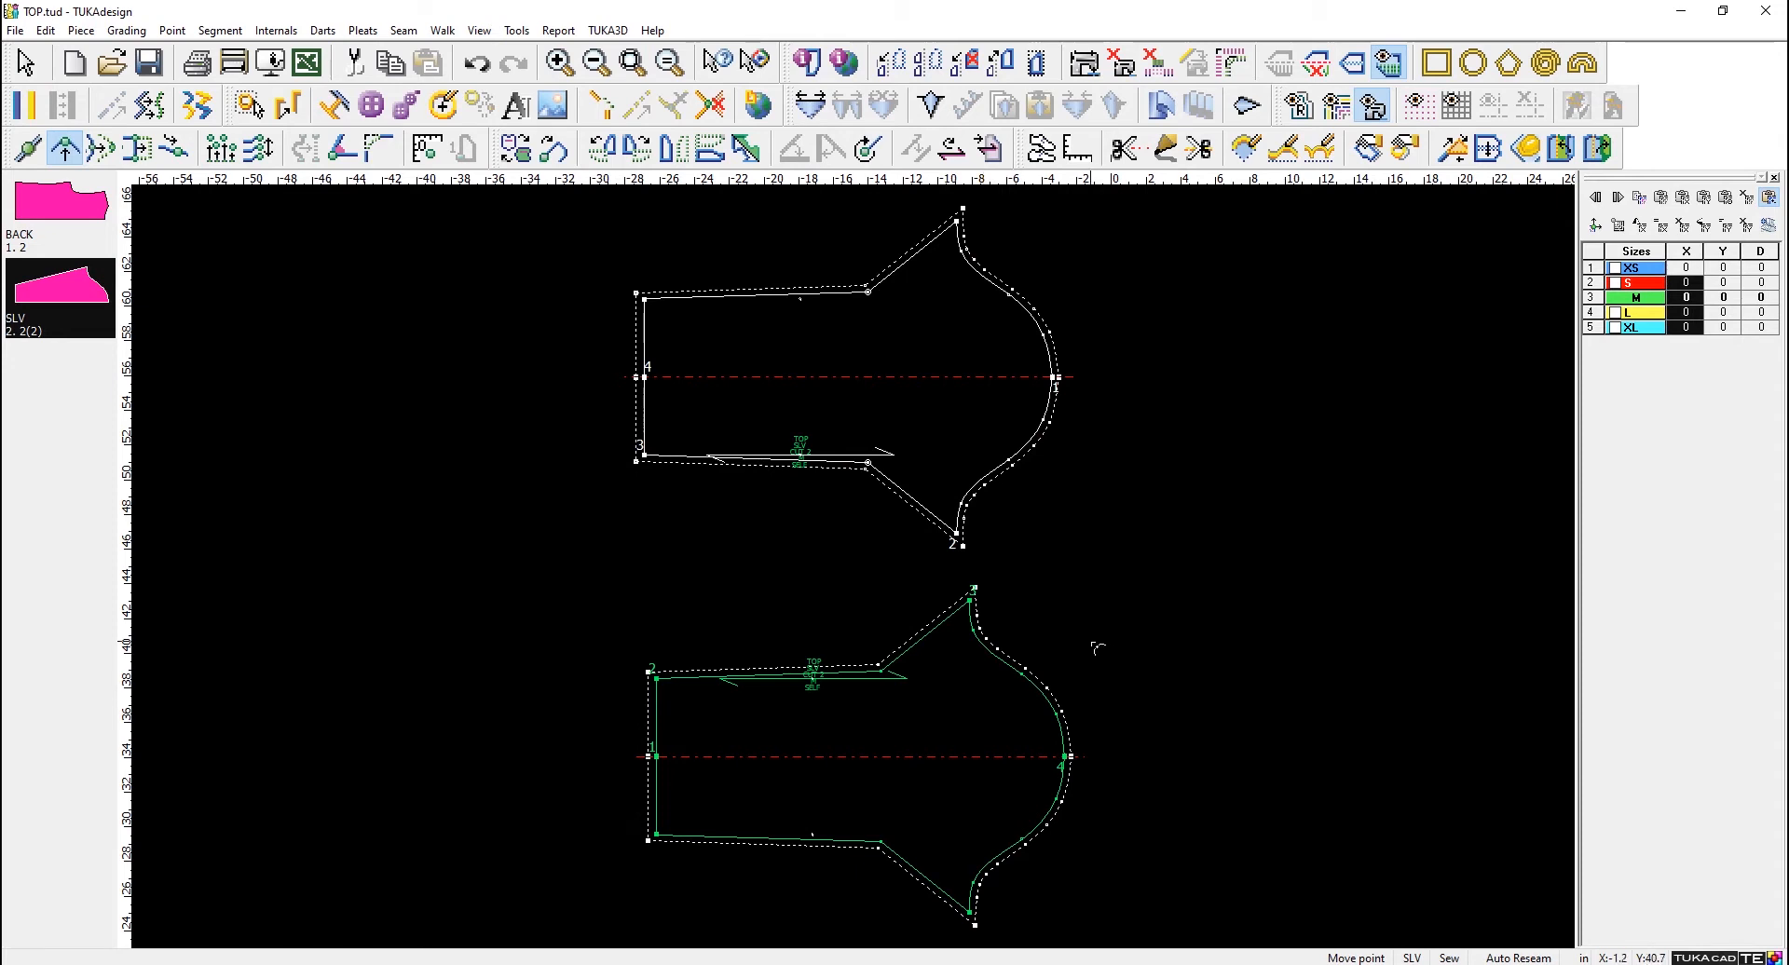
- Start a new untitled file, discarding the unsaved changes to TOP.tud
click(25, 62)
click(75, 63)
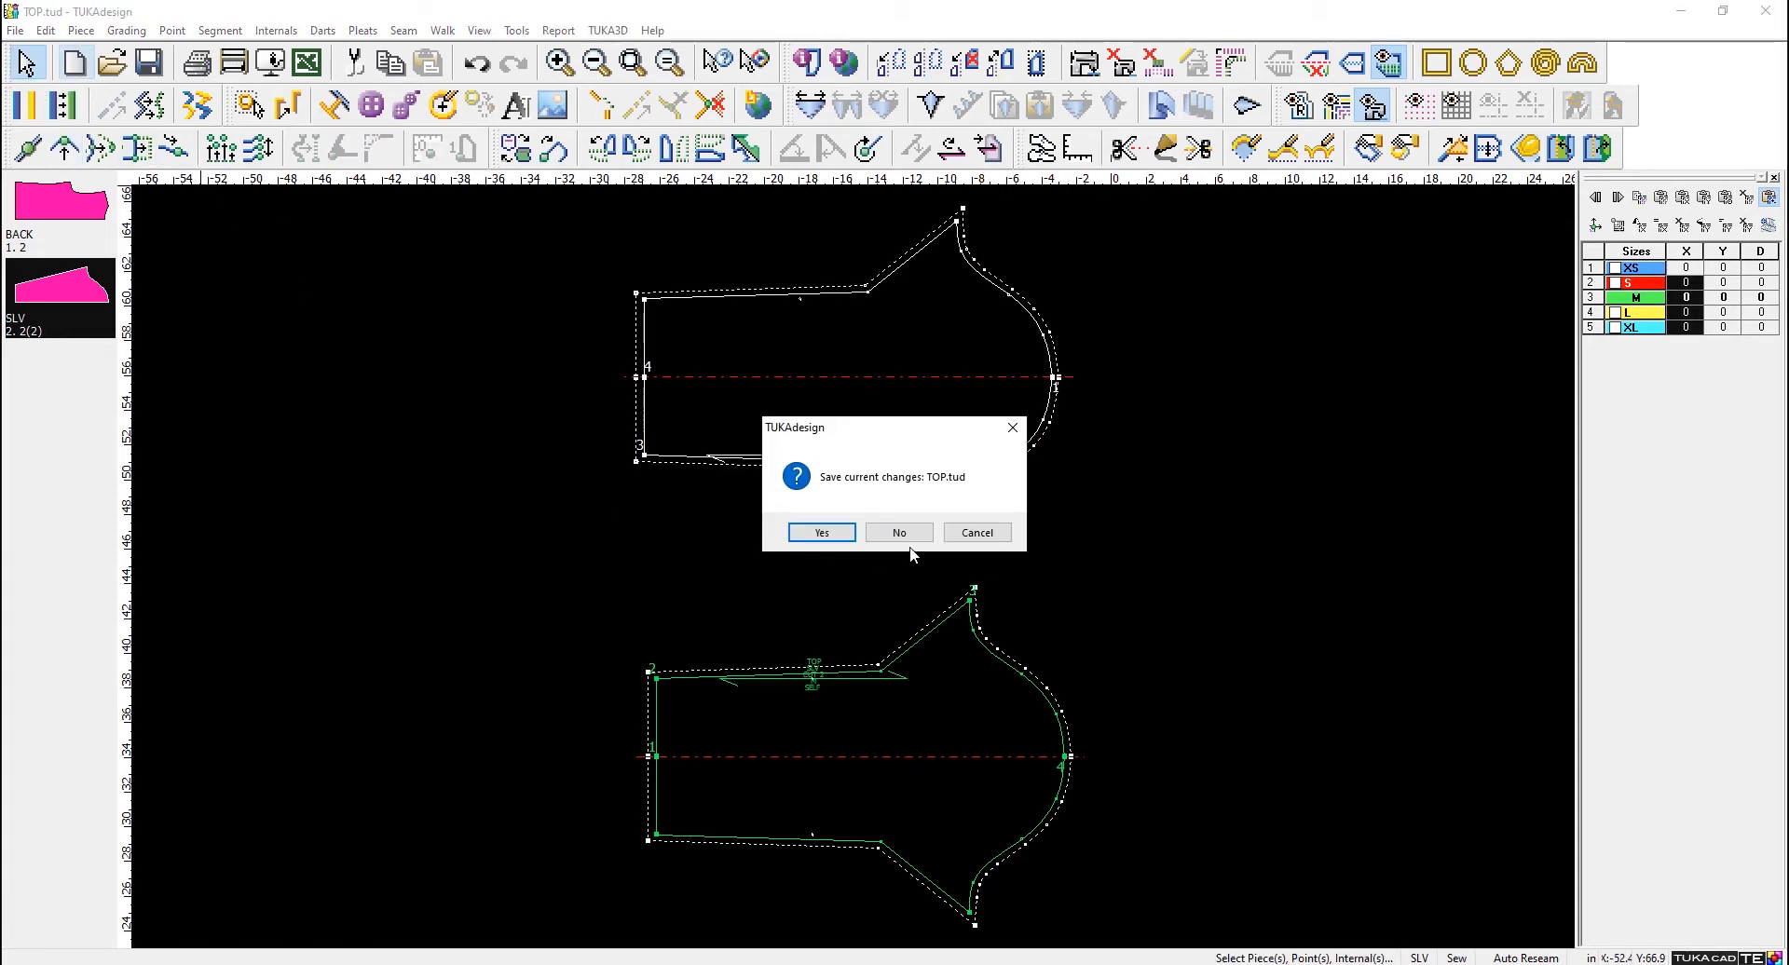
click(912, 535)
click(1130, 449)
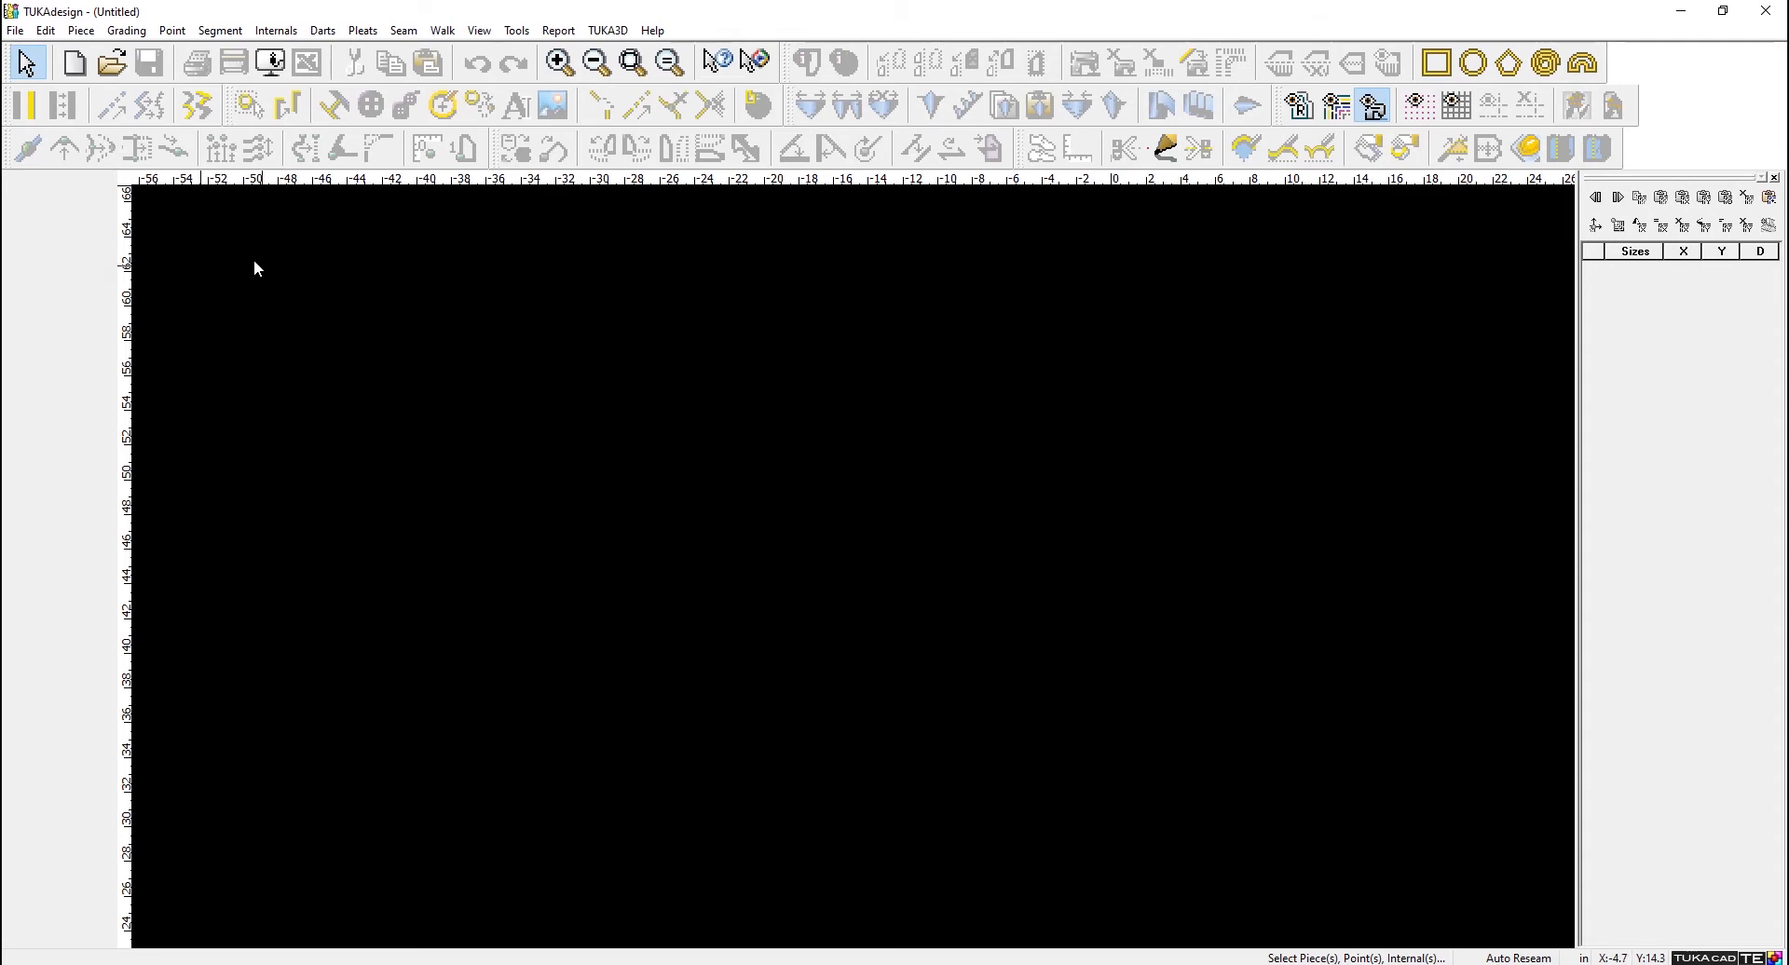
- Open SquareNeck Dress.tud from the Womens Dress folder of the example styles in TUKAdata on drive C
click(111, 62)
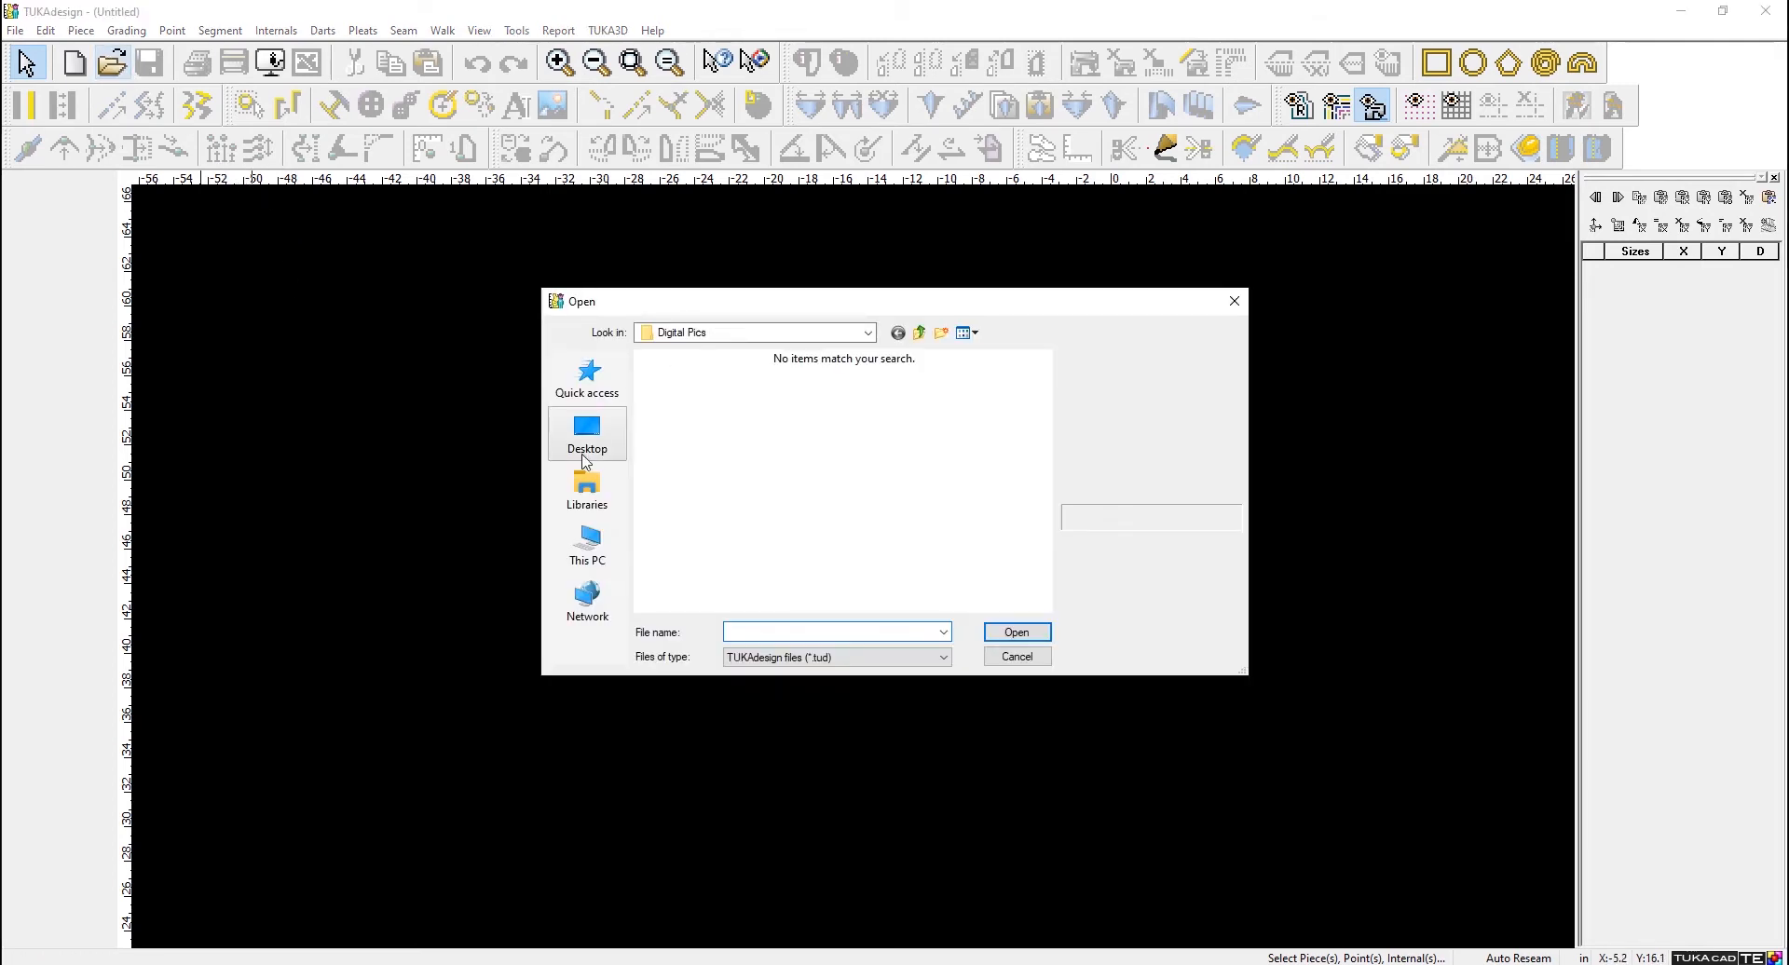
click(588, 548)
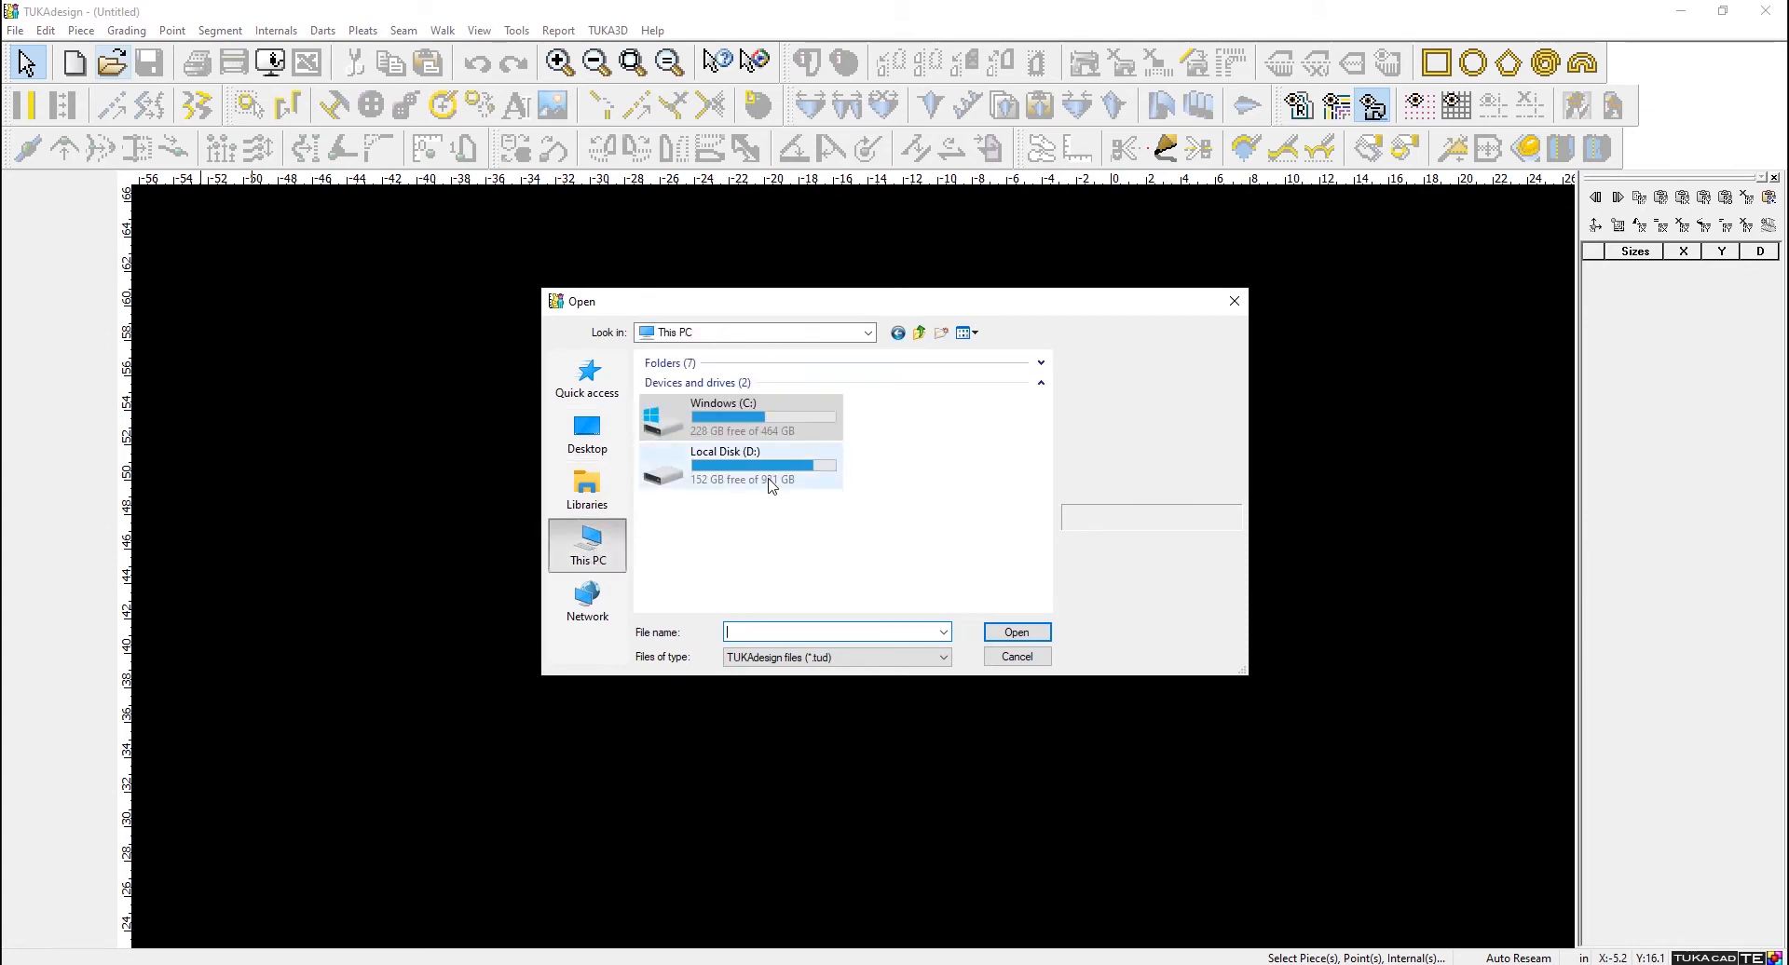
double_click(779, 417)
scroll(734, 543, down, 1)
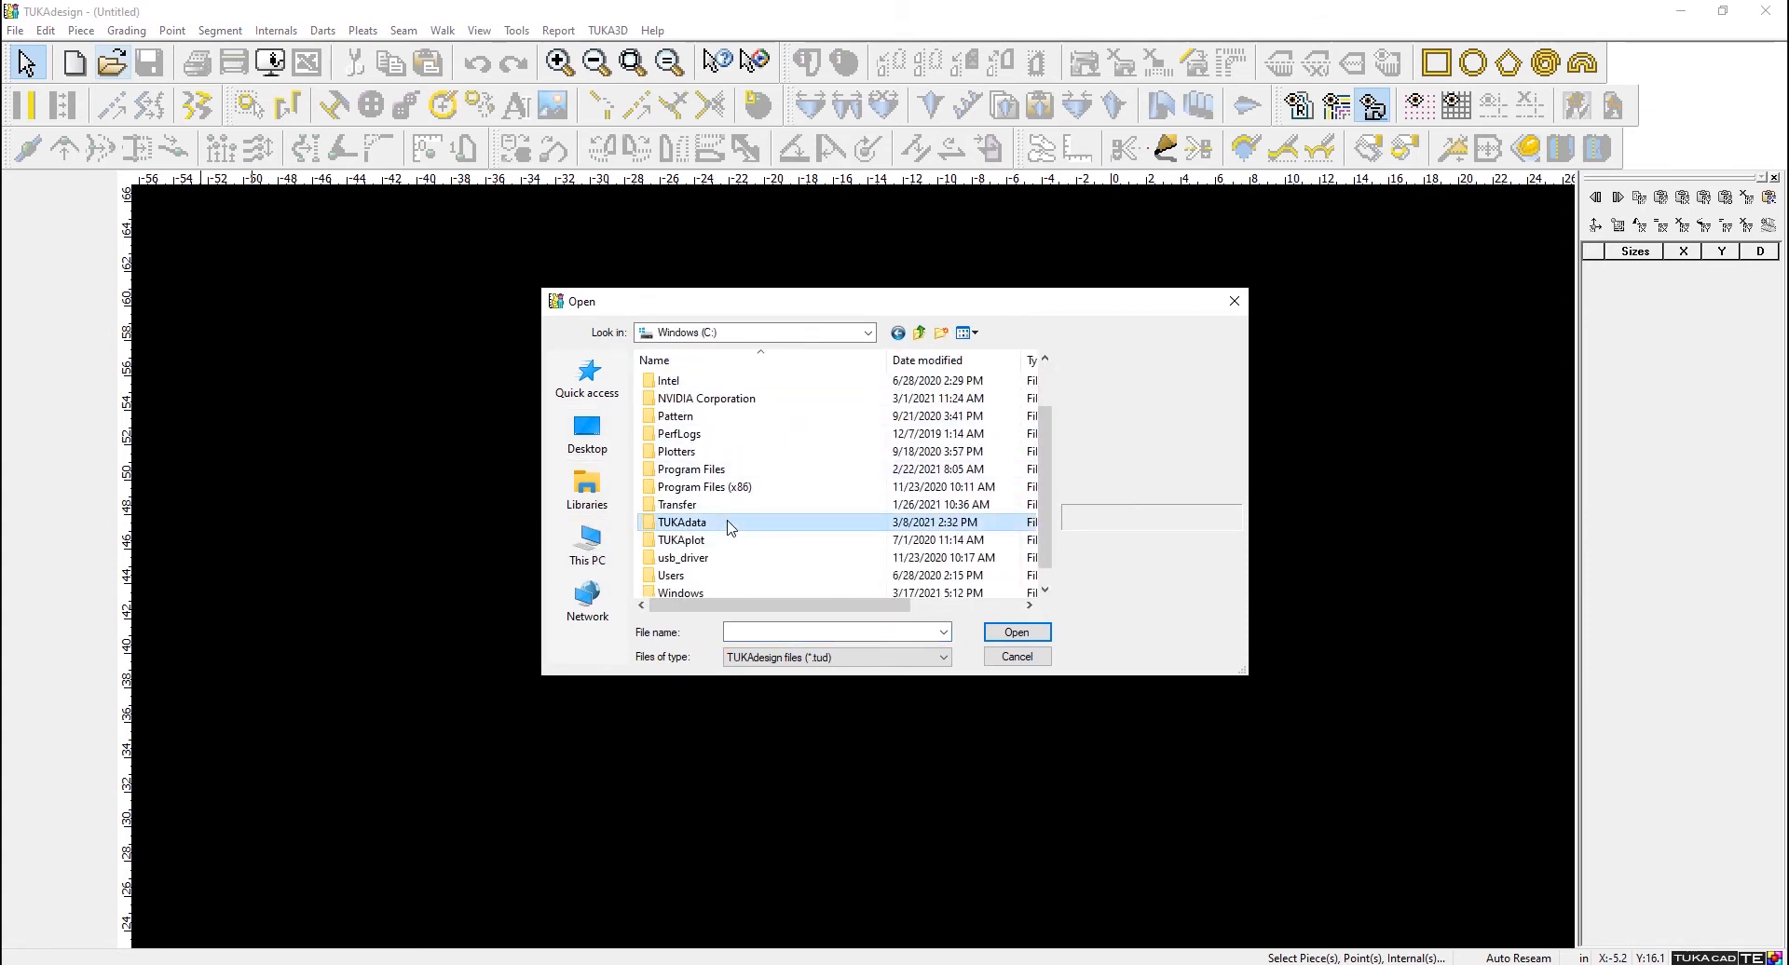
double_click(731, 522)
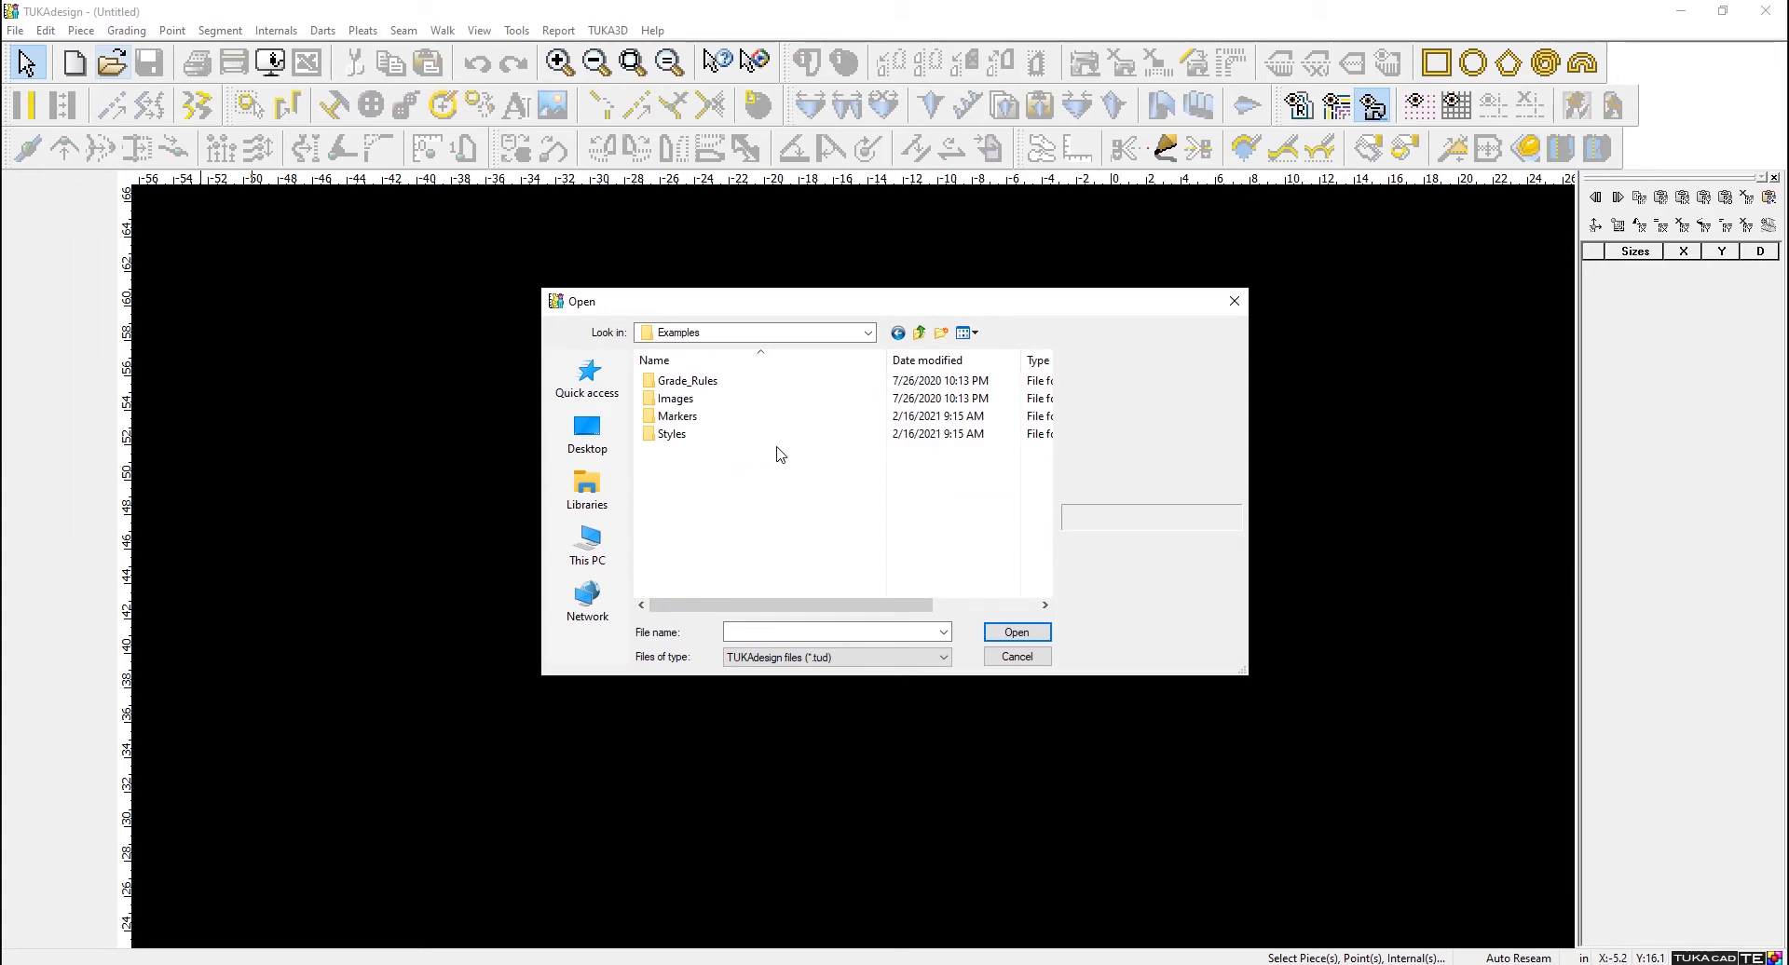
double_click(725, 434)
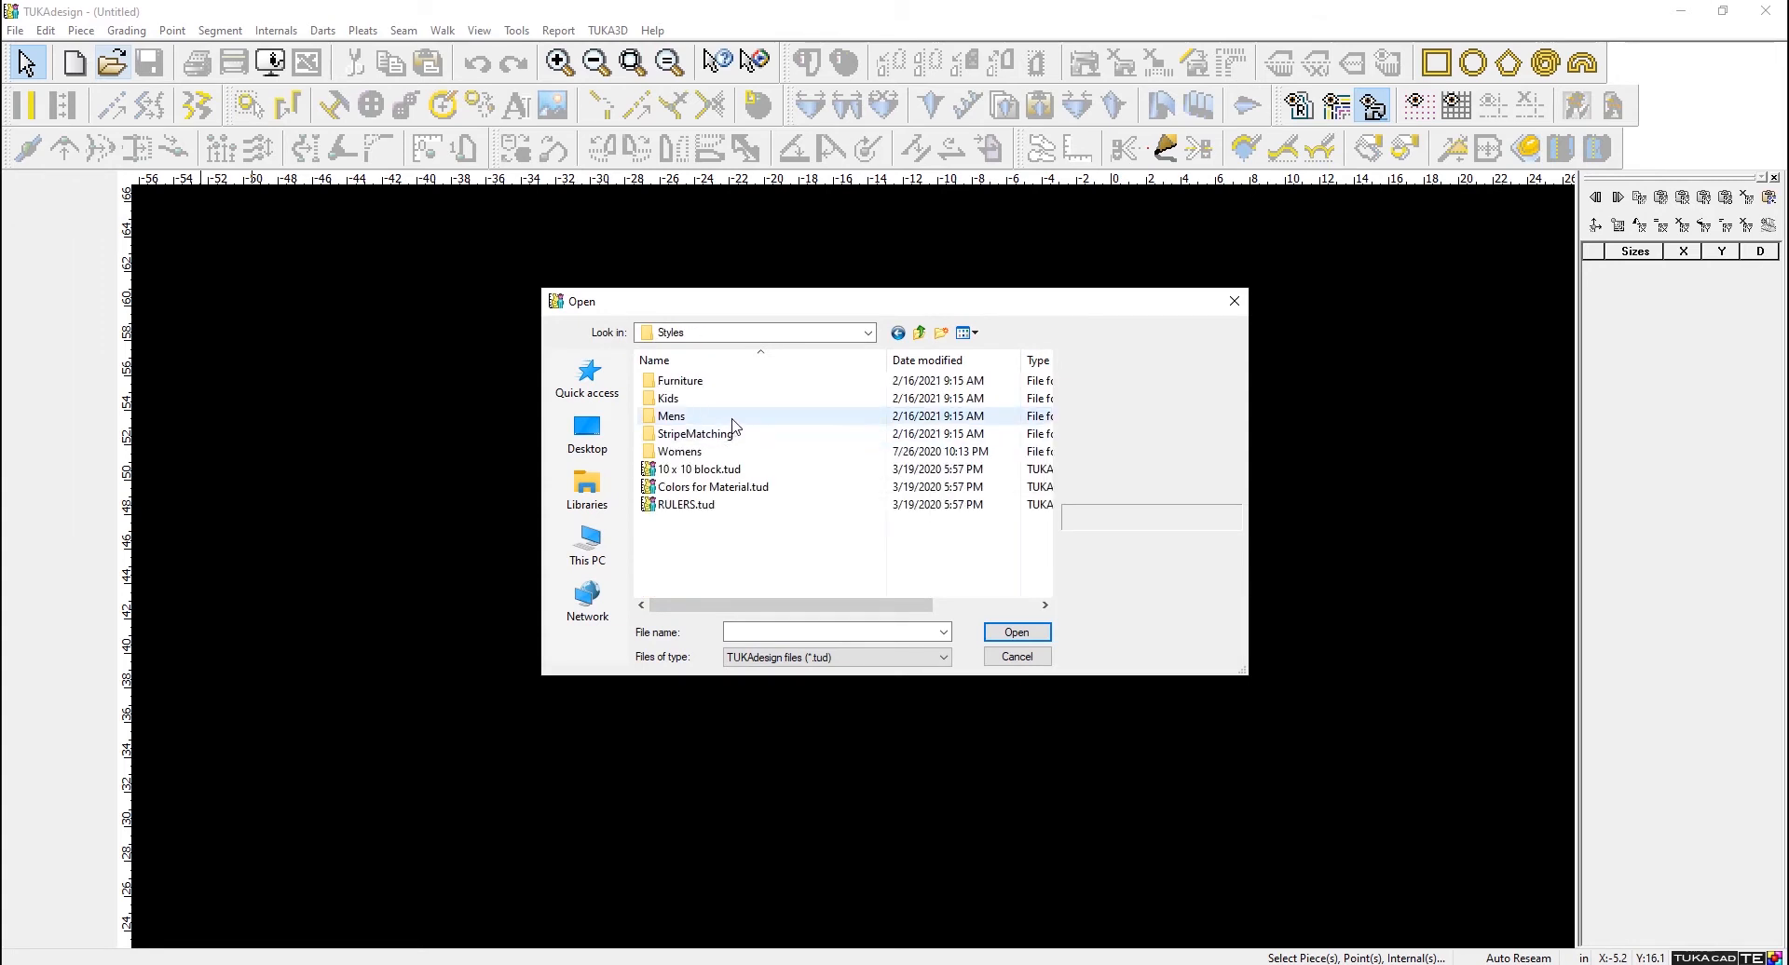
double_click(712, 452)
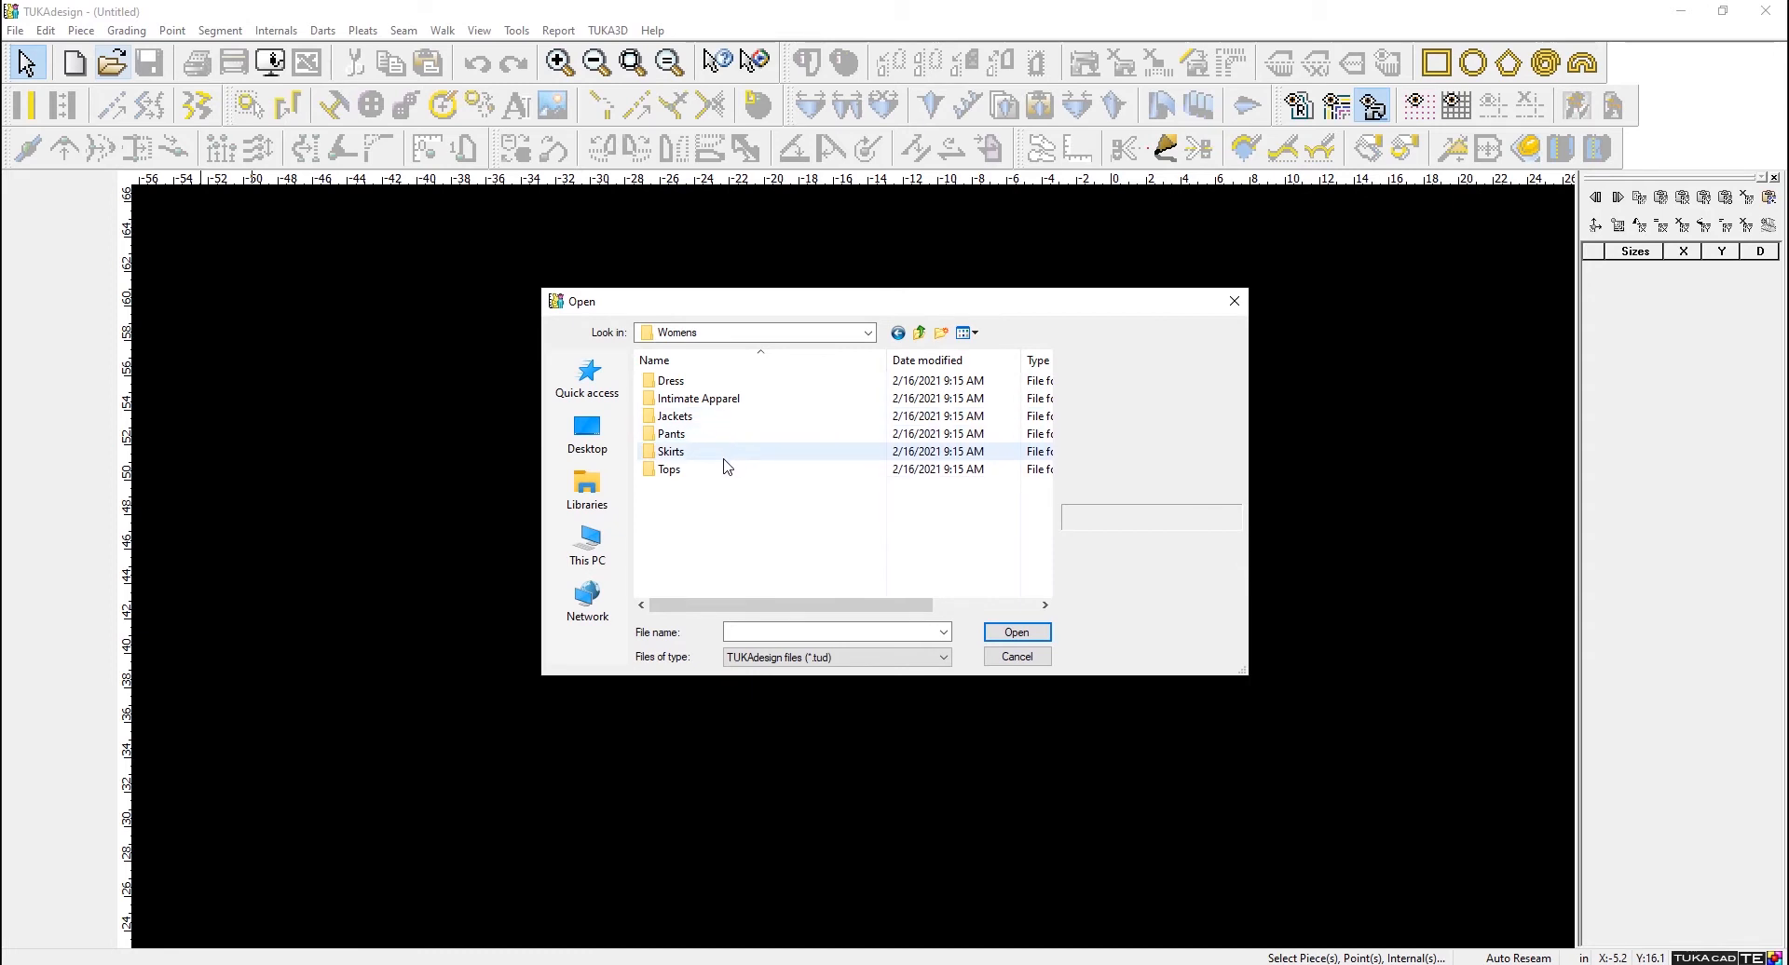
double_click(746, 382)
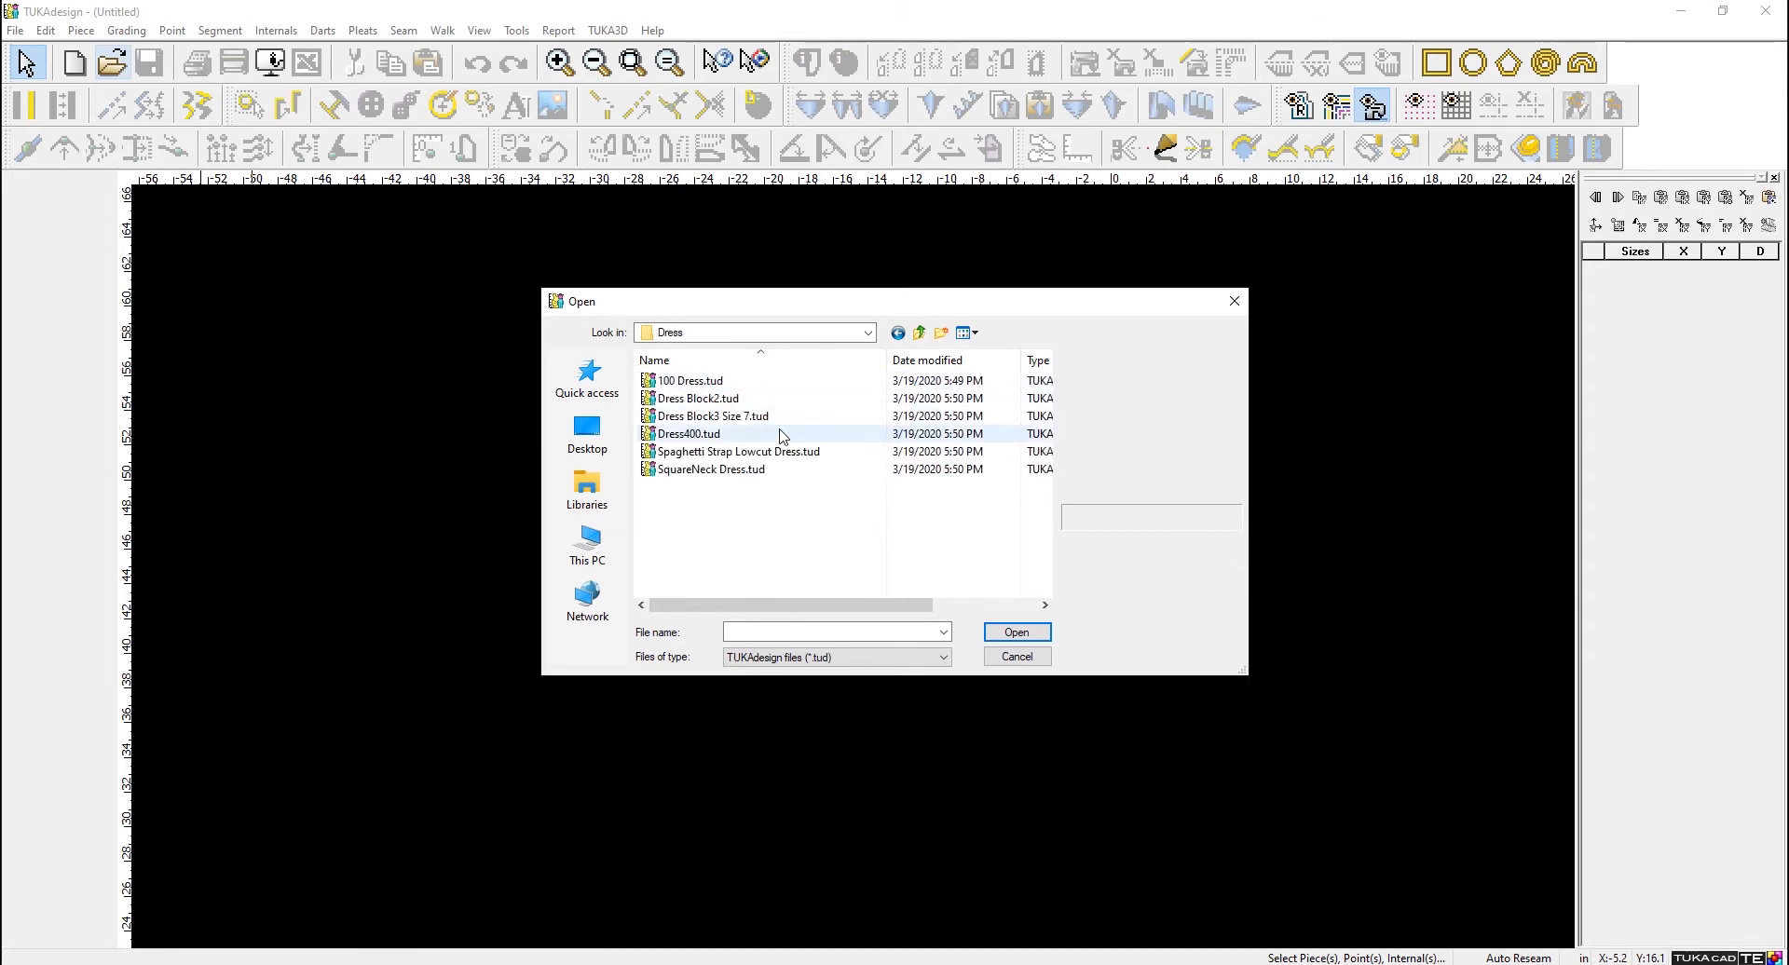
click(713, 469)
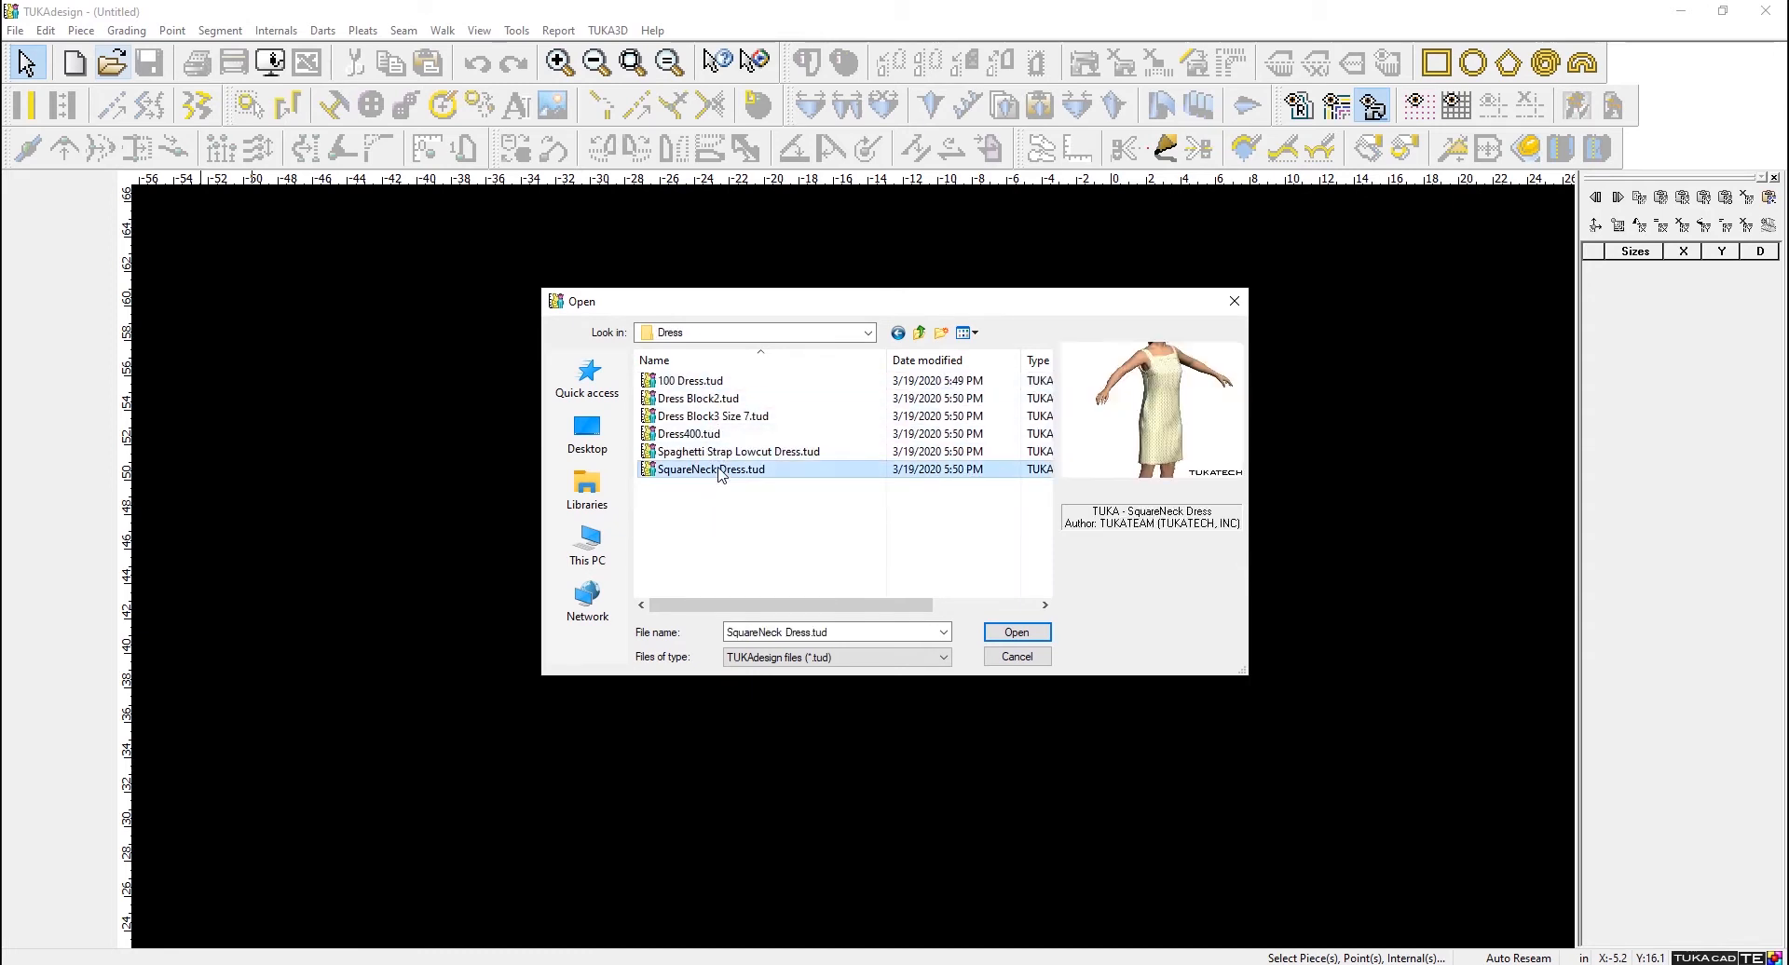
double_click(713, 470)
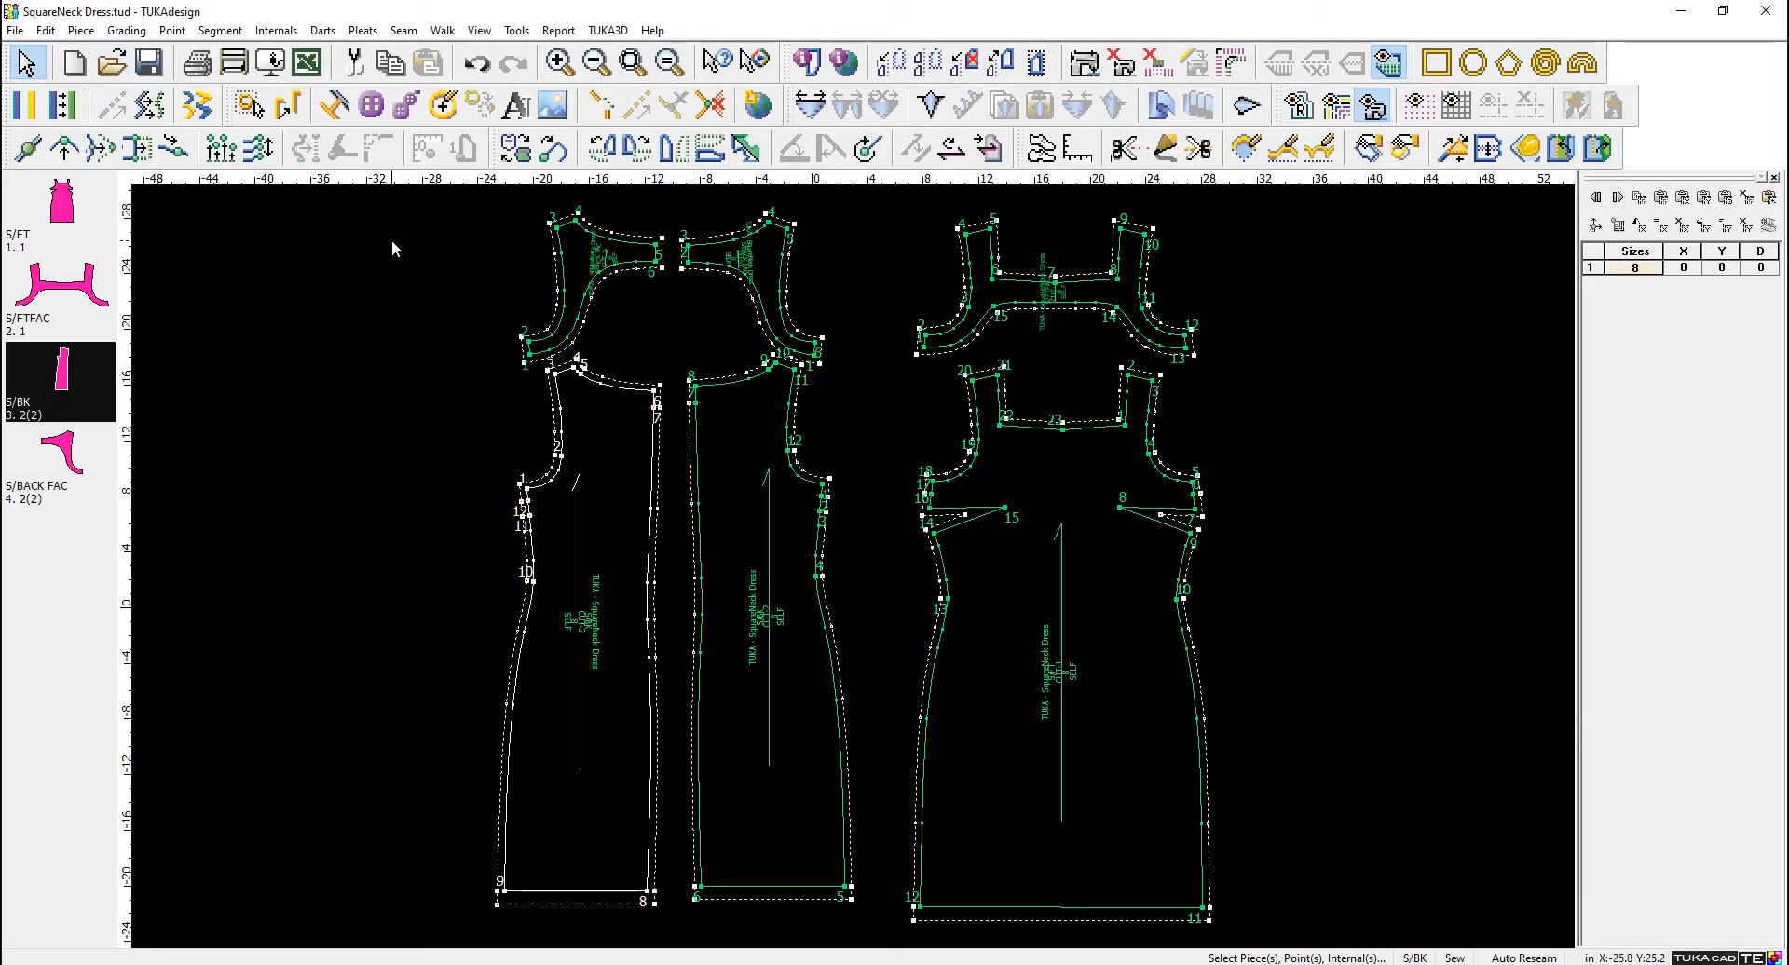
- Open the export settings for the SquareNeck Dress style and choose DXF as the format
click(17, 34)
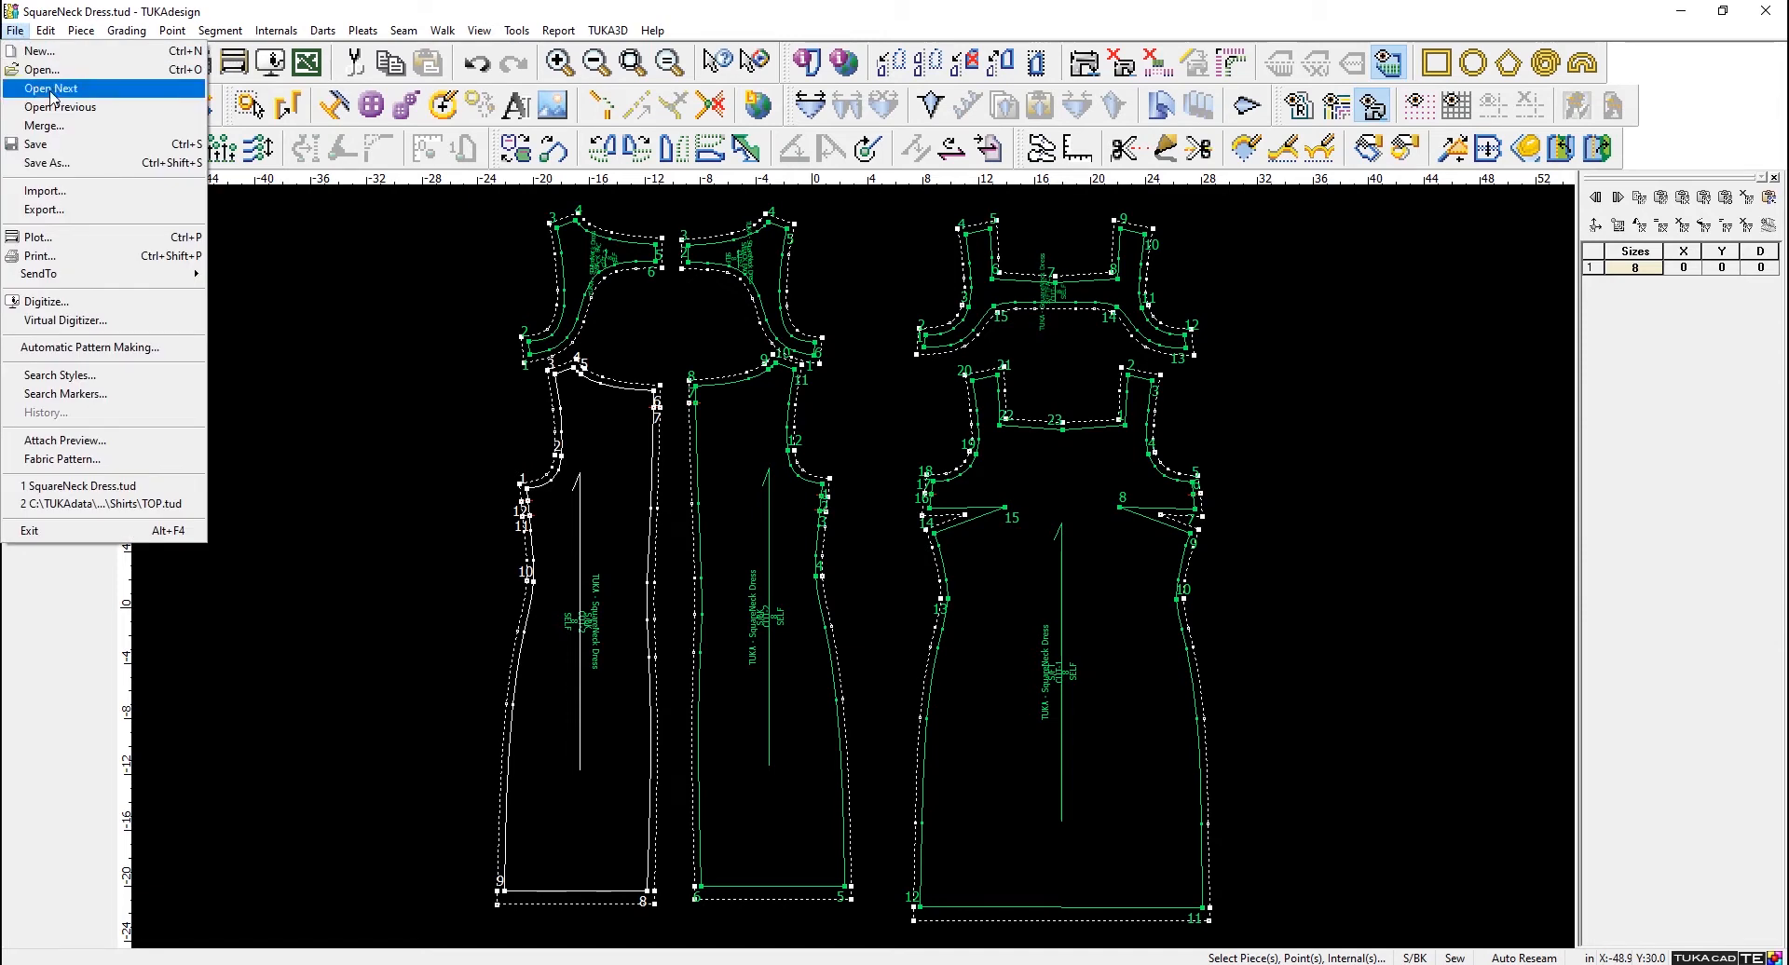
click(72, 208)
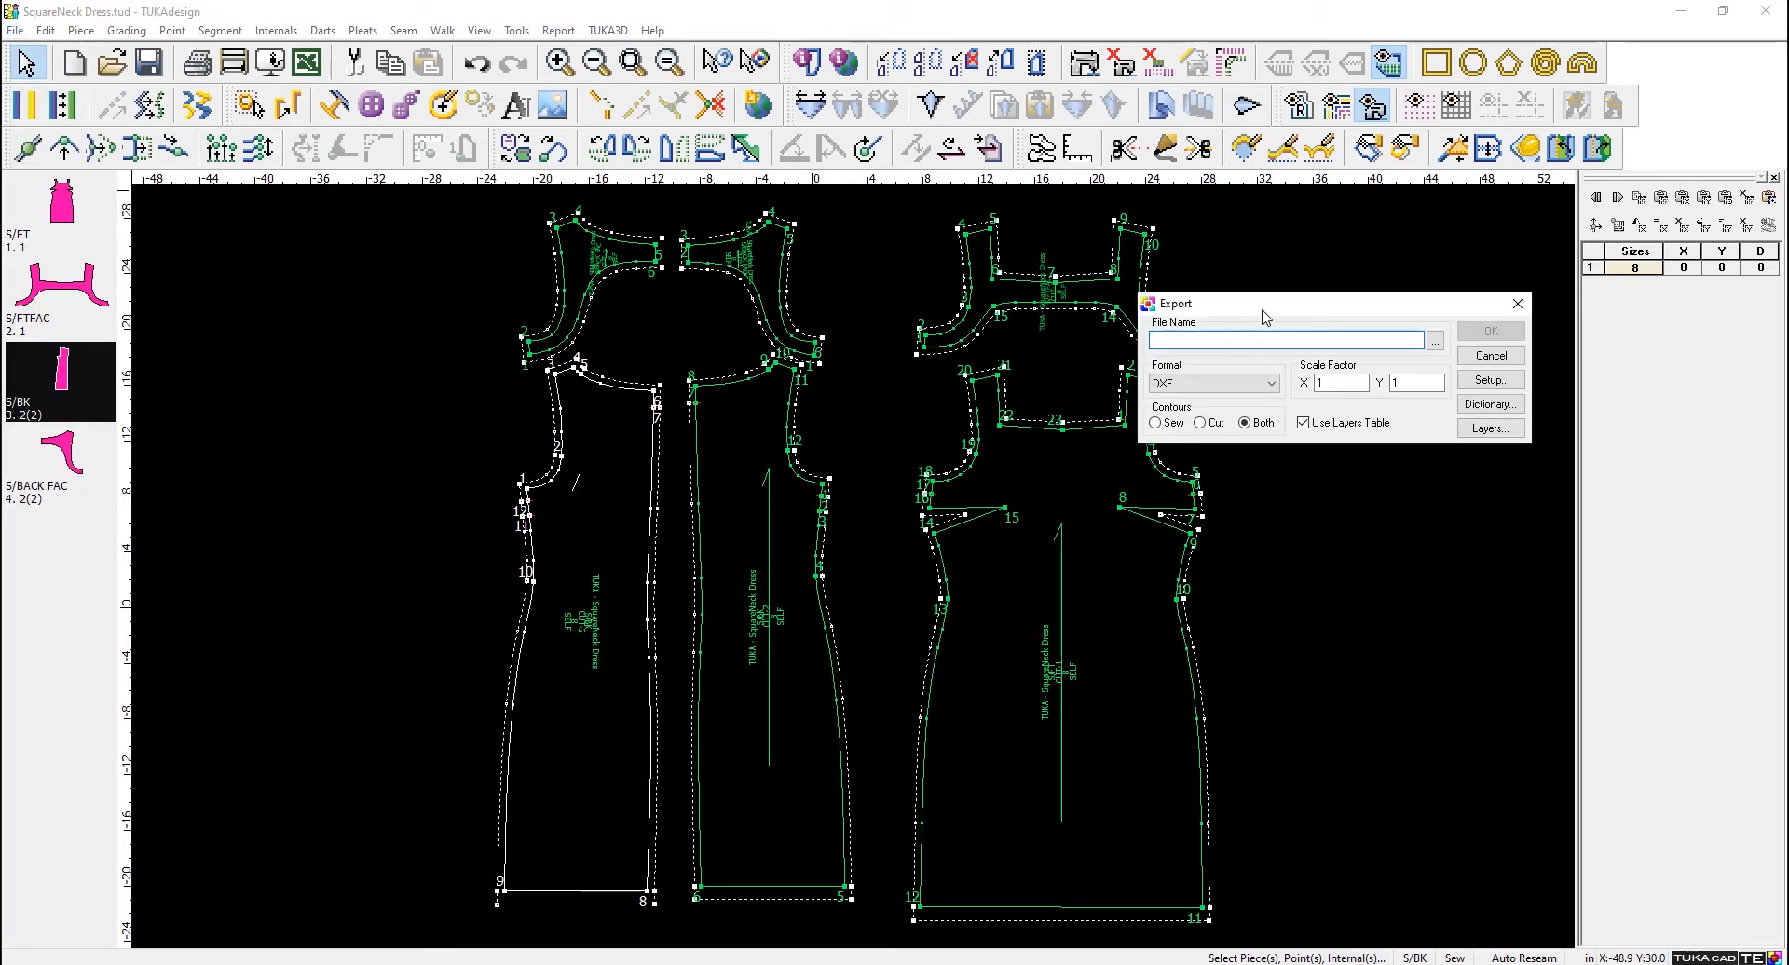
drag(1269, 311, 530, 214)
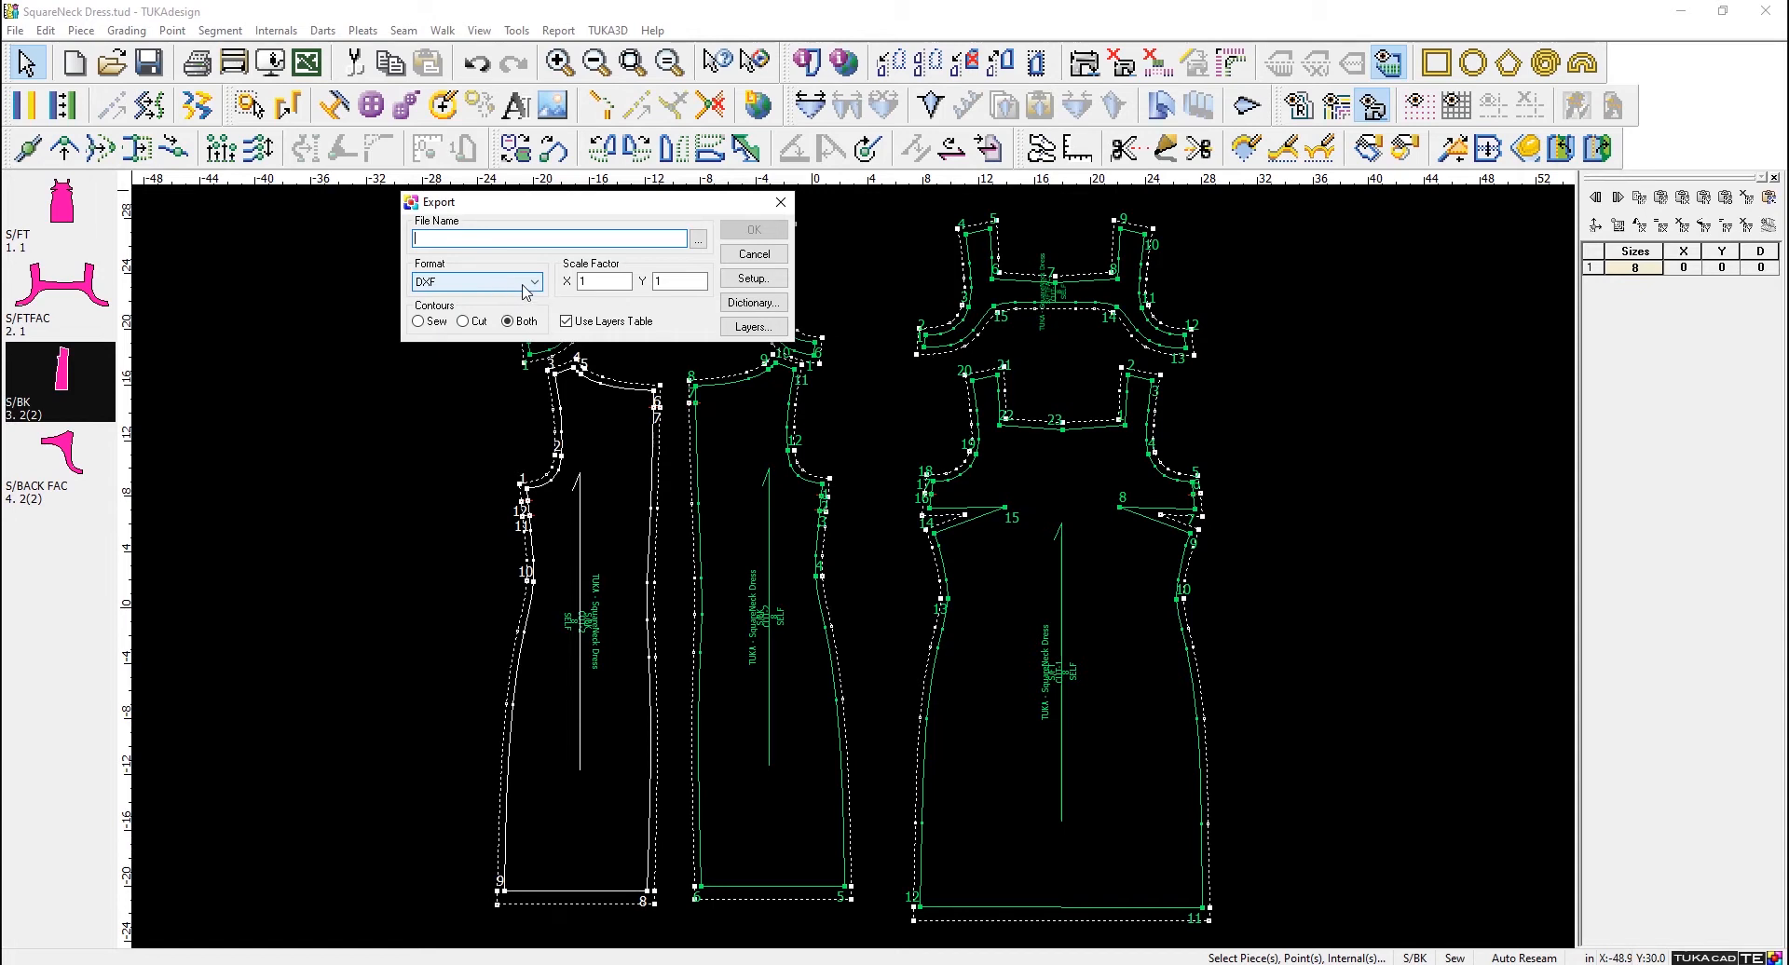
click(523, 283)
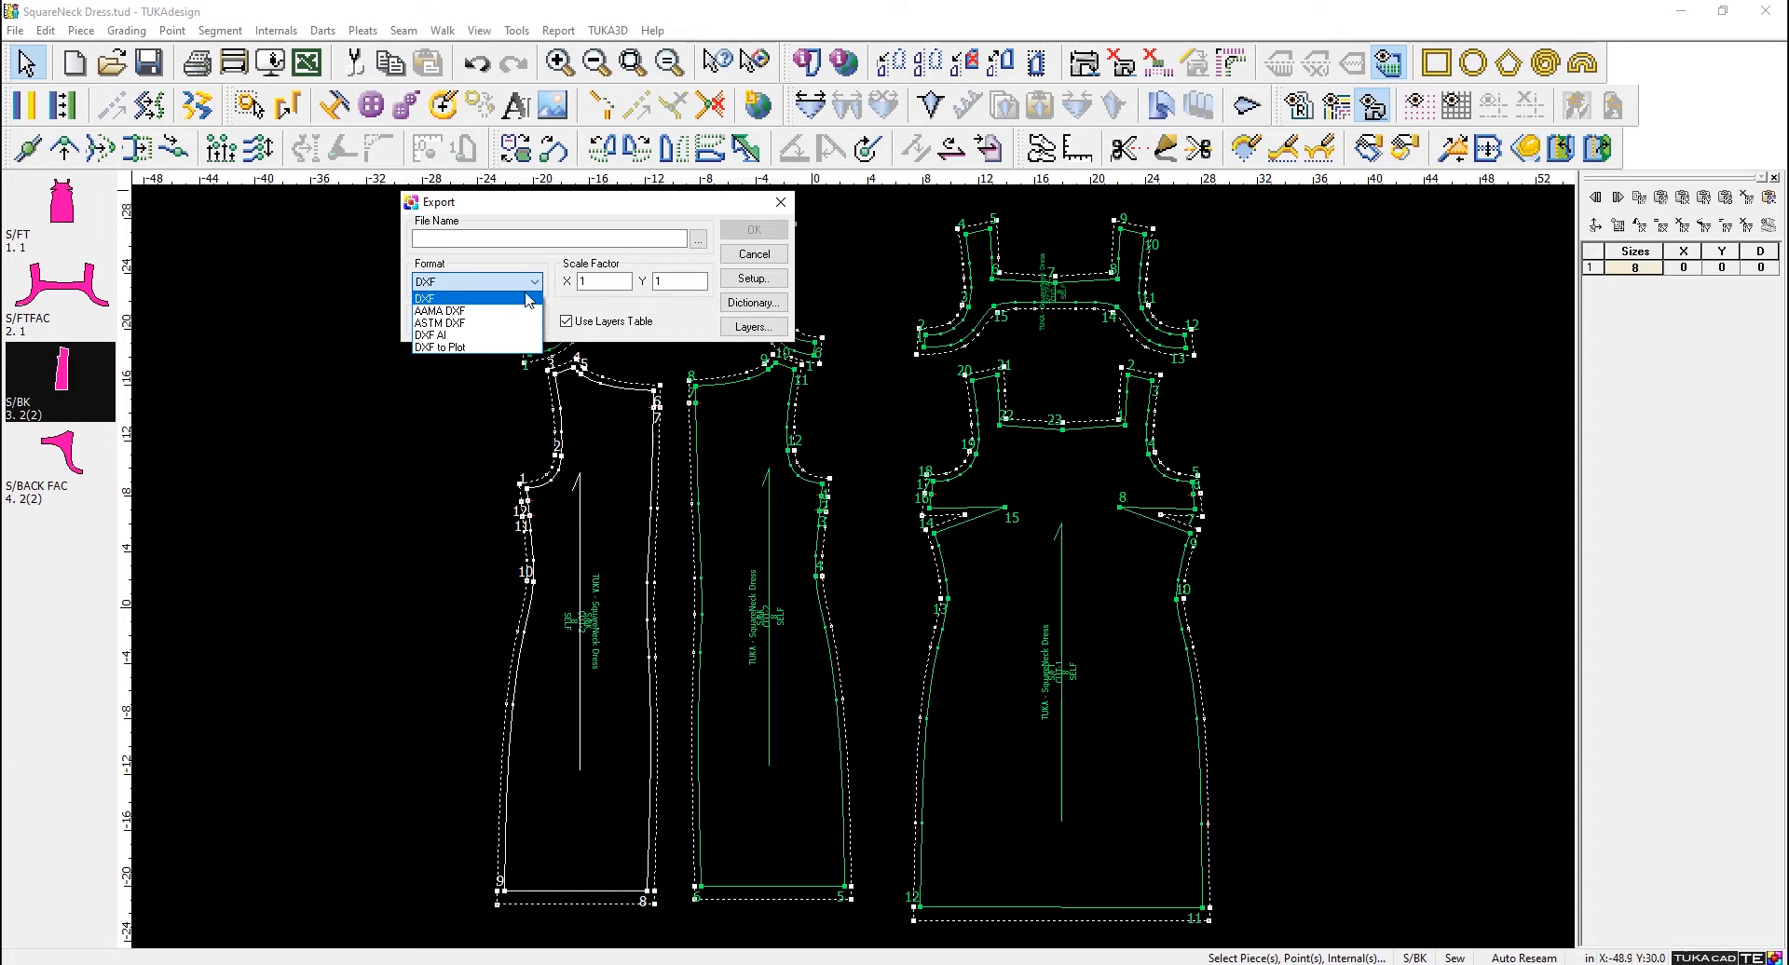
click(501, 298)
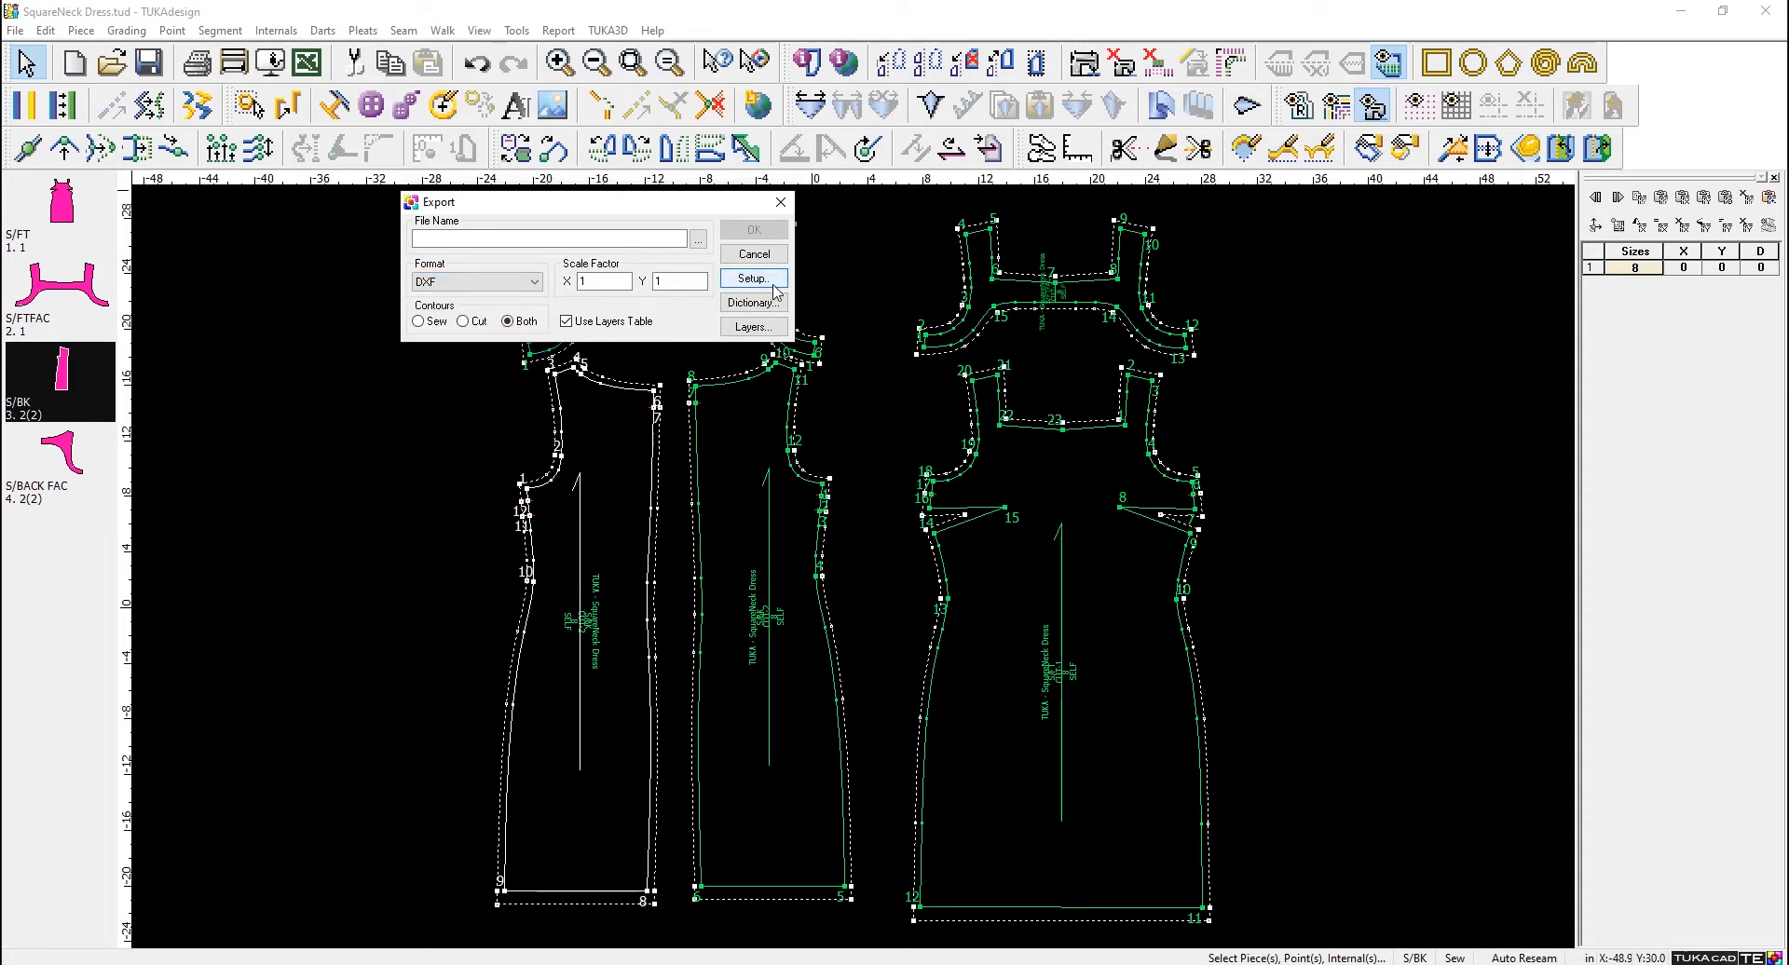
- Review the export layer assignments for the DXF, AAMA DXF and ASTM DXF formats, leaving the layers table without changes
click(753, 326)
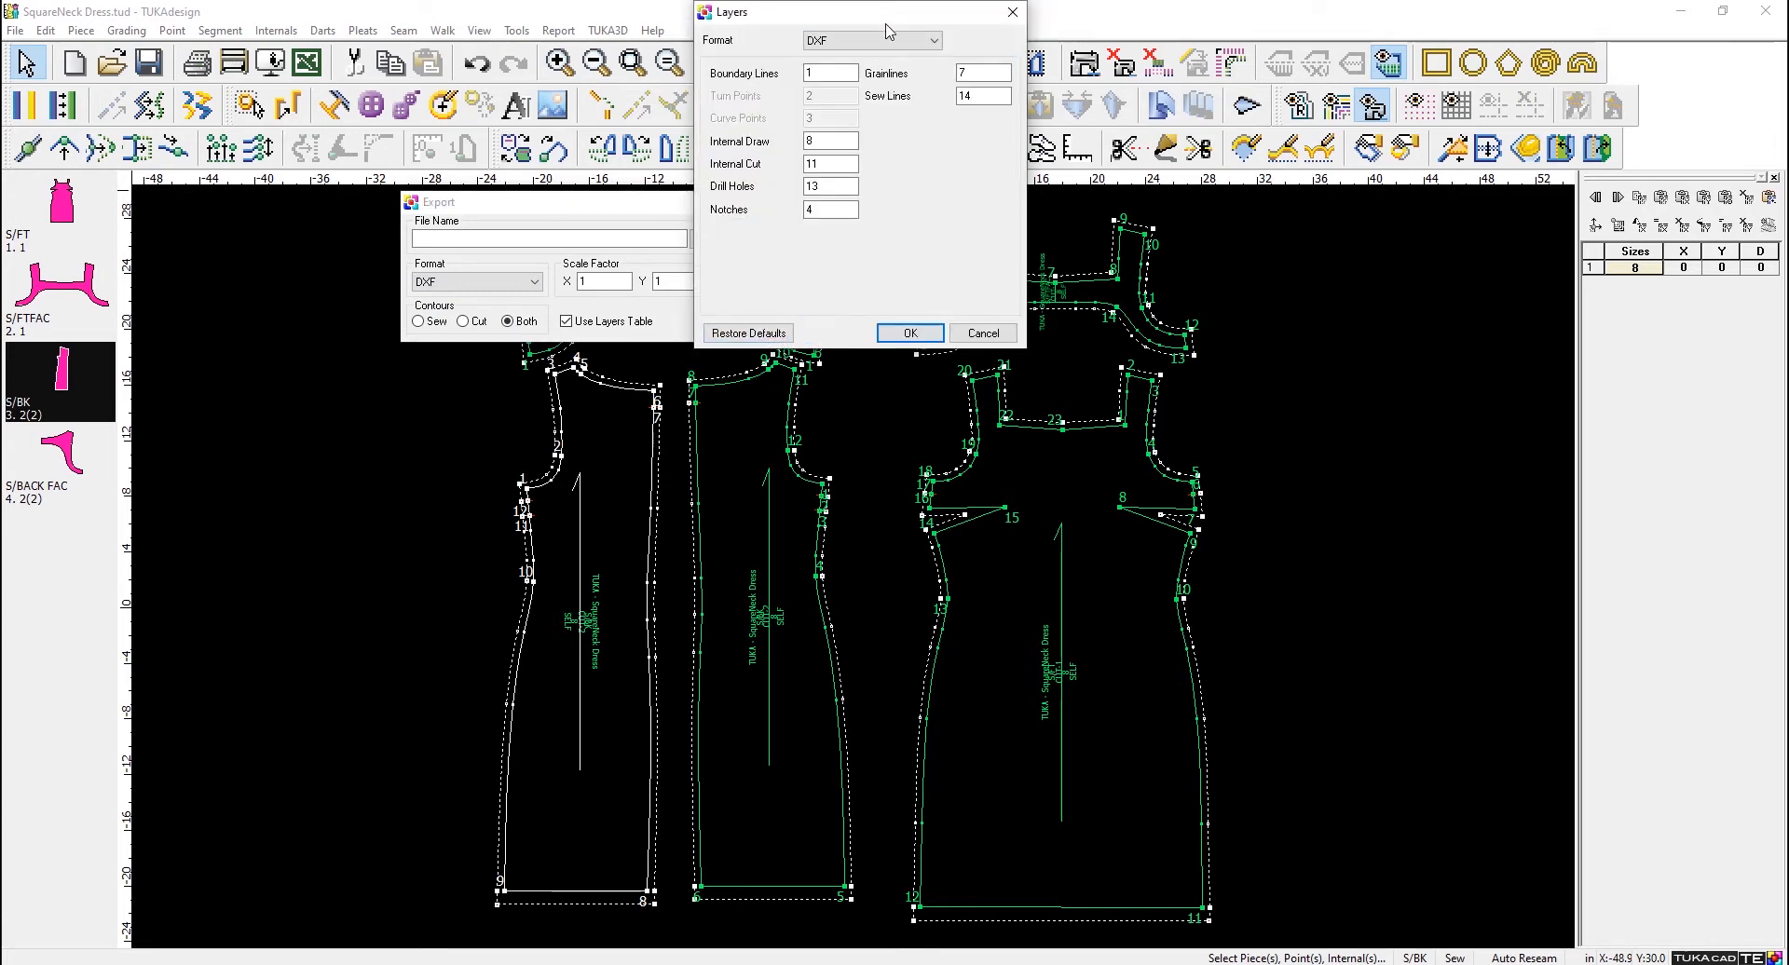
drag(889, 12, 823, 120)
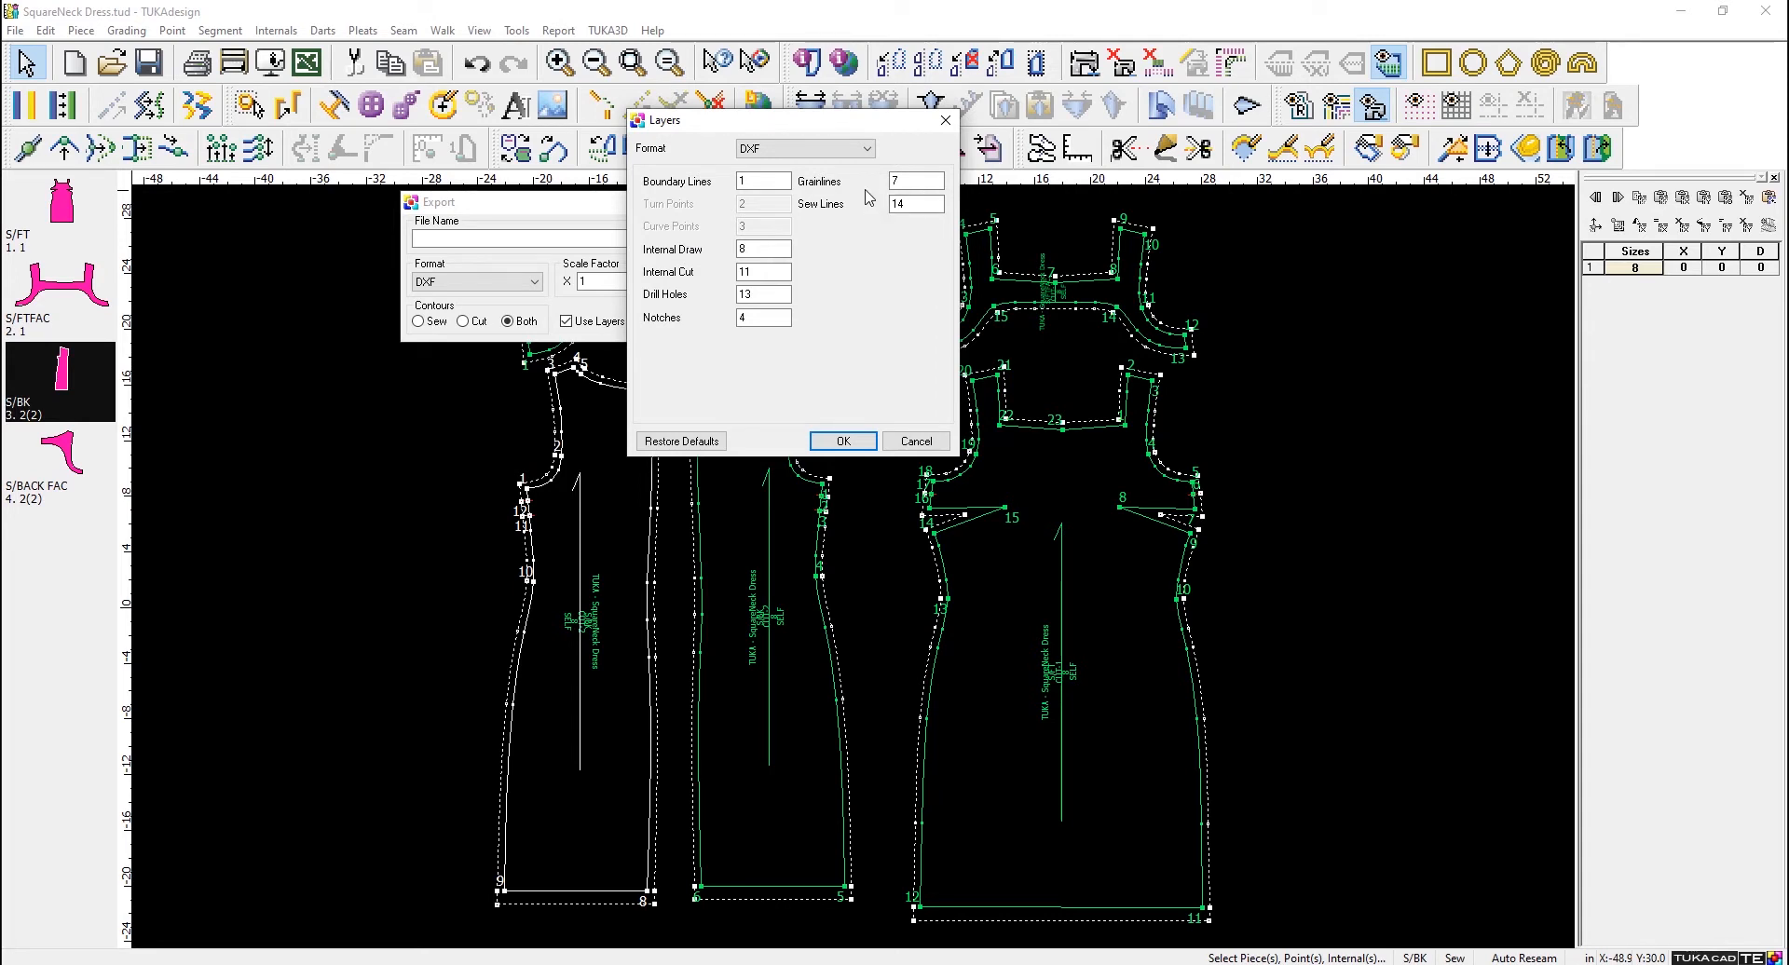
click(866, 148)
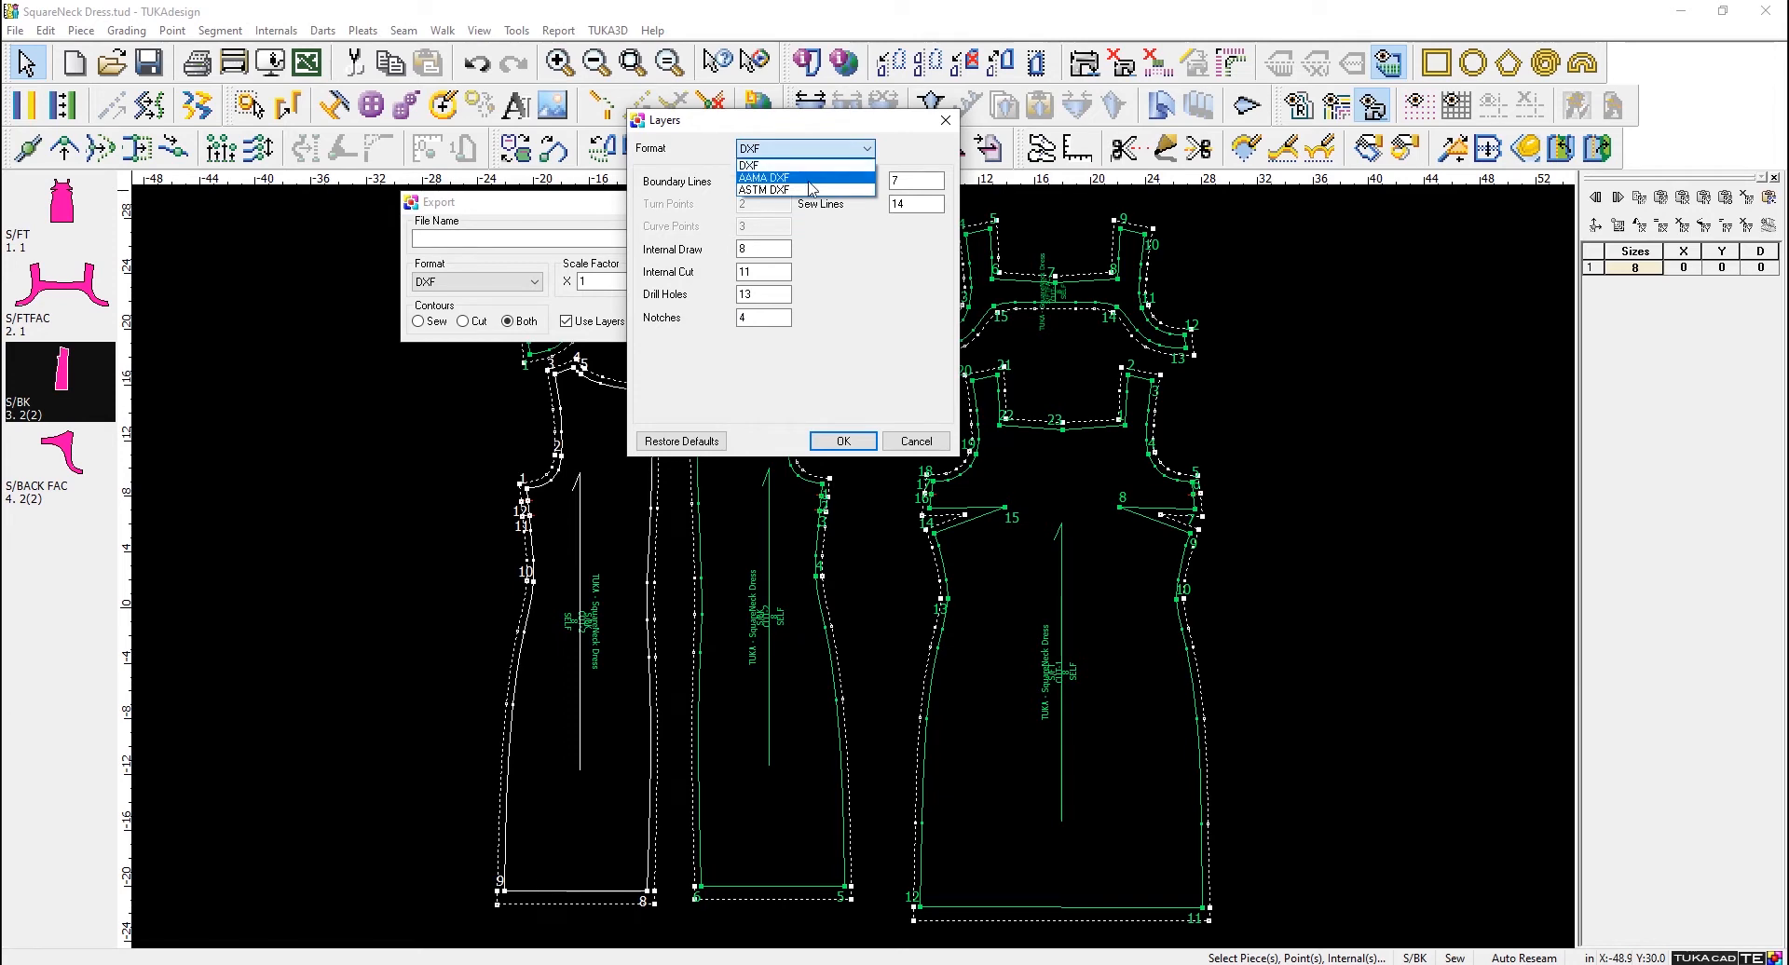
click(809, 179)
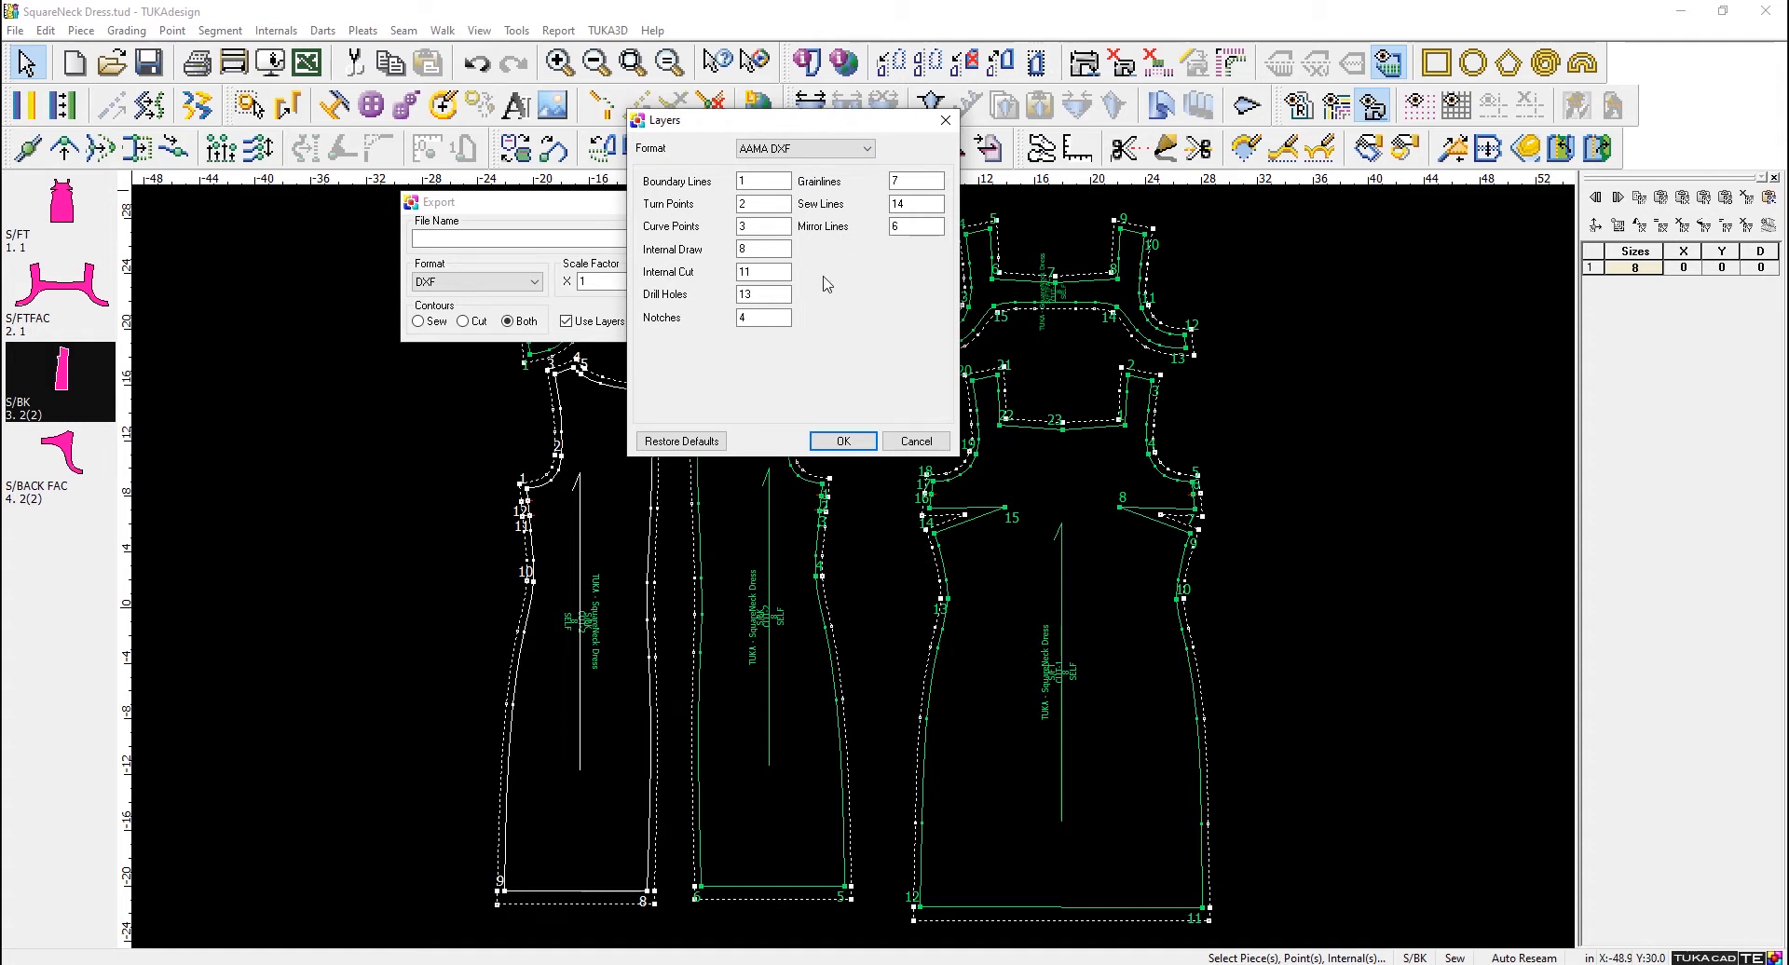
click(835, 152)
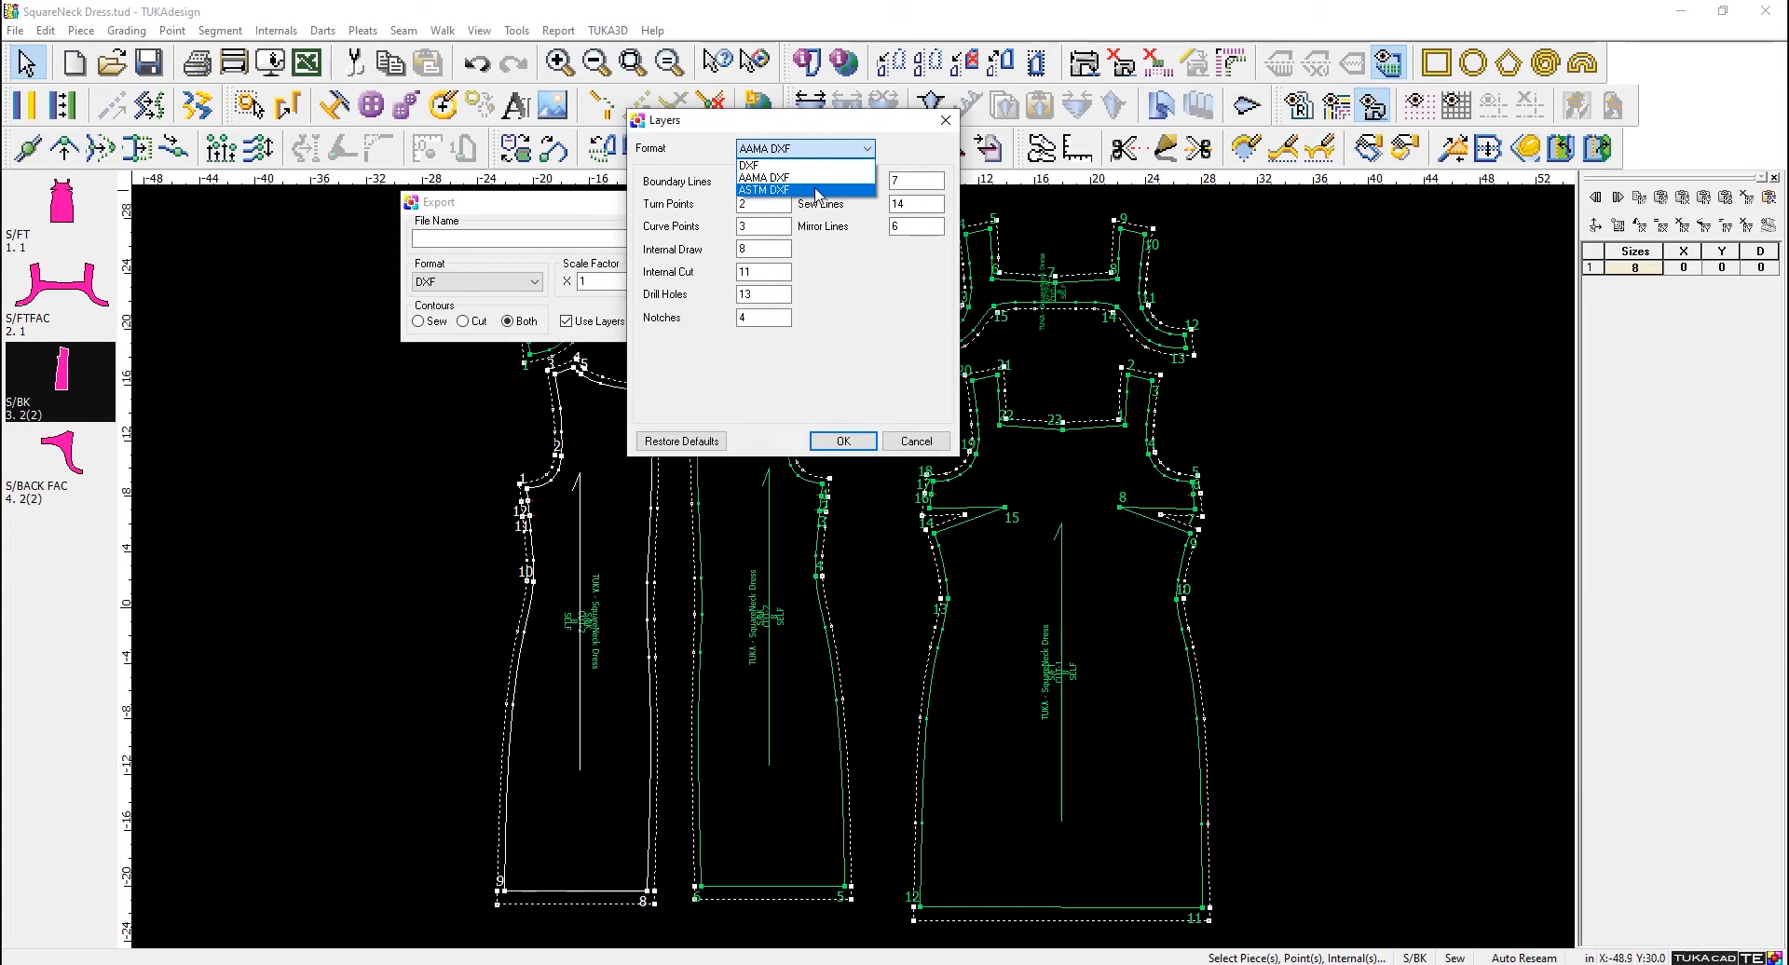
click(817, 191)
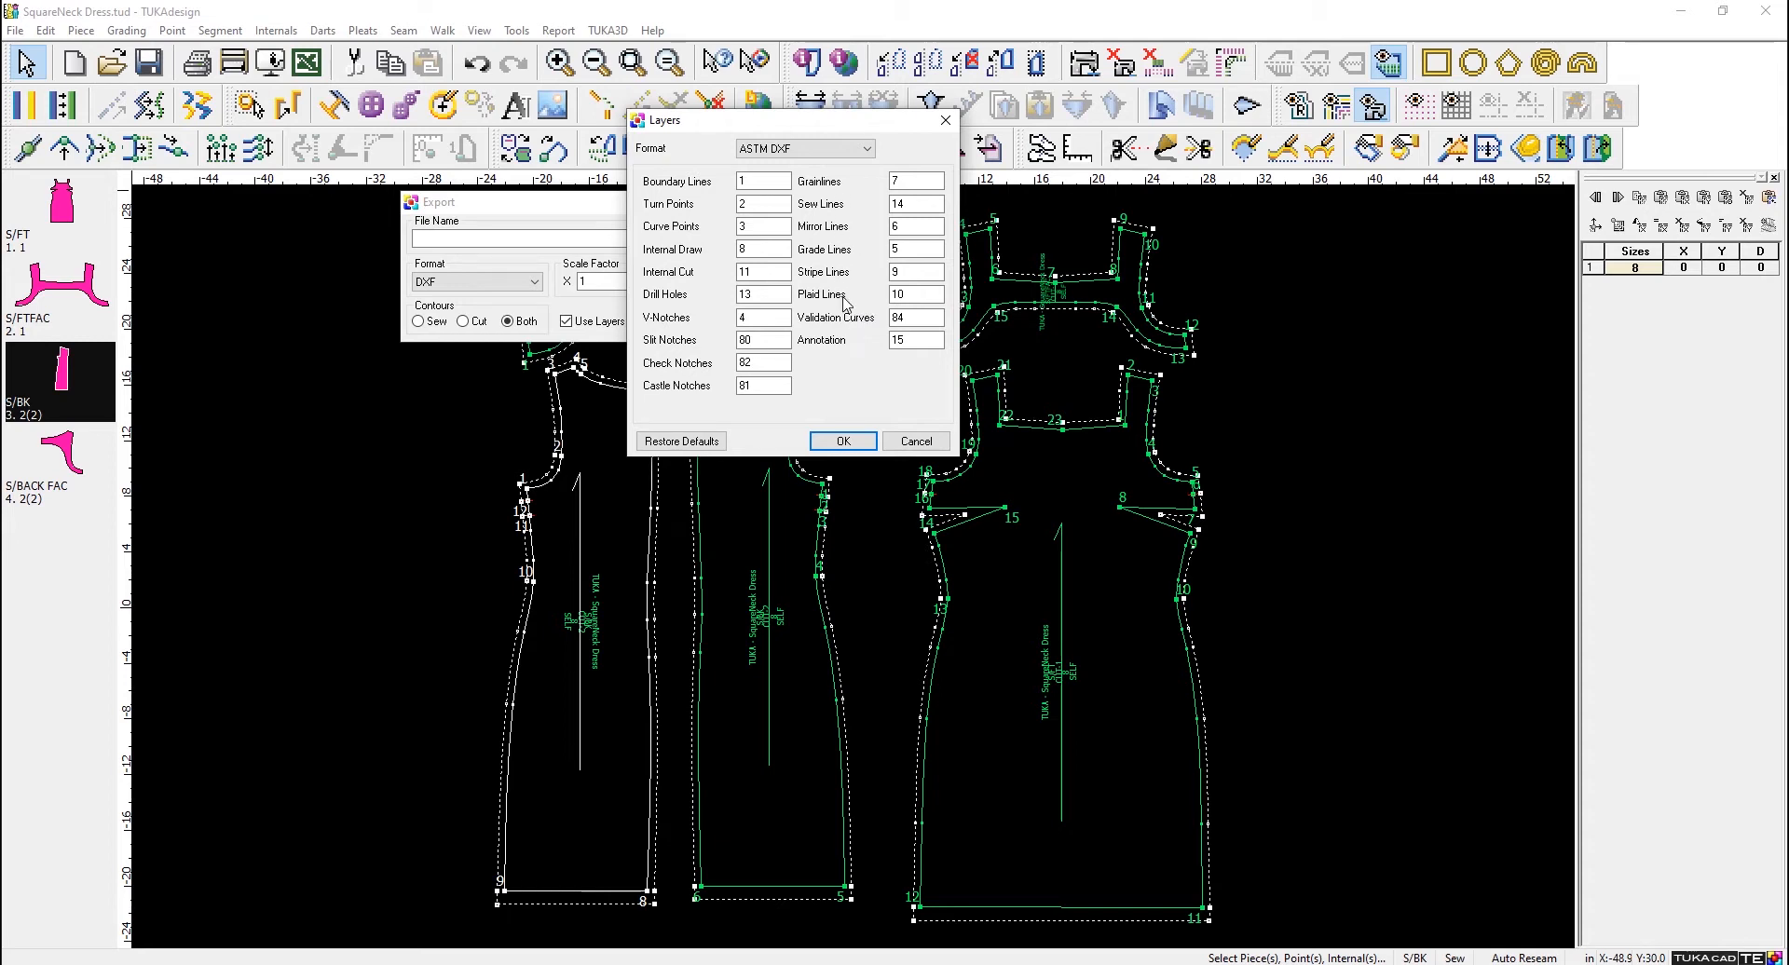
click(916, 441)
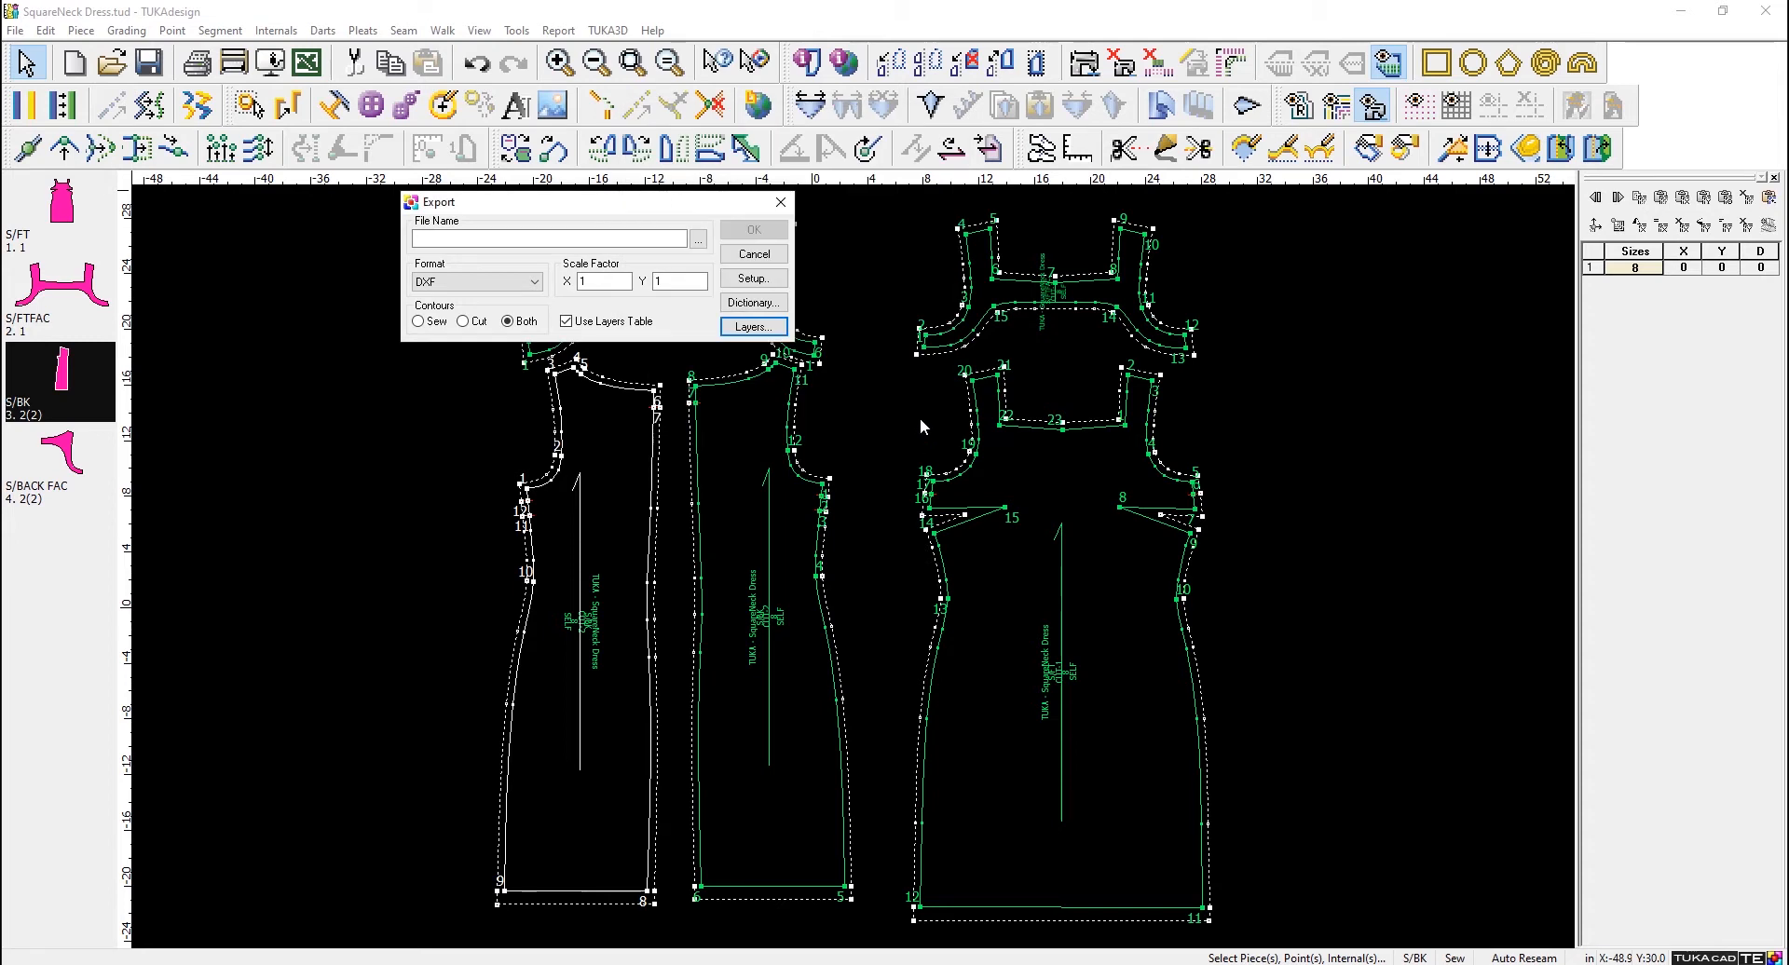
- Set the export format to ASTM DXF with X and Y scale factors of 1
click(533, 282)
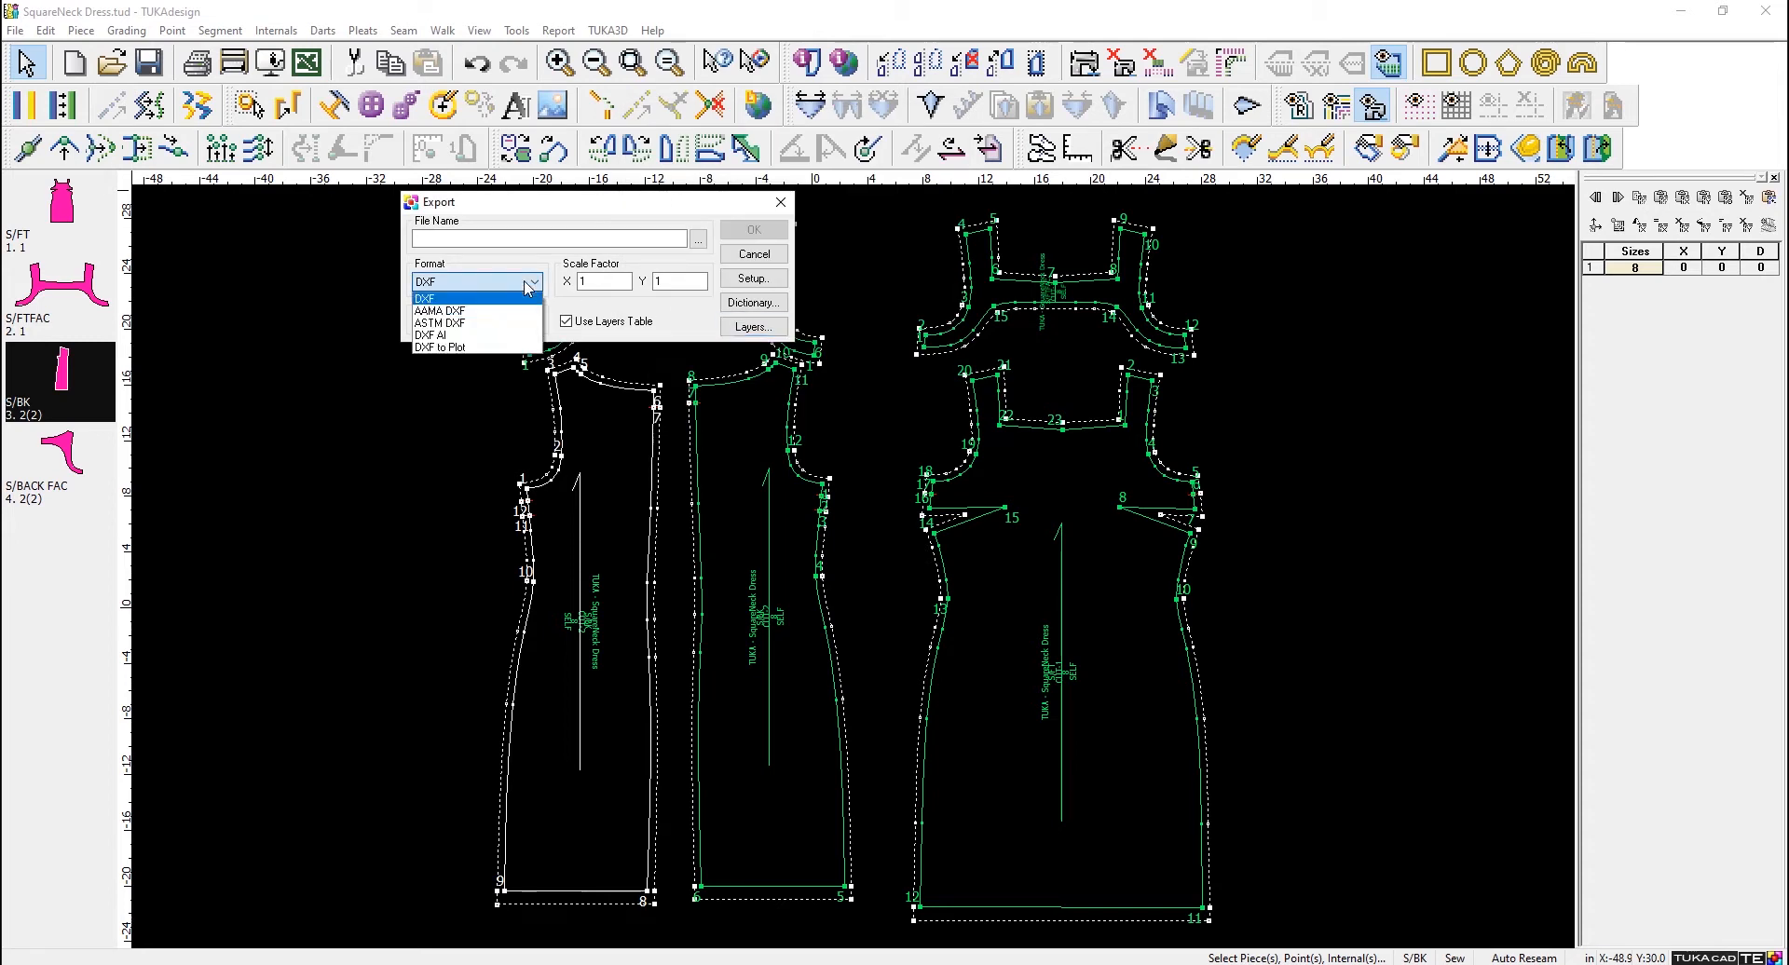
click(479, 323)
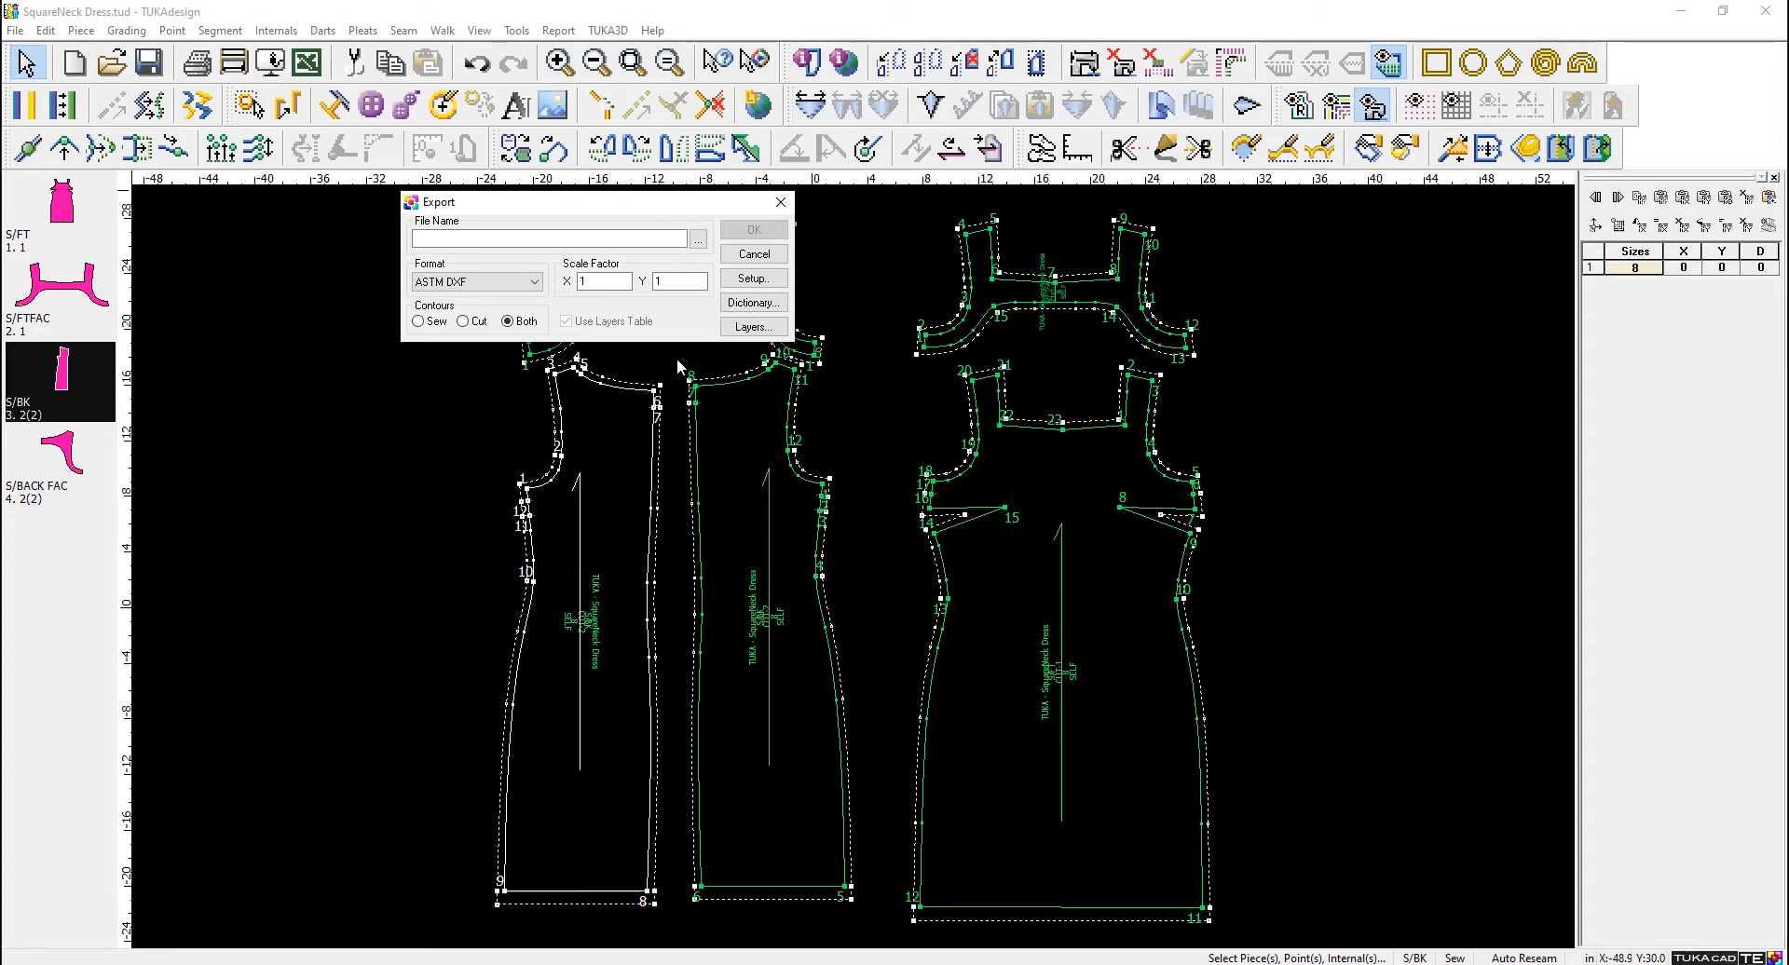
click(620, 281)
click(657, 282)
- Browse to the Desktop as the export location and create a new folder there named EXPORT
click(698, 239)
click(301, 241)
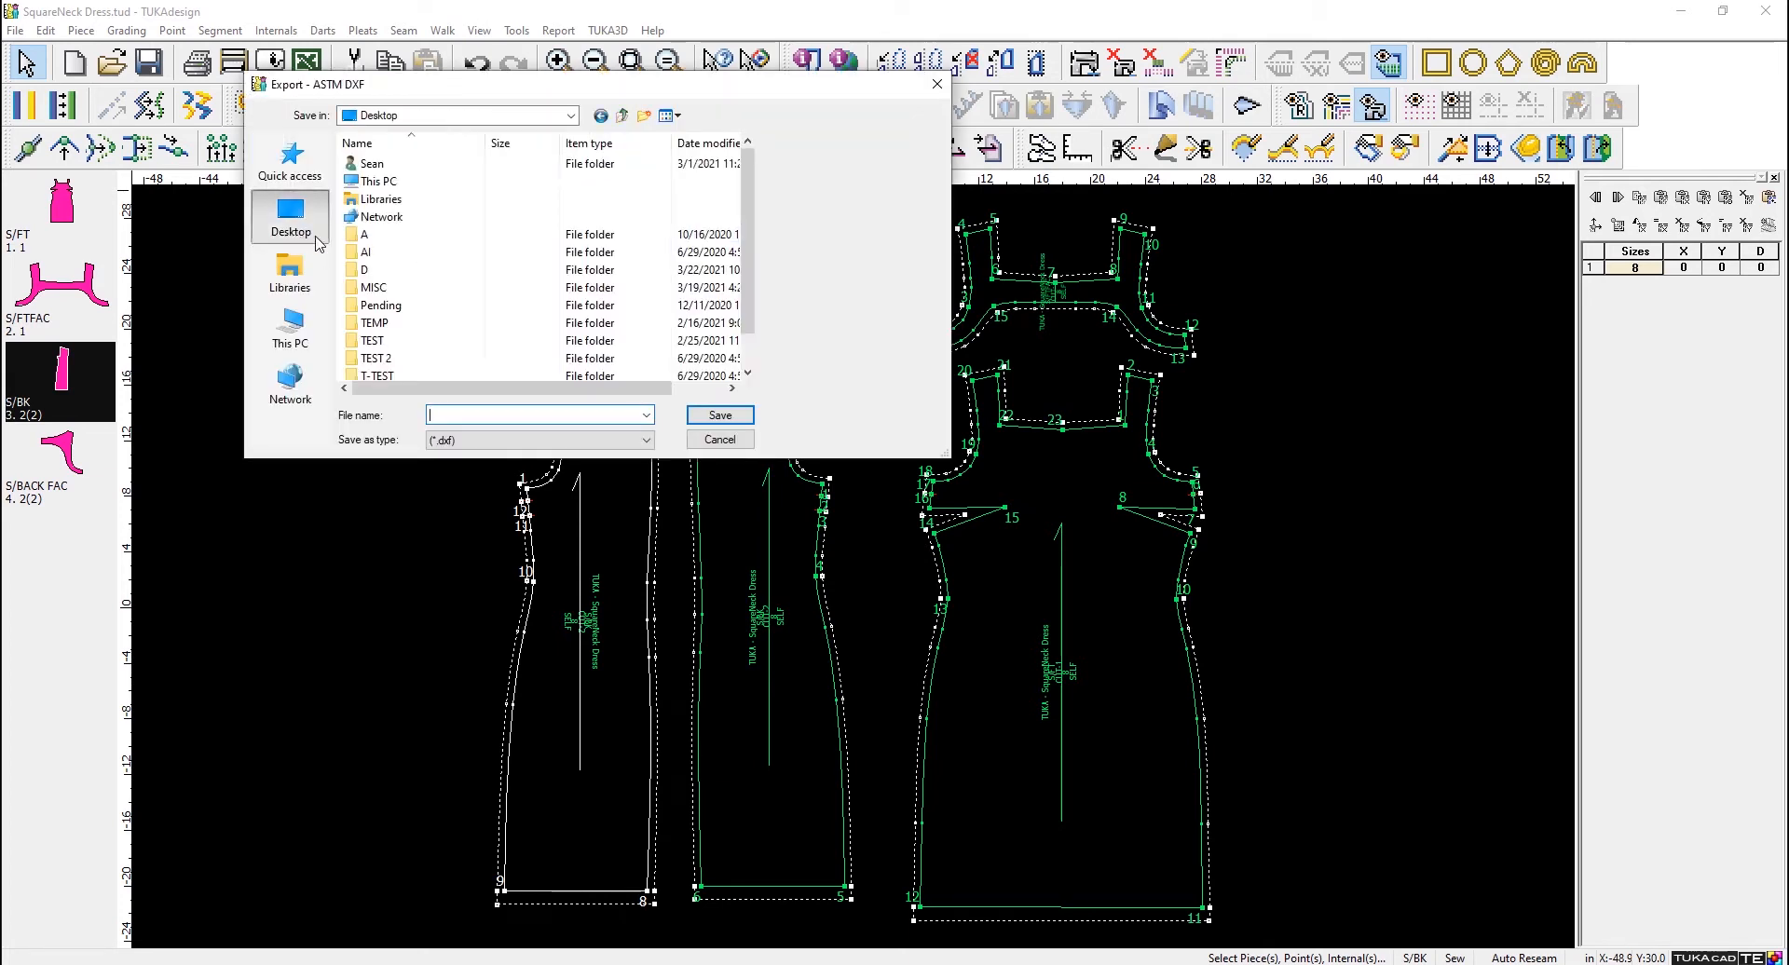
drag(943, 449, 1122, 654)
click(646, 117)
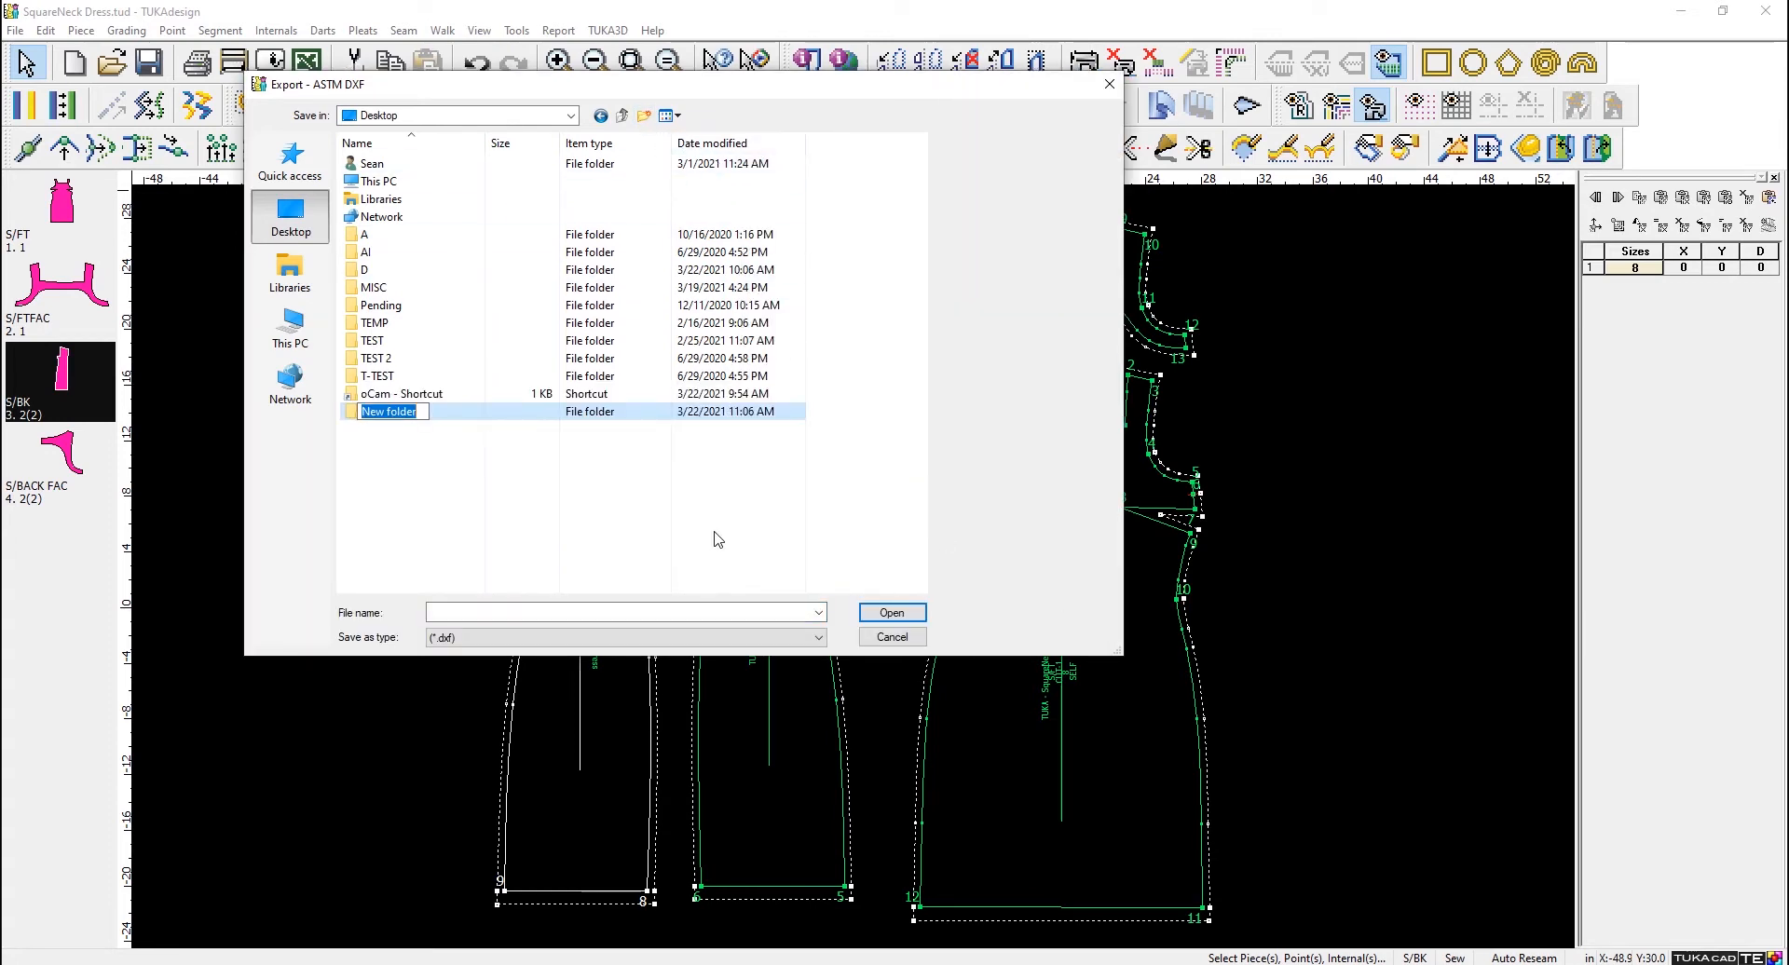
text(EXPORT)
click(641, 612)
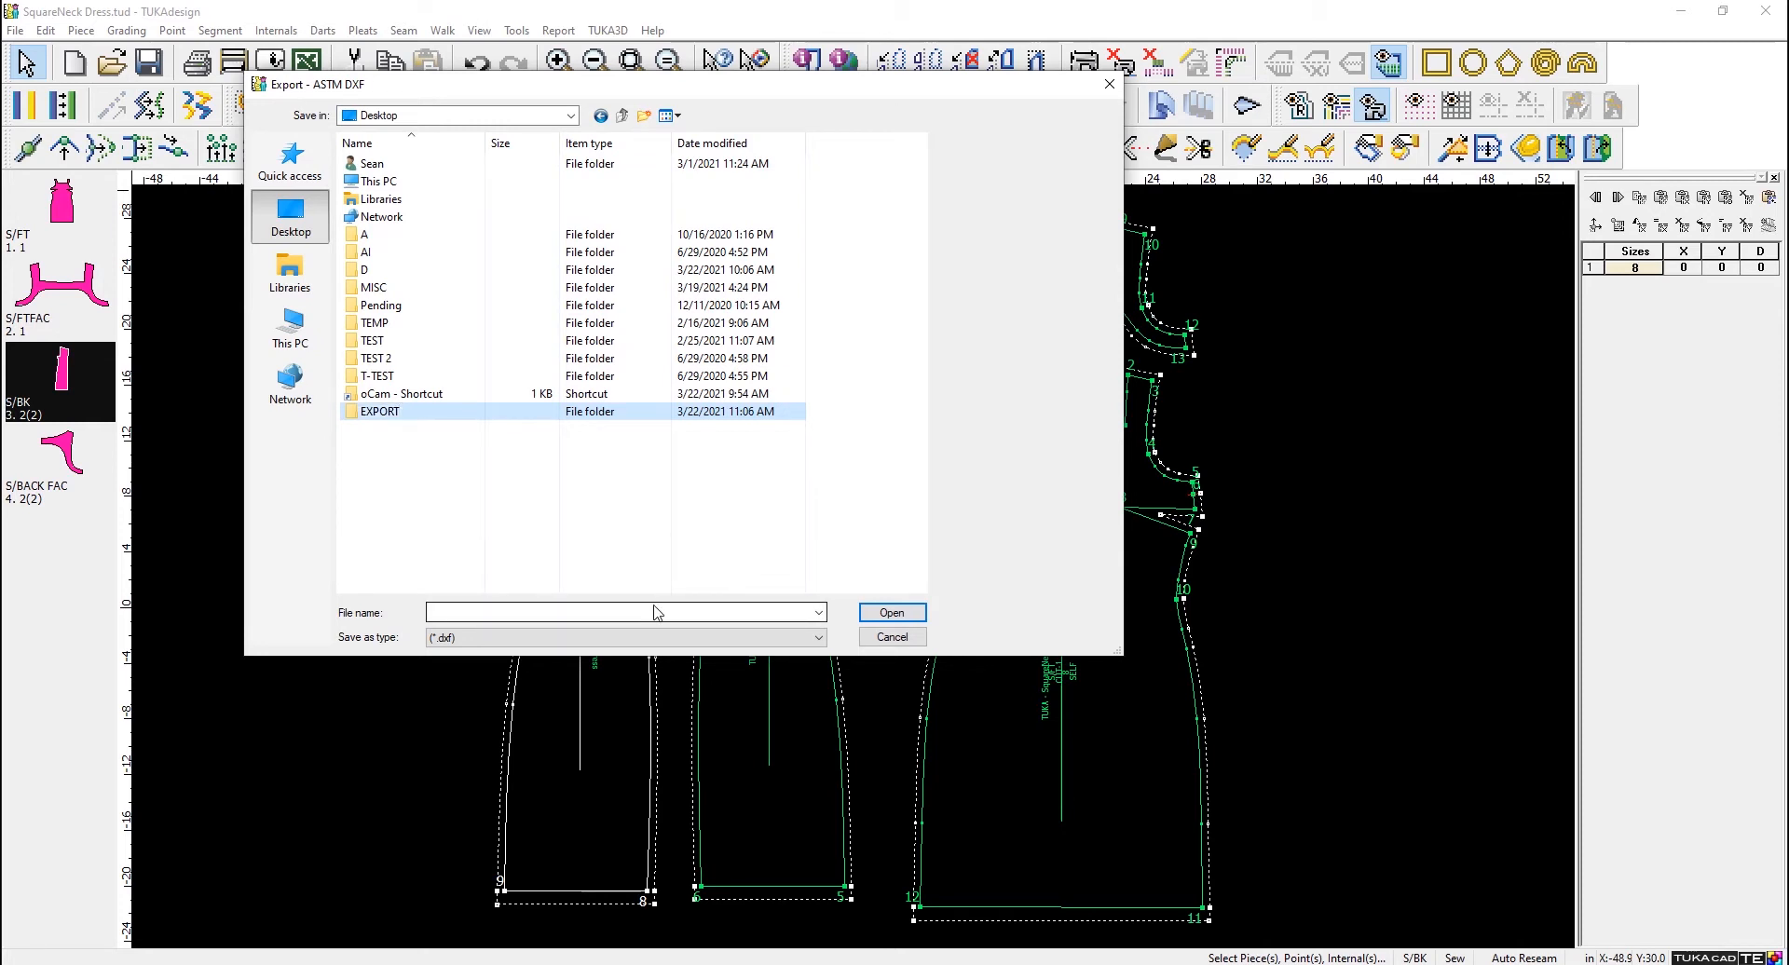
- Name the export file SQUARENECK and save it inside the EXPORT folder
click(657, 612)
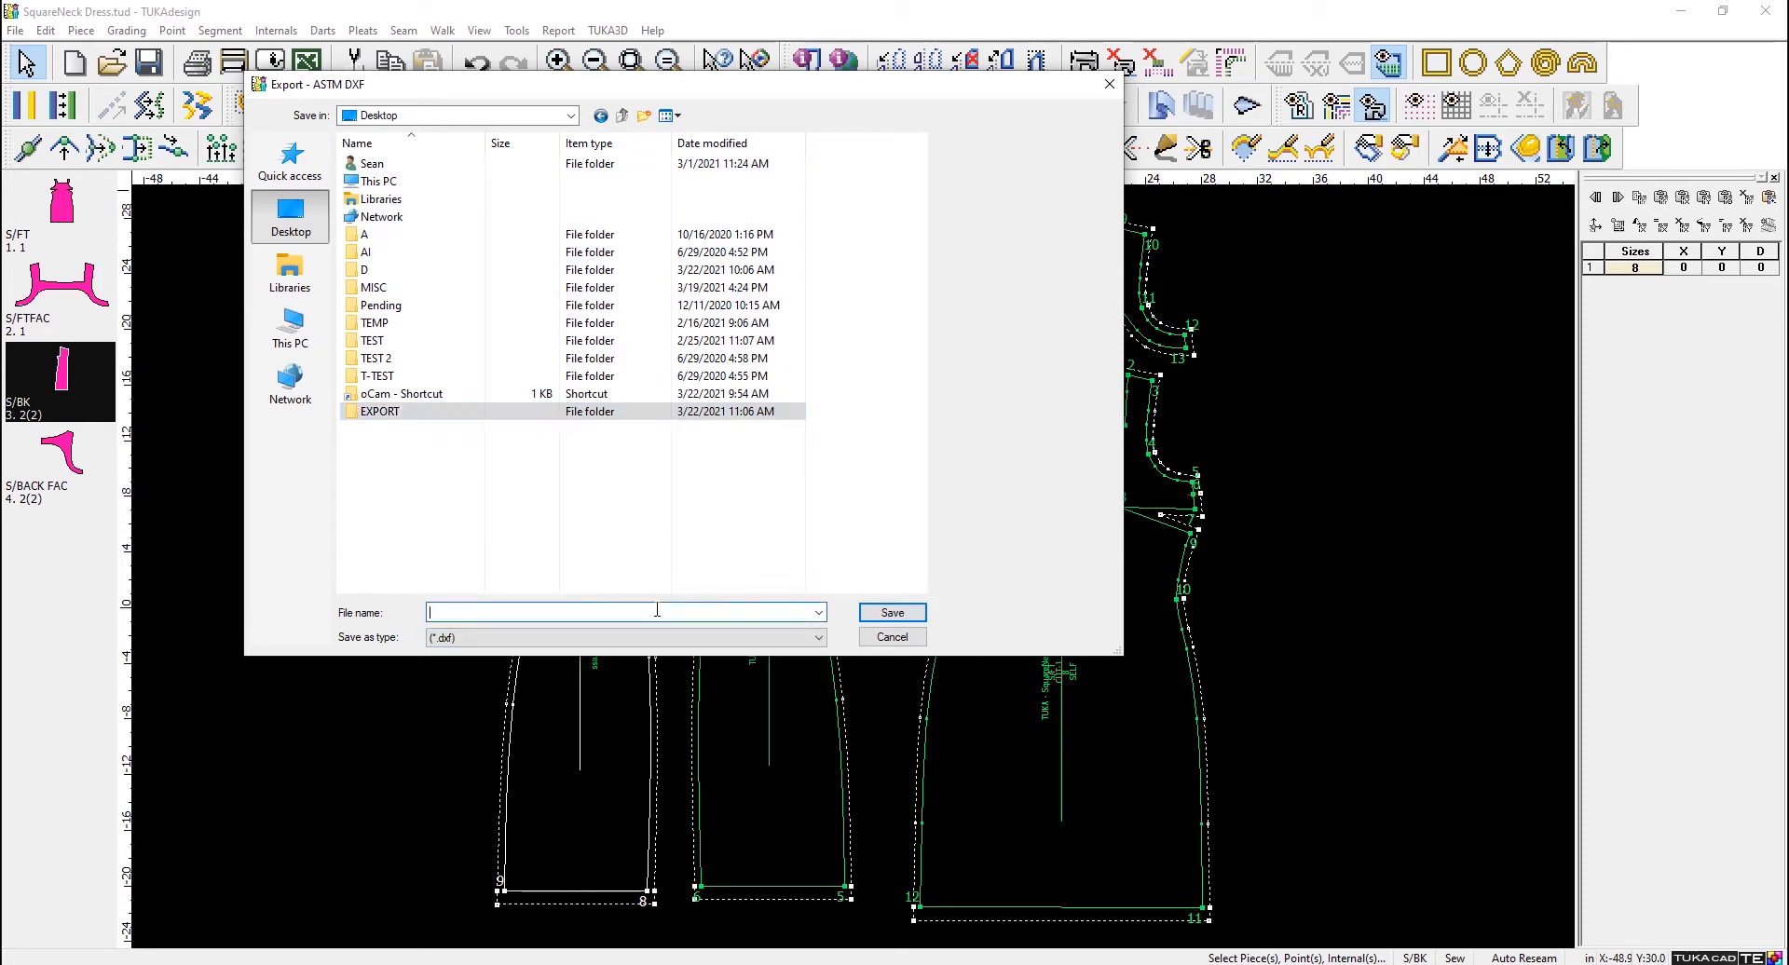
text(SQUARENECK)
double_click(439, 413)
click(894, 615)
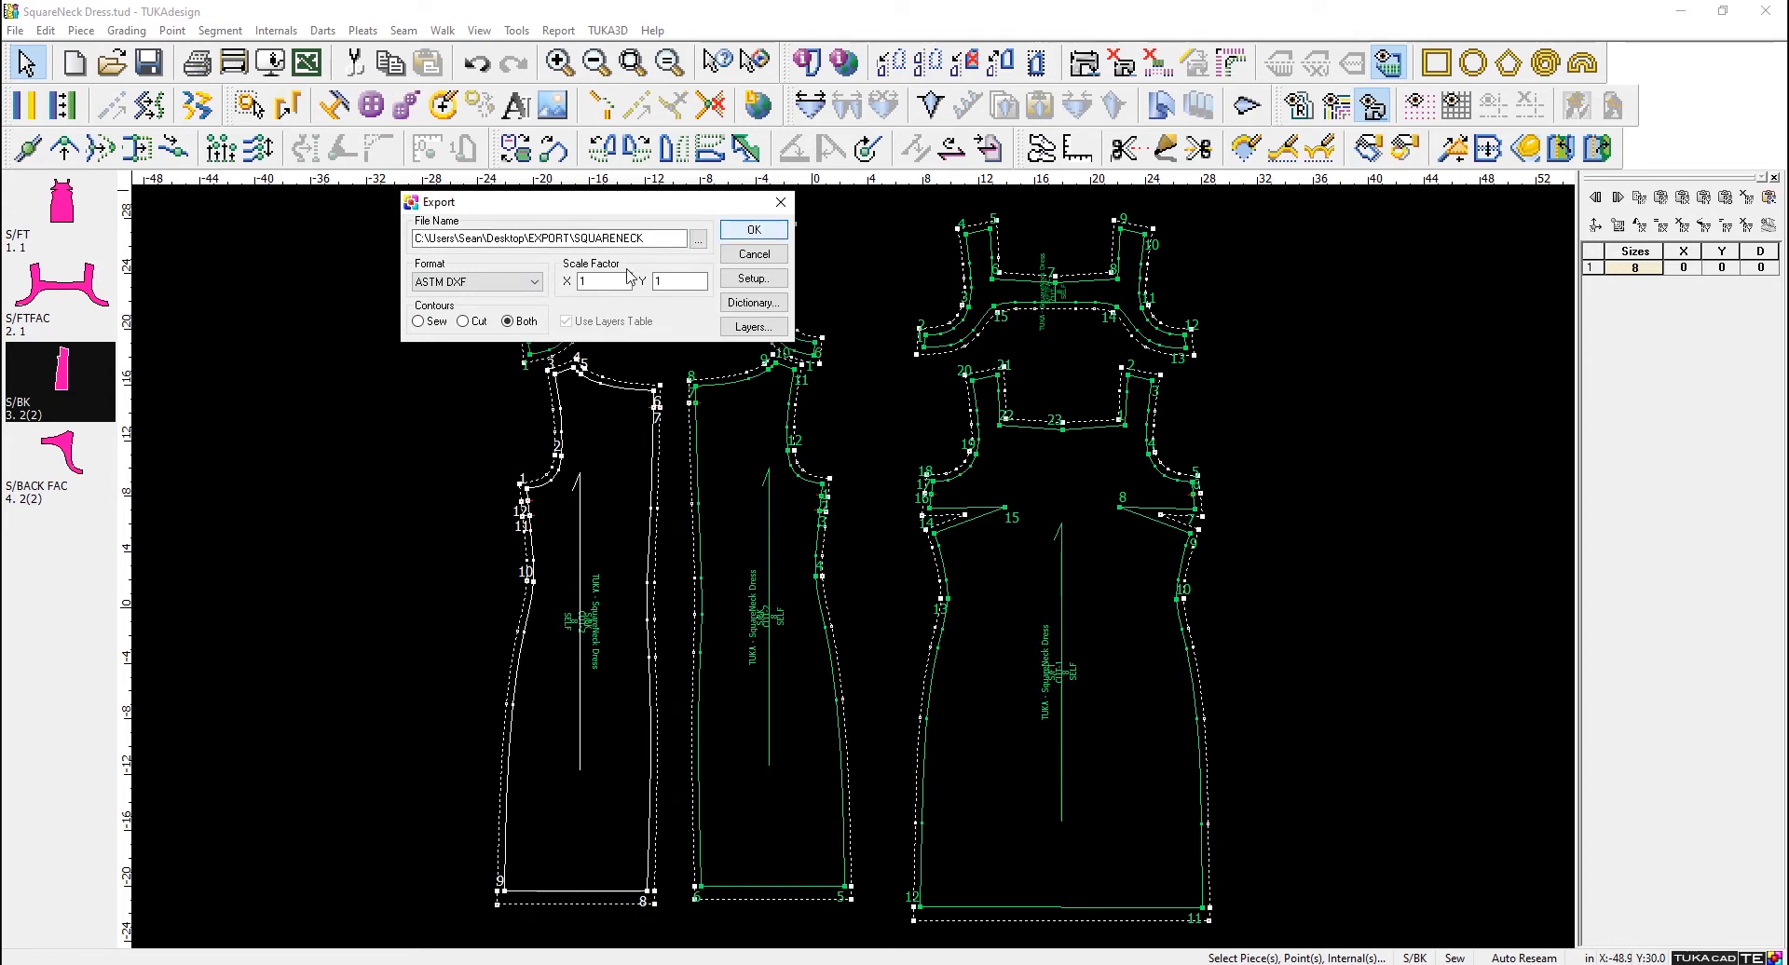
- Run the export with all pieces of the style included in one file
click(756, 230)
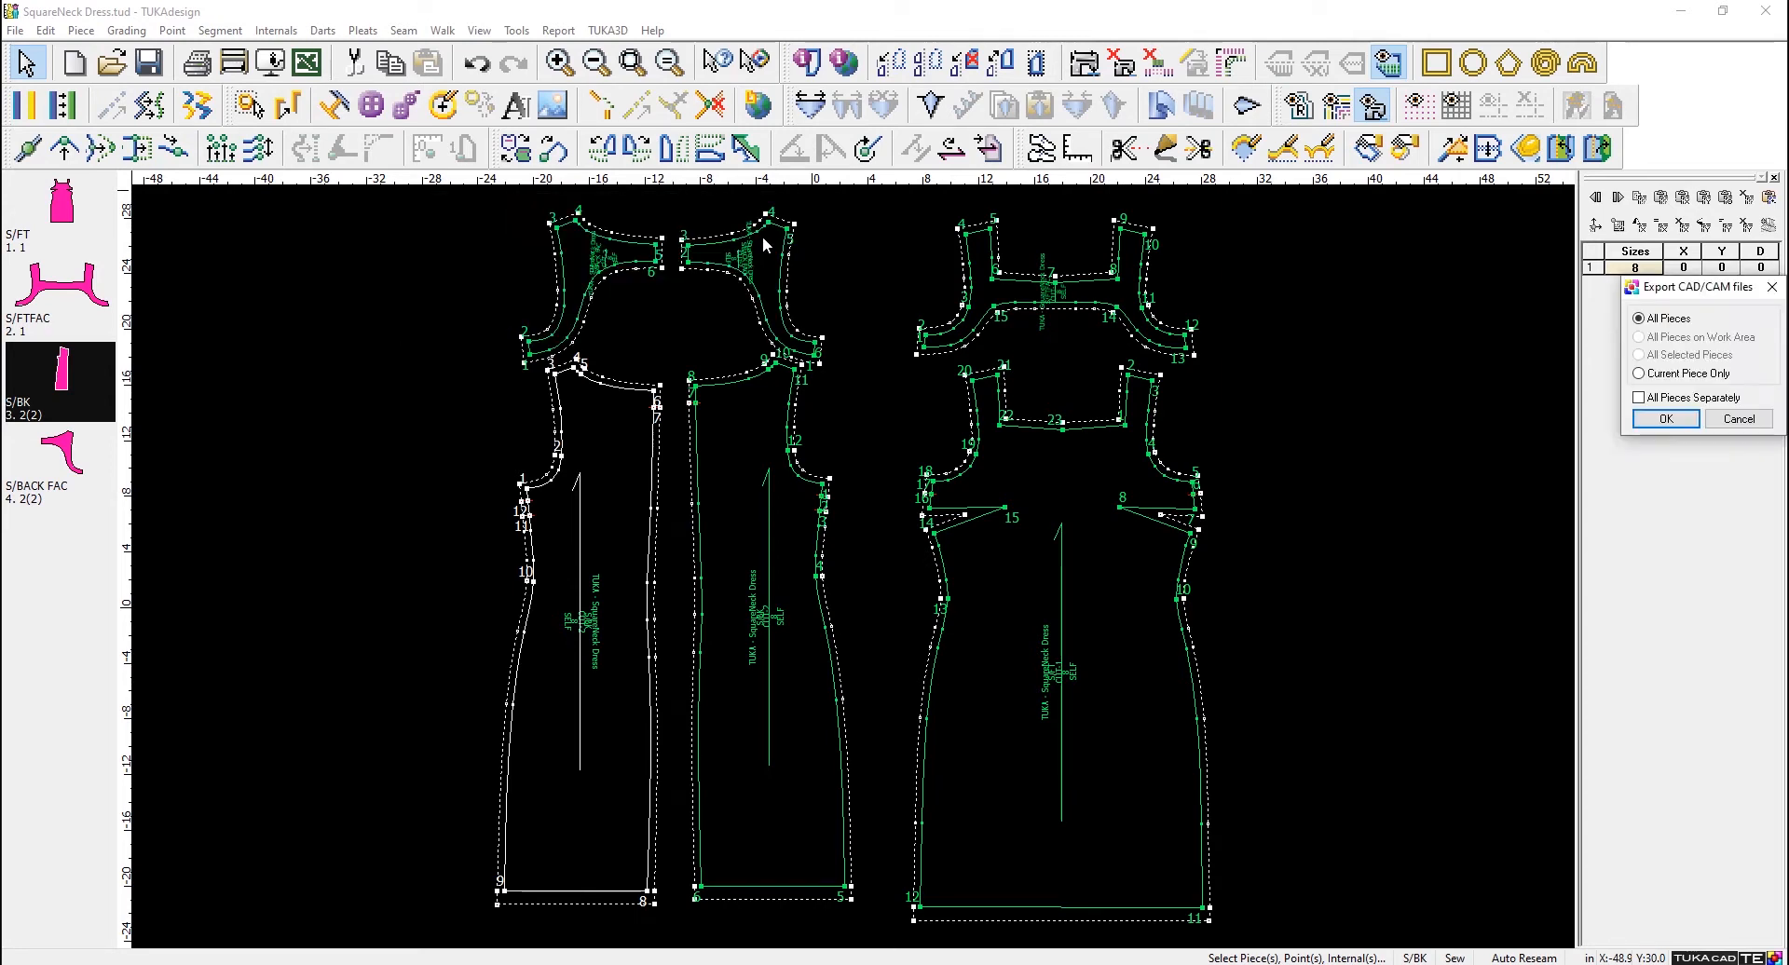
drag(1695, 289, 453, 151)
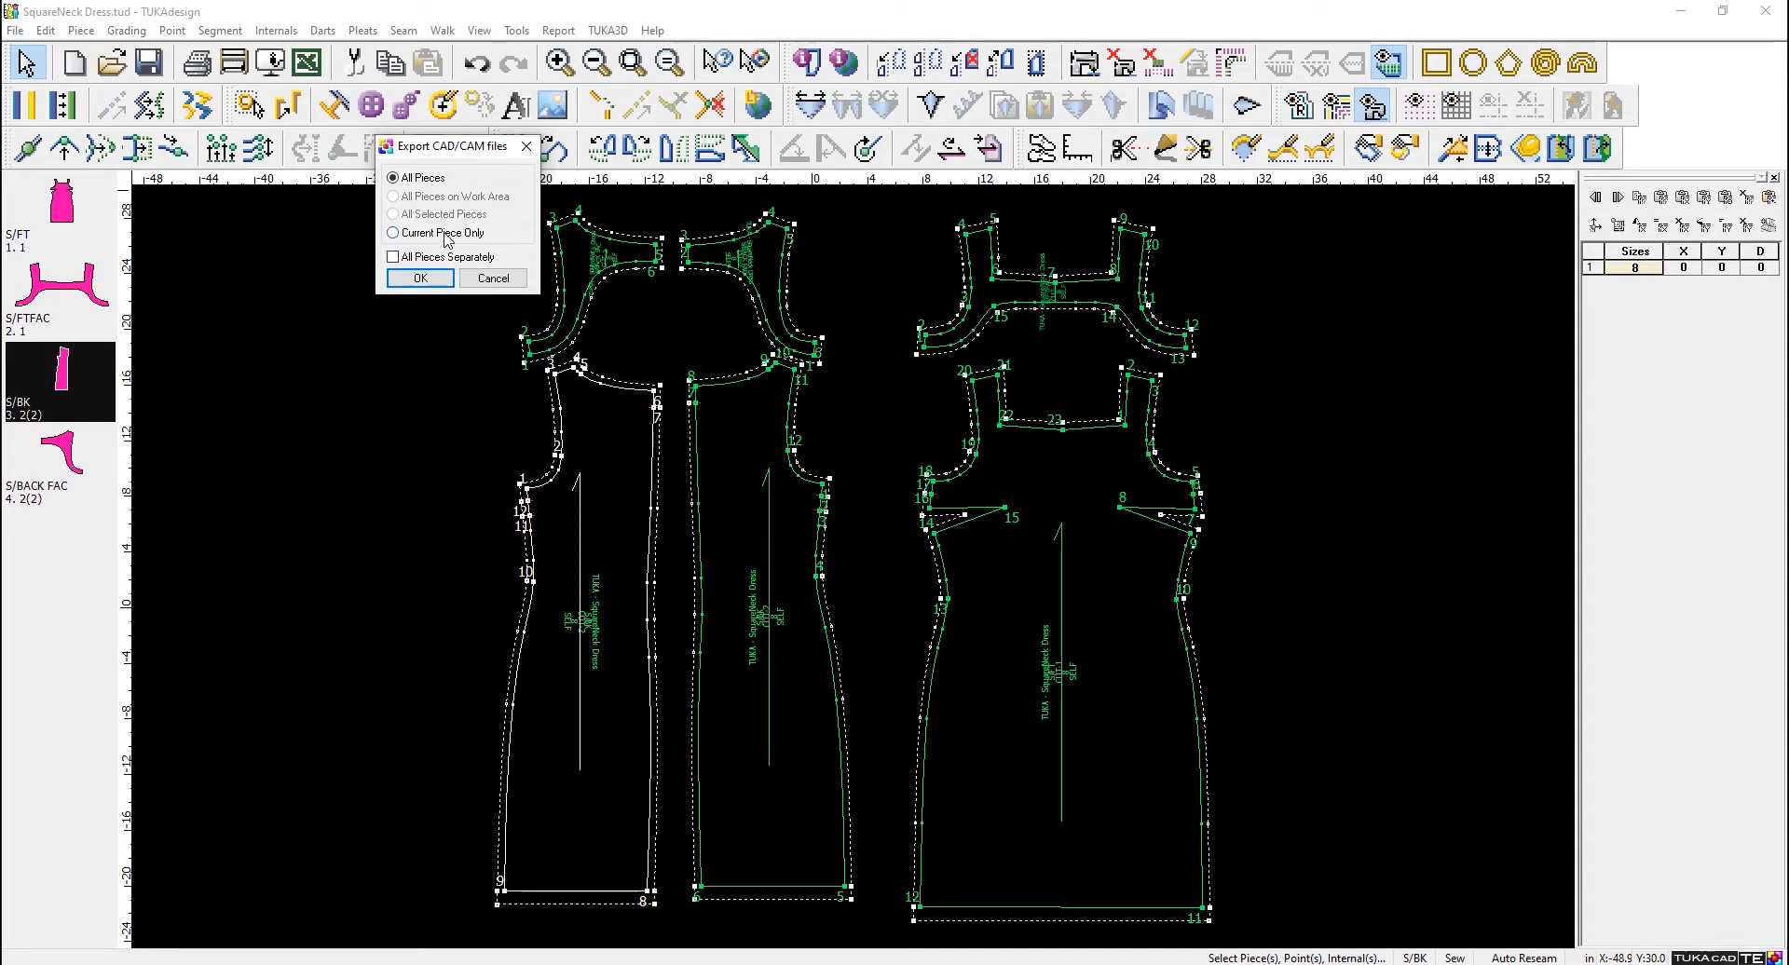
click(418, 279)
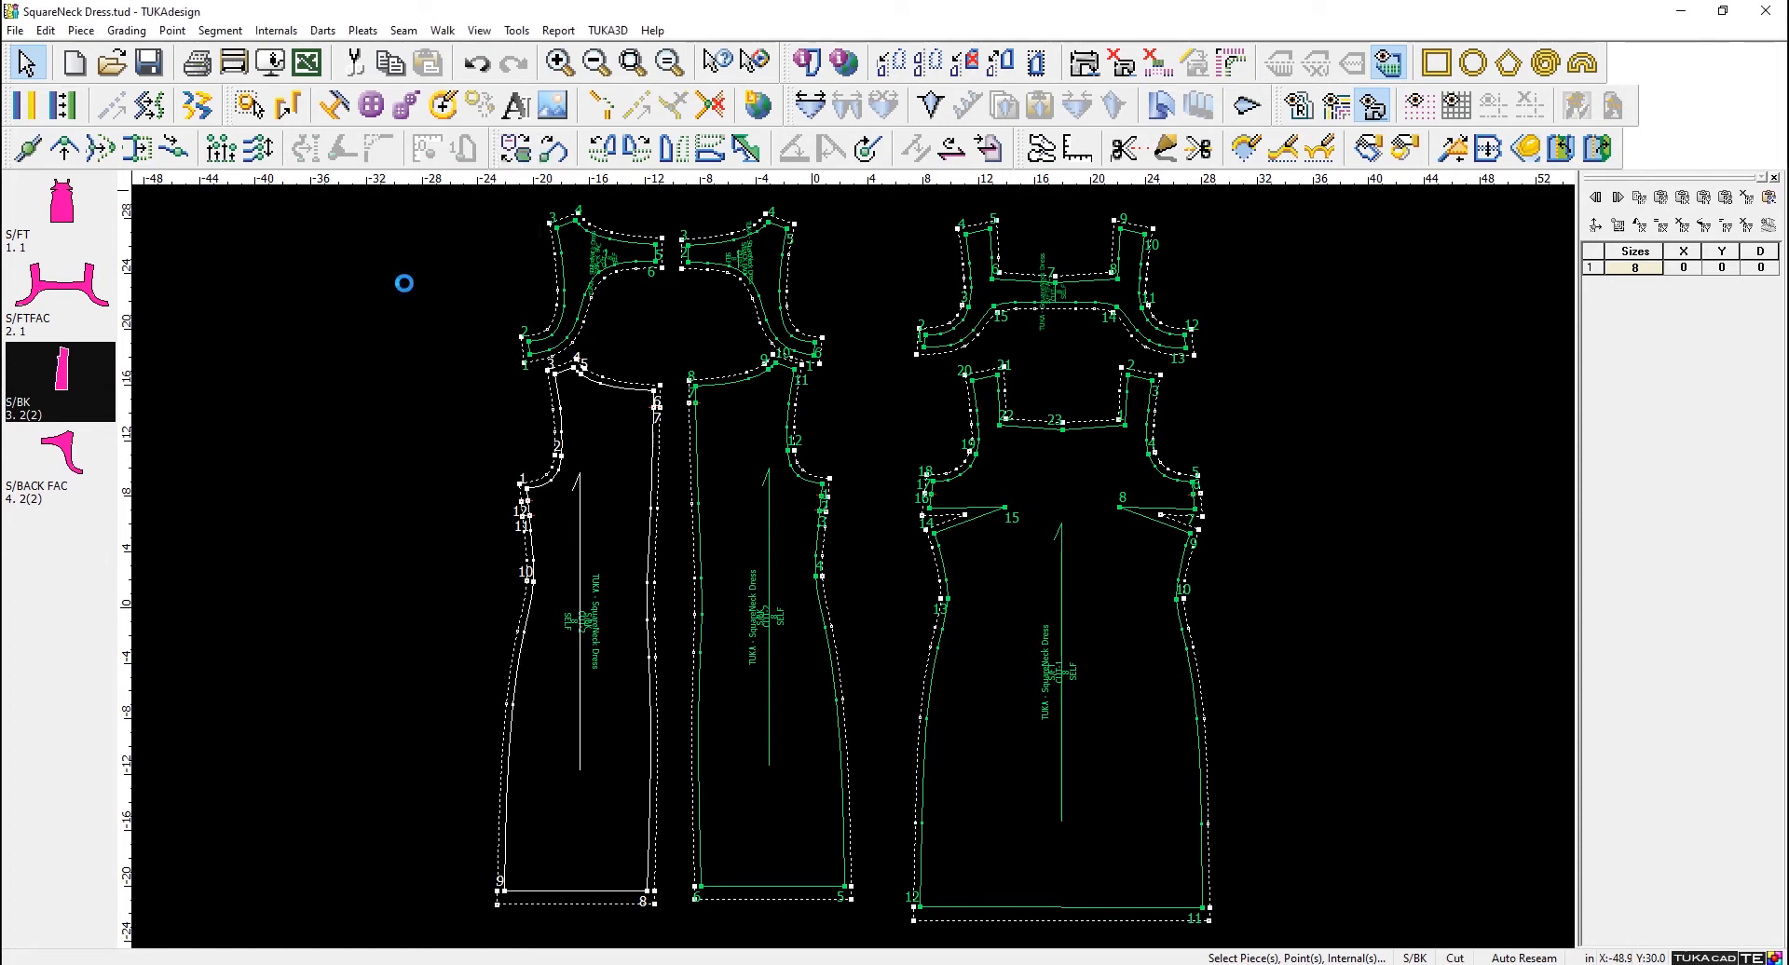
- Switch to the Windows desktop and examine the exported SQUARENECK.dxf and SQUARENECK.rul files in the EXPORT folder
click(1678, 10)
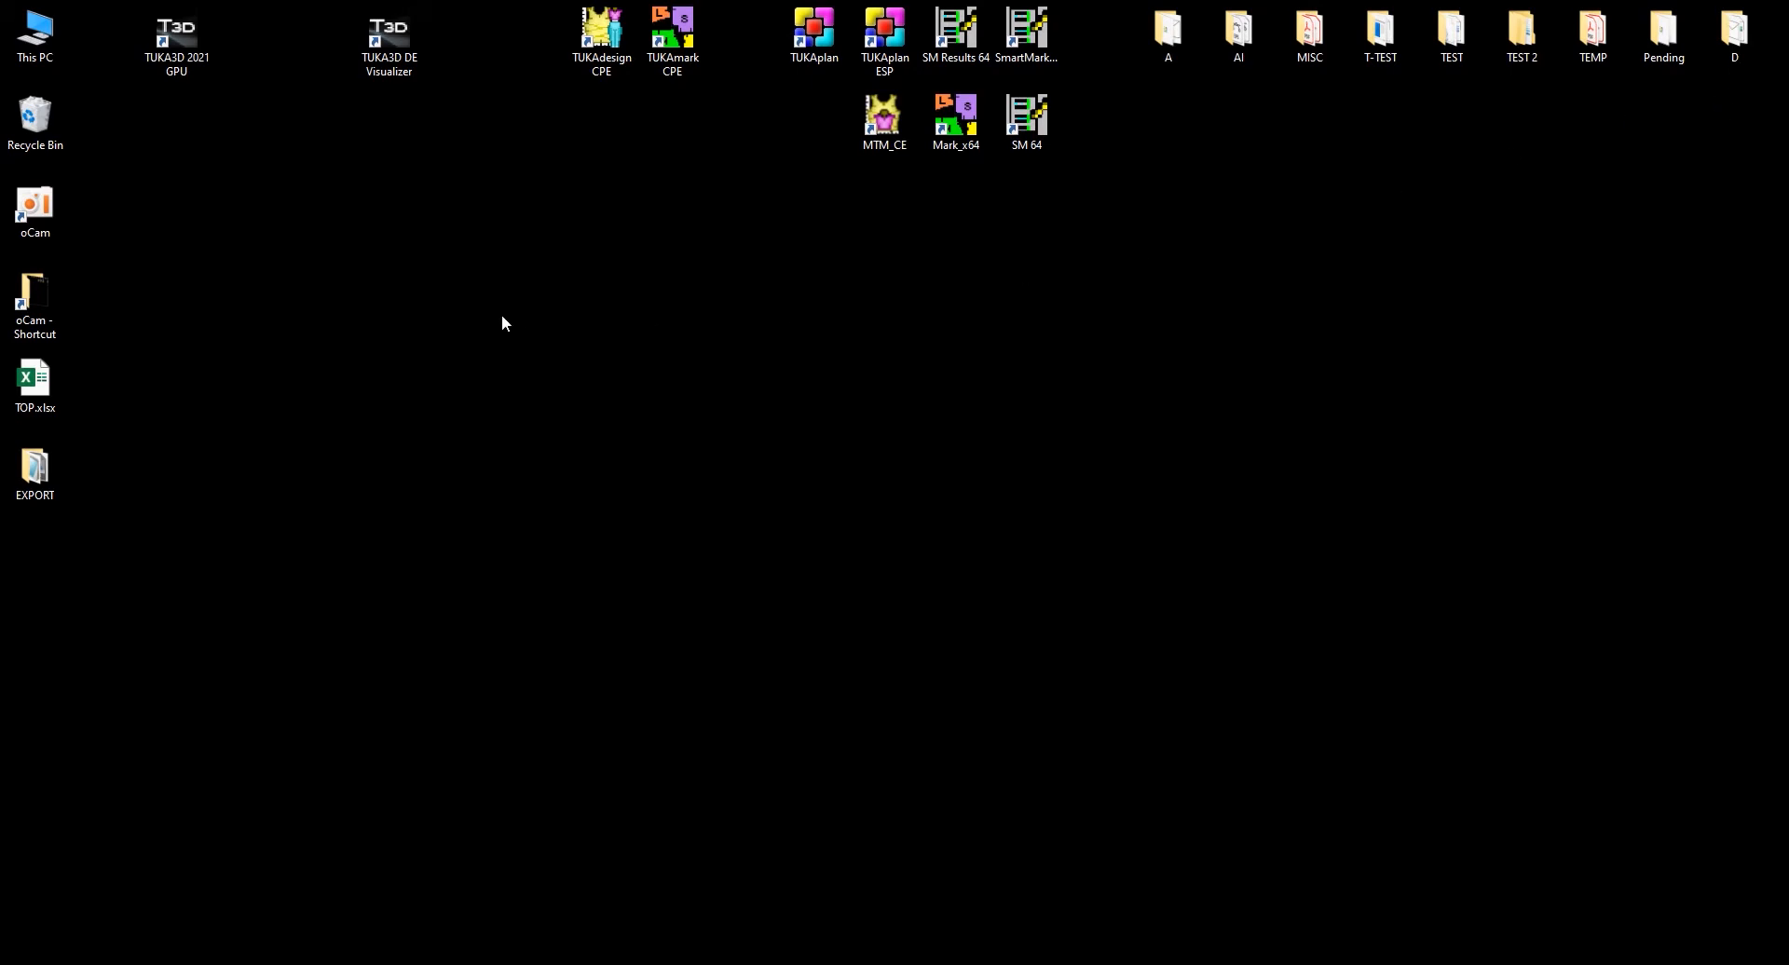
right_click(492, 259)
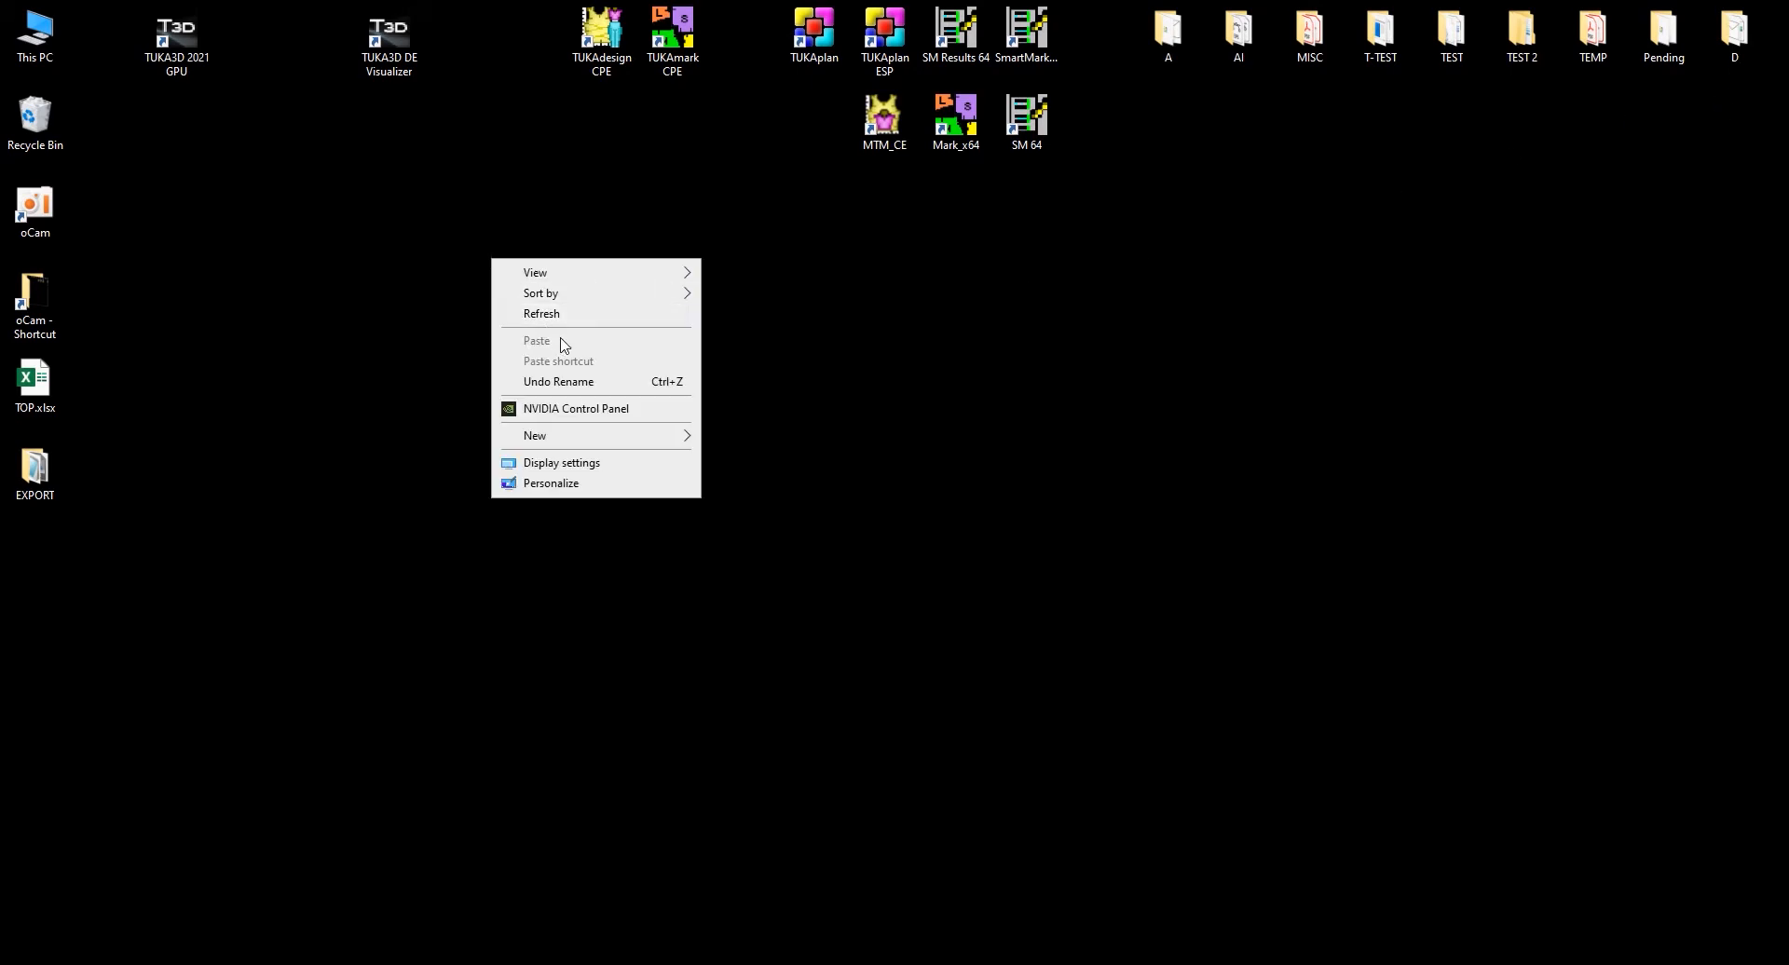
click(585, 315)
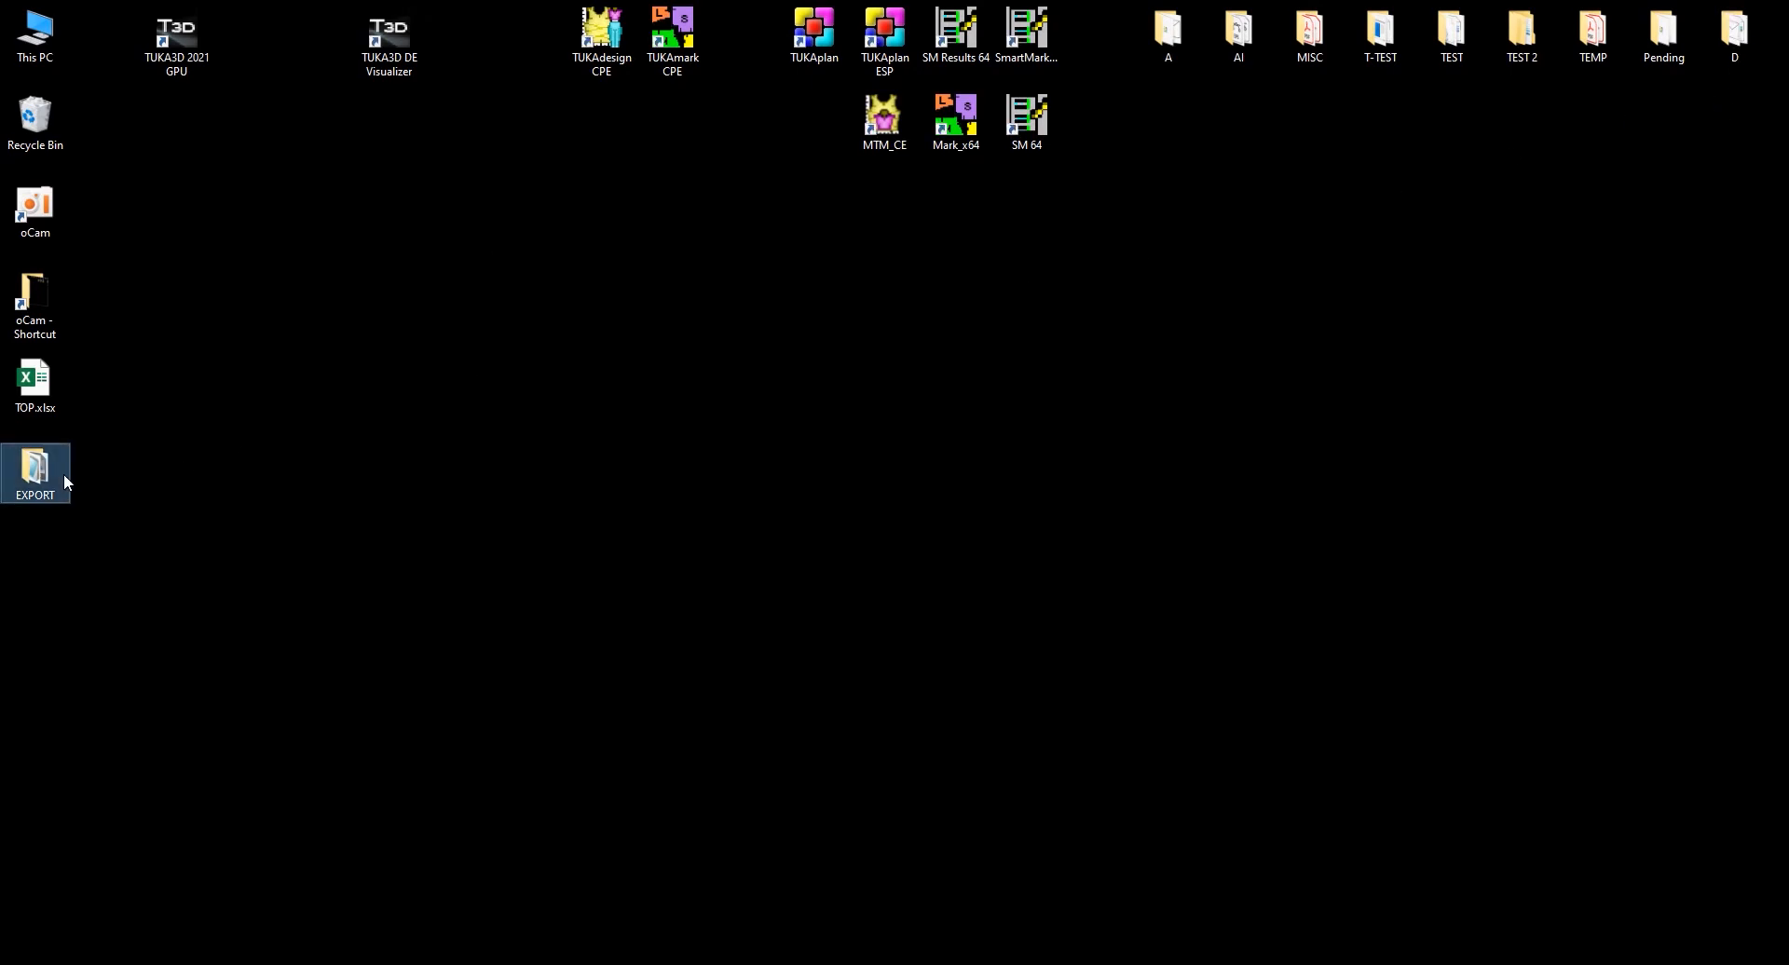
double_click(63, 473)
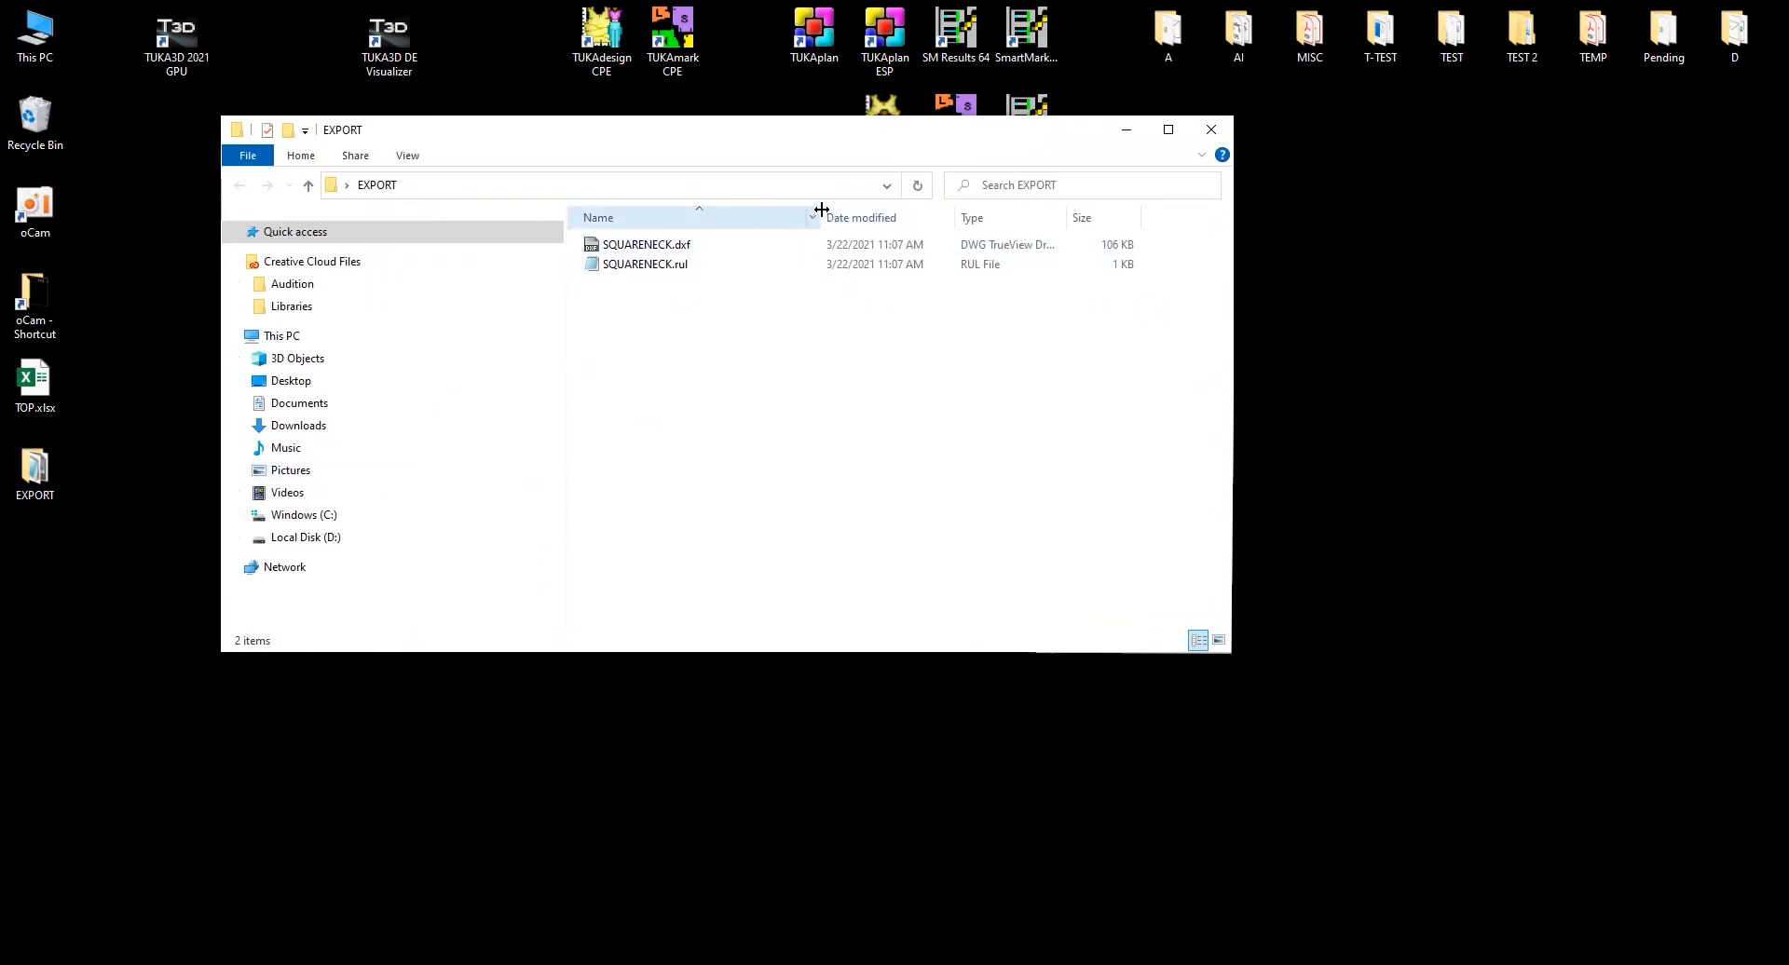
click(711, 248)
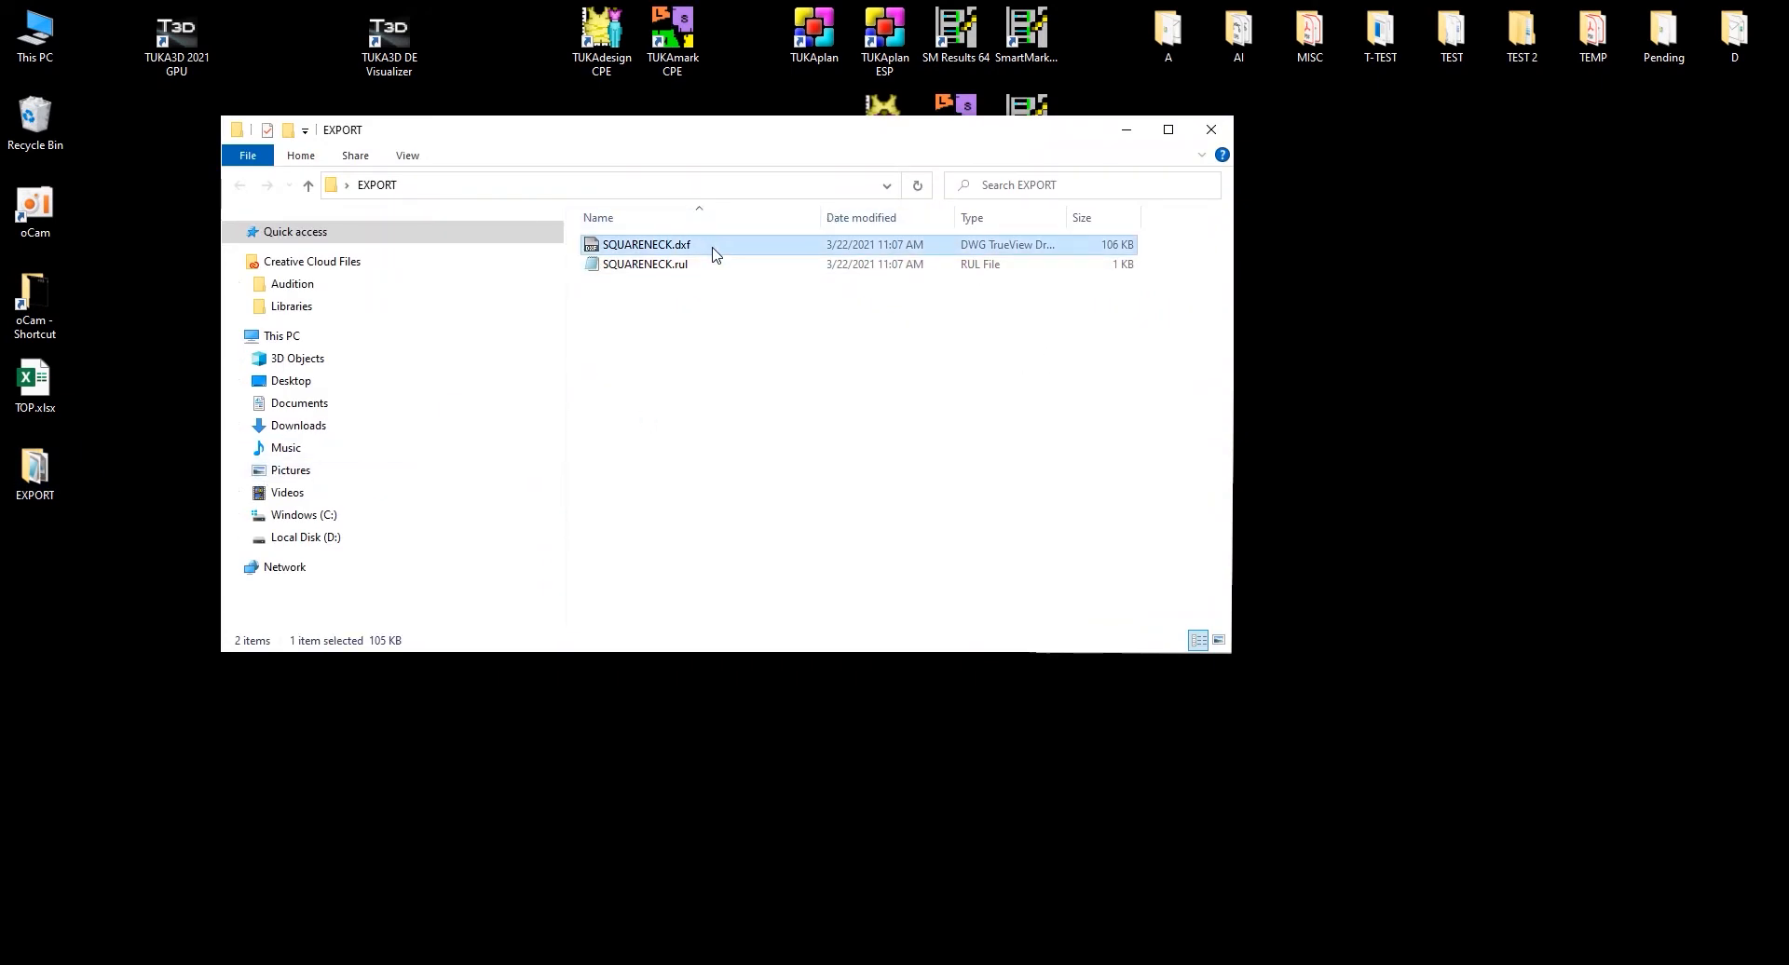
click(692, 265)
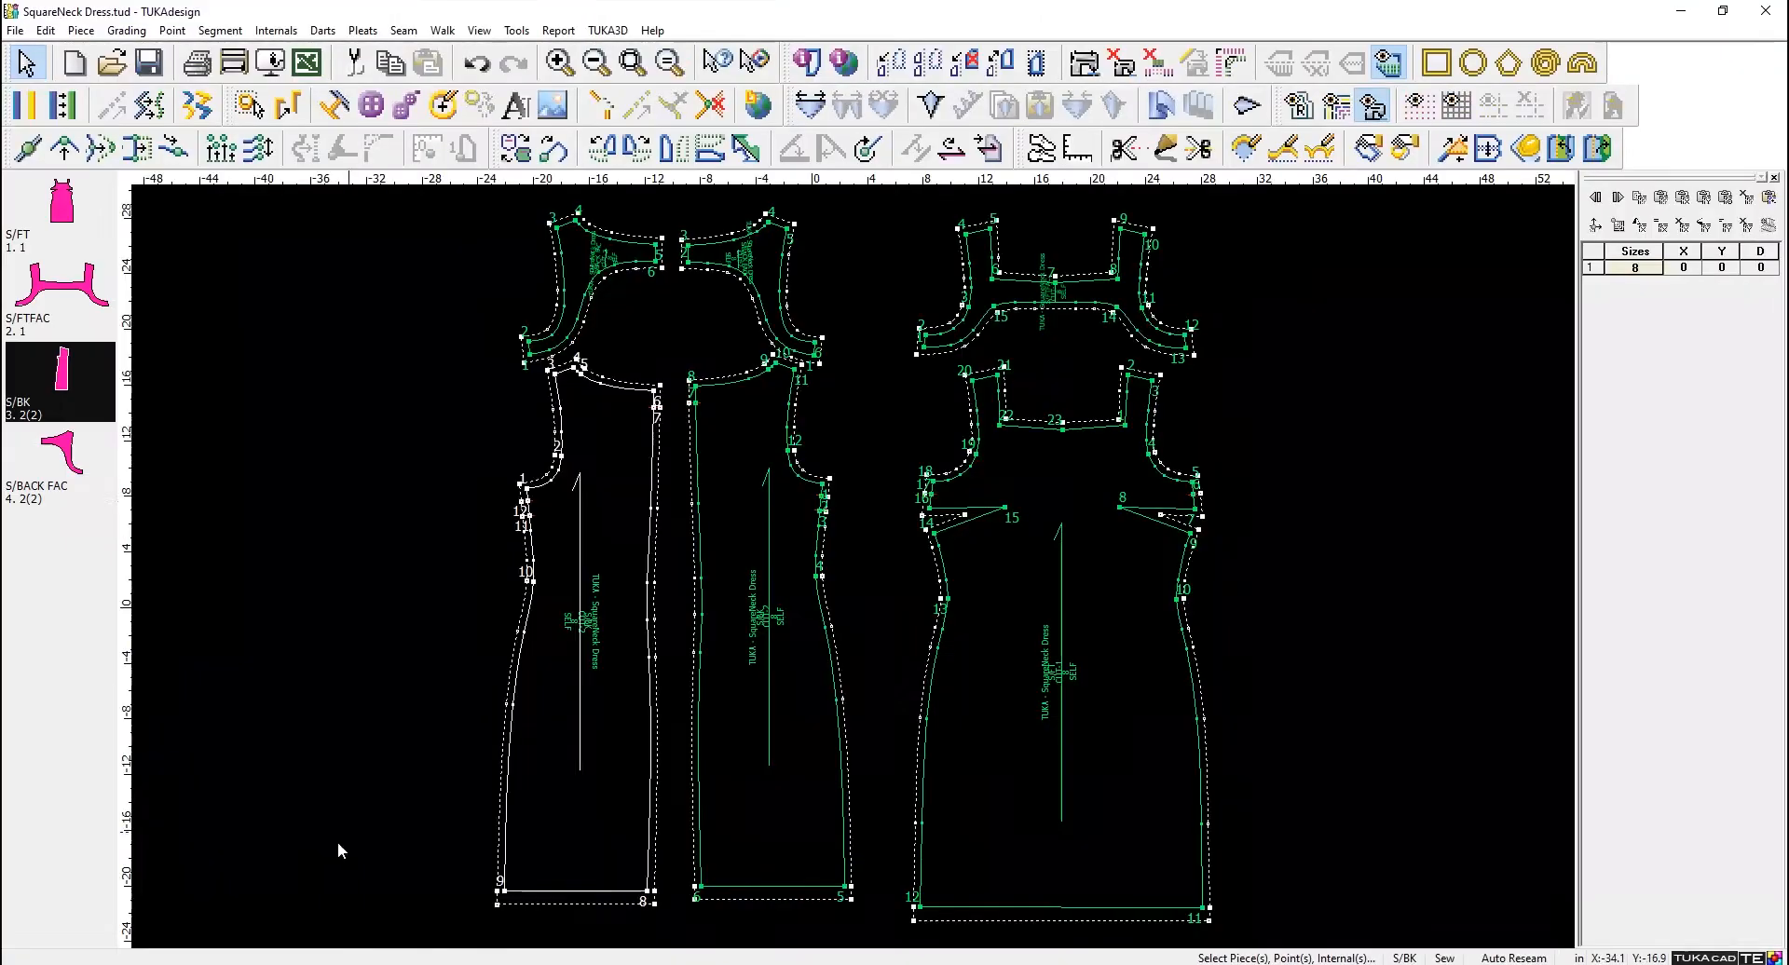
- Return to TUKAdesign and start a new untitled file without a rectangle piece, discarding the changes to SquareNeck Dress.tud
click(83, 70)
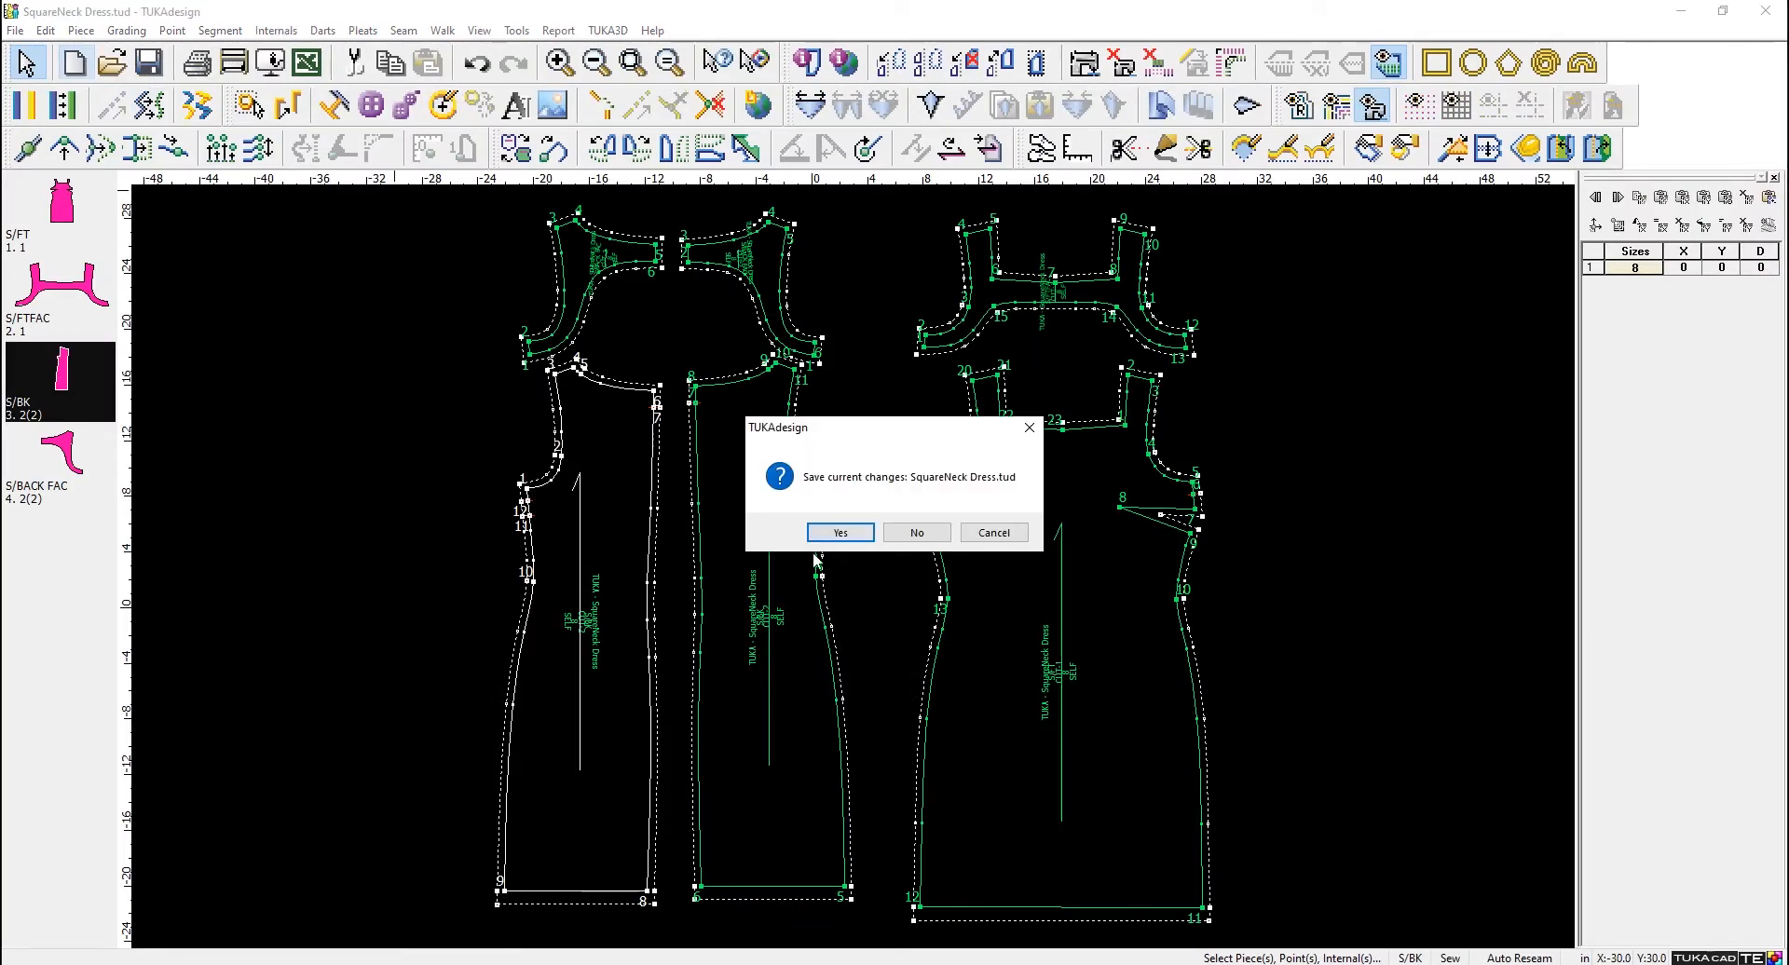
click(930, 533)
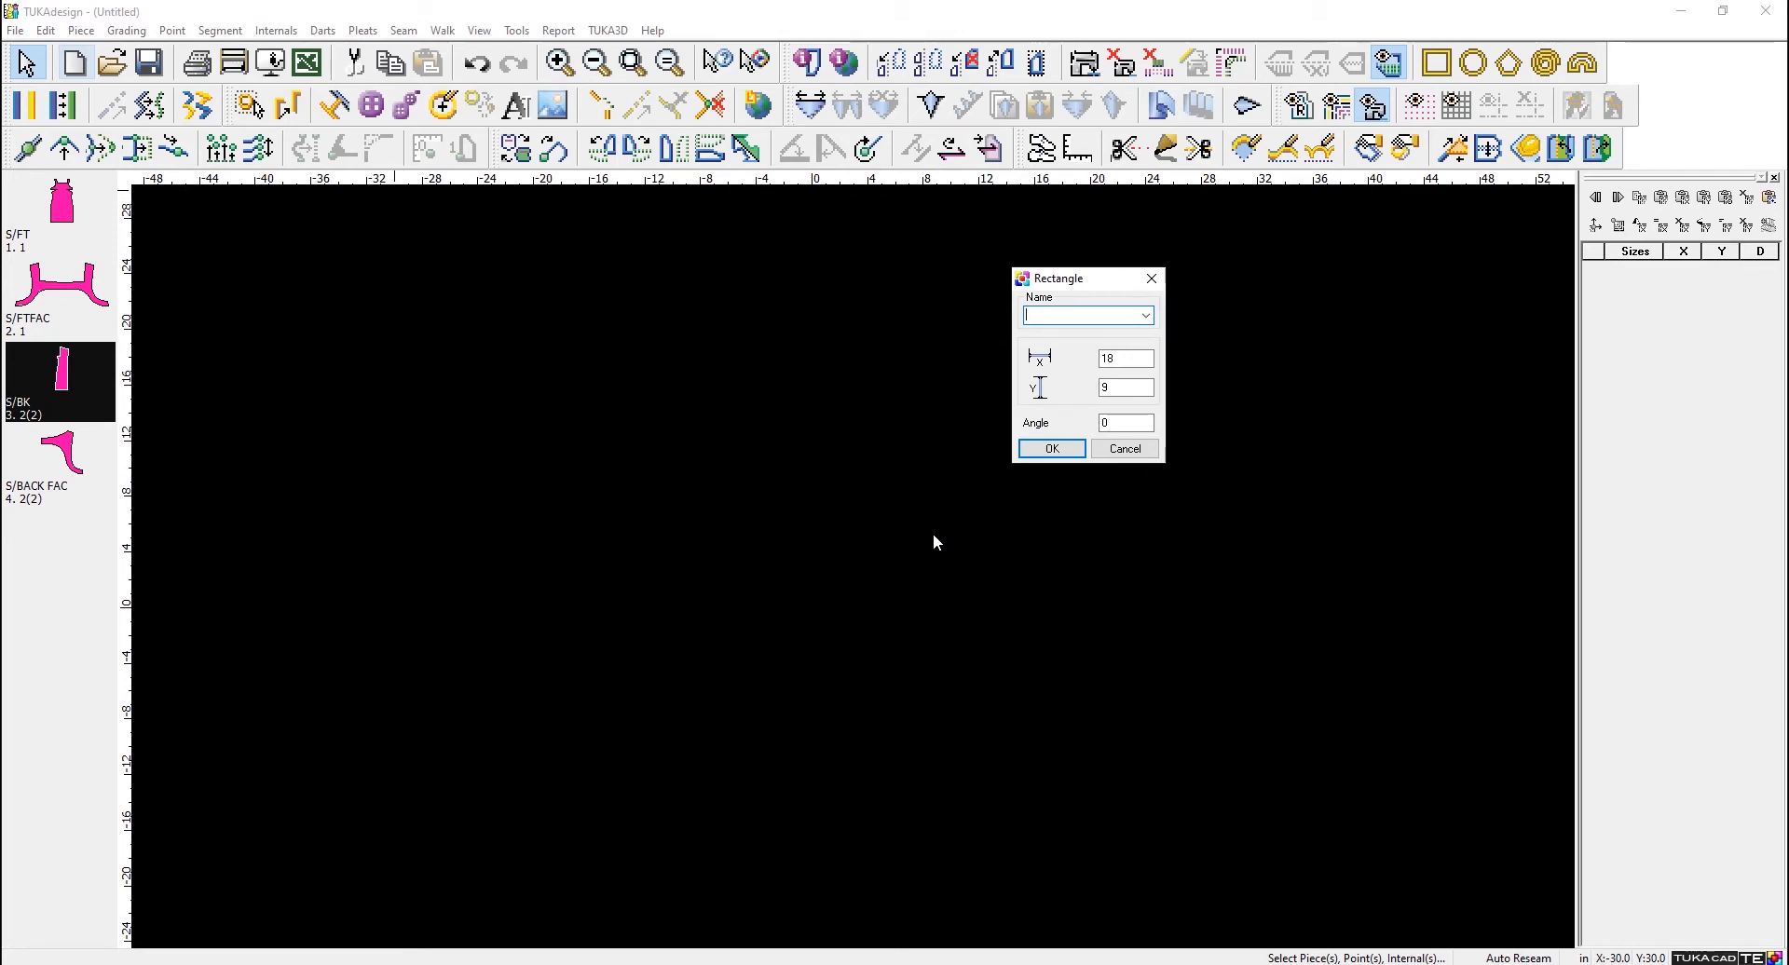
click(1138, 451)
- Import SQUARENECK.dxf from the EXPORT folder in ASTM DXF format, with working units in inches and scale factor 1
click(15, 31)
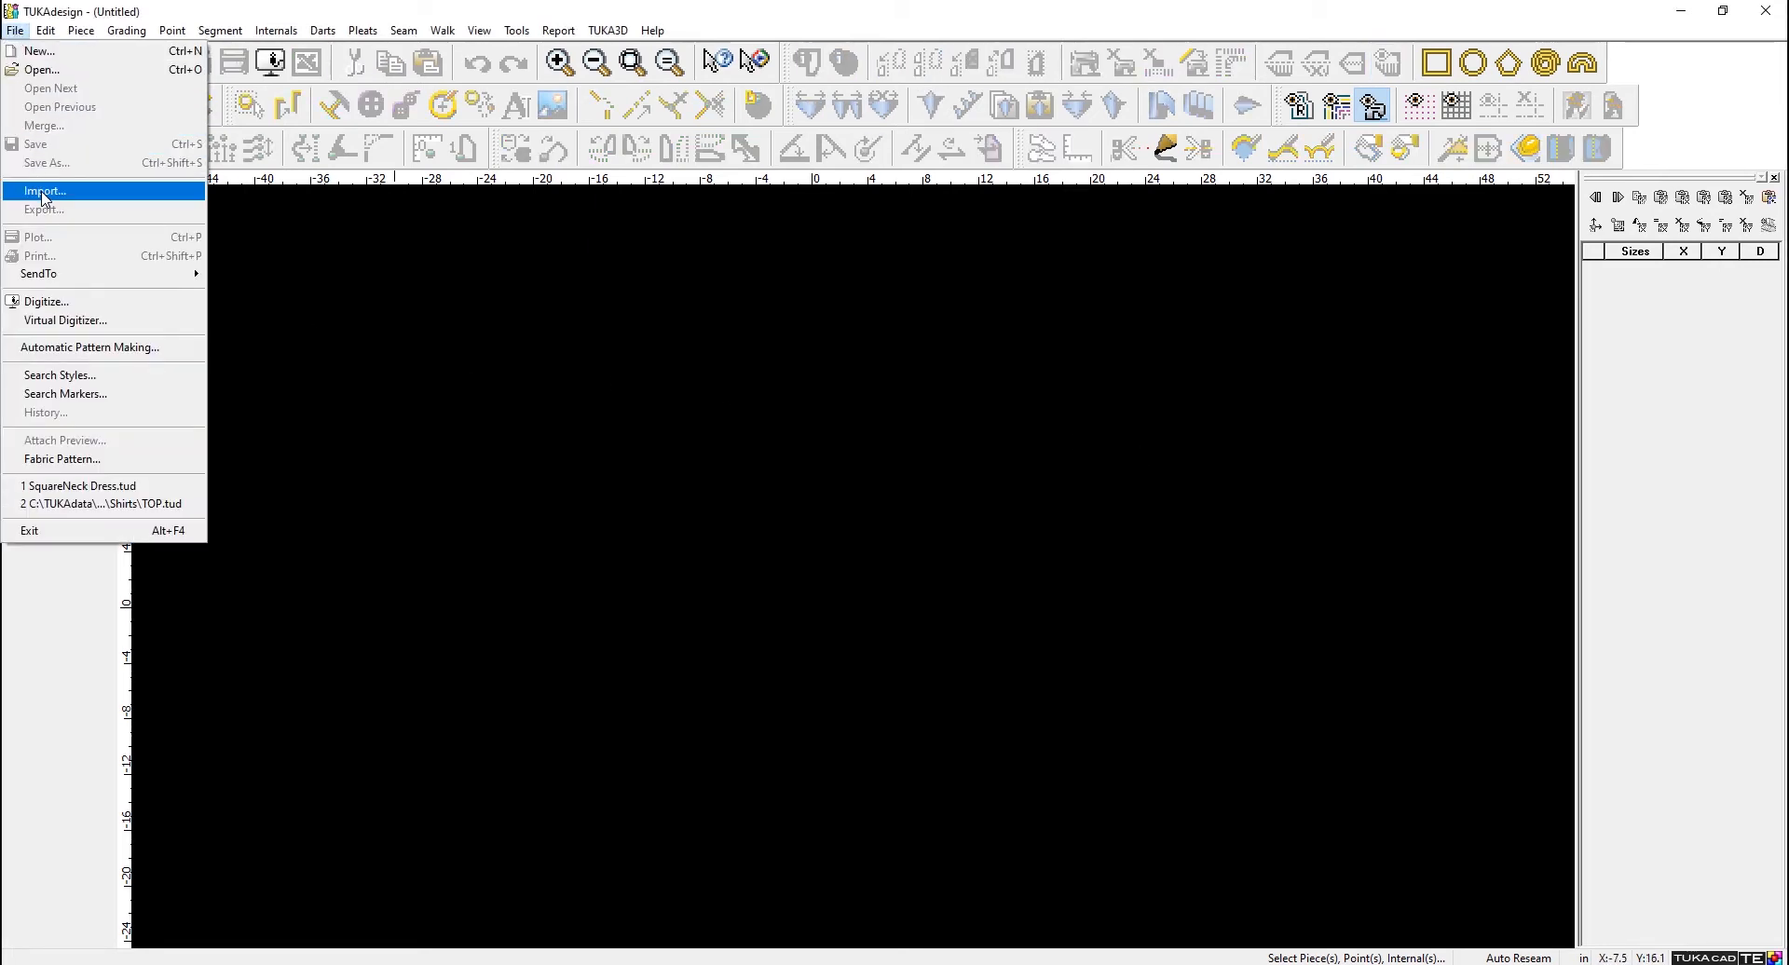
click(42, 191)
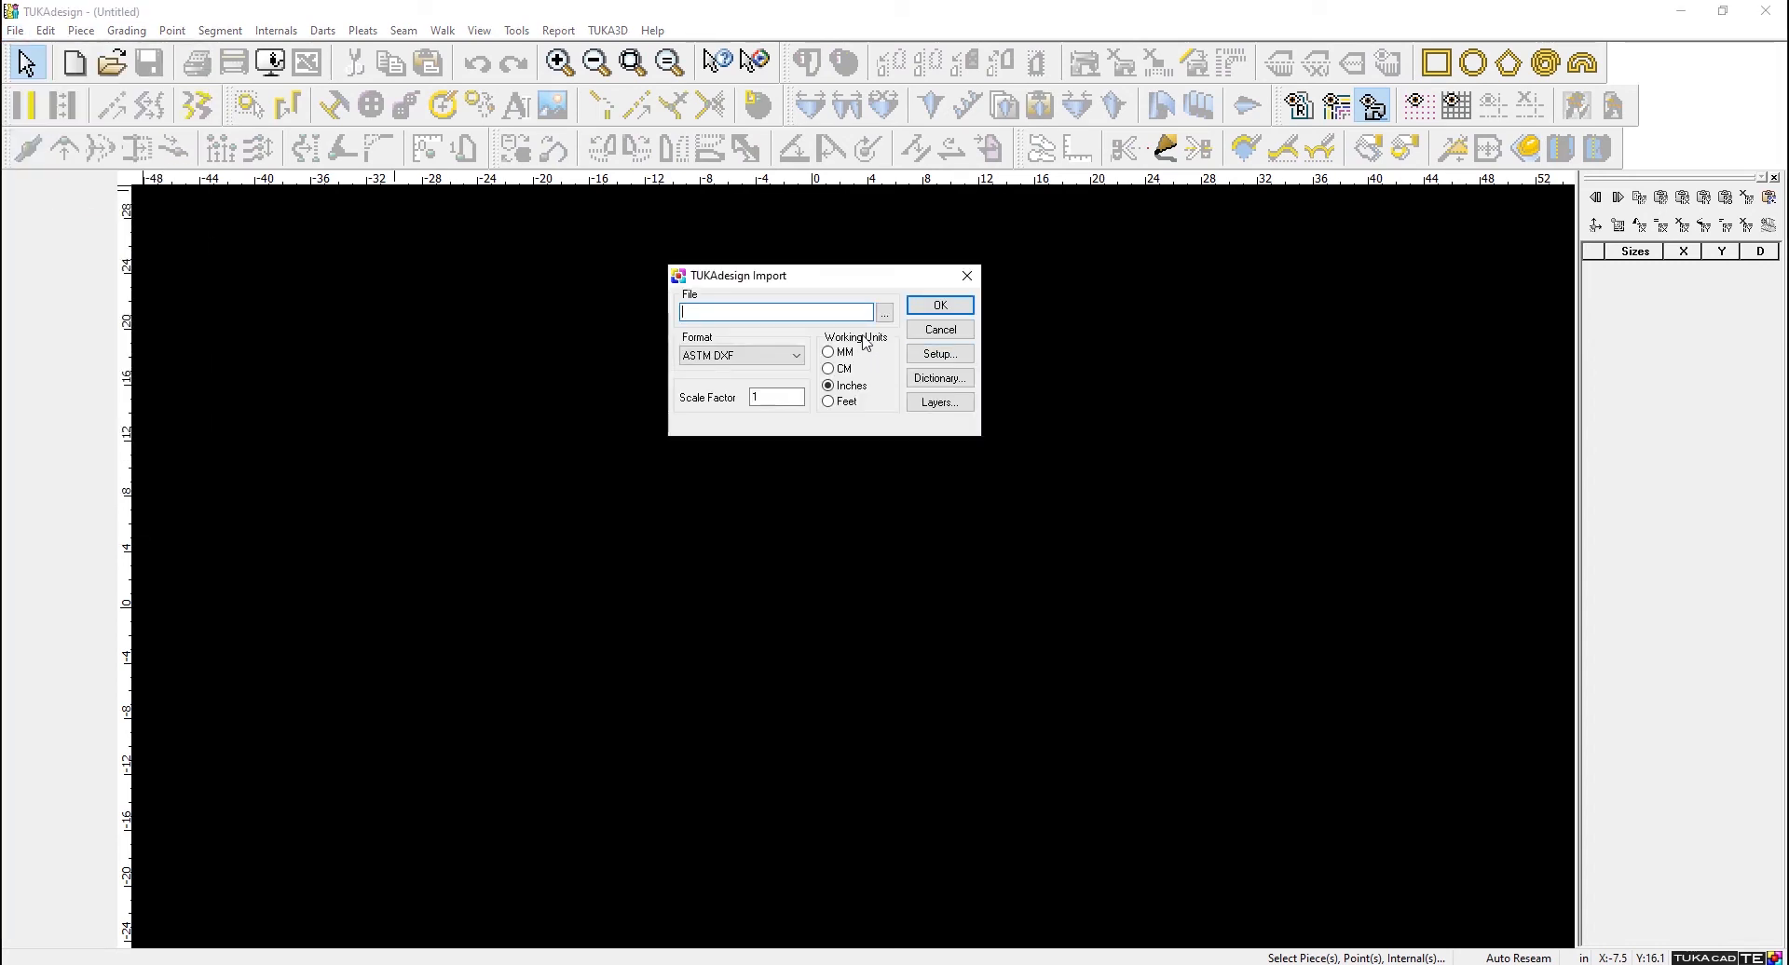
click(884, 315)
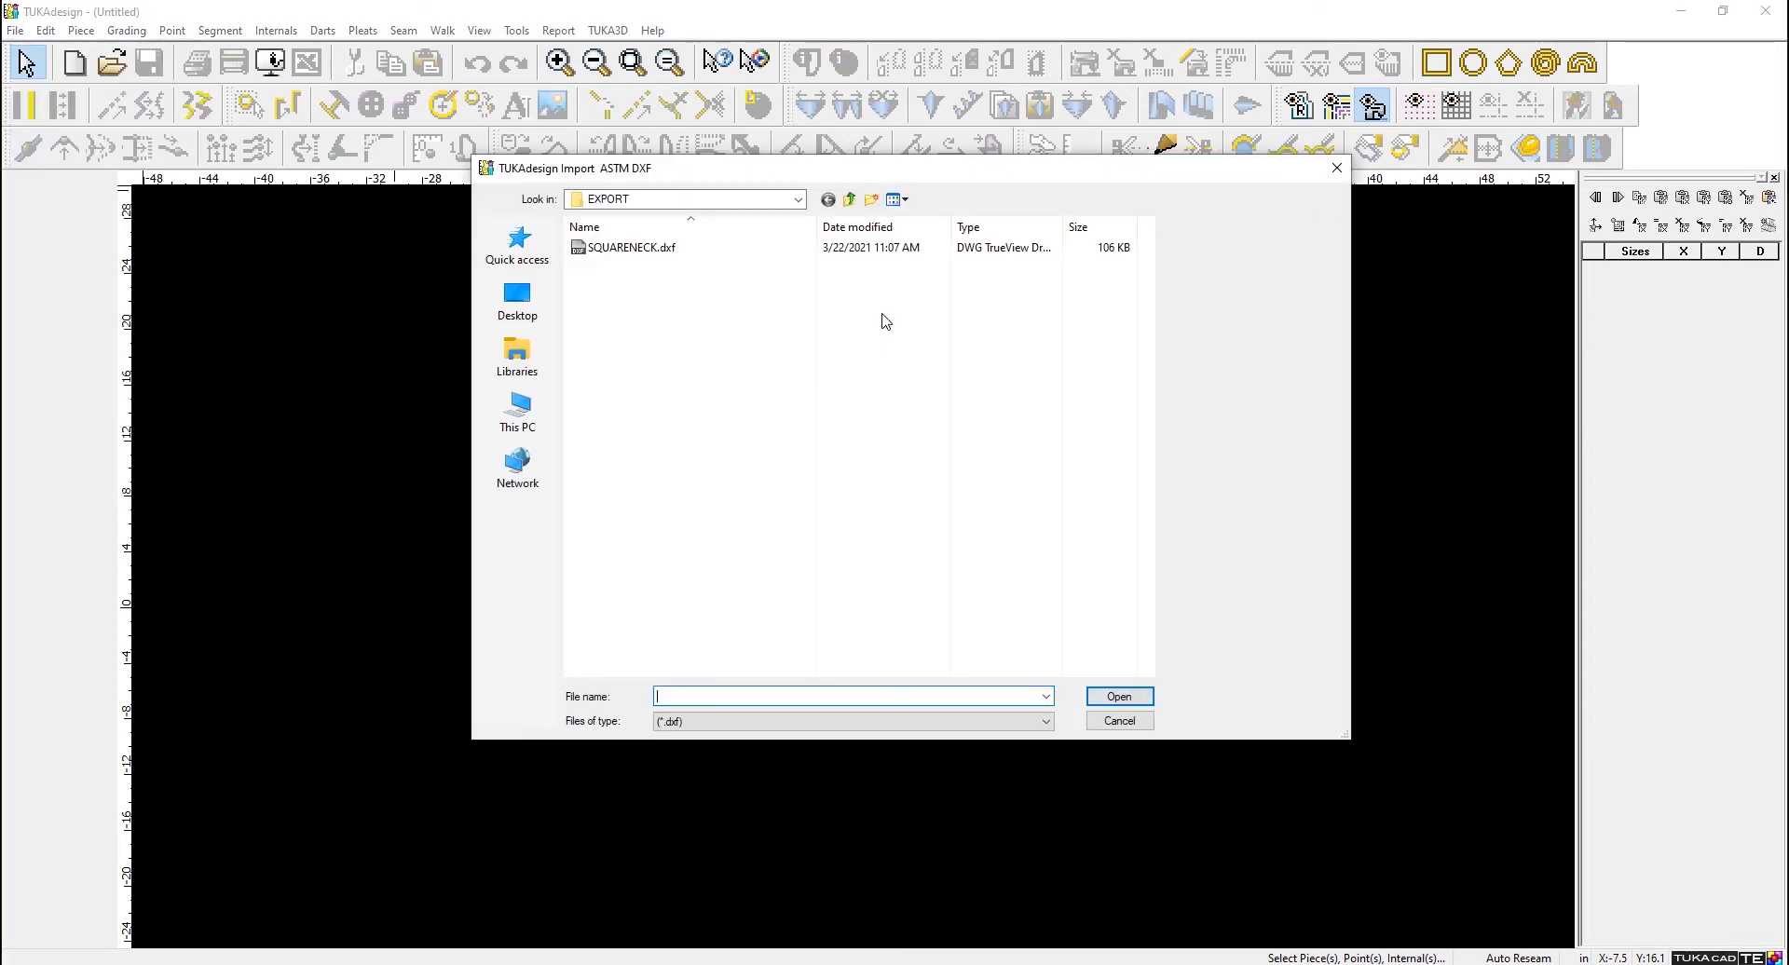
click(641, 248)
click(1119, 697)
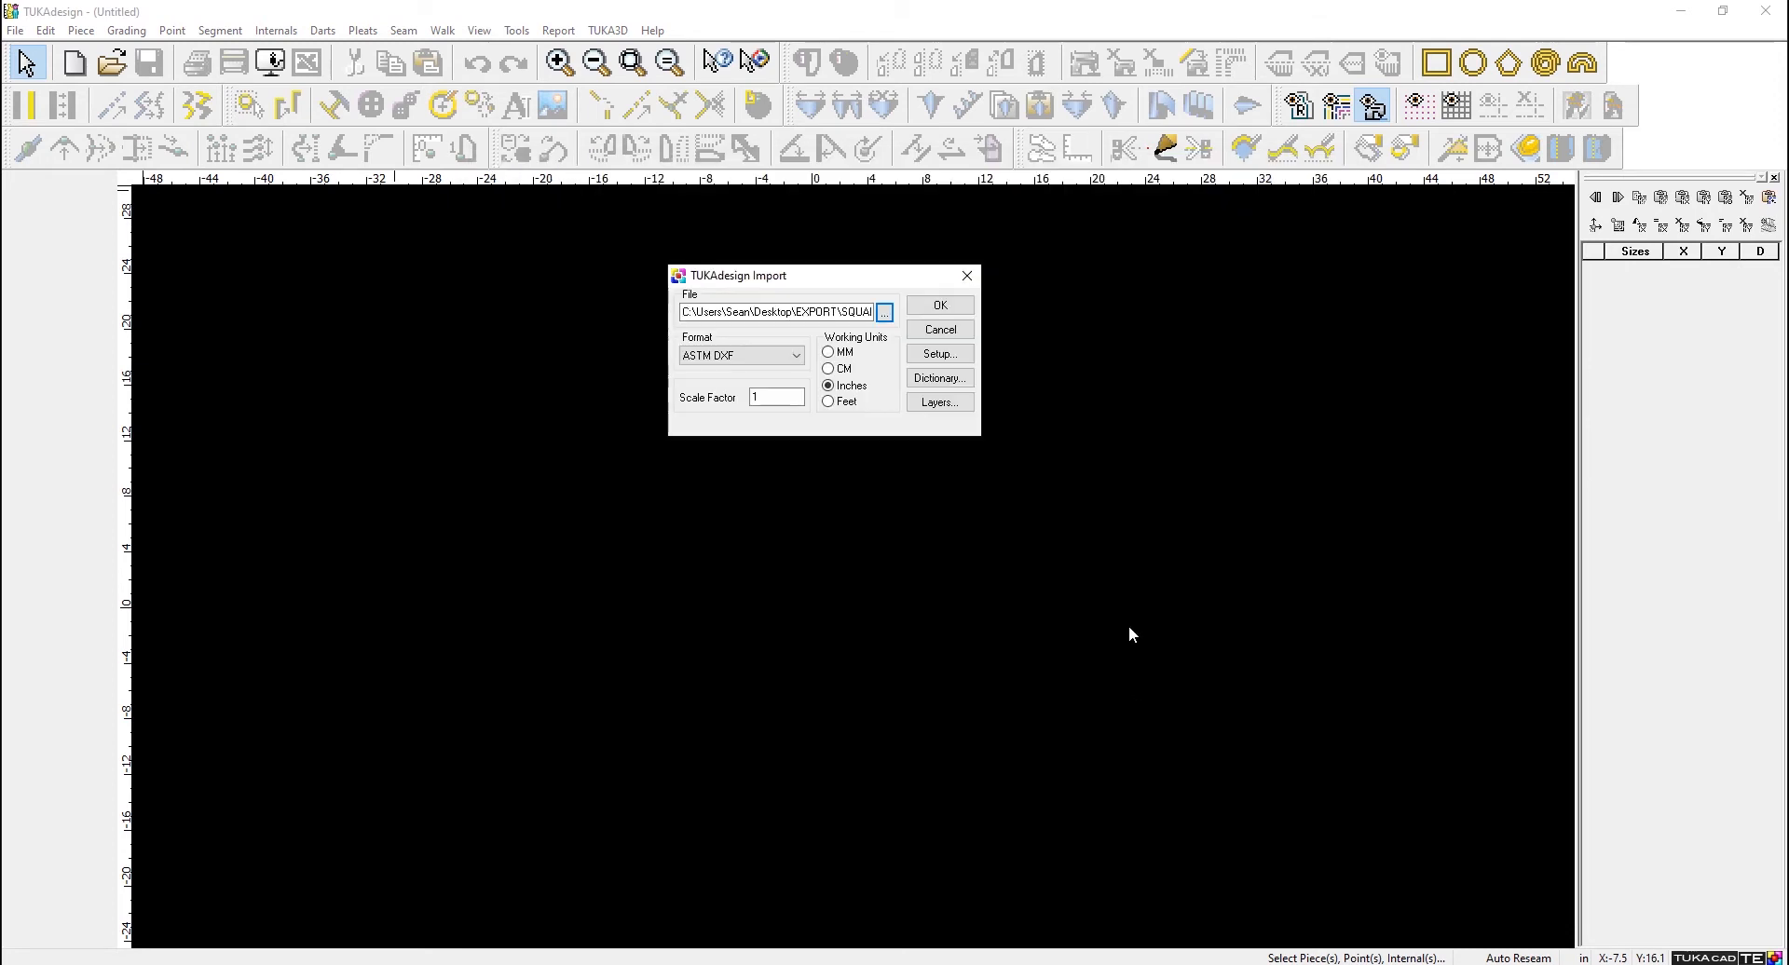
click(940, 304)
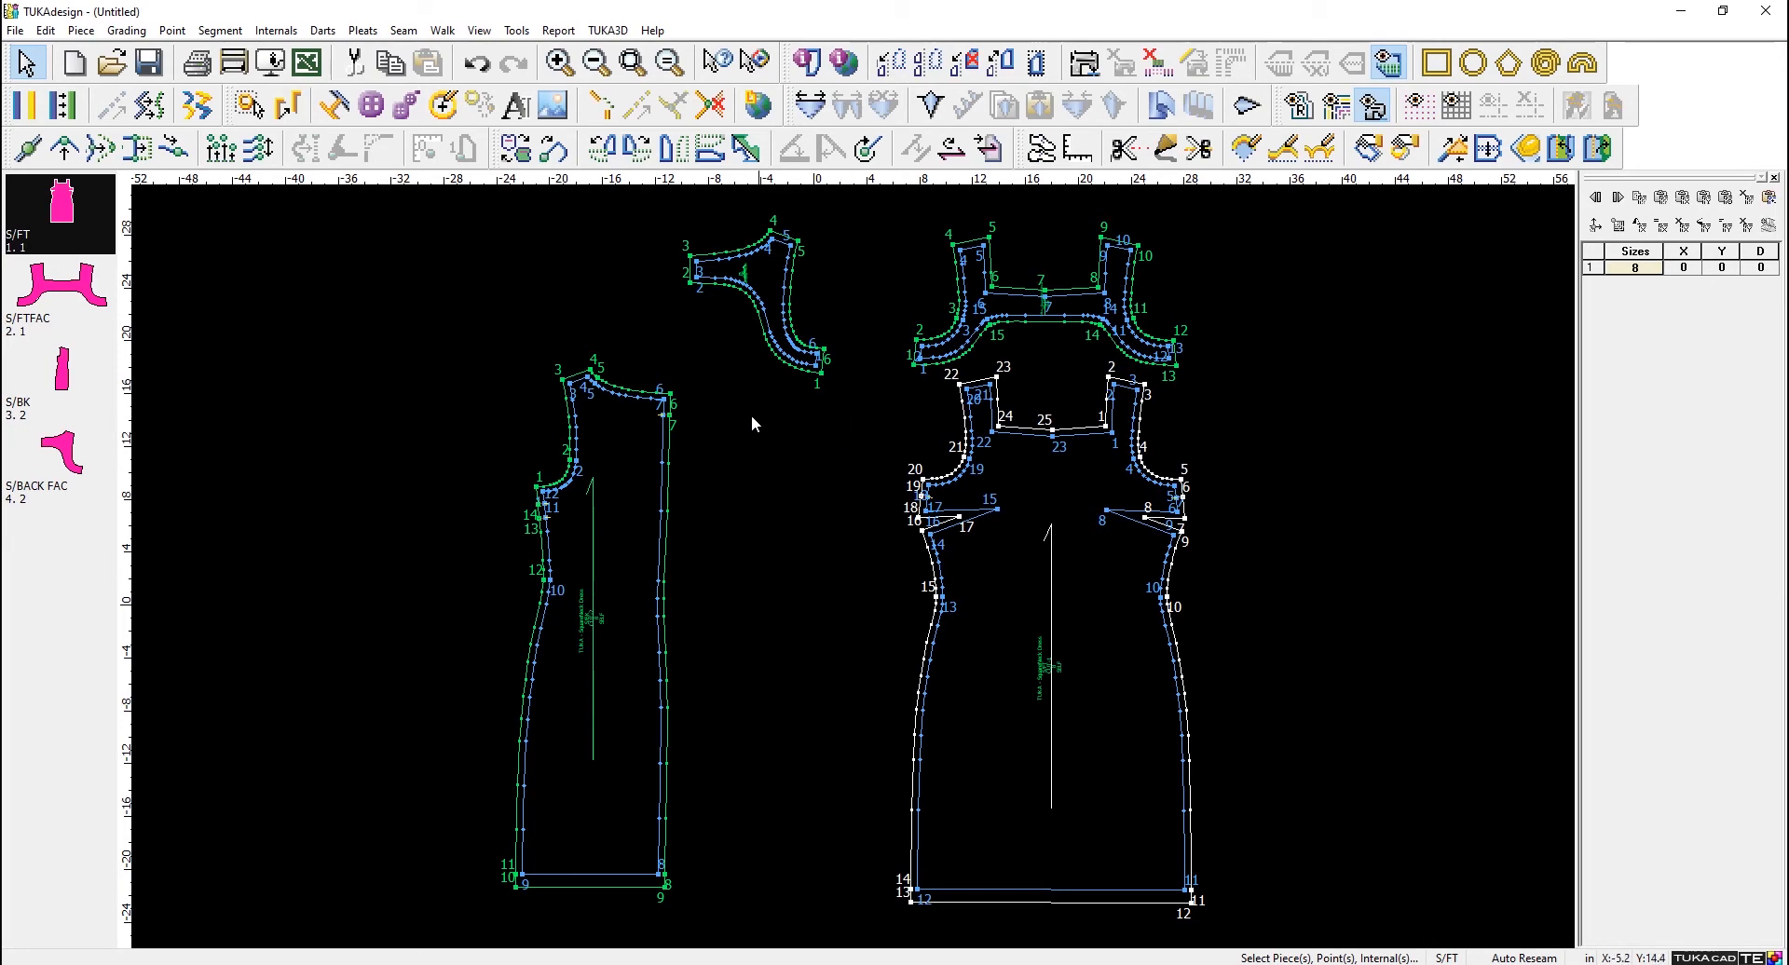
- Inspect the imported S/BK piece up close and open the contour information of its inner sew line
scroll(671, 447, up, 3)
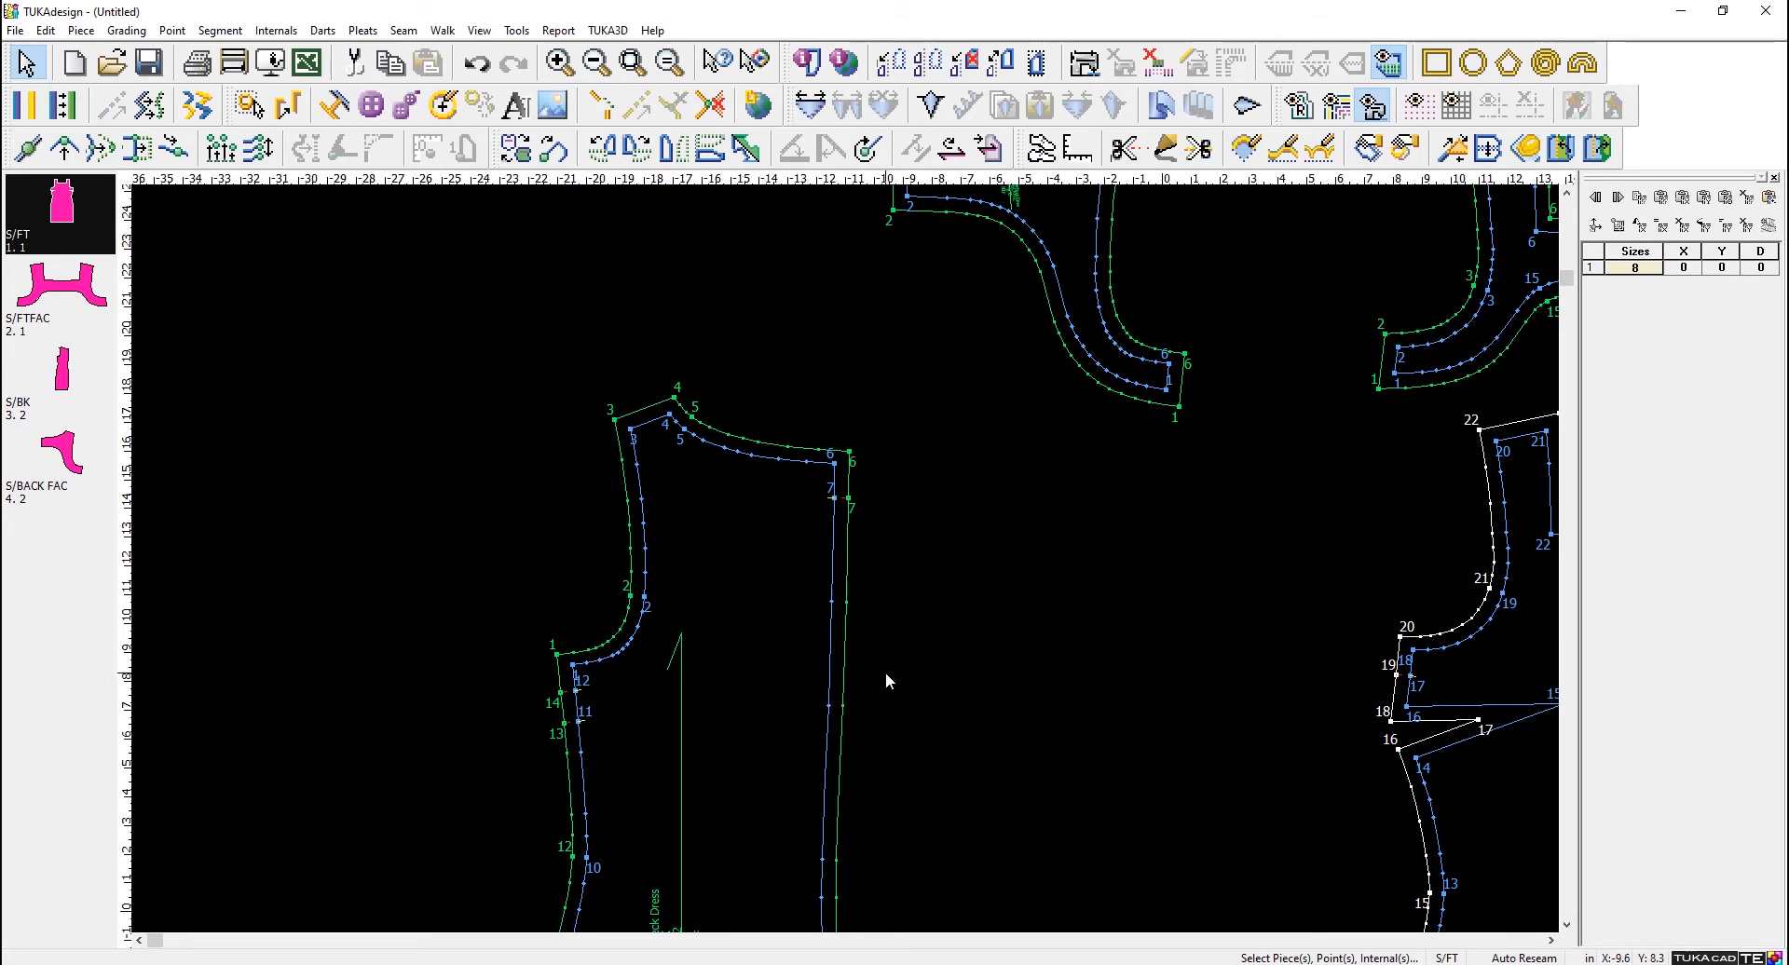
scroll(853, 566, down, 2)
scroll(852, 567, up, 1)
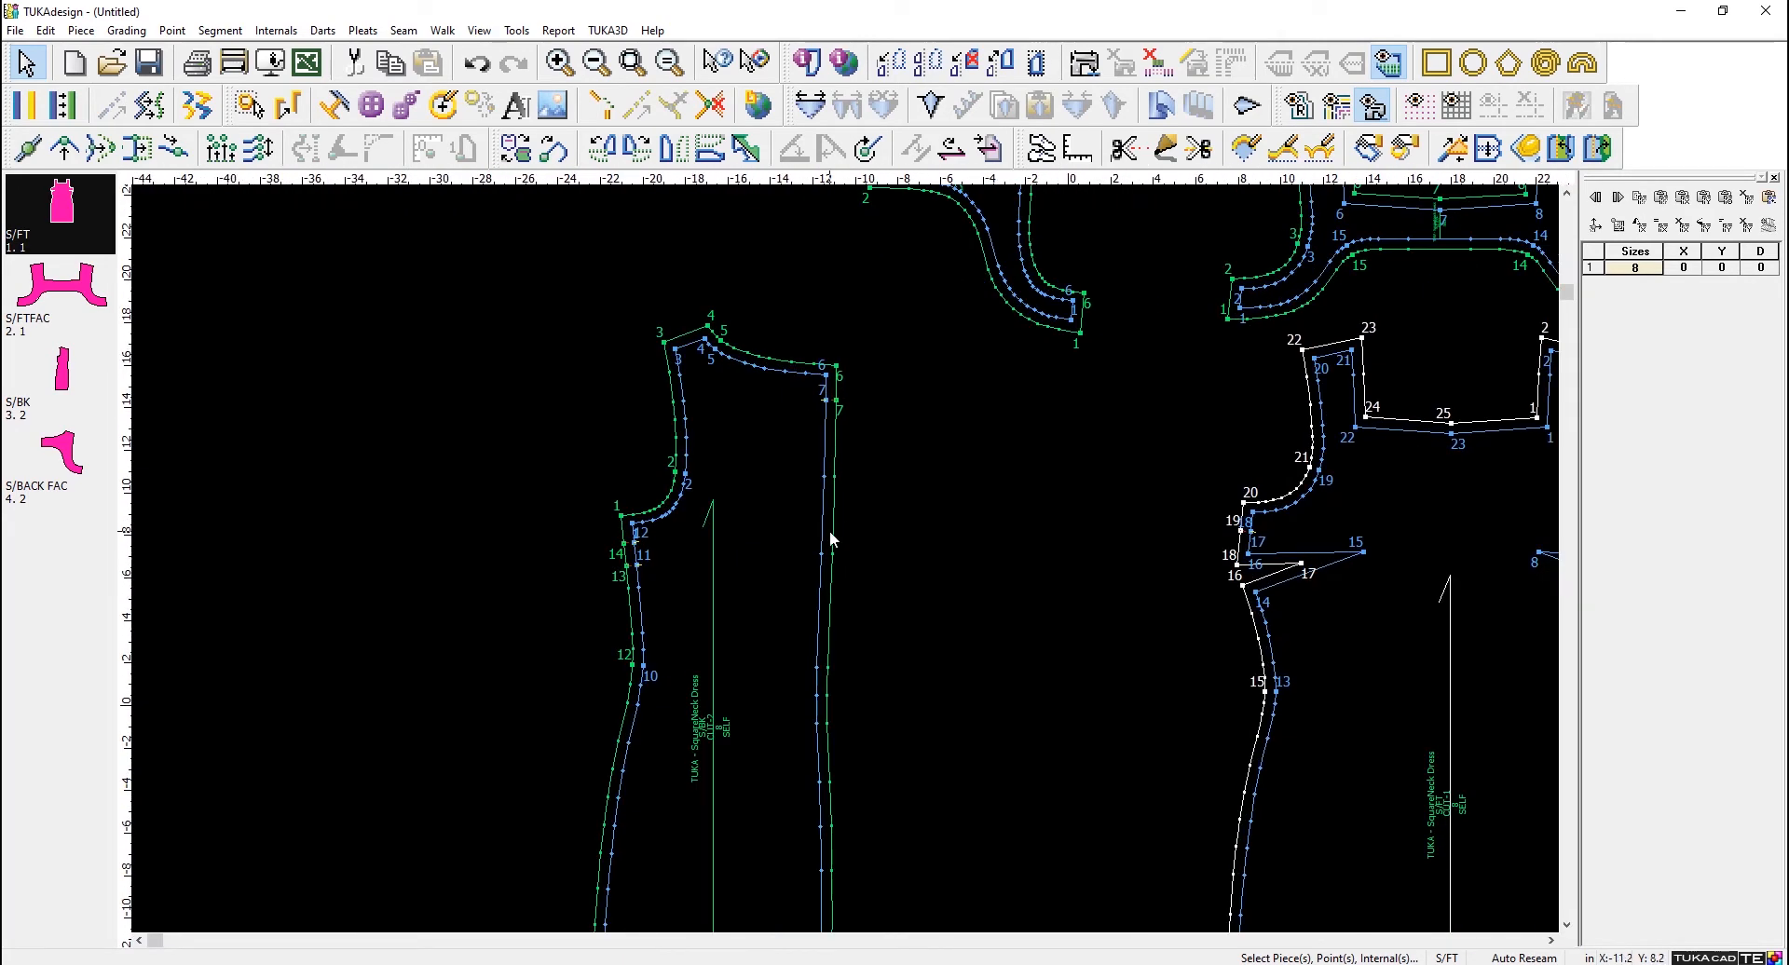
click(827, 443)
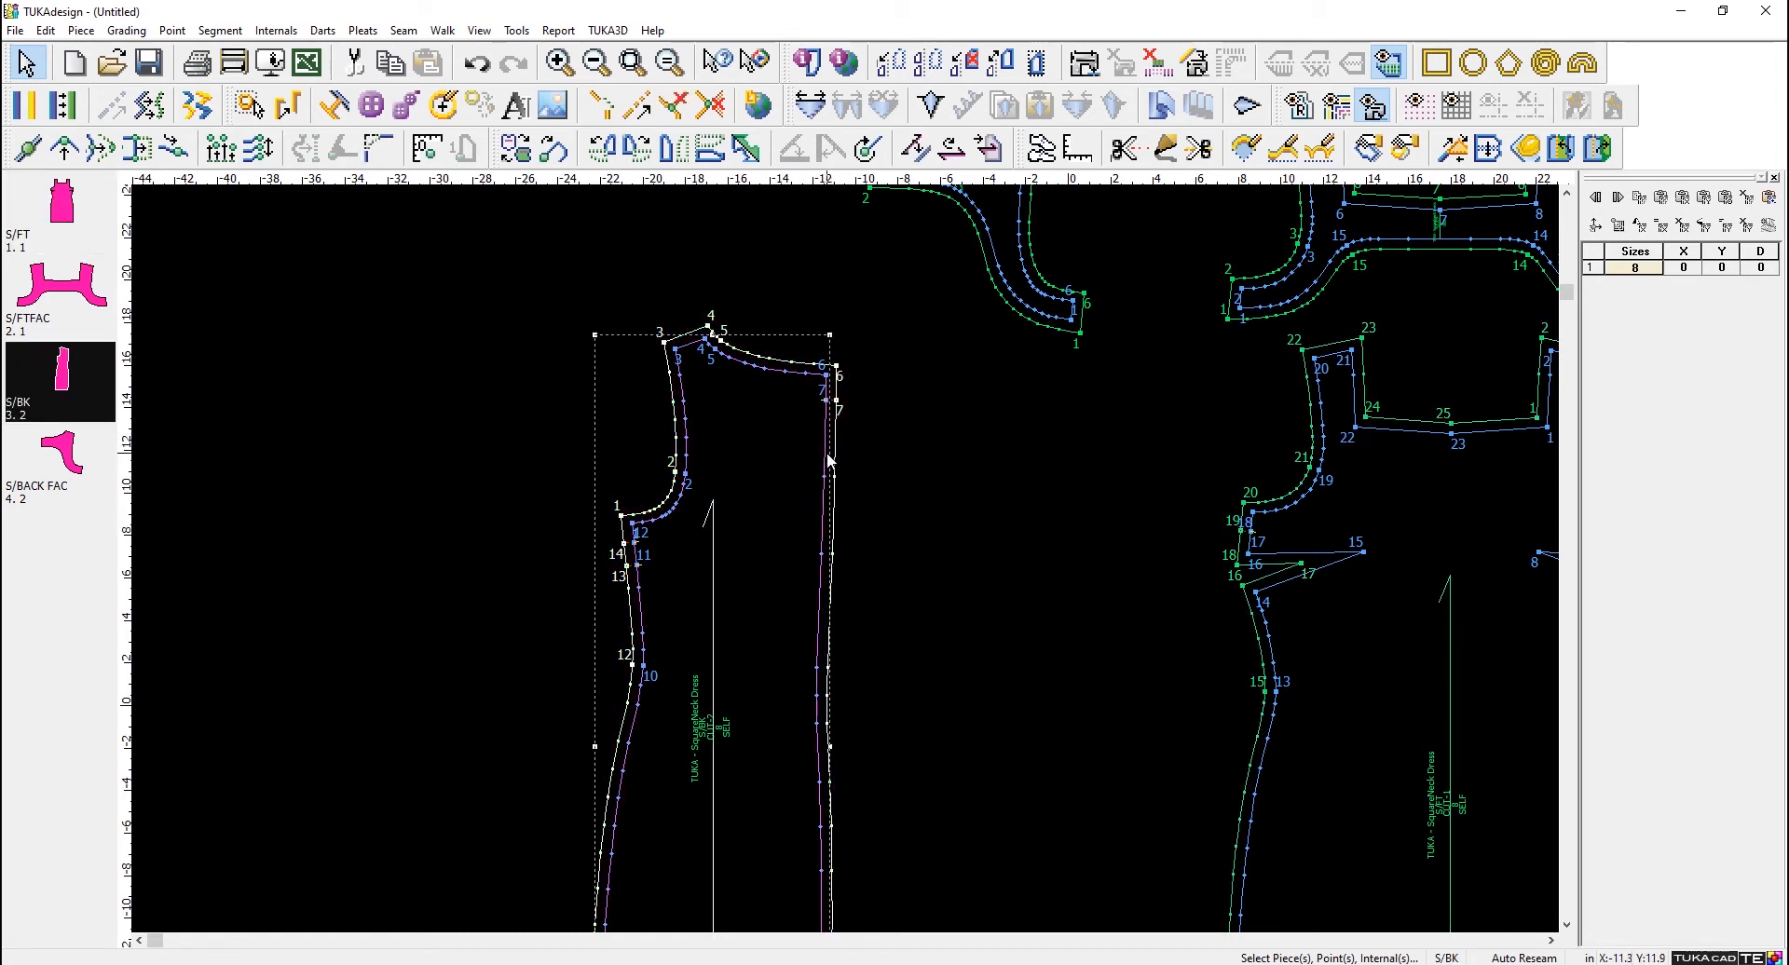
double_click(827, 458)
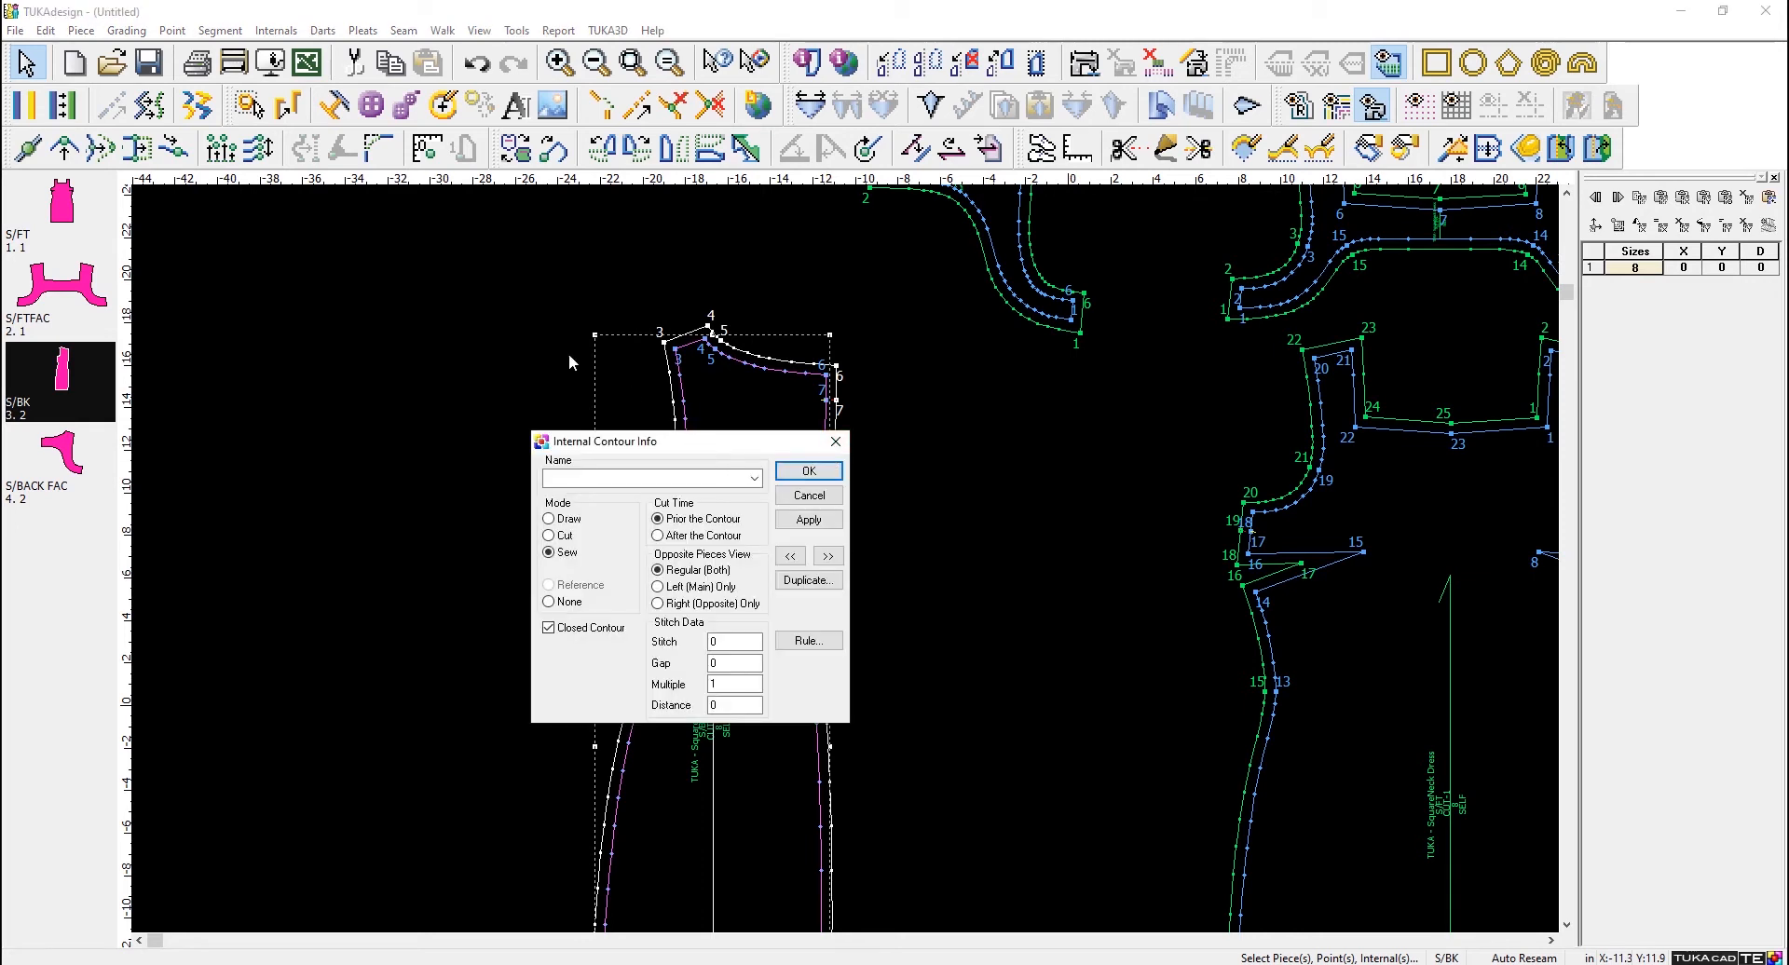
drag(615, 441, 293, 107)
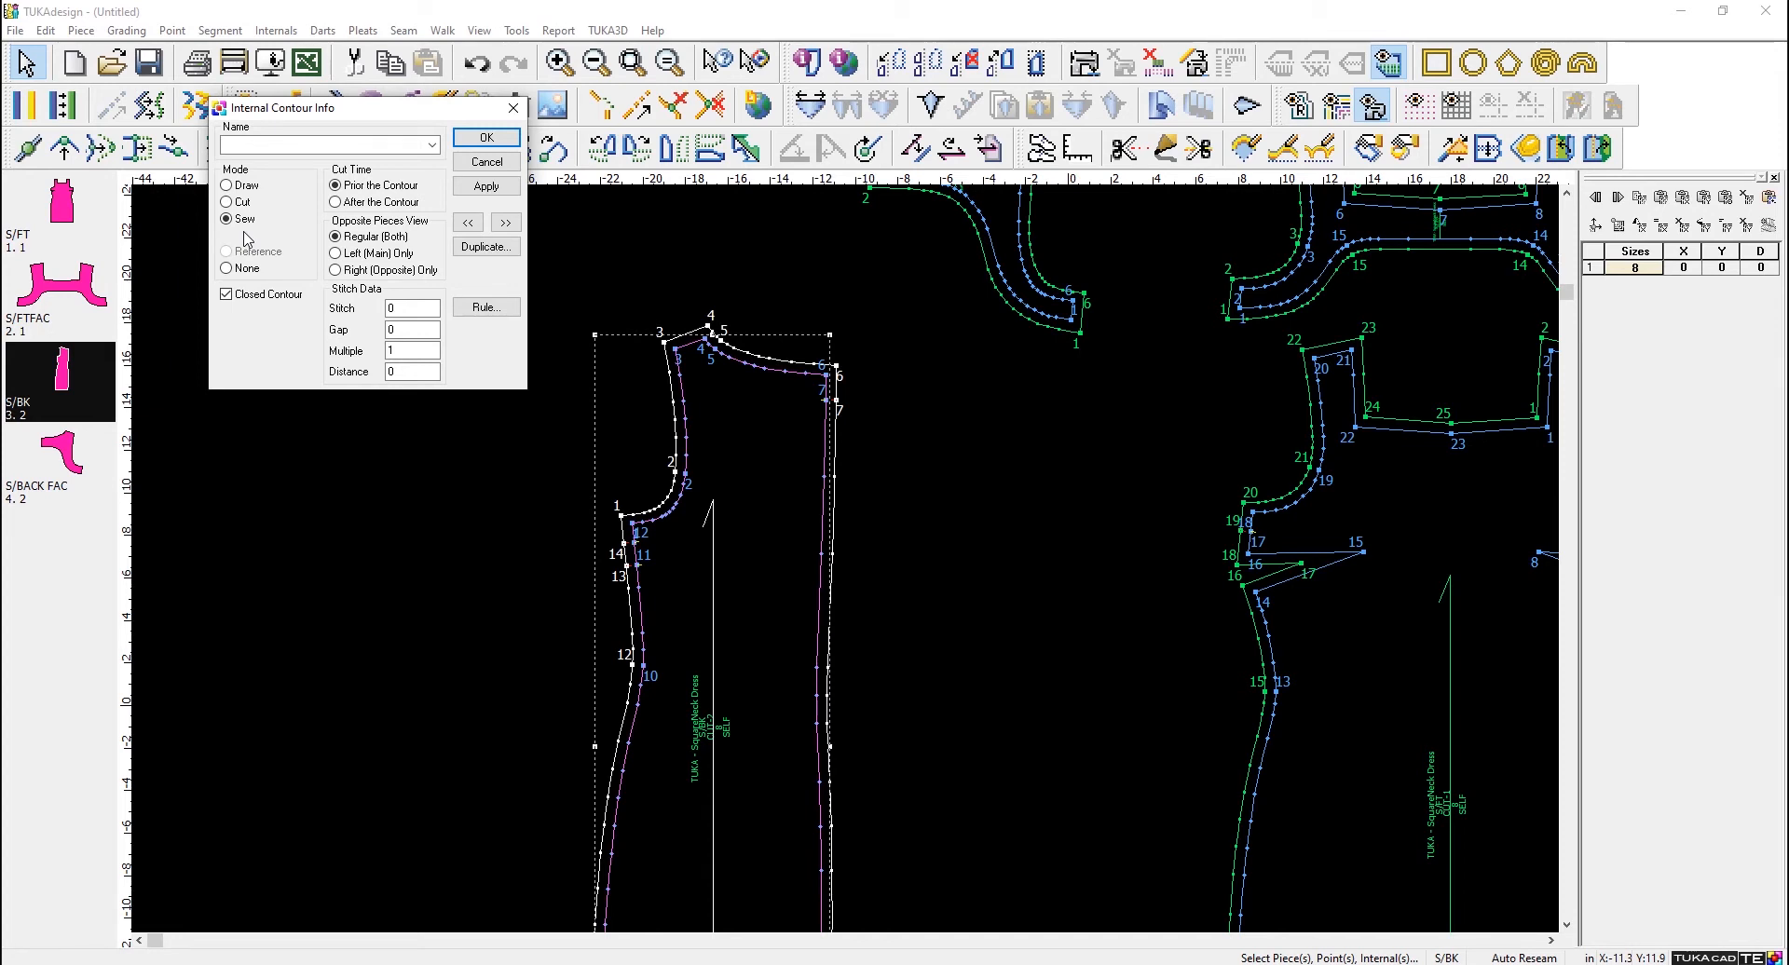
- Review the Draw, Cut and None modes for the S/BK piece's inner contour, and close the contour information
click(478, 164)
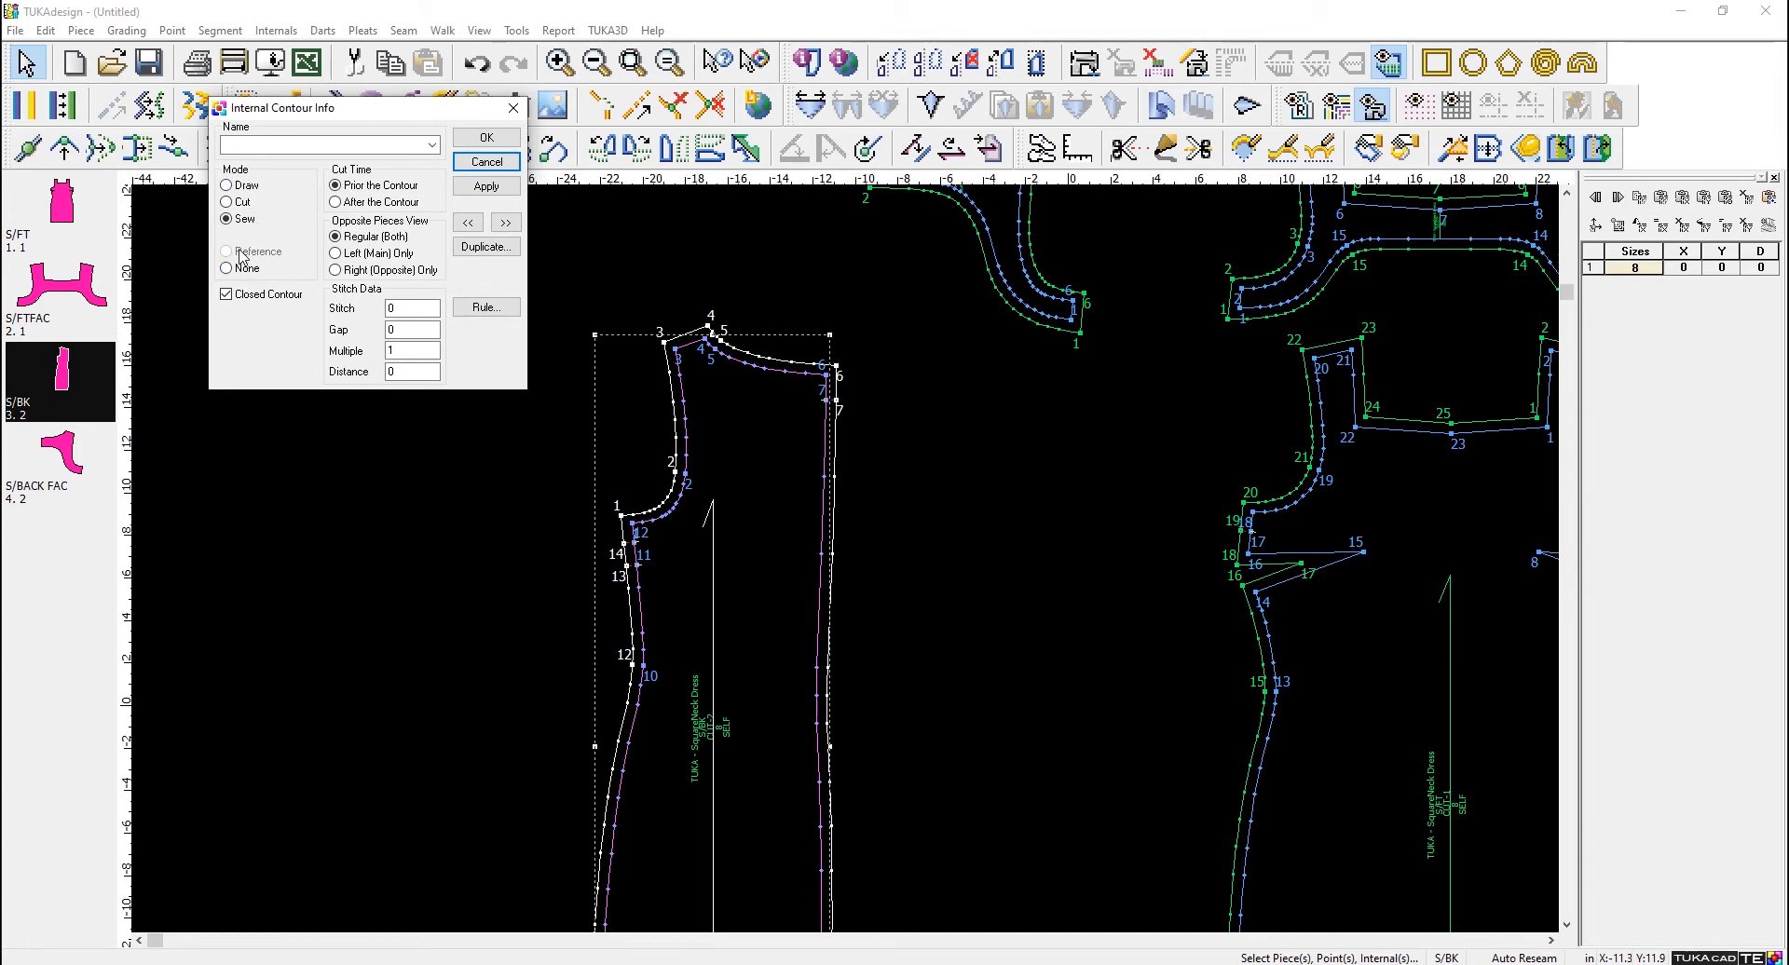
click(237, 189)
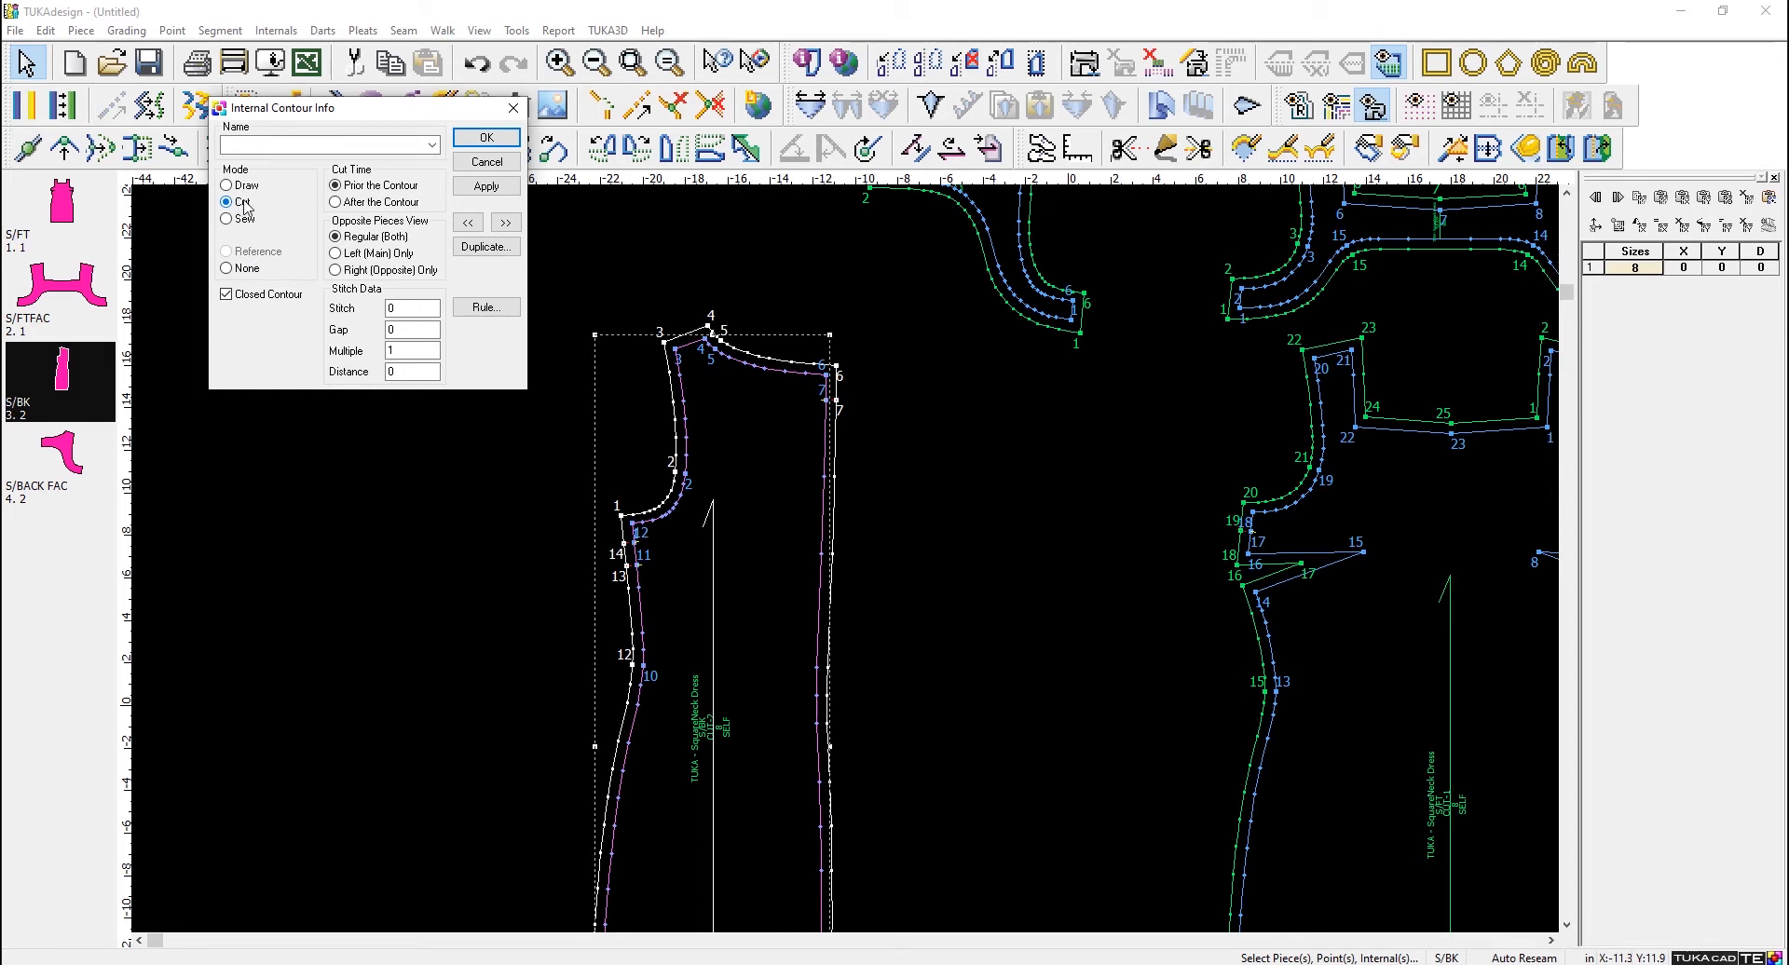
click(241, 186)
click(229, 268)
click(487, 137)
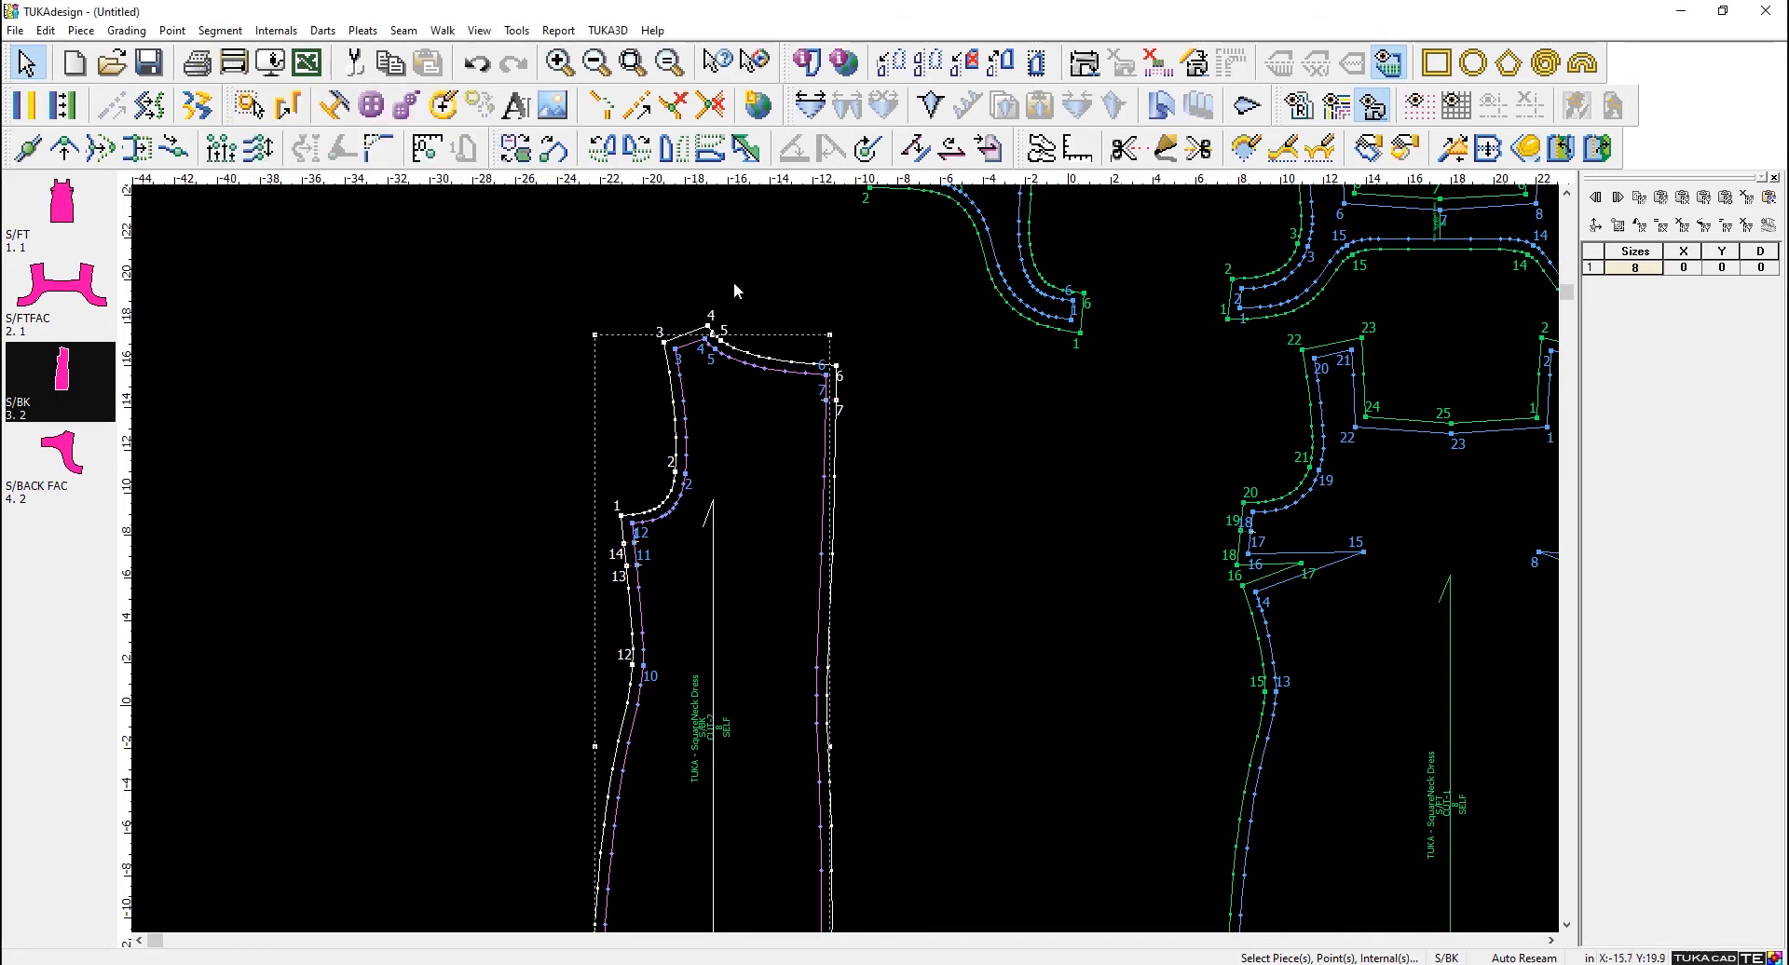
- Check the Auto Create Reference Block option with all the imported pieces in view
scroll(894, 375, down, 2)
scroll(944, 645, up, 1)
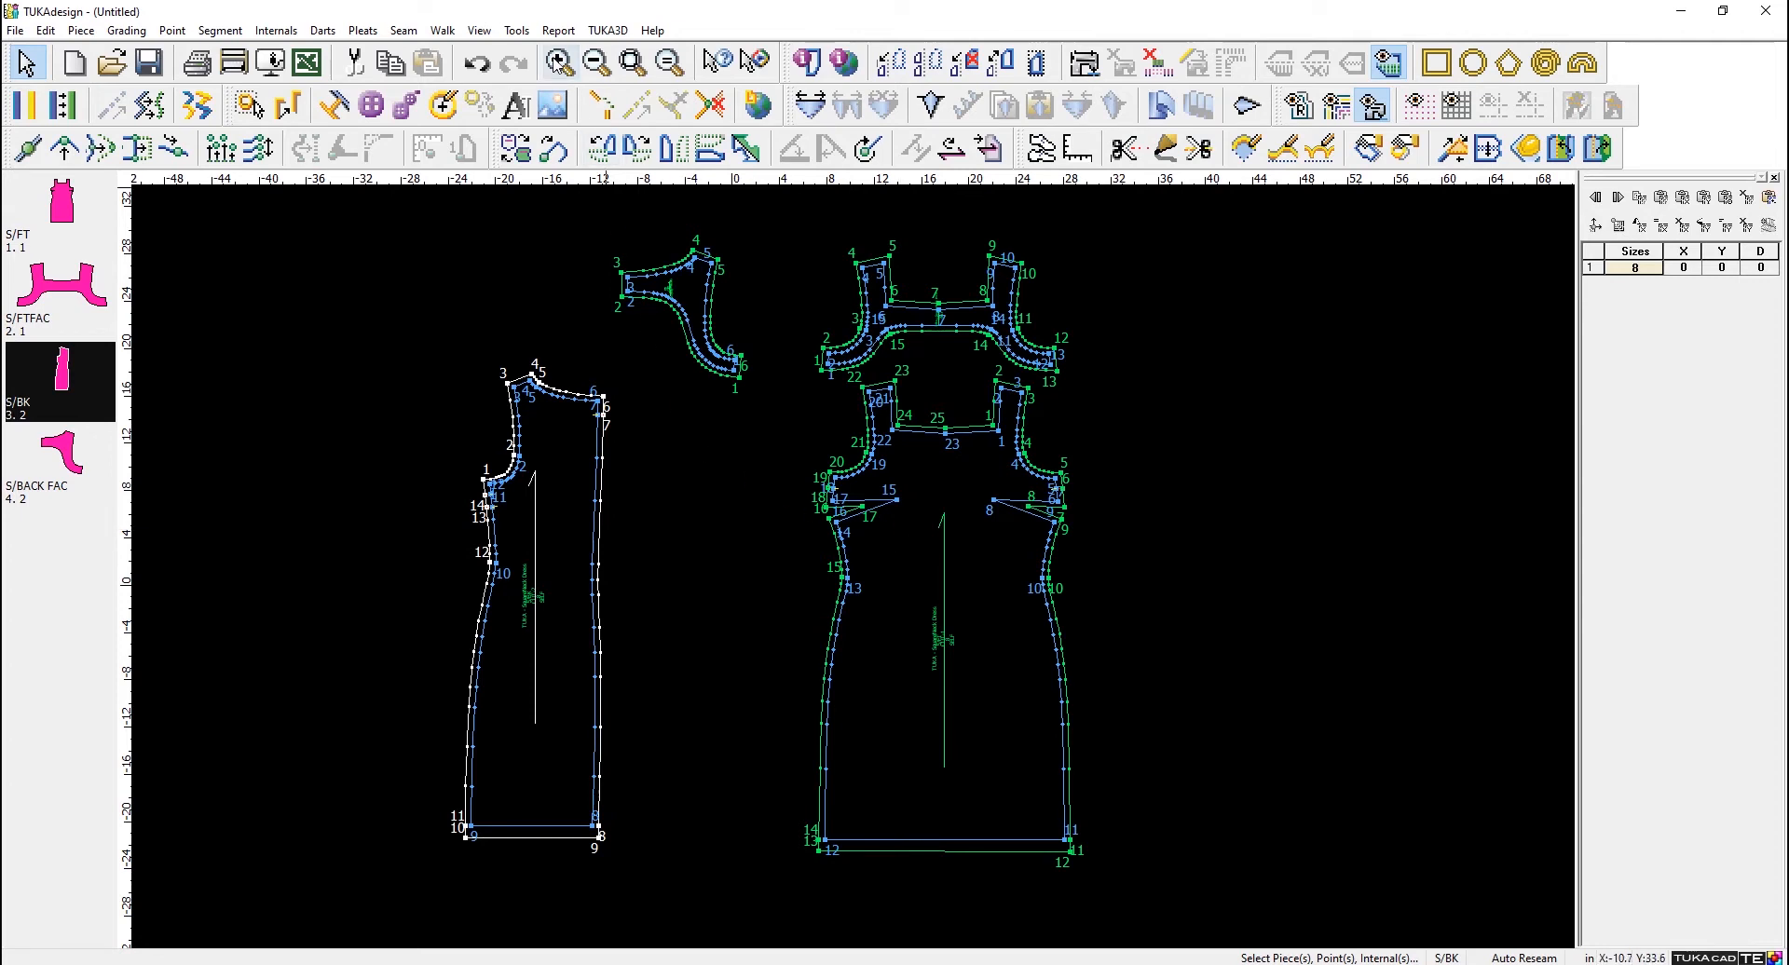
click(529, 35)
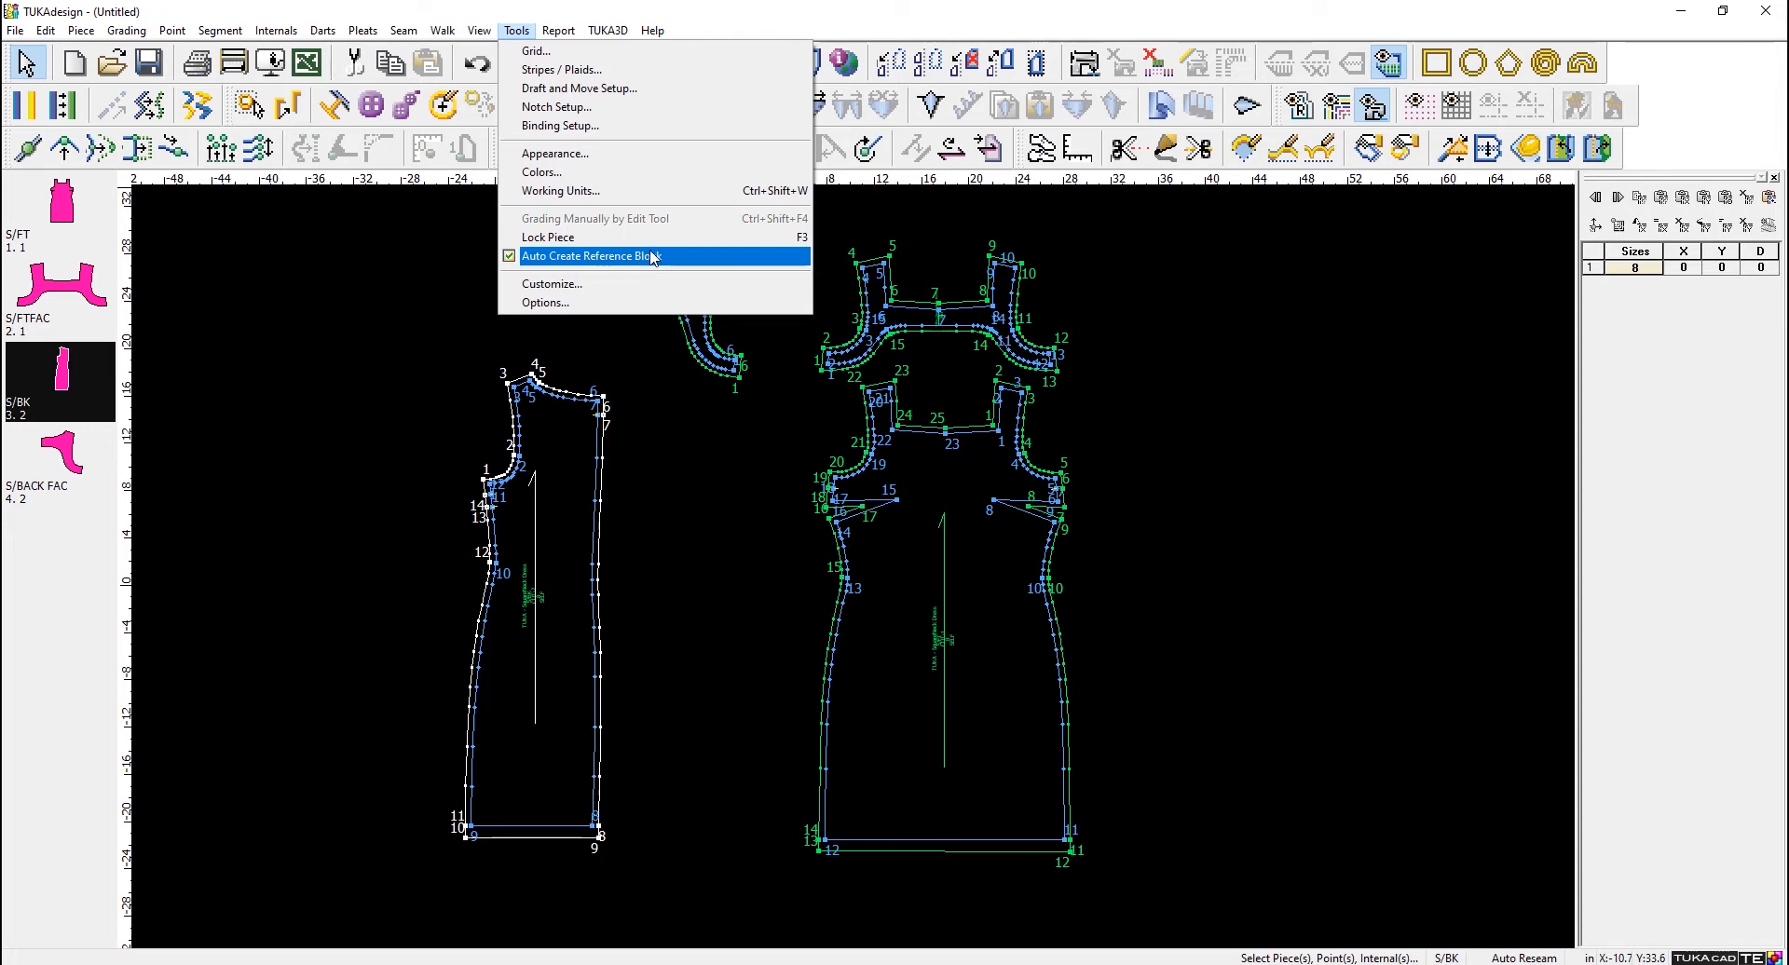
click(412, 276)
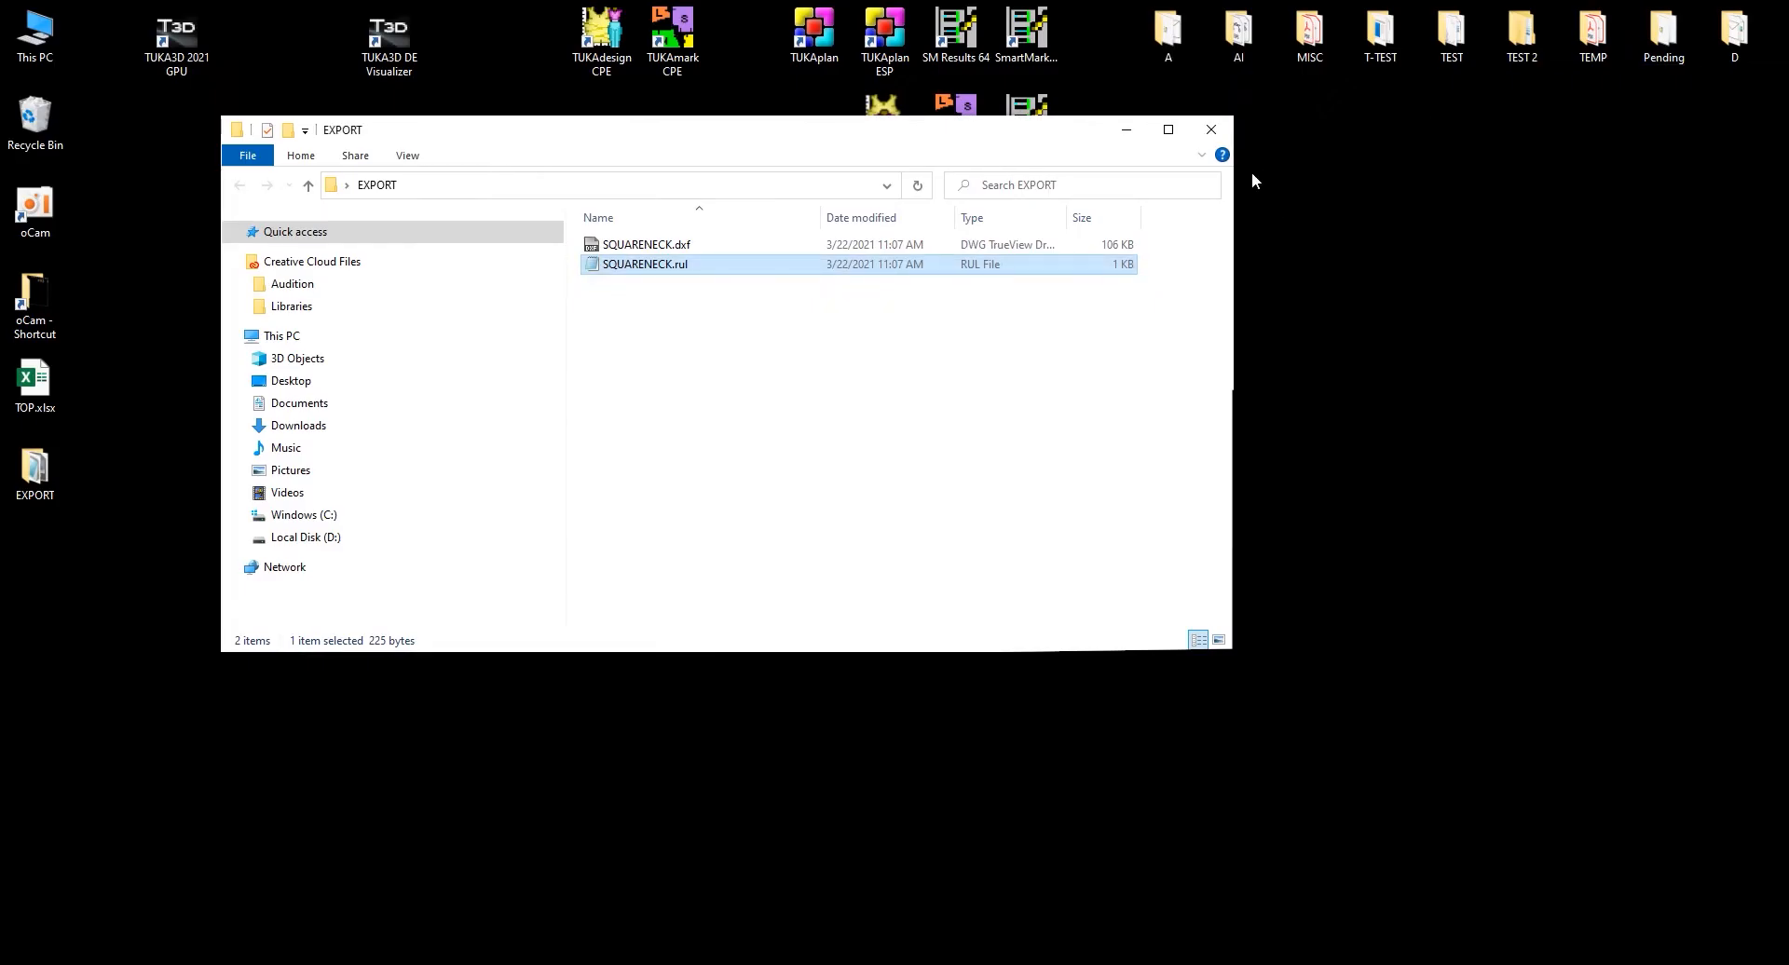
click(1126, 130)
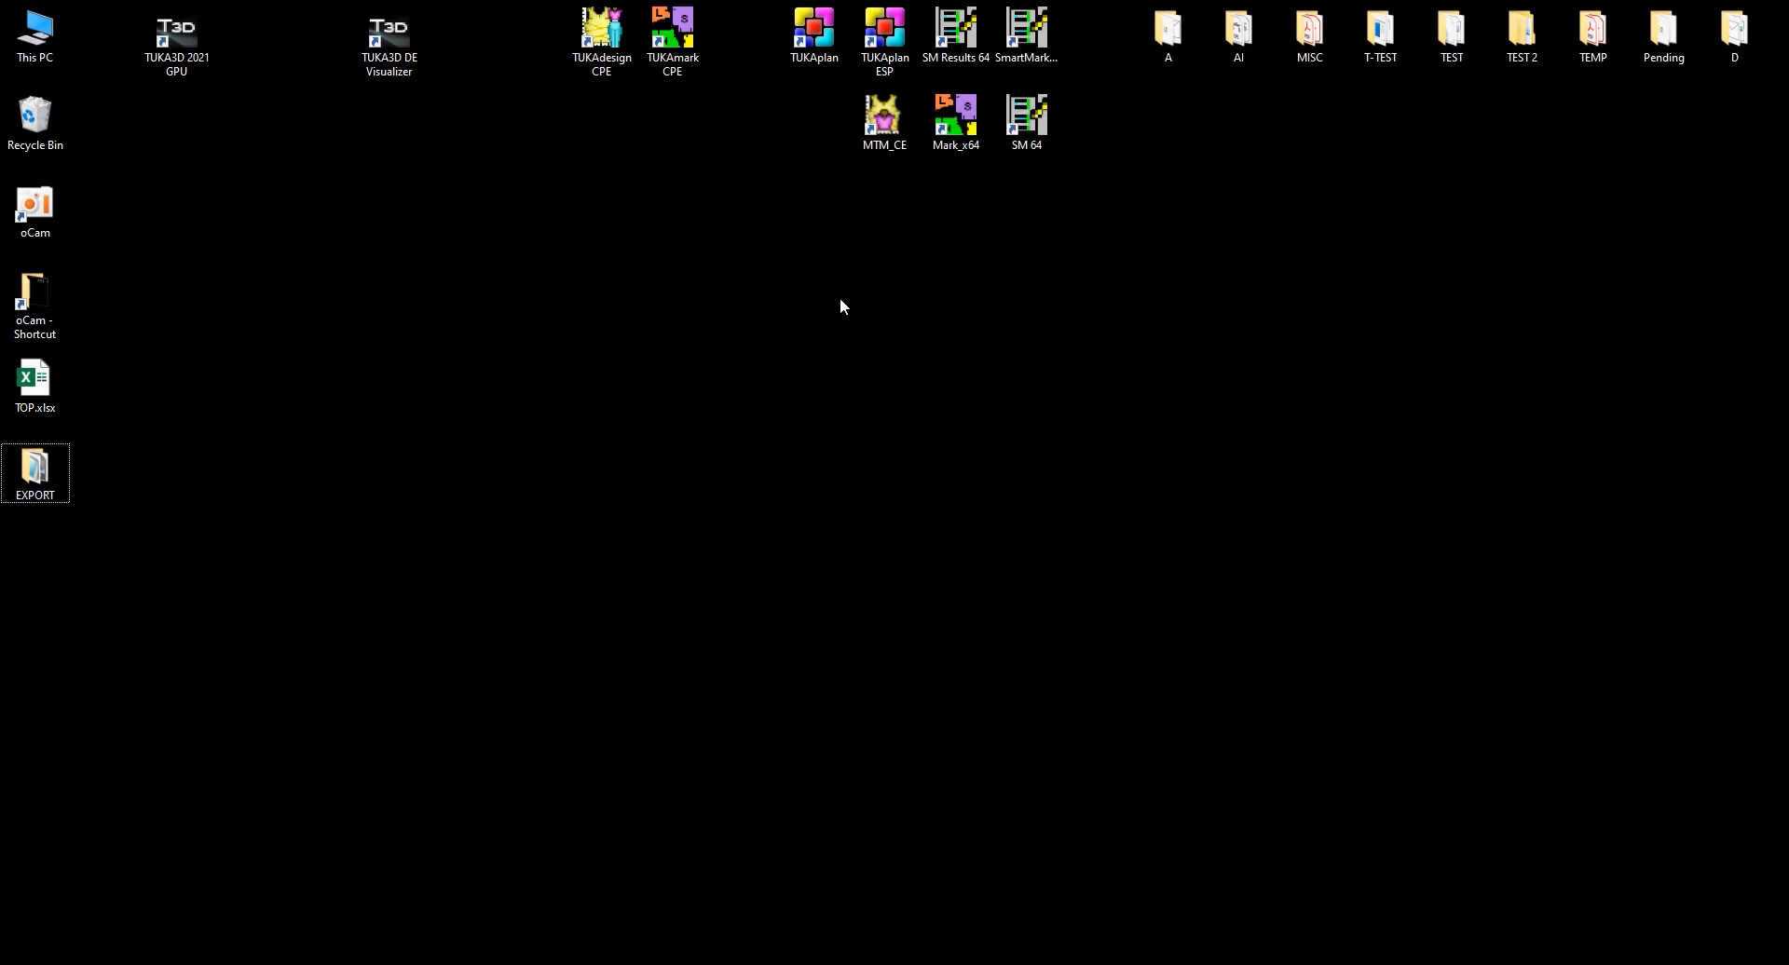
key(ctrl+a)
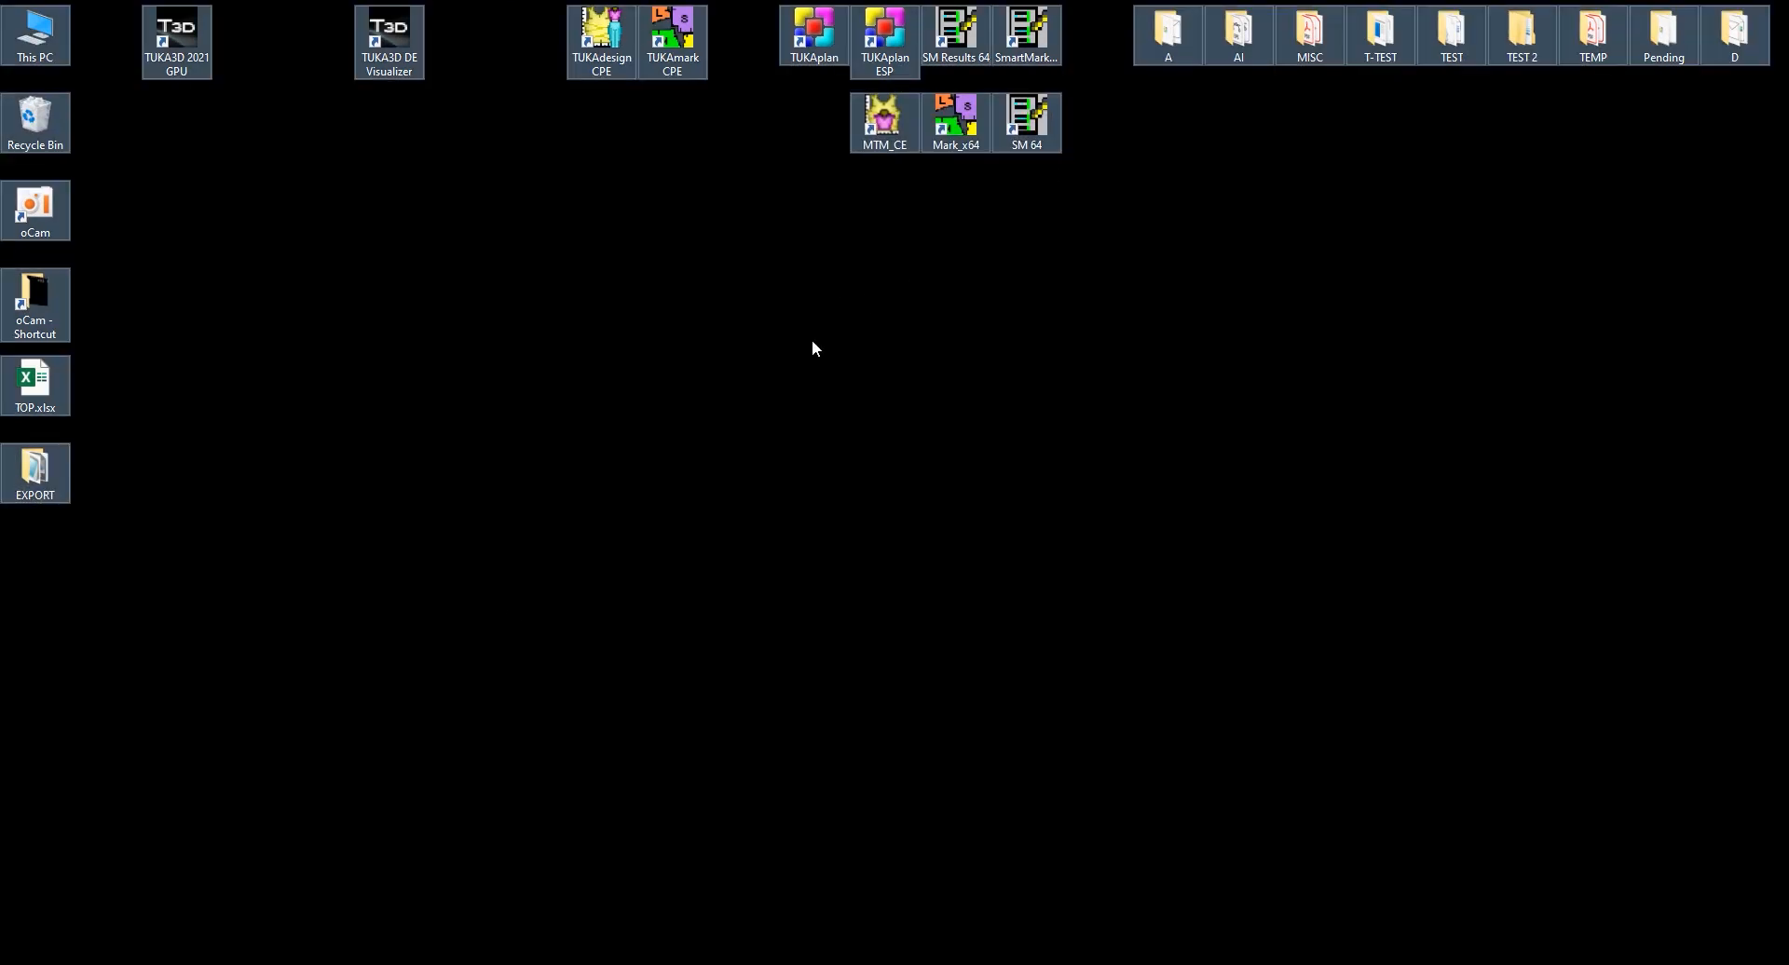
click(238, 964)
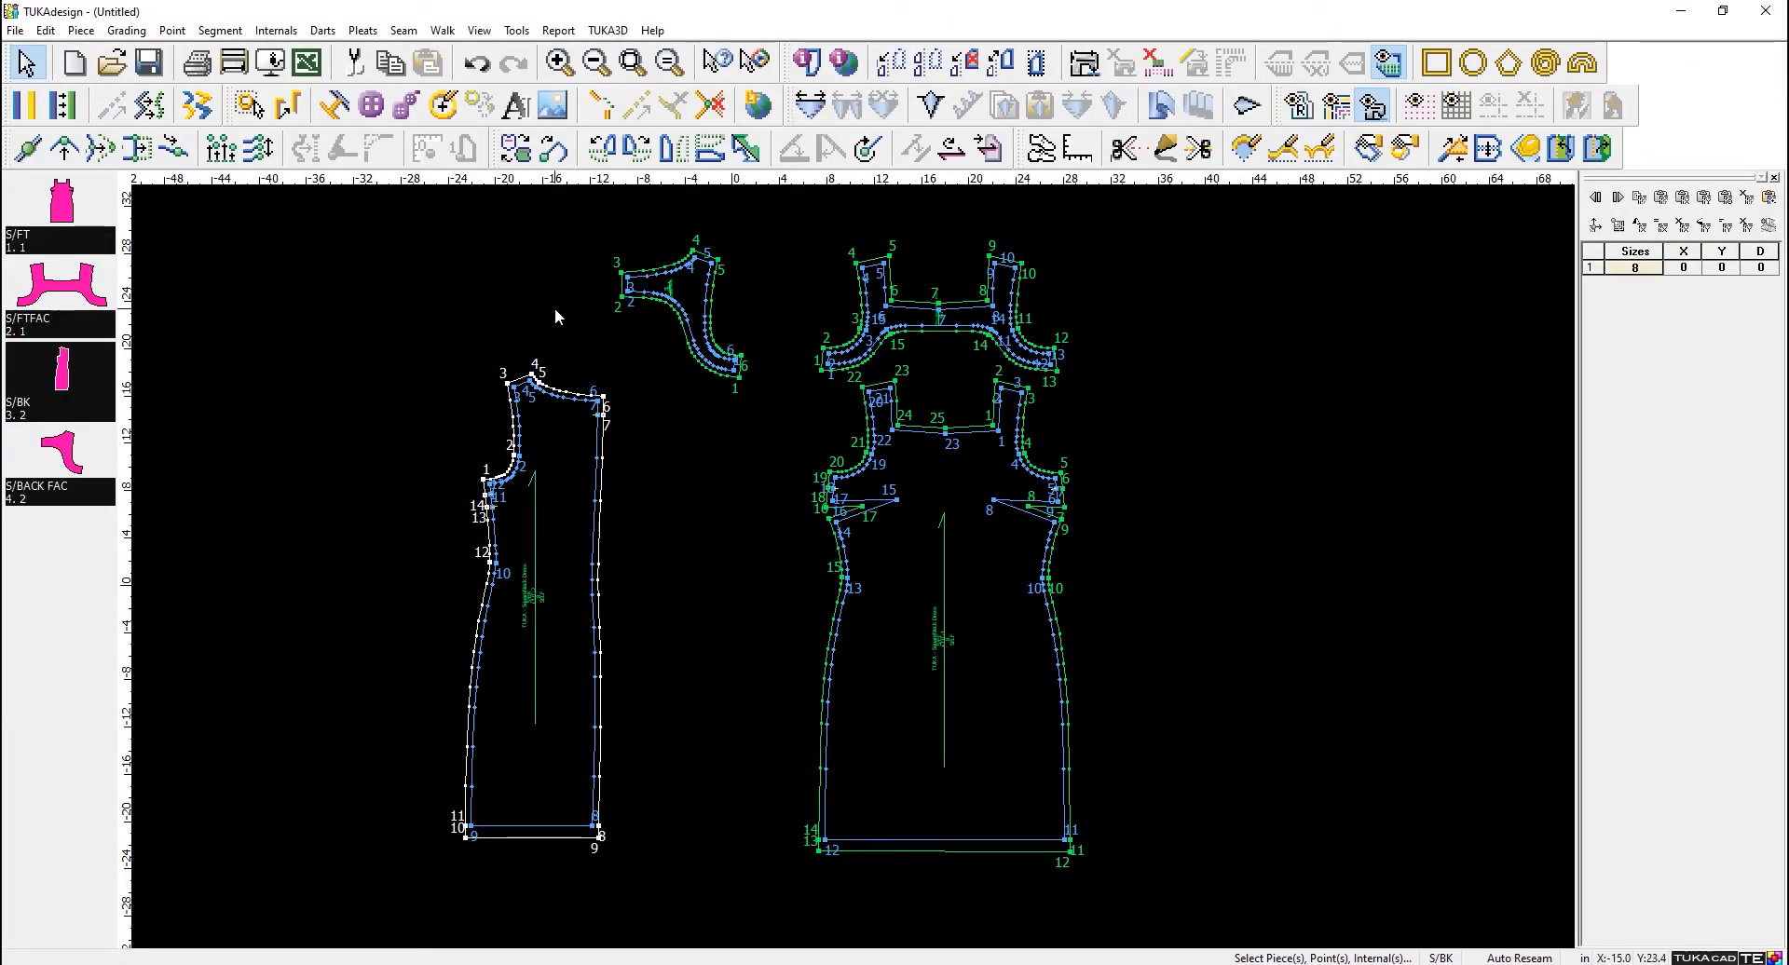
- Select all four imported pieces and run Points Cleanup on them
click(173, 30)
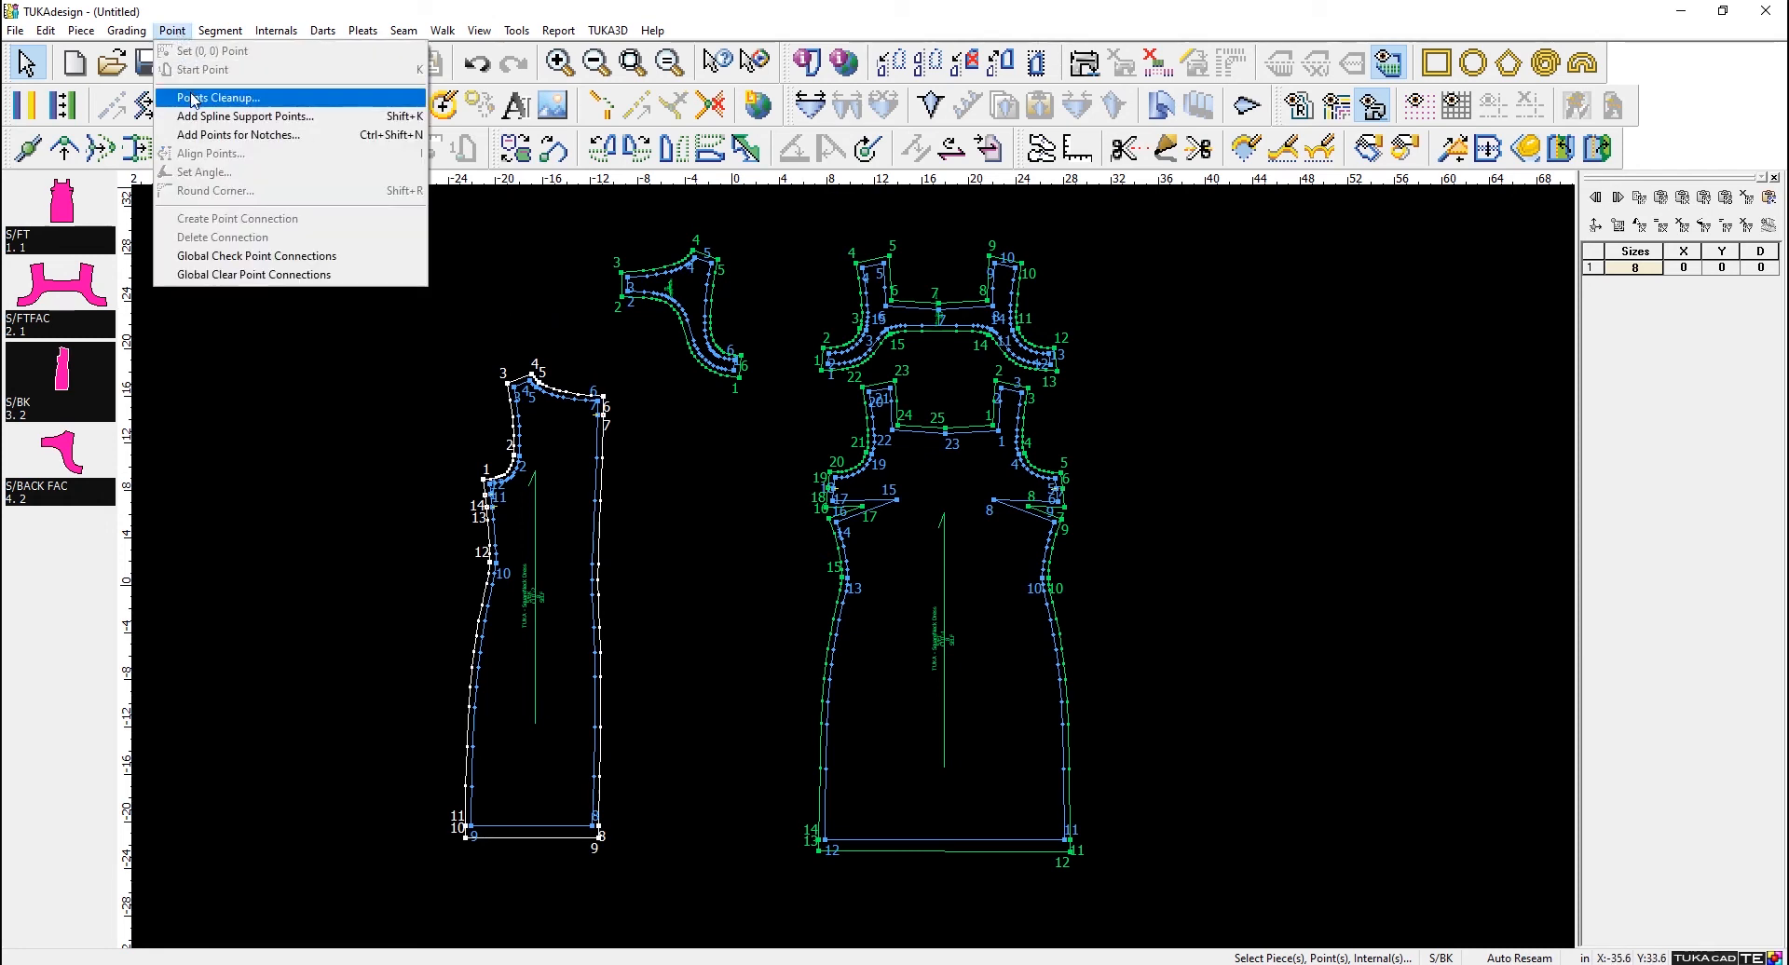
click(732, 451)
scroll(565, 430, up, 5)
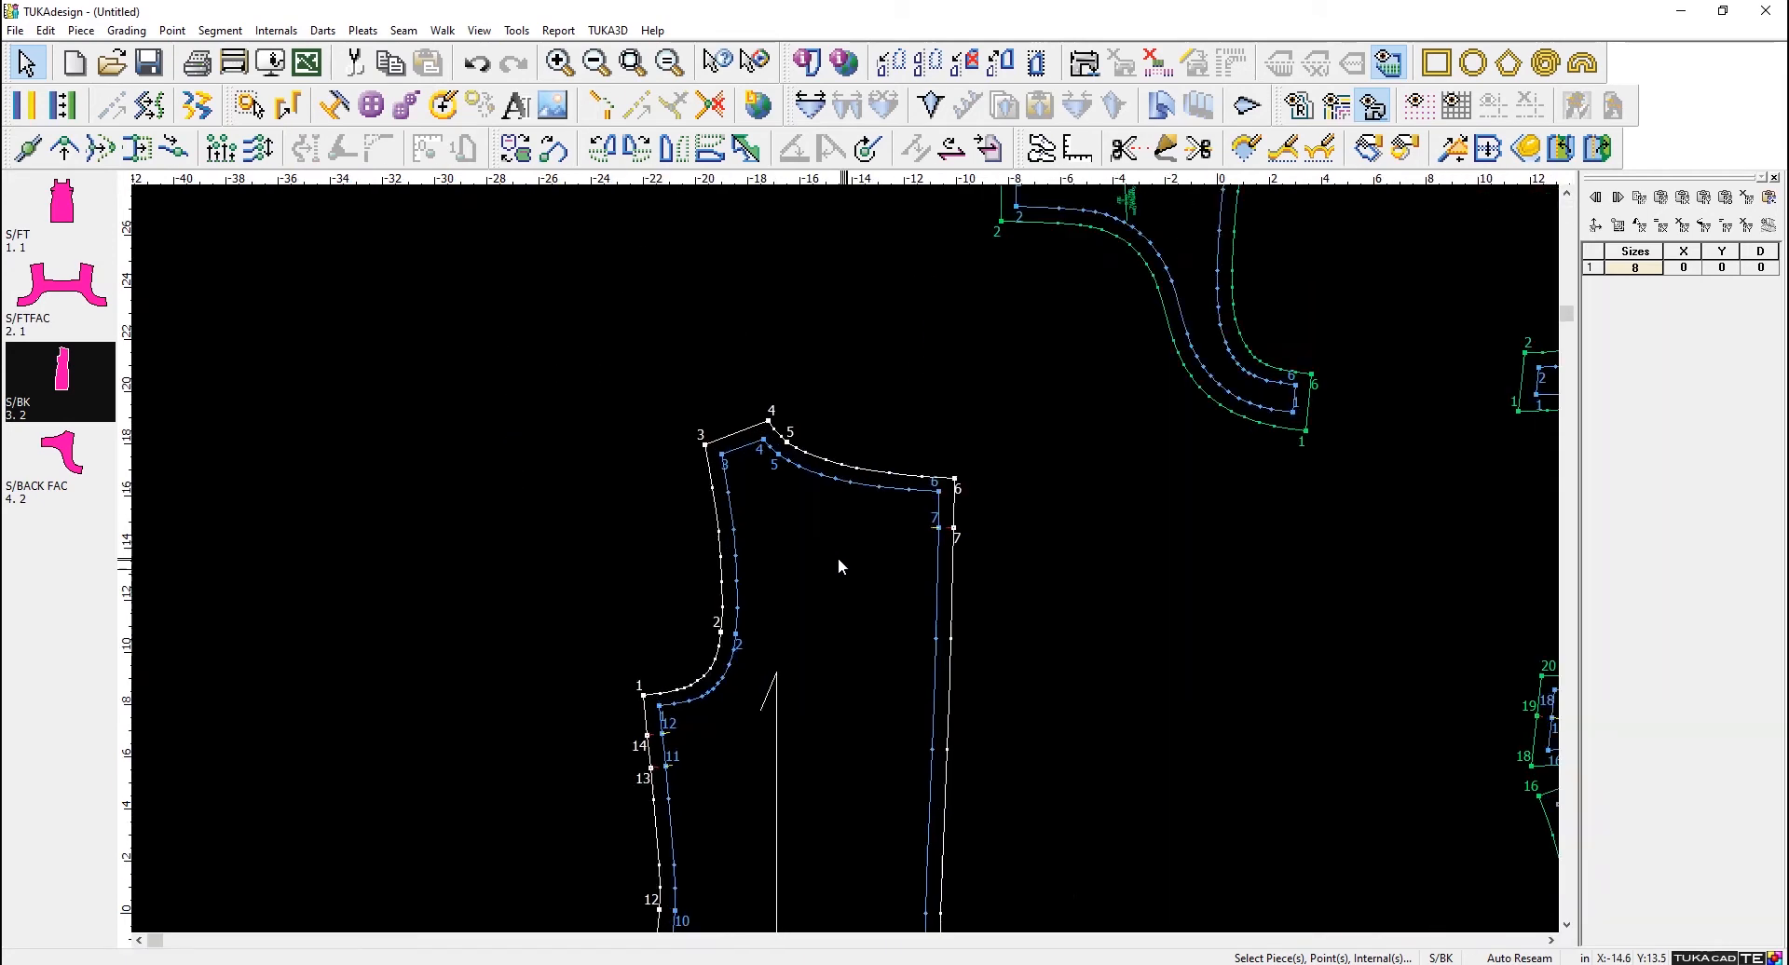
scroll(845, 563, up, 1)
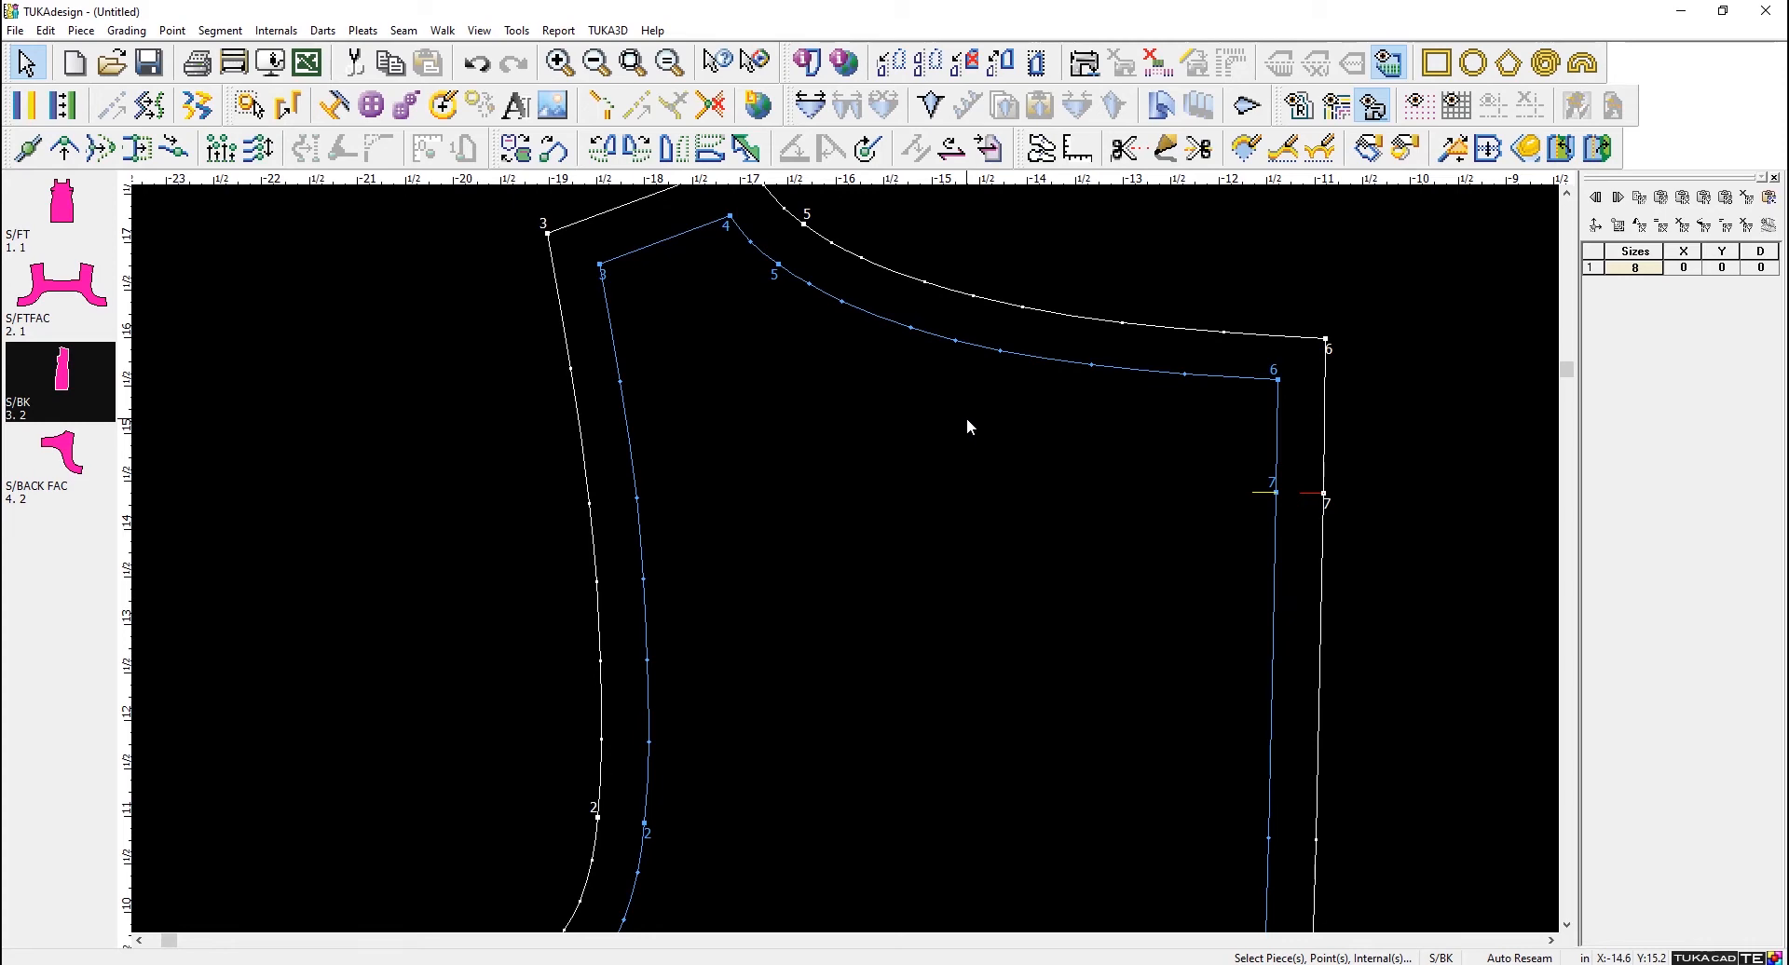
scroll(1030, 451, down, 5)
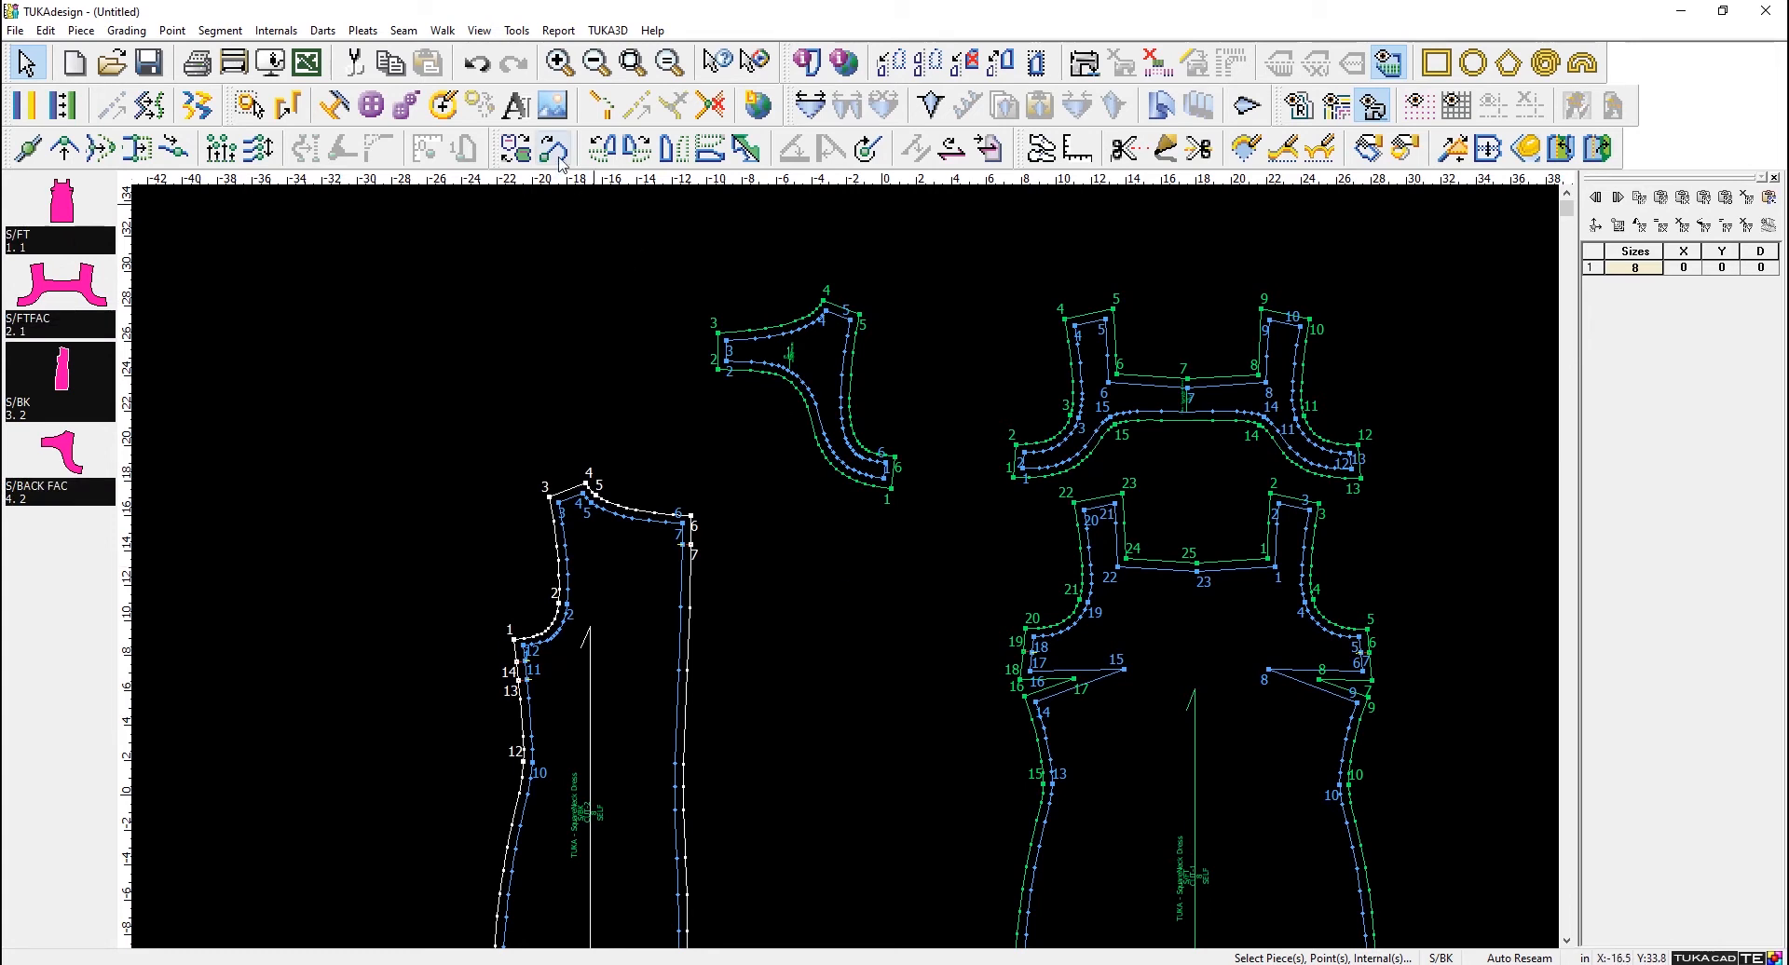
click(173, 30)
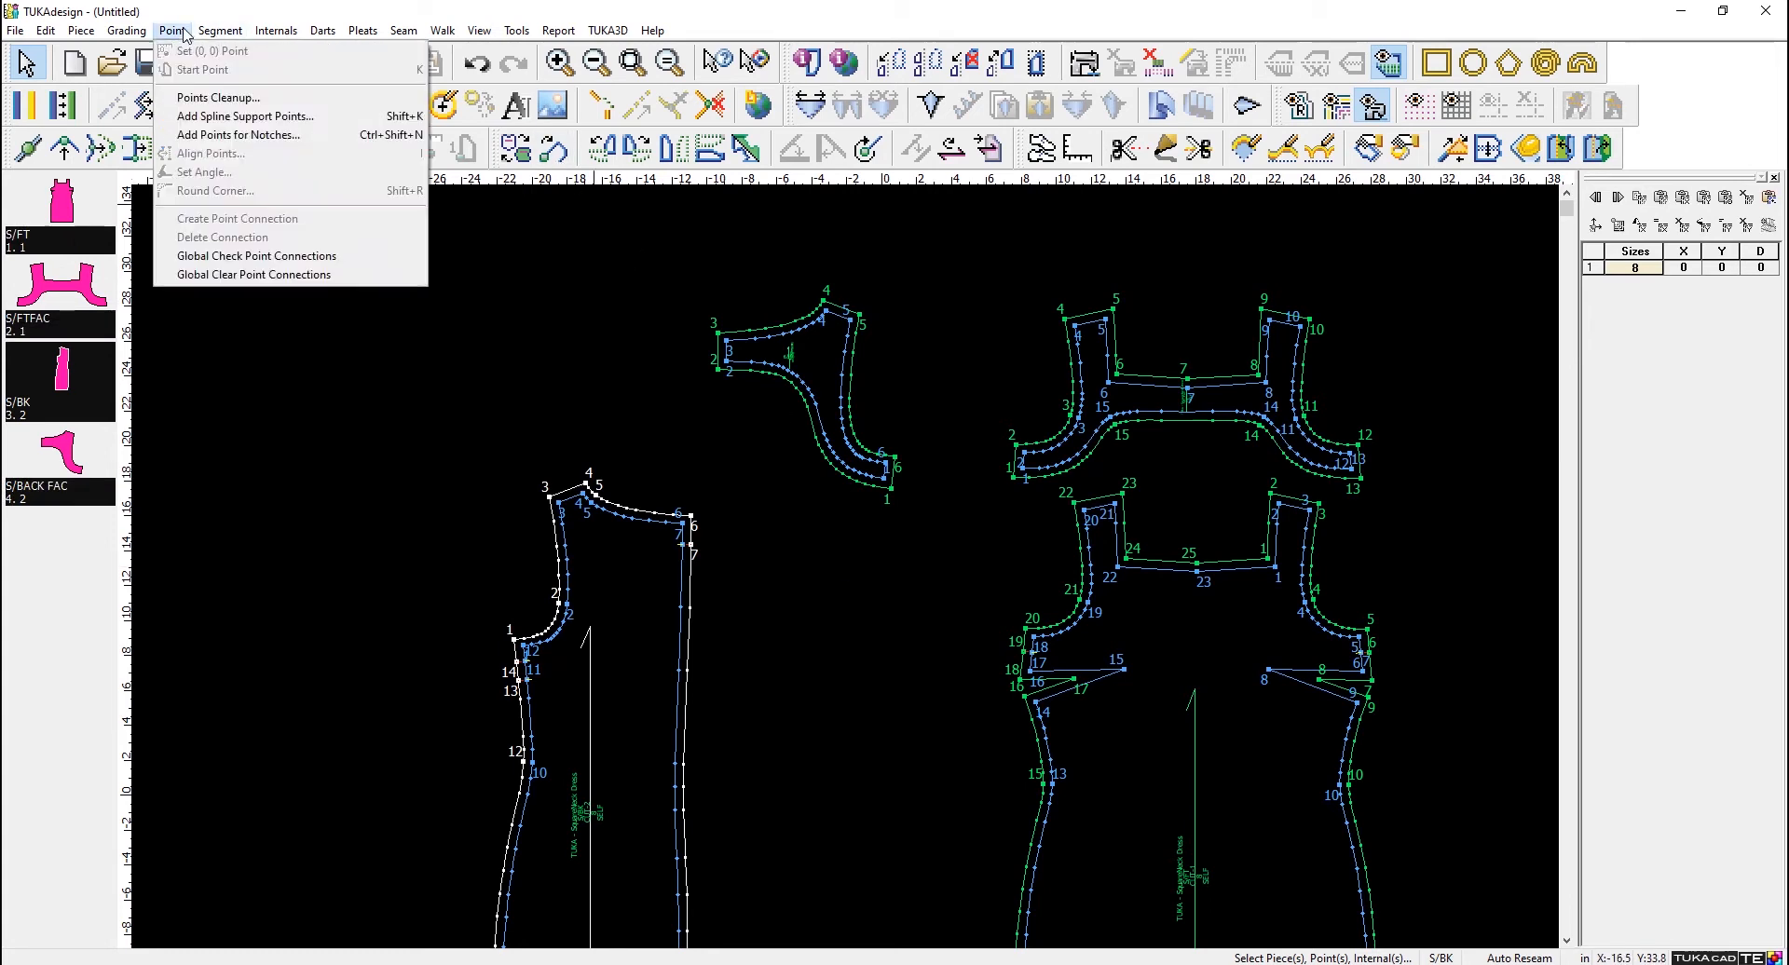
click(219, 97)
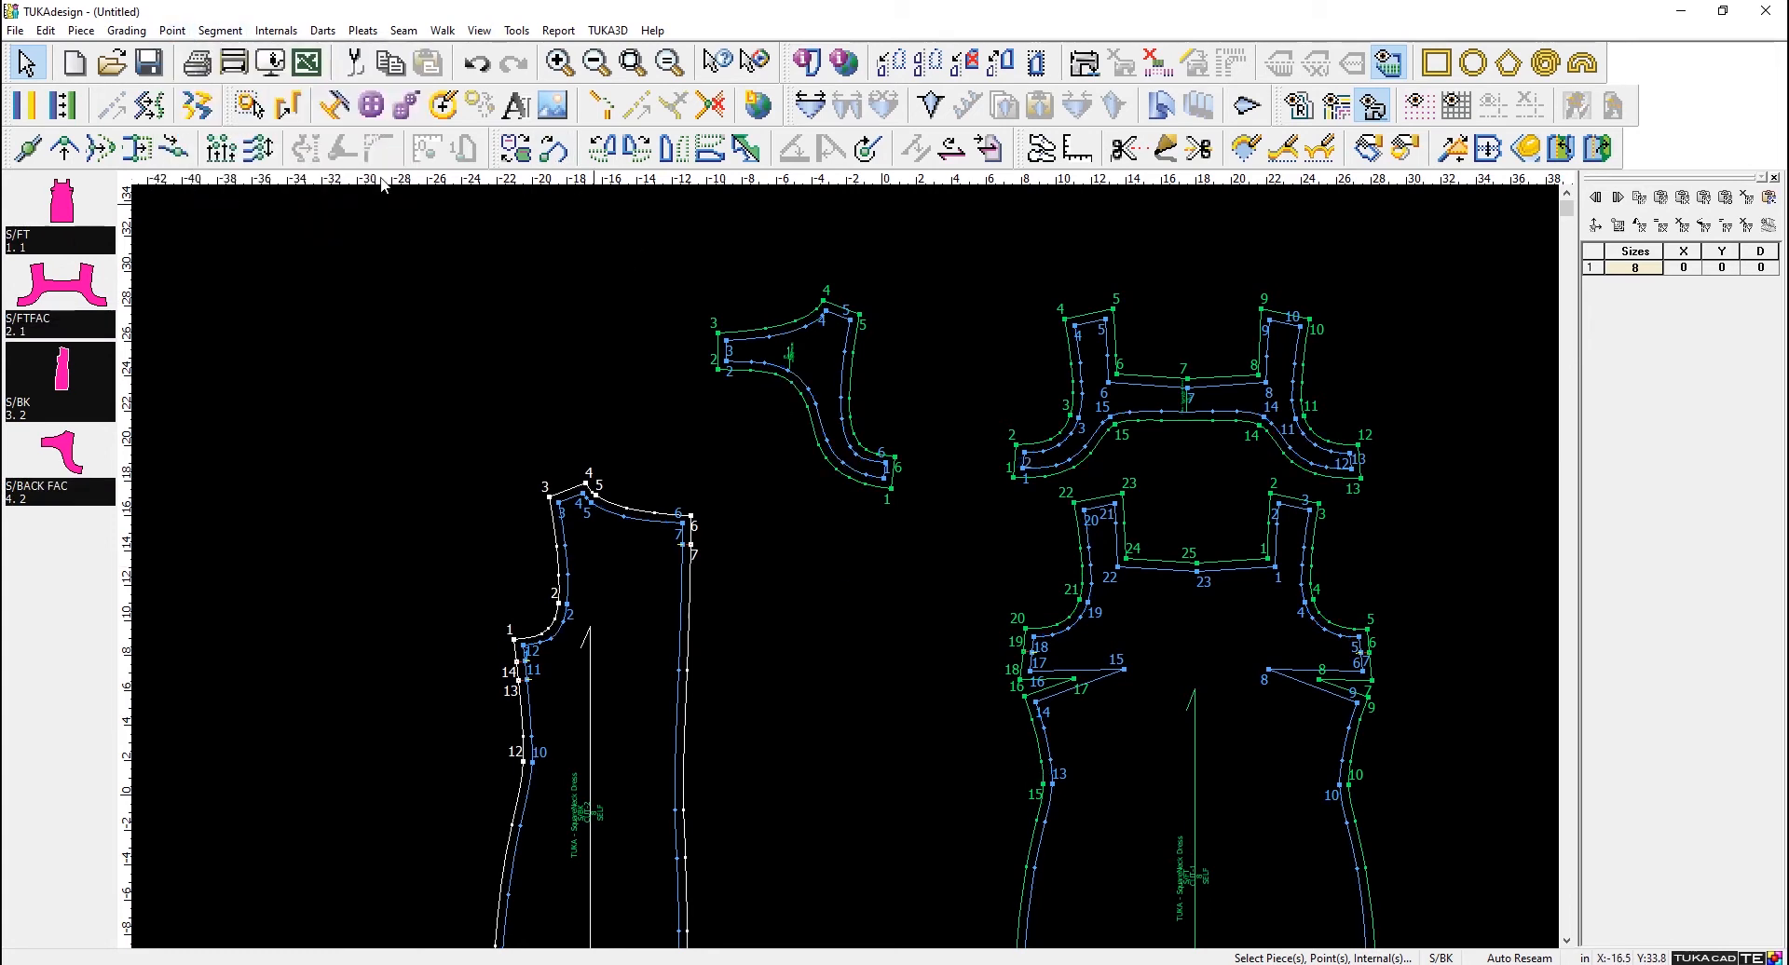
- Review the cleaned-up curve points and convert the internal sew lines of all pieces to seams with Sew Internal to Seam
scroll(843, 549, up, 4)
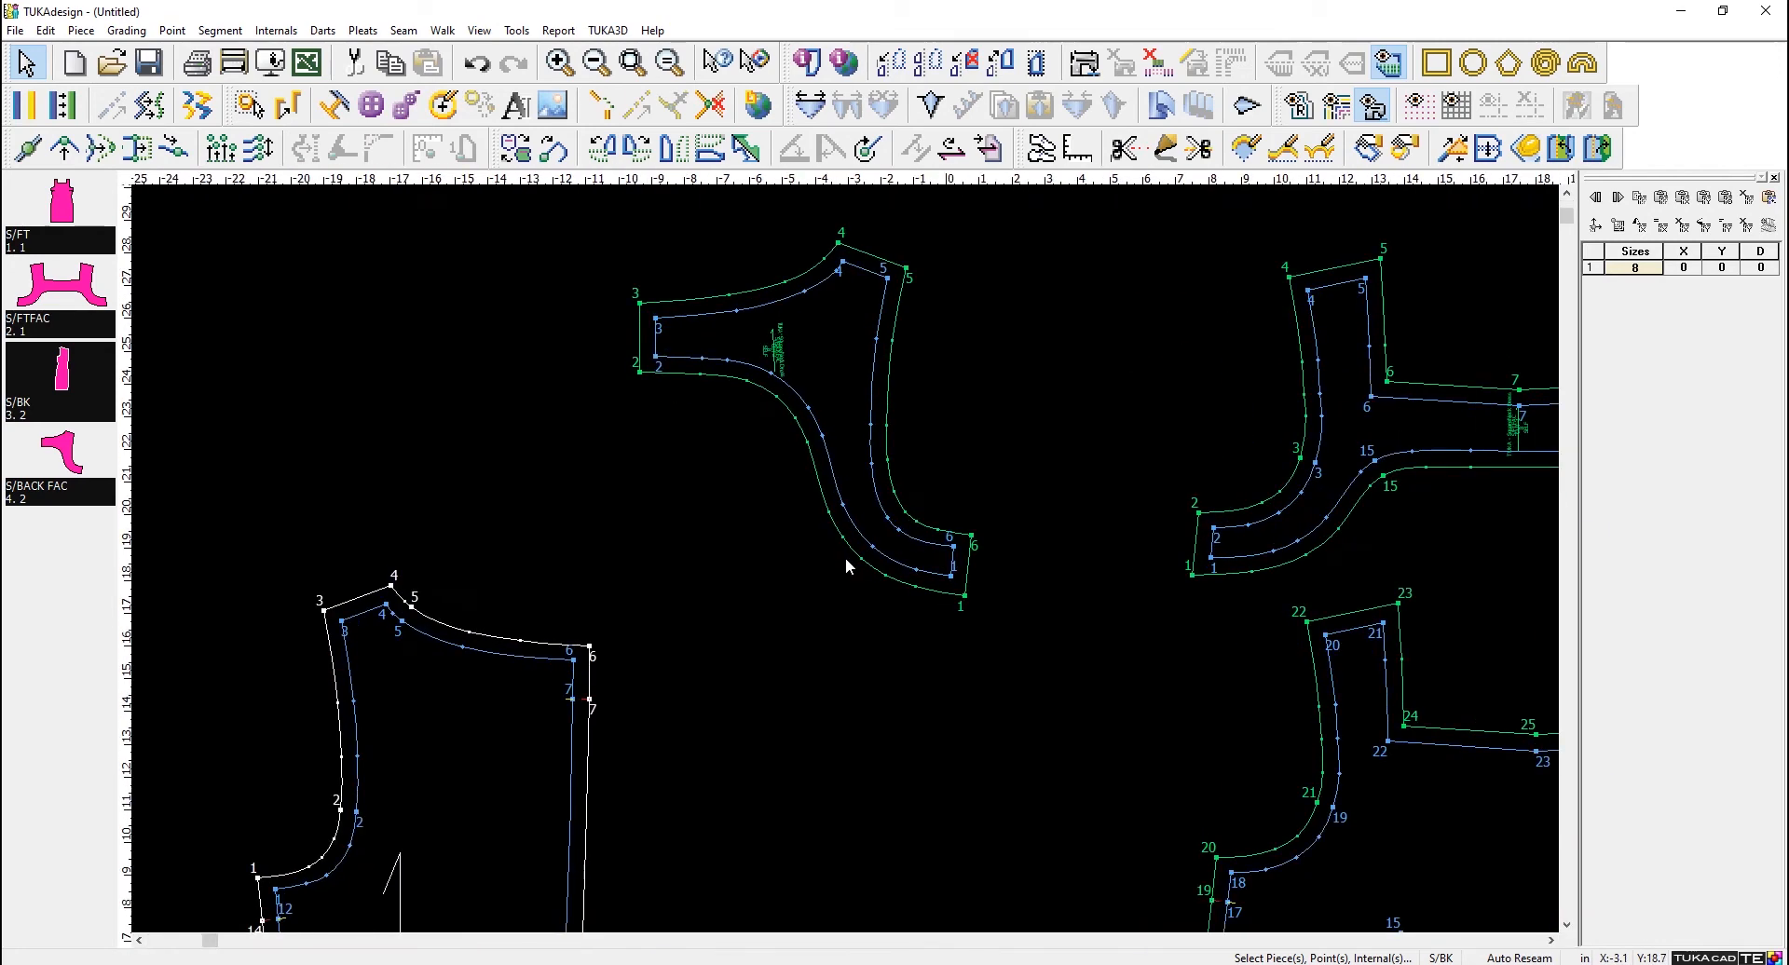
scroll(854, 562, down, 2)
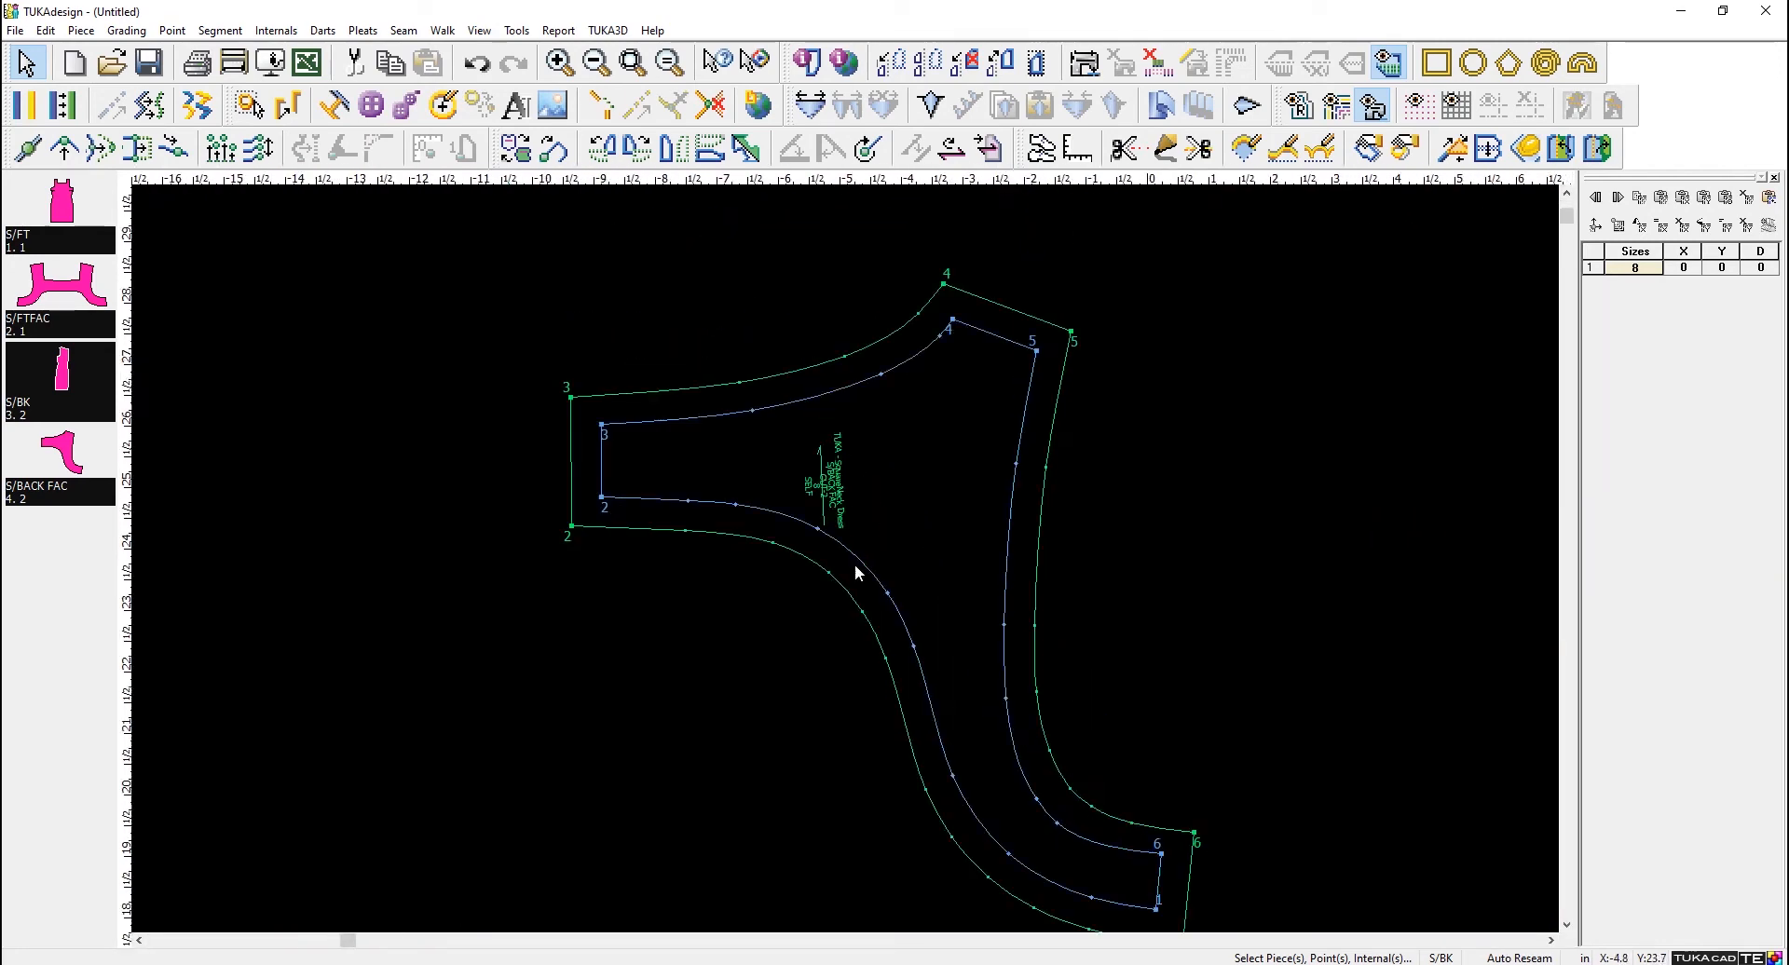
scroll(1220, 656, down, 1)
scroll(965, 485, up, 1)
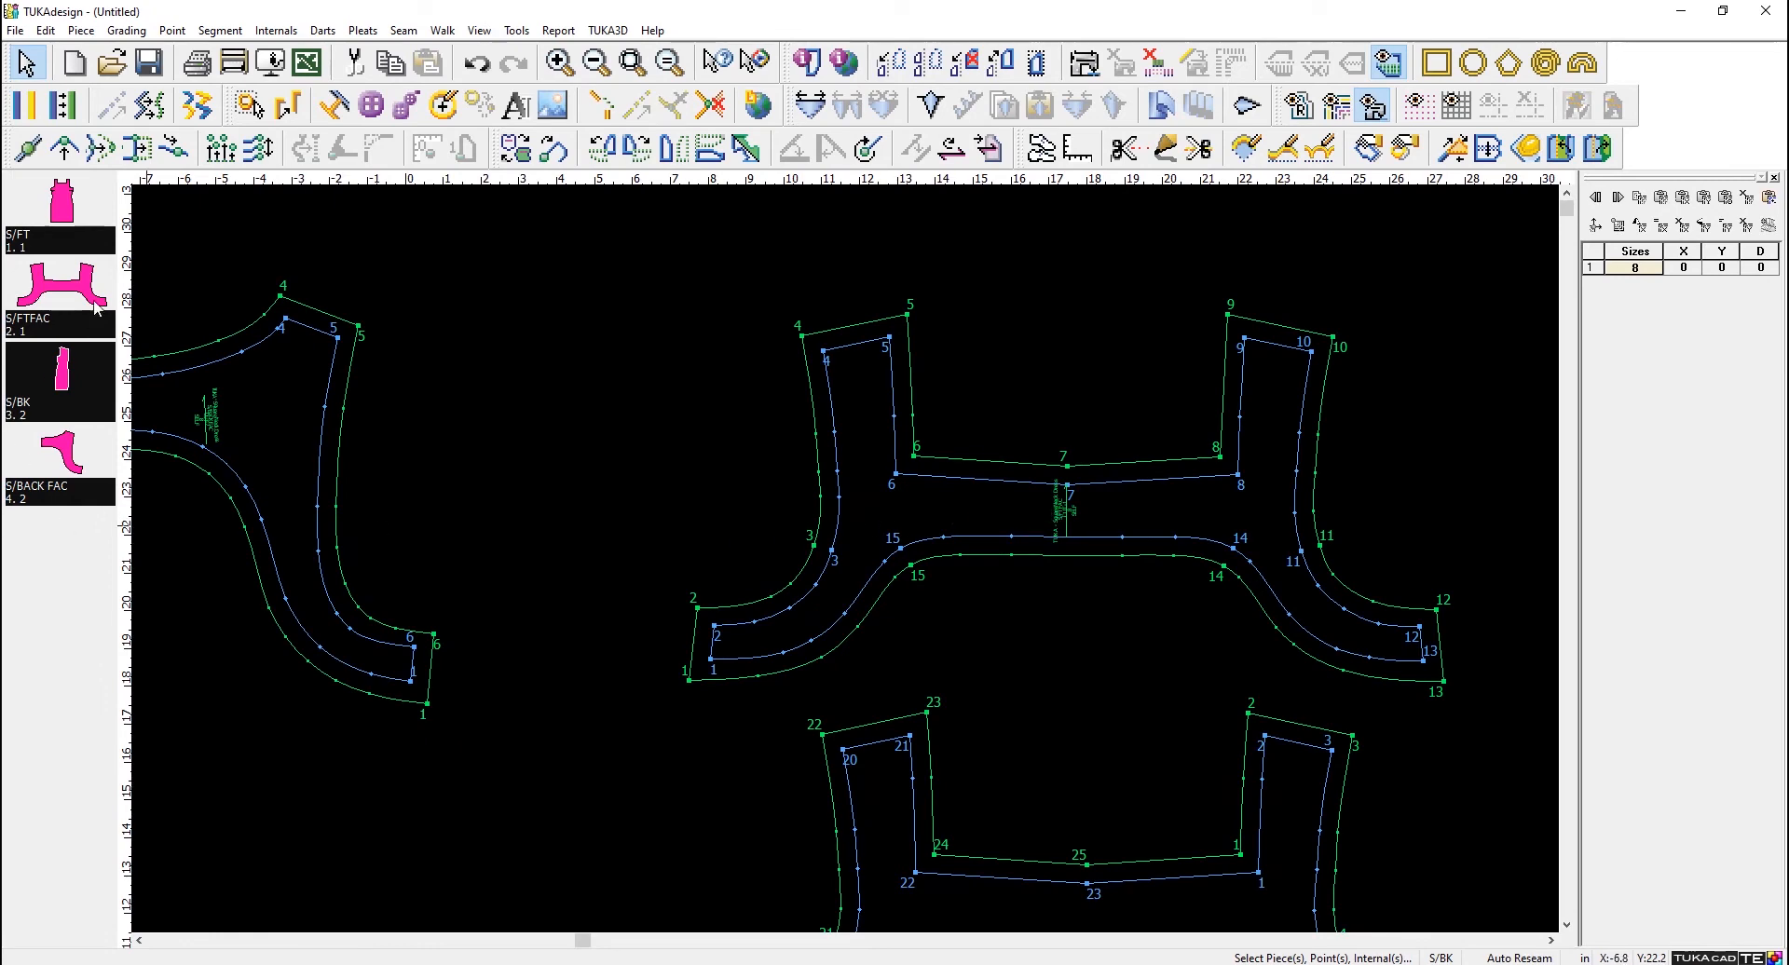
scroll(863, 600, down, 2)
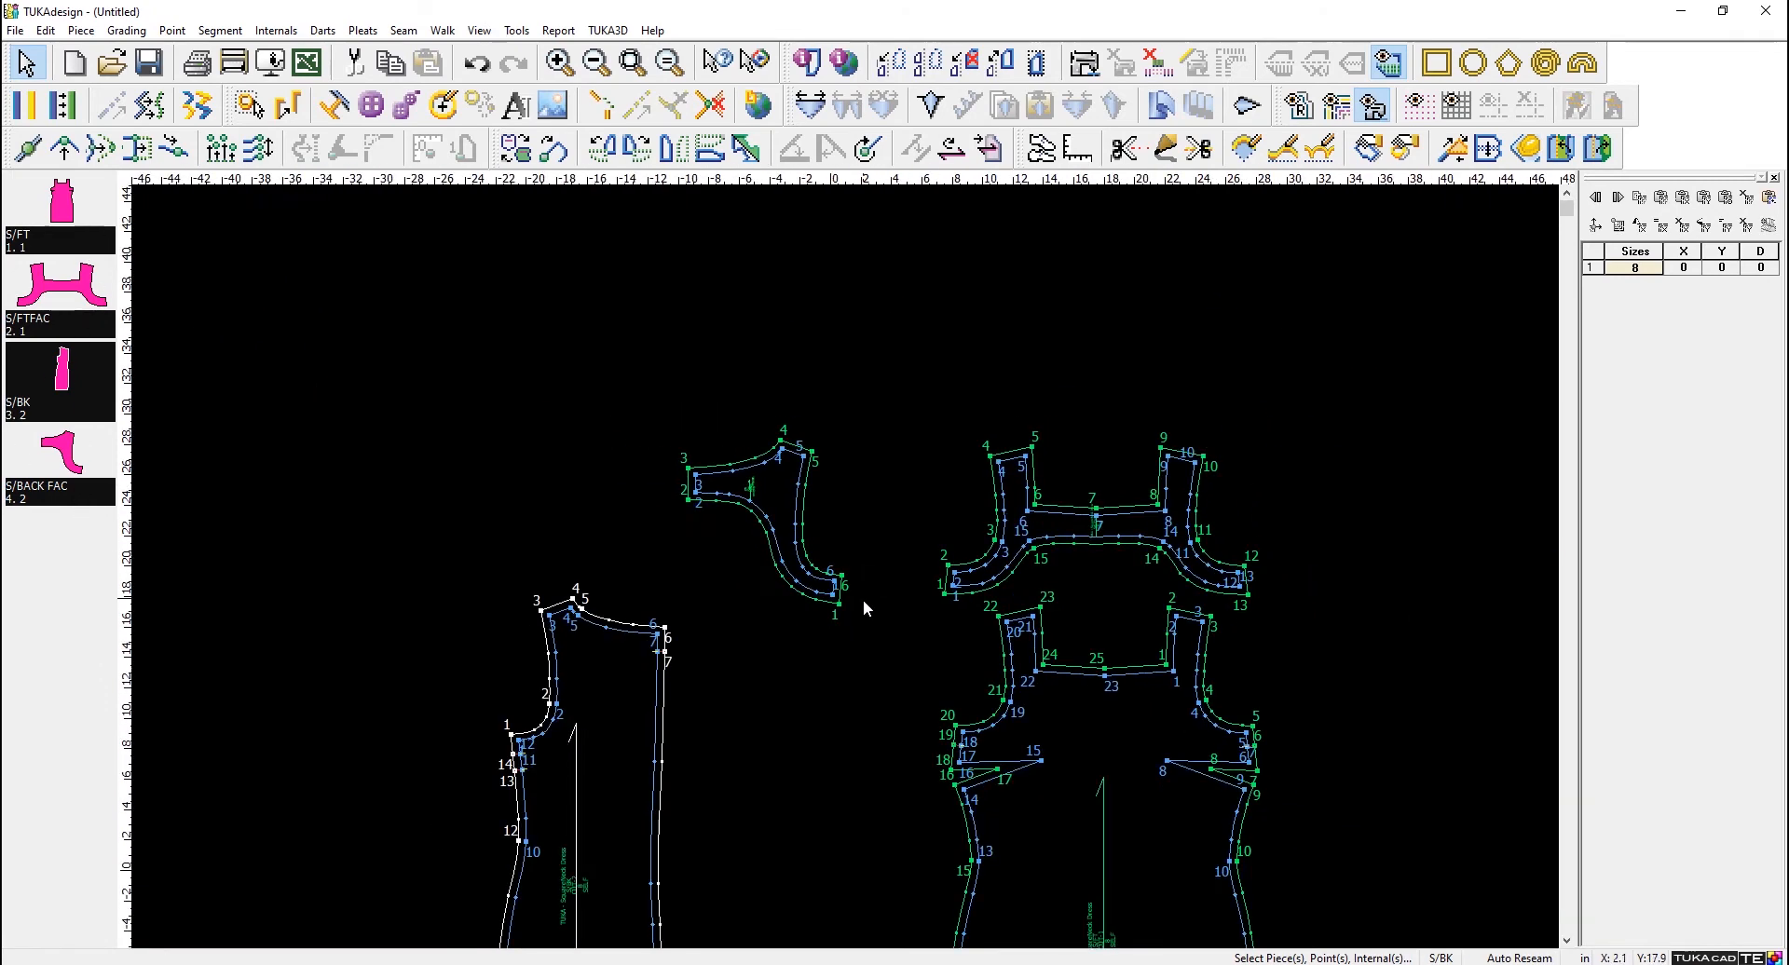
scroll(841, 553, up, 2)
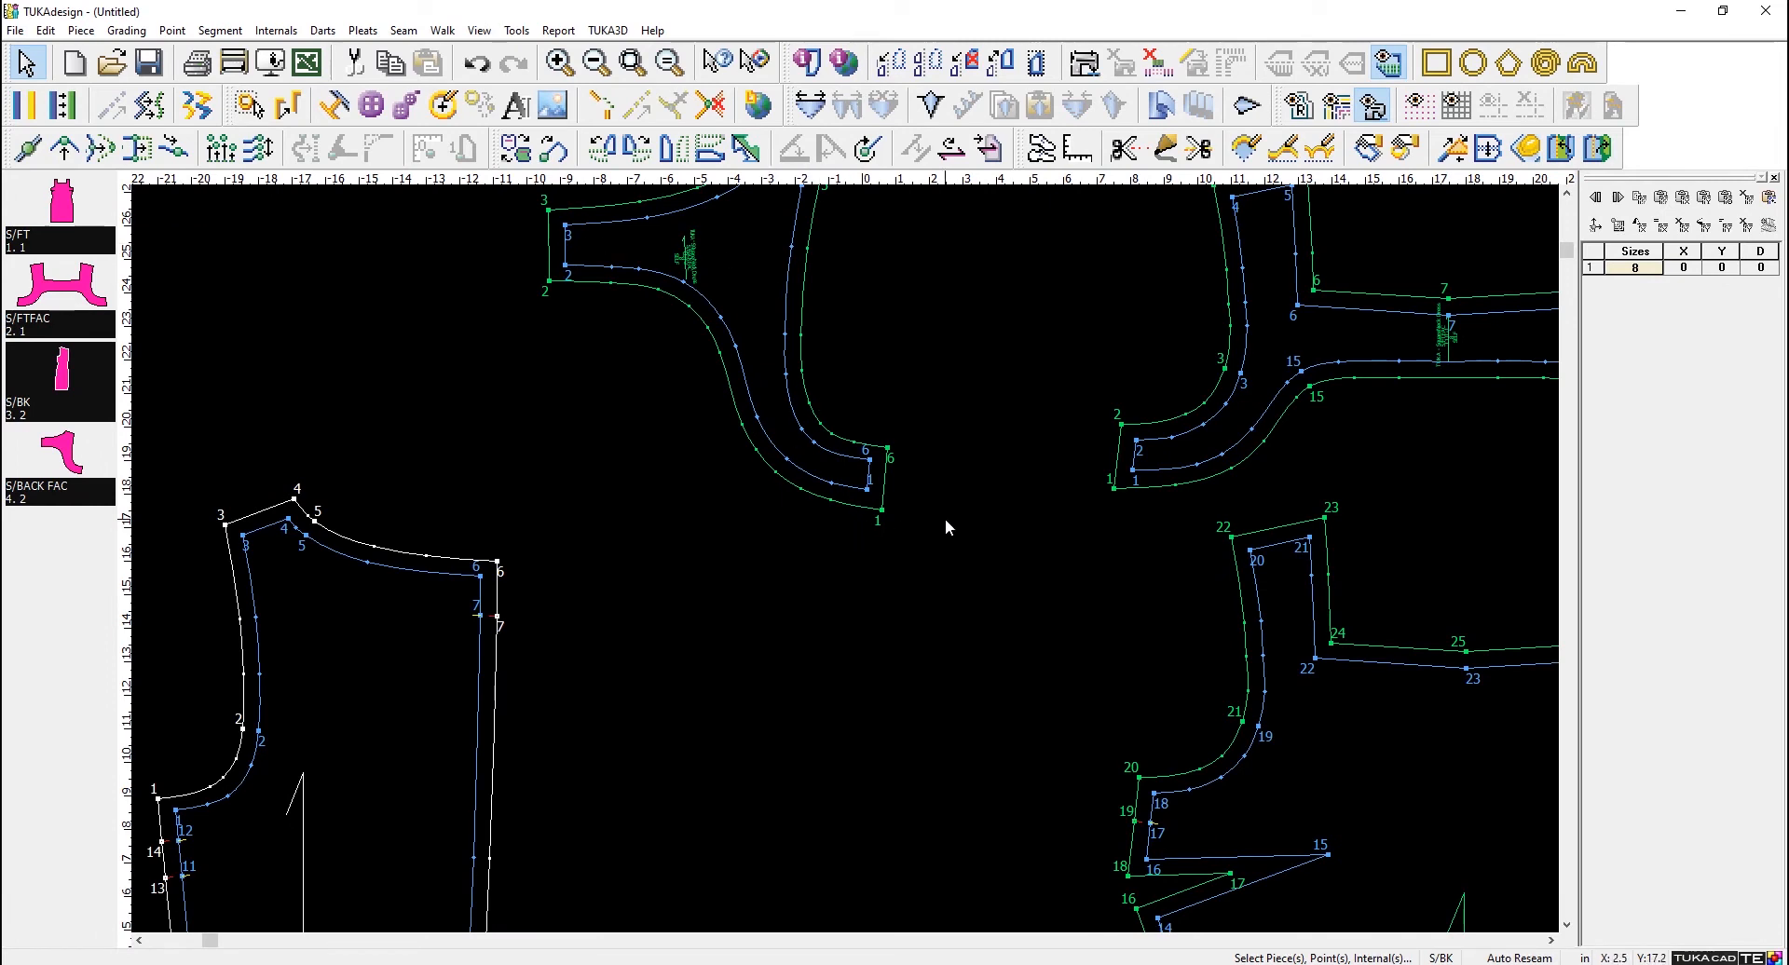
click(400, 32)
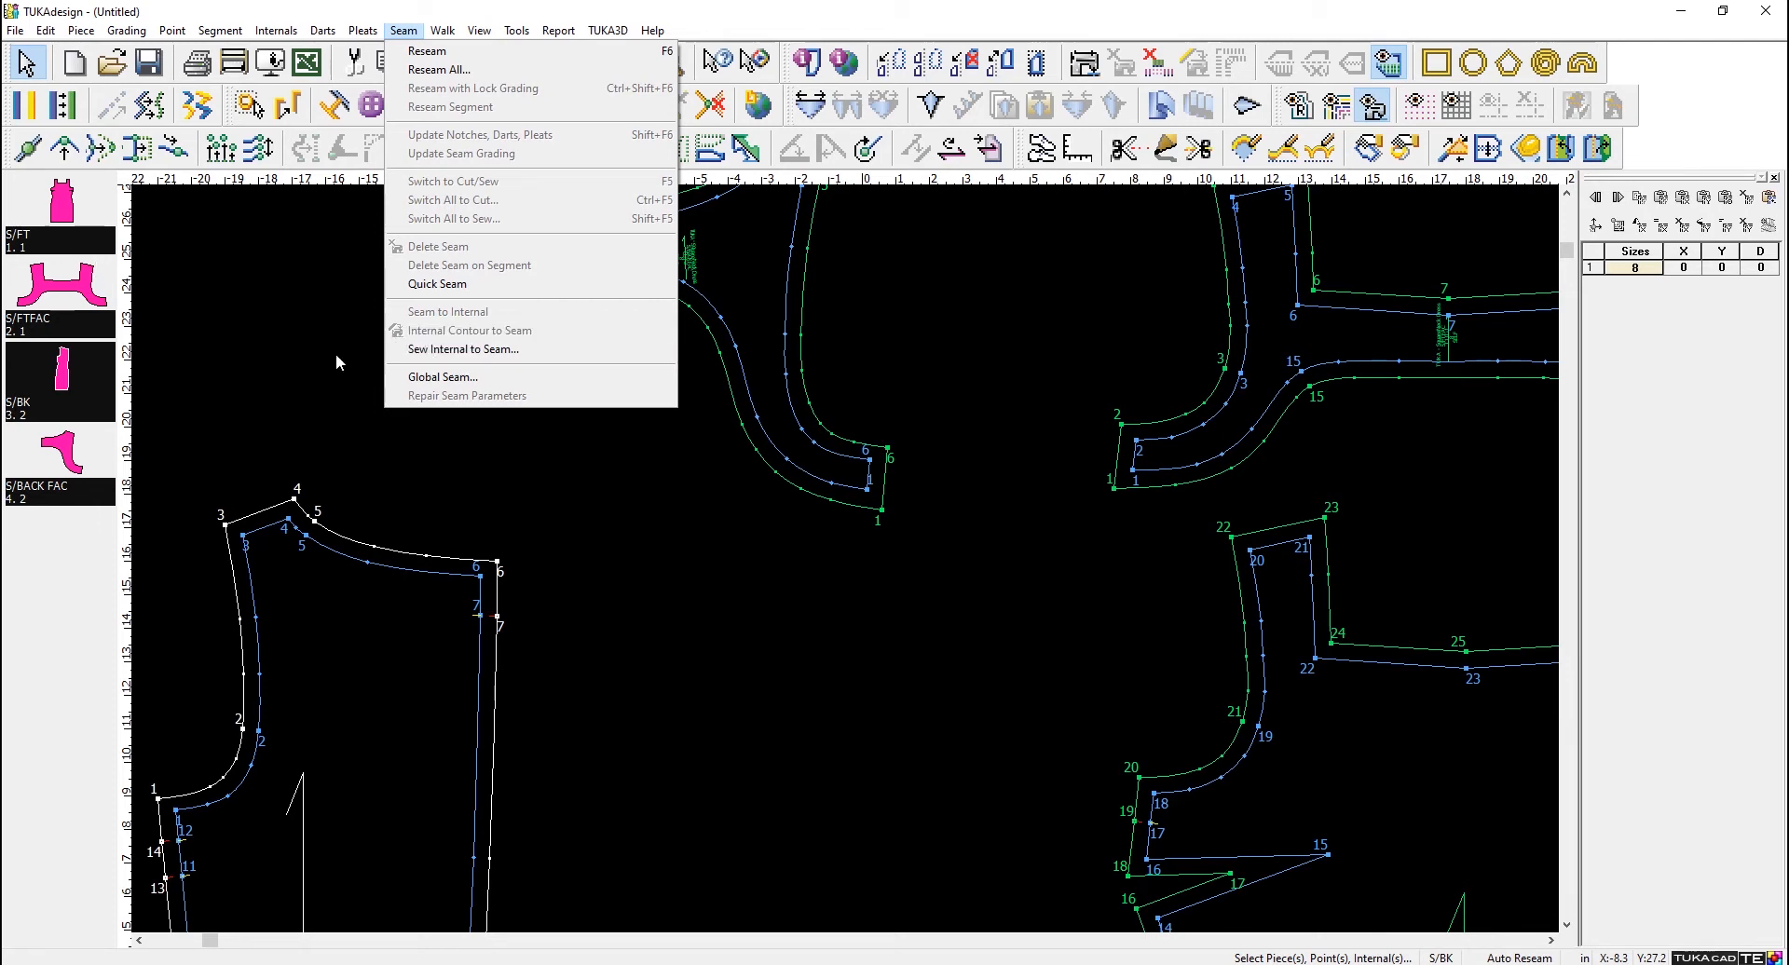
click(470, 352)
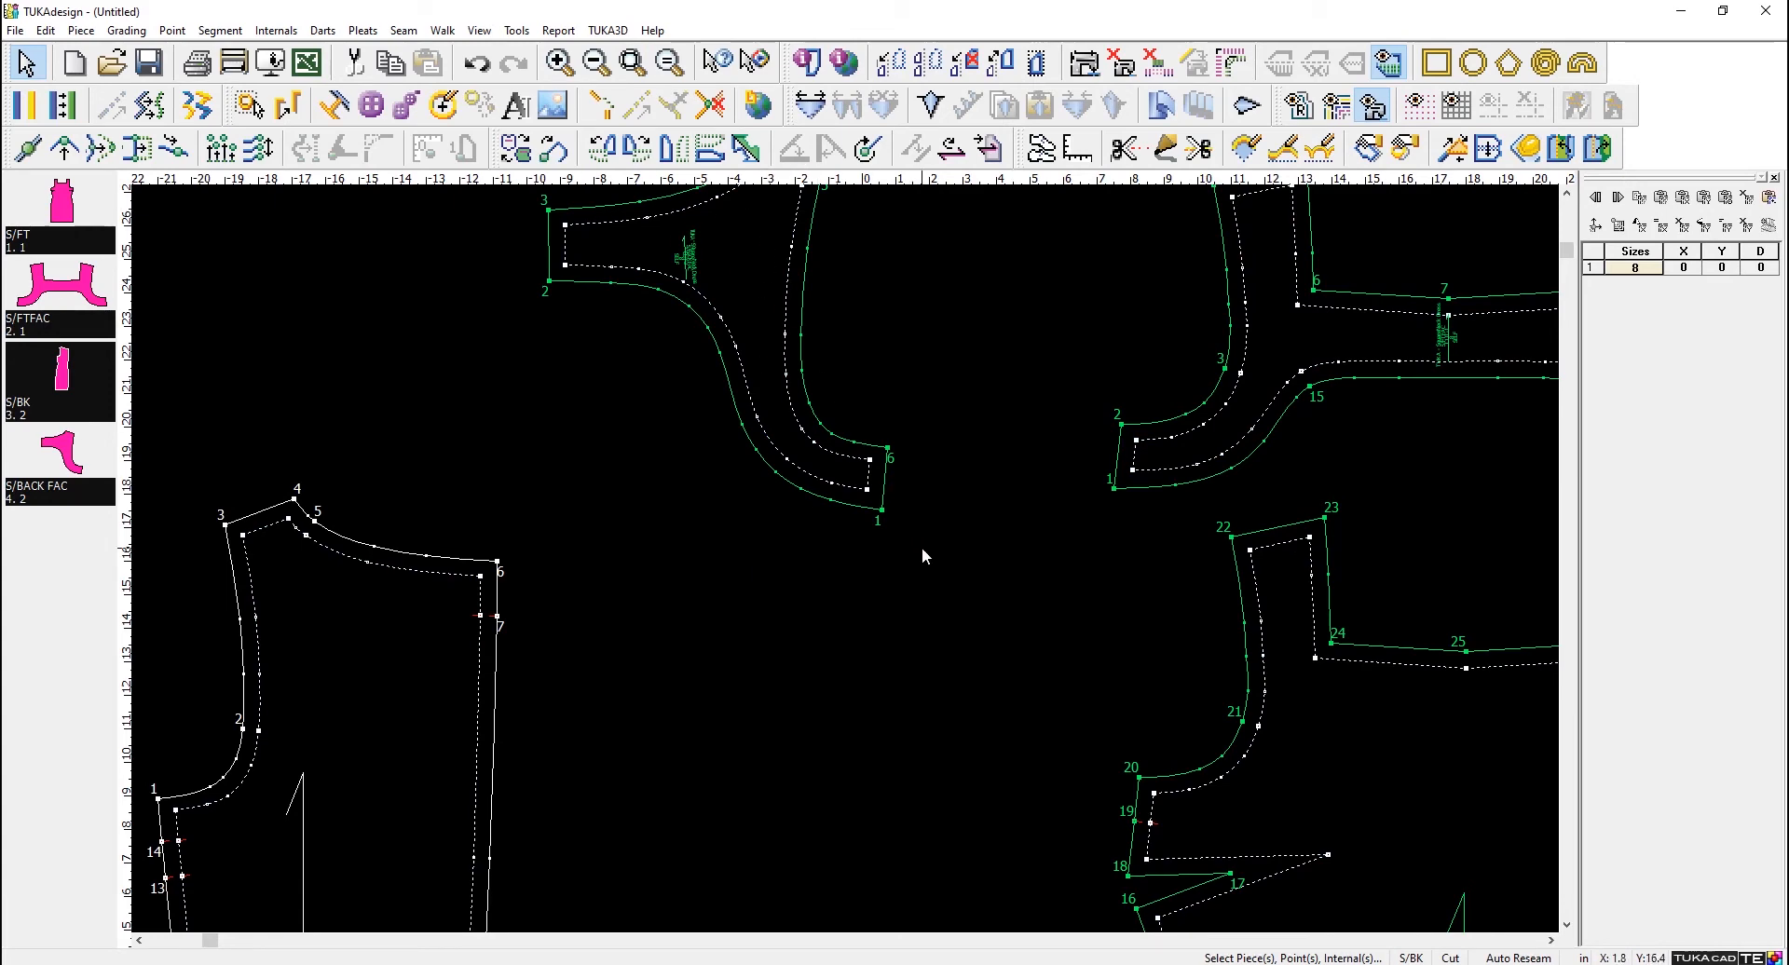
- Switch all four pieces from cut lines to sew lines
scroll(1001, 583, down, 5)
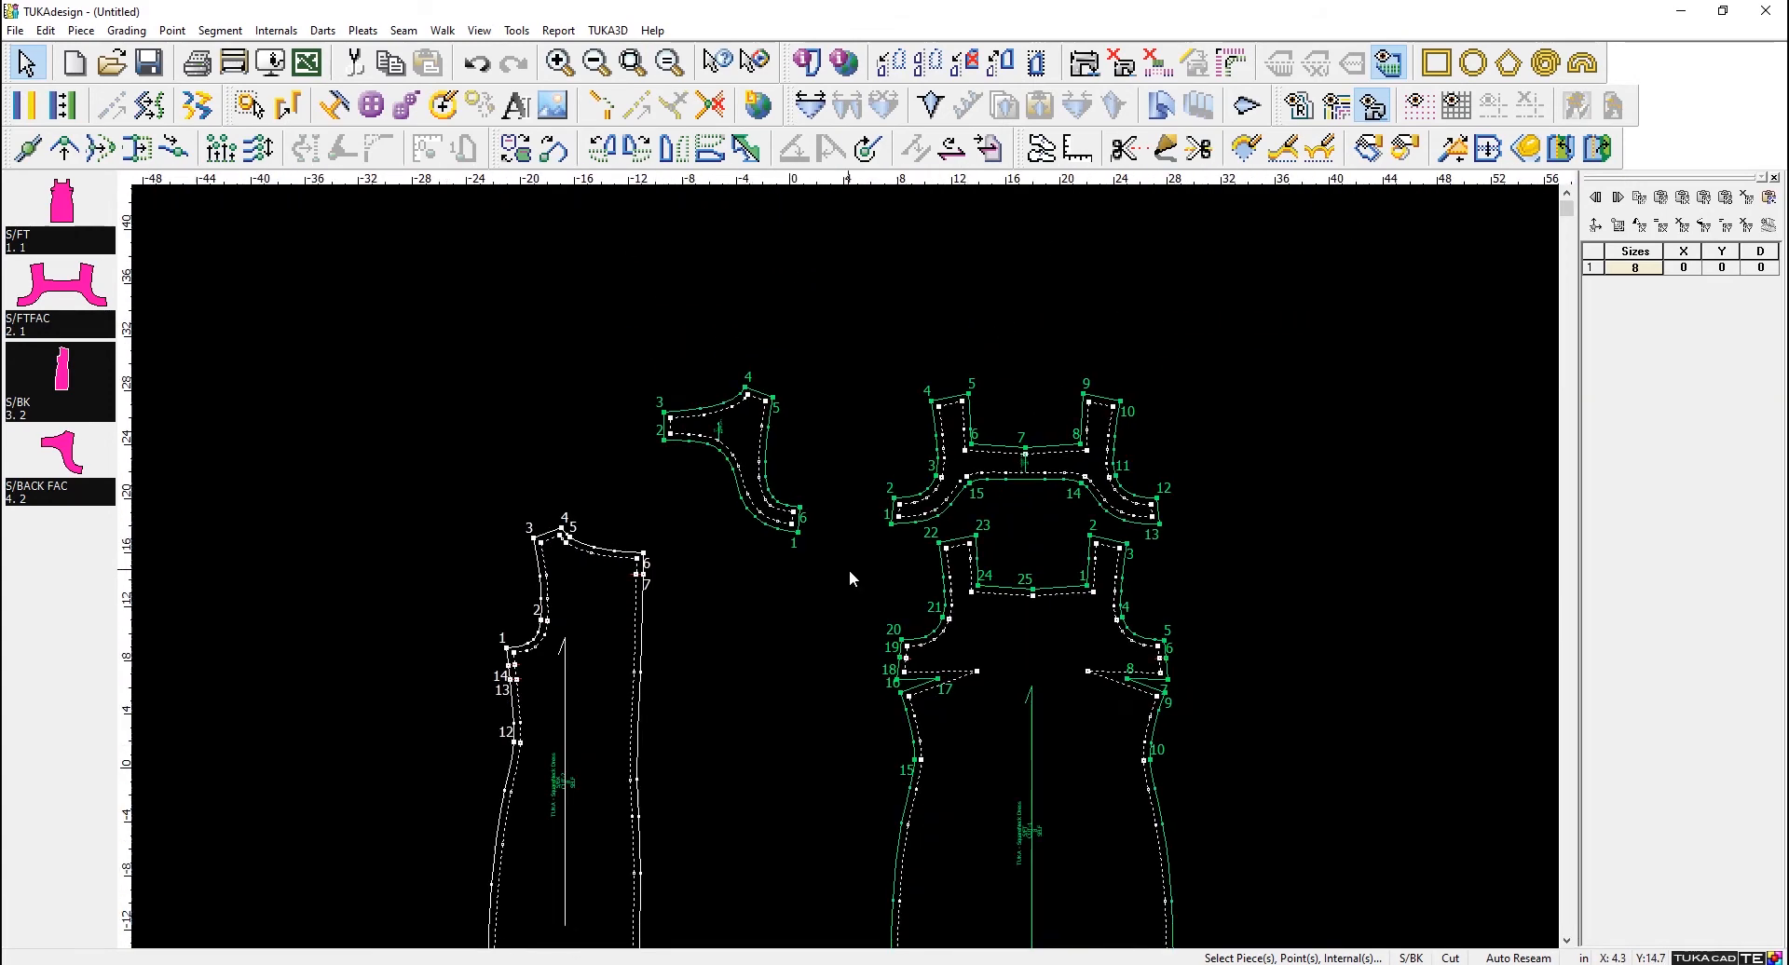
scroll(853, 569, up, 2)
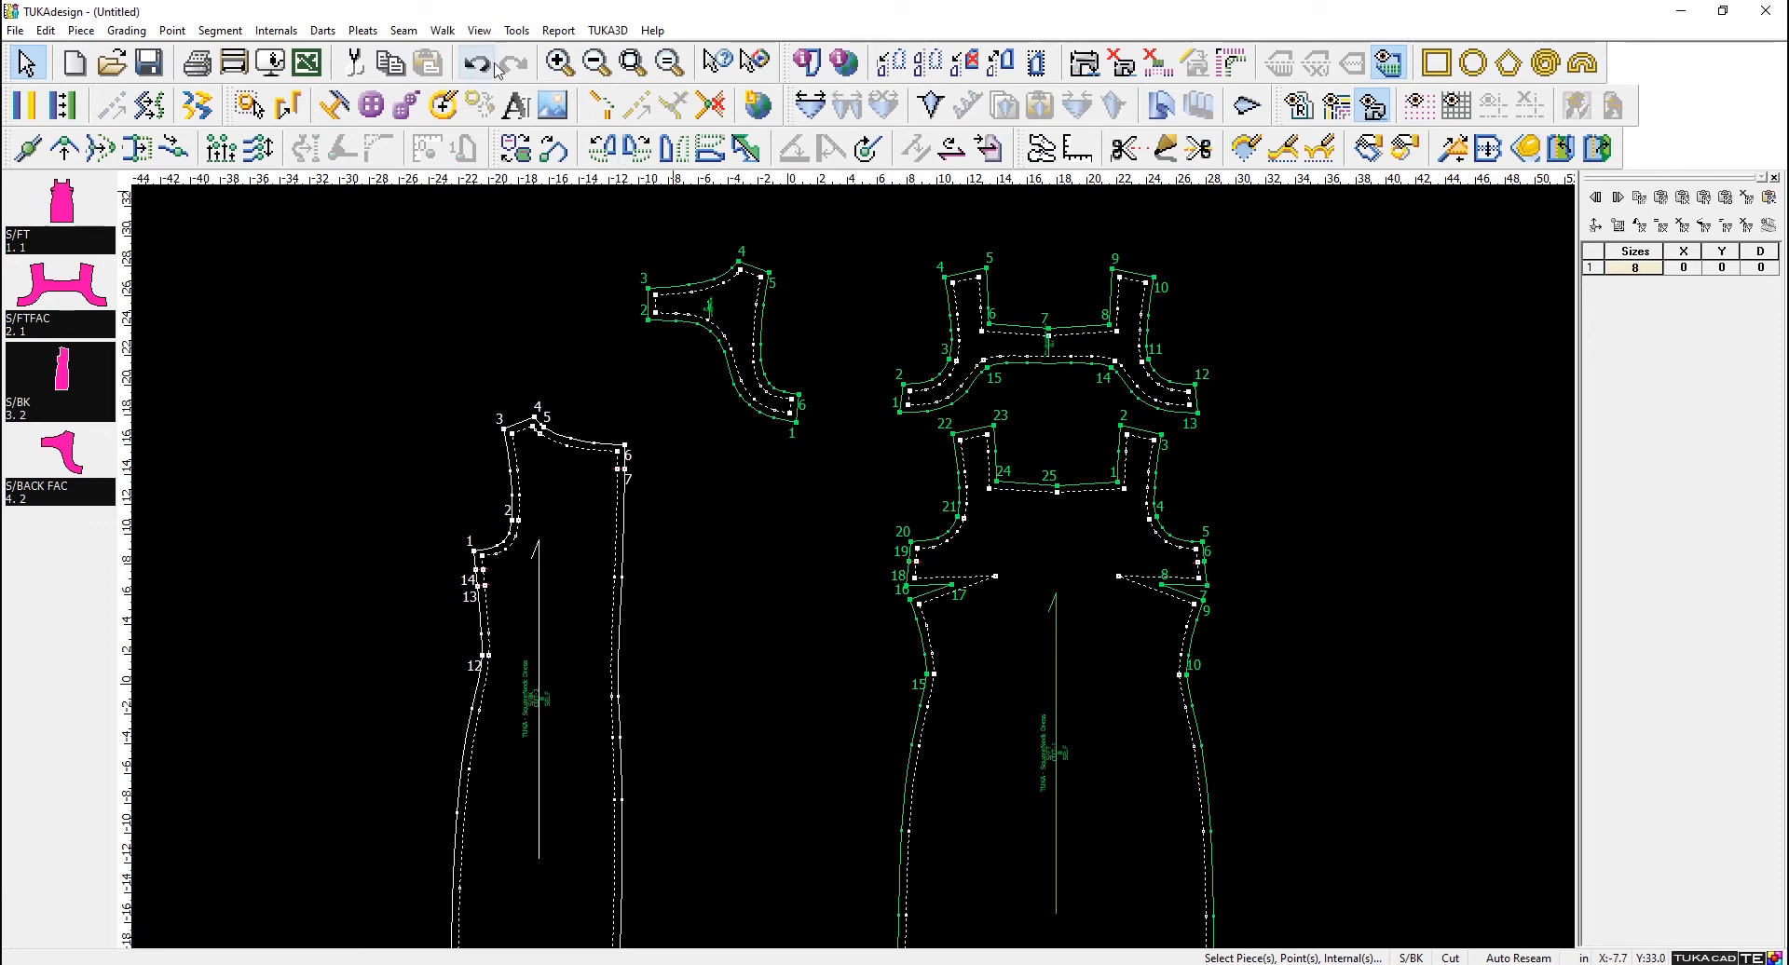
click(404, 30)
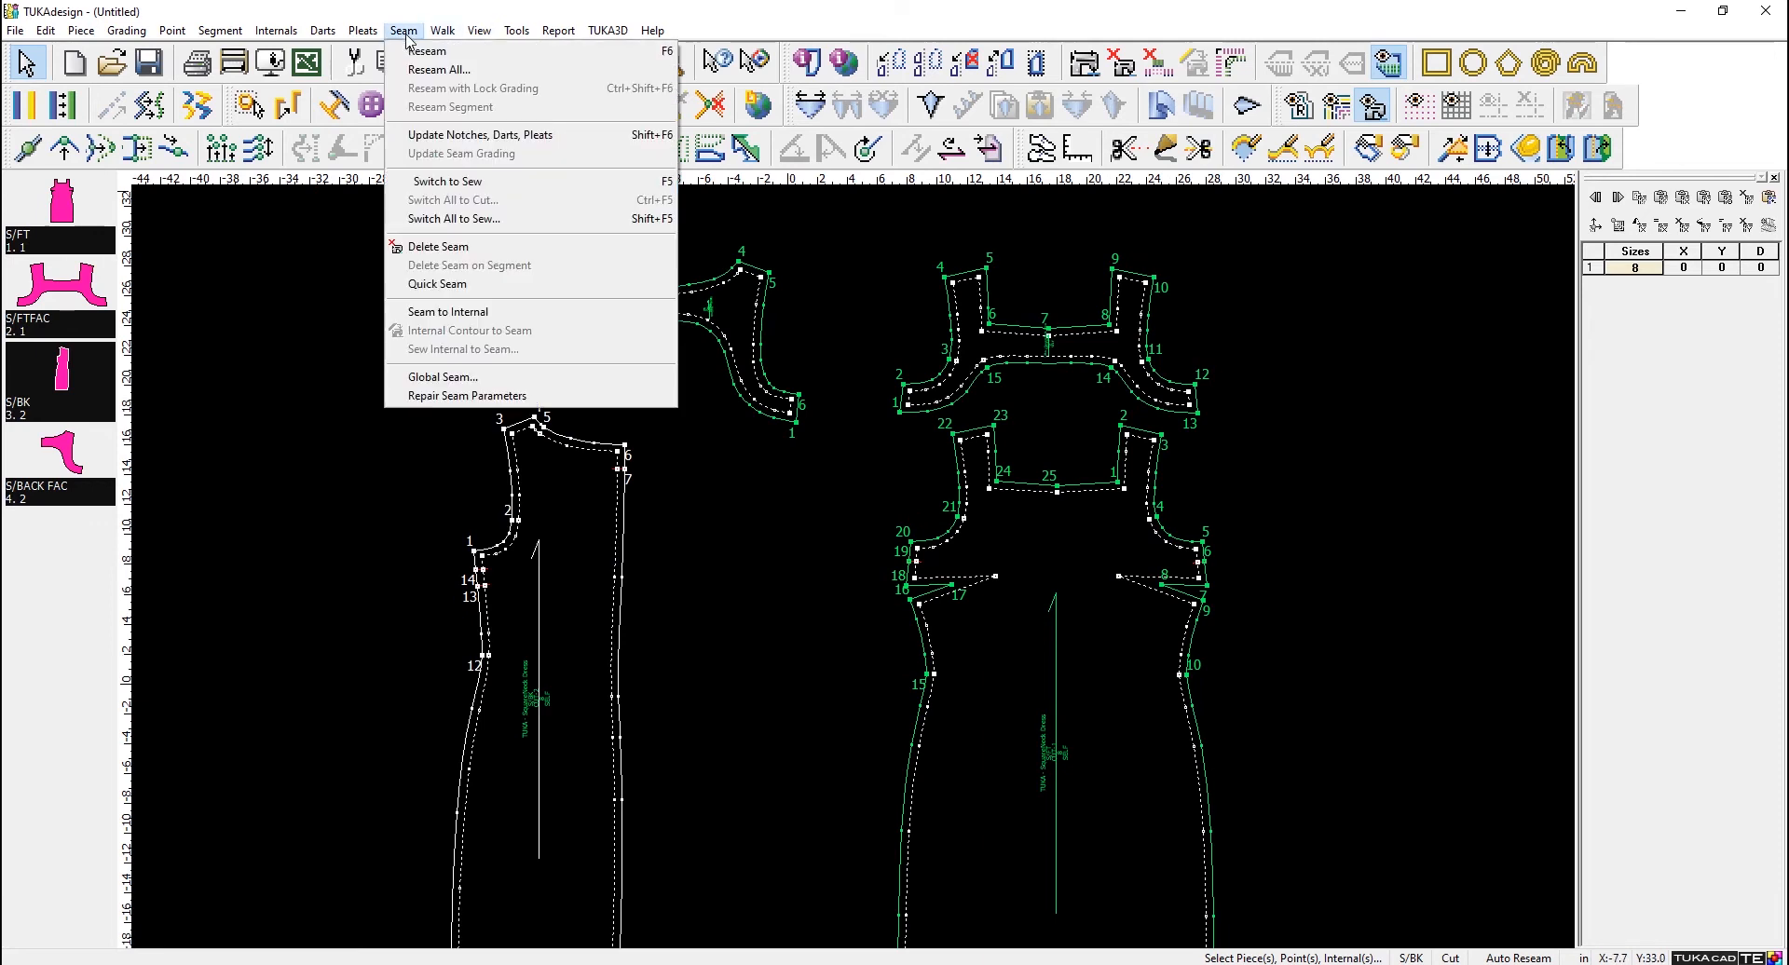
click(468, 189)
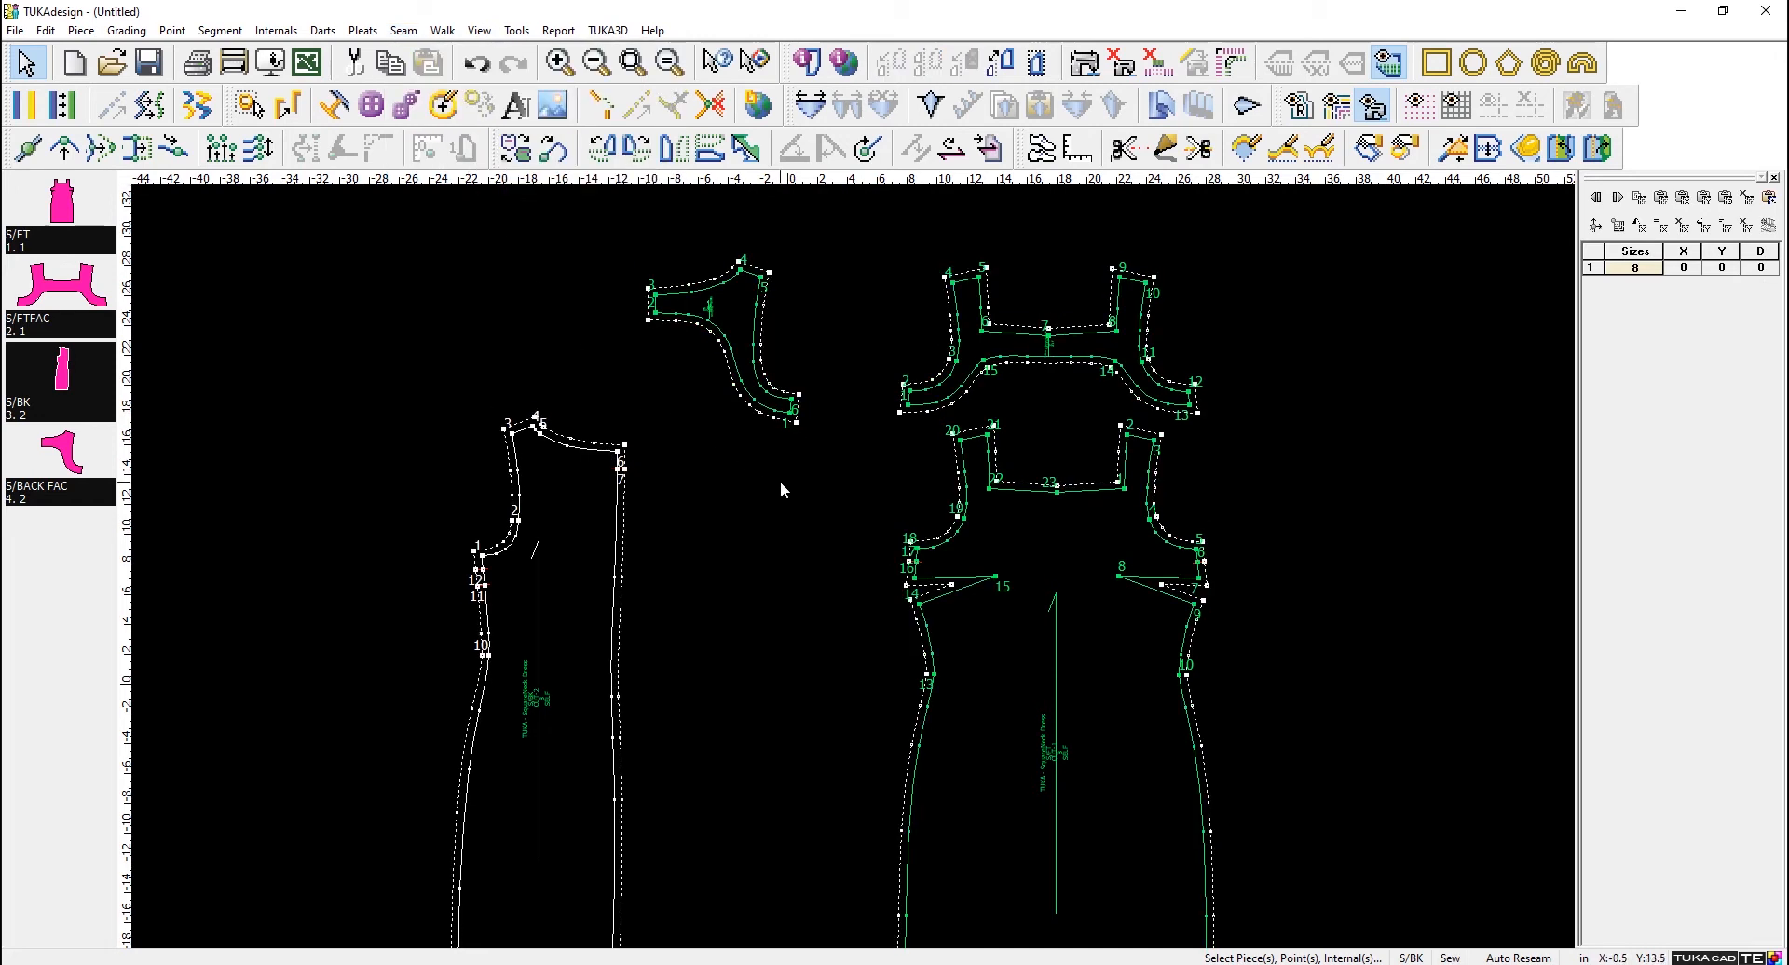
- Move the S/BK piece about 9 inches left and 9 inches up, and toggle it to cut and back to sew
scroll(680, 494, up, 1)
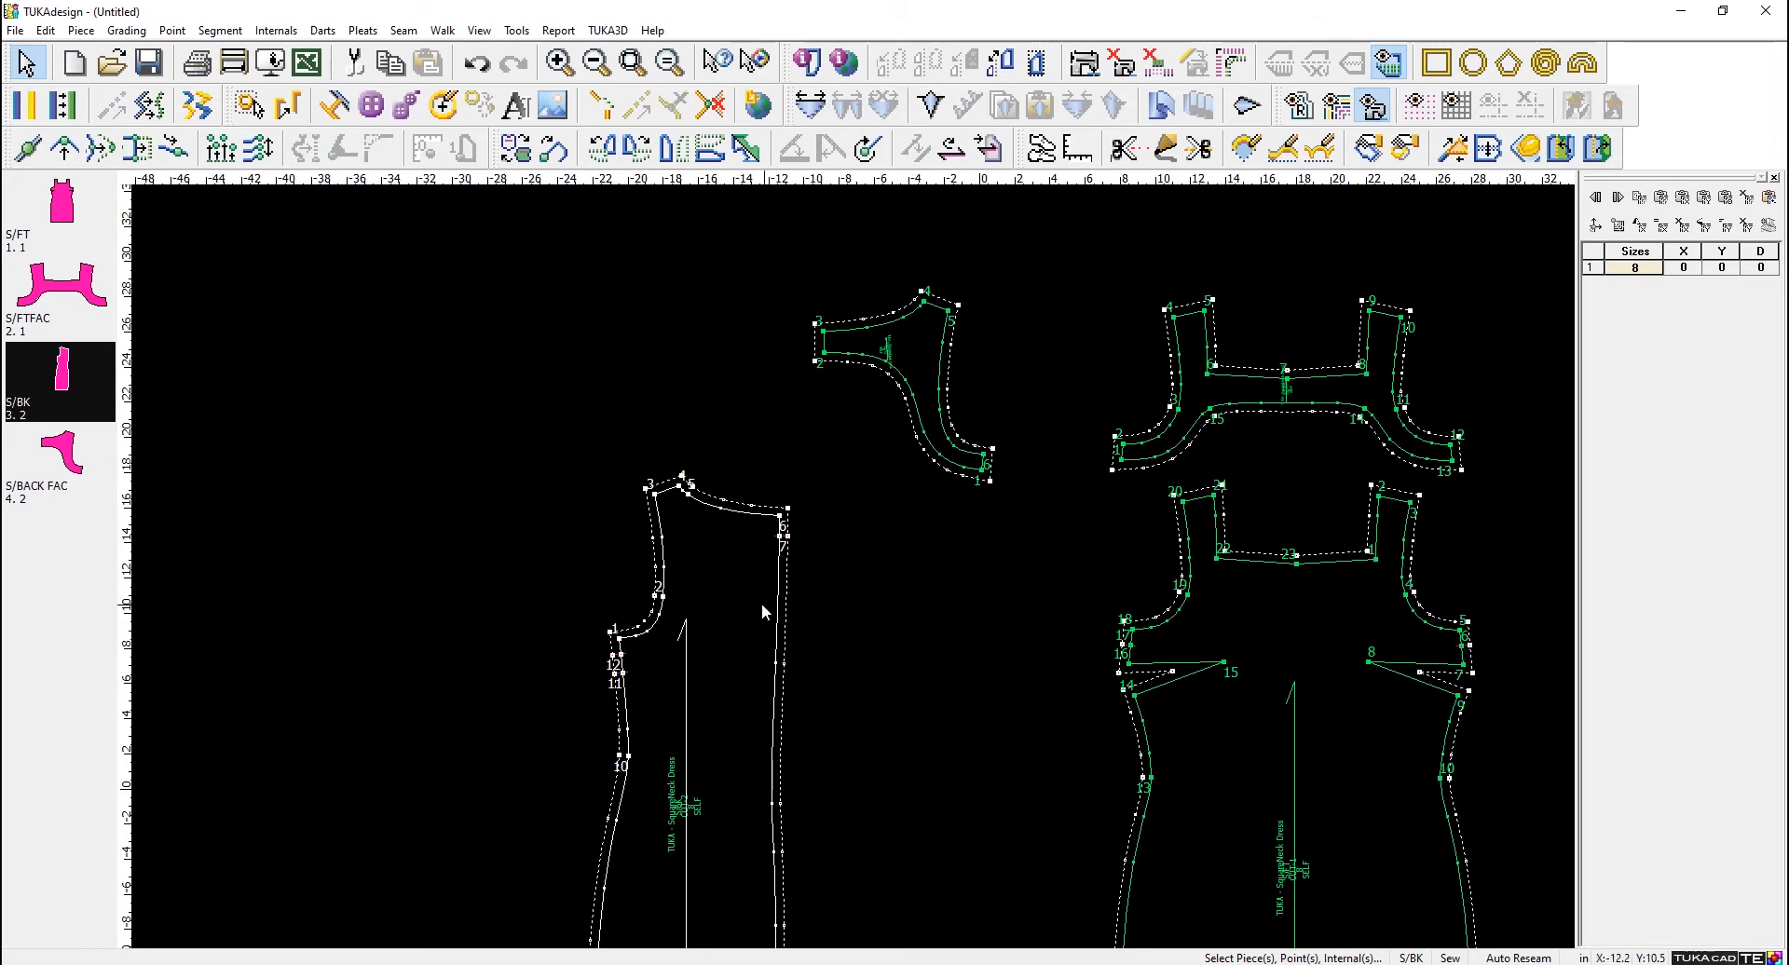
drag(762, 604, 602, 438)
click(532, 323)
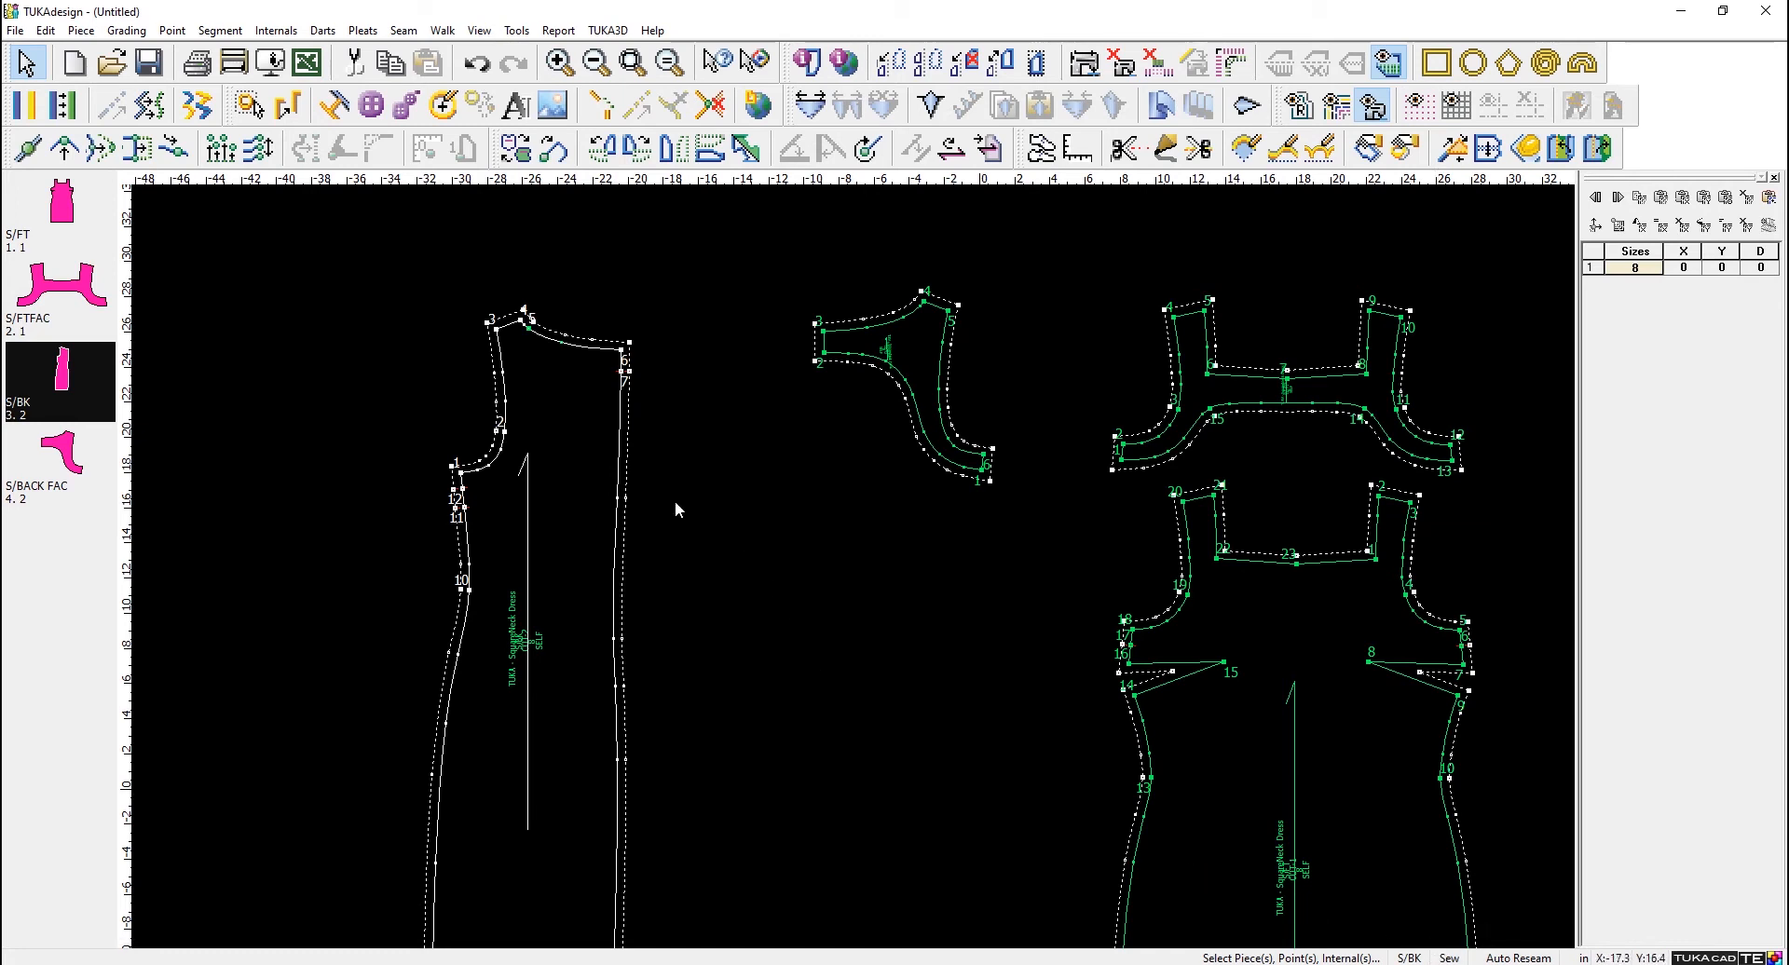
key(F4)
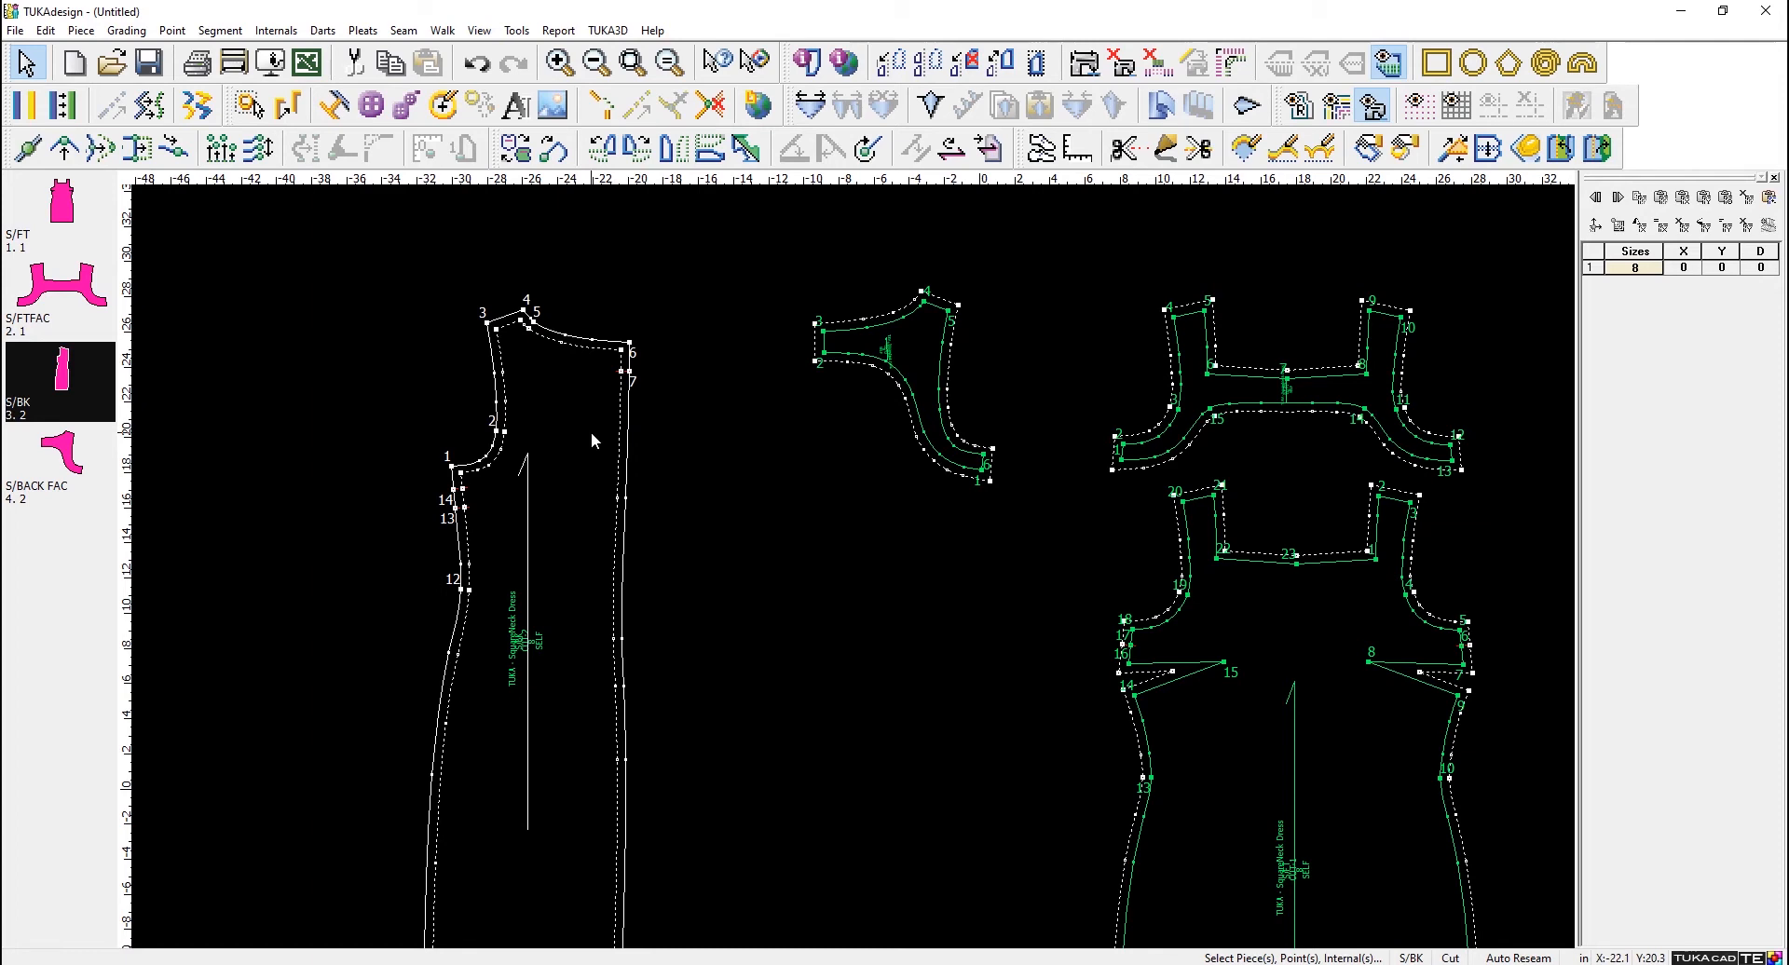
key(F4)
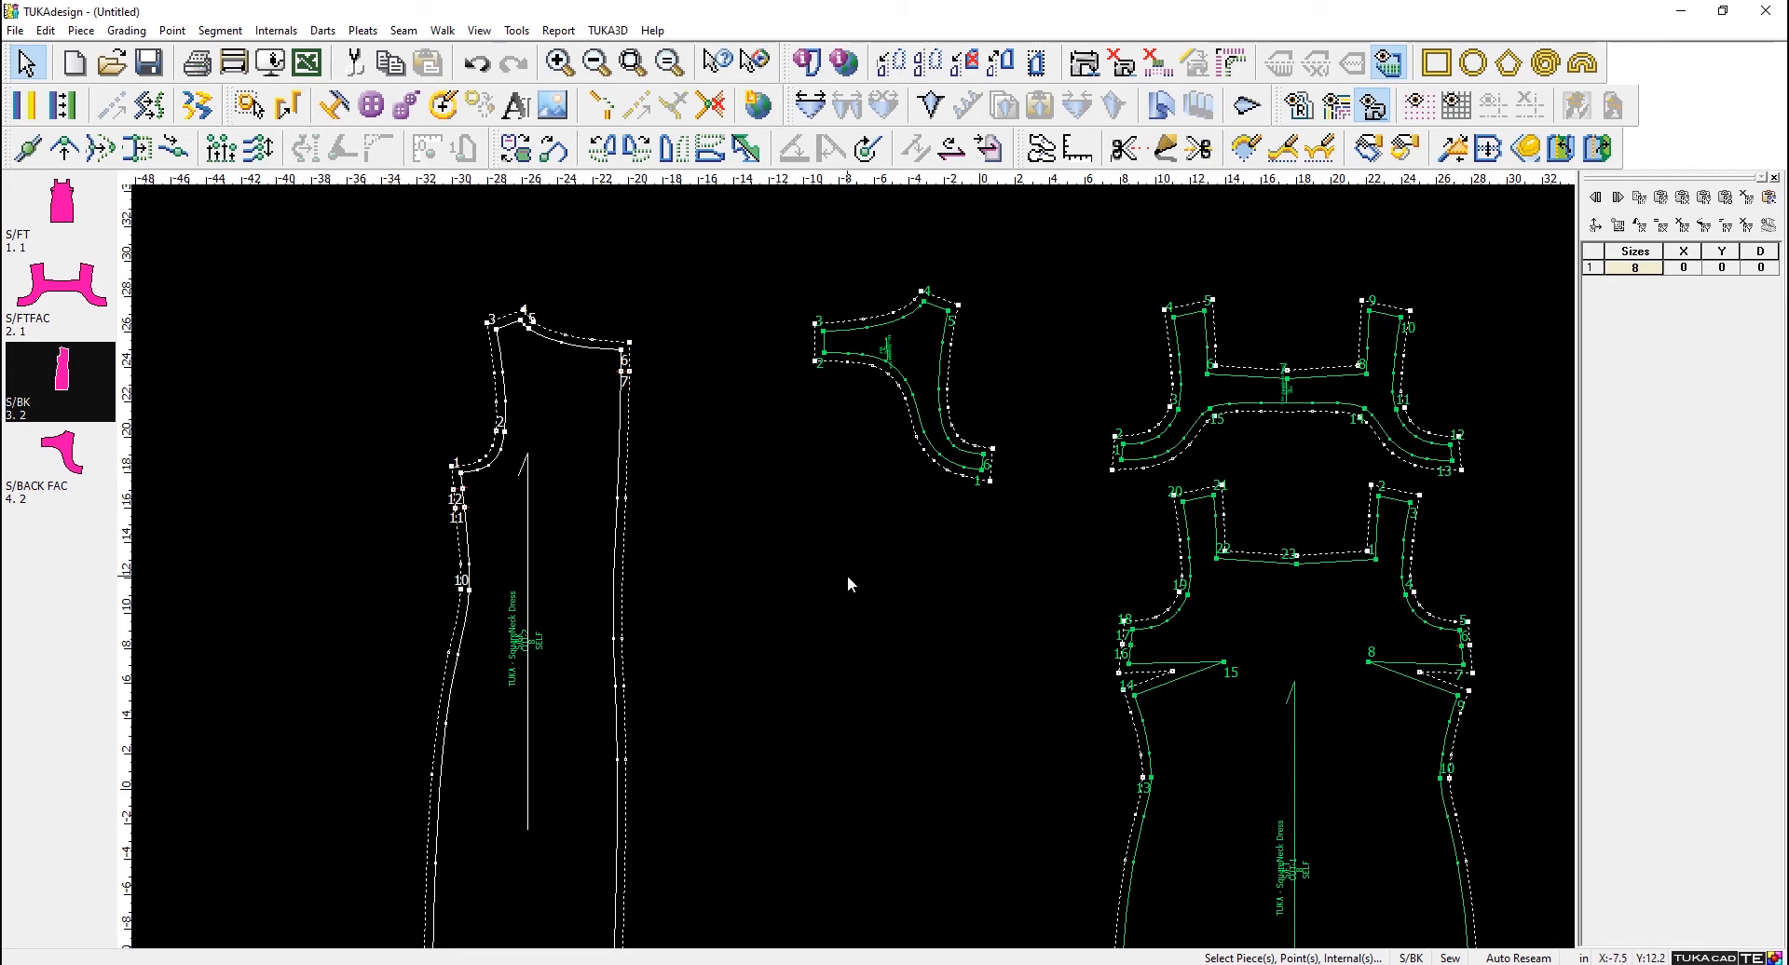
- Reseam all four pieces and show the reference blocks, with the S/BK neckline and armhole in close view
scroll(847, 574, down, 2)
scroll(850, 565, up, 2)
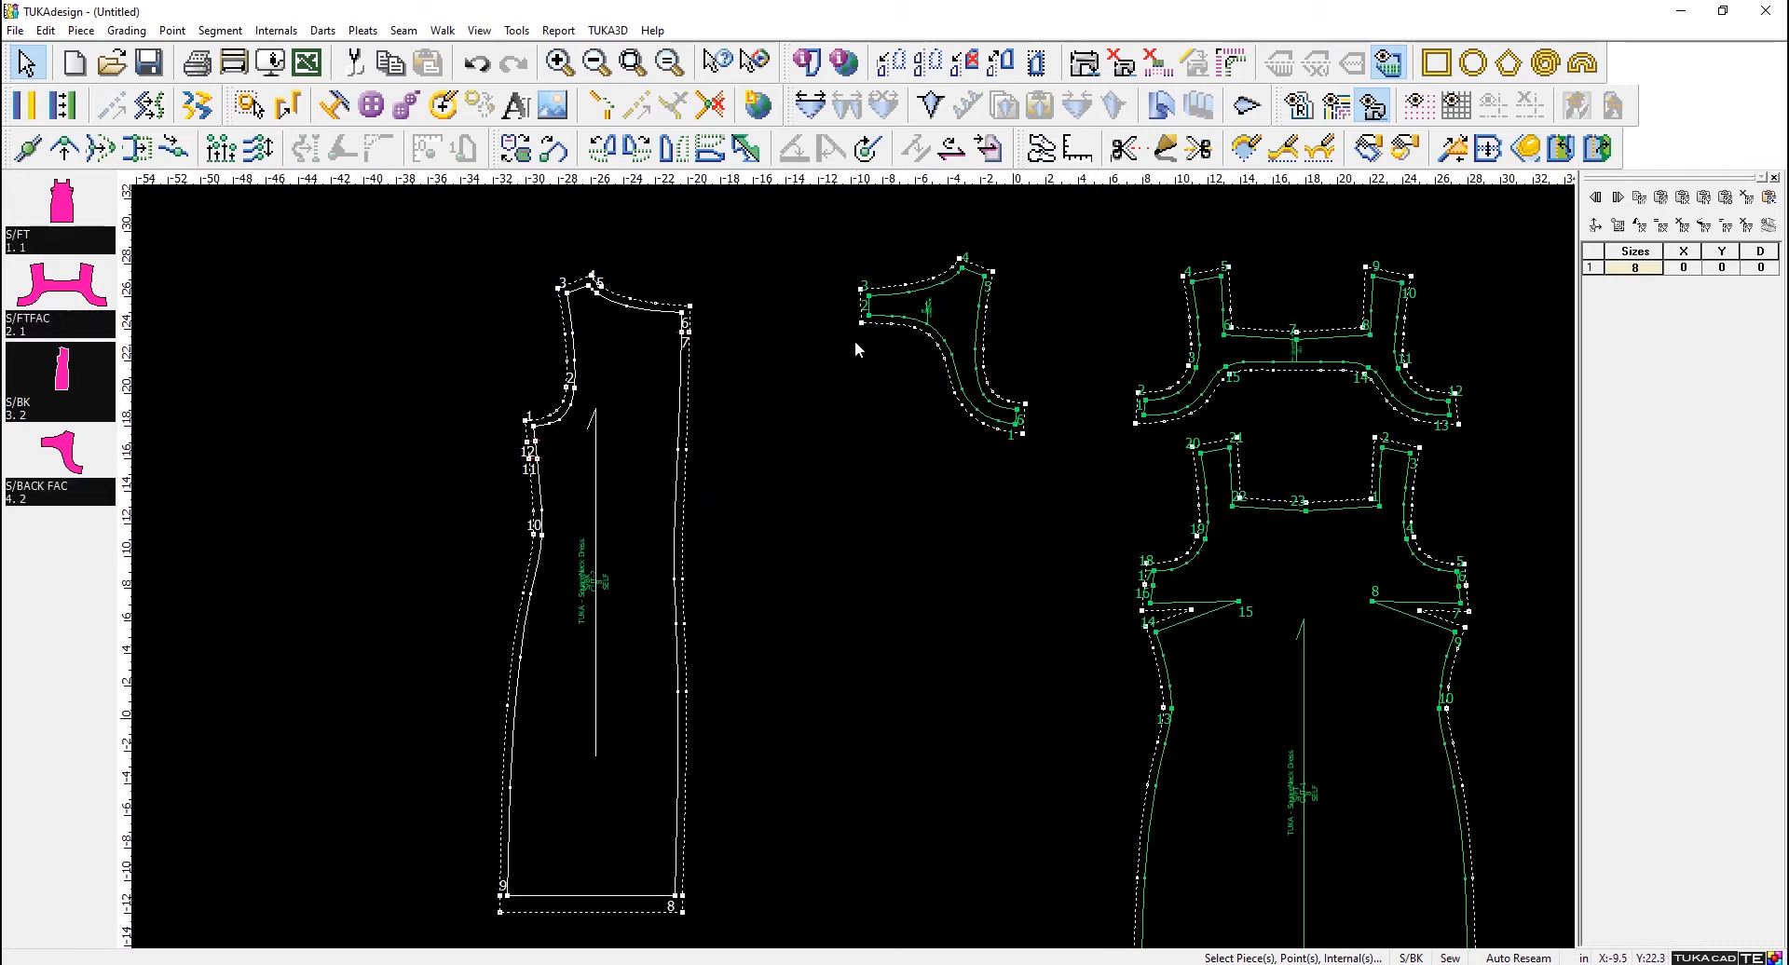
click(410, 31)
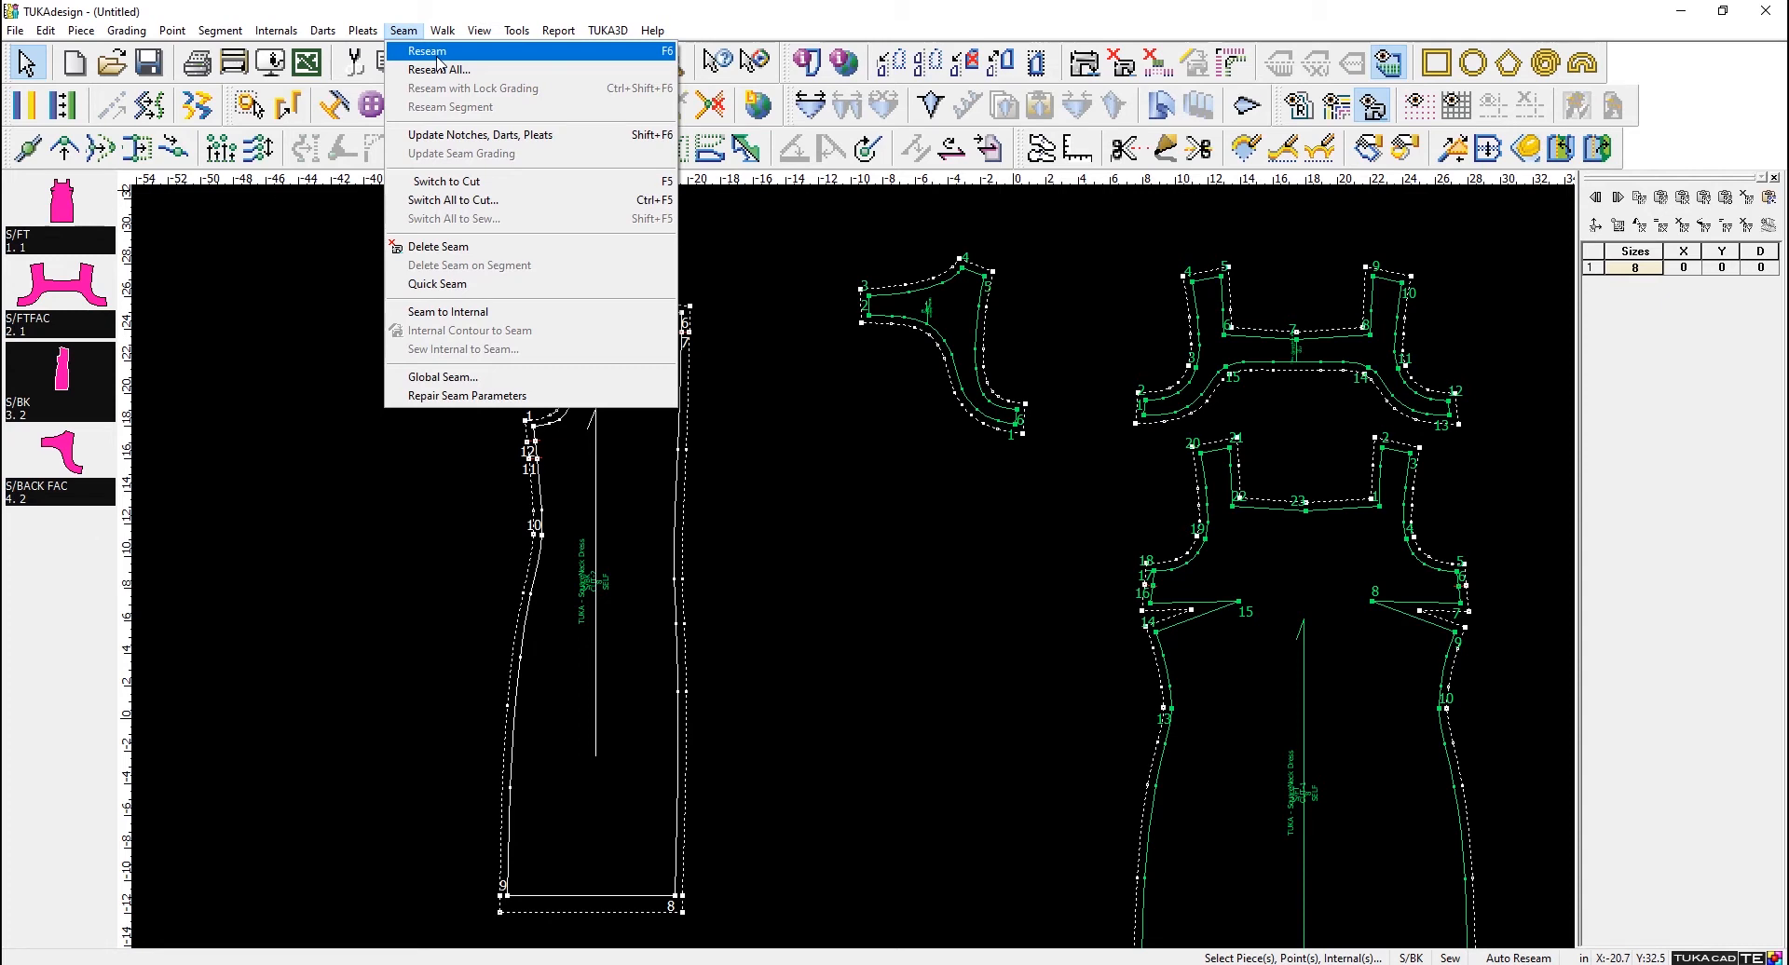
click(436, 54)
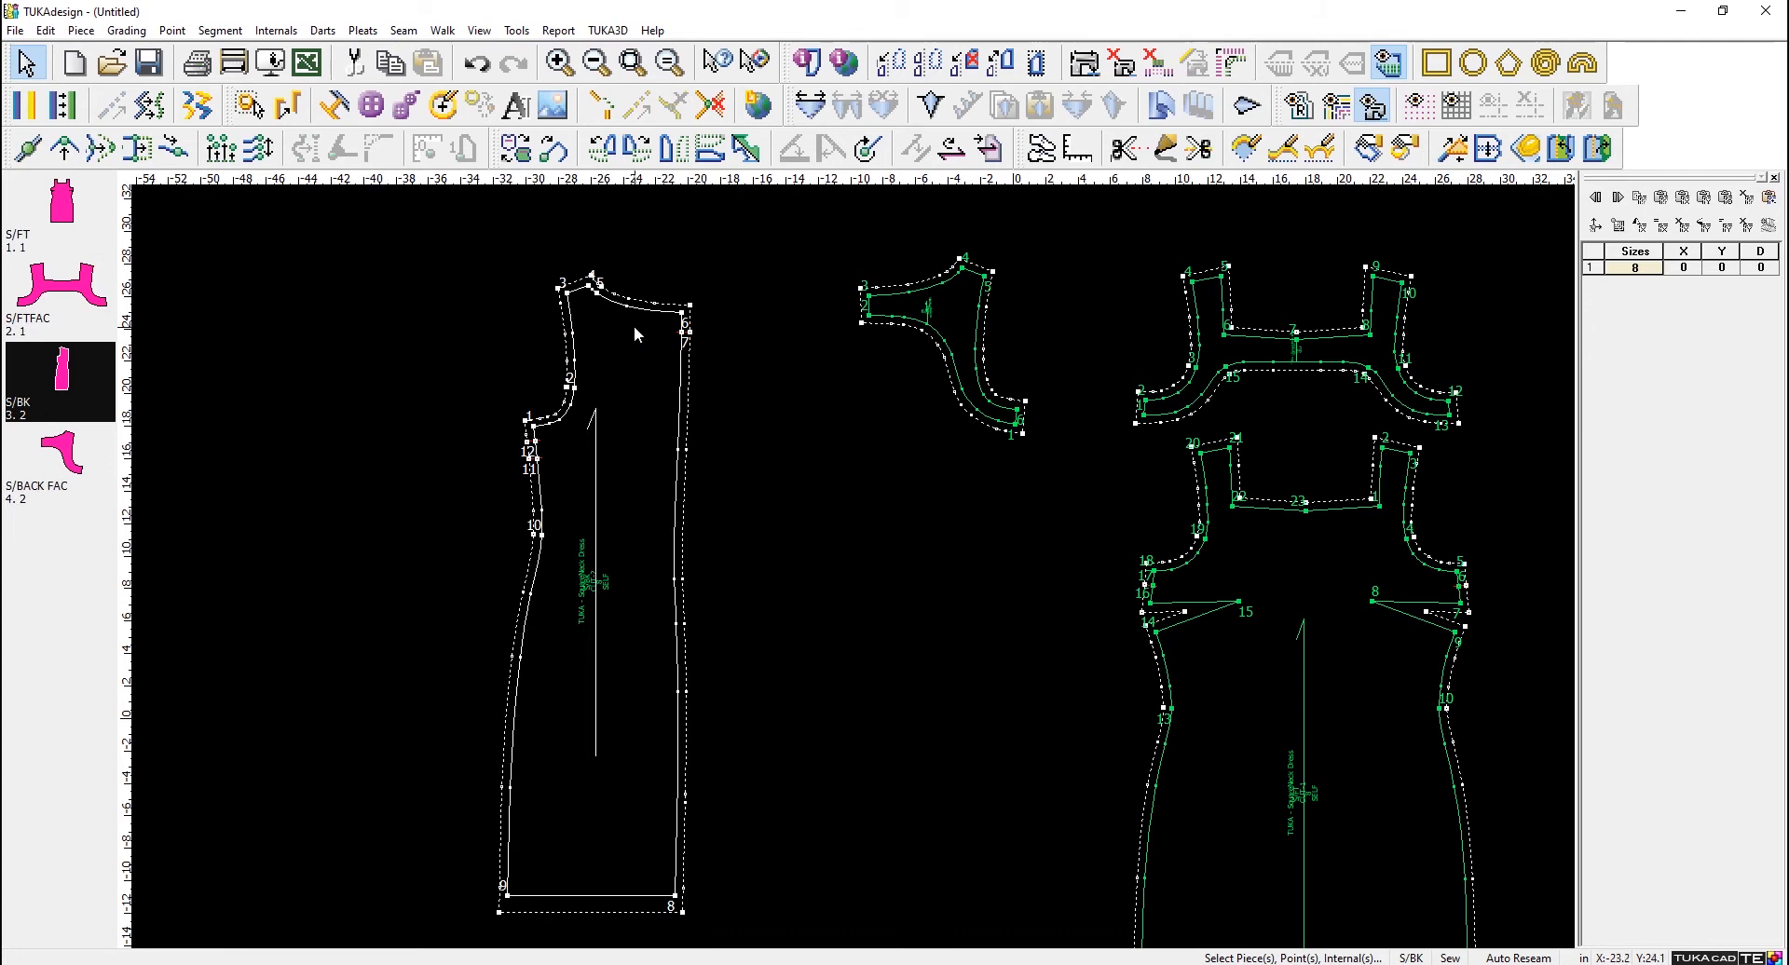
scroll(633, 326, up, 2)
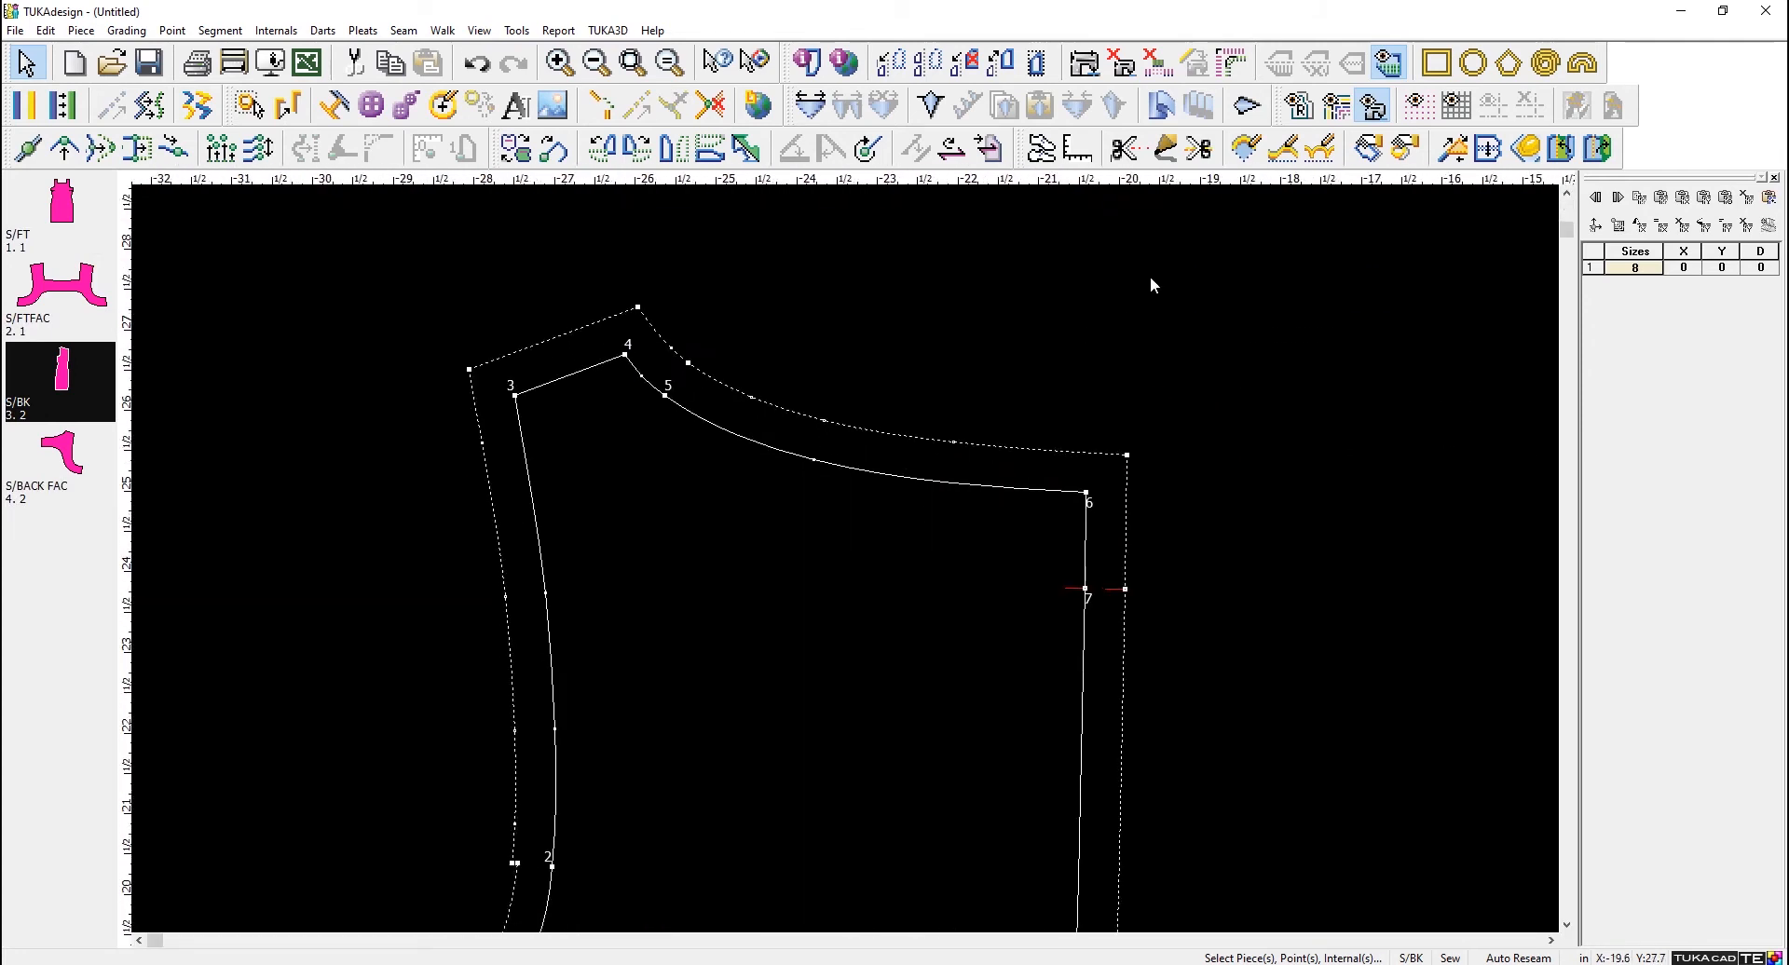
click(1301, 108)
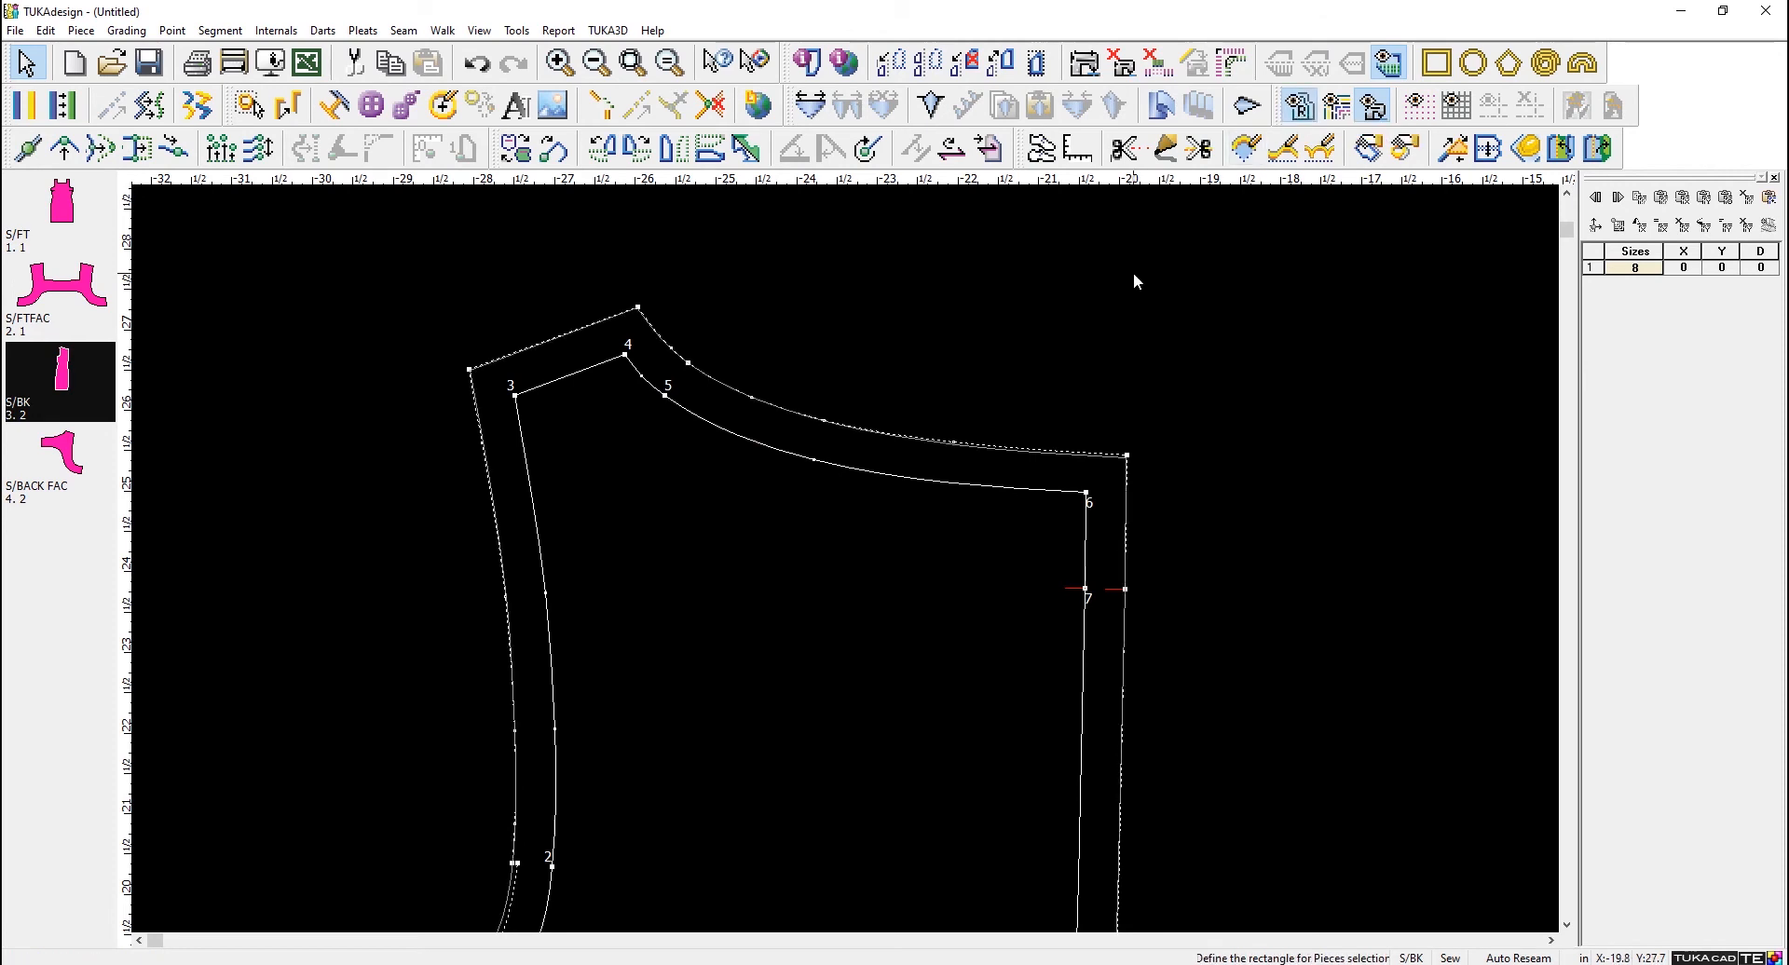
- Compare the S/BK cut line with its reference block at the neckline corner, shoulder tip and underarm corner
scroll(1058, 496, up, 1)
scroll(809, 533, up, 1)
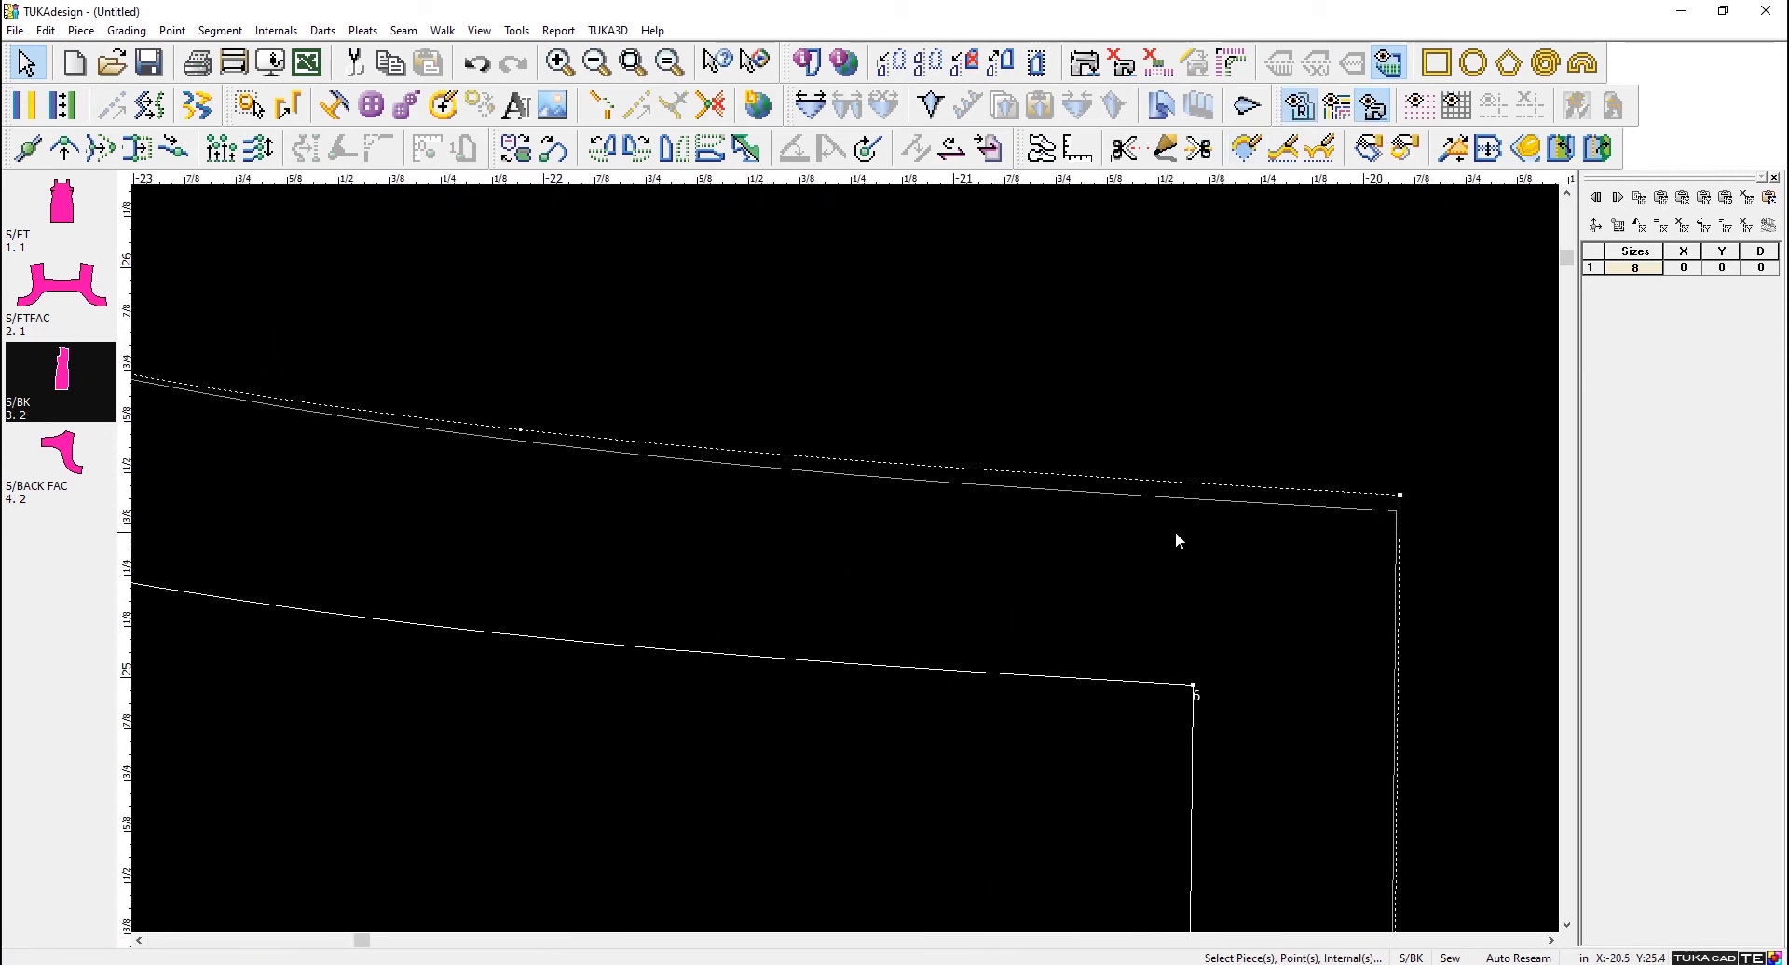
click(1370, 510)
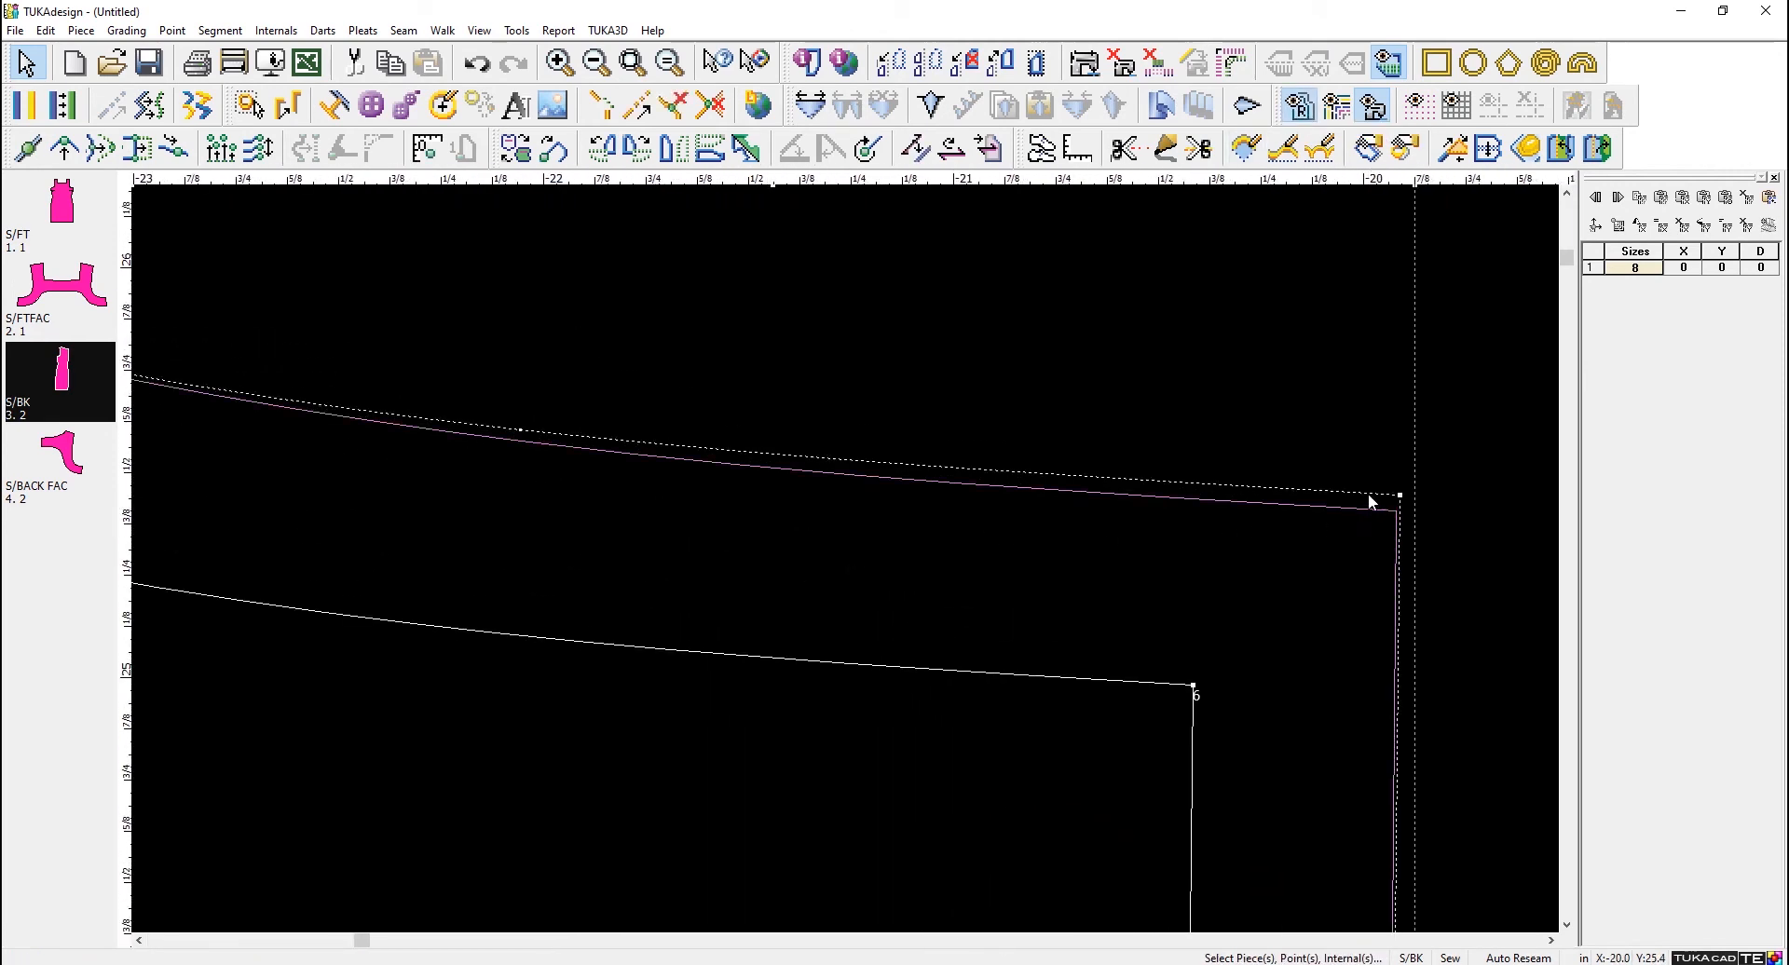
scroll(807, 462, down, 3)
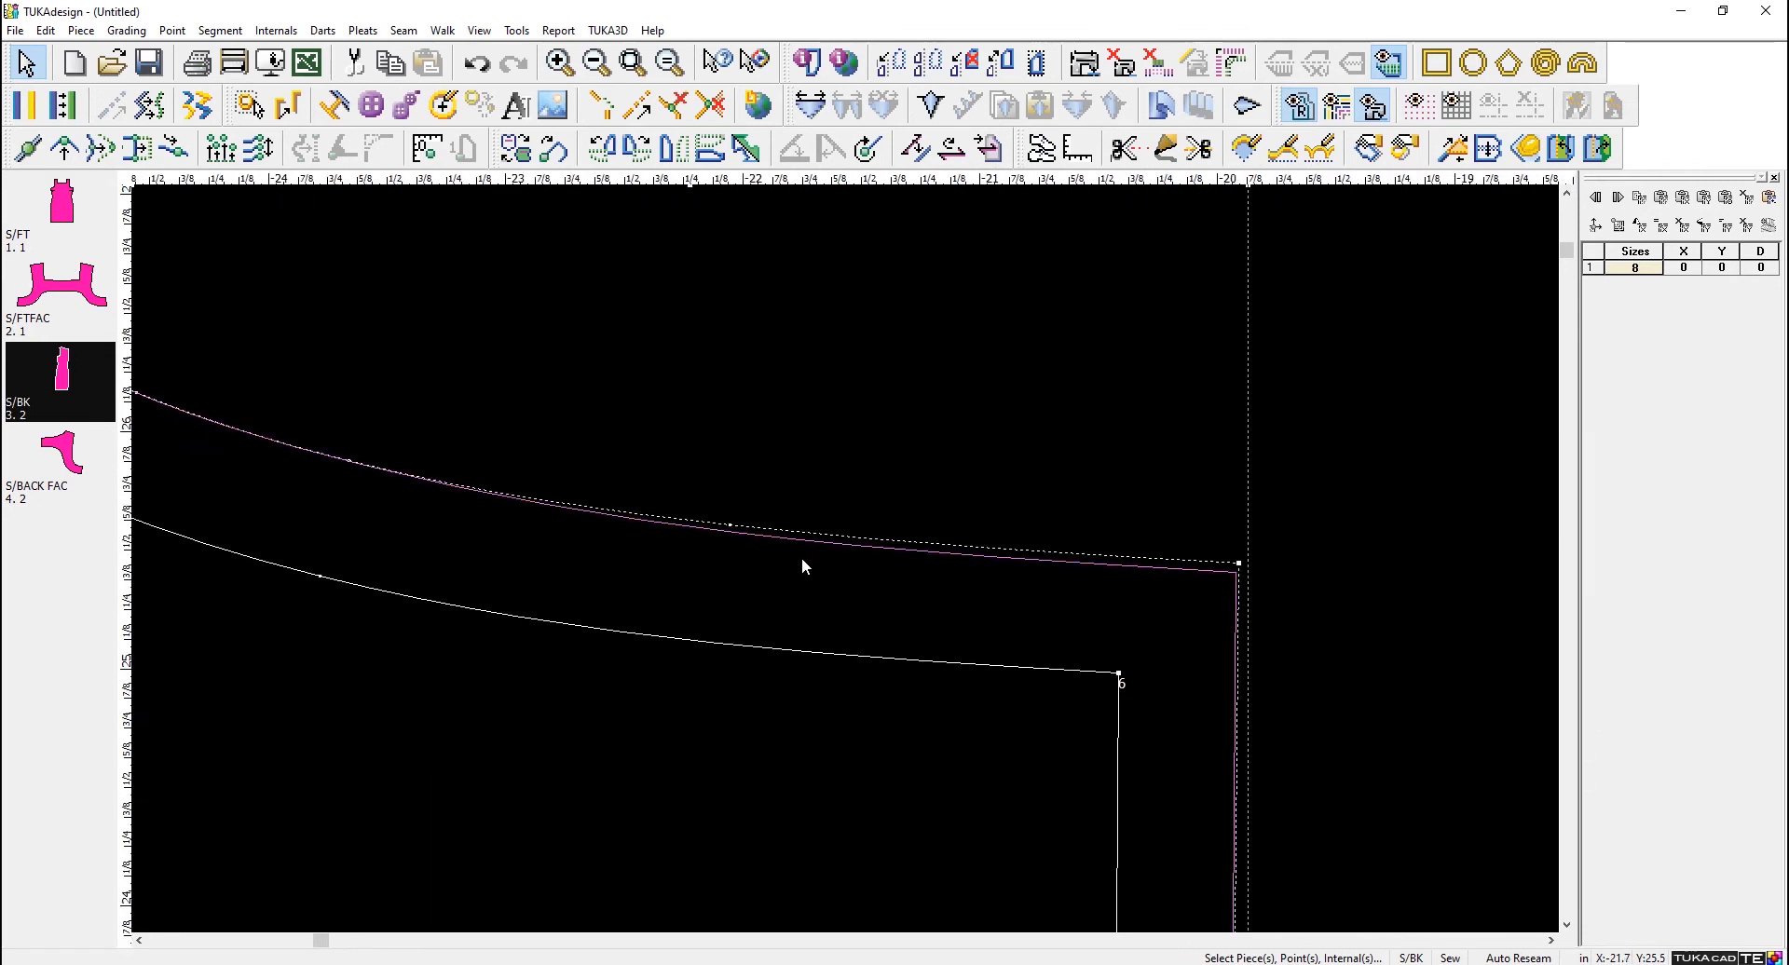
scroll(837, 556, up, 1)
scroll(811, 531, up, 3)
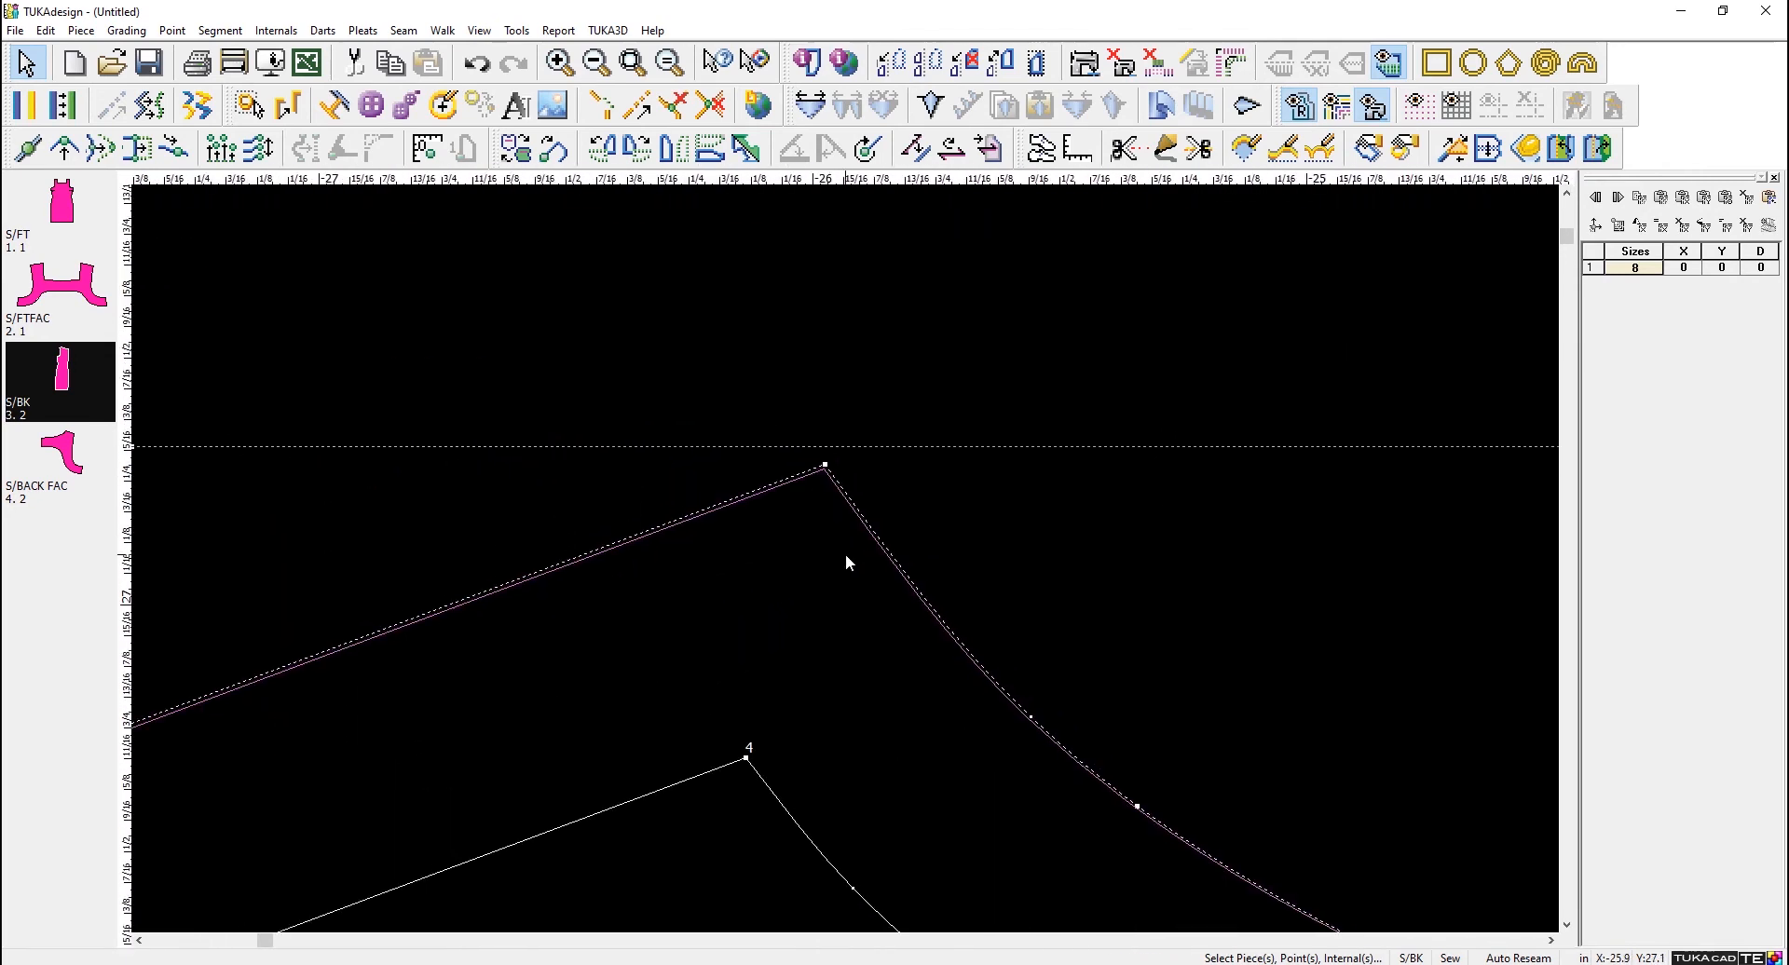
scroll(911, 568, down, 5)
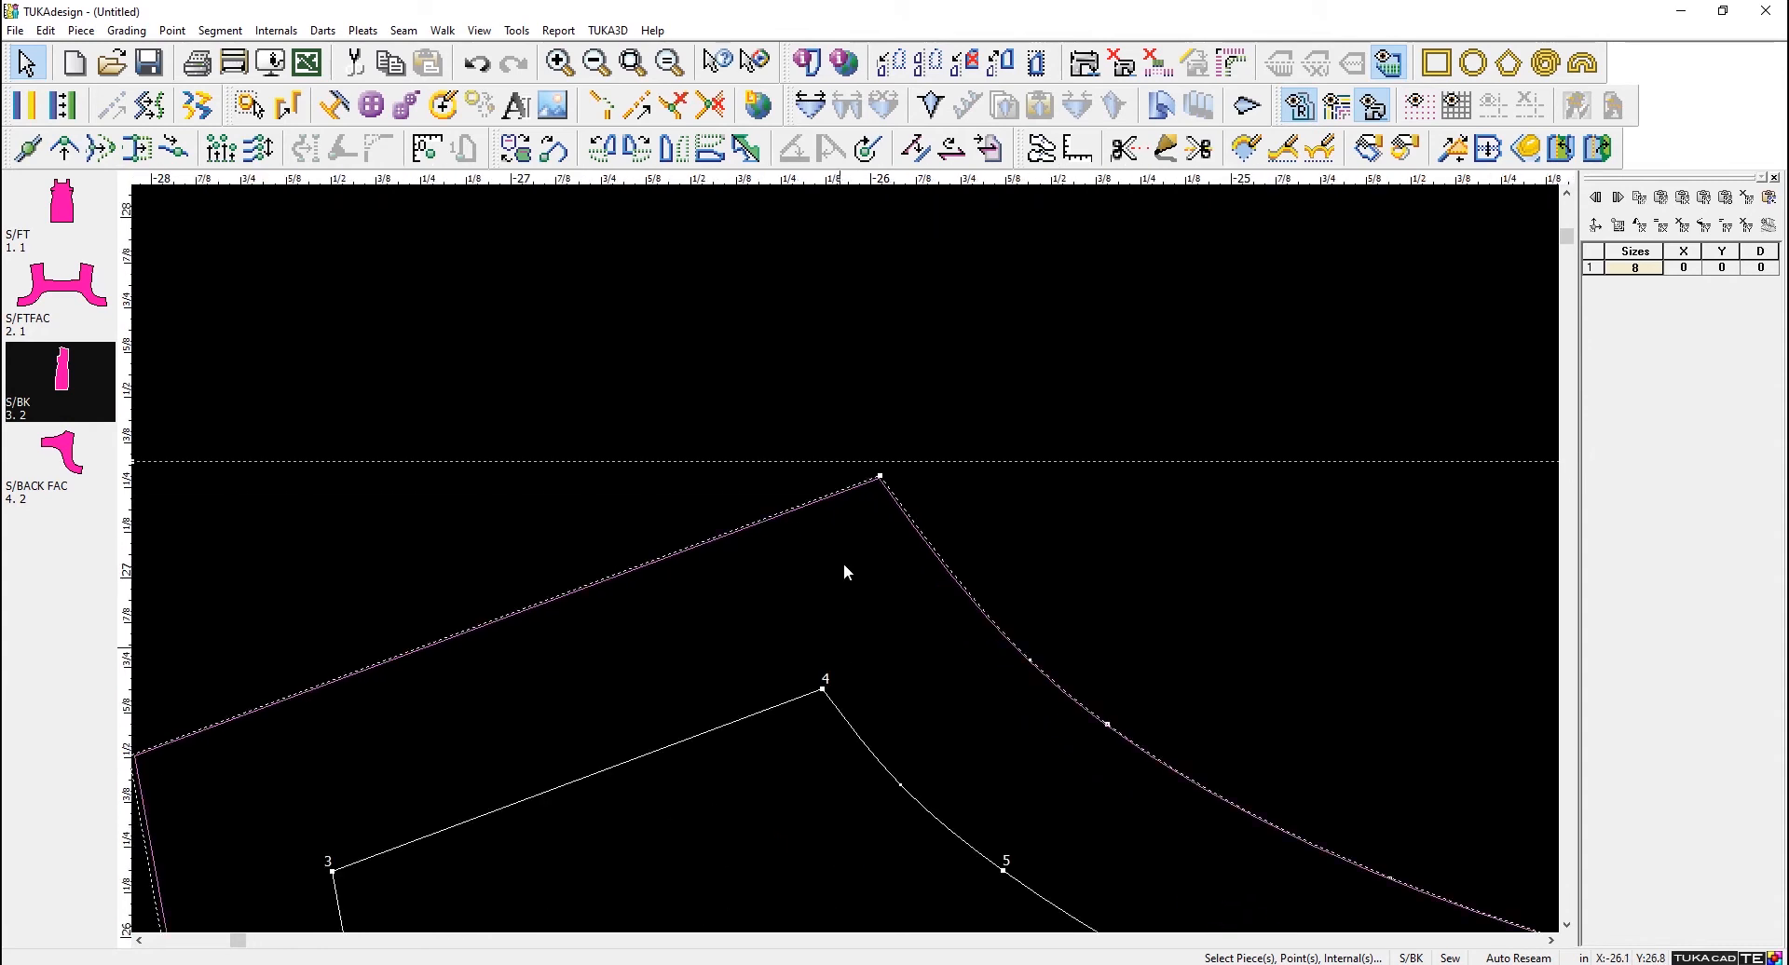
scroll(838, 568, up, 5)
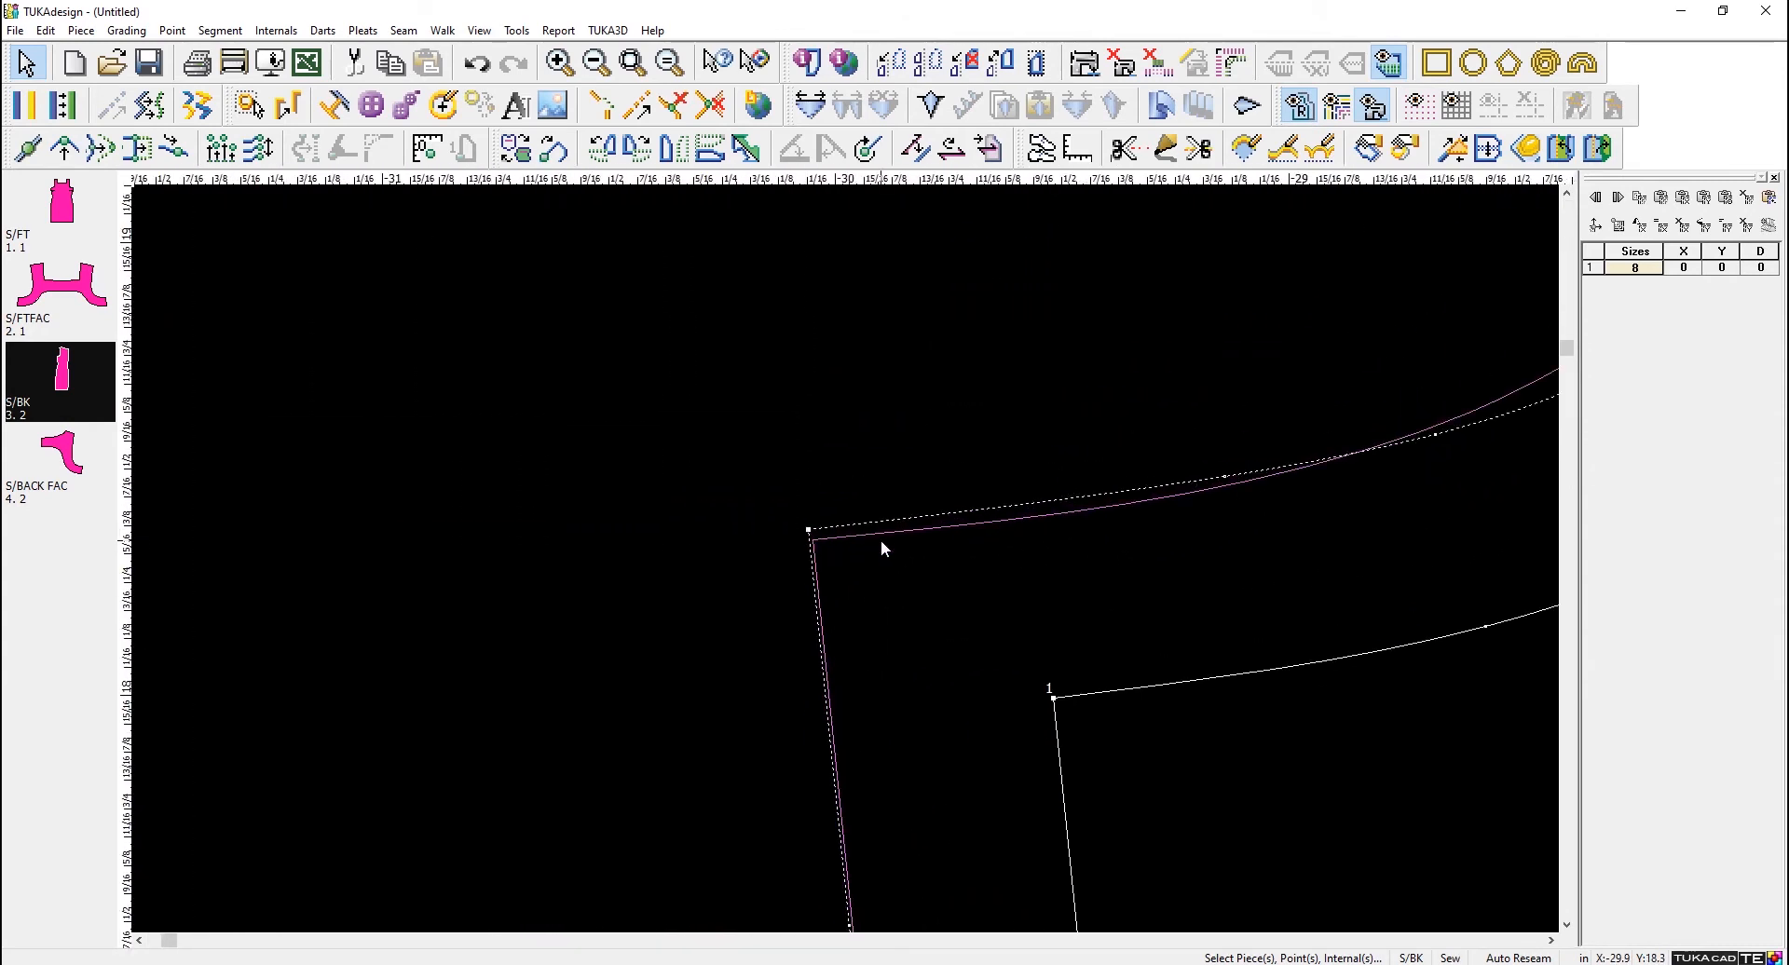
- Set the seam width at the S/BK underarm corner, point 1, to 0.5 in its point info and apply it
double_click(1053, 699)
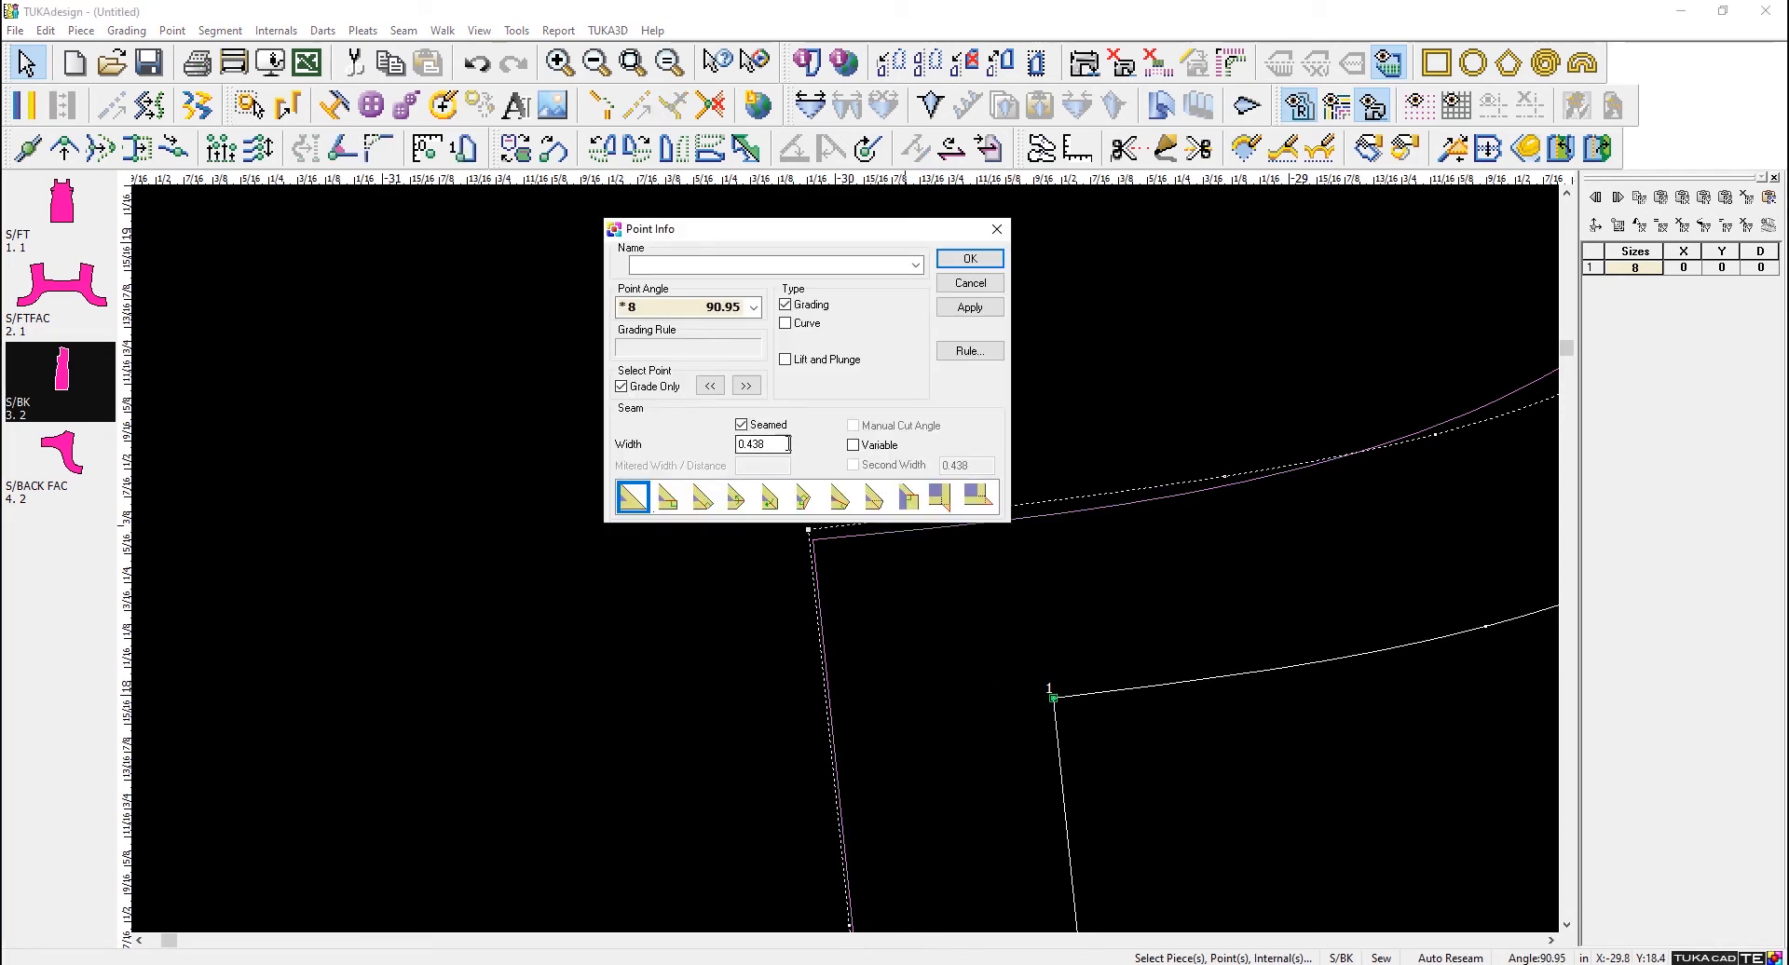
drag(788, 445, 708, 448)
text(.5)
click(970, 307)
drag(909, 237, 654, 172)
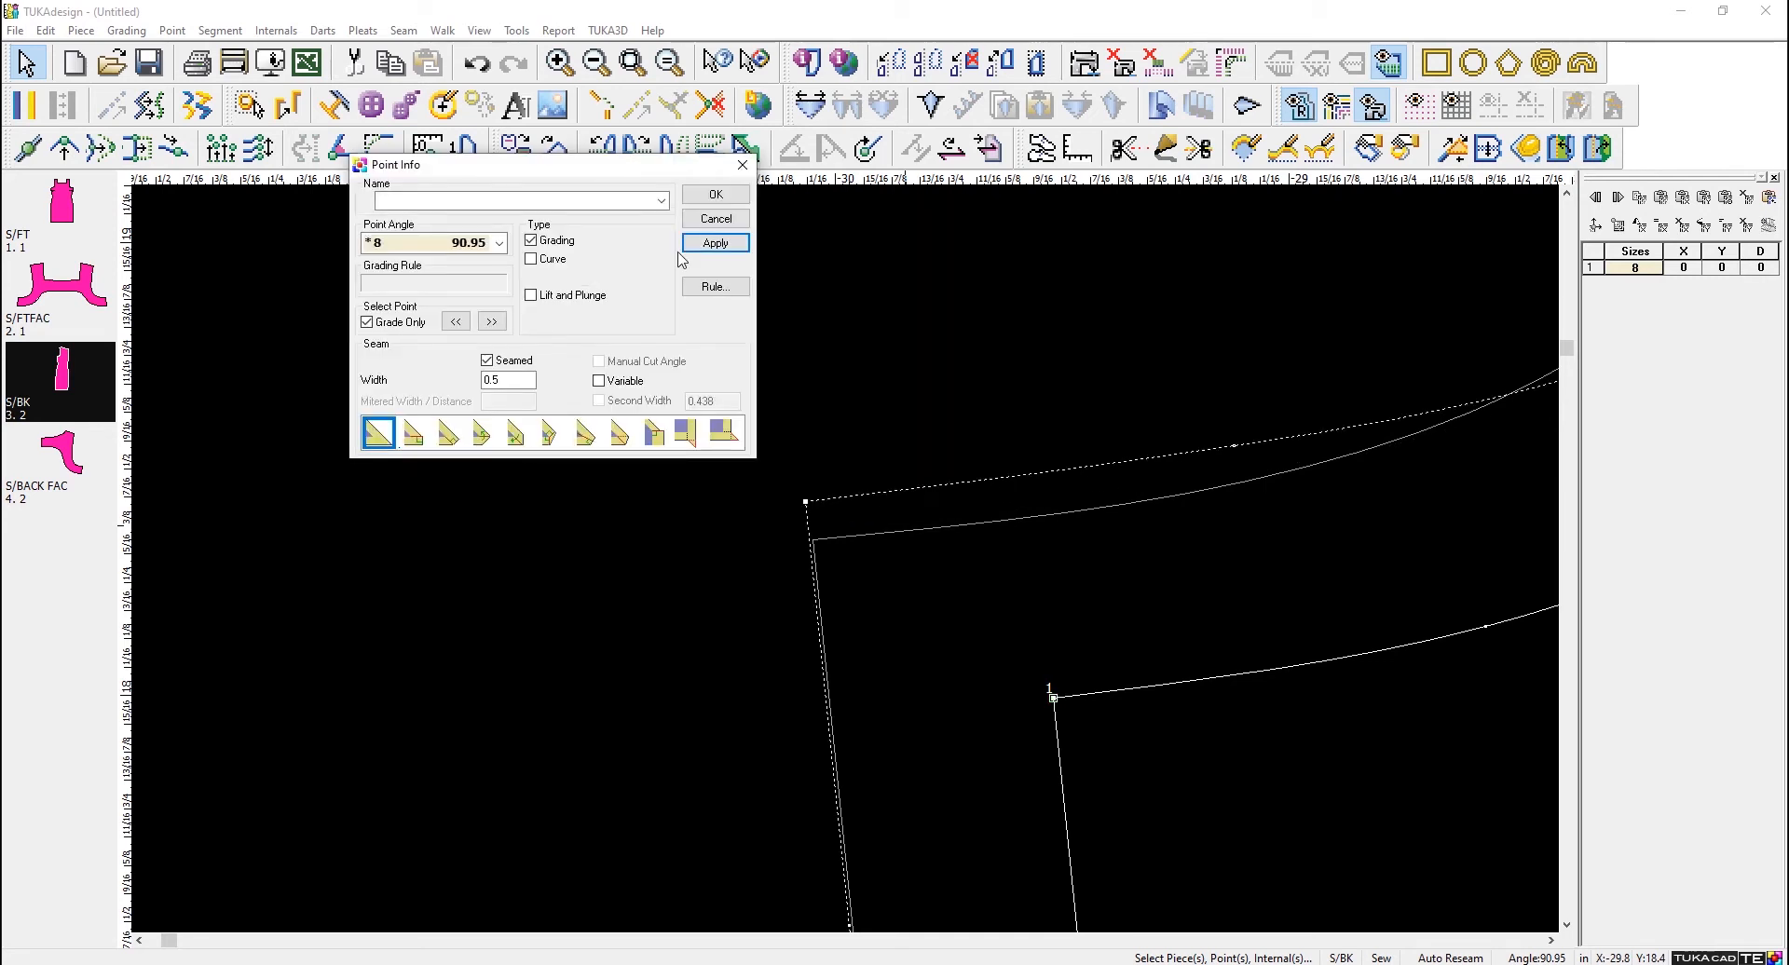
- Set the seam width at S/BK point 1 to 0.45, apply it and close the point info
double_click(516, 379)
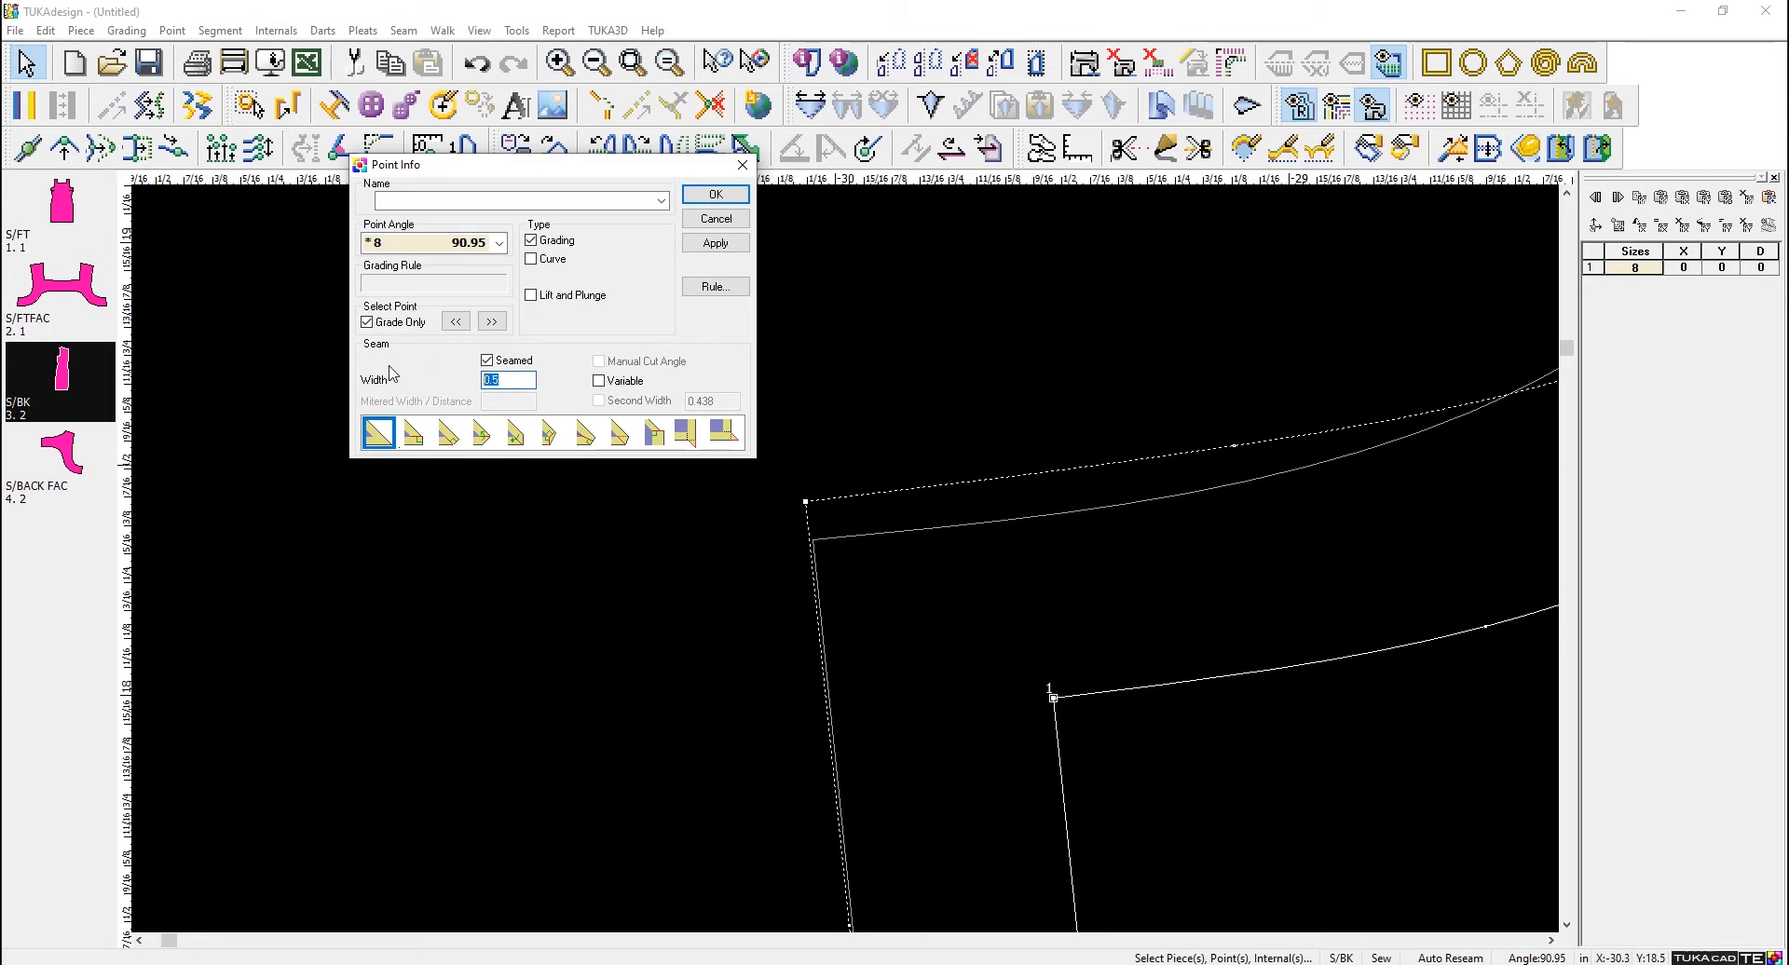
text(.45)
click(726, 246)
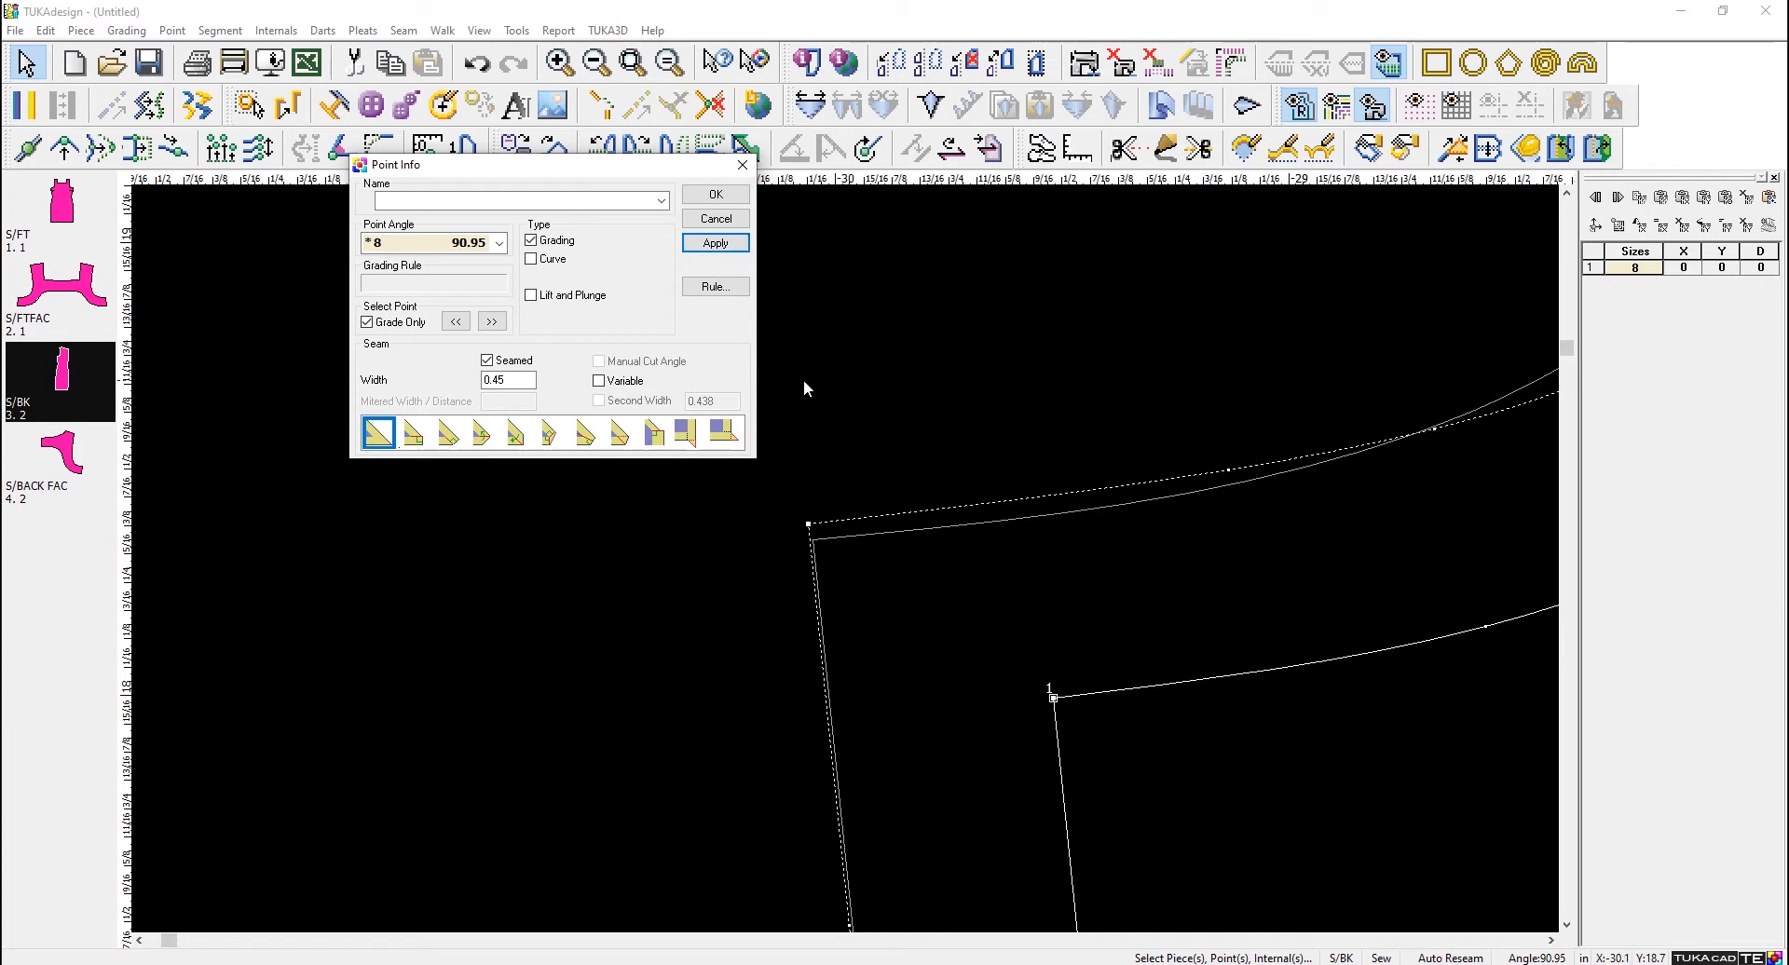
click(729, 222)
- Add a 0.45 seam along the whole S/BK armhole, from underarm point 1 to shoulder point 3
scroll(1244, 461, down, 3)
scroll(891, 590, down, 6)
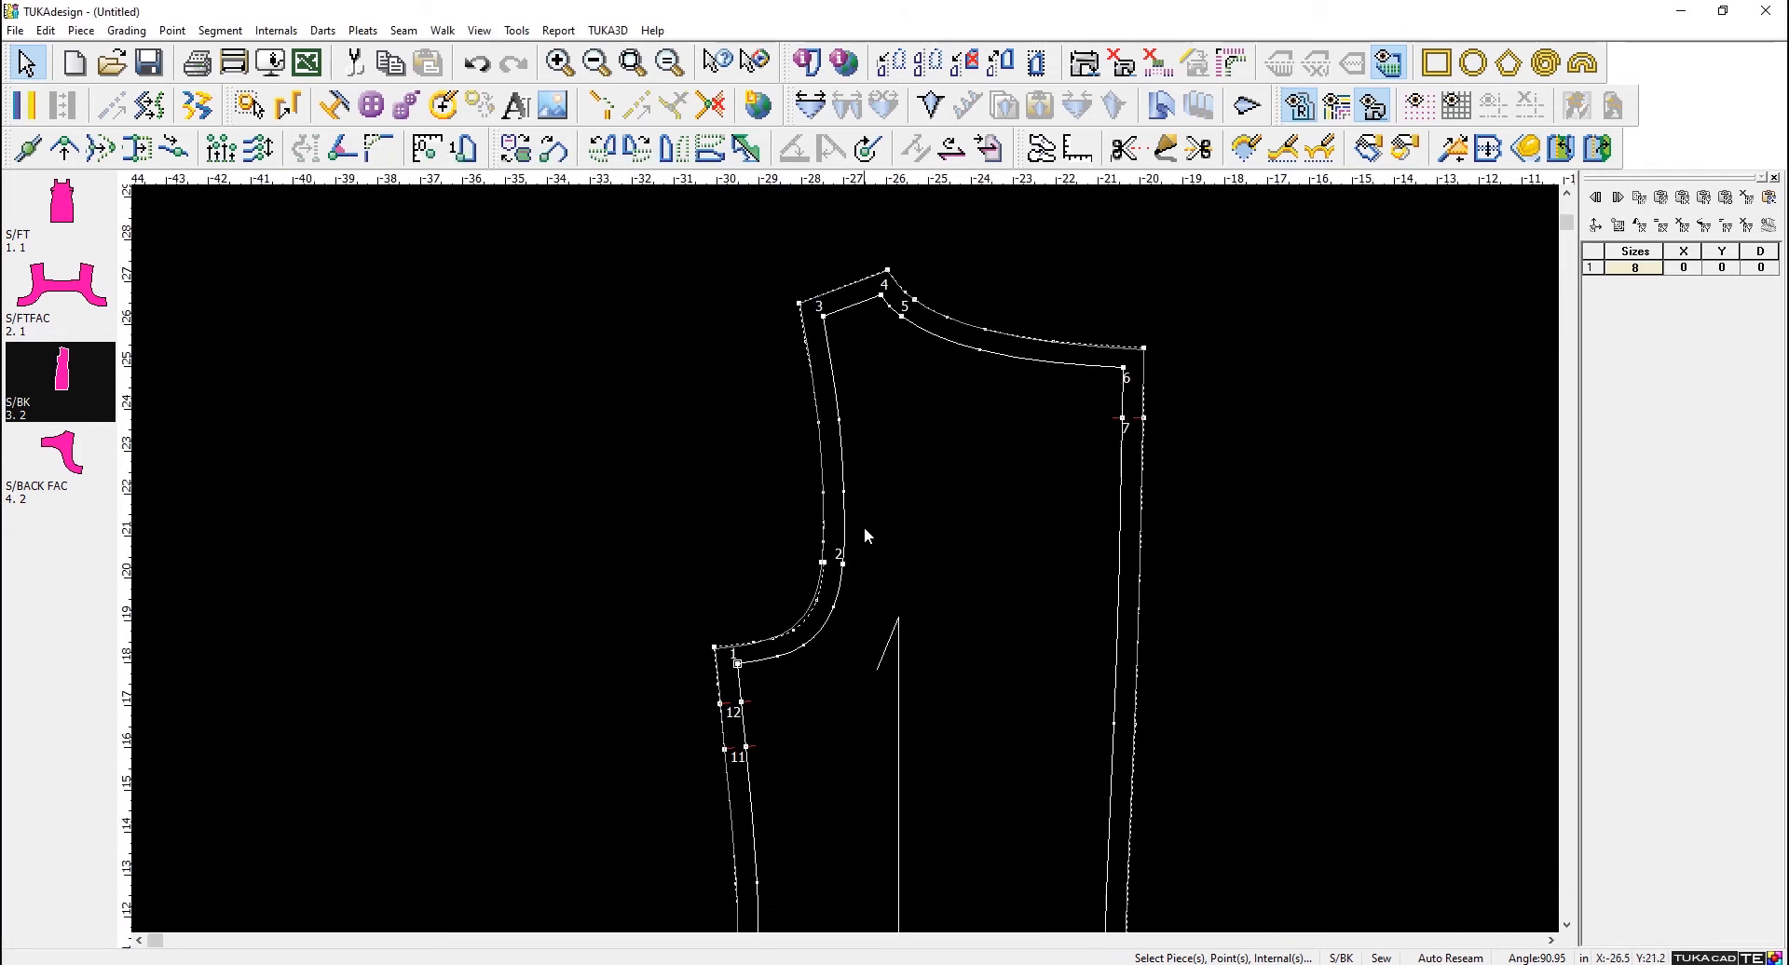
scroll(863, 527, up, 2)
click(1084, 62)
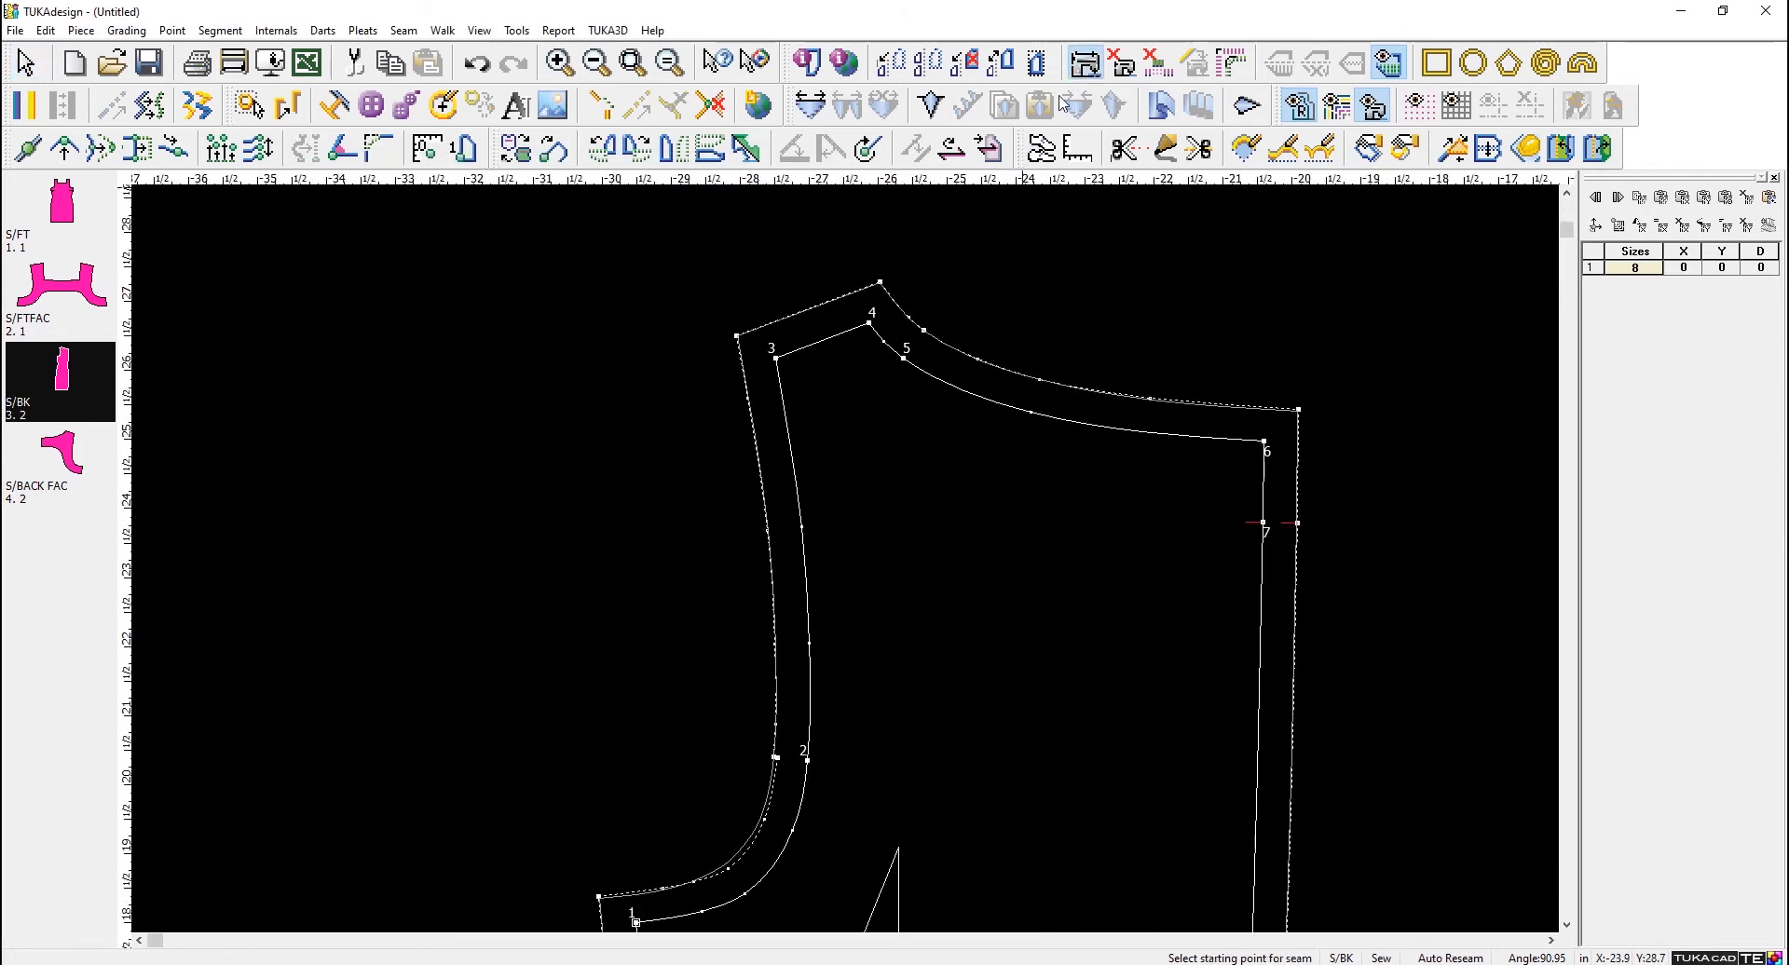
click(640, 923)
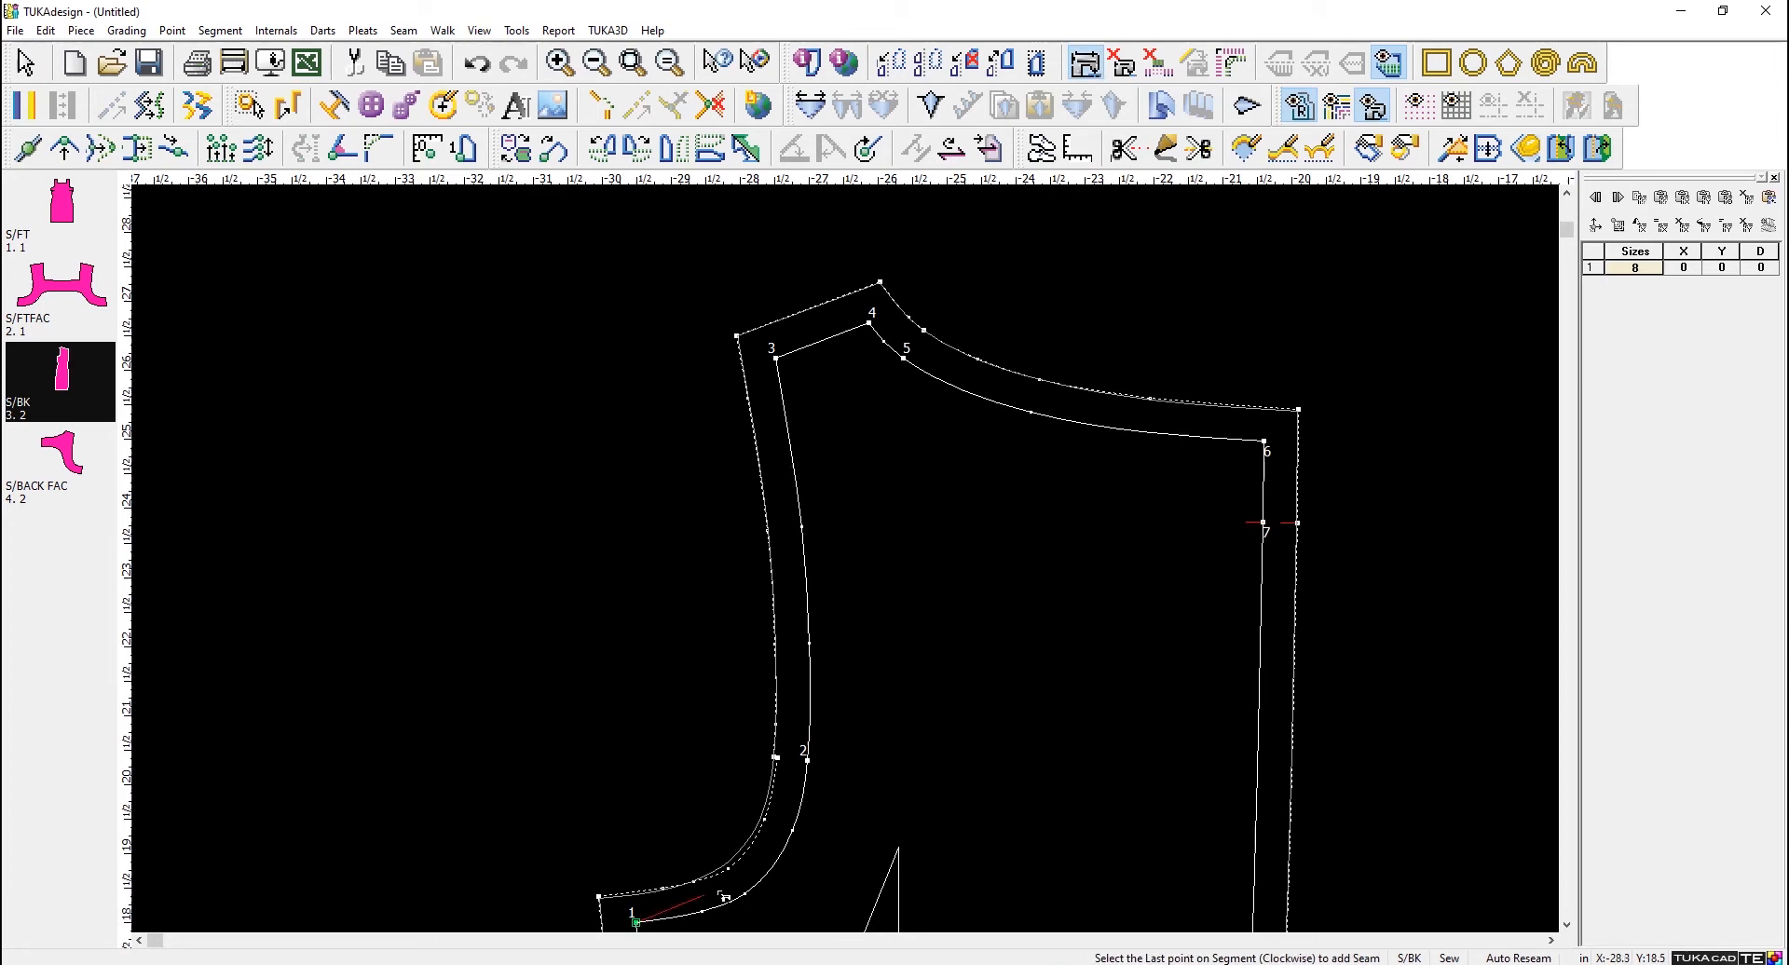
click(841, 772)
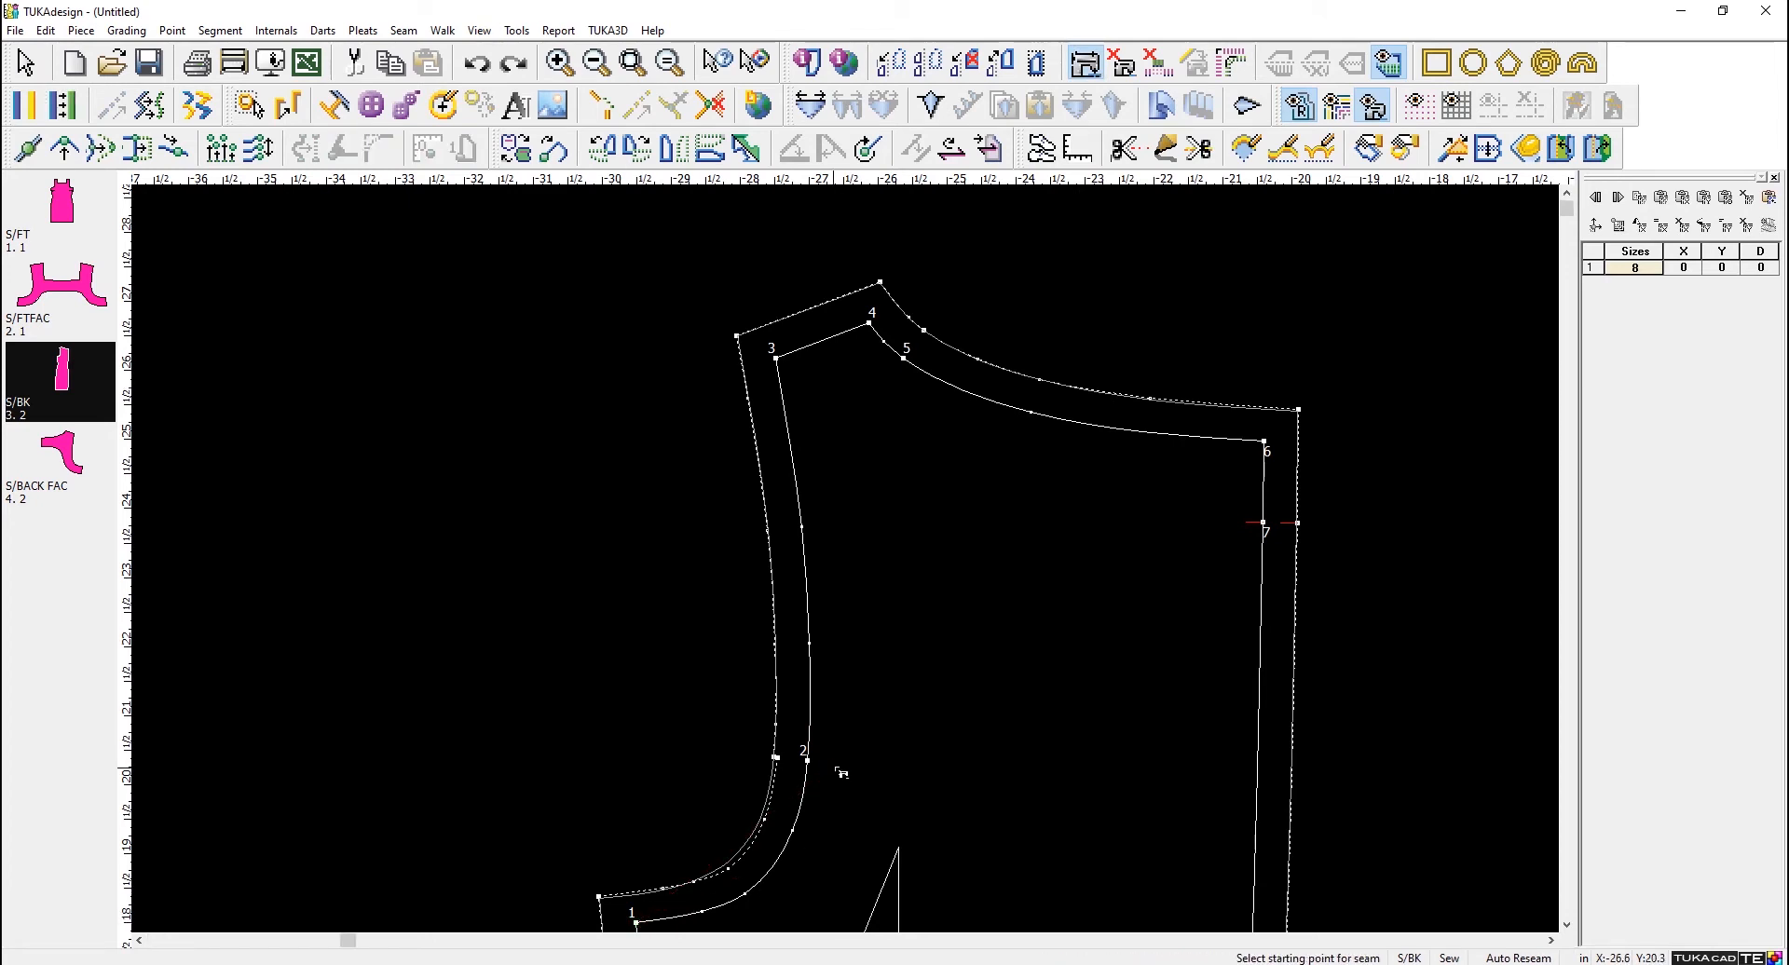
click(637, 924)
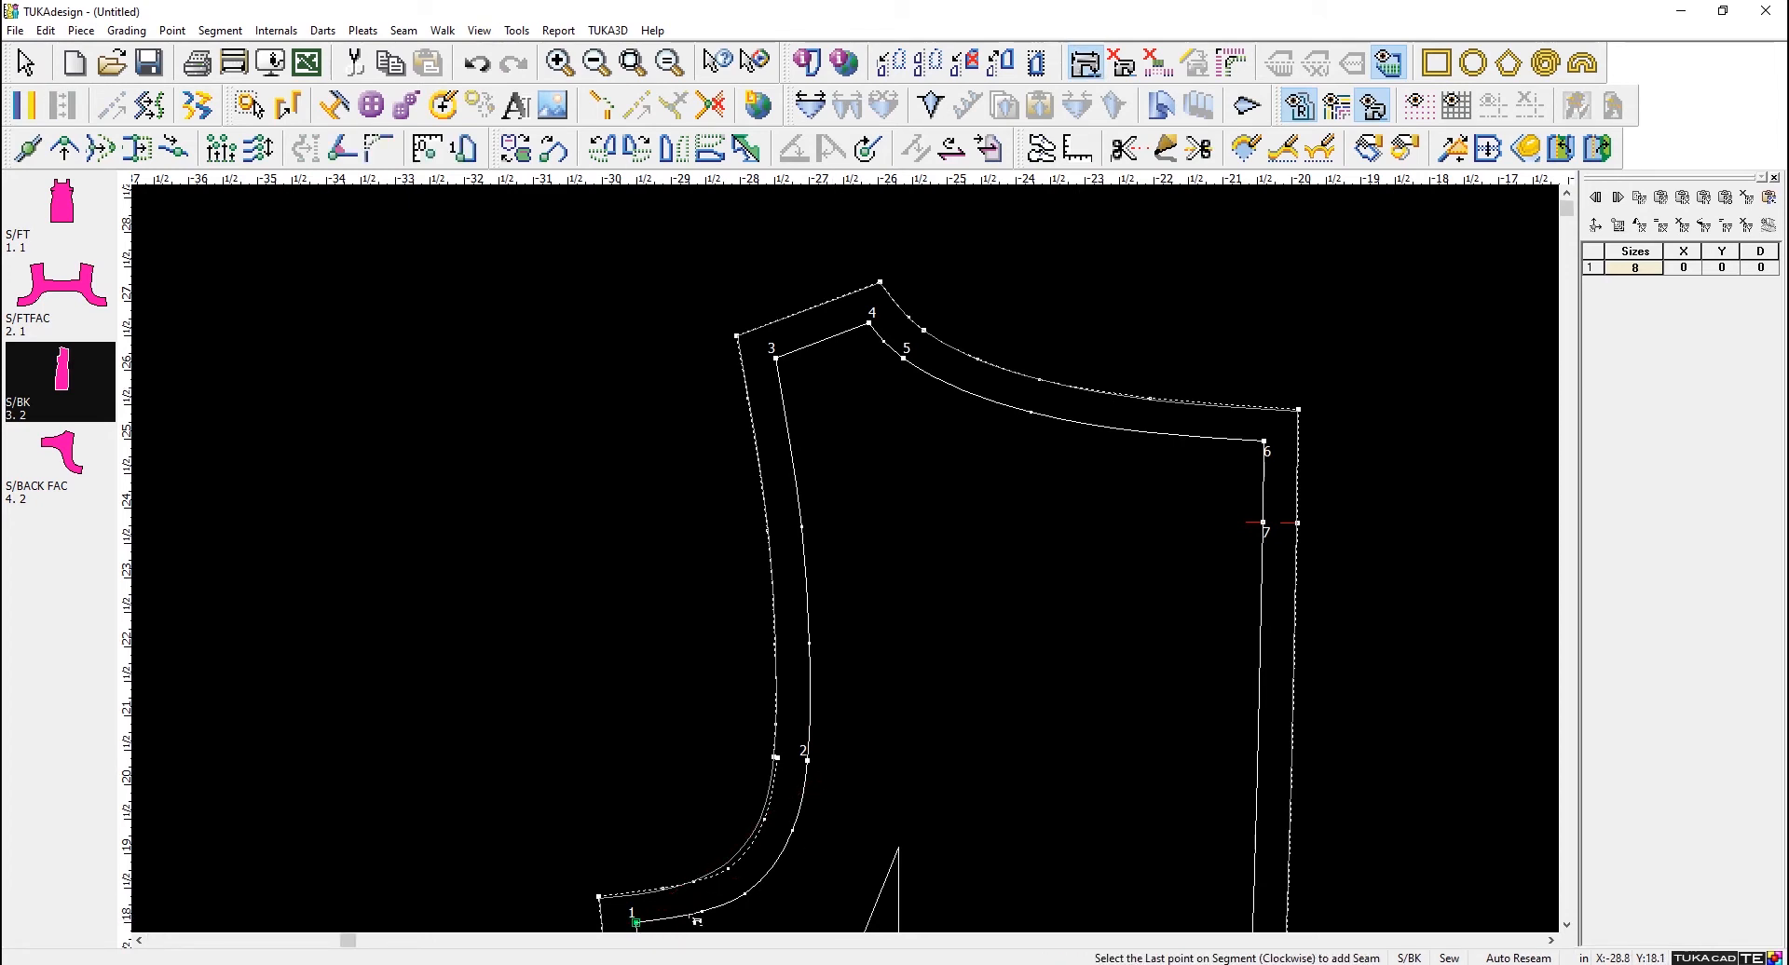
click(775, 357)
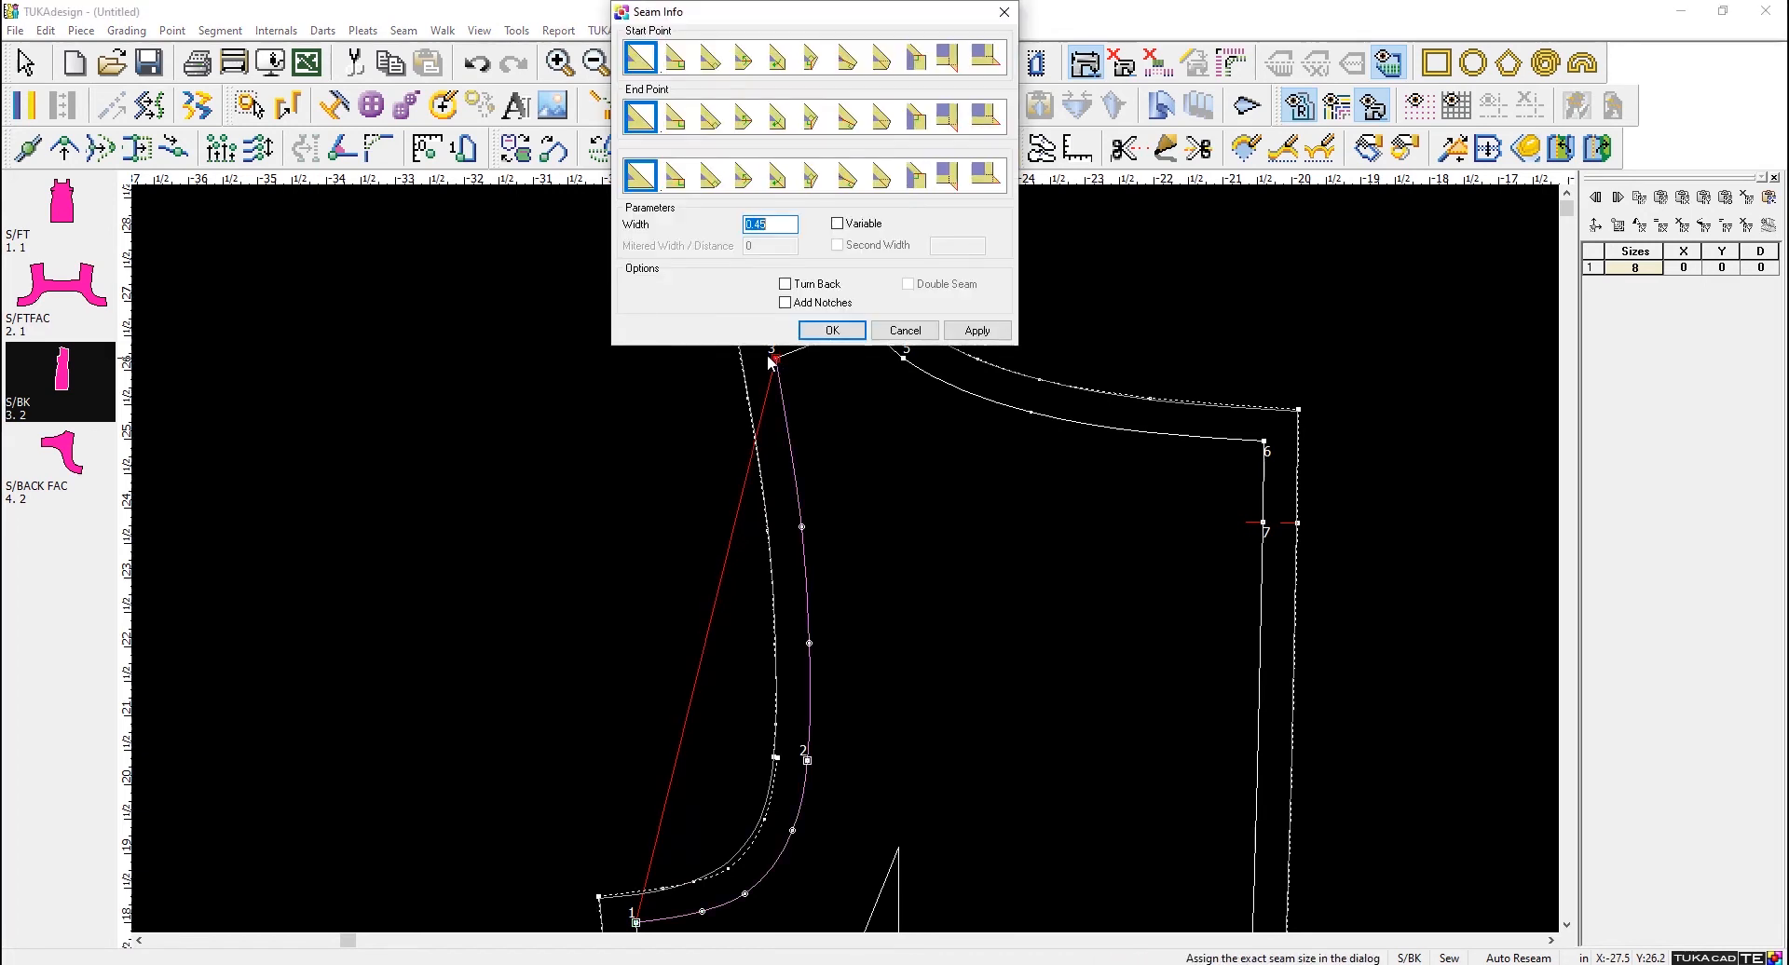
click(976, 332)
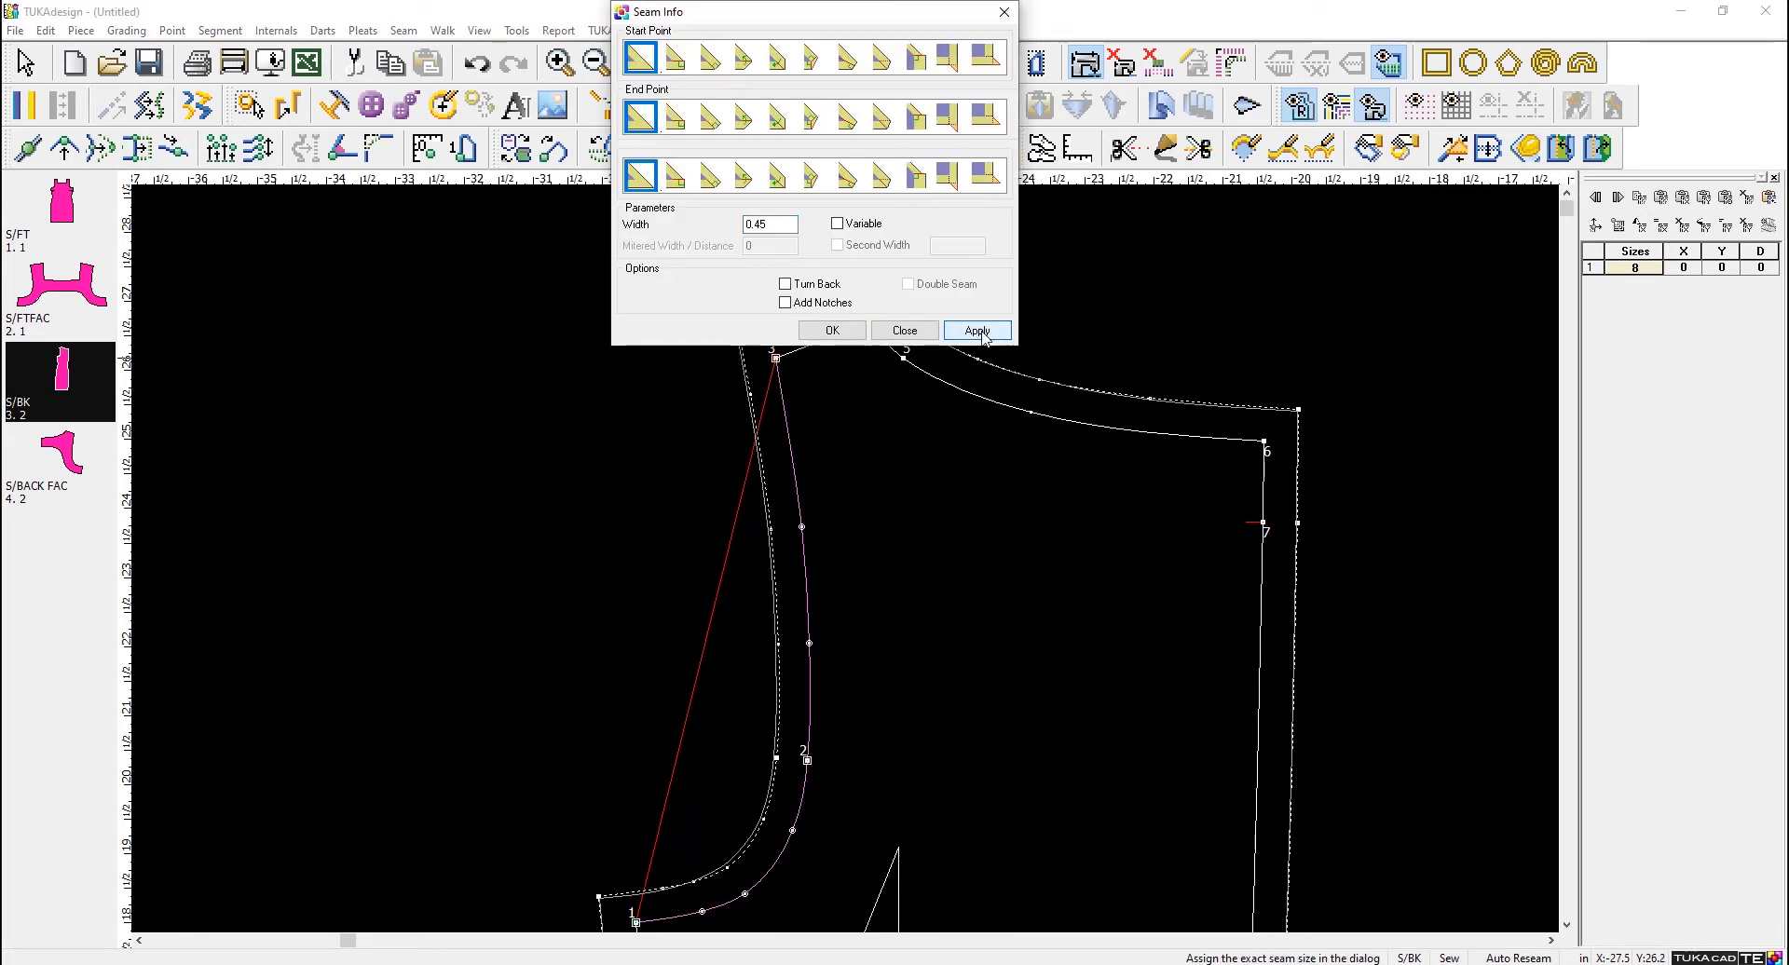
click(831, 331)
- Compare the new S/BK armhole seam and the neckline seam with the reference block
scroll(852, 568, up, 3)
scroll(803, 665, up, 2)
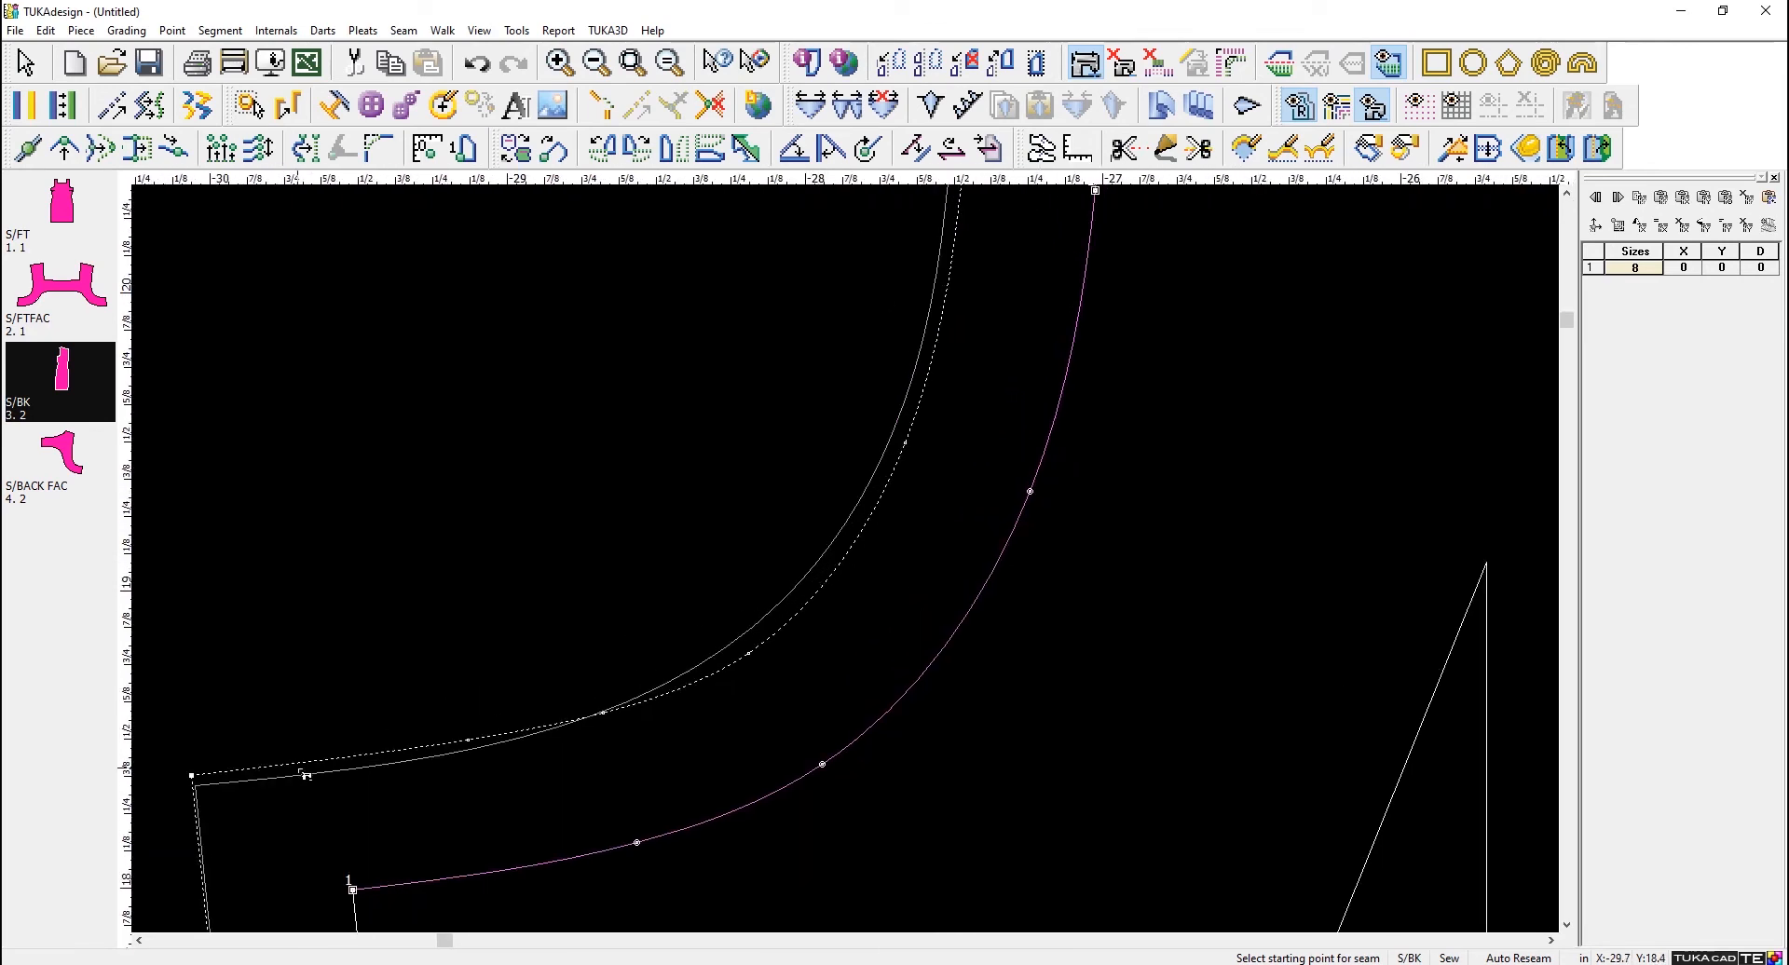
scroll(788, 606, down, 2)
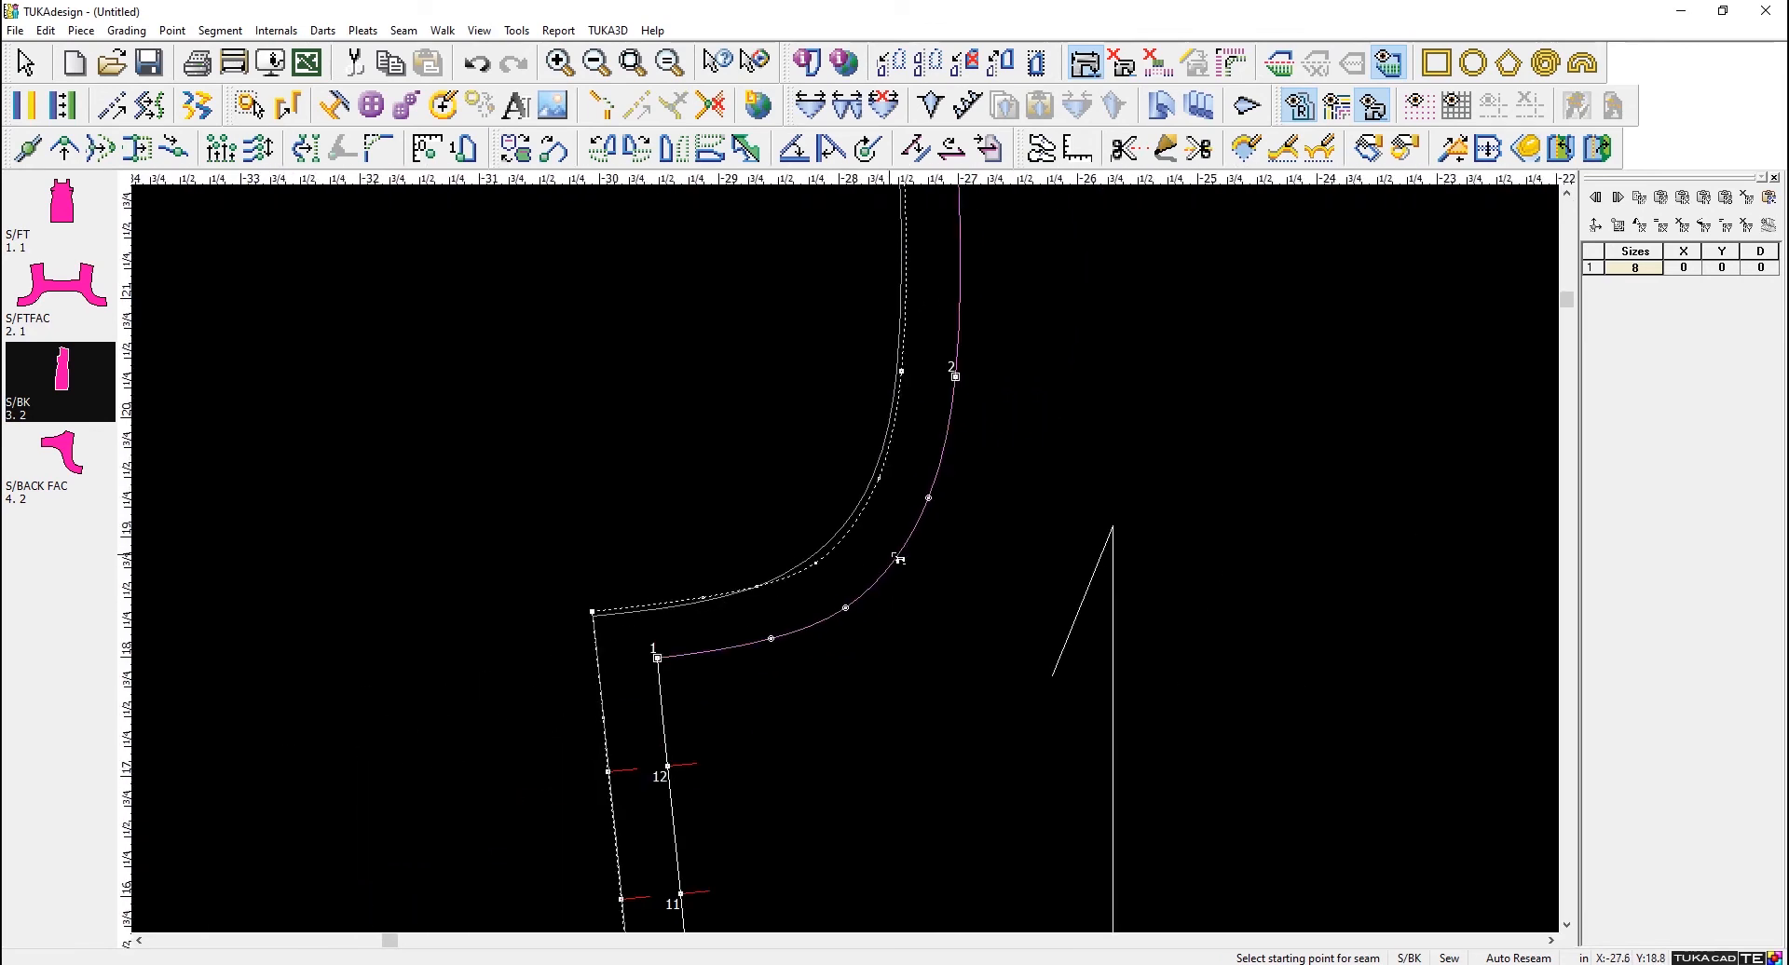
scroll(945, 507, down, 3)
scroll(848, 566, up, 1)
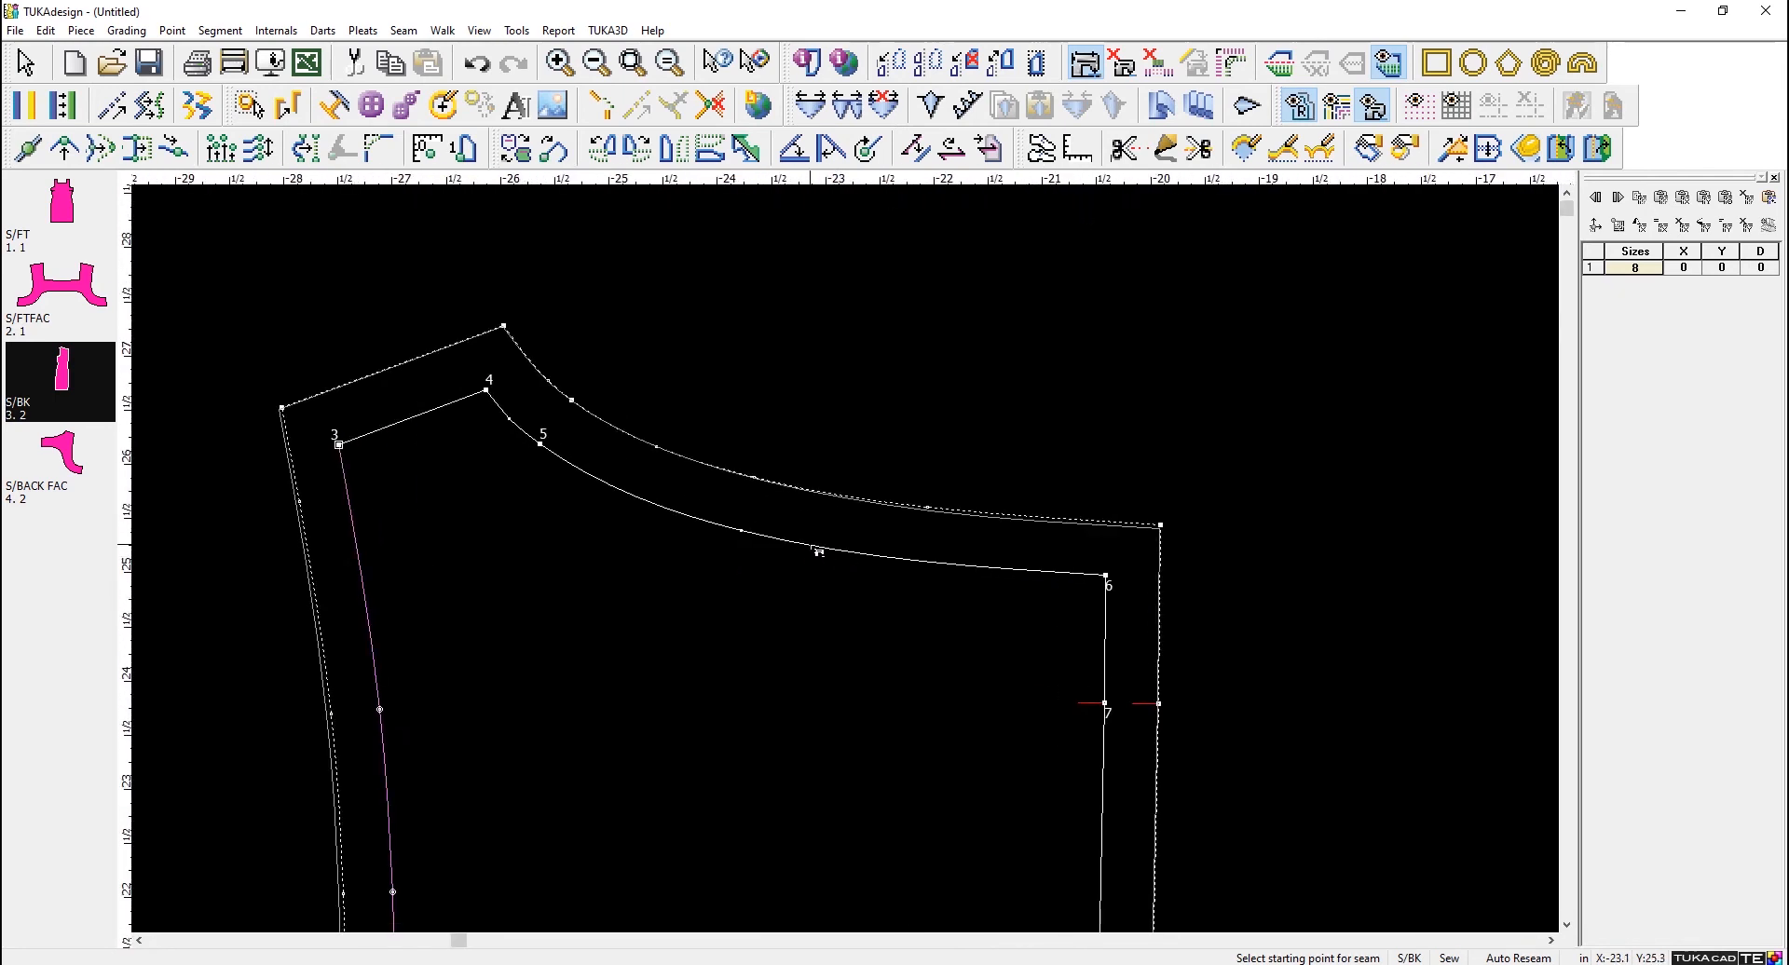
- Examine the hem corners of the S/BK and S/FT pieces against their reference blocks
scroll(878, 586, down, 2)
scroll(873, 636, down, 1)
scroll(787, 678, up, 1)
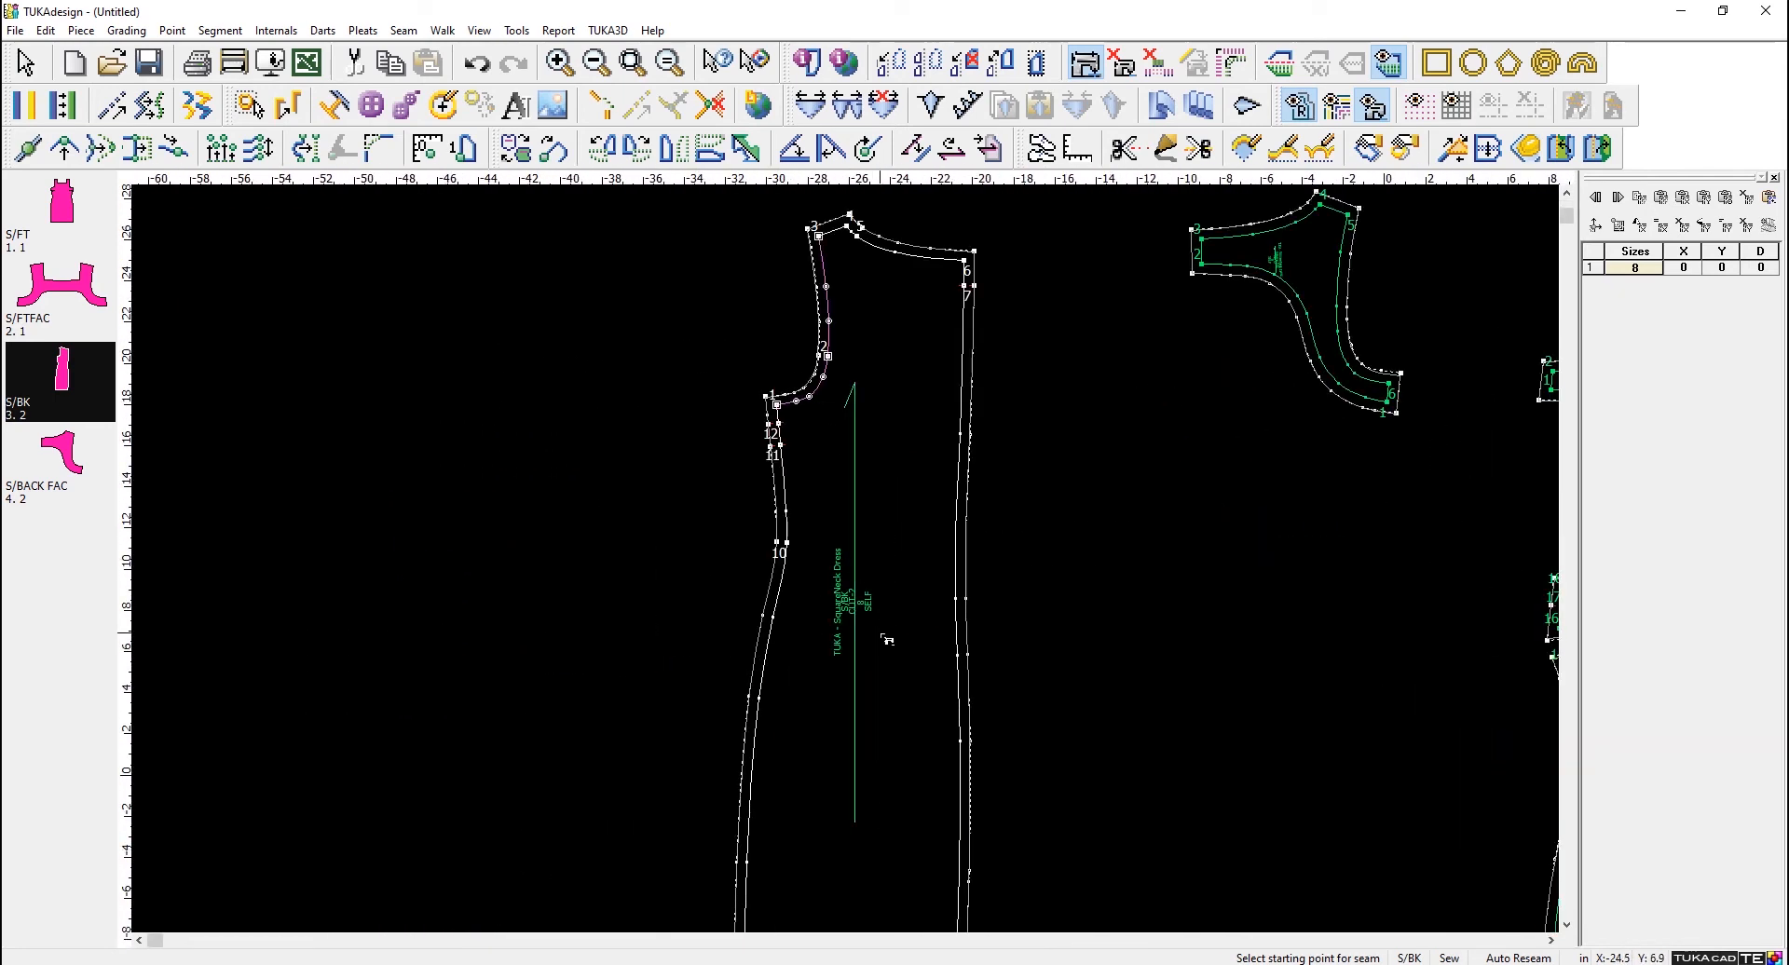
scroll(816, 859, up, 4)
scroll(851, 547, up, 2)
scroll(850, 567, up, 3)
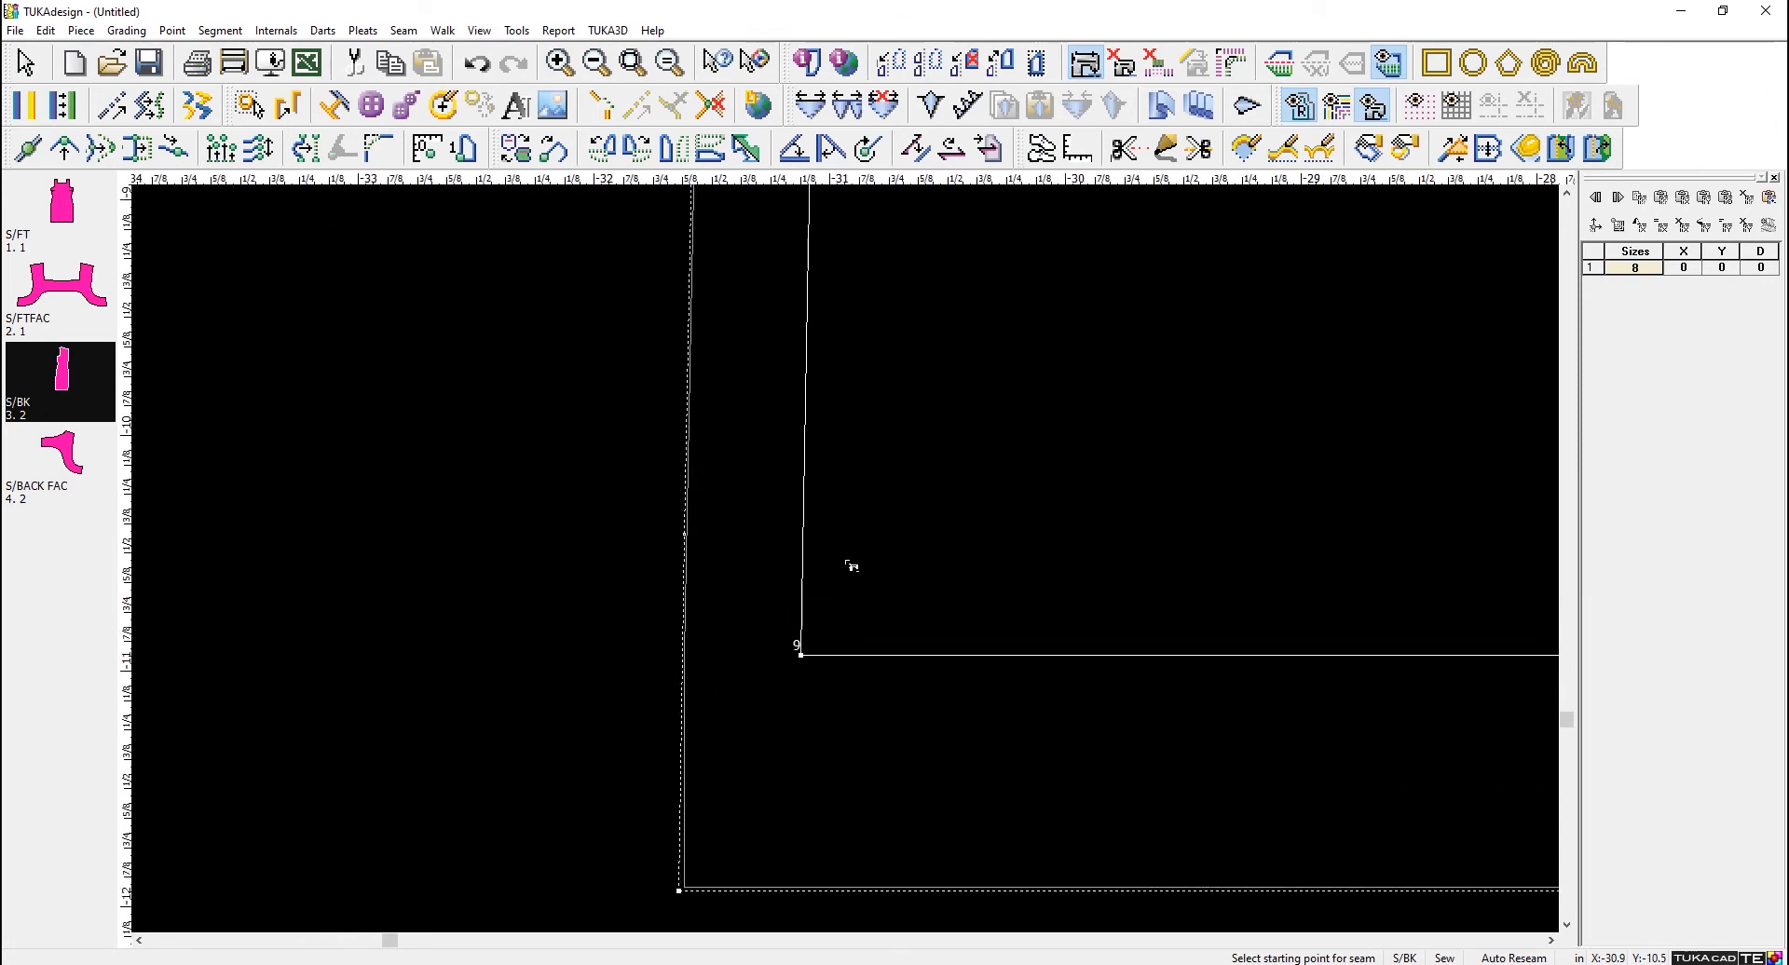
scroll(838, 583, up, 2)
scroll(852, 583, down, 2)
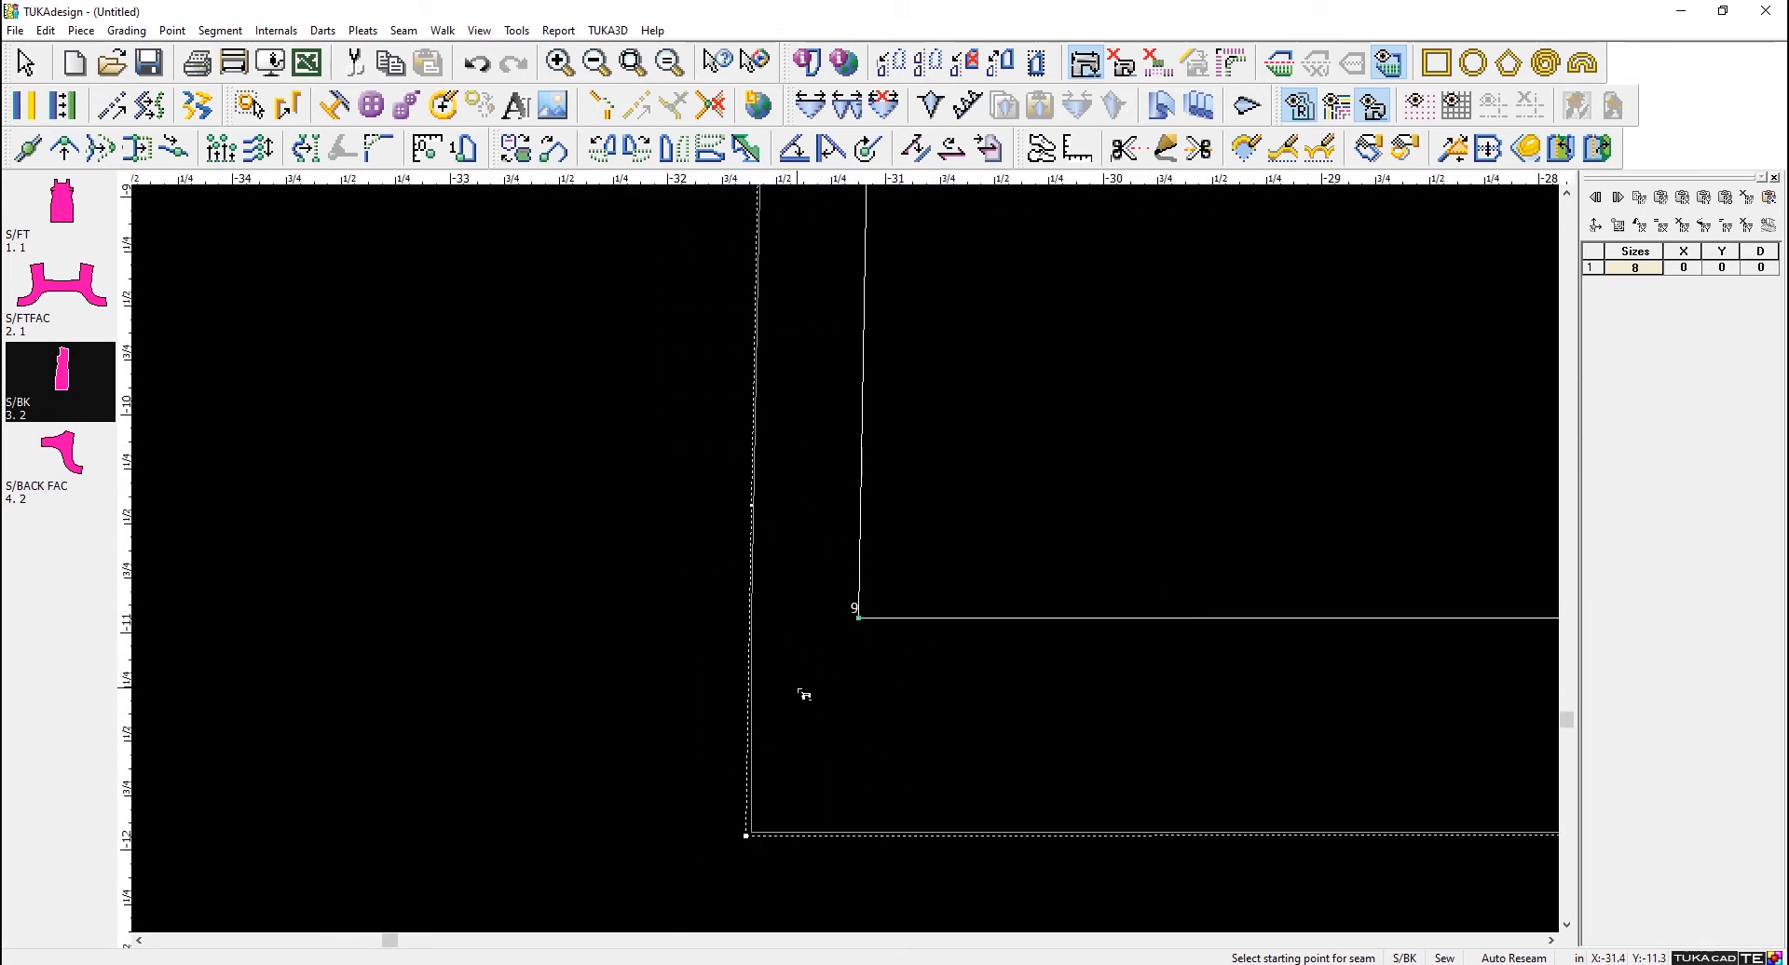
scroll(851, 563, down, 4)
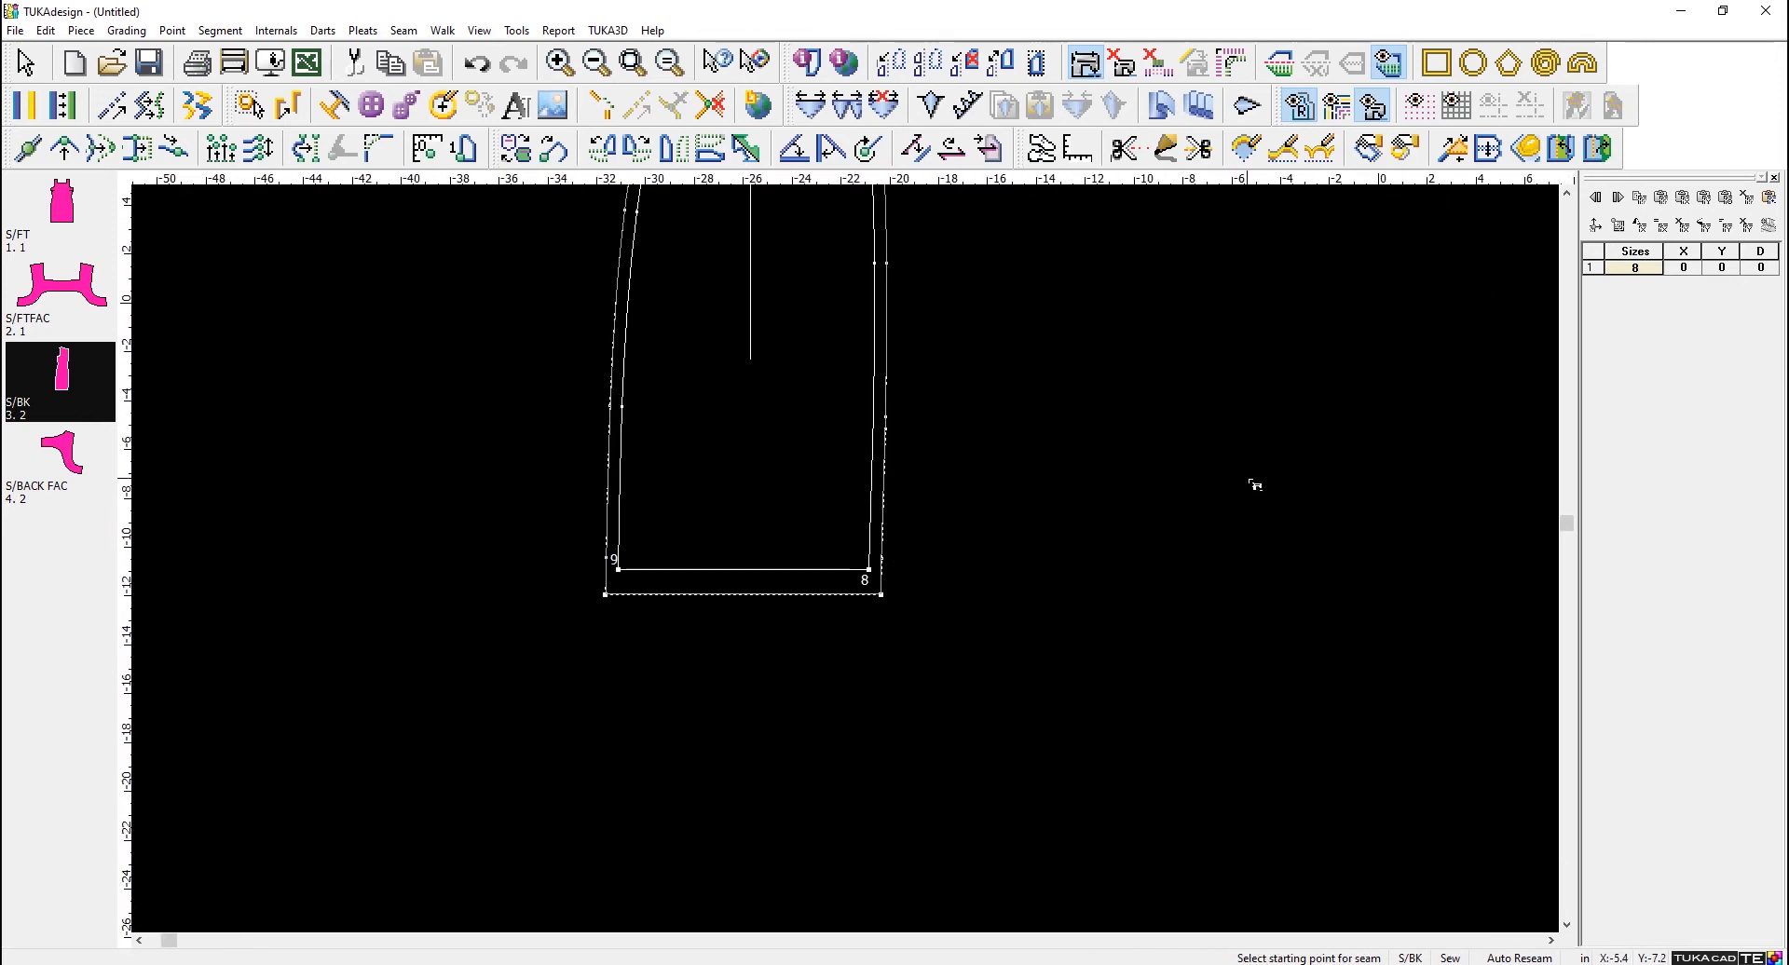
scroll(909, 543, down, 2)
scroll(908, 543, up, 4)
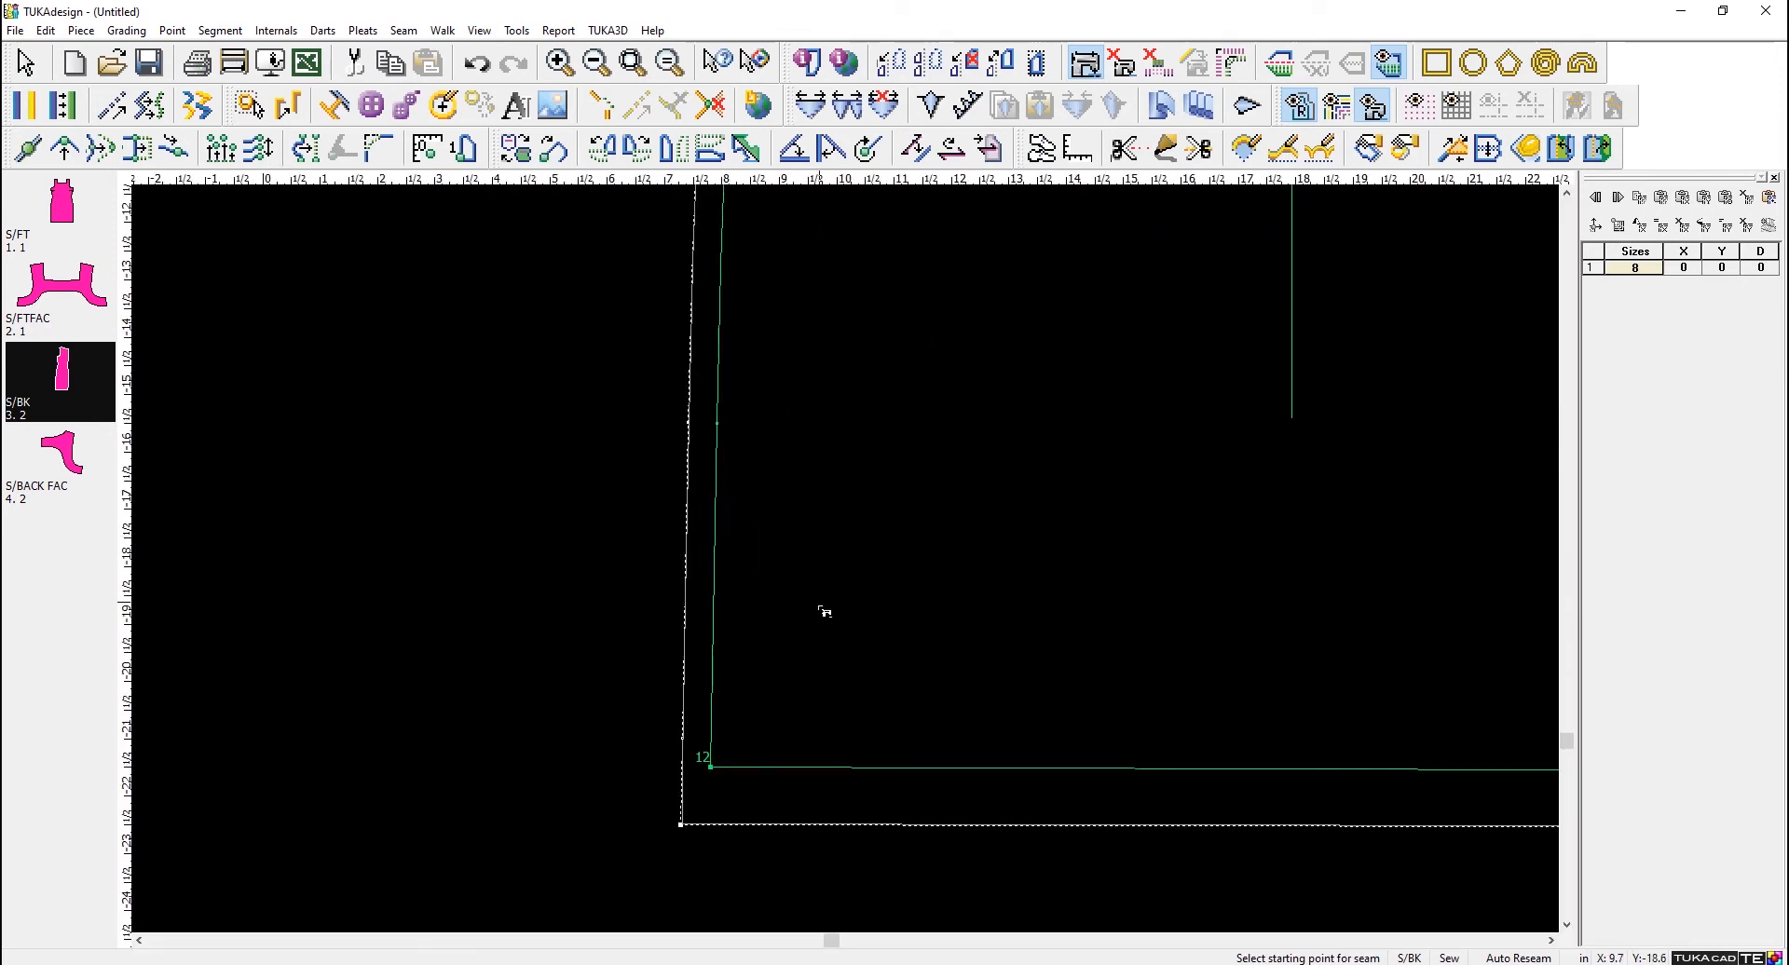
- Apply a turned-back seam of width 1 to the S/FT hem, from point 11 to point 12
scroll(823, 611, down, 2)
click(1089, 563)
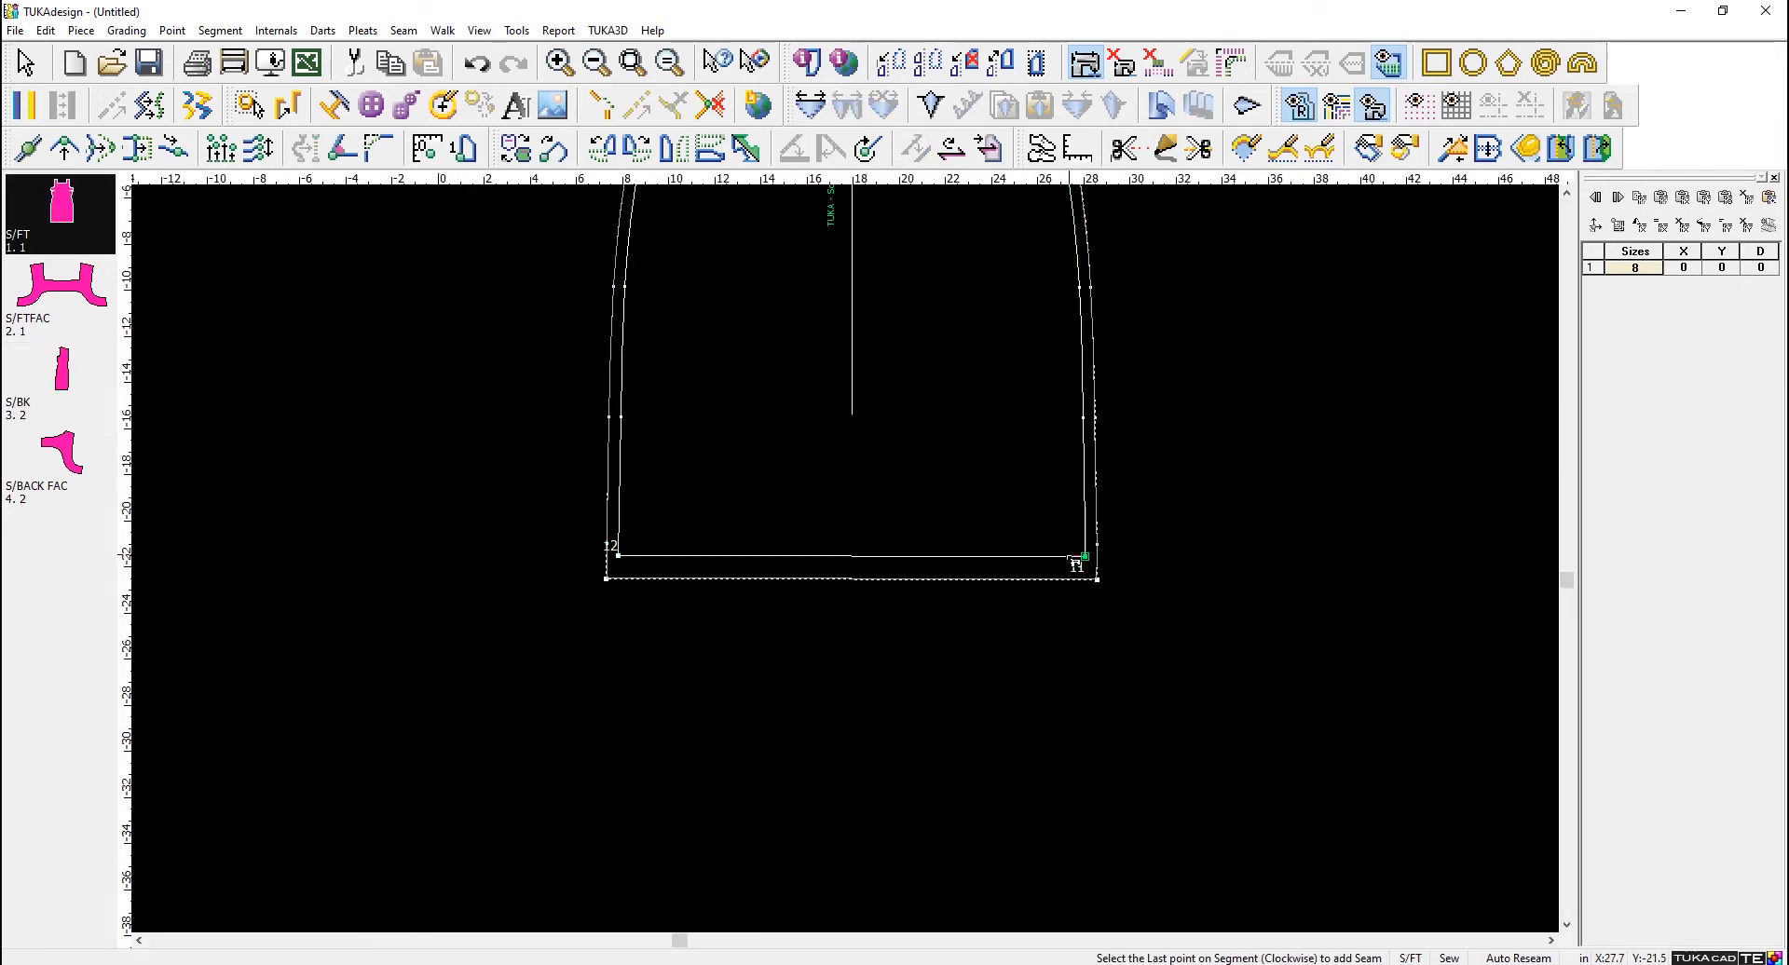
click(620, 559)
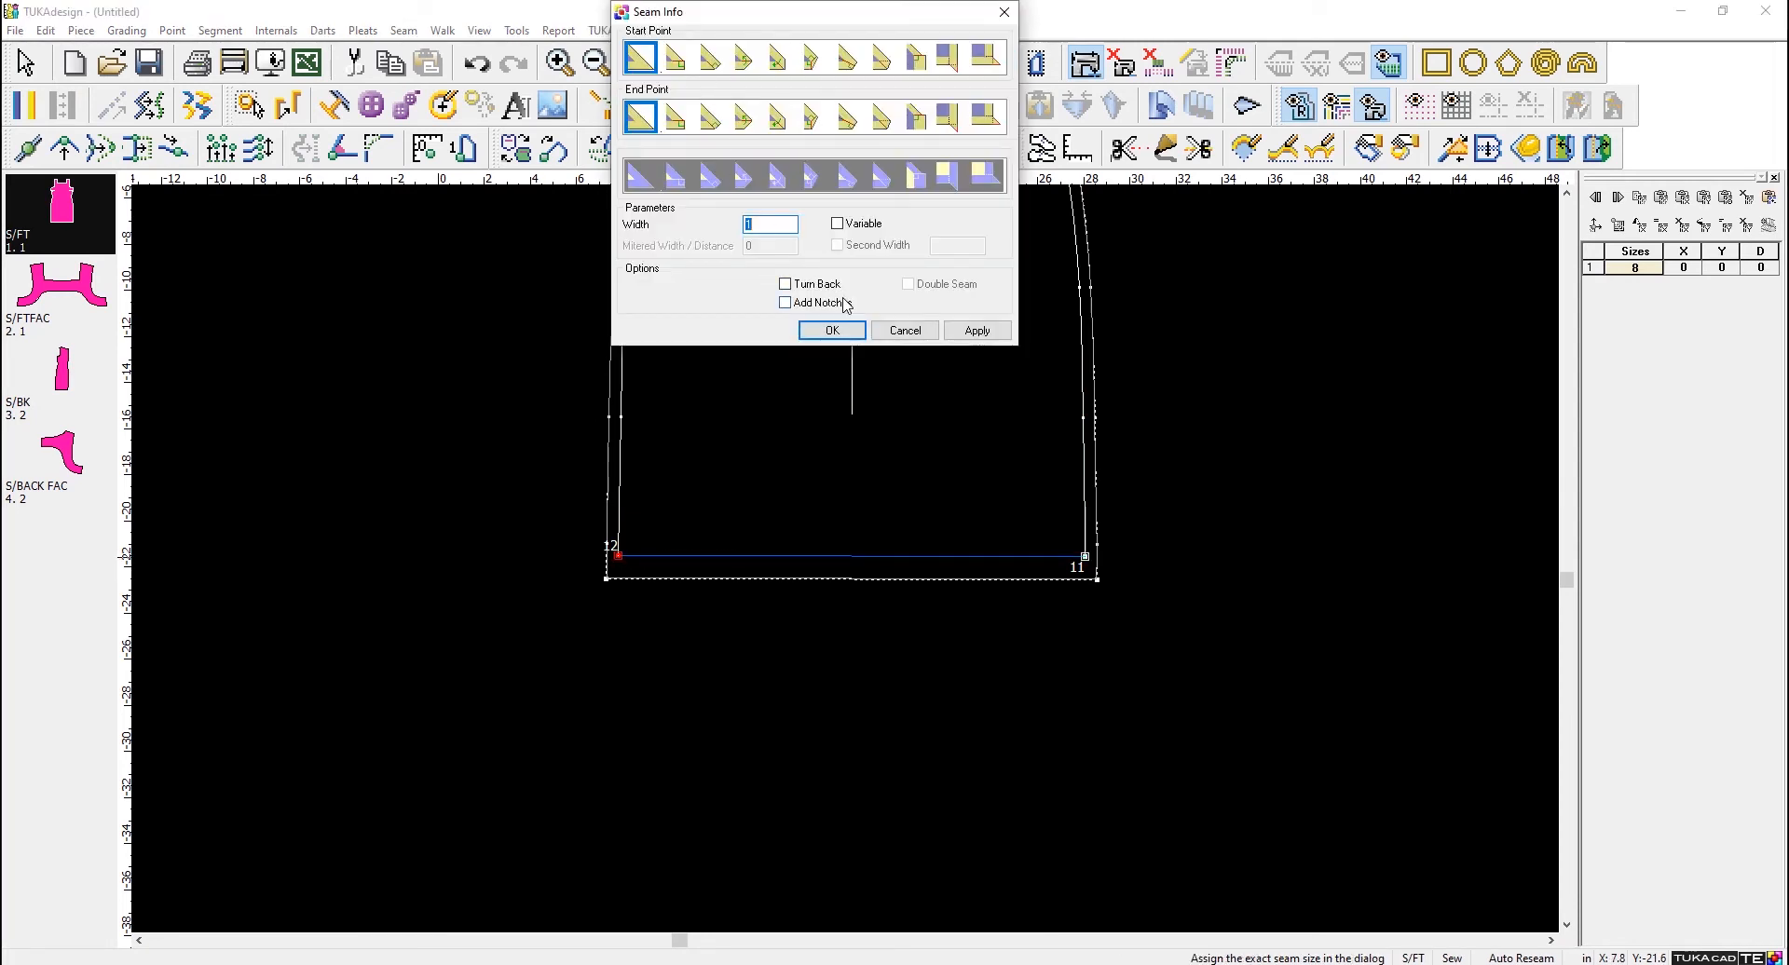
click(786, 284)
click(969, 335)
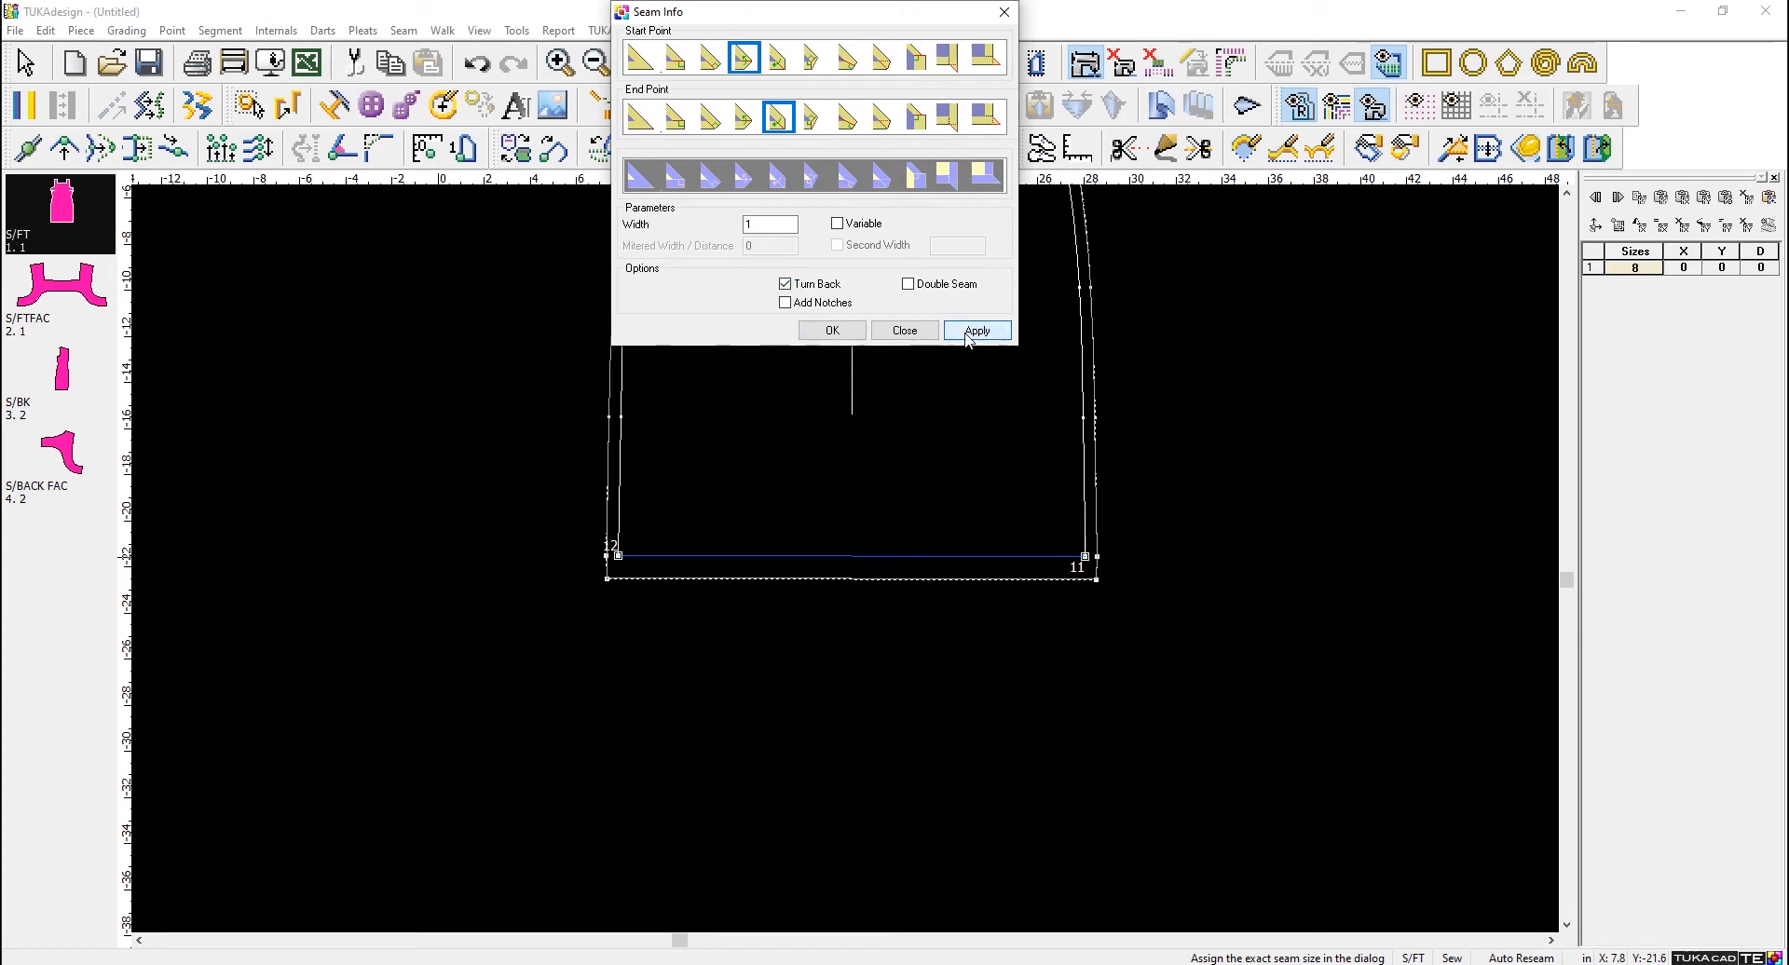
click(832, 330)
- Inspect the turned-back corner of the S/FT hem and the seam lines of the S/FTFAC piece against the reference block
scroll(939, 516, up, 6)
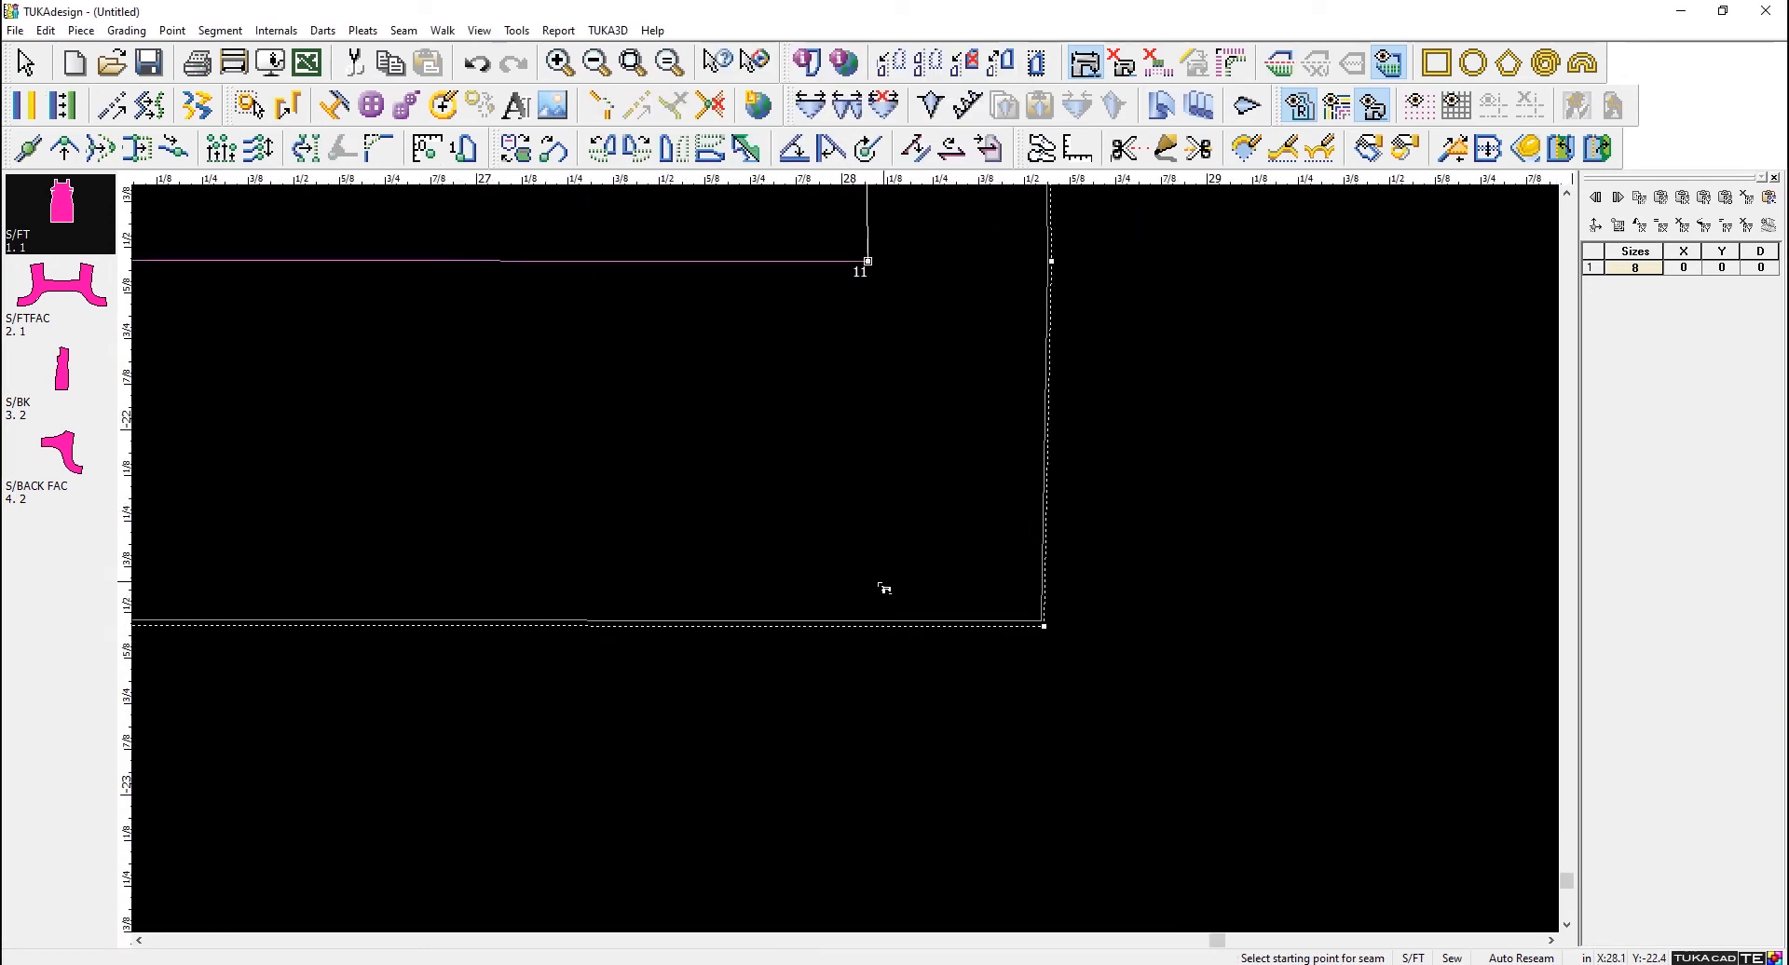
scroll(343, 453, down, 2)
scroll(865, 550, down, 5)
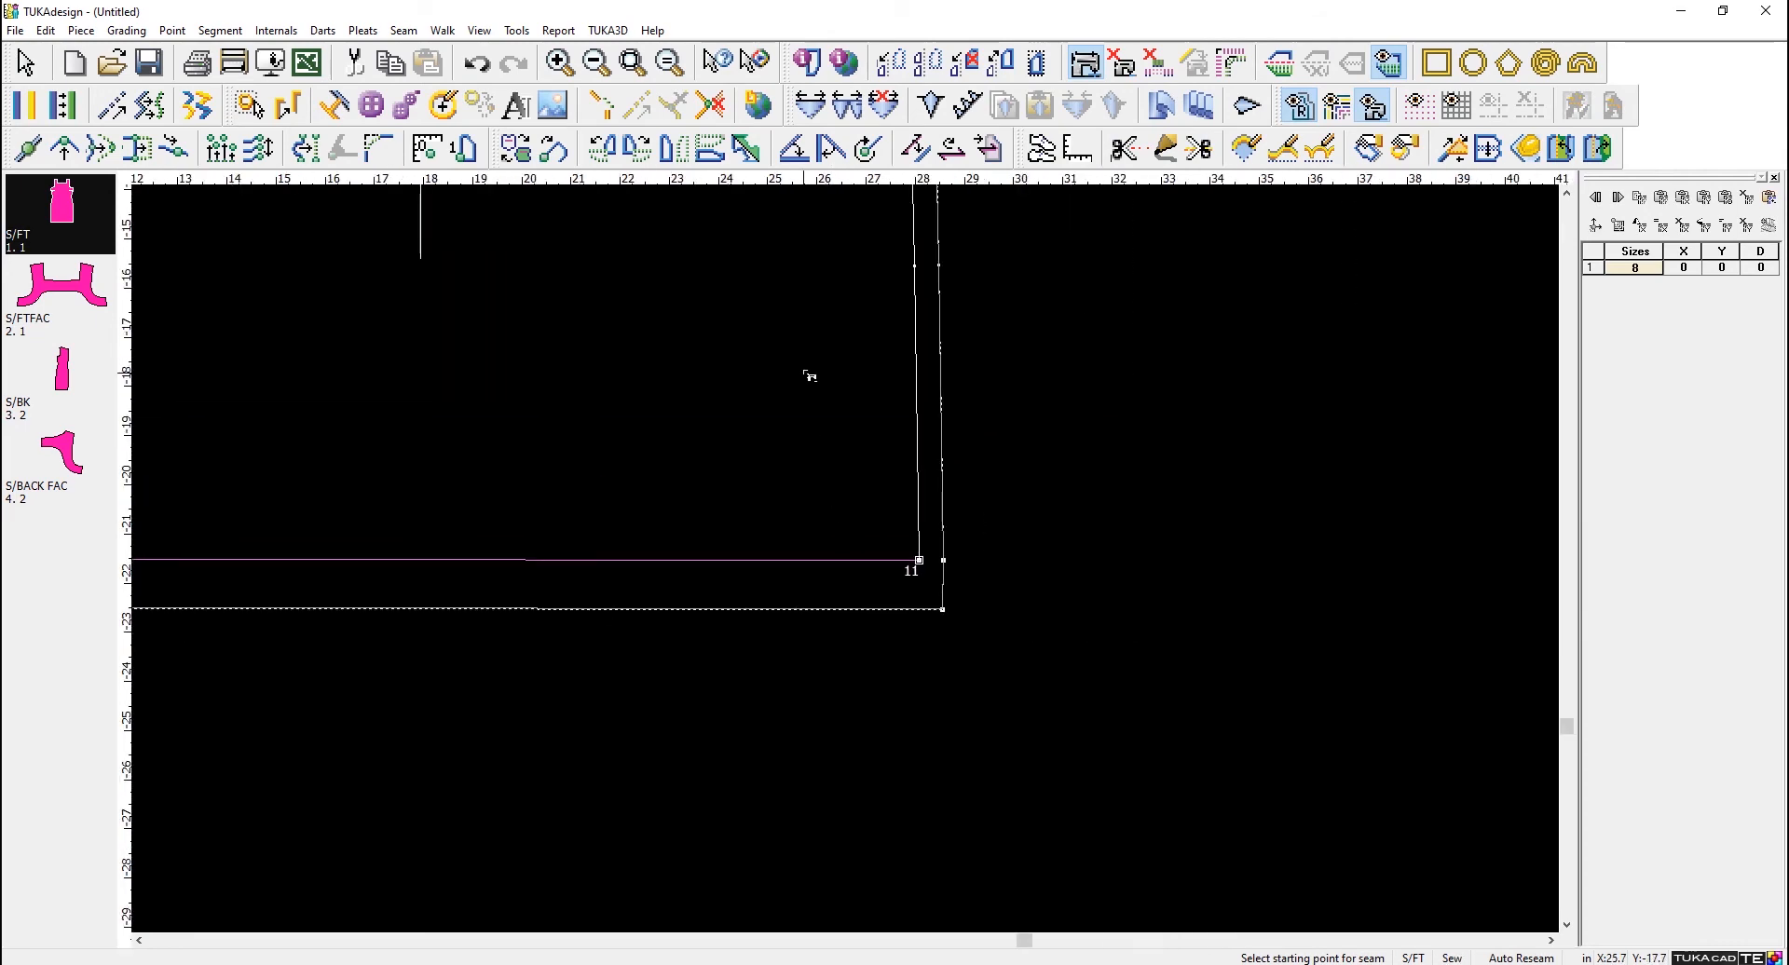
scroll(851, 564, up, 3)
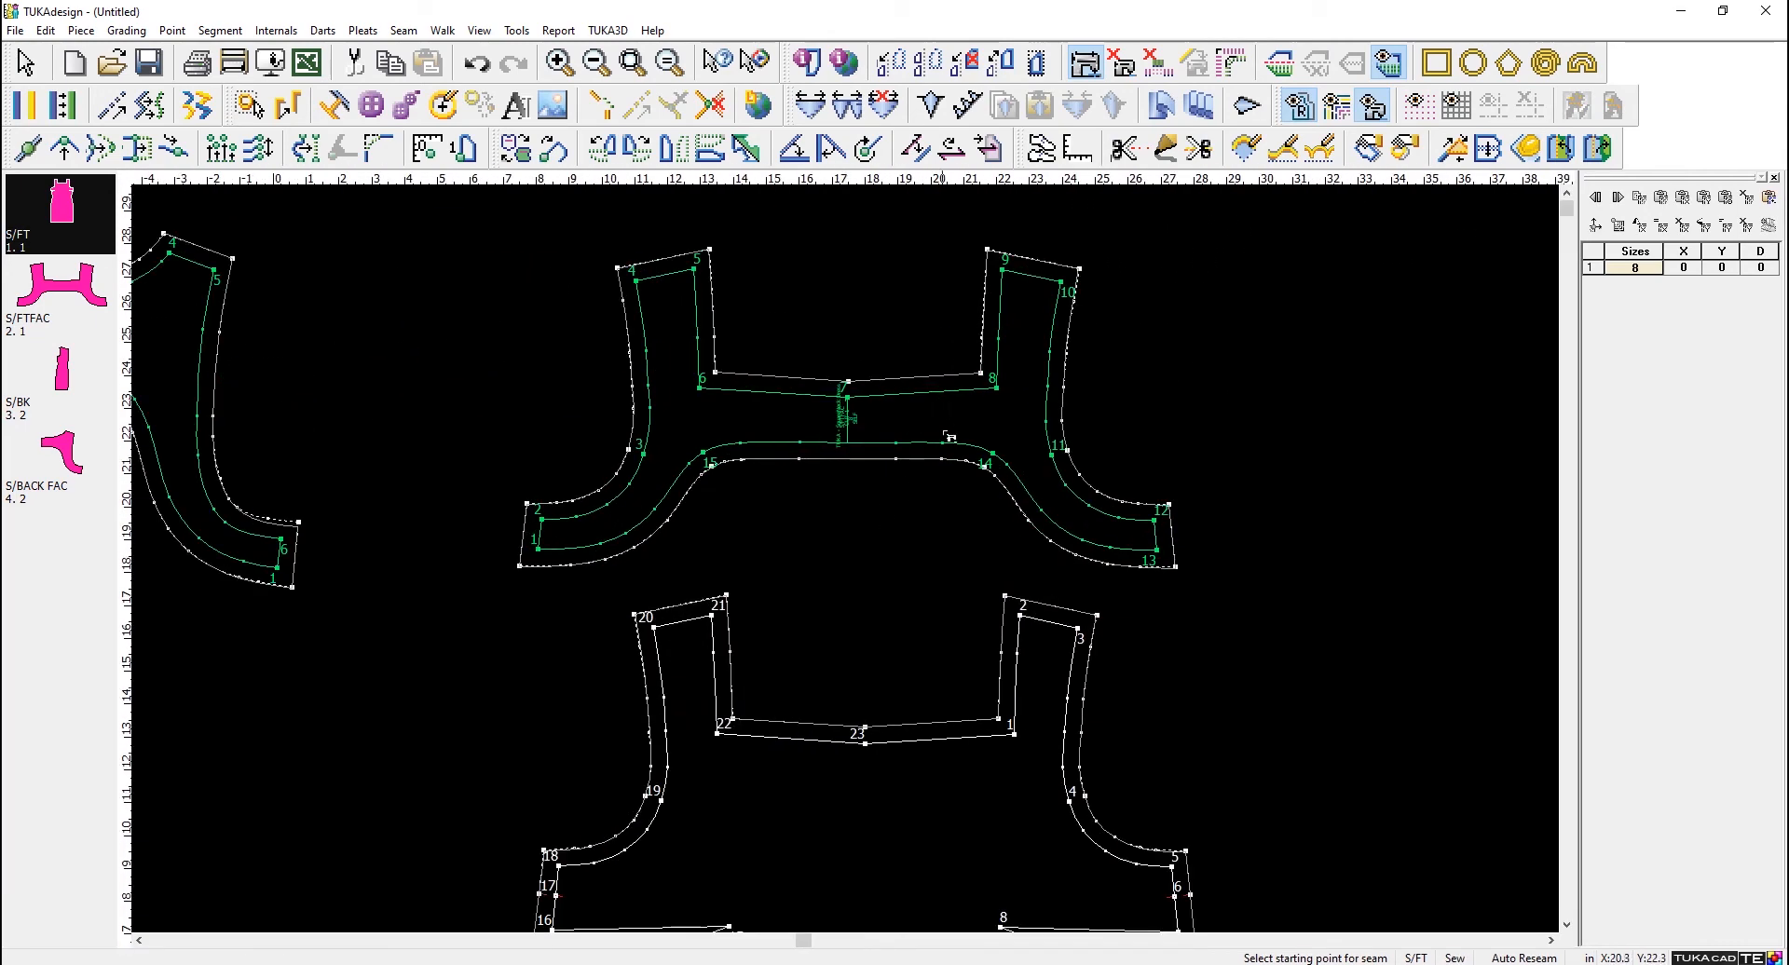
scroll(852, 572, up, 1)
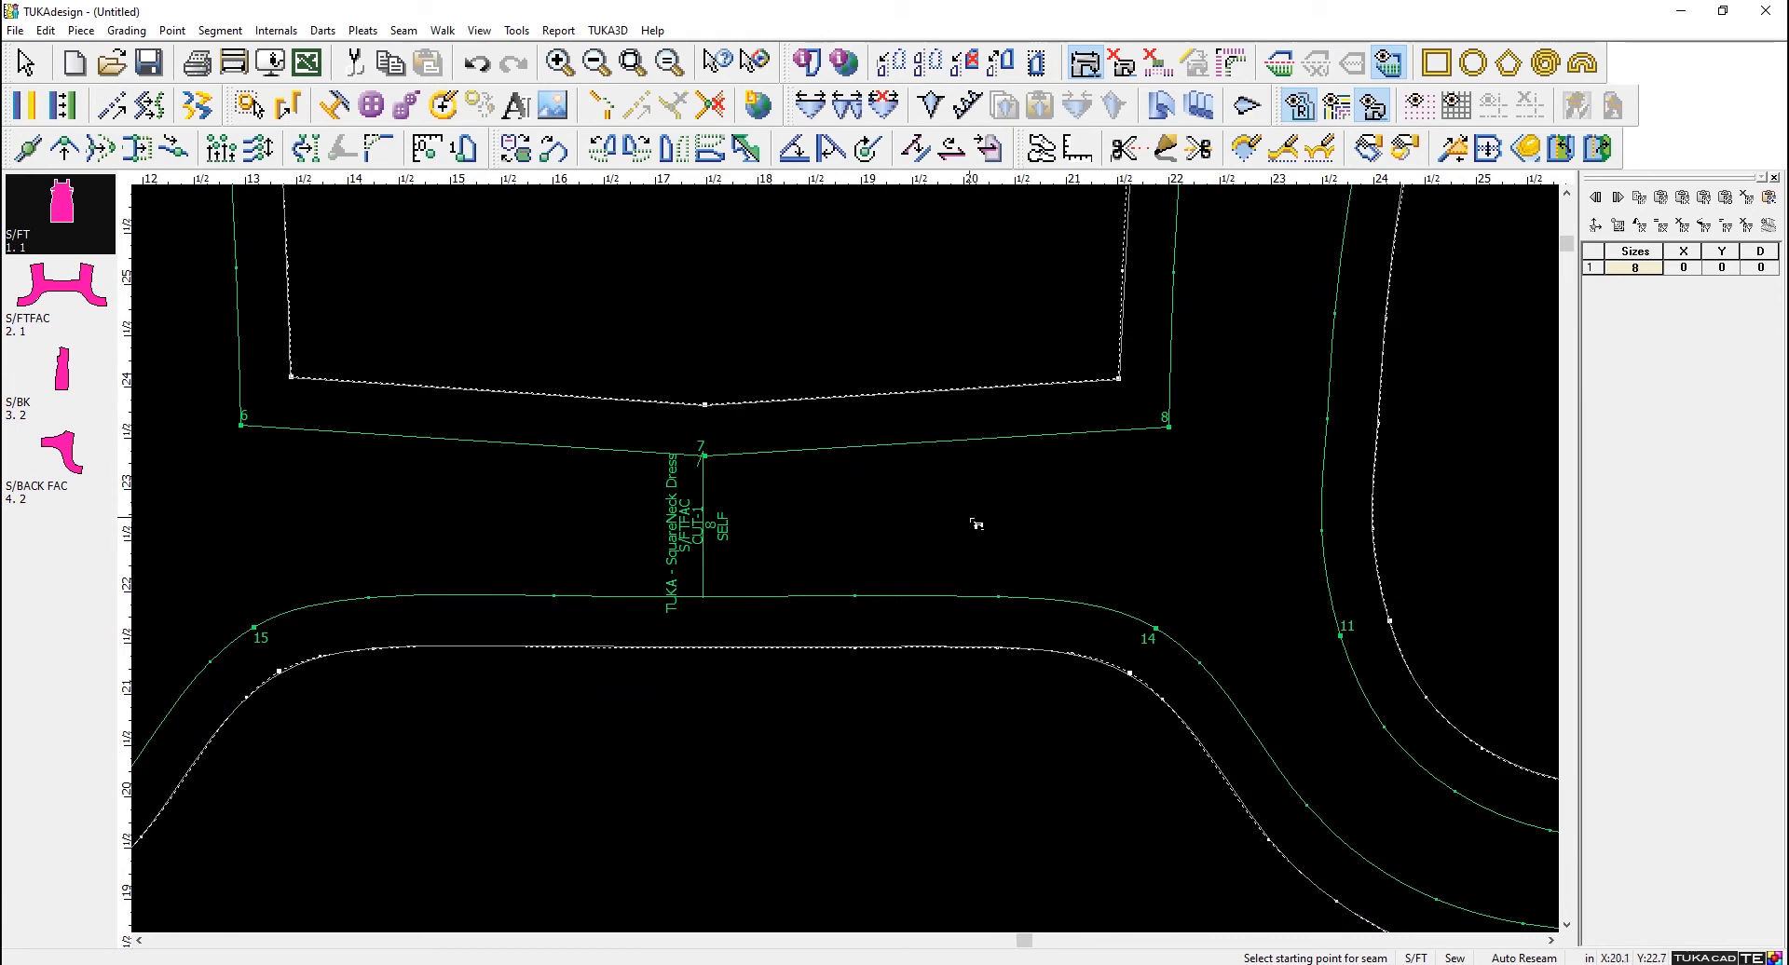
scroll(1190, 457, down, 2)
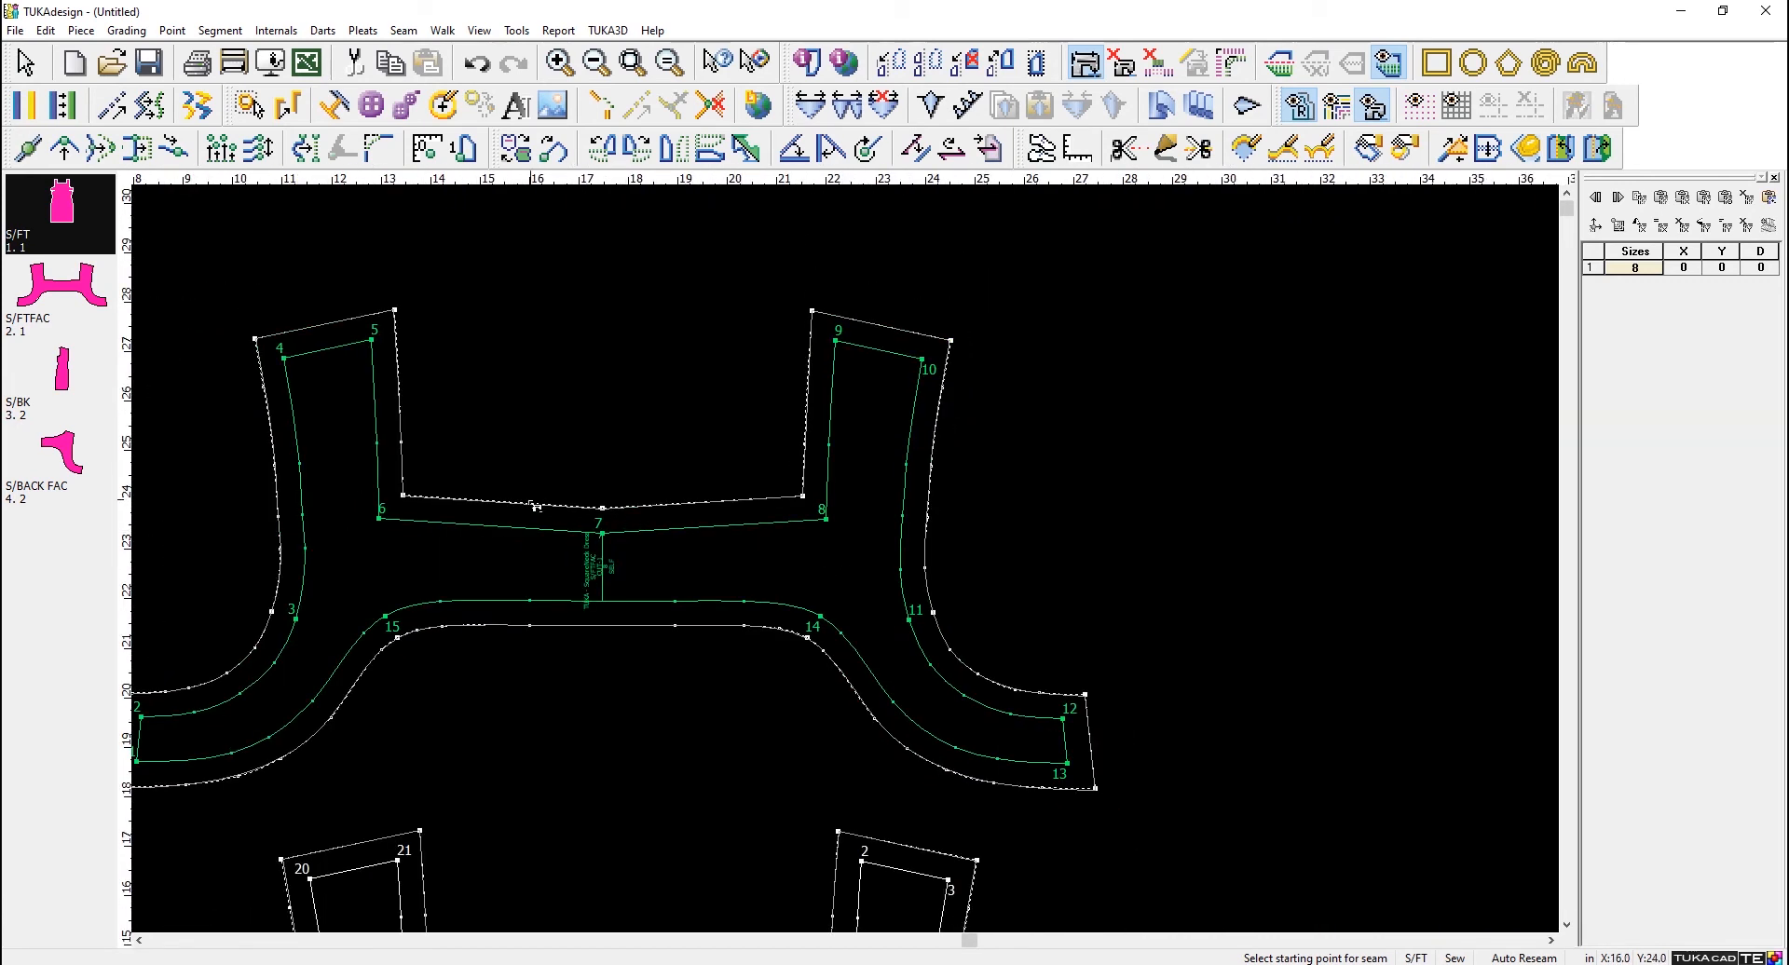
scroll(838, 559, down, 2)
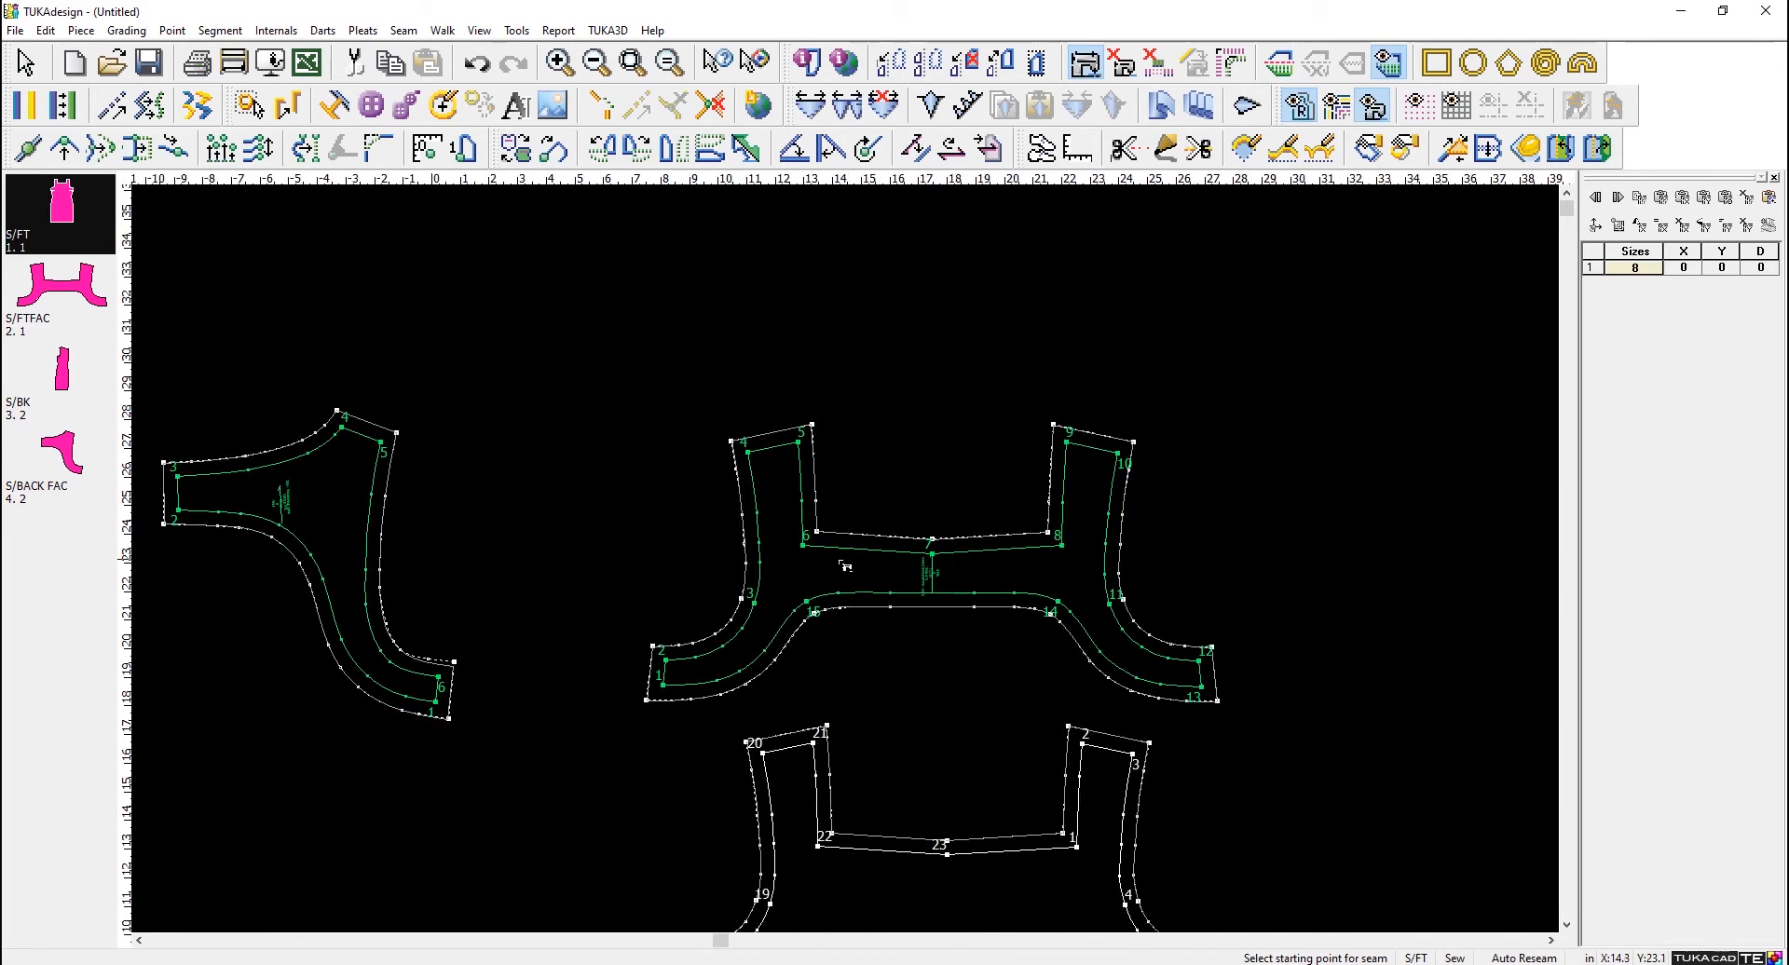
- Remove the reference blocks from all pieces of the style
scroll(852, 565, up, 2)
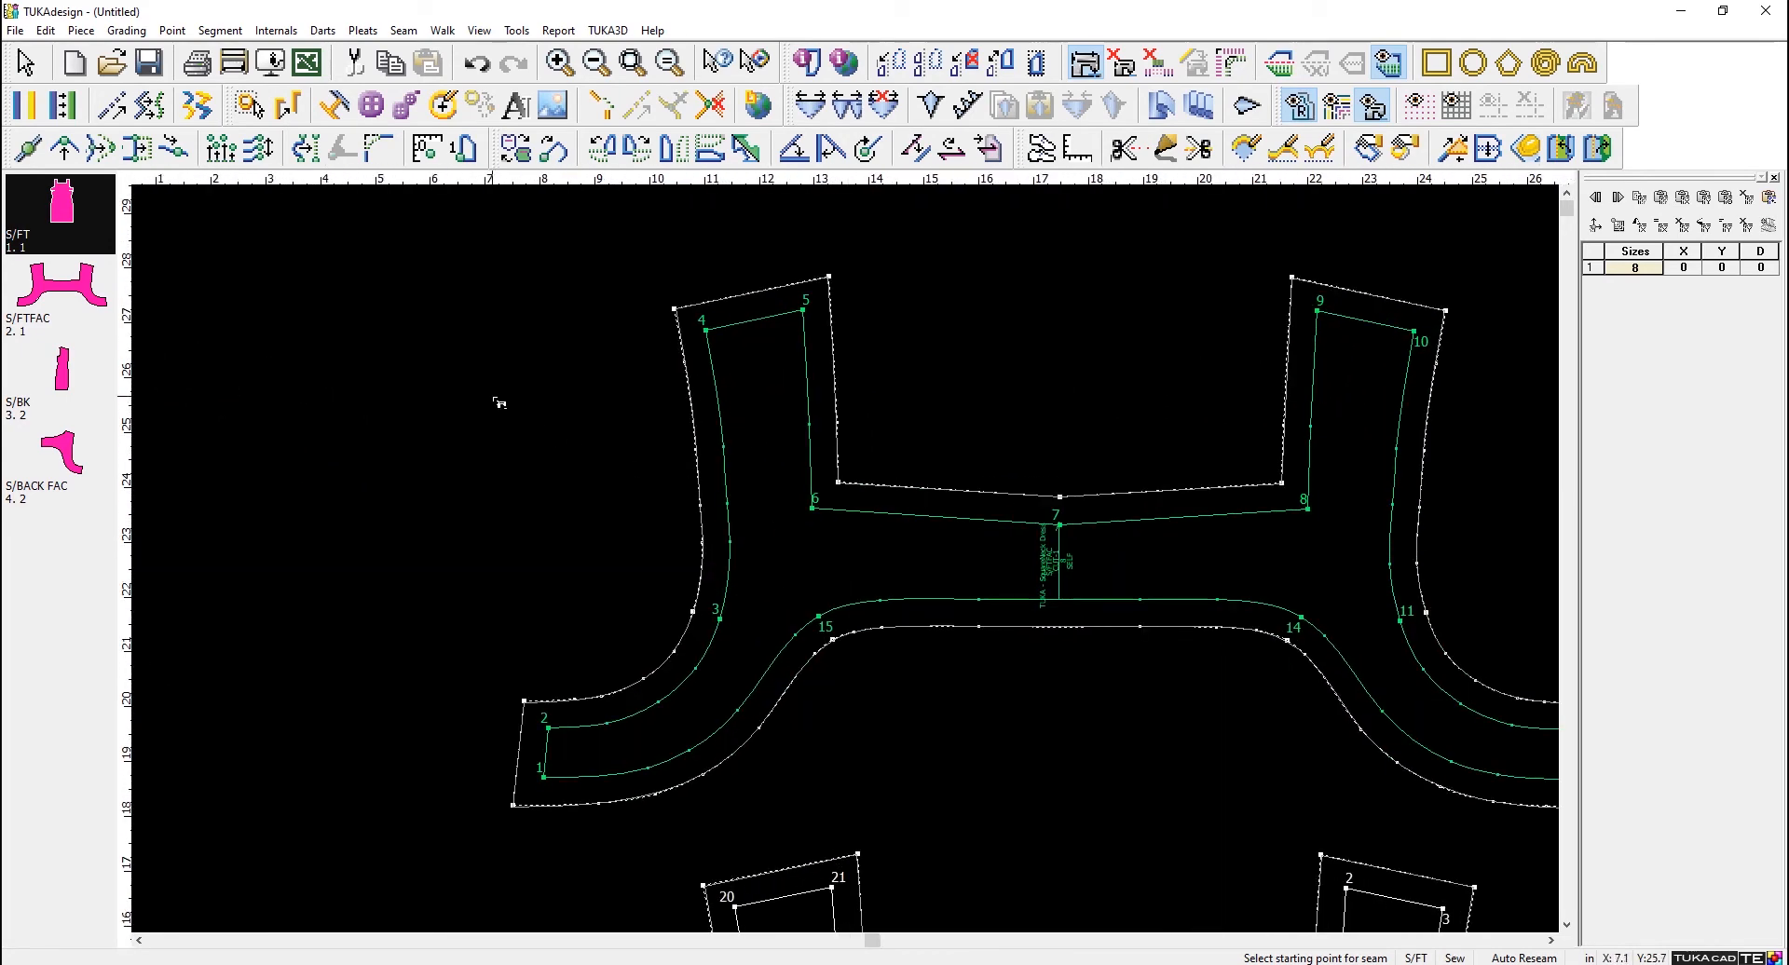
scroll(838, 587, down, 3)
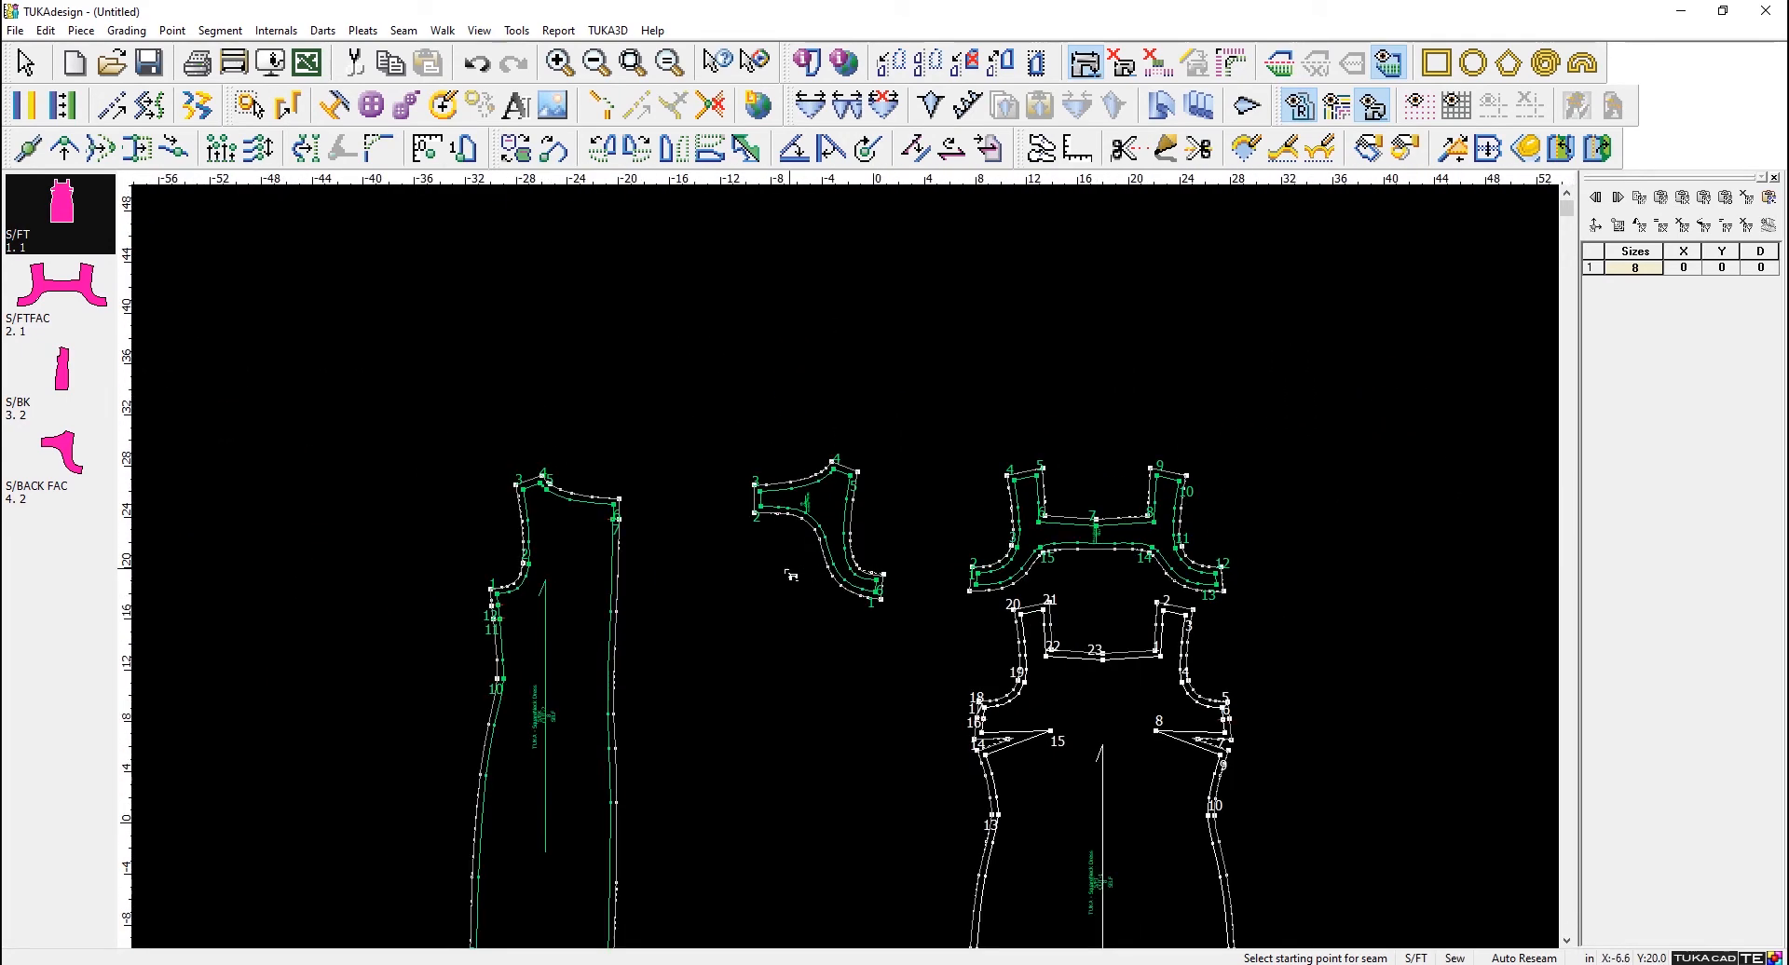
scroll(851, 568, up, 2)
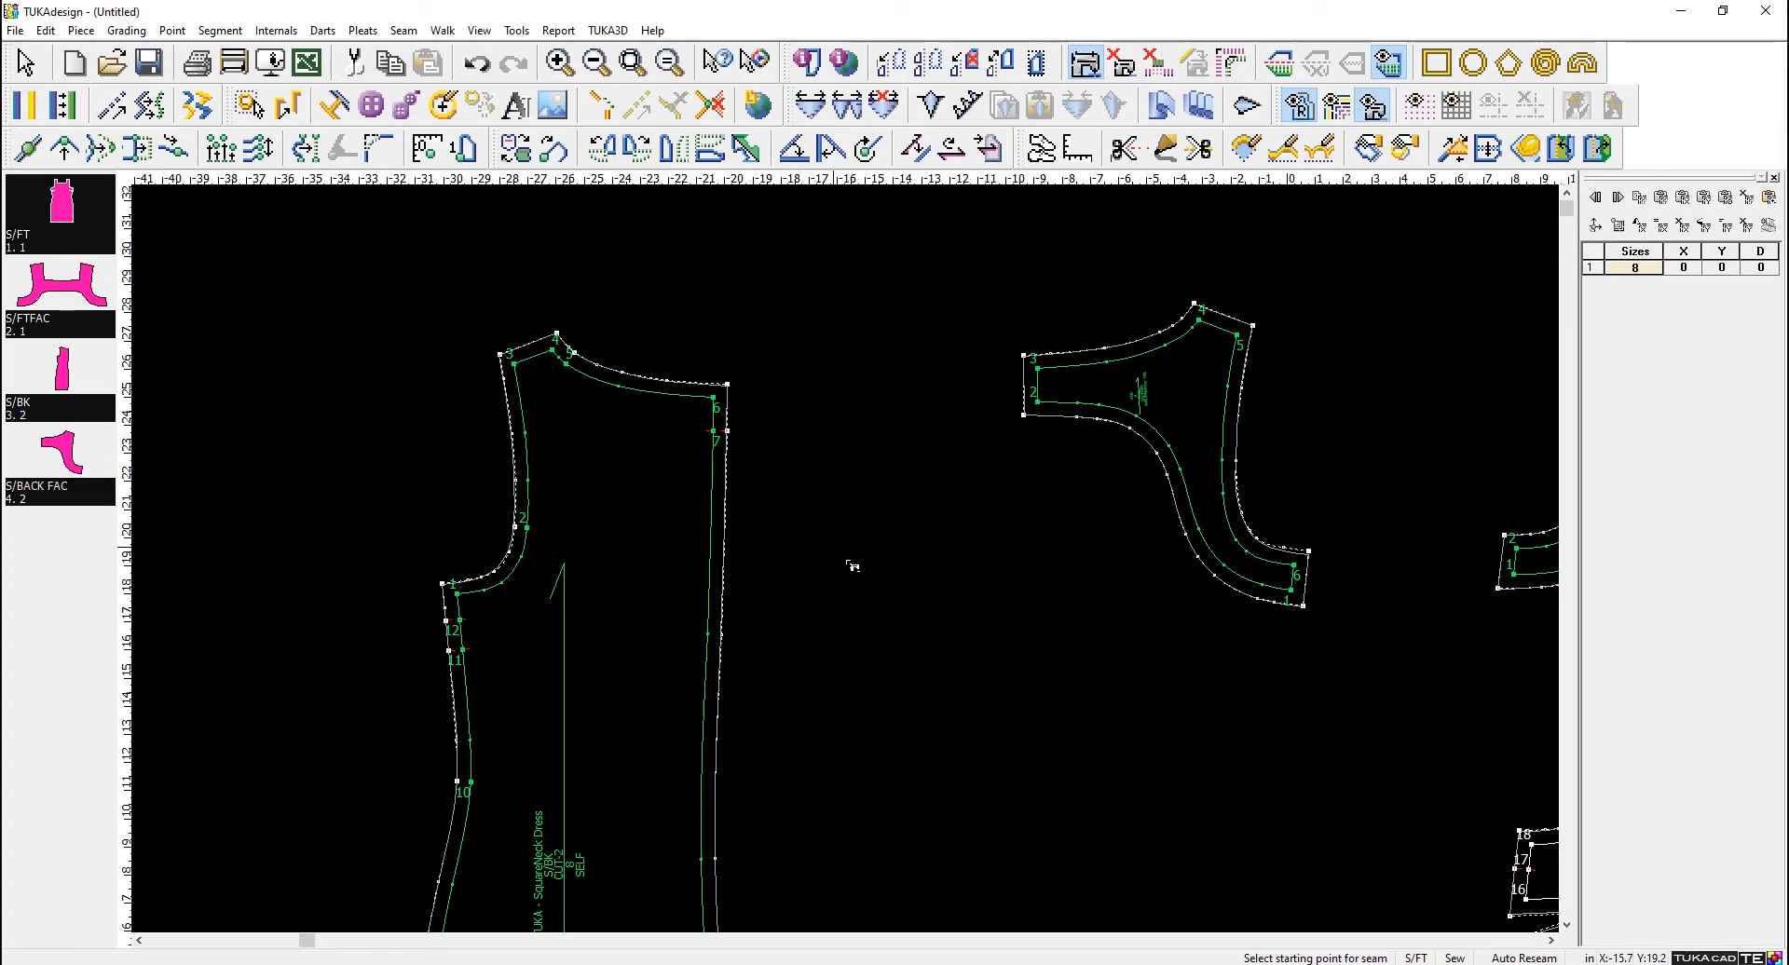
click(47, 31)
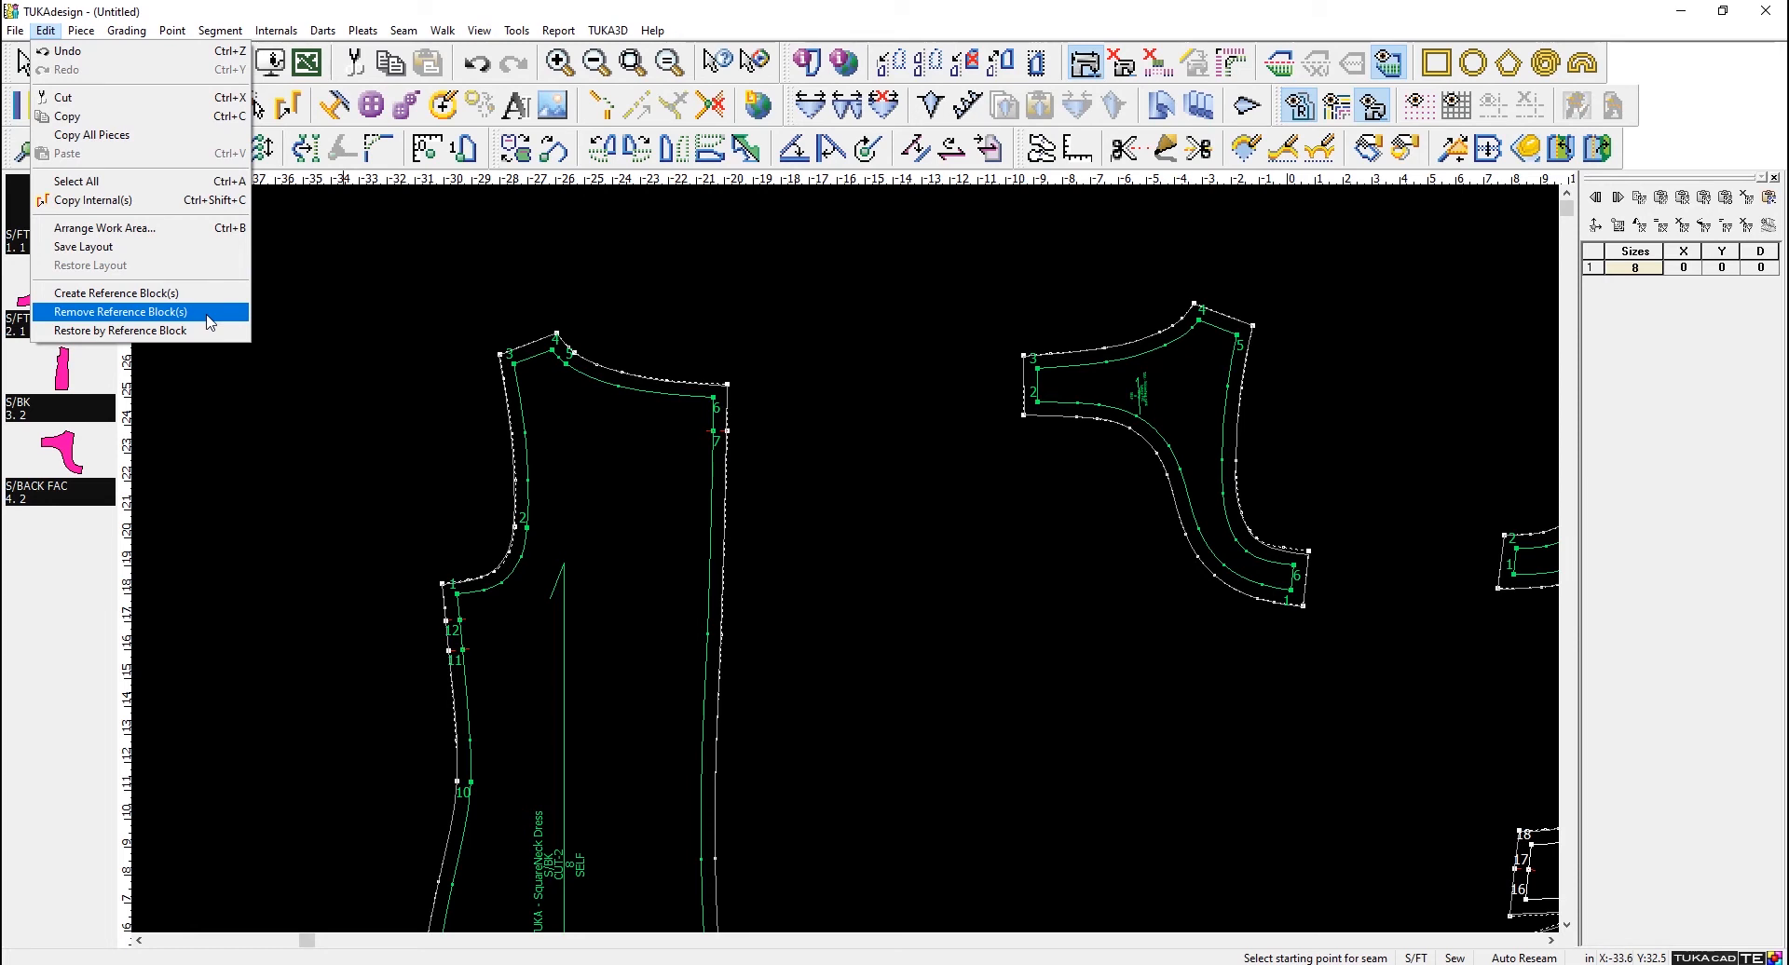
click(210, 321)
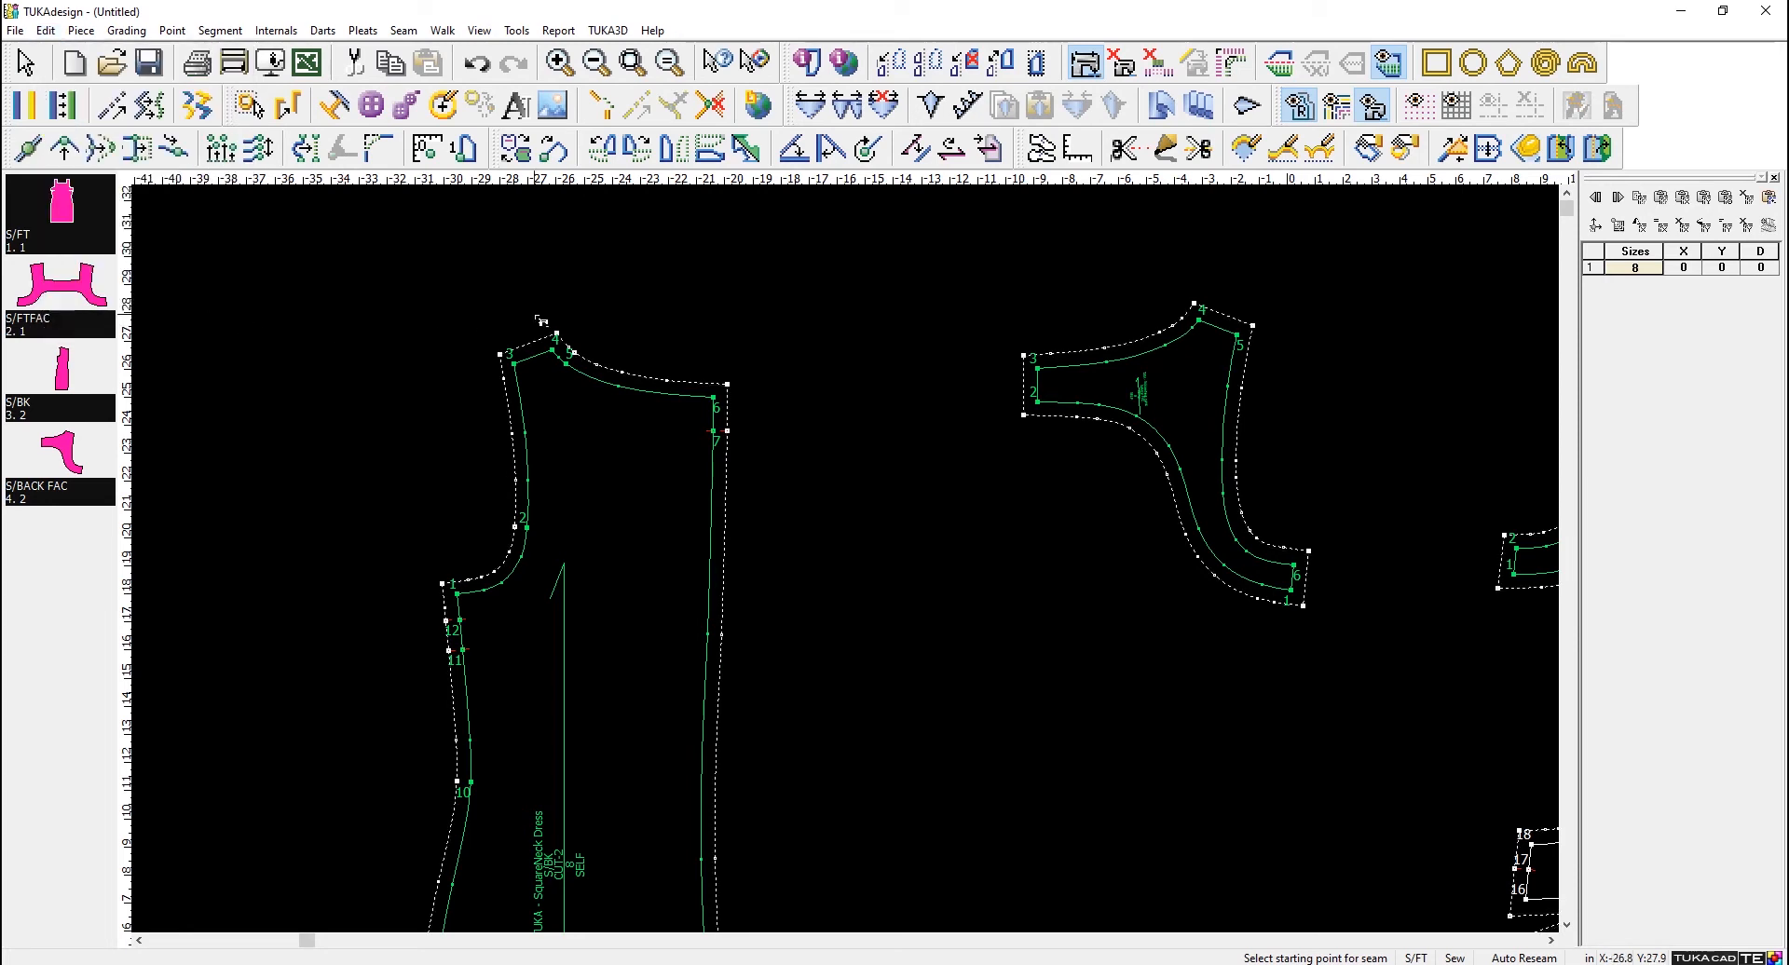
- Save the style to the Desktop as SQUARENECK, with SQUARENECK as the style name
click(150, 63)
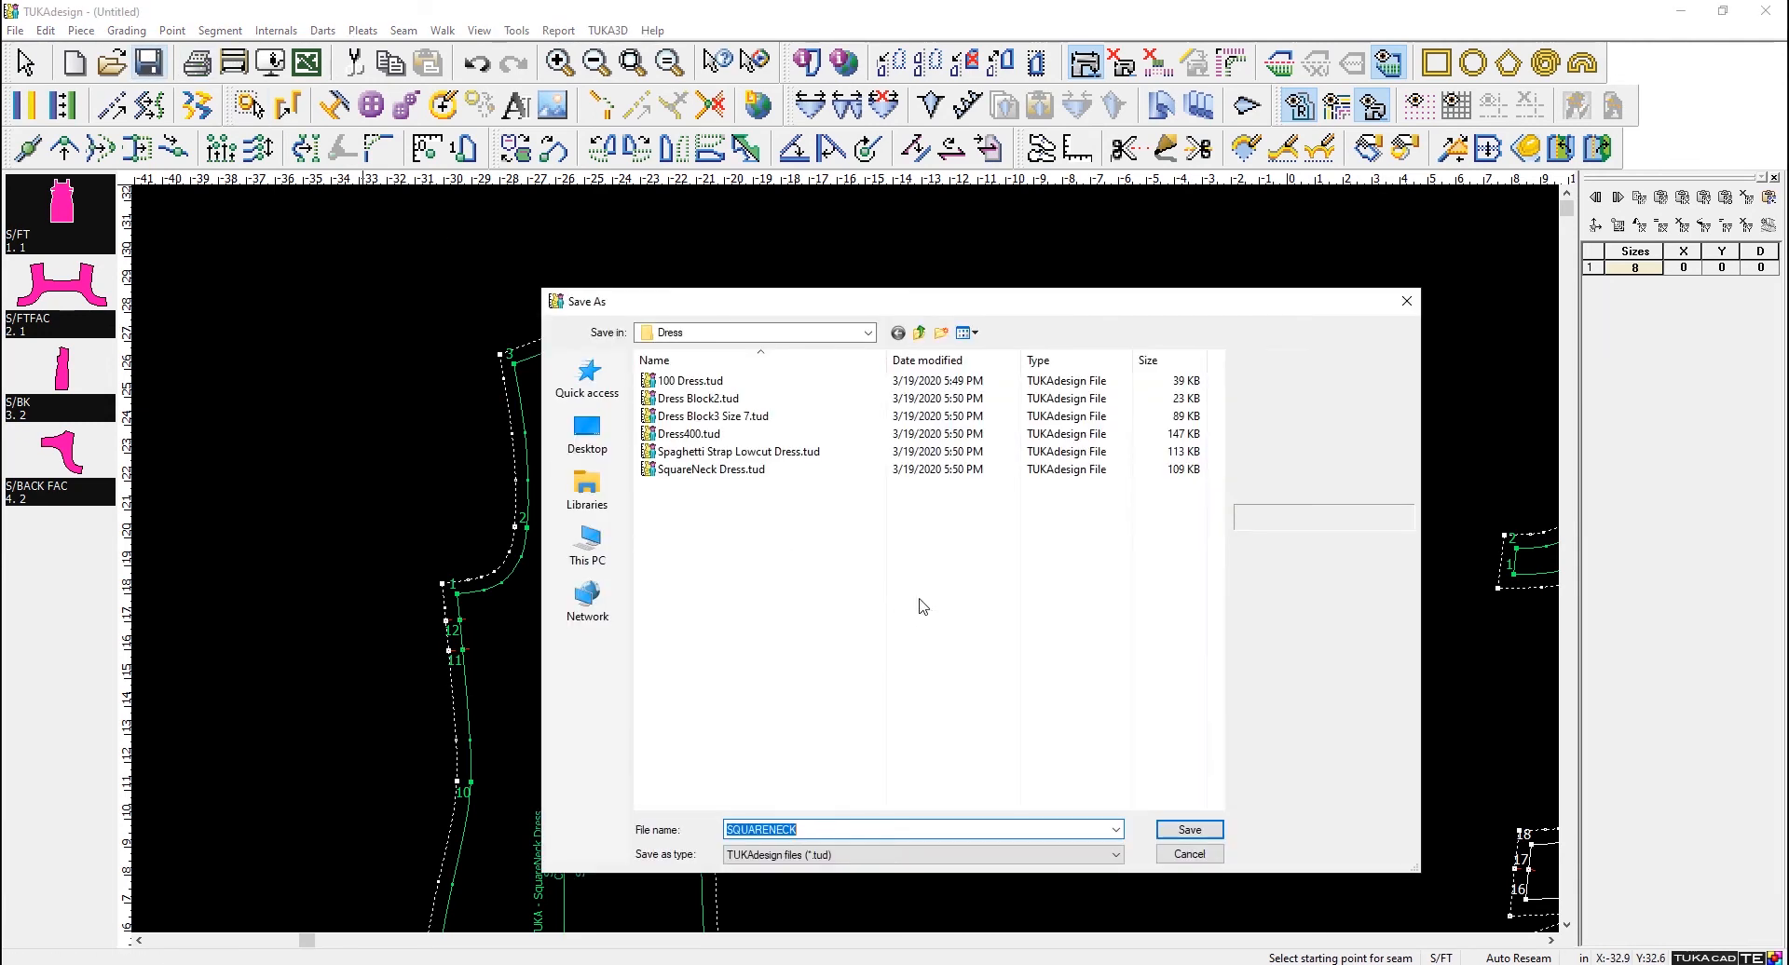
click(833, 834)
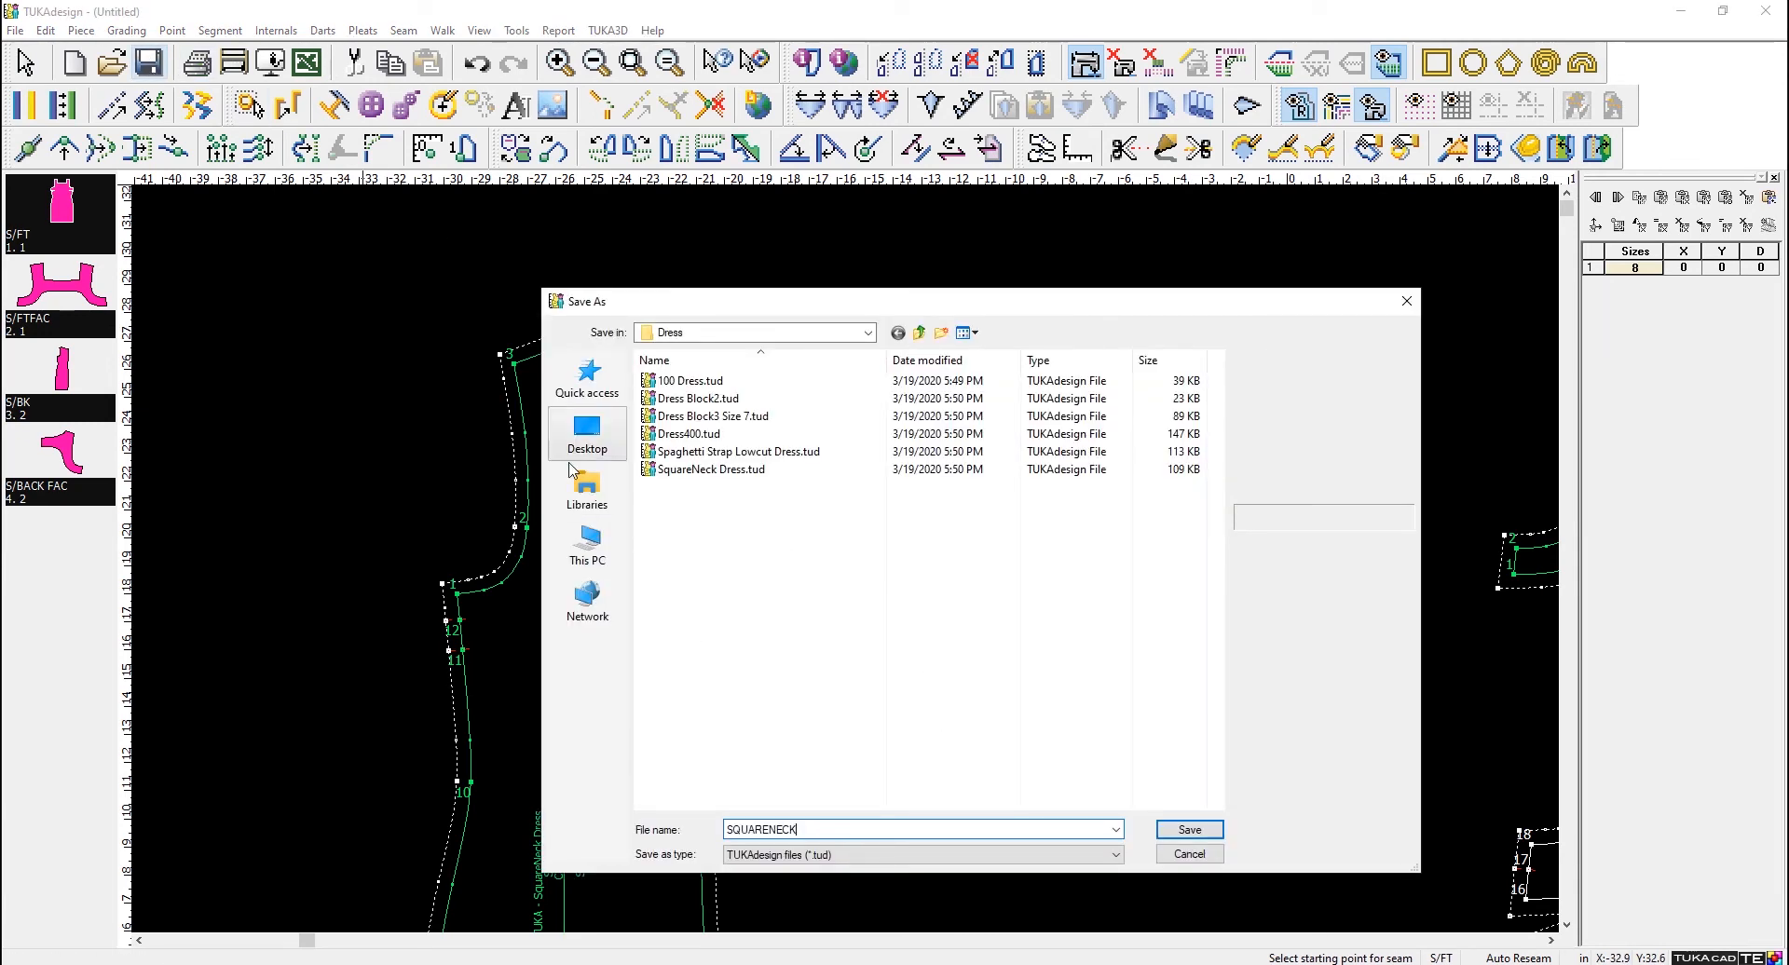
click(587, 433)
click(1190, 830)
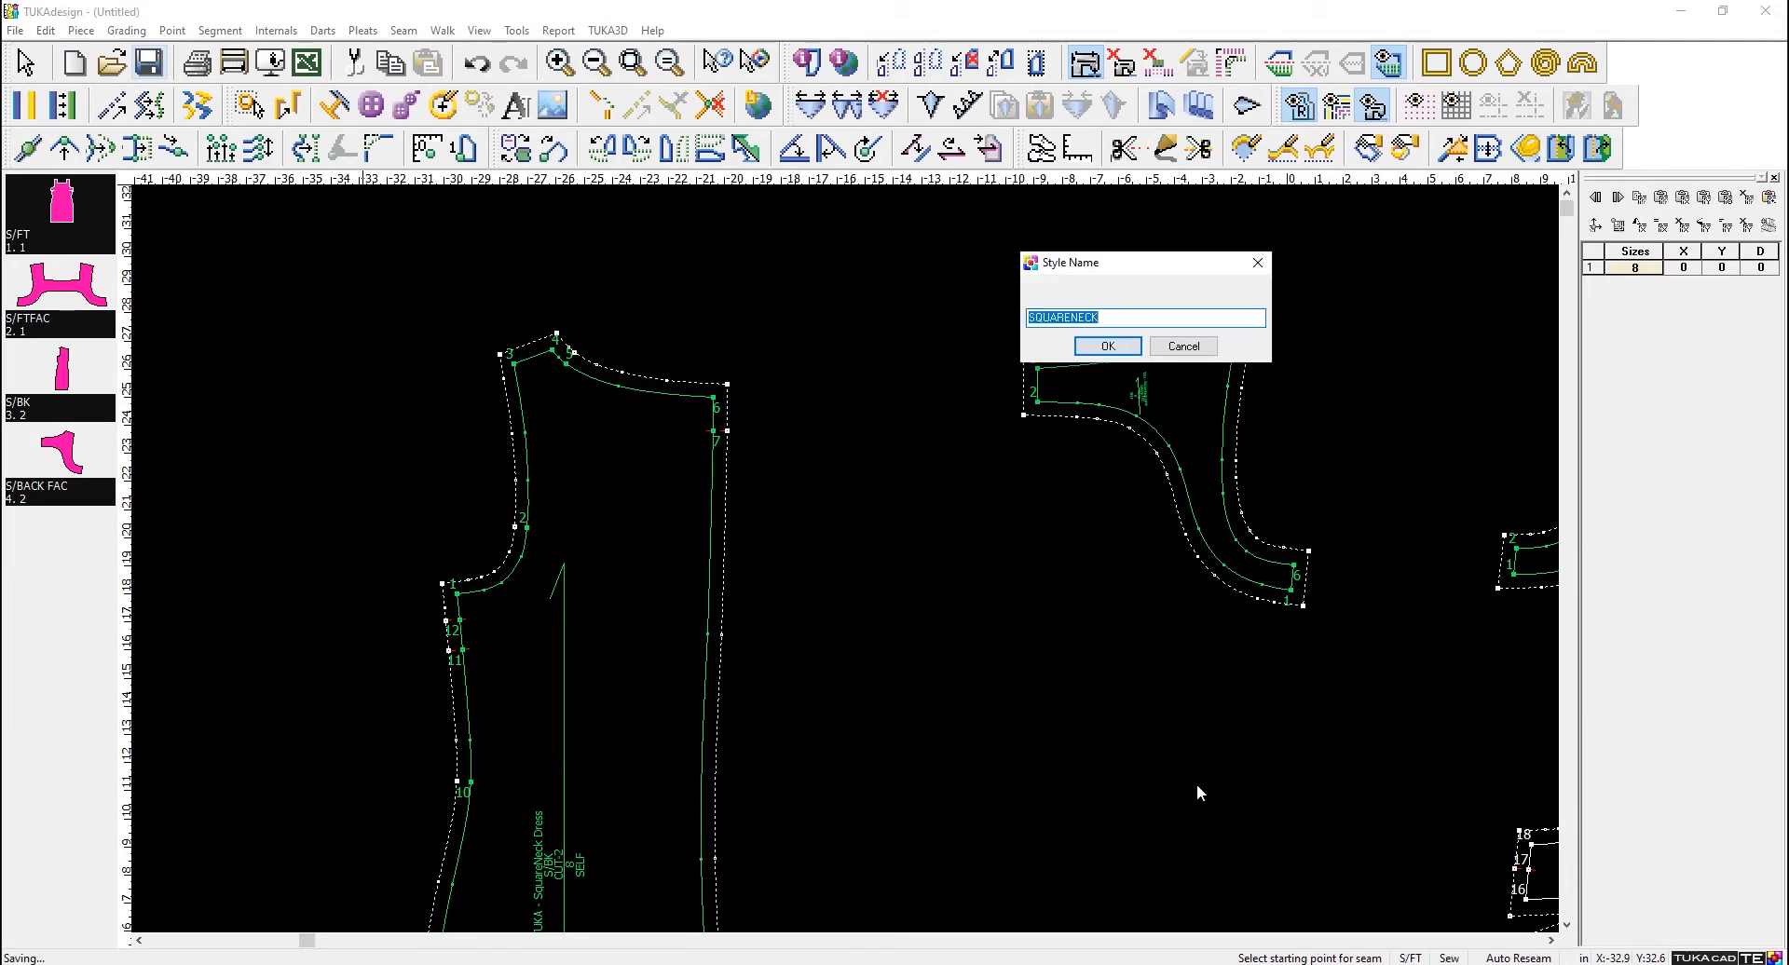
click(1108, 346)
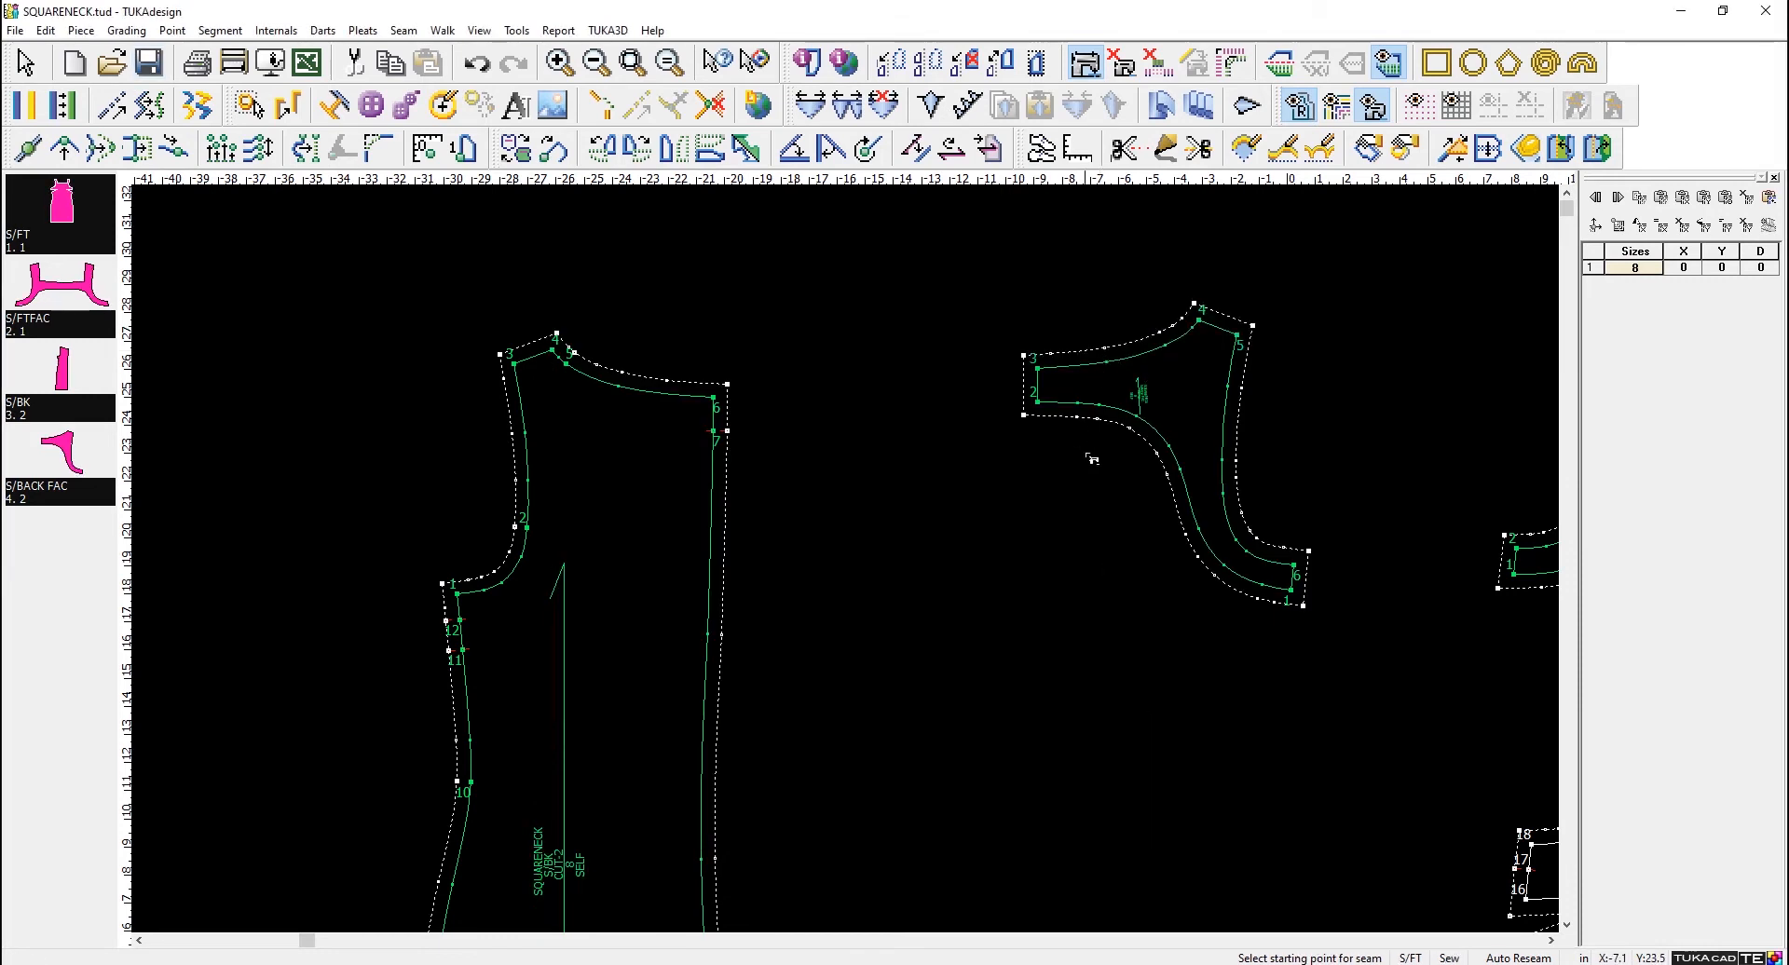
- Extend the S/BACK FAC shoulder segment from point 4 to point 5 parallel by an amount of 2
right_click(1007, 542)
click(1045, 553)
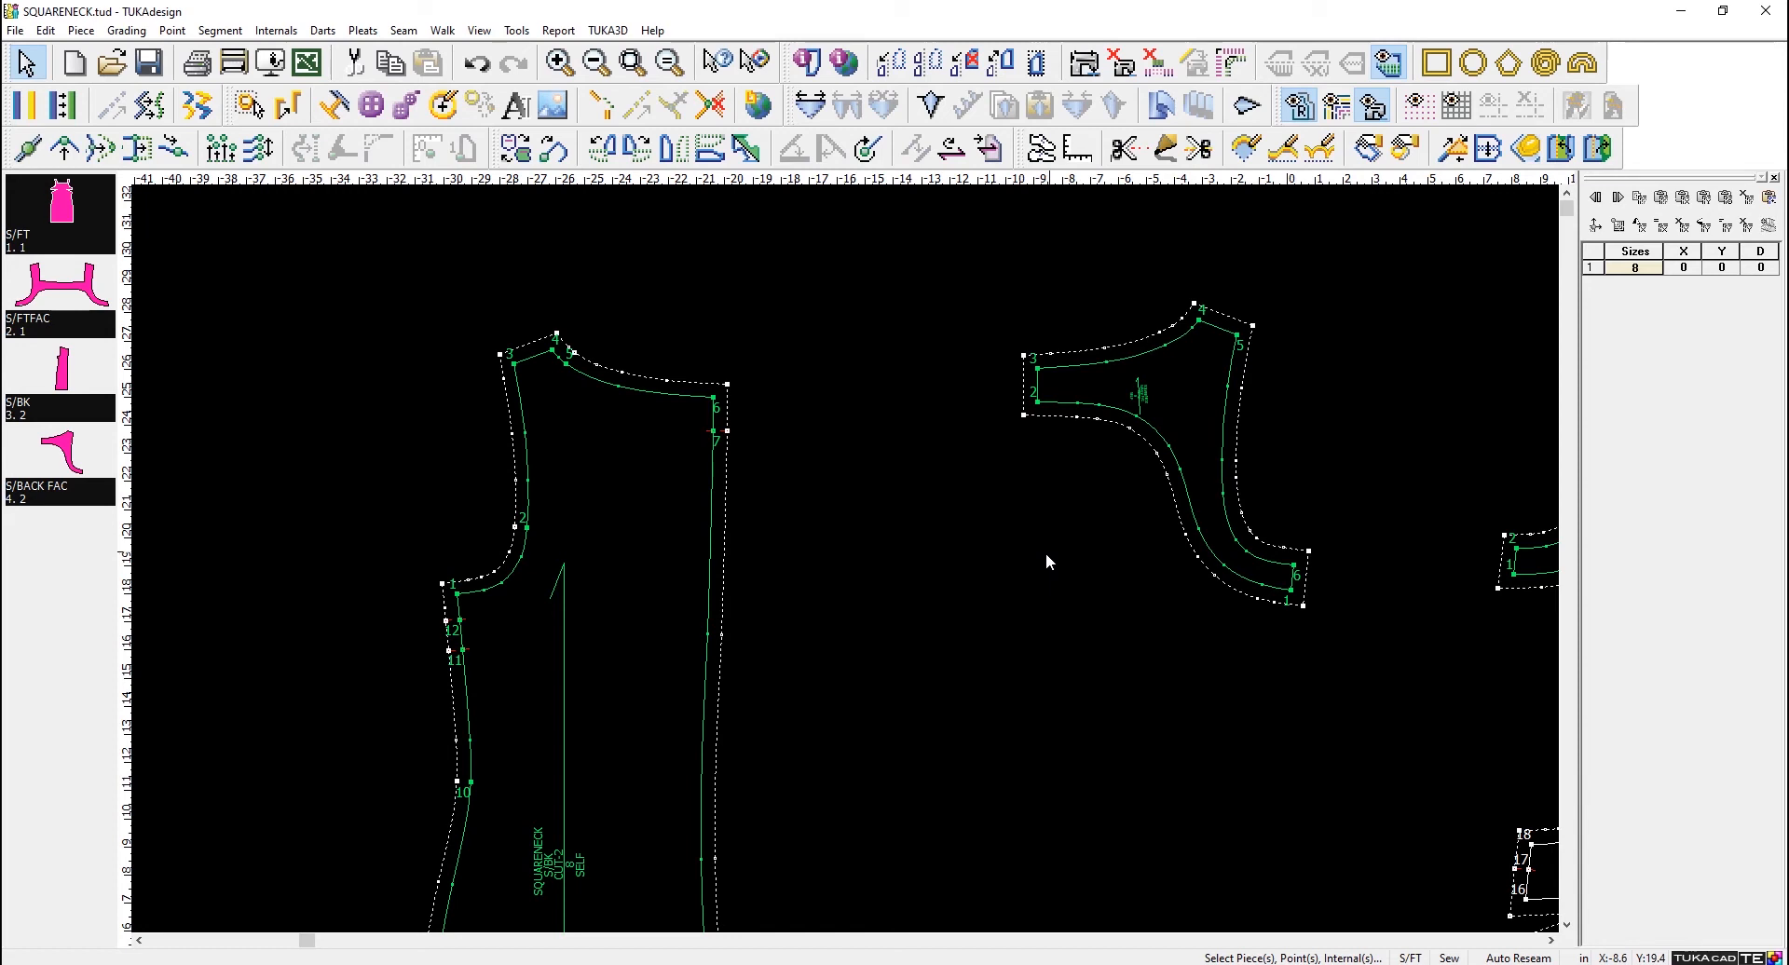
scroll(1237, 359, up, 2)
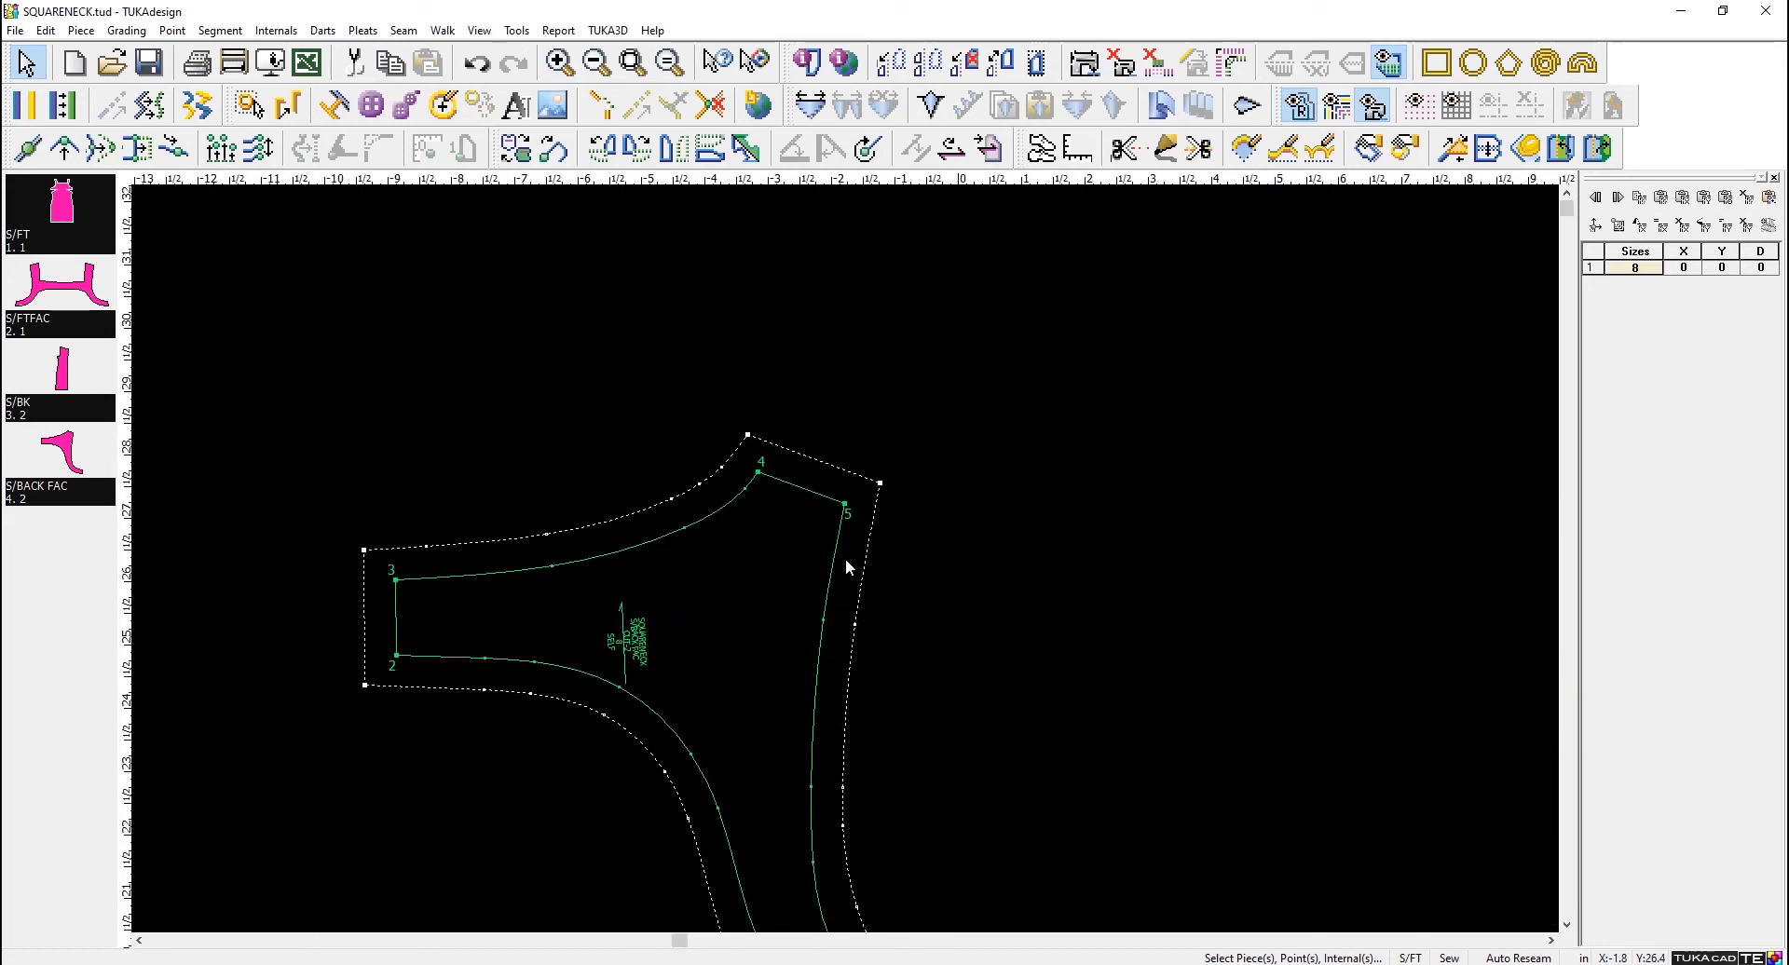
click(759, 474)
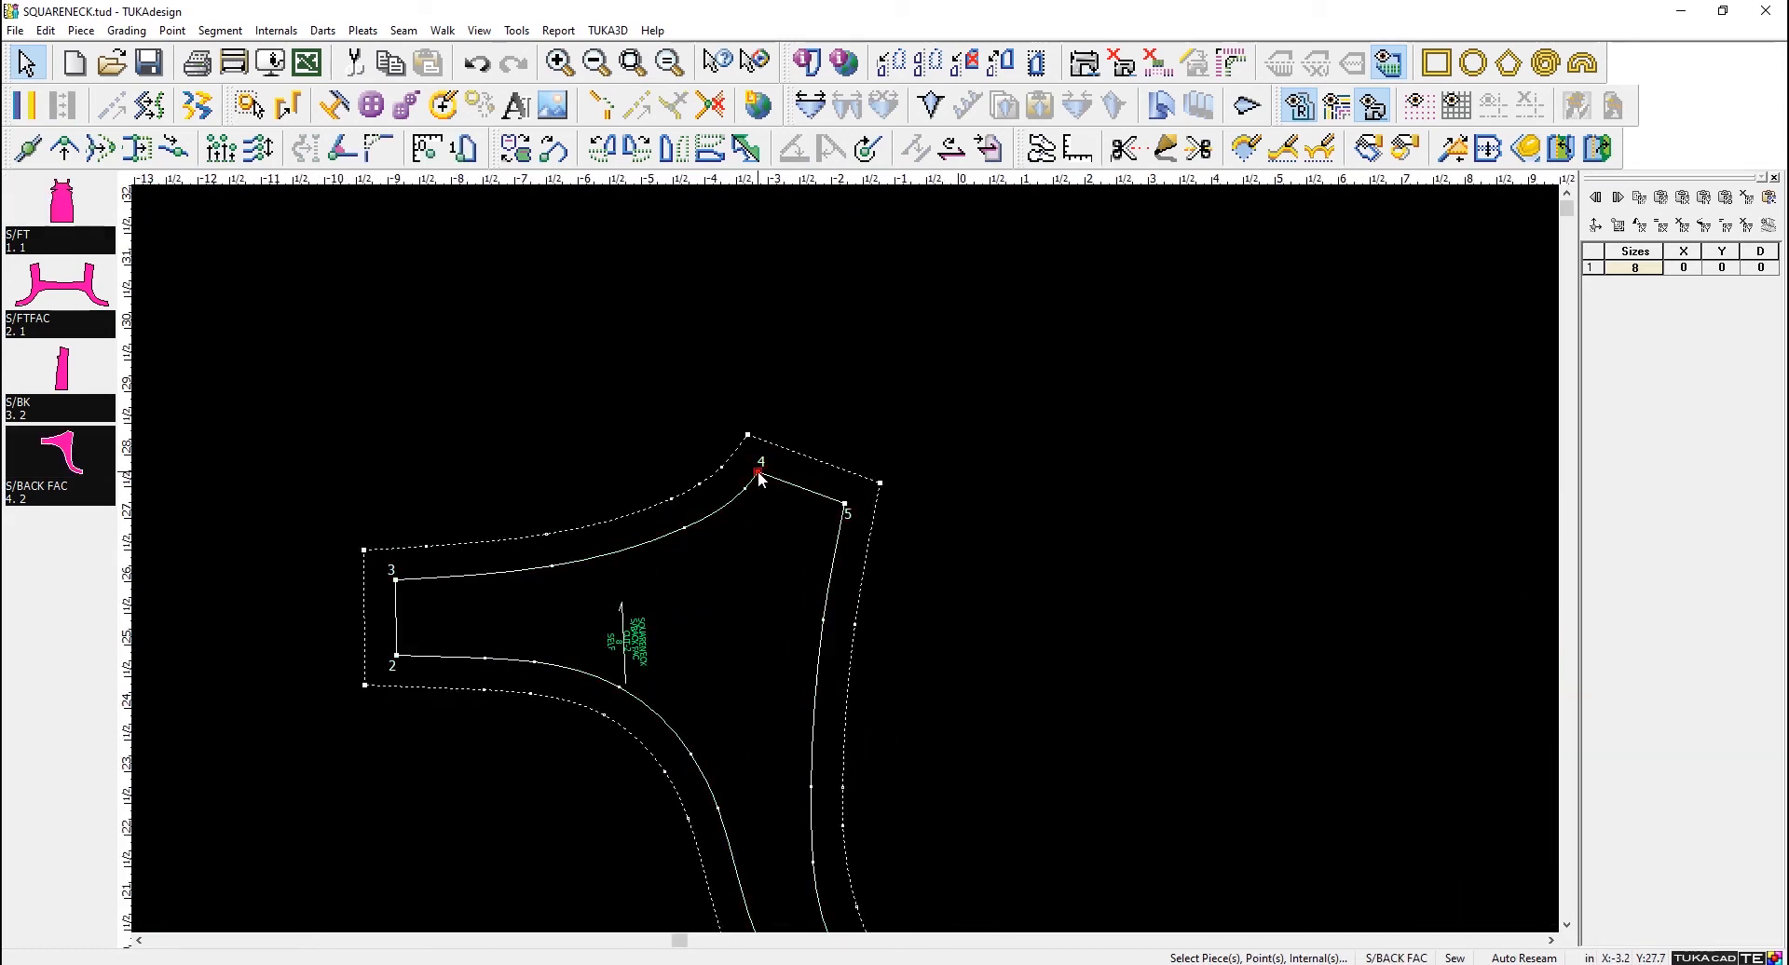
click(844, 505)
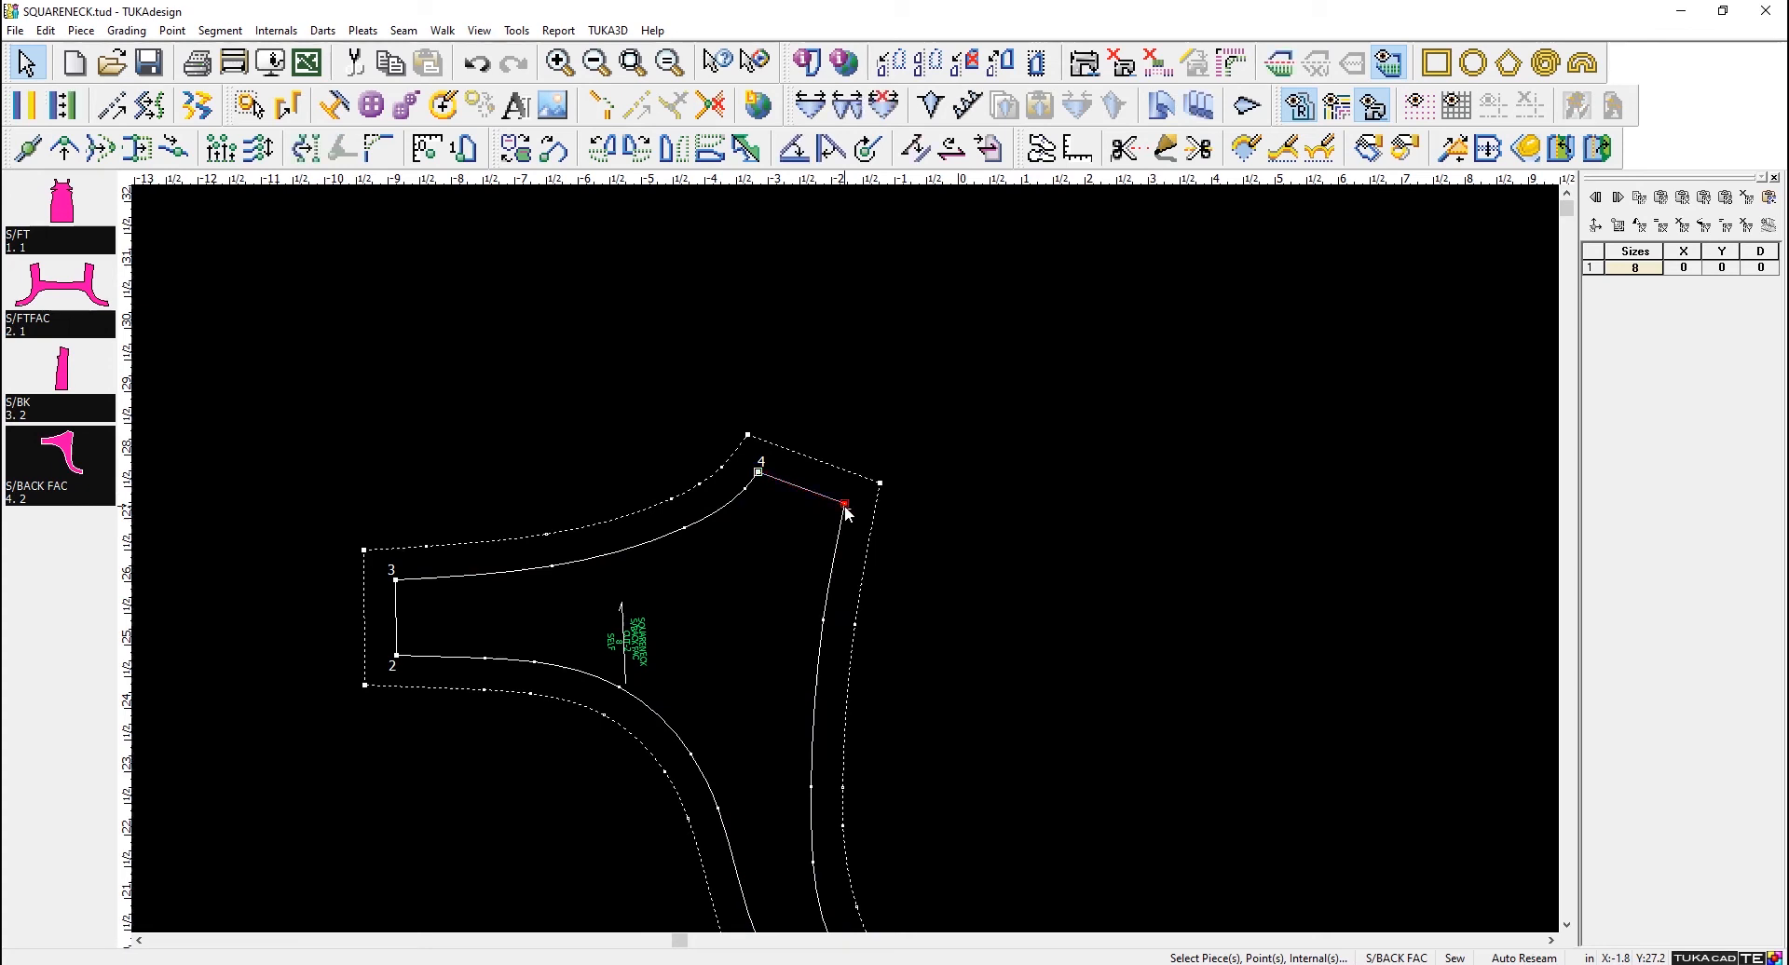
click(58, 108)
text(2)
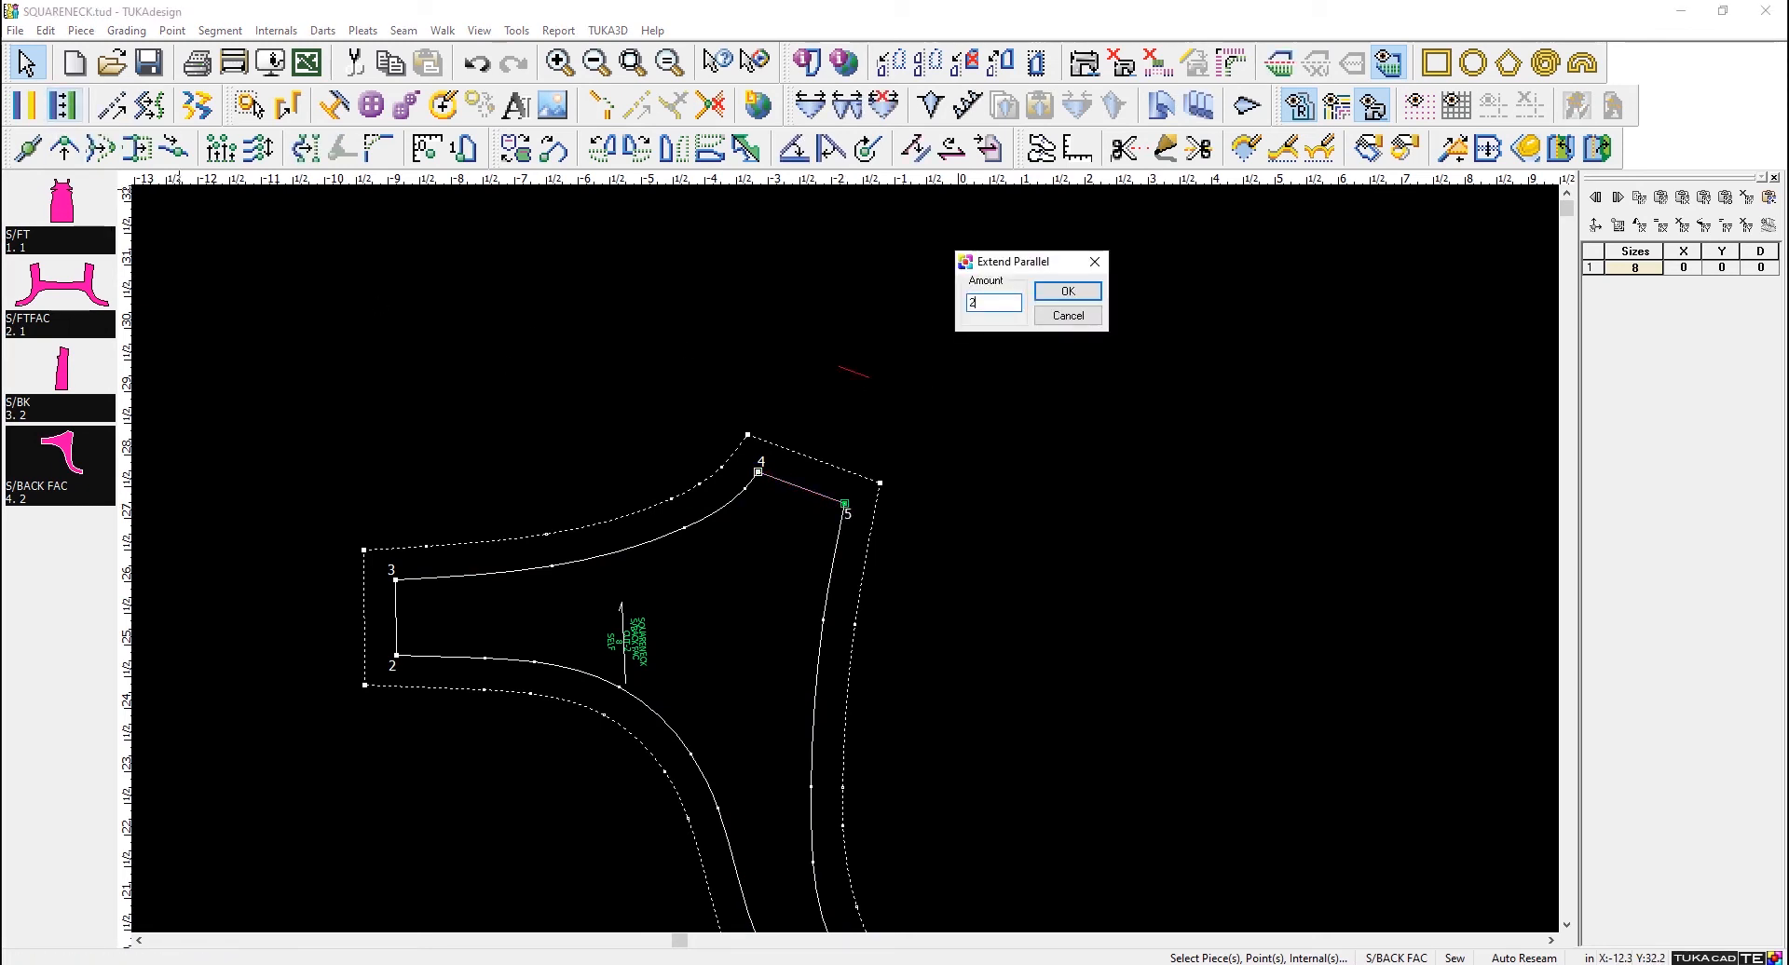
key(Return)
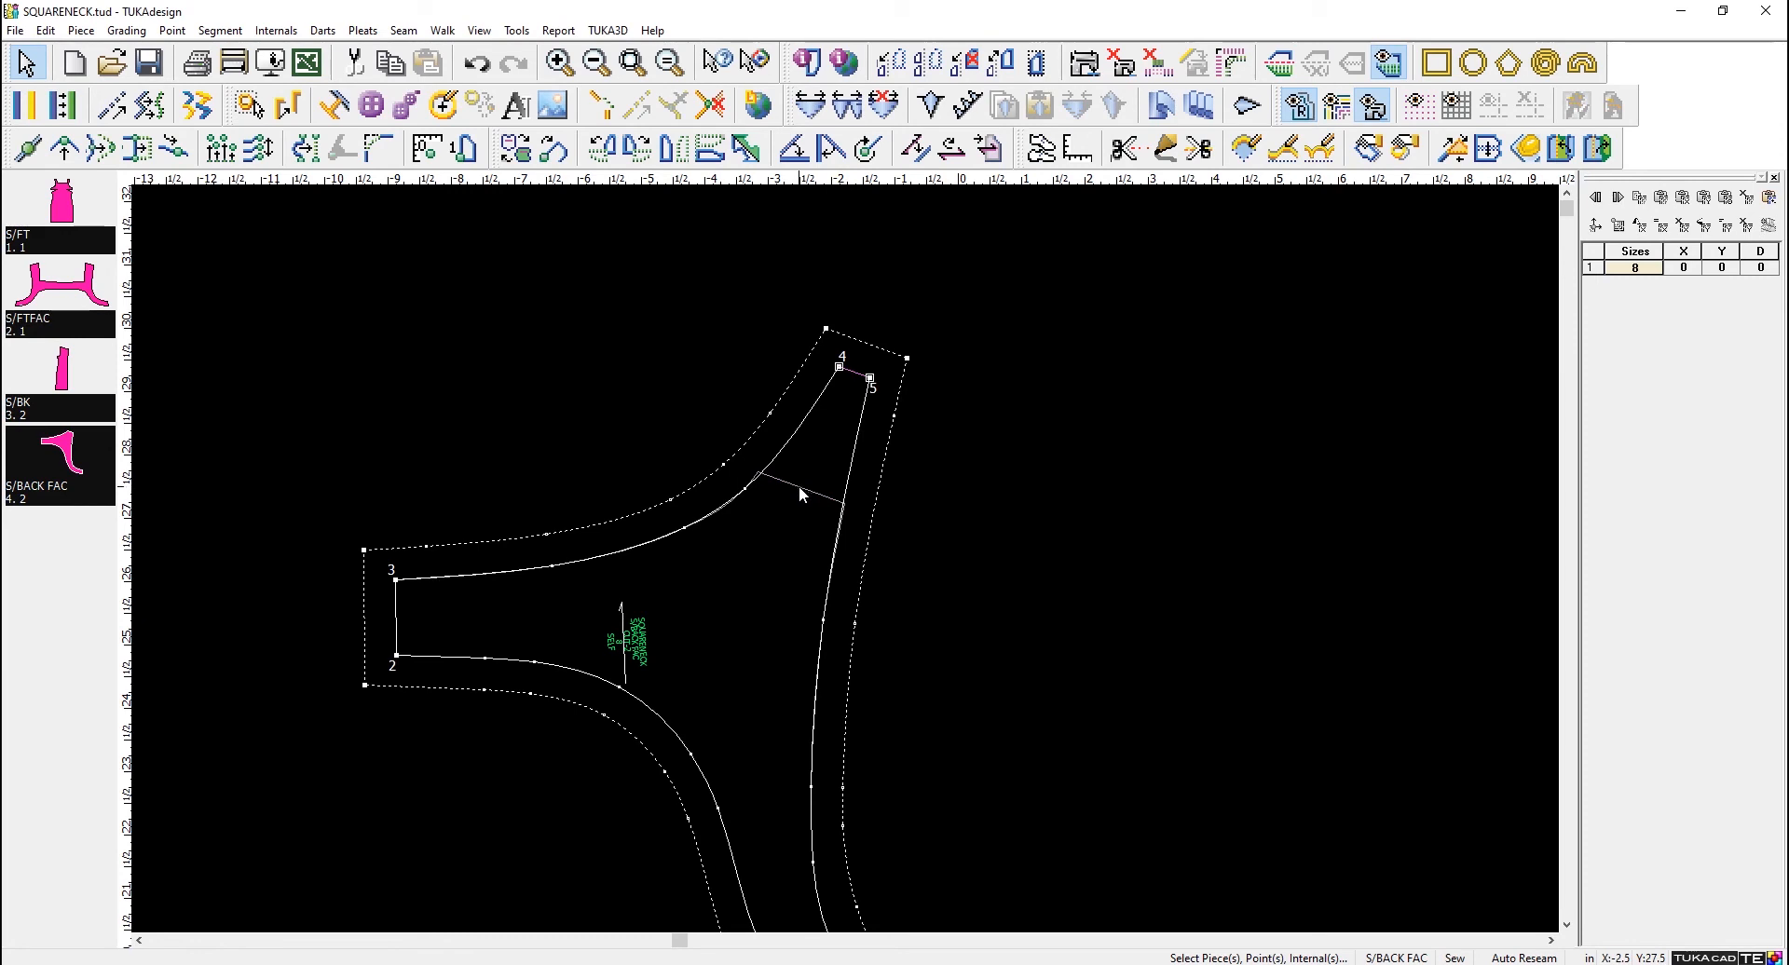
- Examine the contour info of the reference block on S/BACK FAC without changing its settings
click(798, 487)
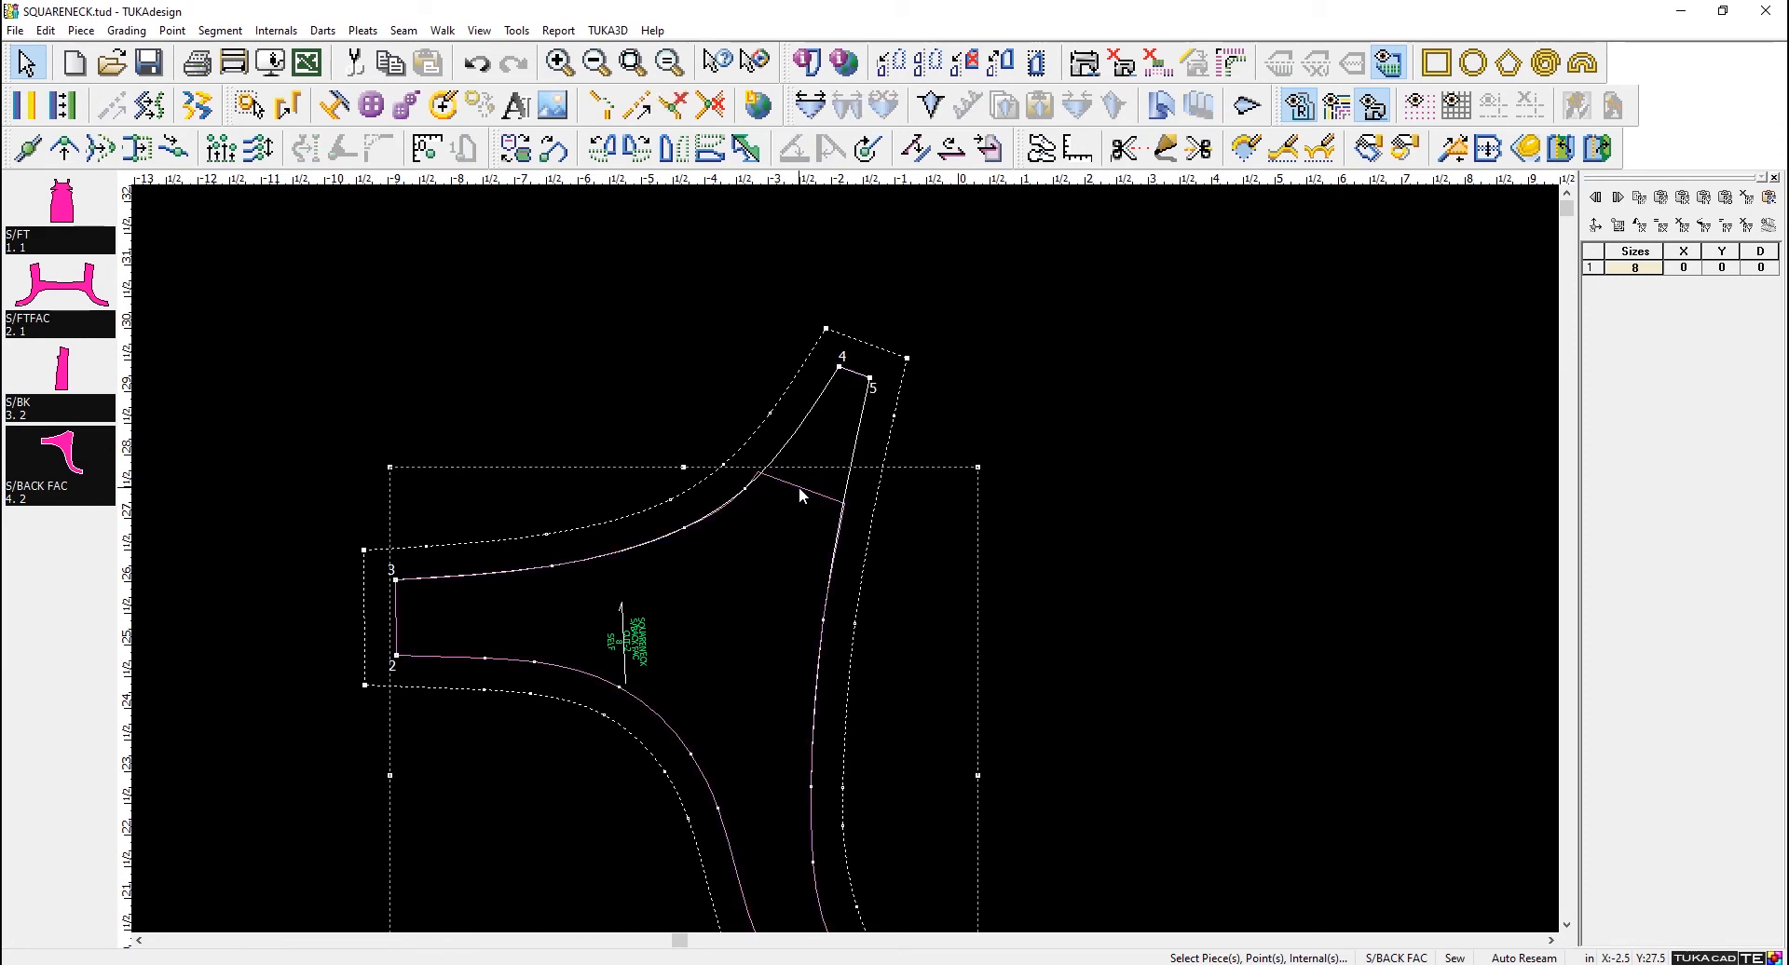
double_click(797, 486)
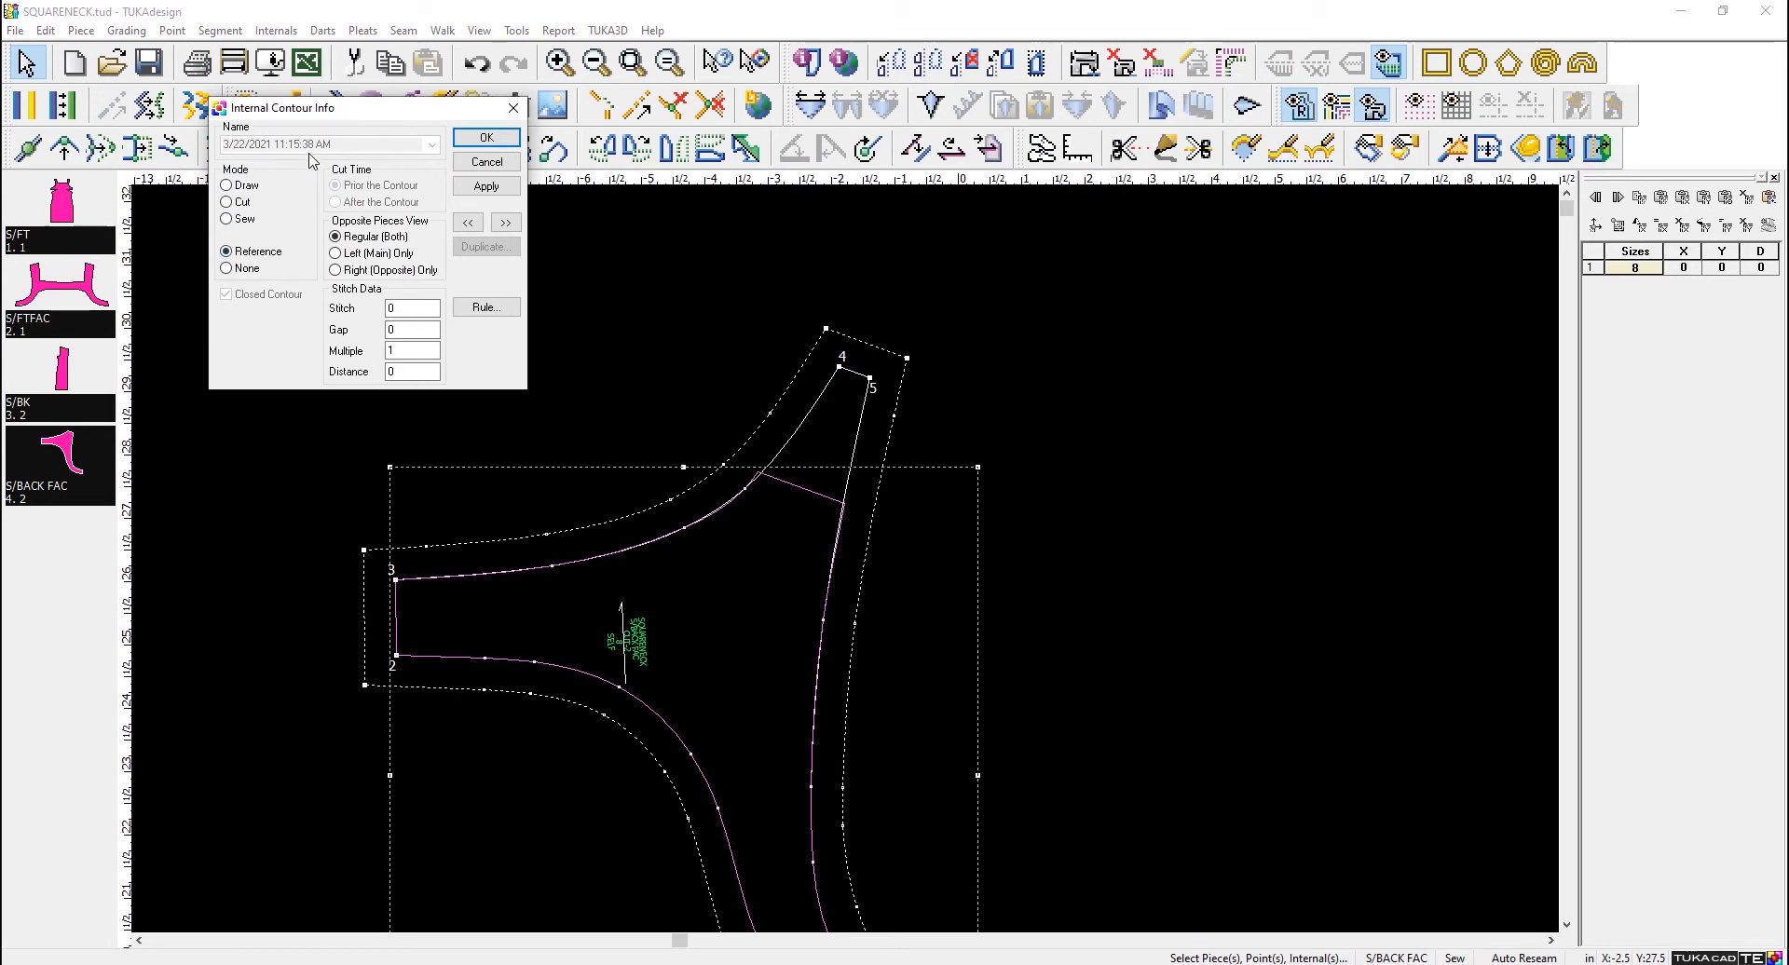
click(480, 163)
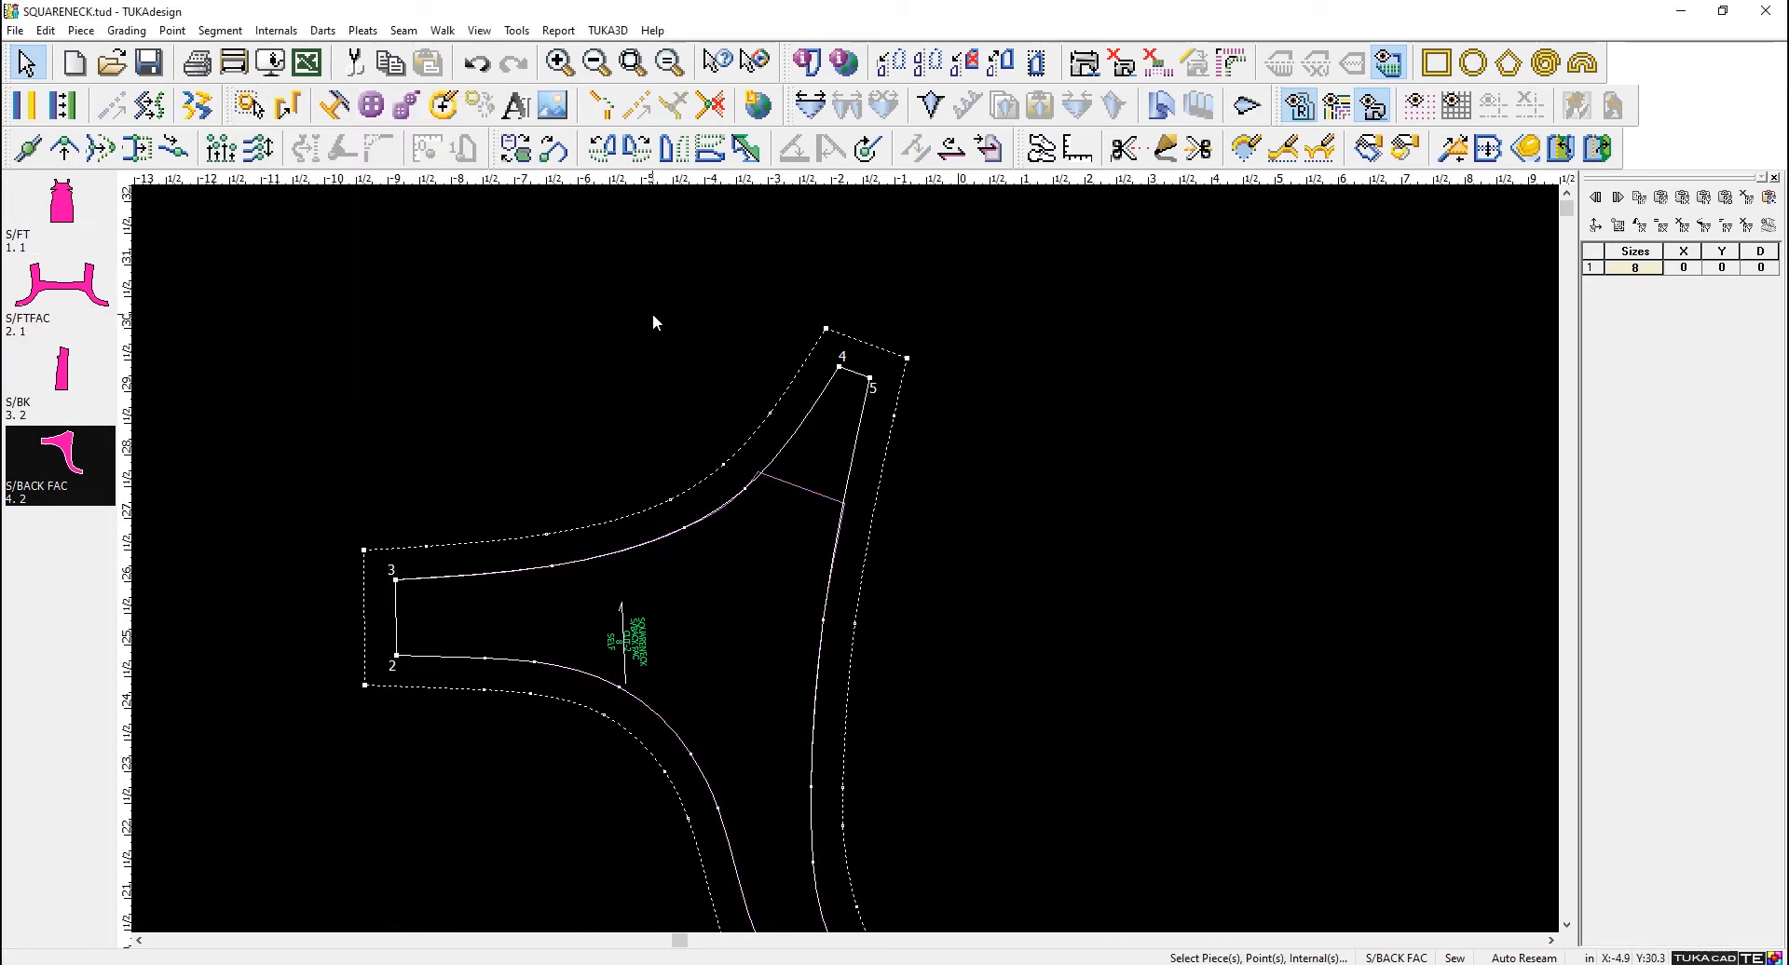
scroll(850, 573, down, 5)
scroll(844, 564, up, 3)
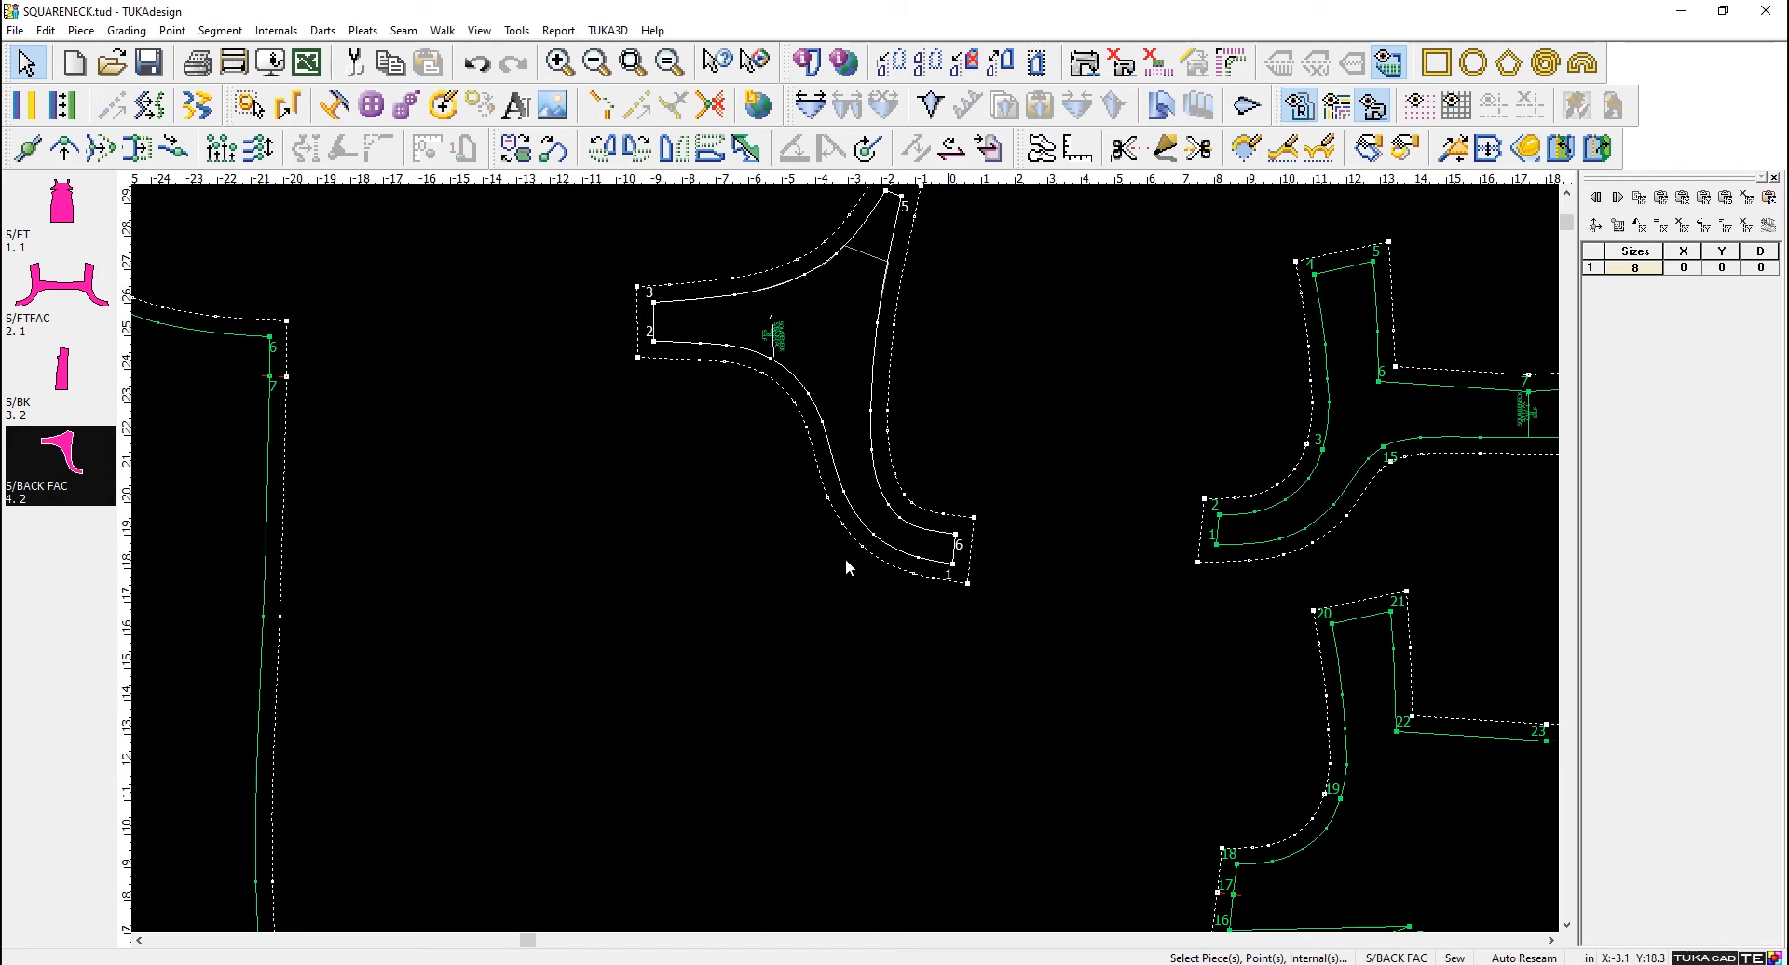
scroll(566, 488, down, 4)
scroll(725, 627, up, 3)
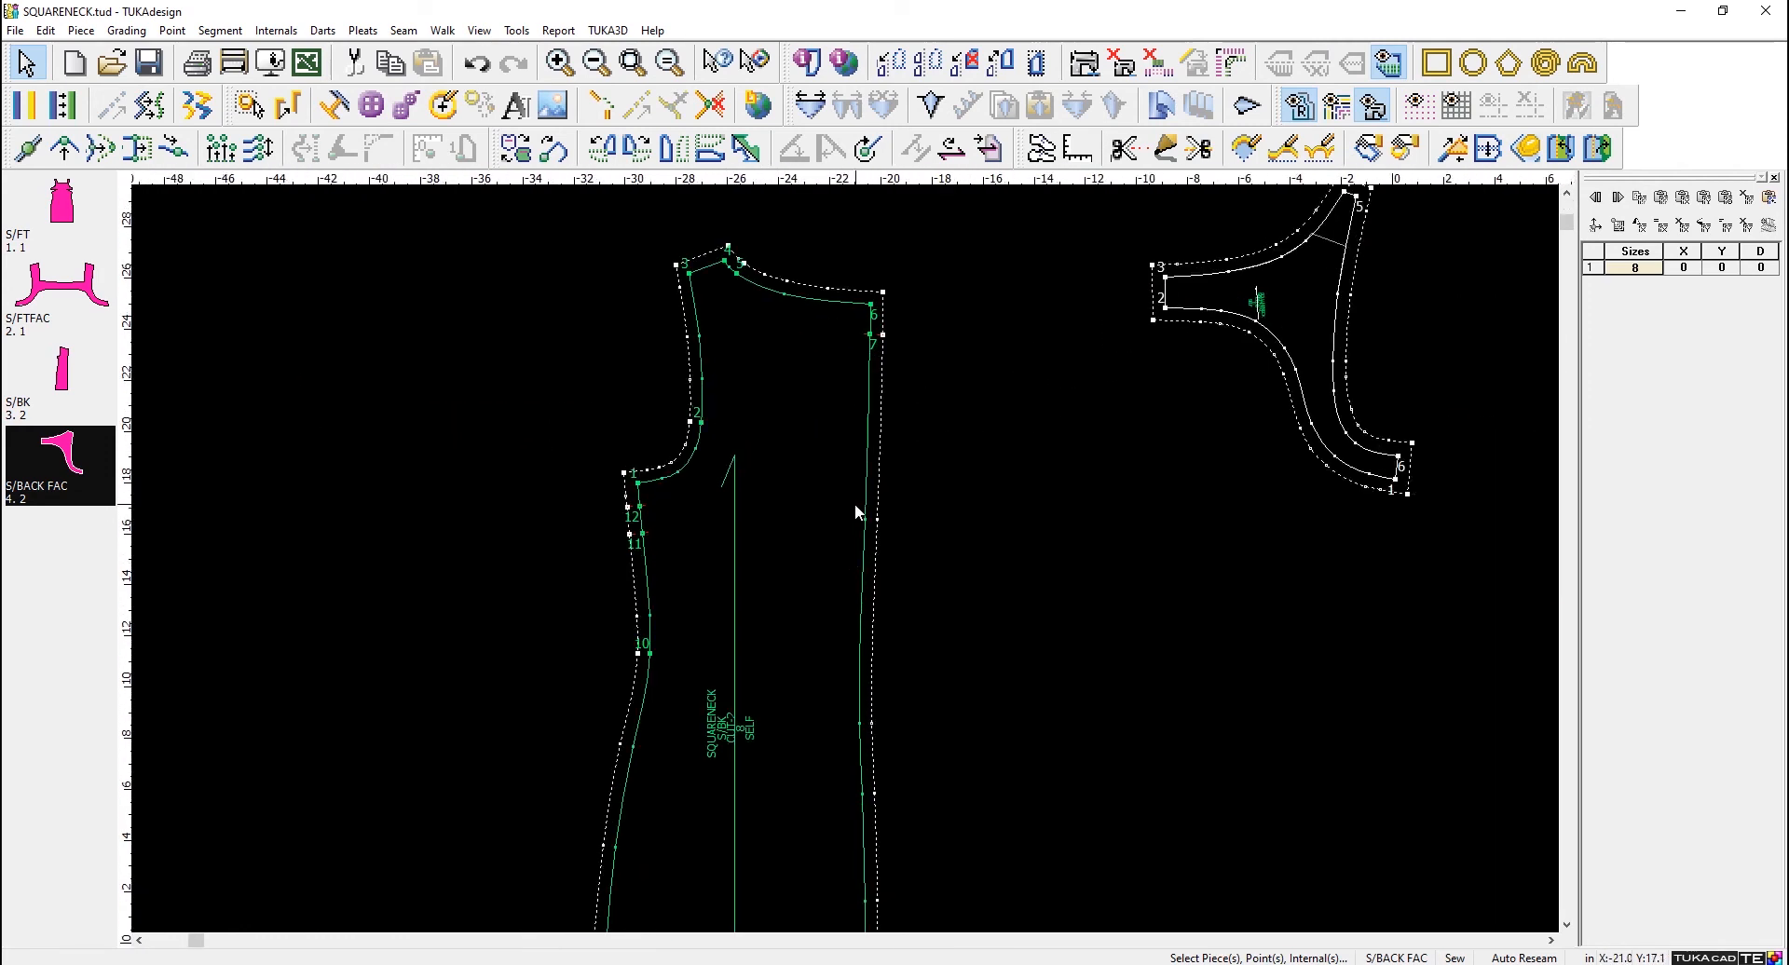
scroll(853, 503, up, 1)
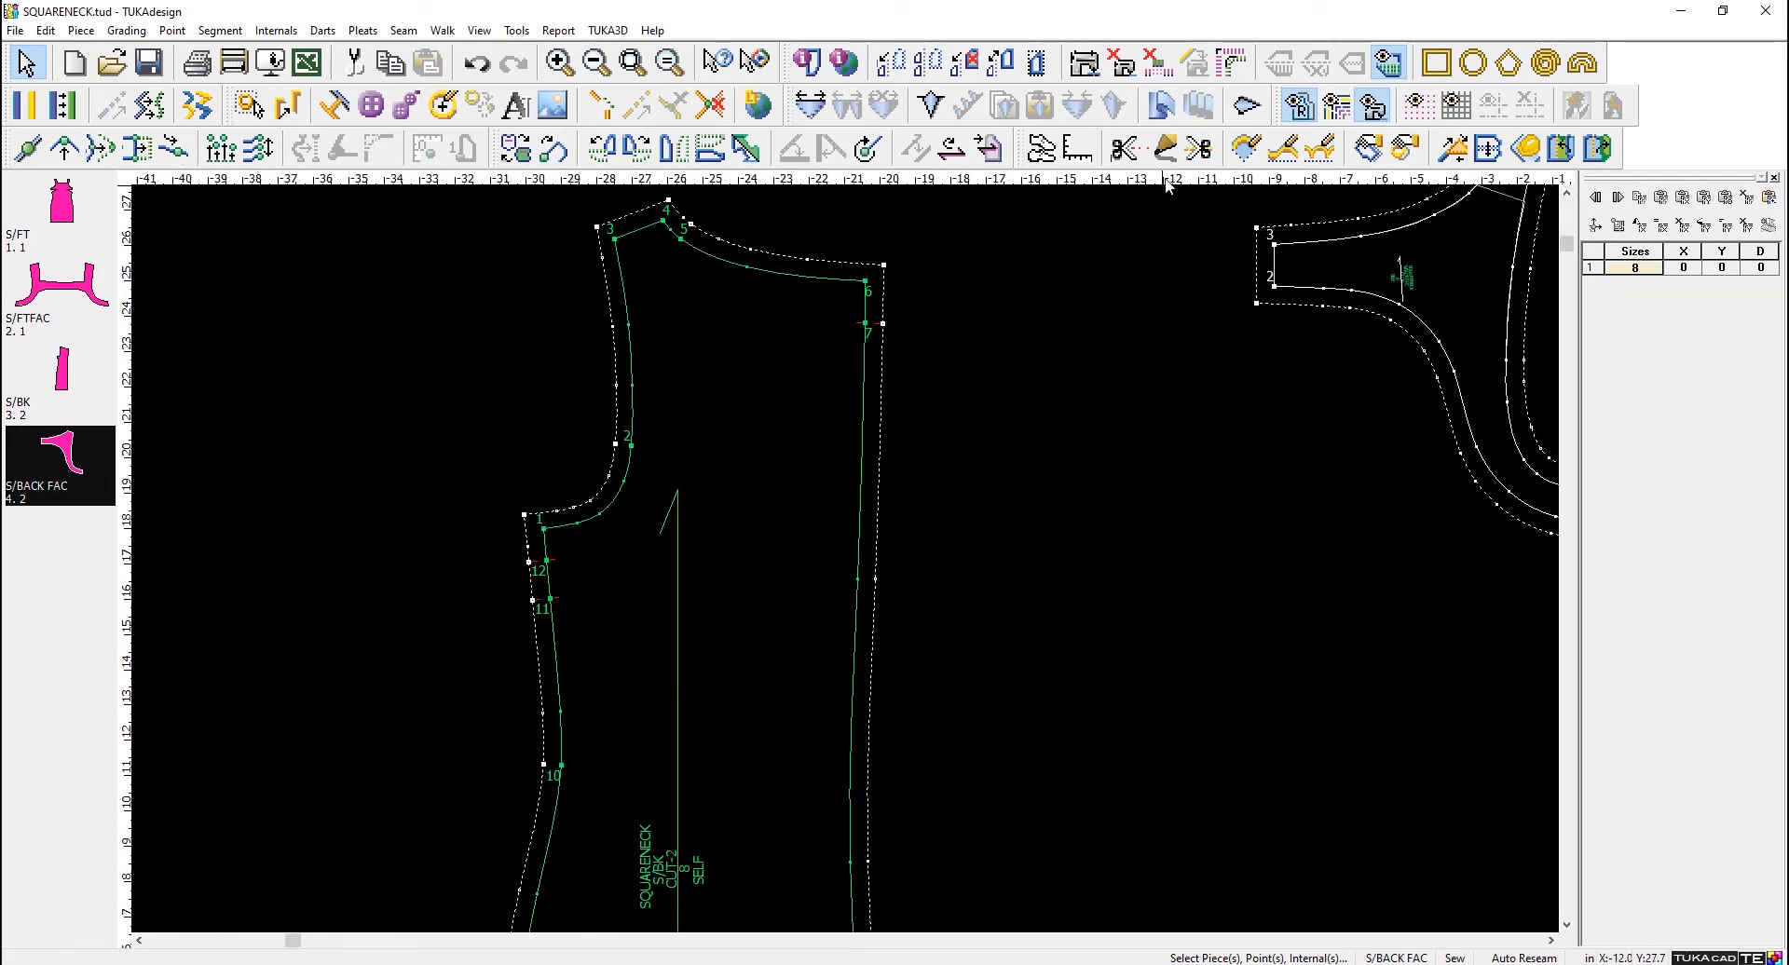
click(1165, 150)
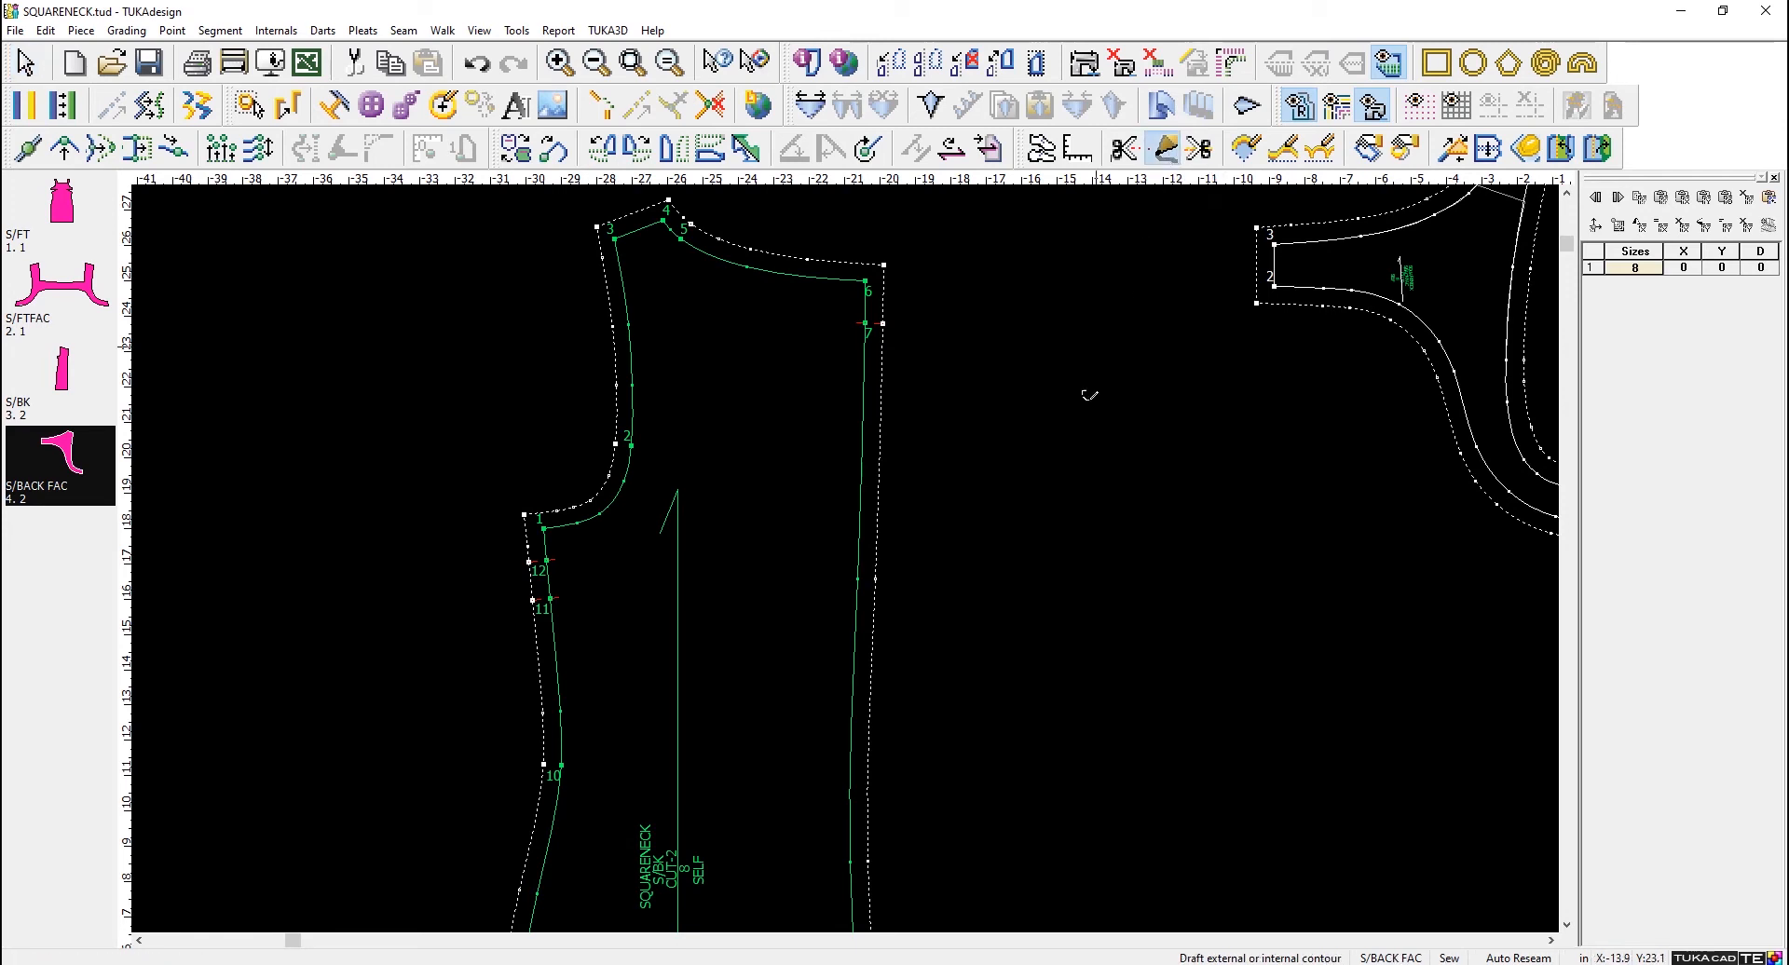
right_click(1037, 499)
click(1070, 519)
- Set both point creation on snapped contours and possible point connections to By Confirmation in the Draft and Move setup
click(557, 31)
mouse_move(518, 30)
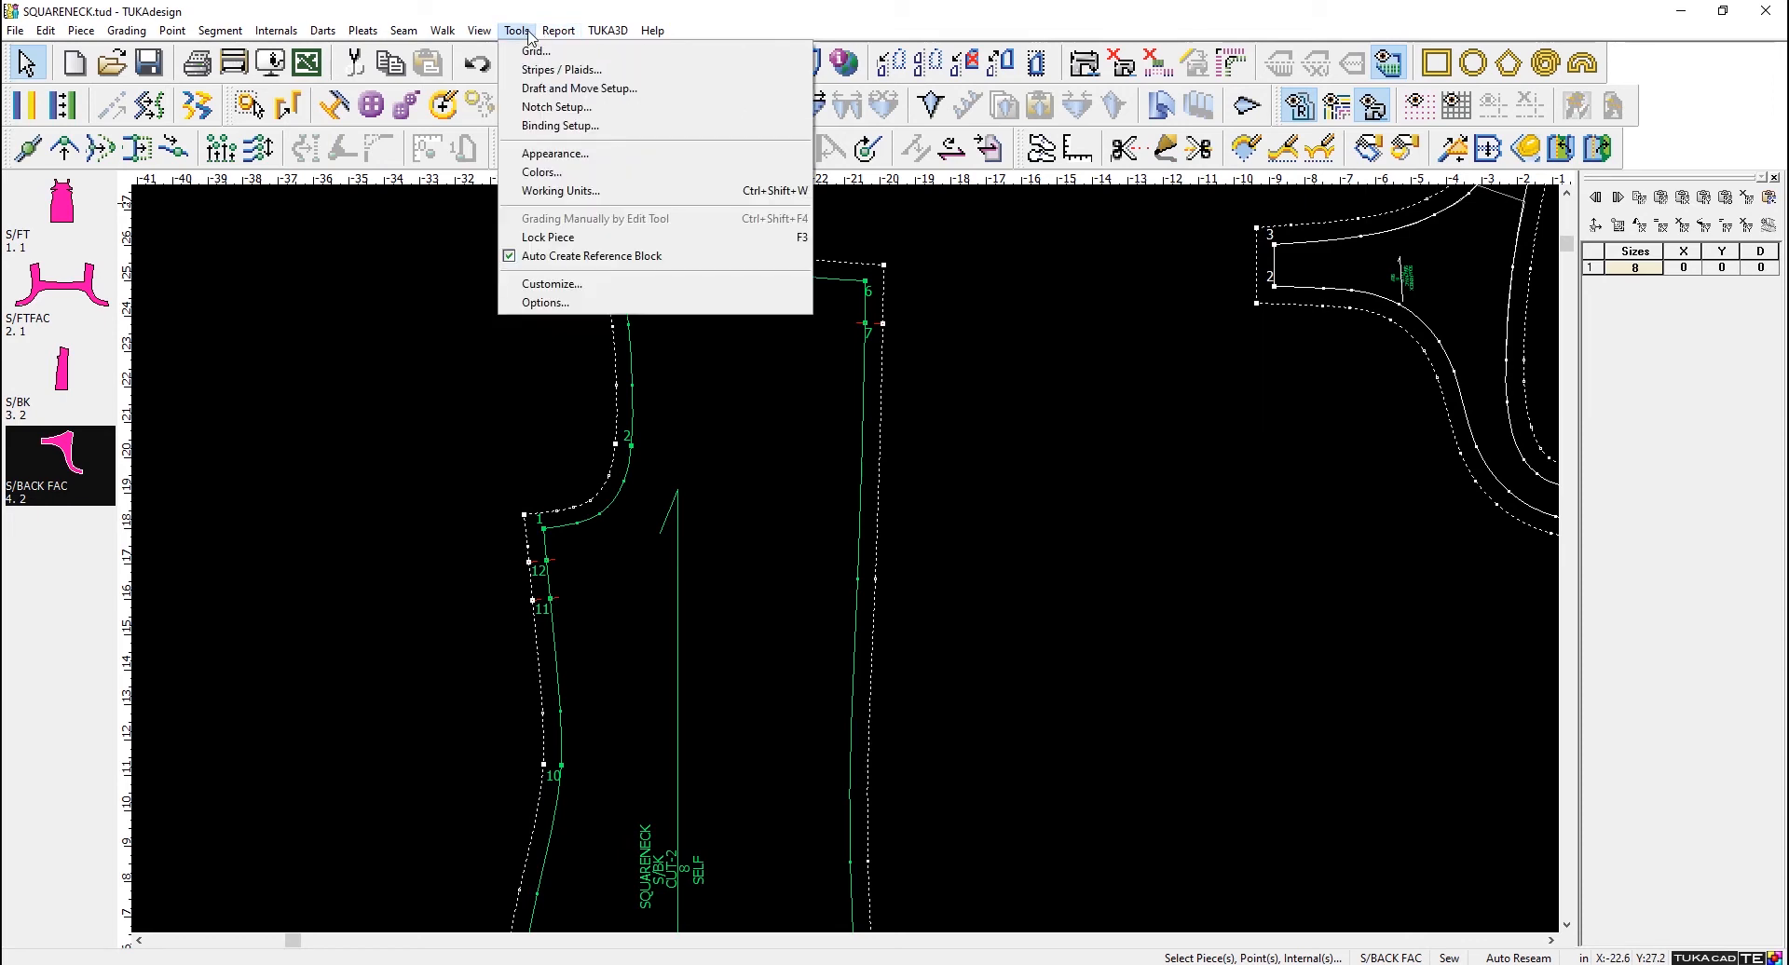
click(555, 82)
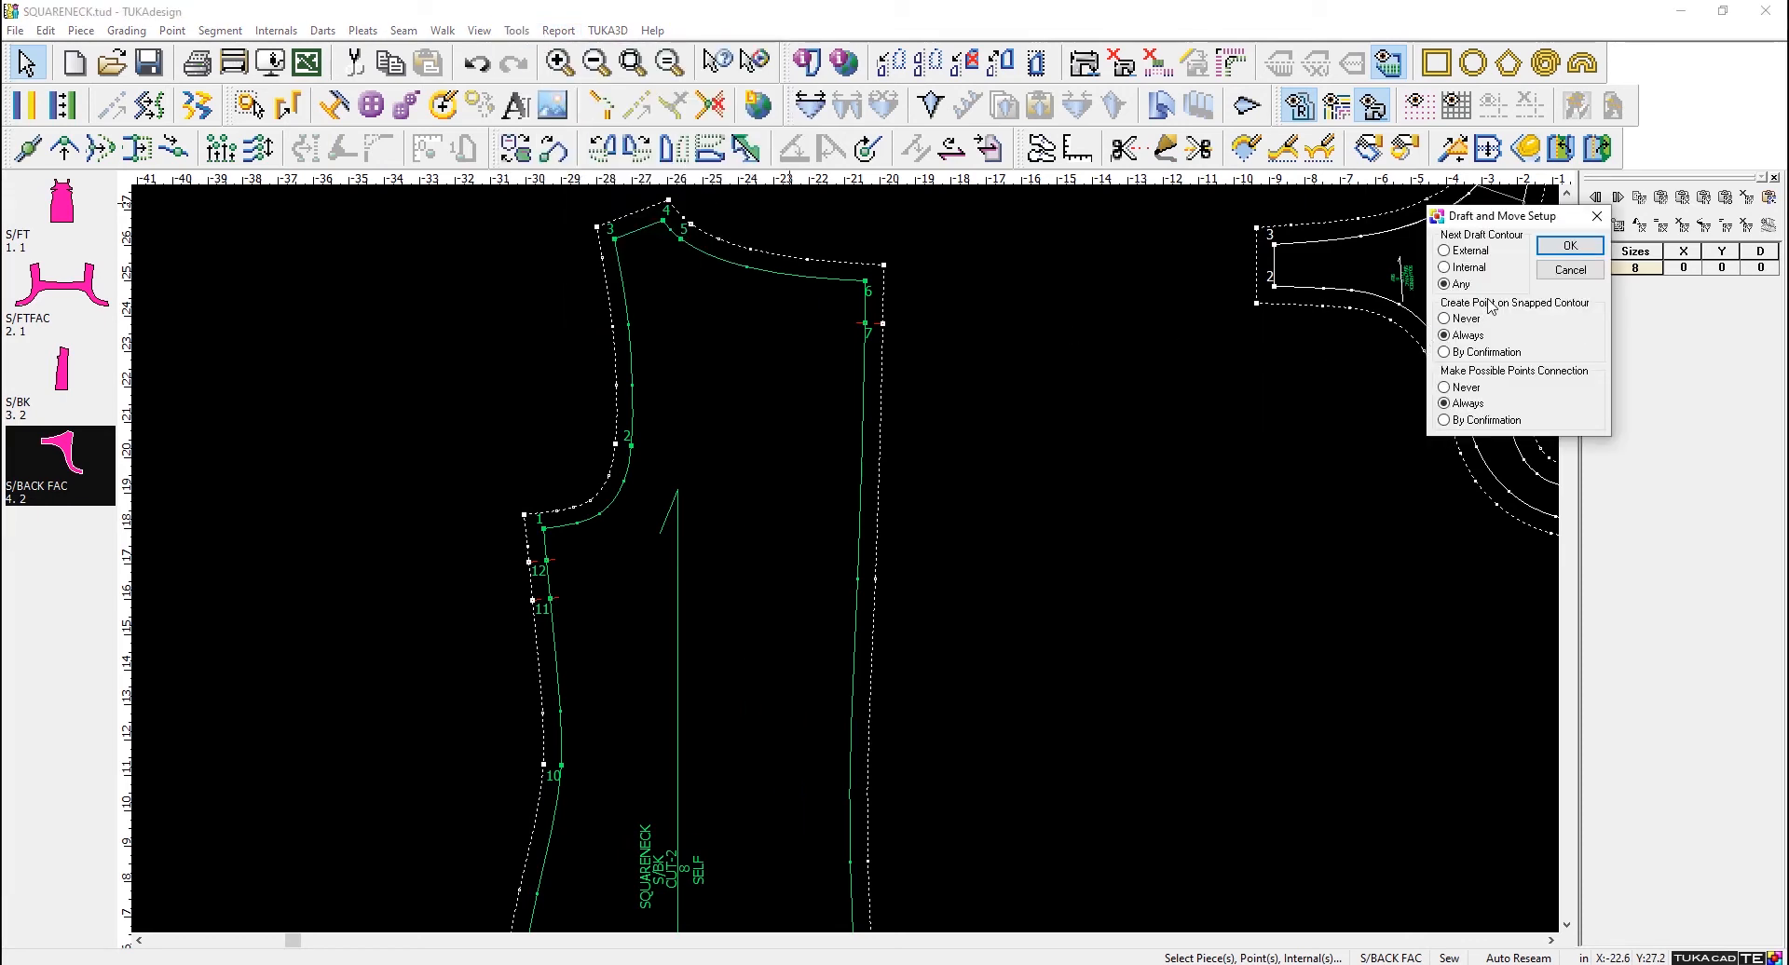
drag(1481, 220, 978, 160)
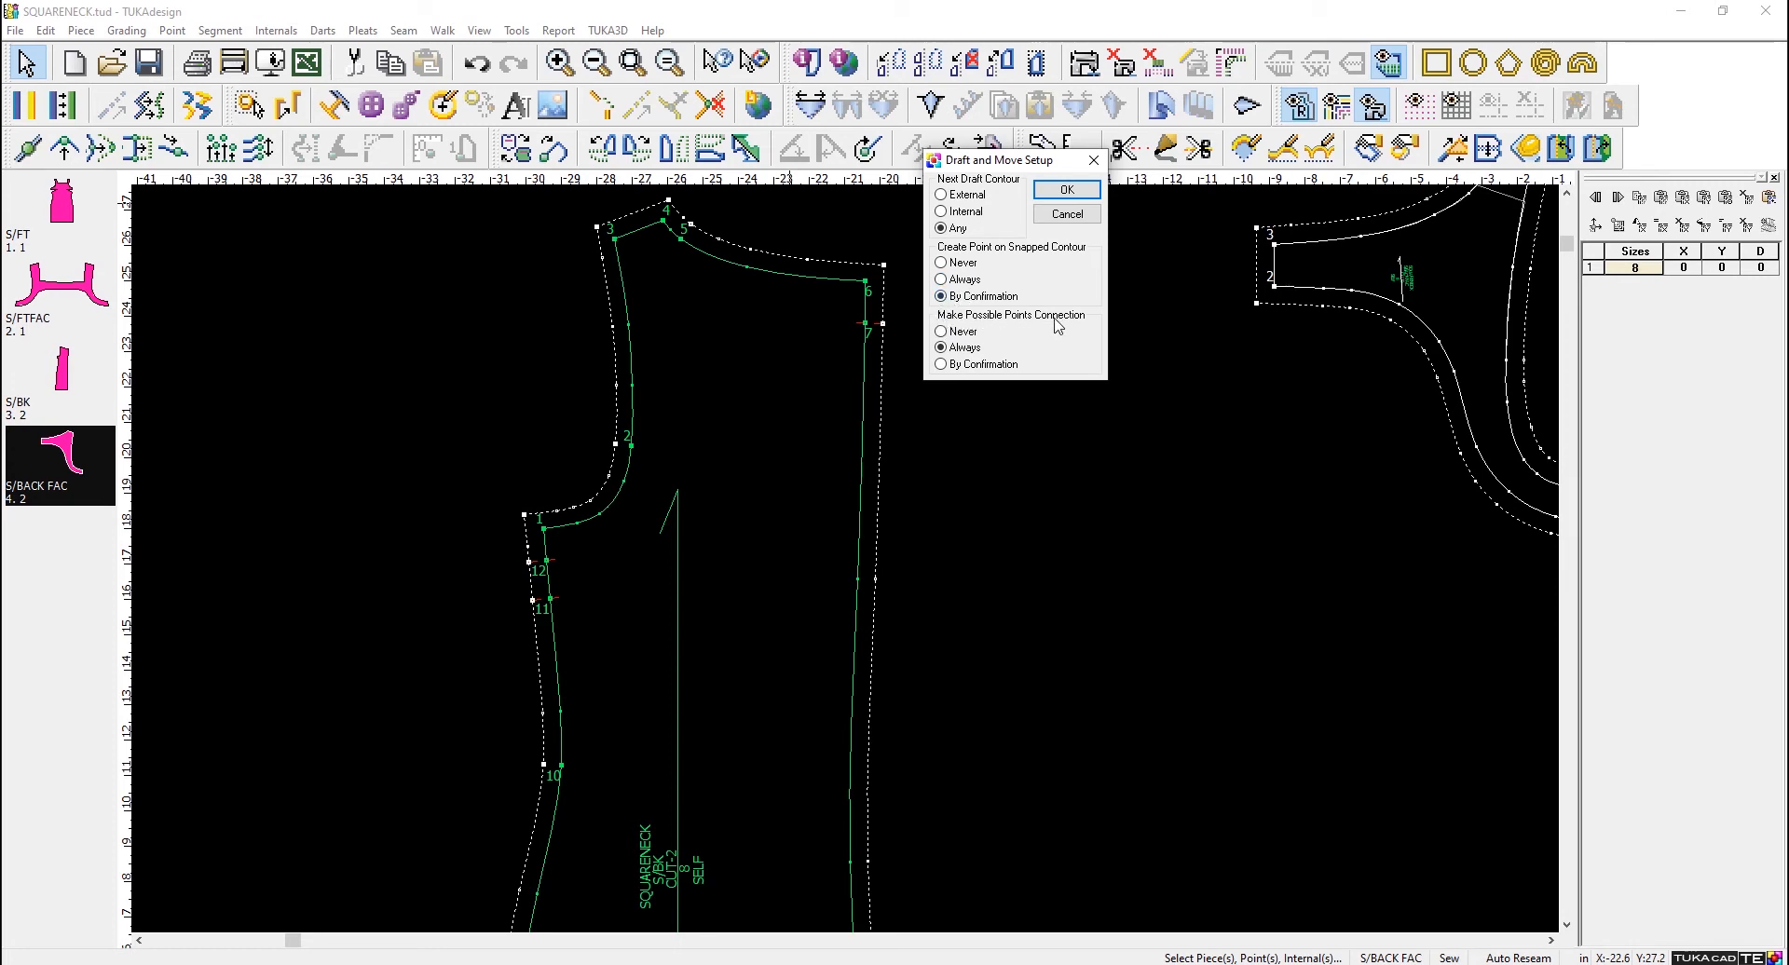
click(941, 364)
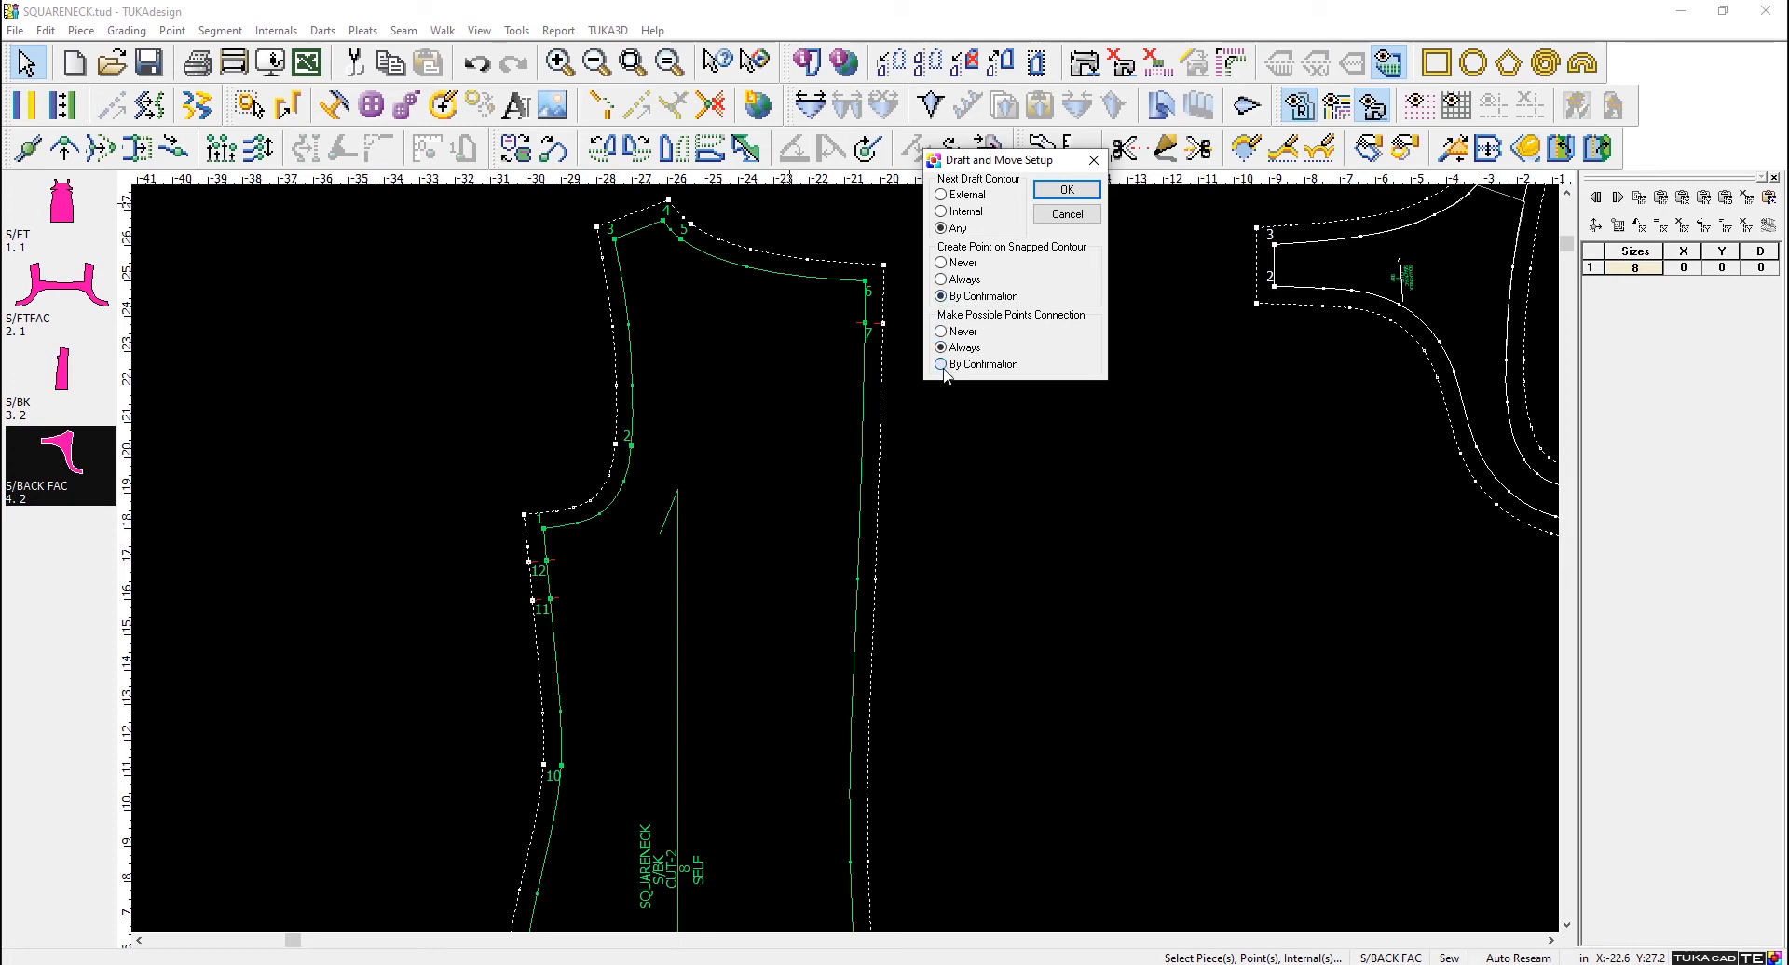
click(1067, 190)
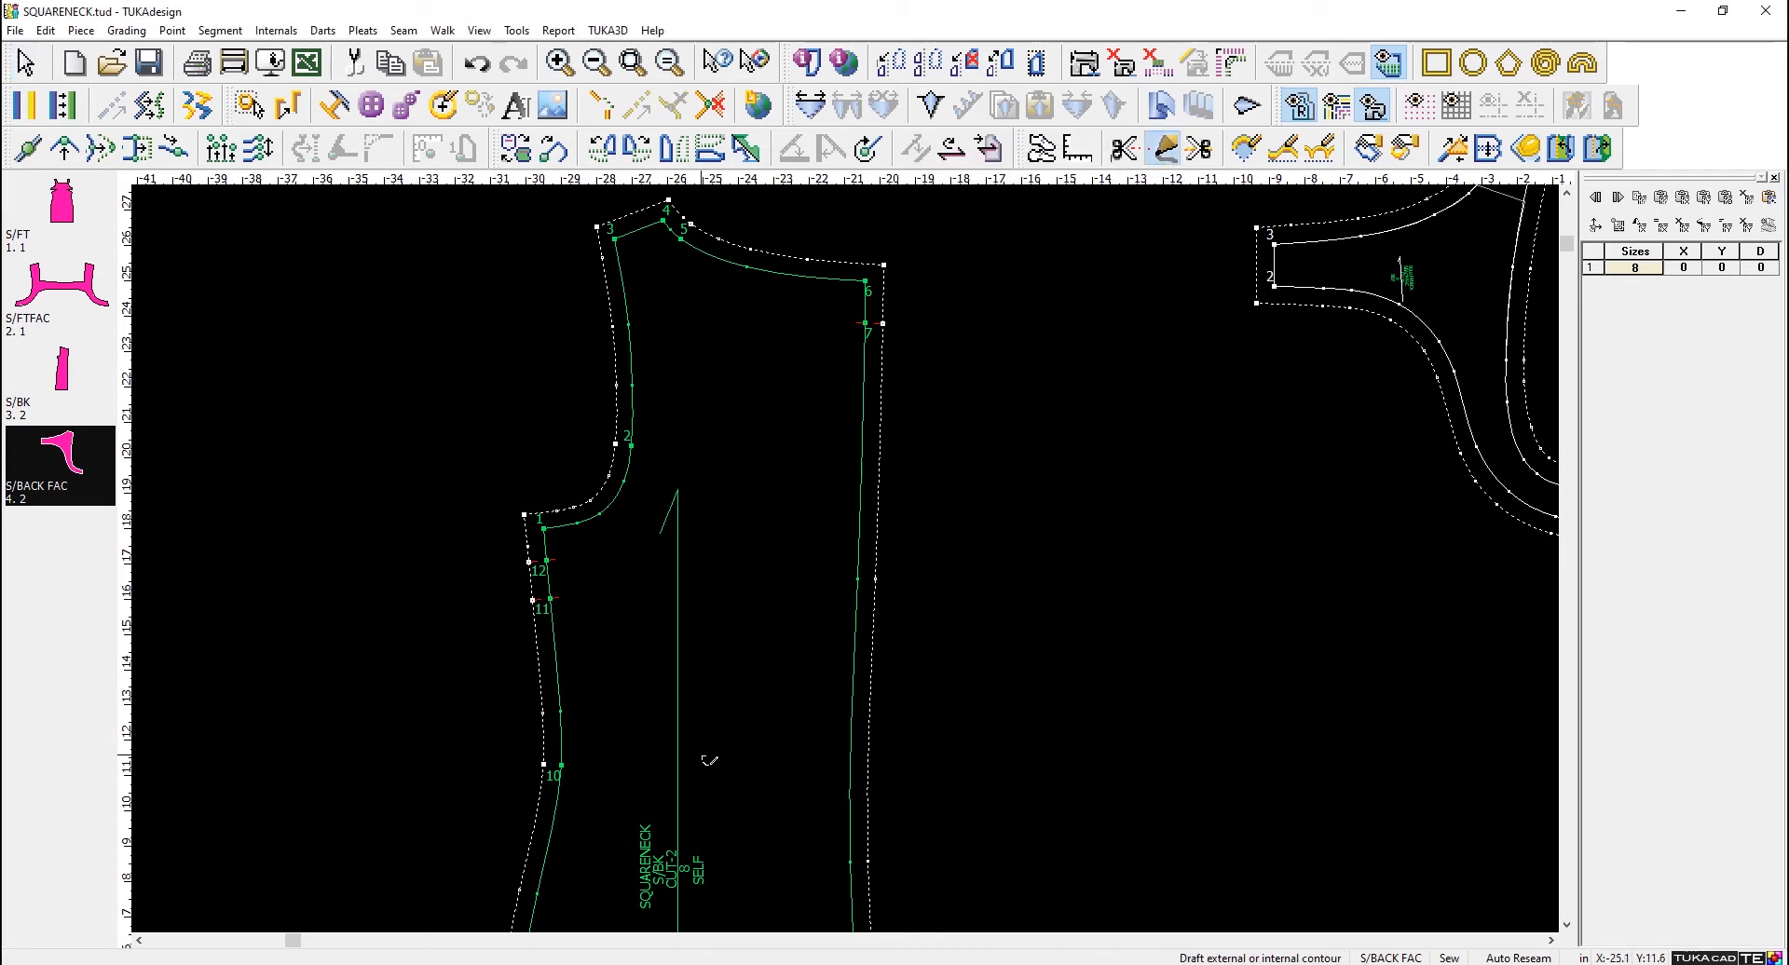
- Start a drafted line on the S/BK side seam about 2.7 in above point 10, adding a point to the contour
click(557, 668)
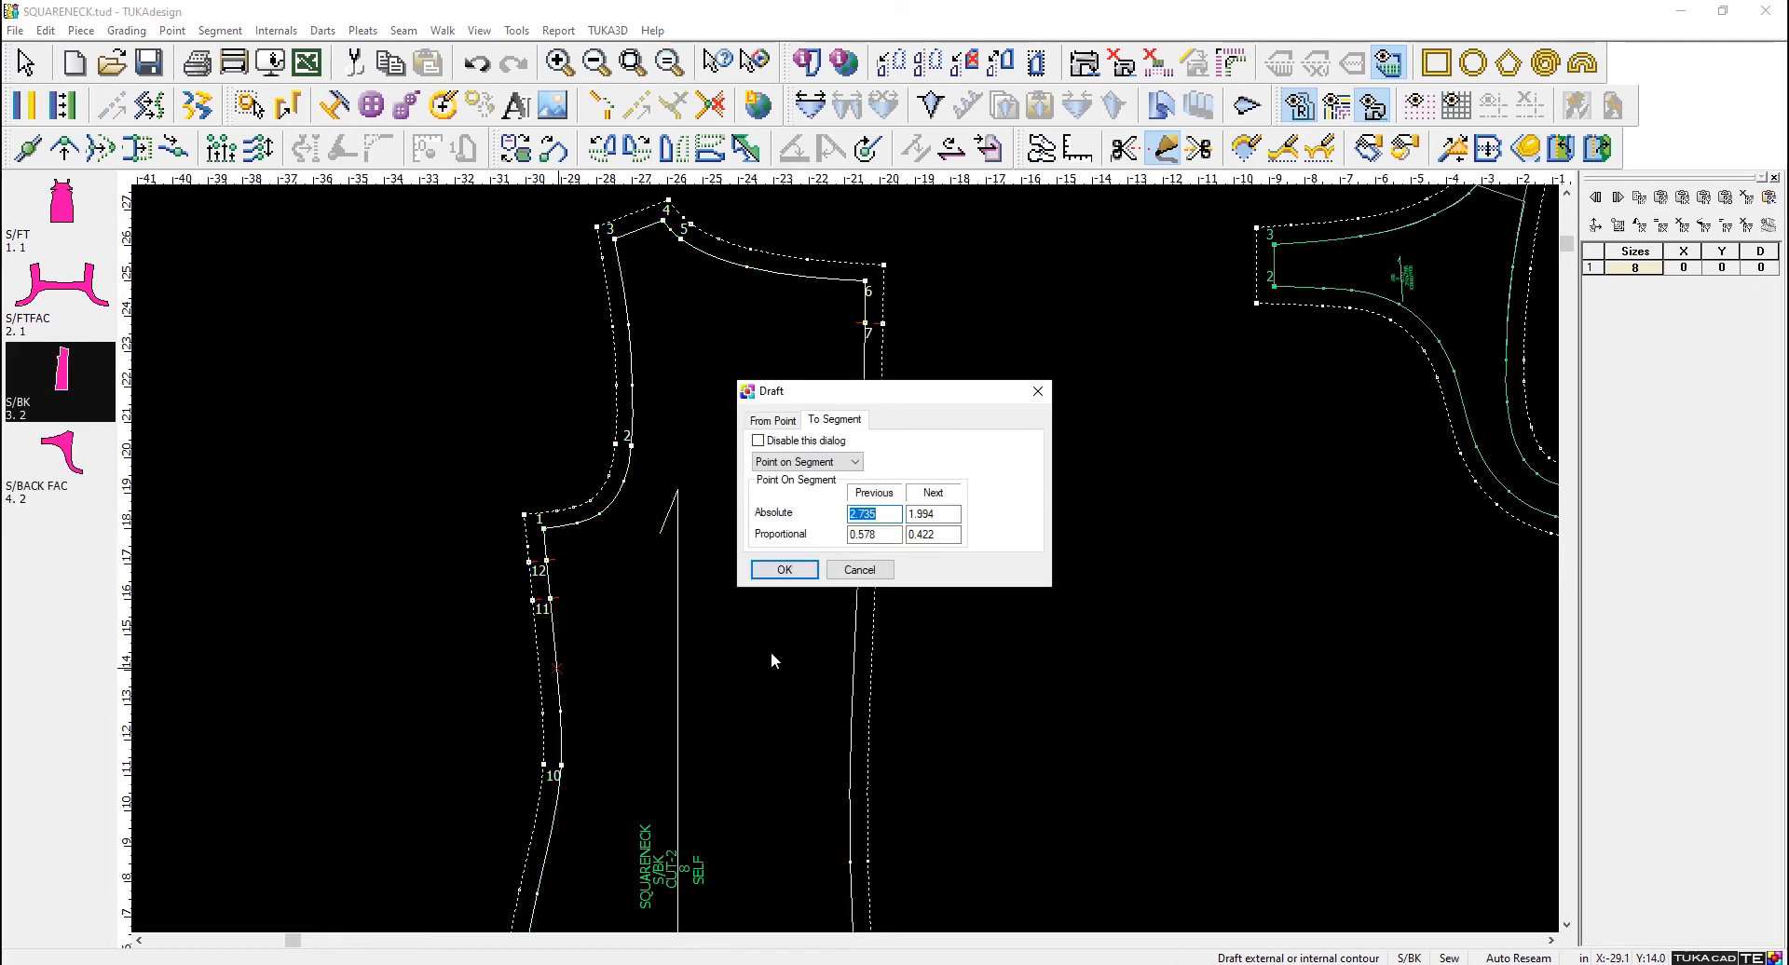
click(790, 570)
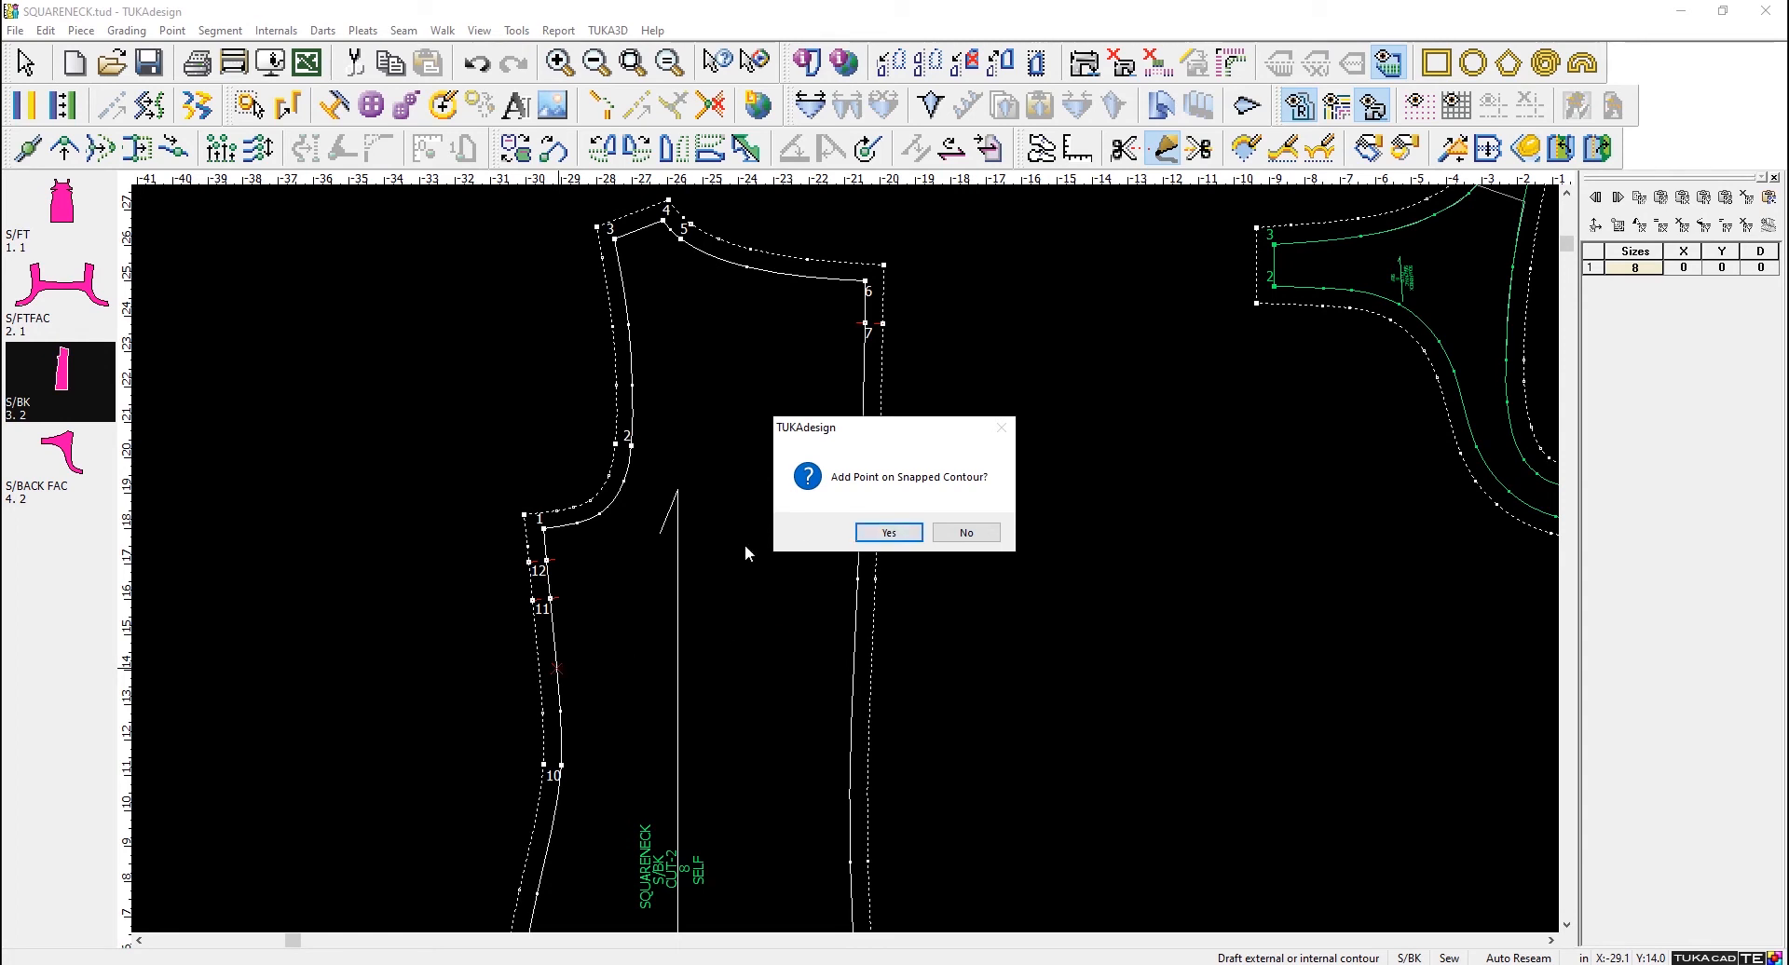
click(880, 533)
scroll(819, 550, up, 4)
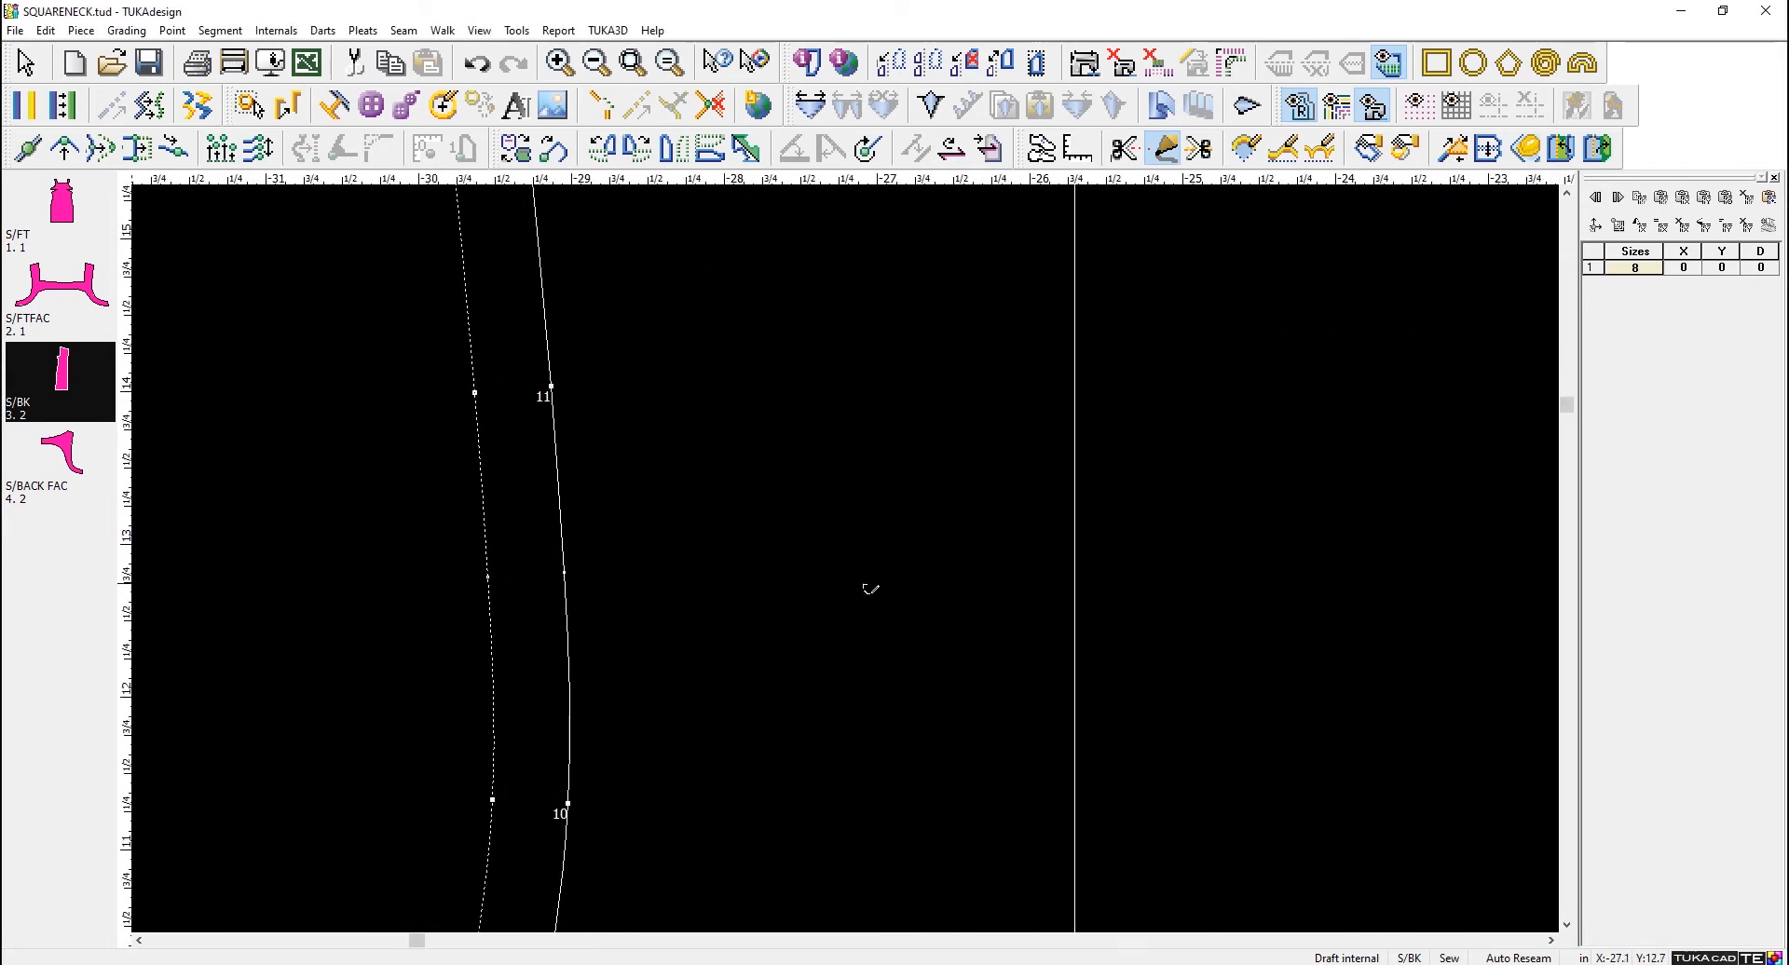
scroll(939, 551, down, 2)
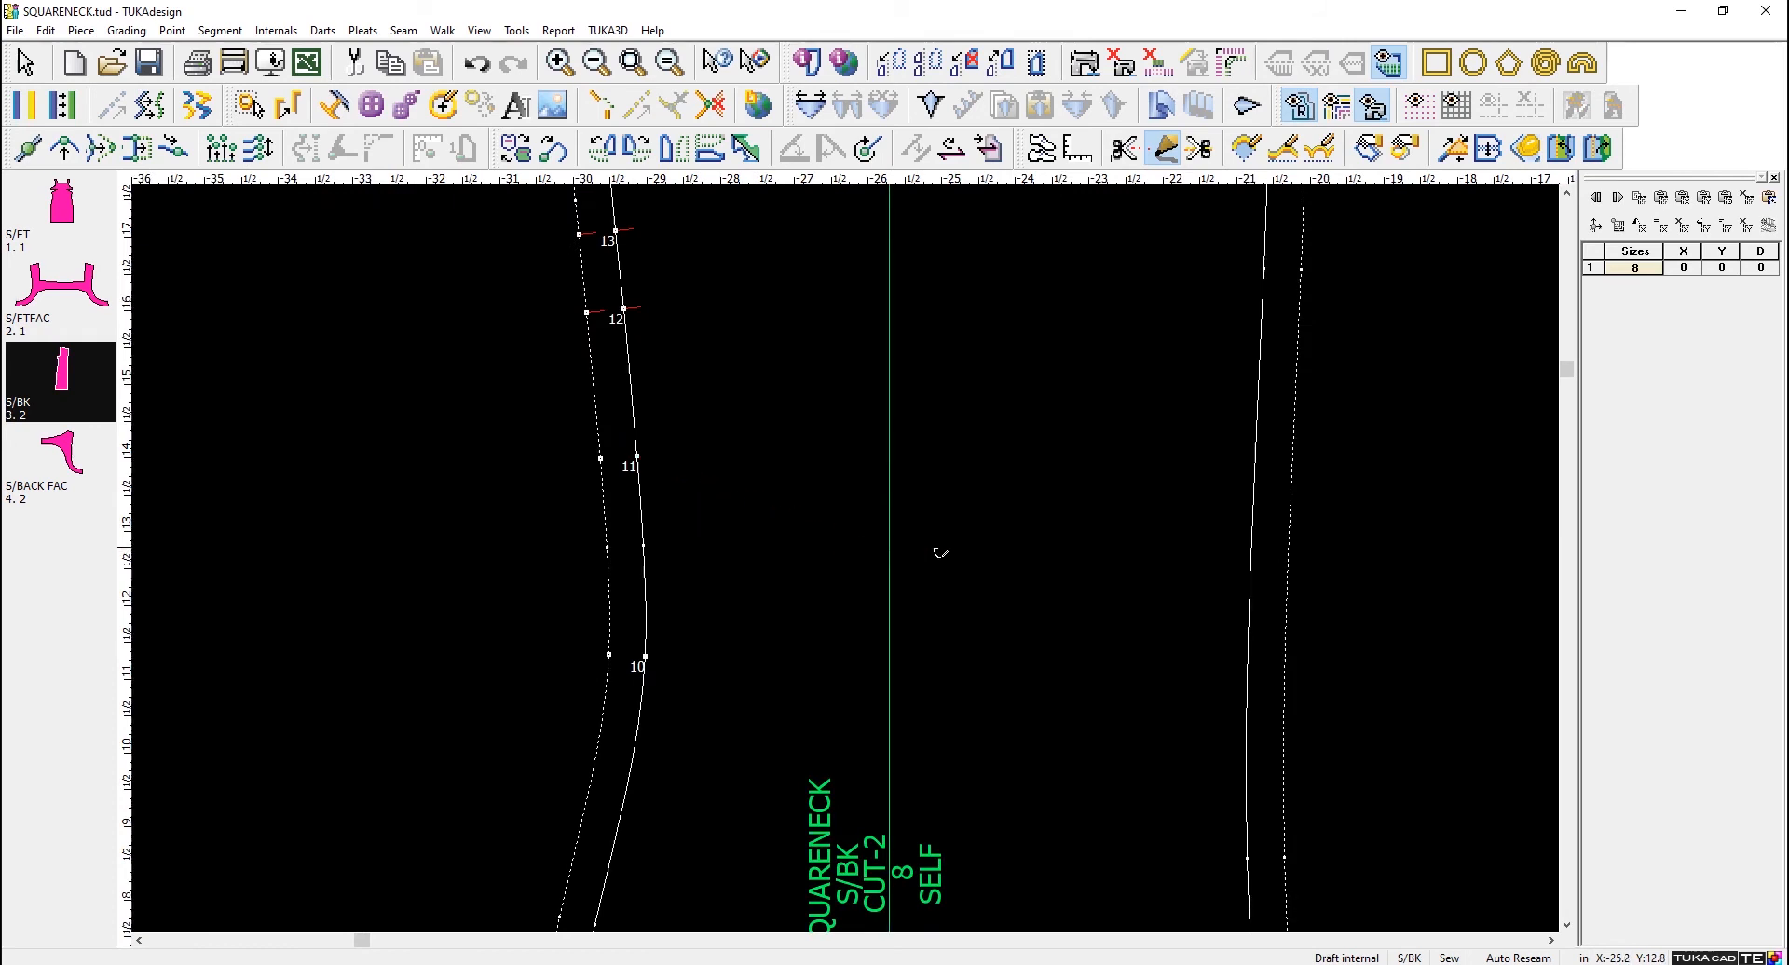
- End the drafted line on the S/BK center back about 9.7 in below point 7, without adding a contour point
click(1256, 448)
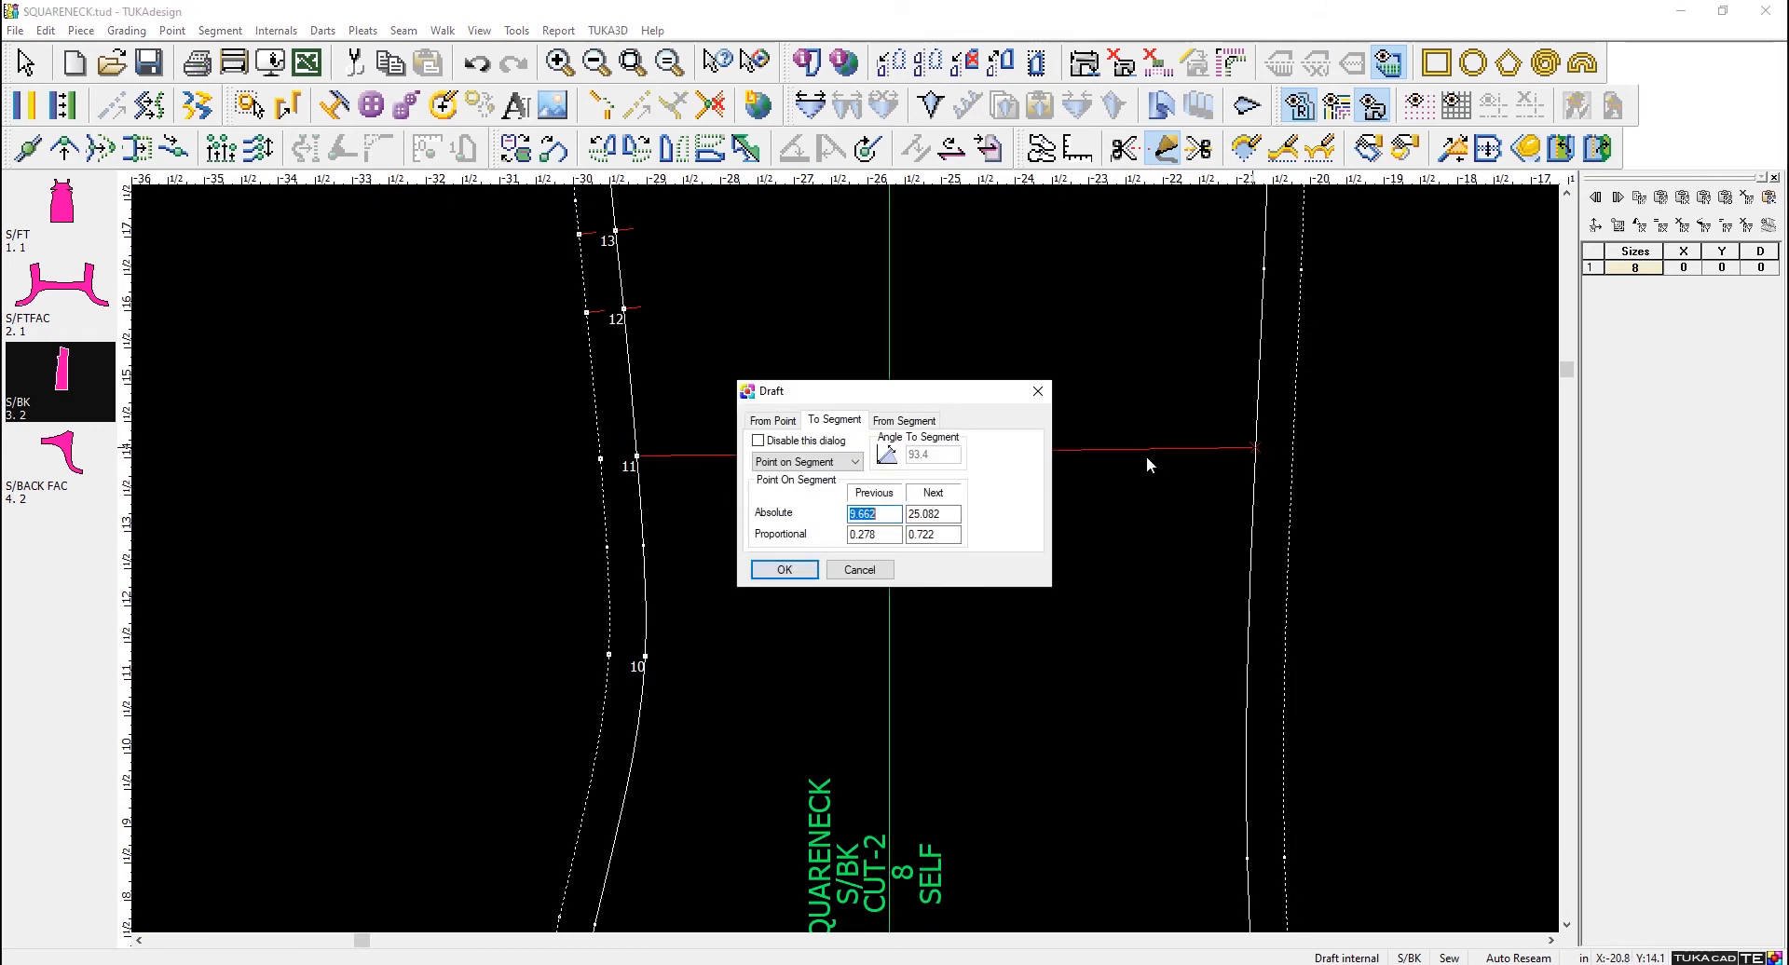
click(785, 570)
click(980, 538)
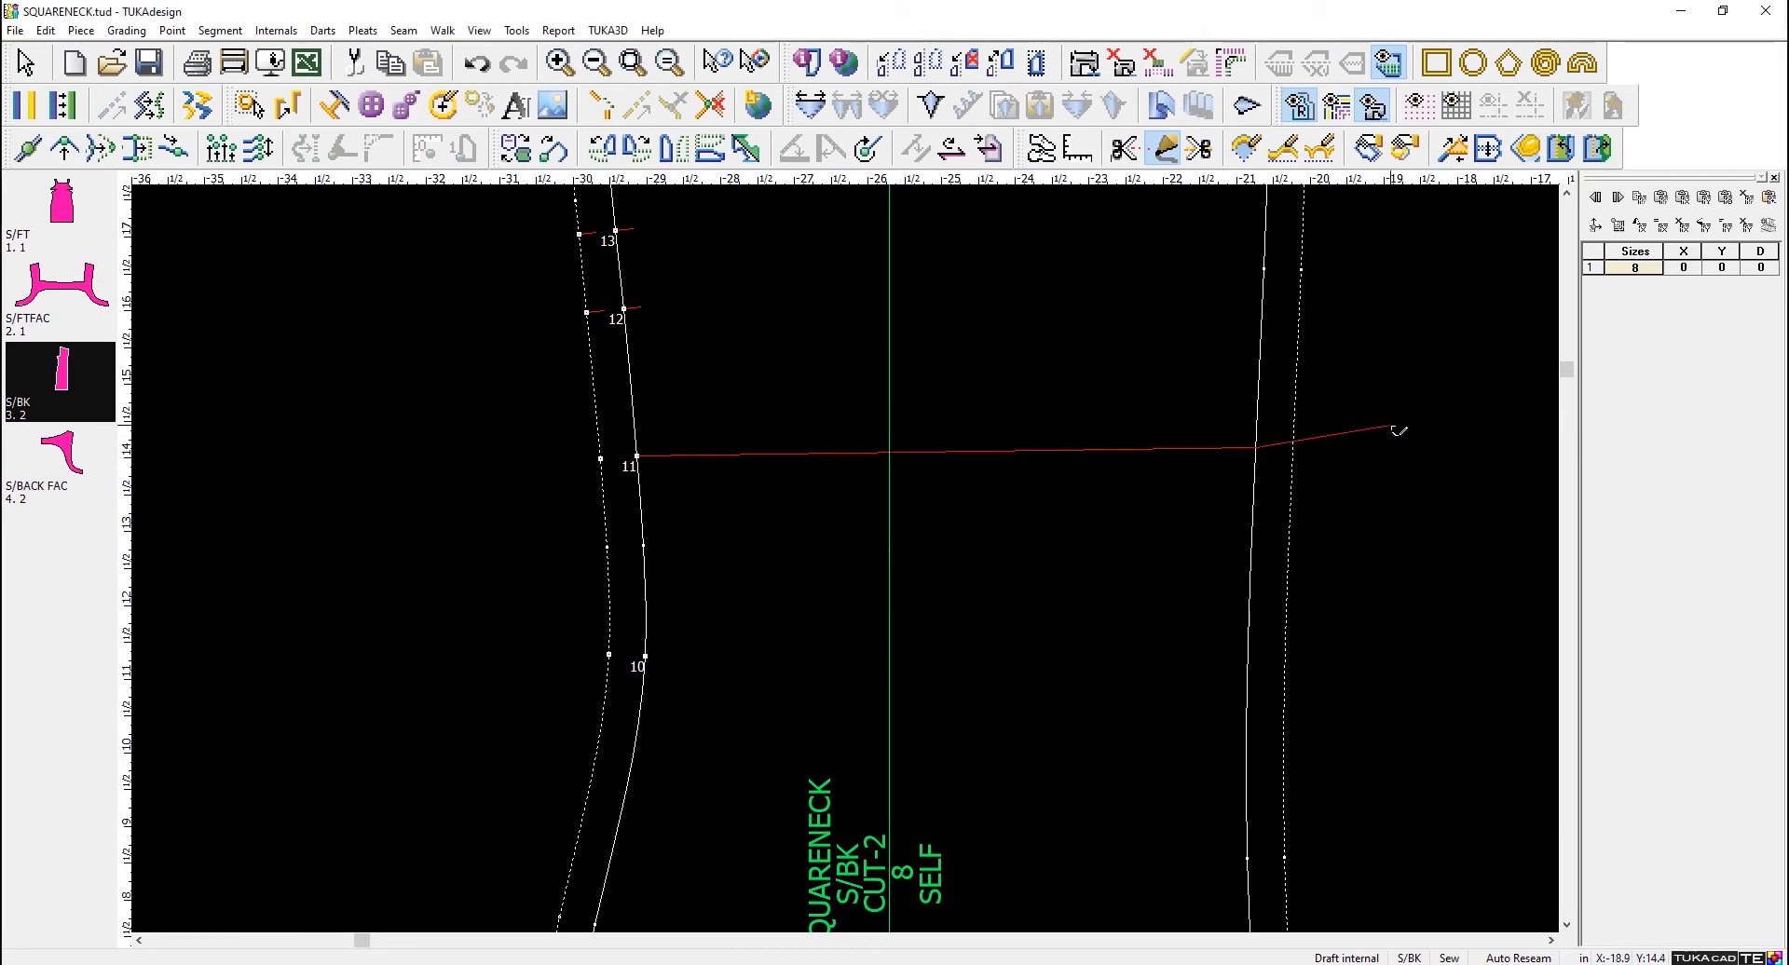
right_click(1442, 364)
click(1481, 367)
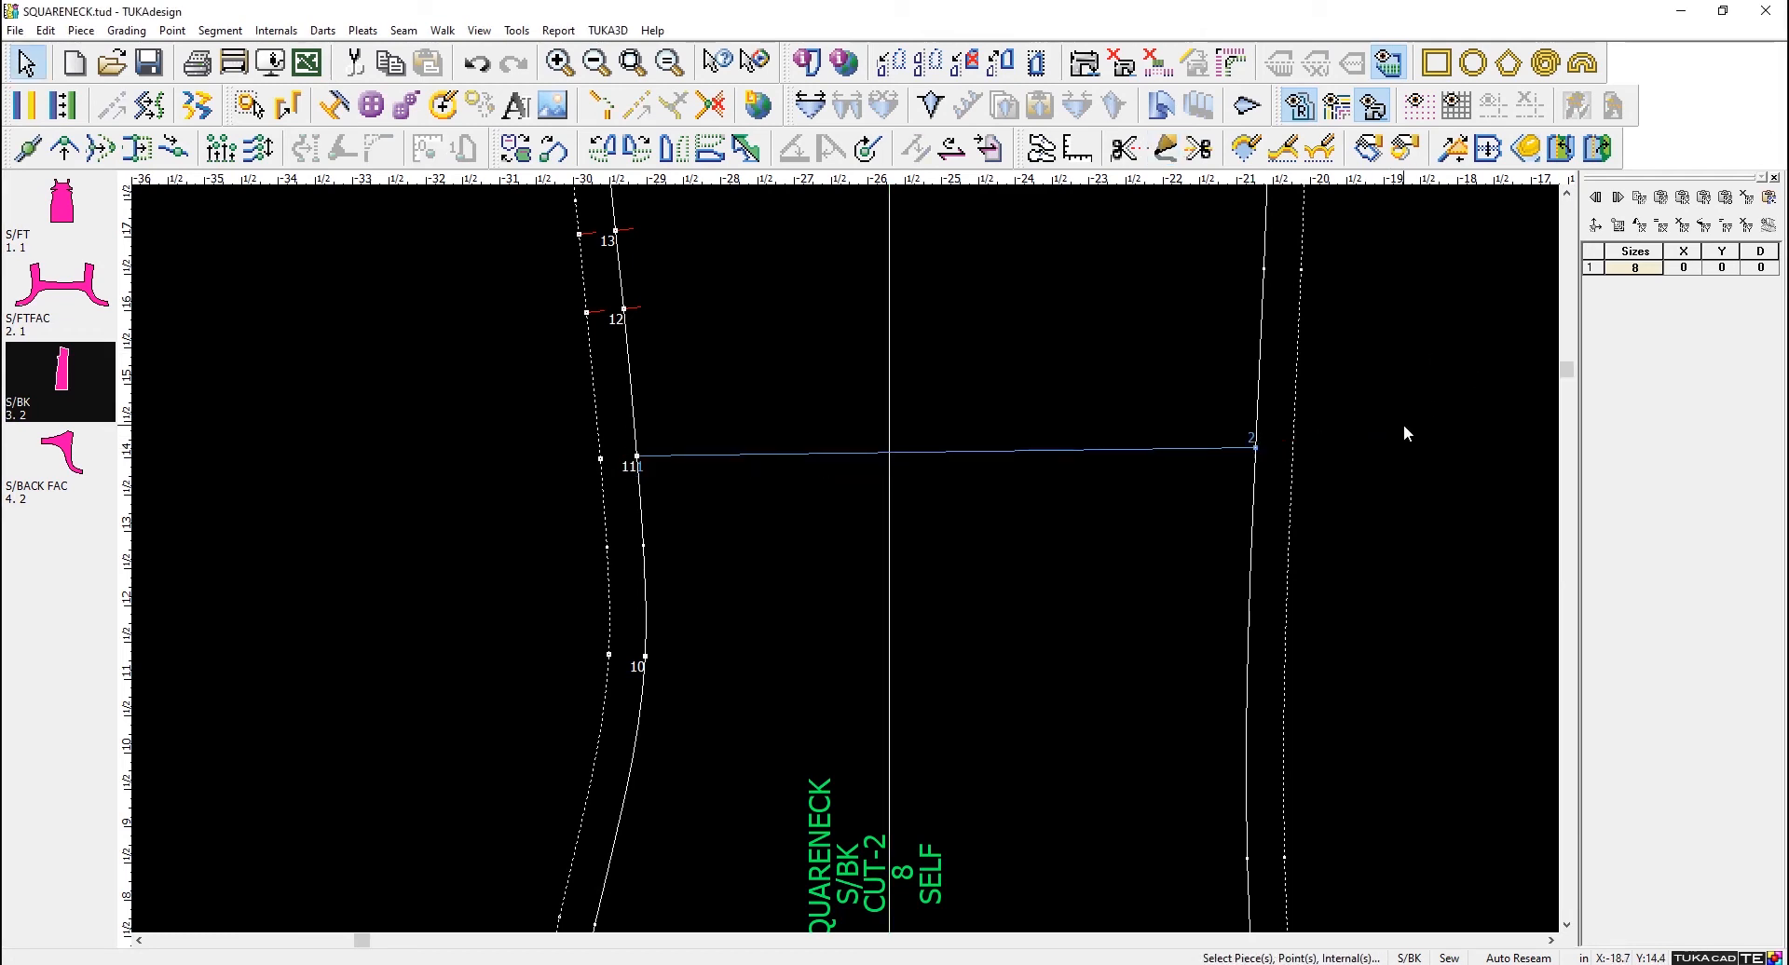
- Draft a free internal line about 2.3 in long on S/BK, between the grainline and center back above the existing drafted line
scroll(836, 562, up, 3)
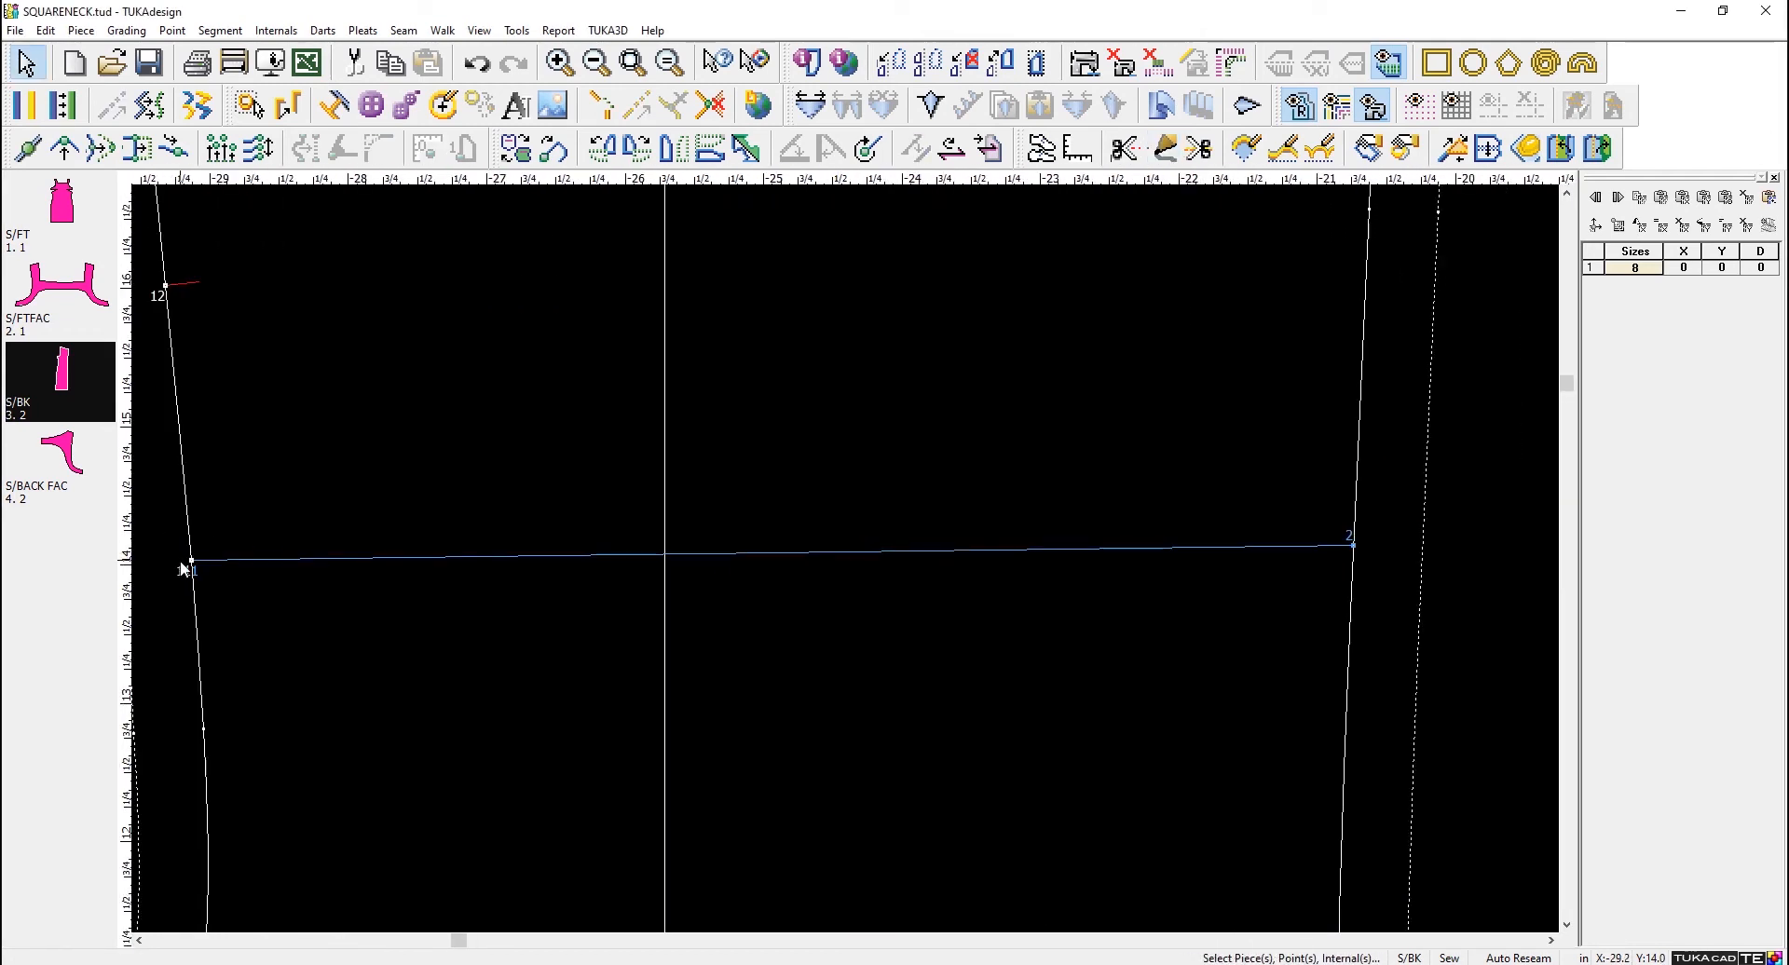
click(190, 561)
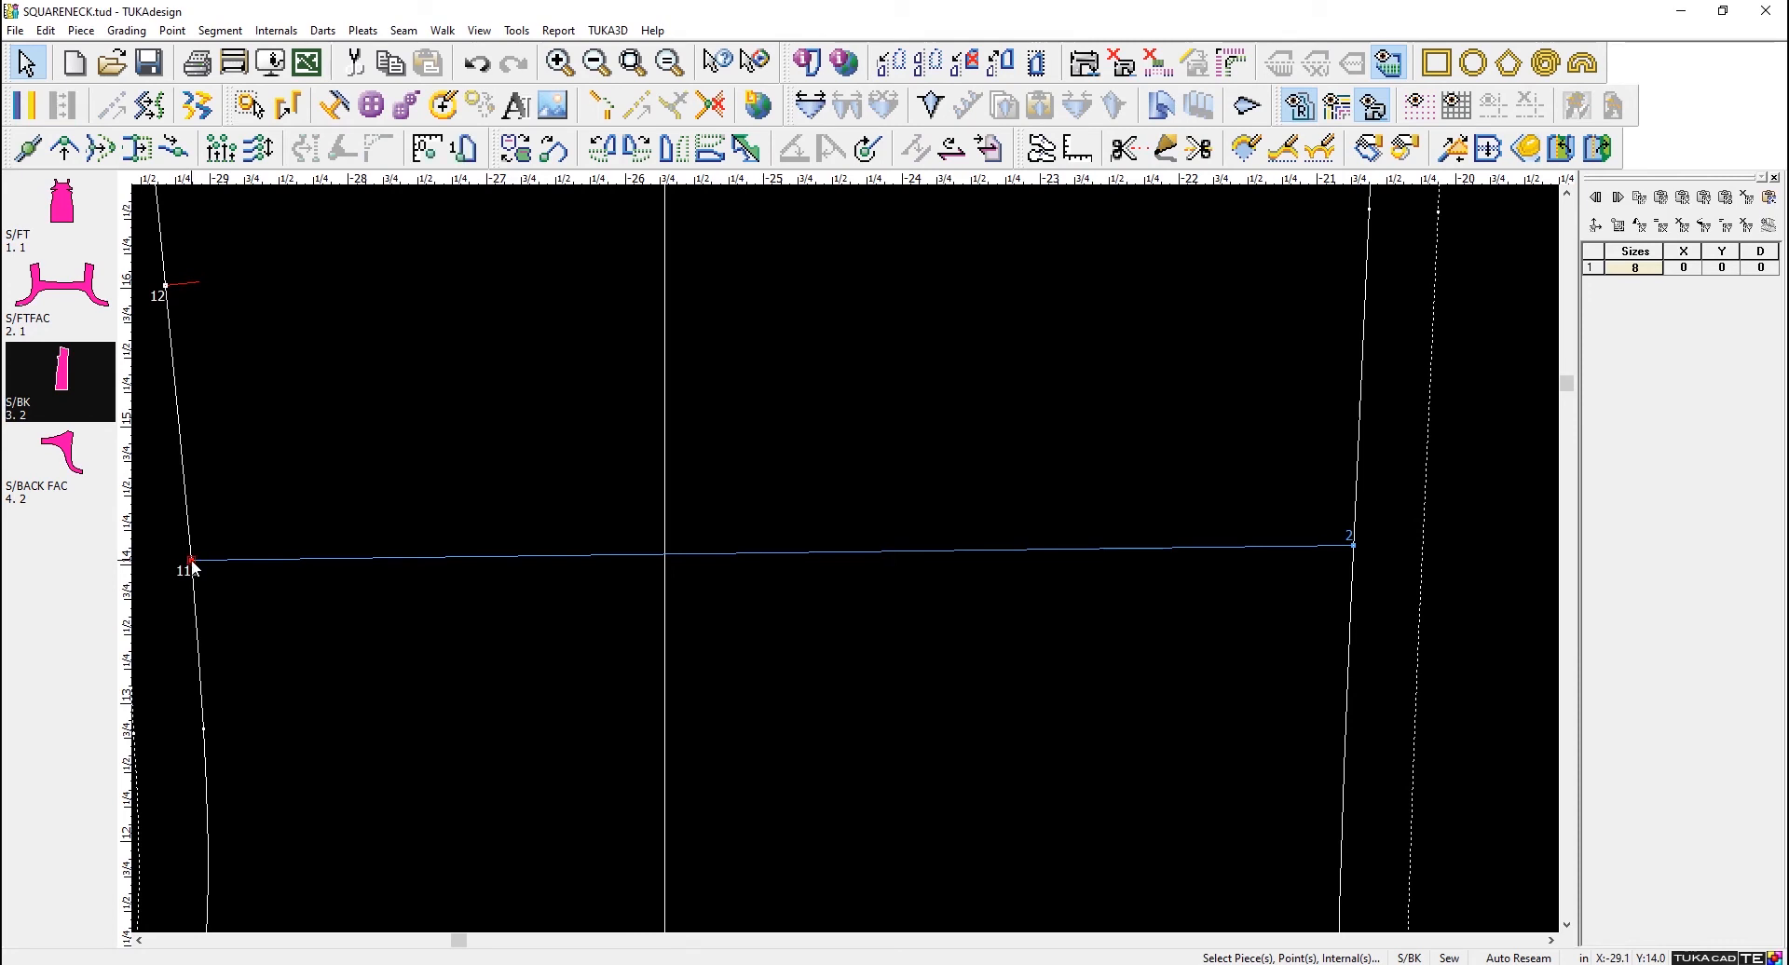
click(1165, 147)
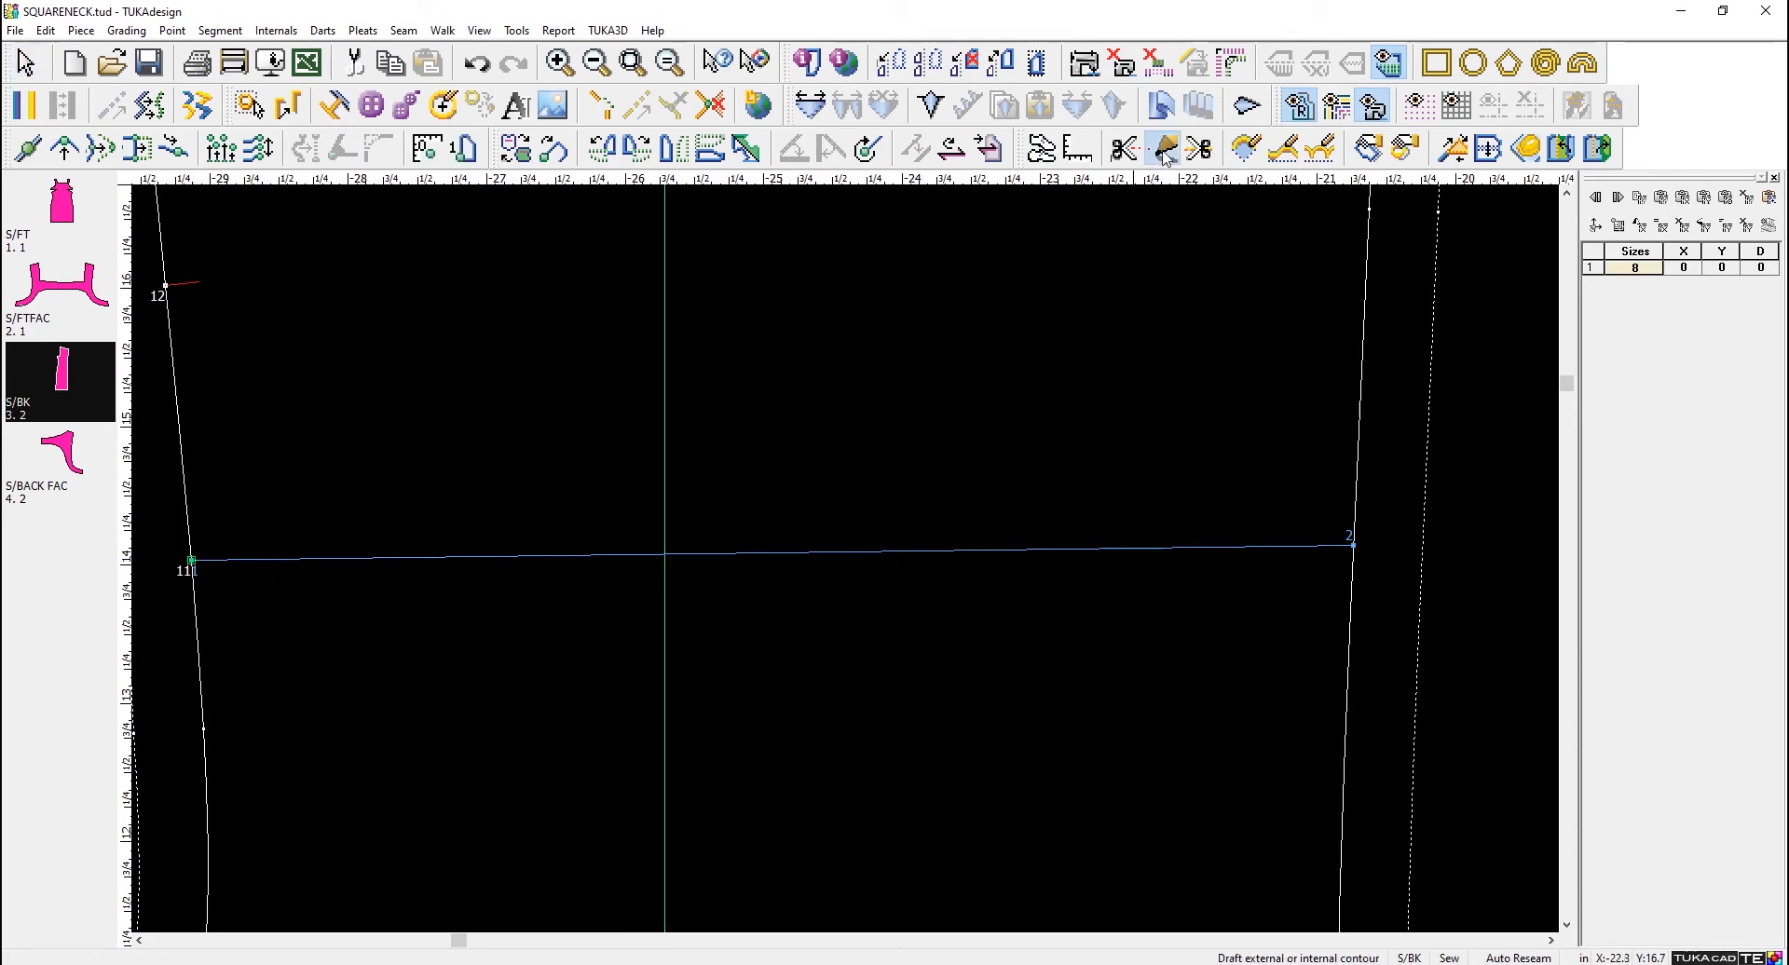
click(827, 376)
click(783, 568)
click(1142, 352)
click(784, 568)
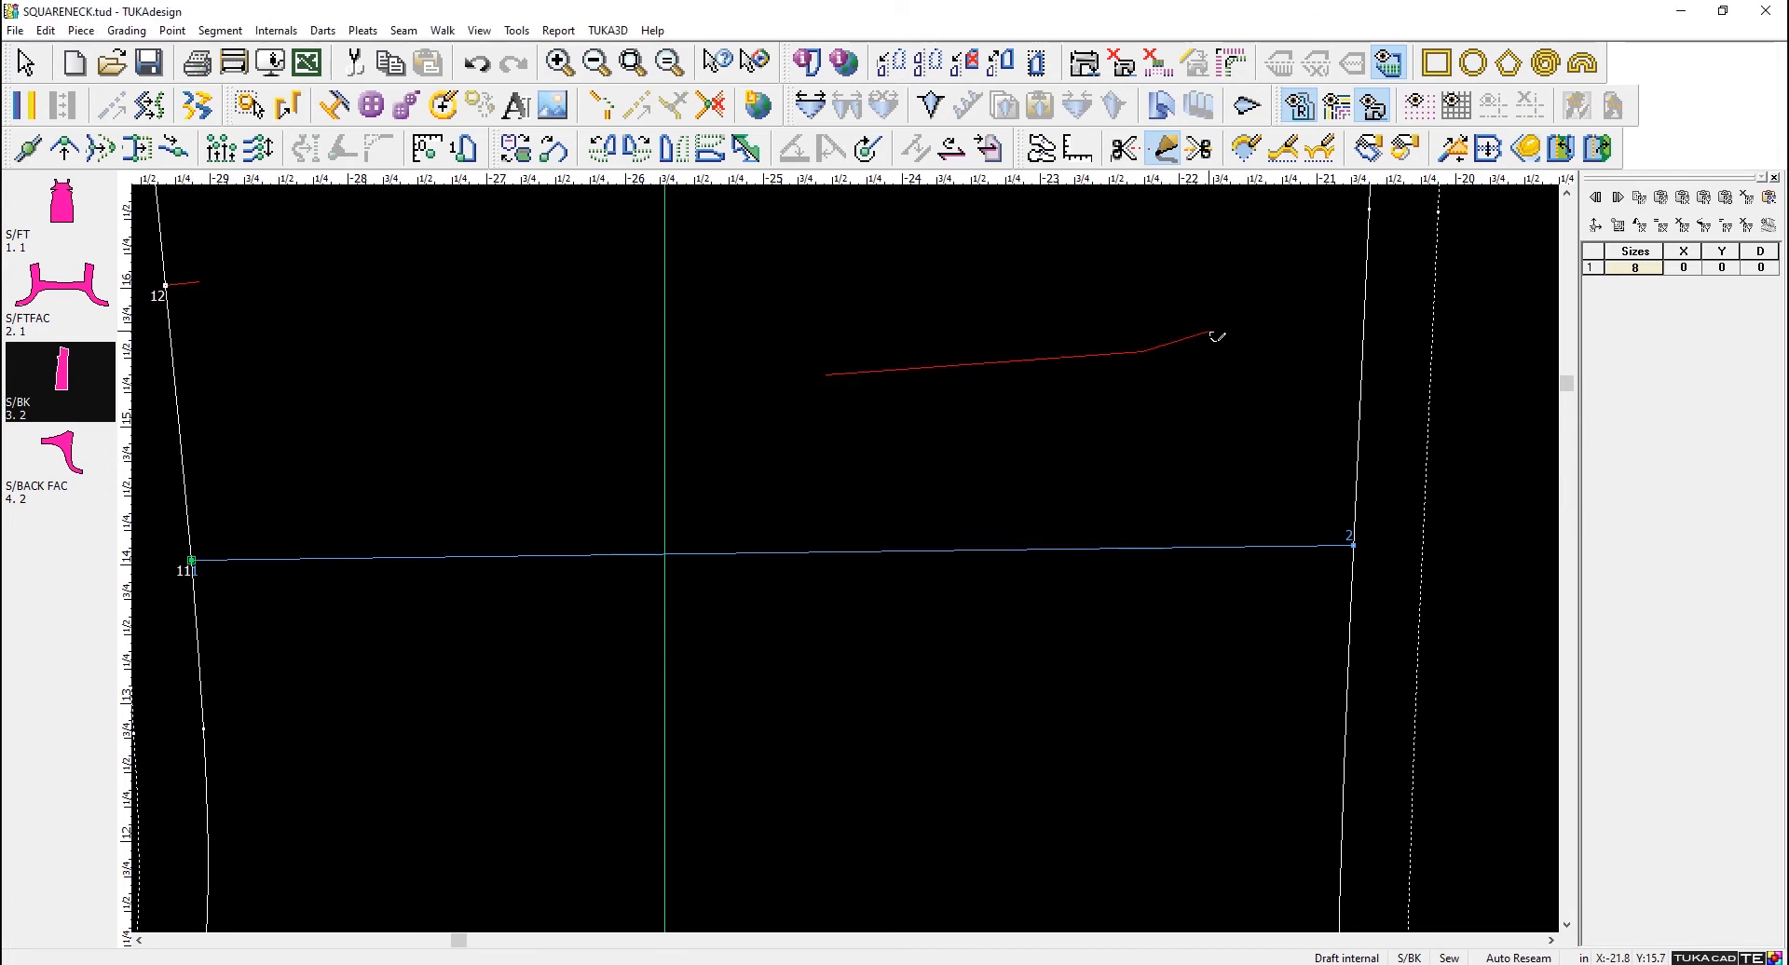
right_click(1221, 340)
right_click(1501, 317)
click(1519, 323)
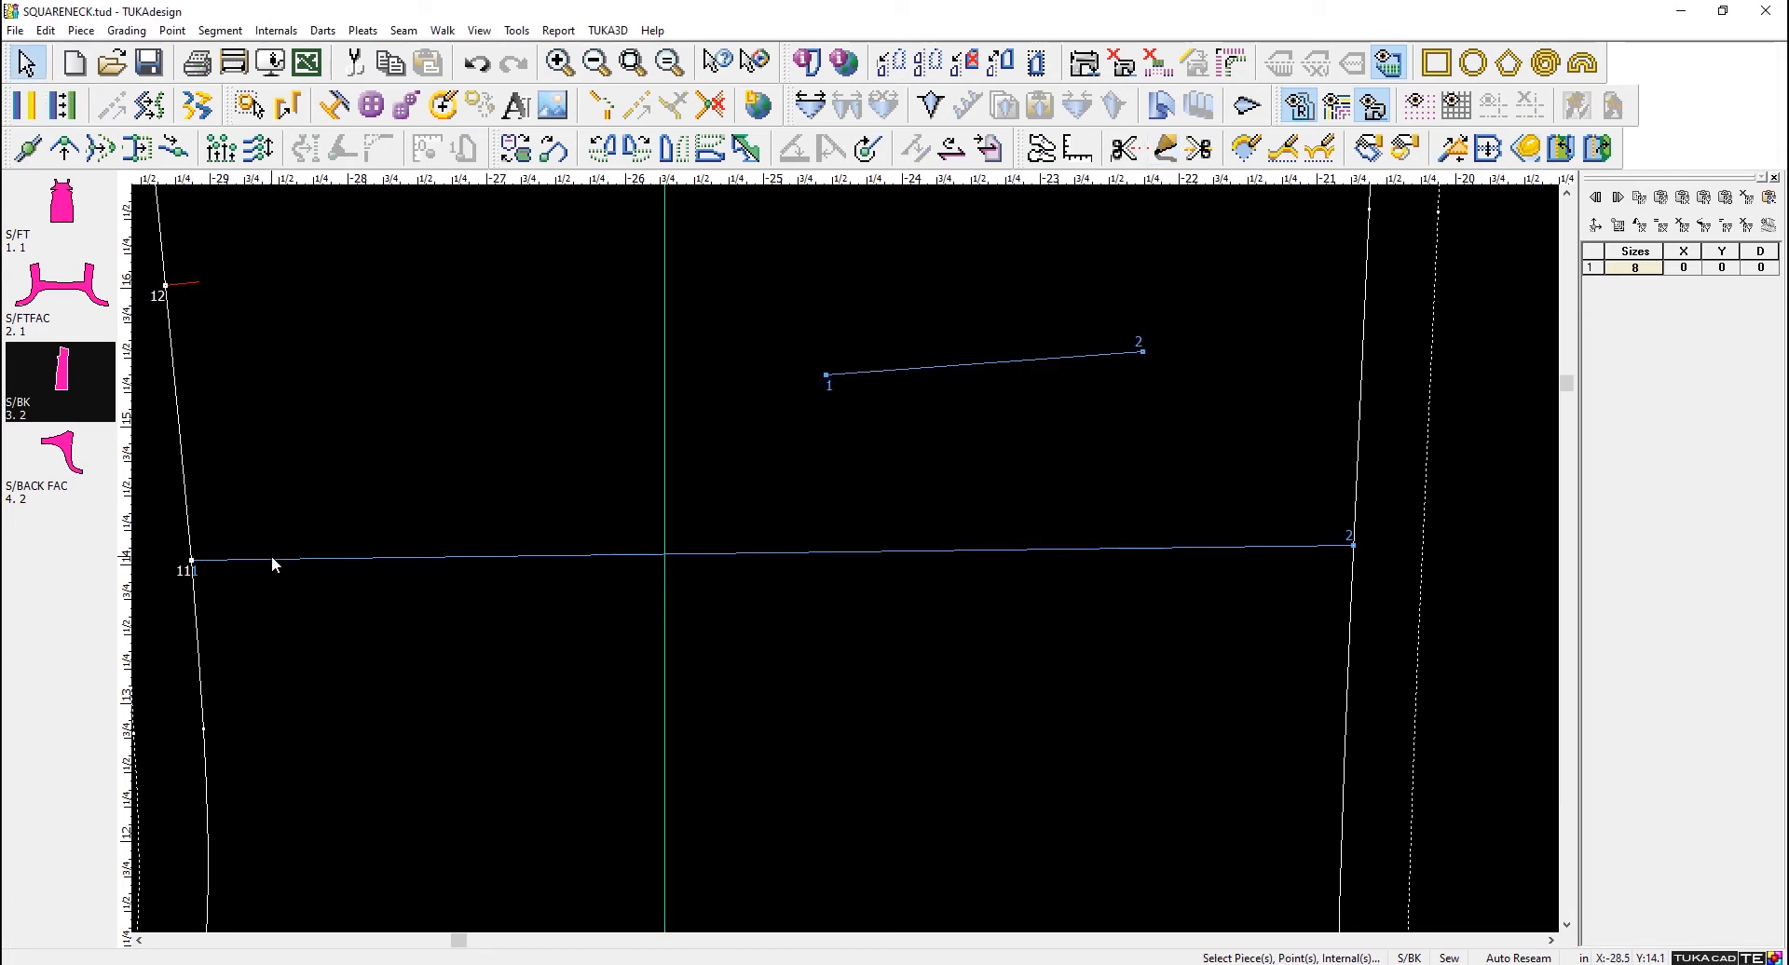
- Examine the point info of S/BK side seam point 11, checking its Connected type without changing any setting
click(190, 561)
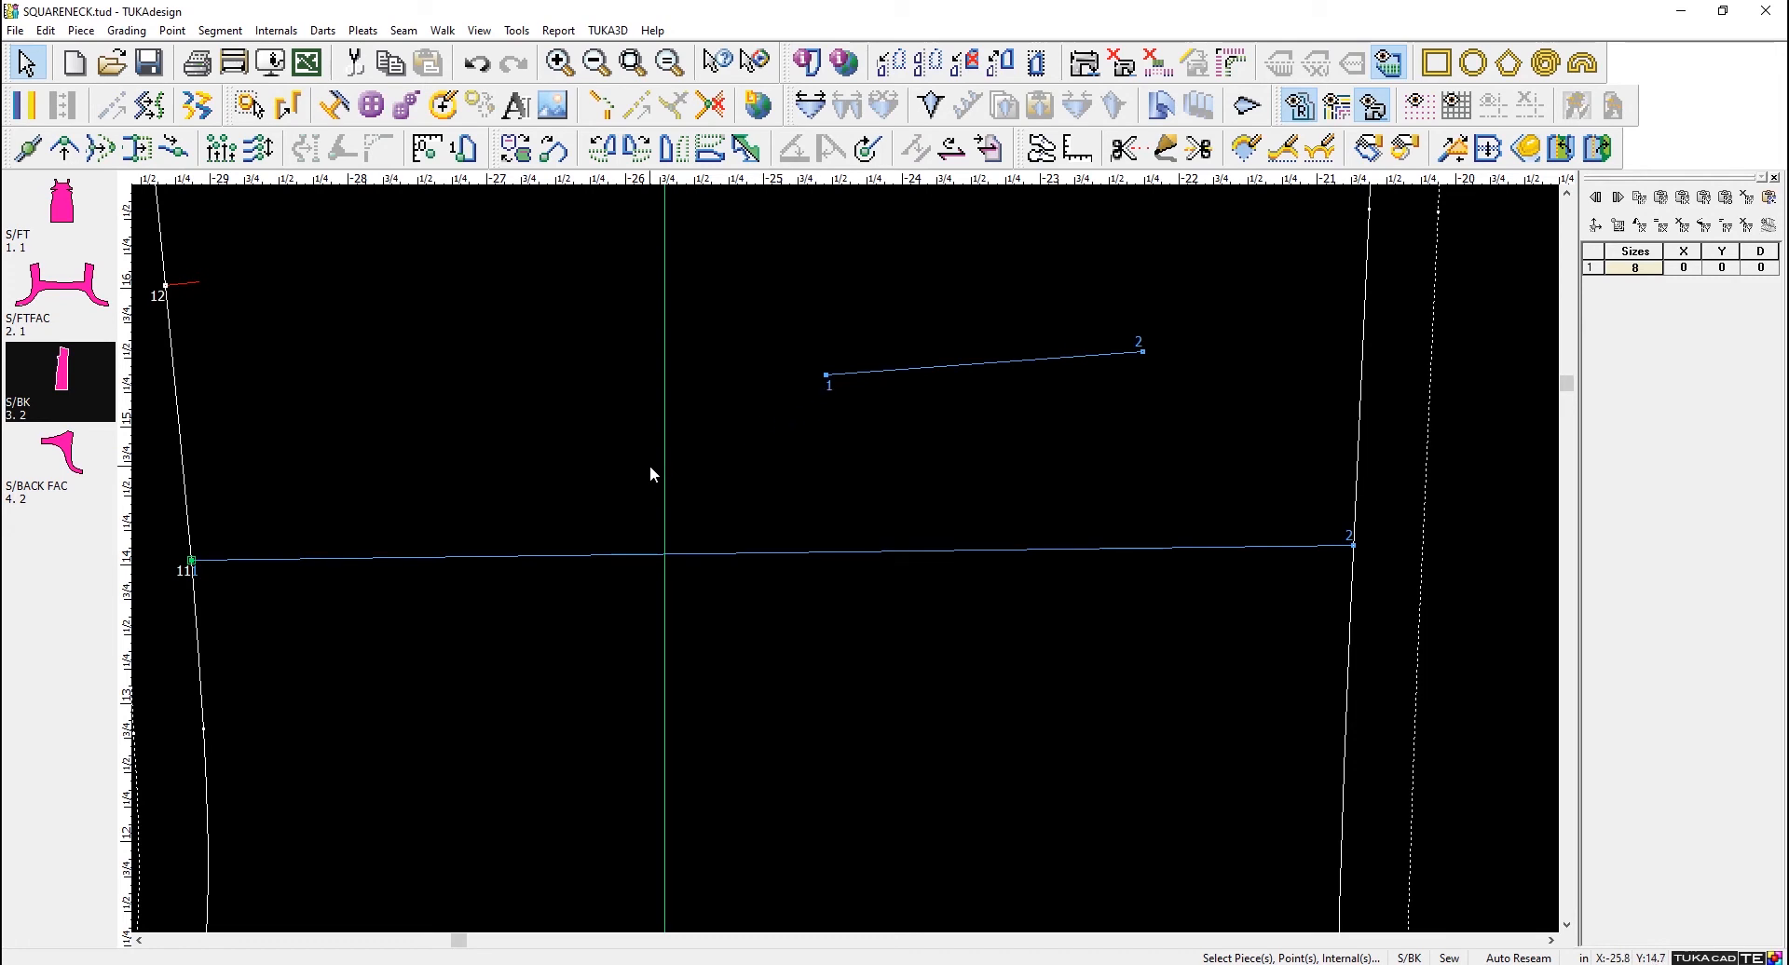
scroll(647, 468, down, 3)
scroll(843, 578, up, 3)
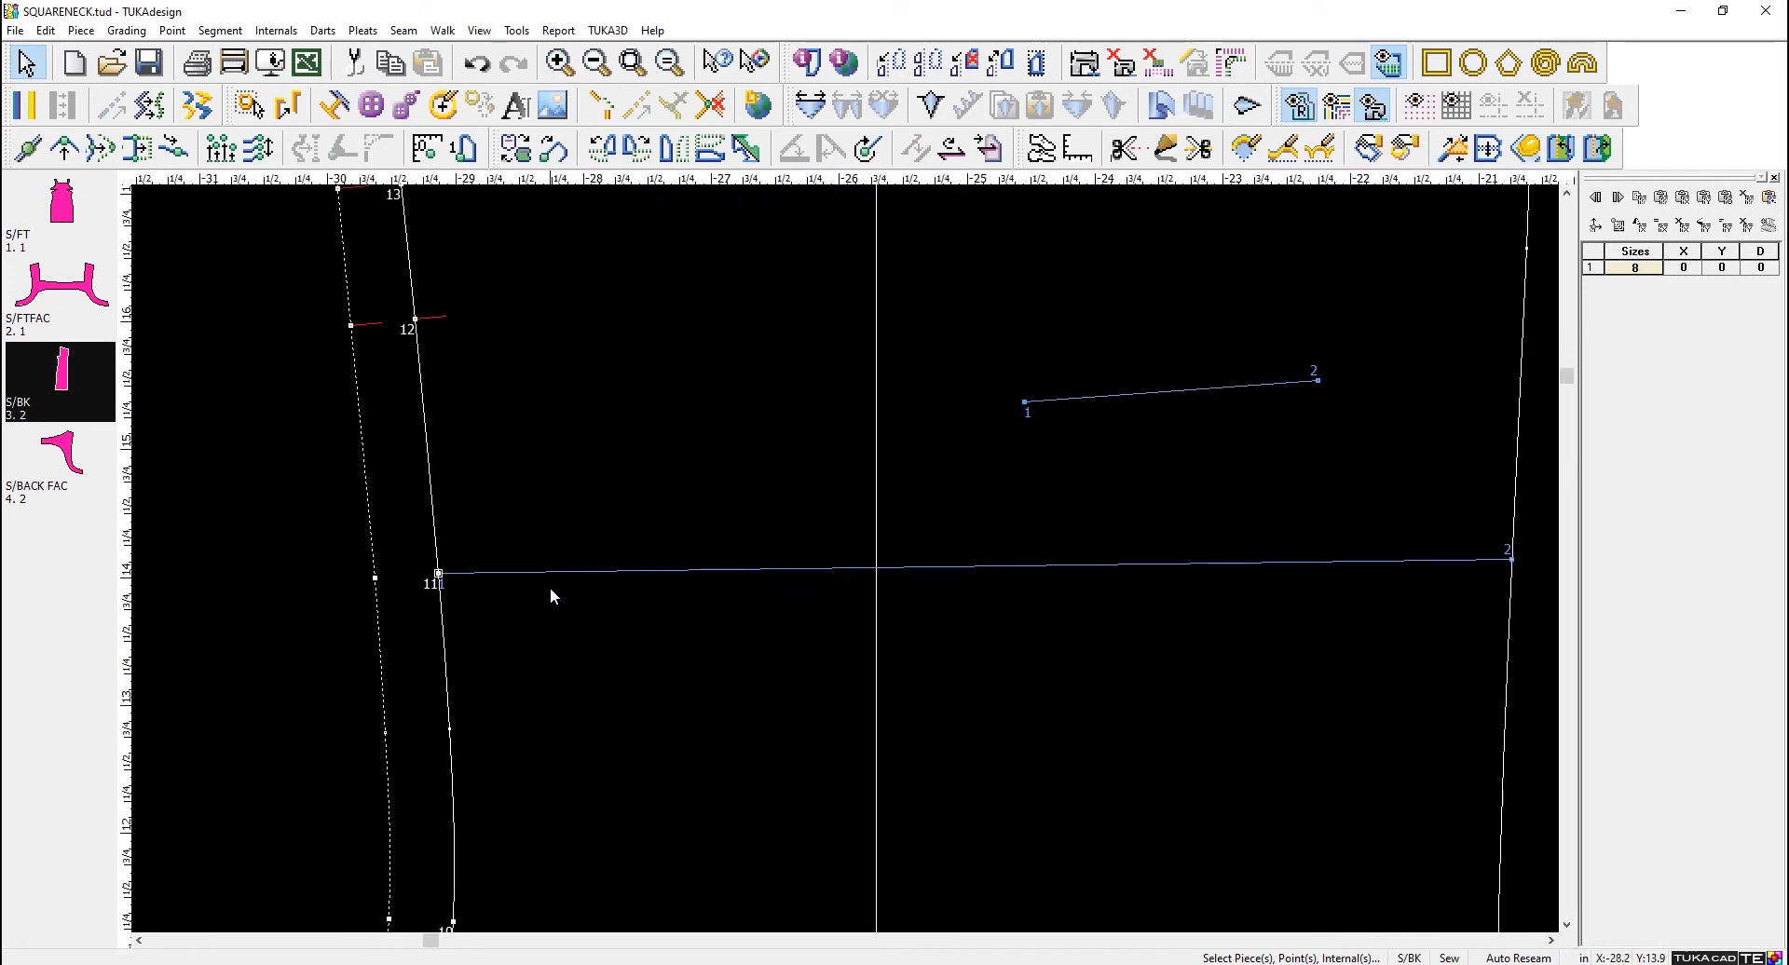
double_click(440, 575)
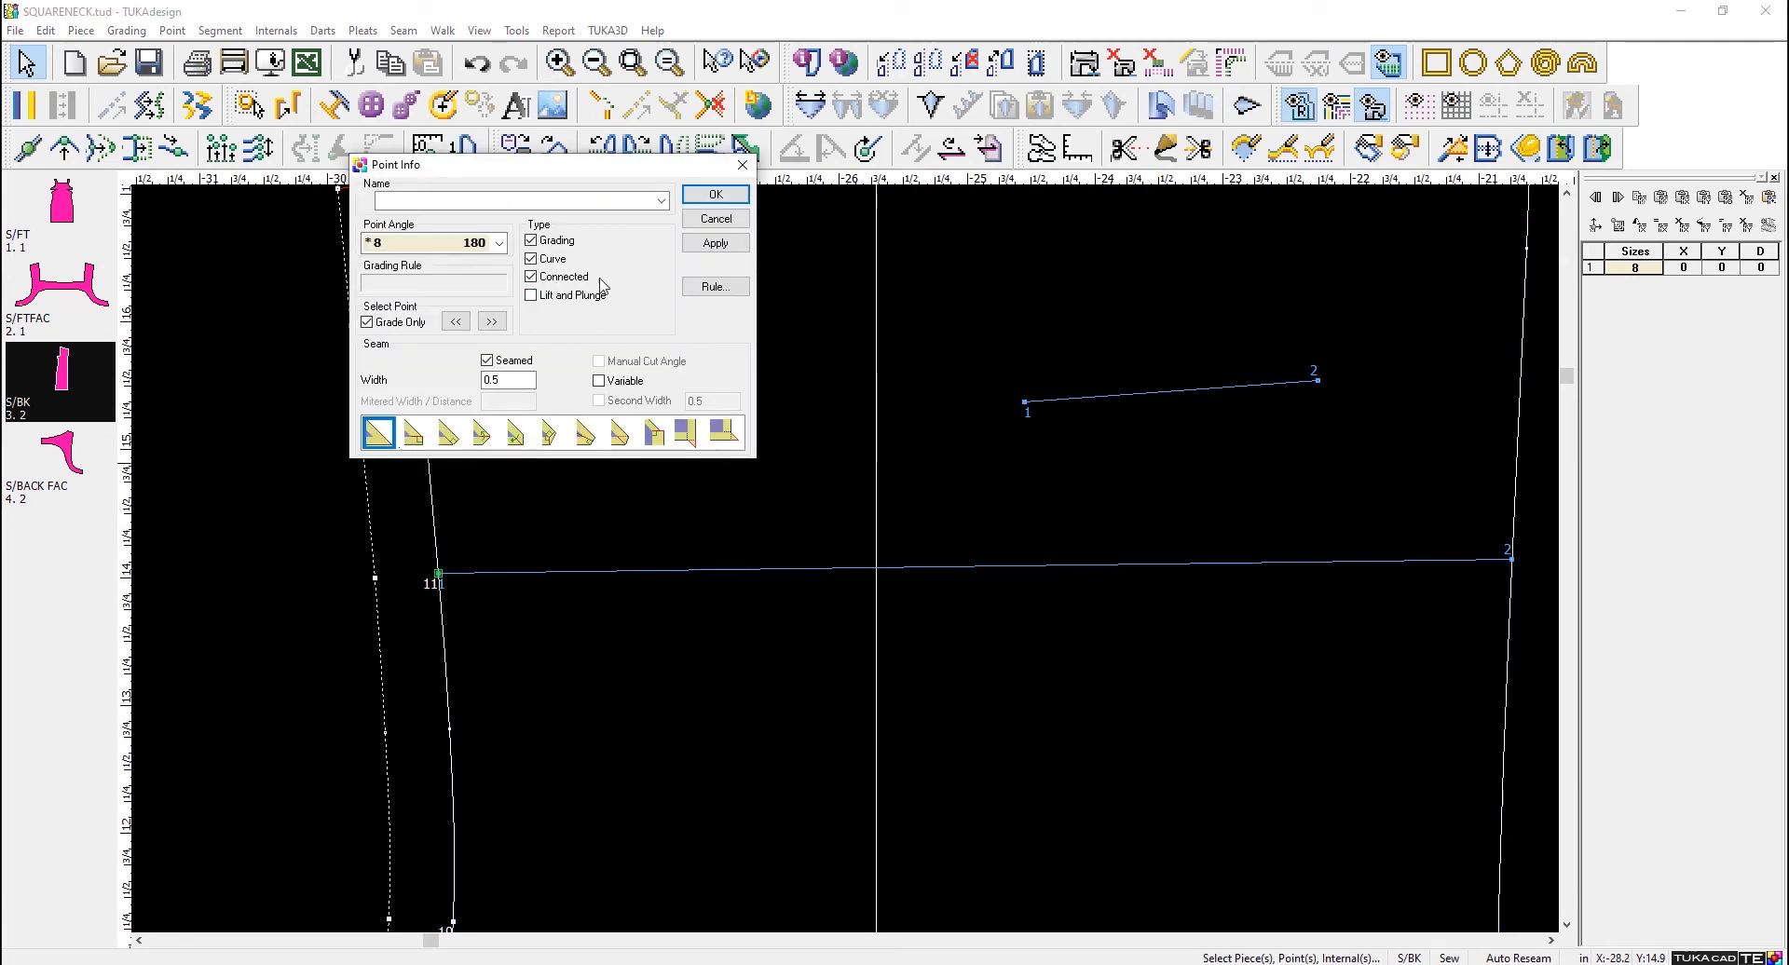
click(715, 221)
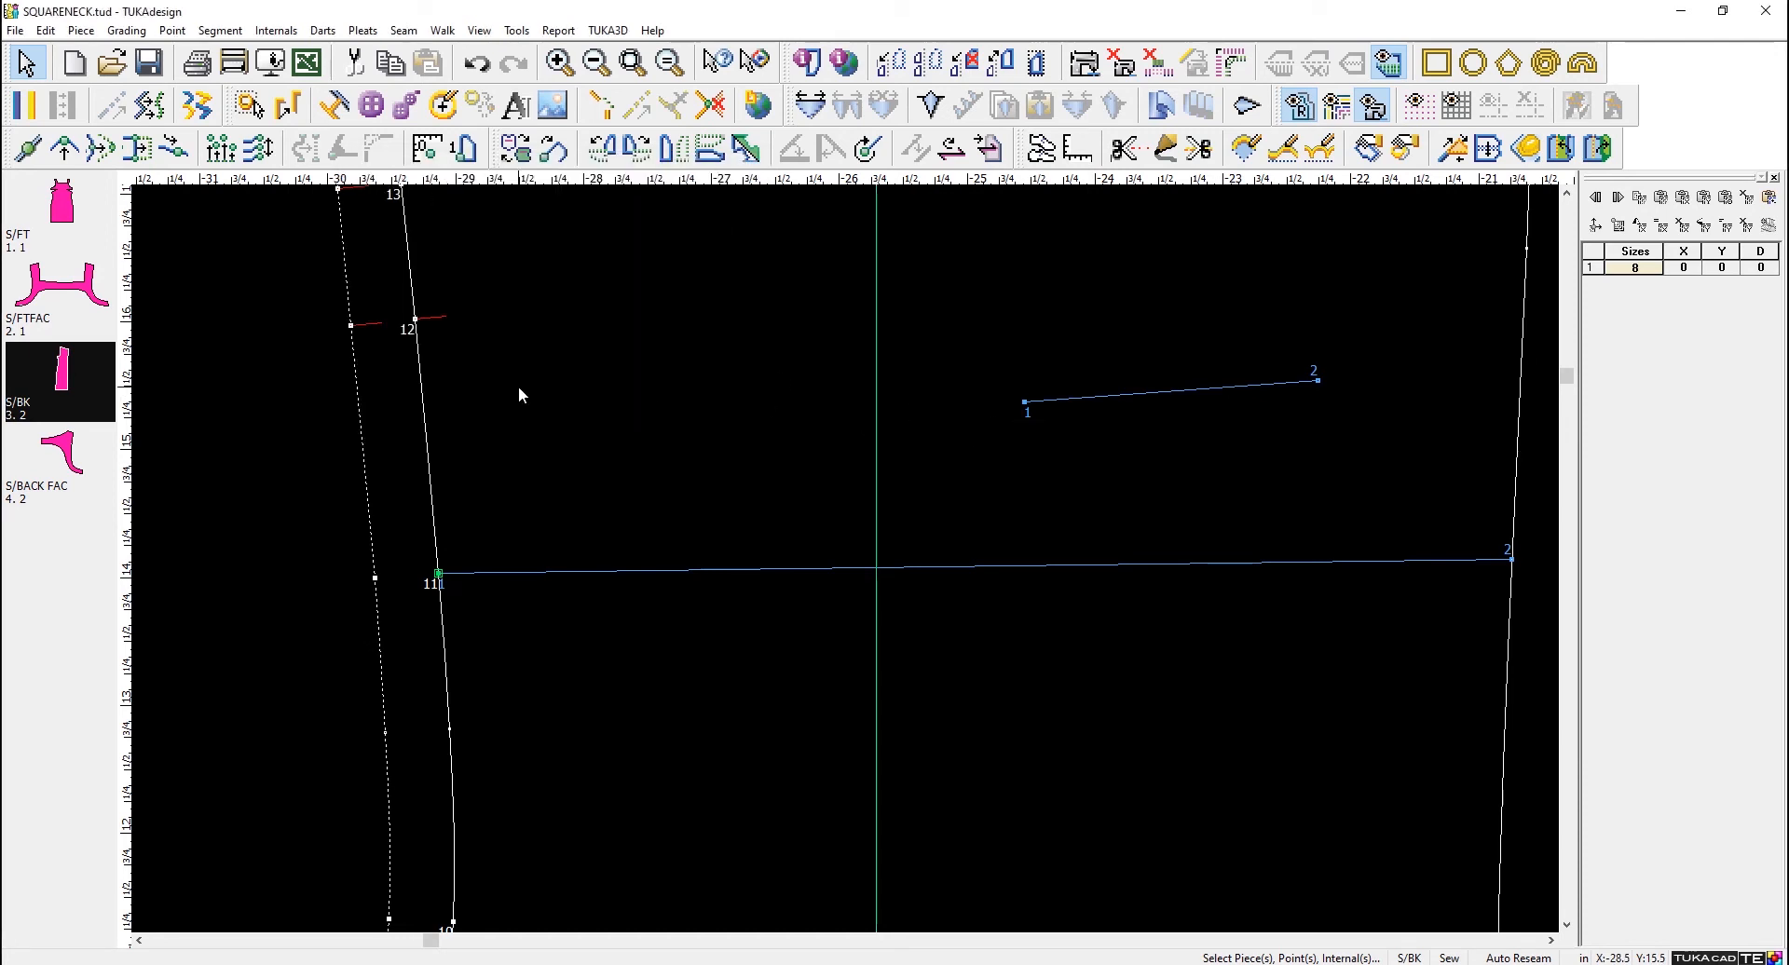
- Move S/BK side seam point 11 outward by -0.881 in X and 0.093 in Y
click(64, 148)
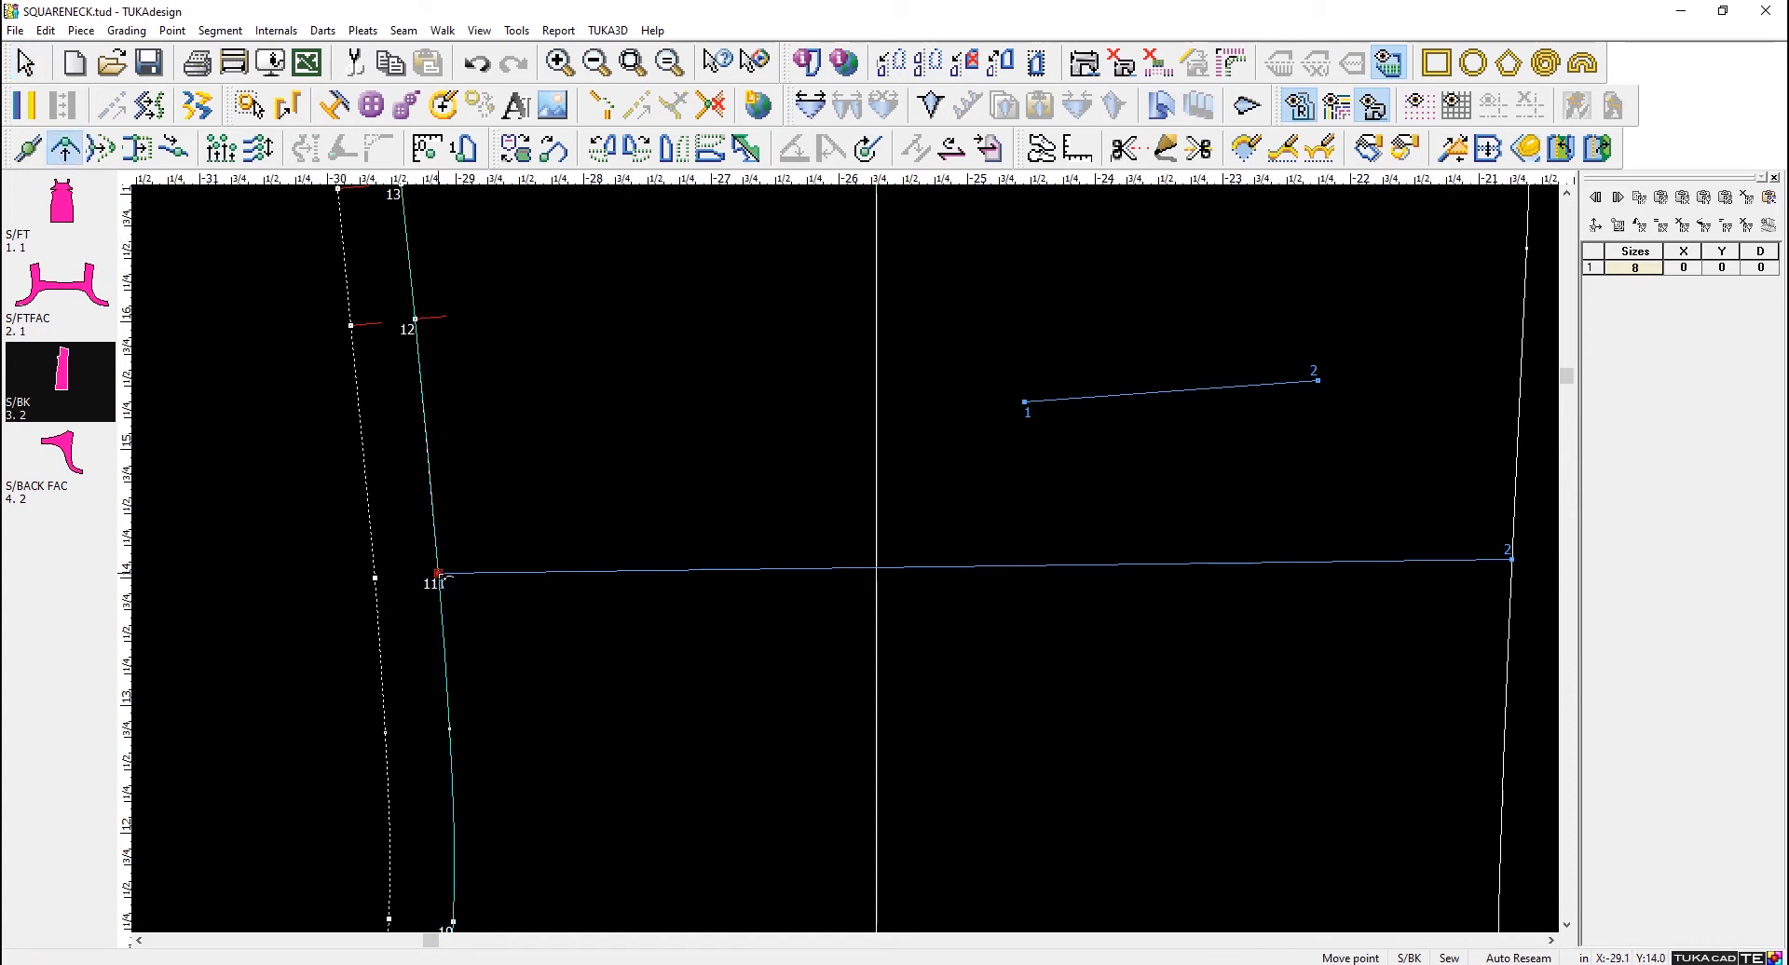
click(439, 575)
click(329, 566)
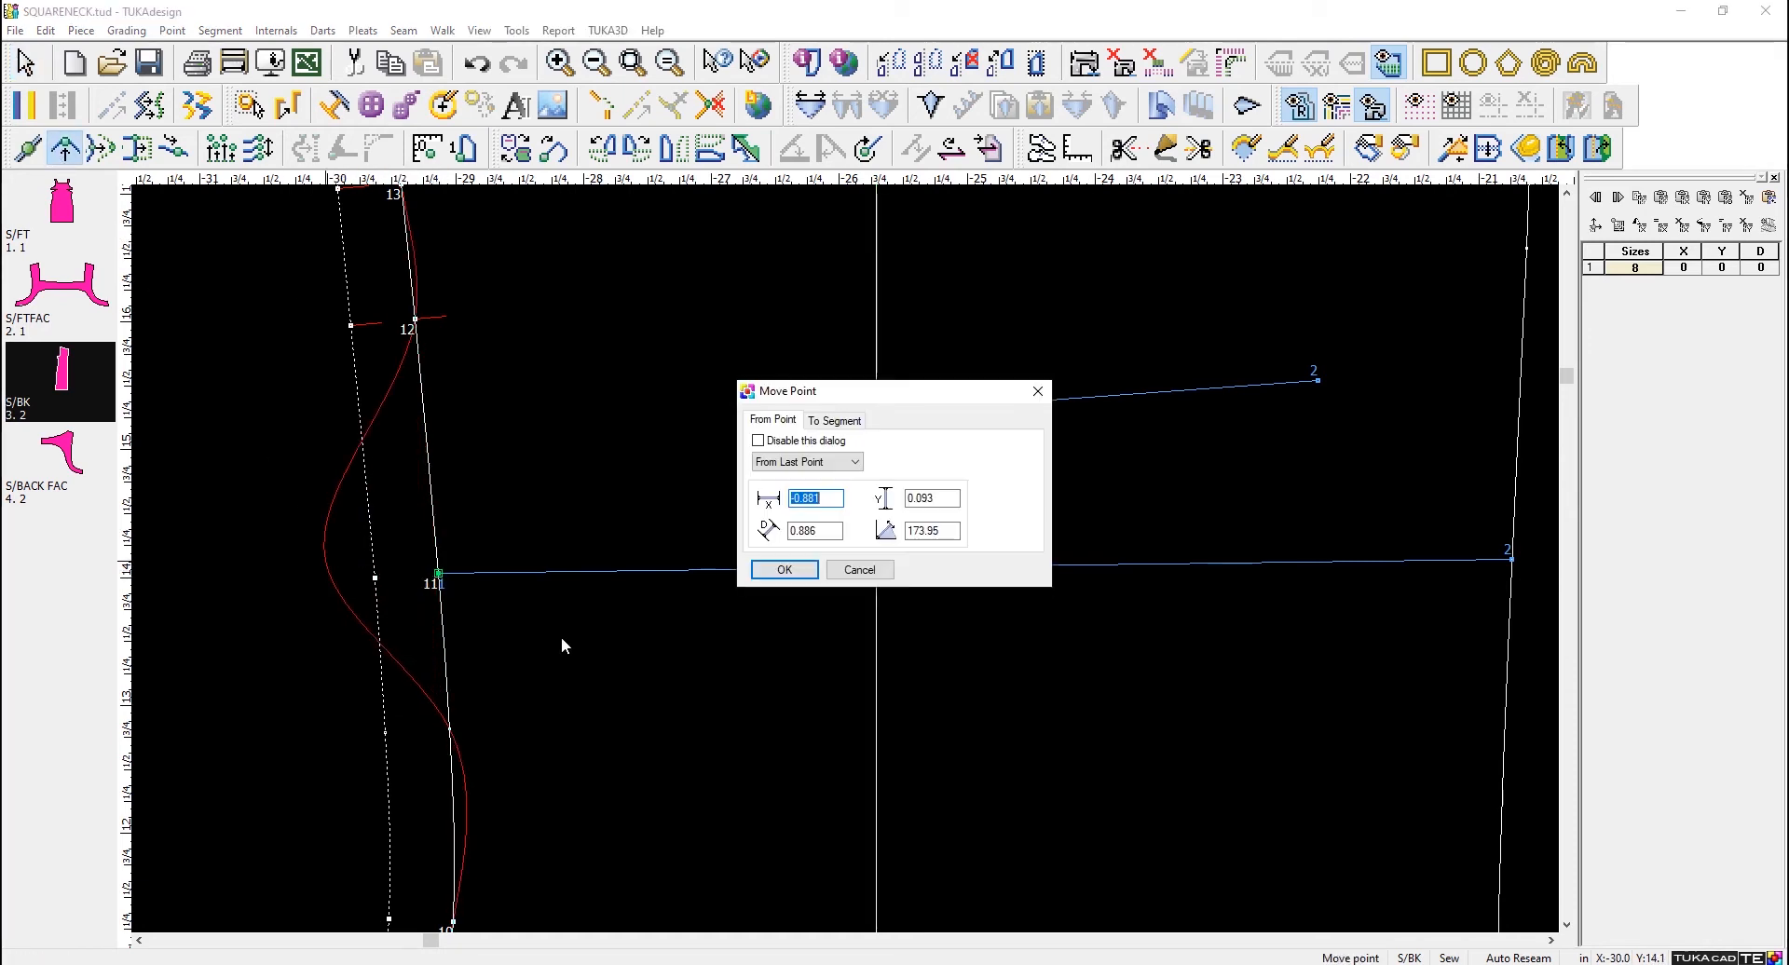
click(784, 570)
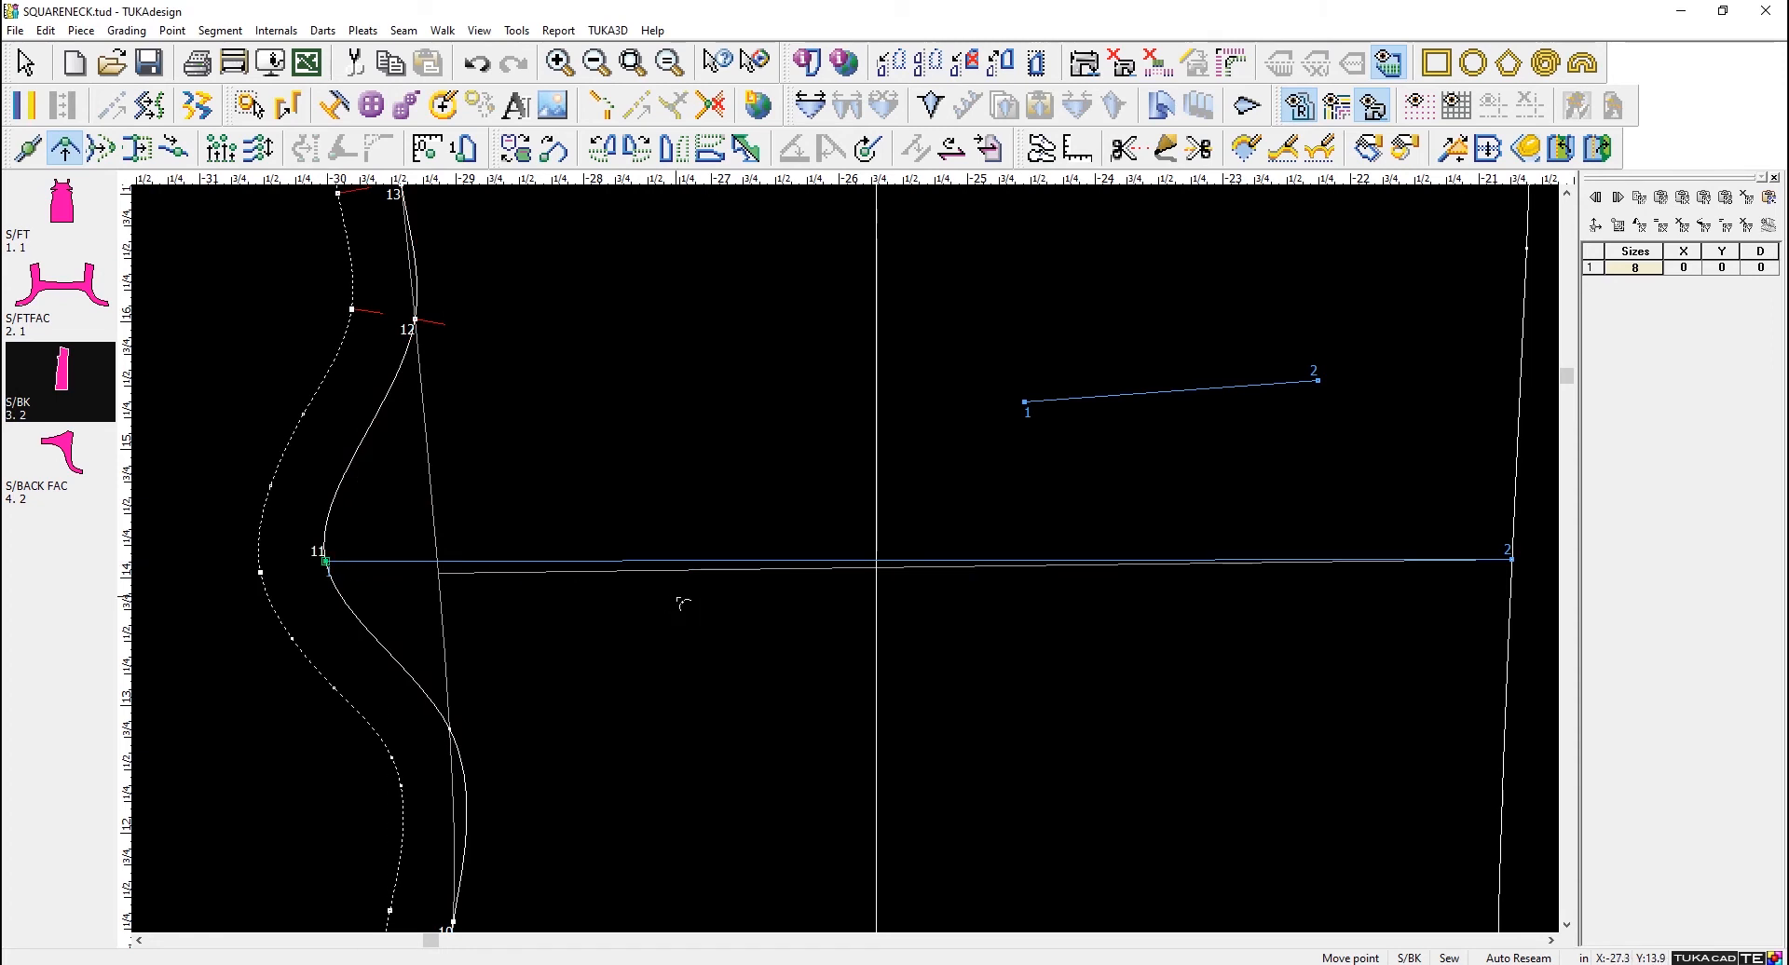
right_click(659, 472)
click(737, 489)
right_click(712, 477)
click(759, 487)
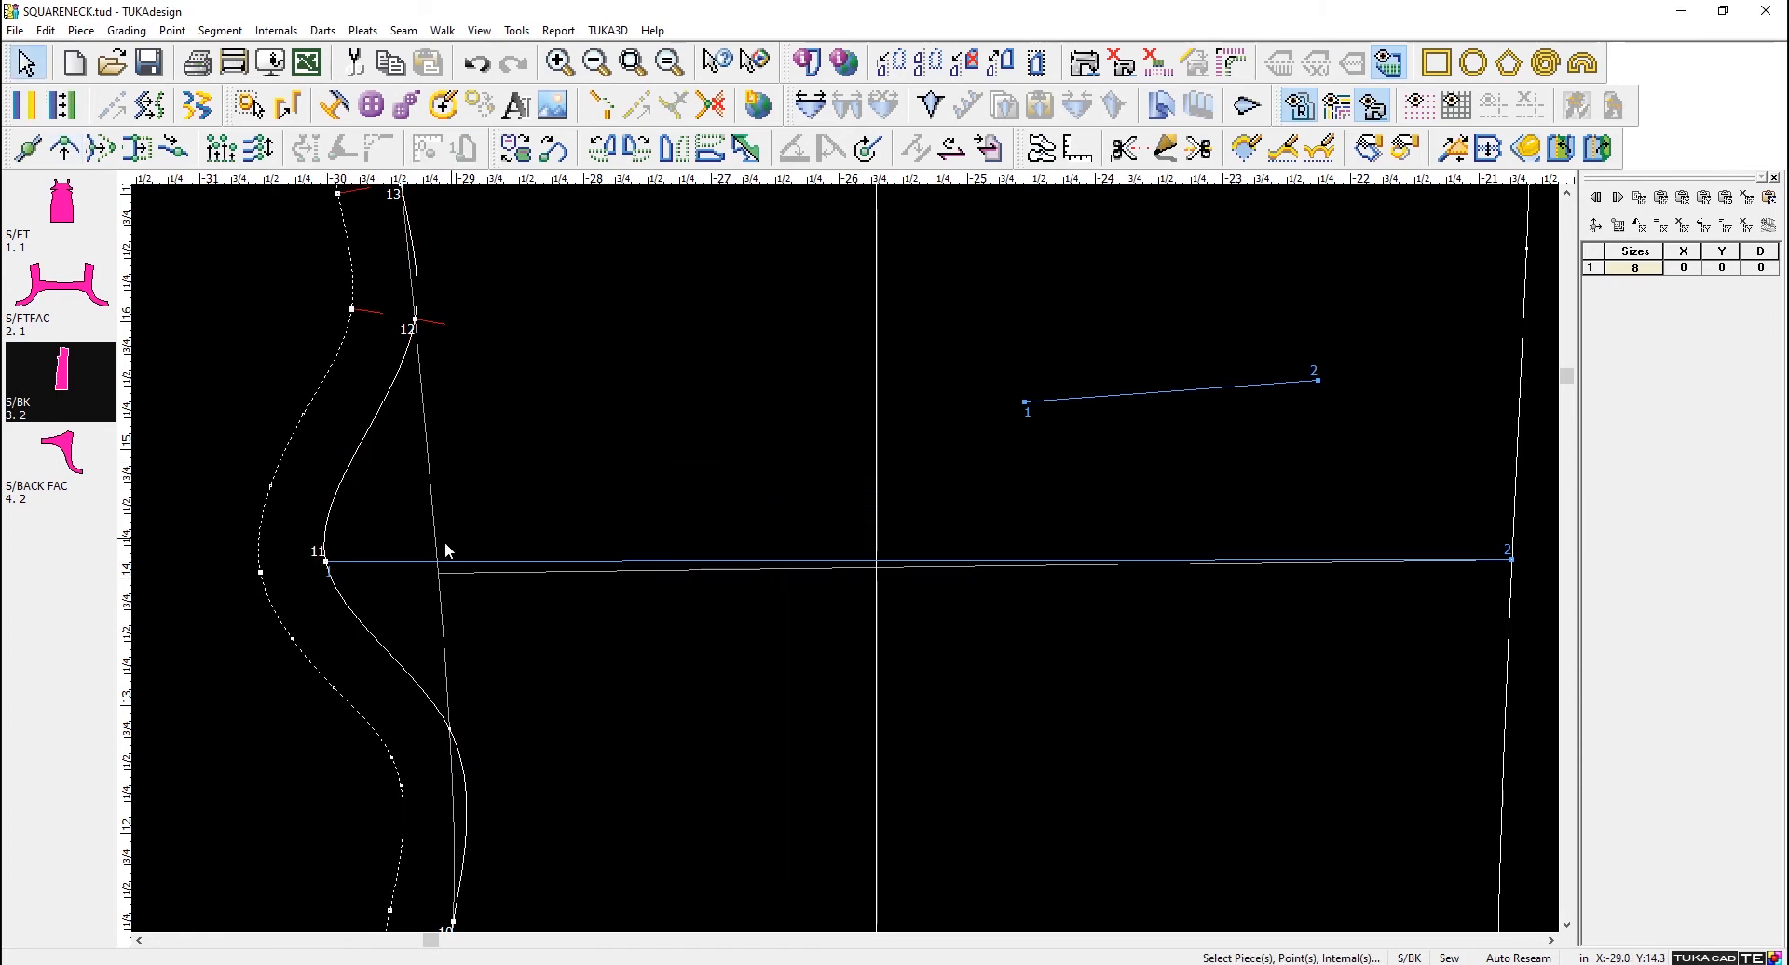
- Remove the Connected type from point 11 and move it outward by -0.466 in X and 0.007 in Y
double_click(325, 562)
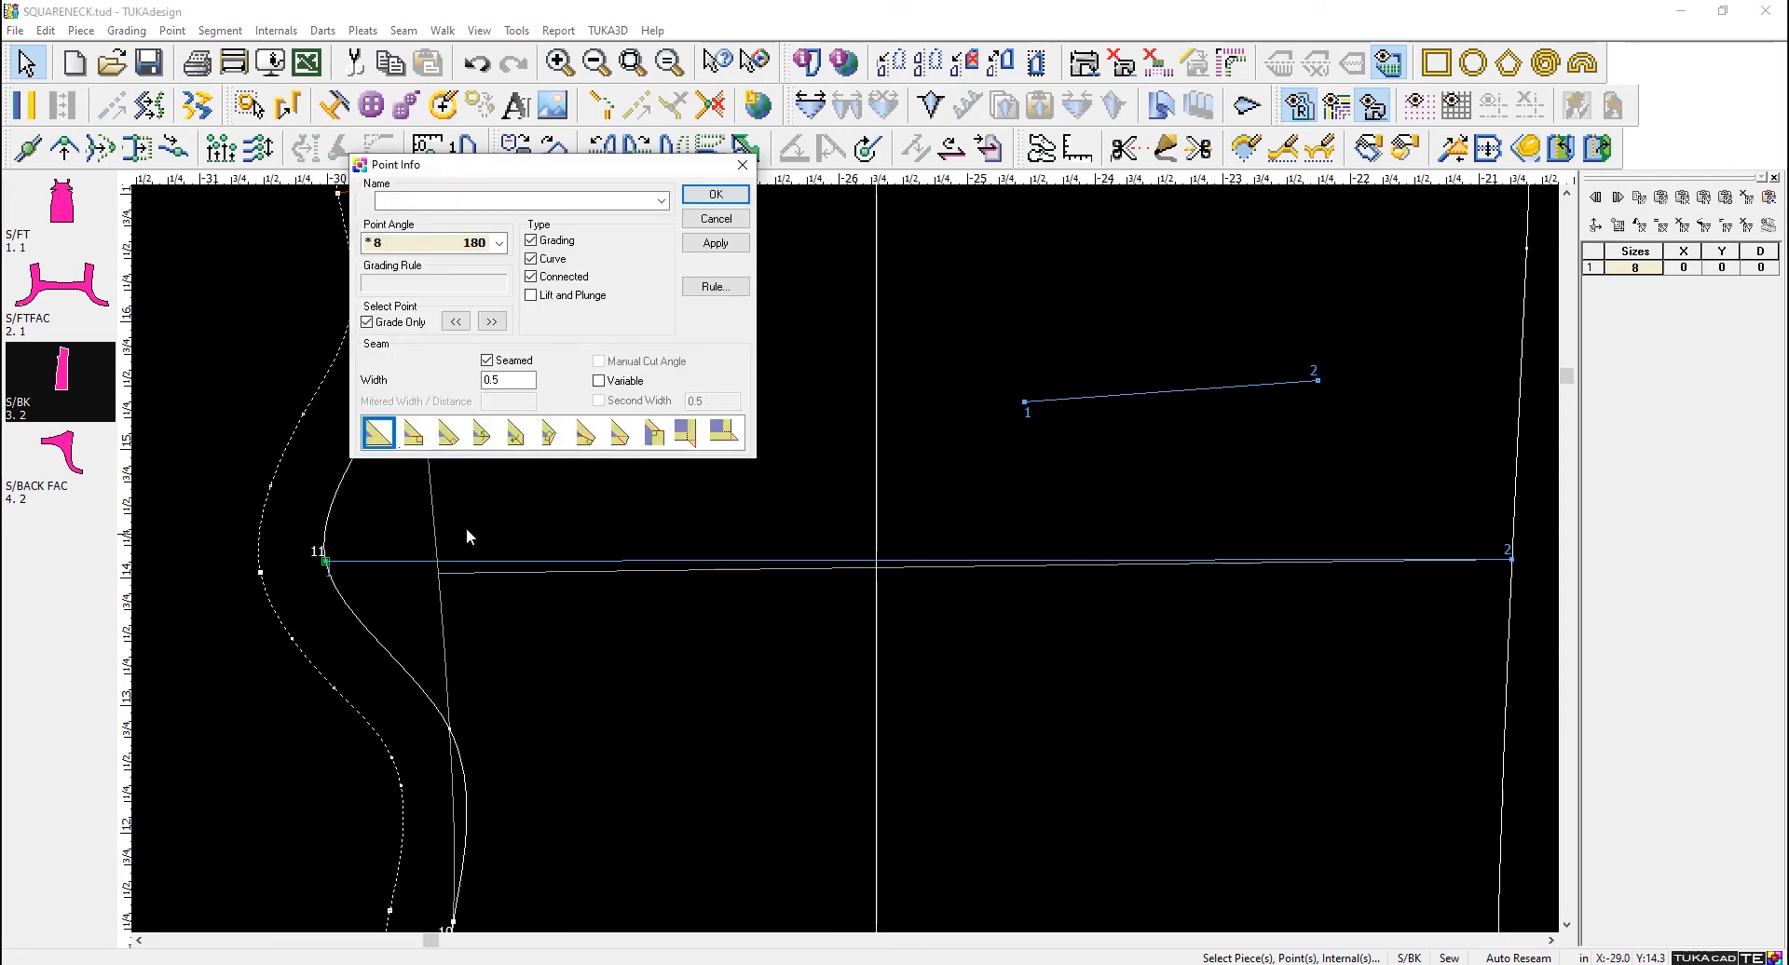
click(715, 193)
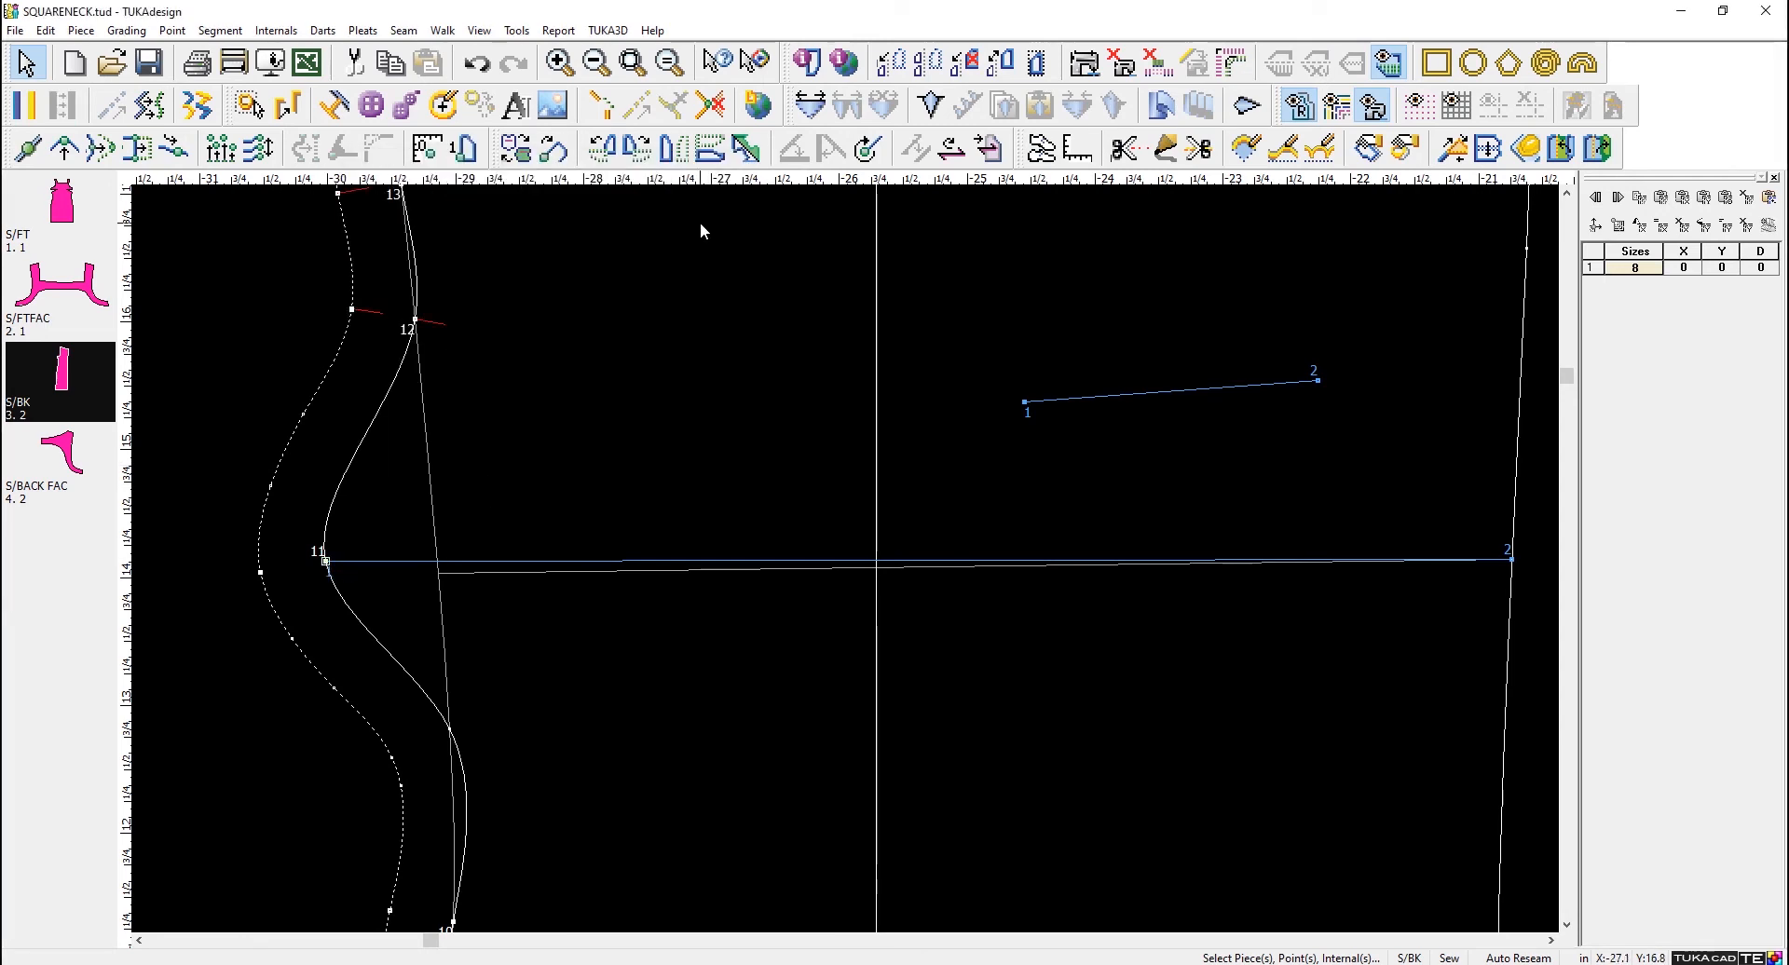
click(61, 149)
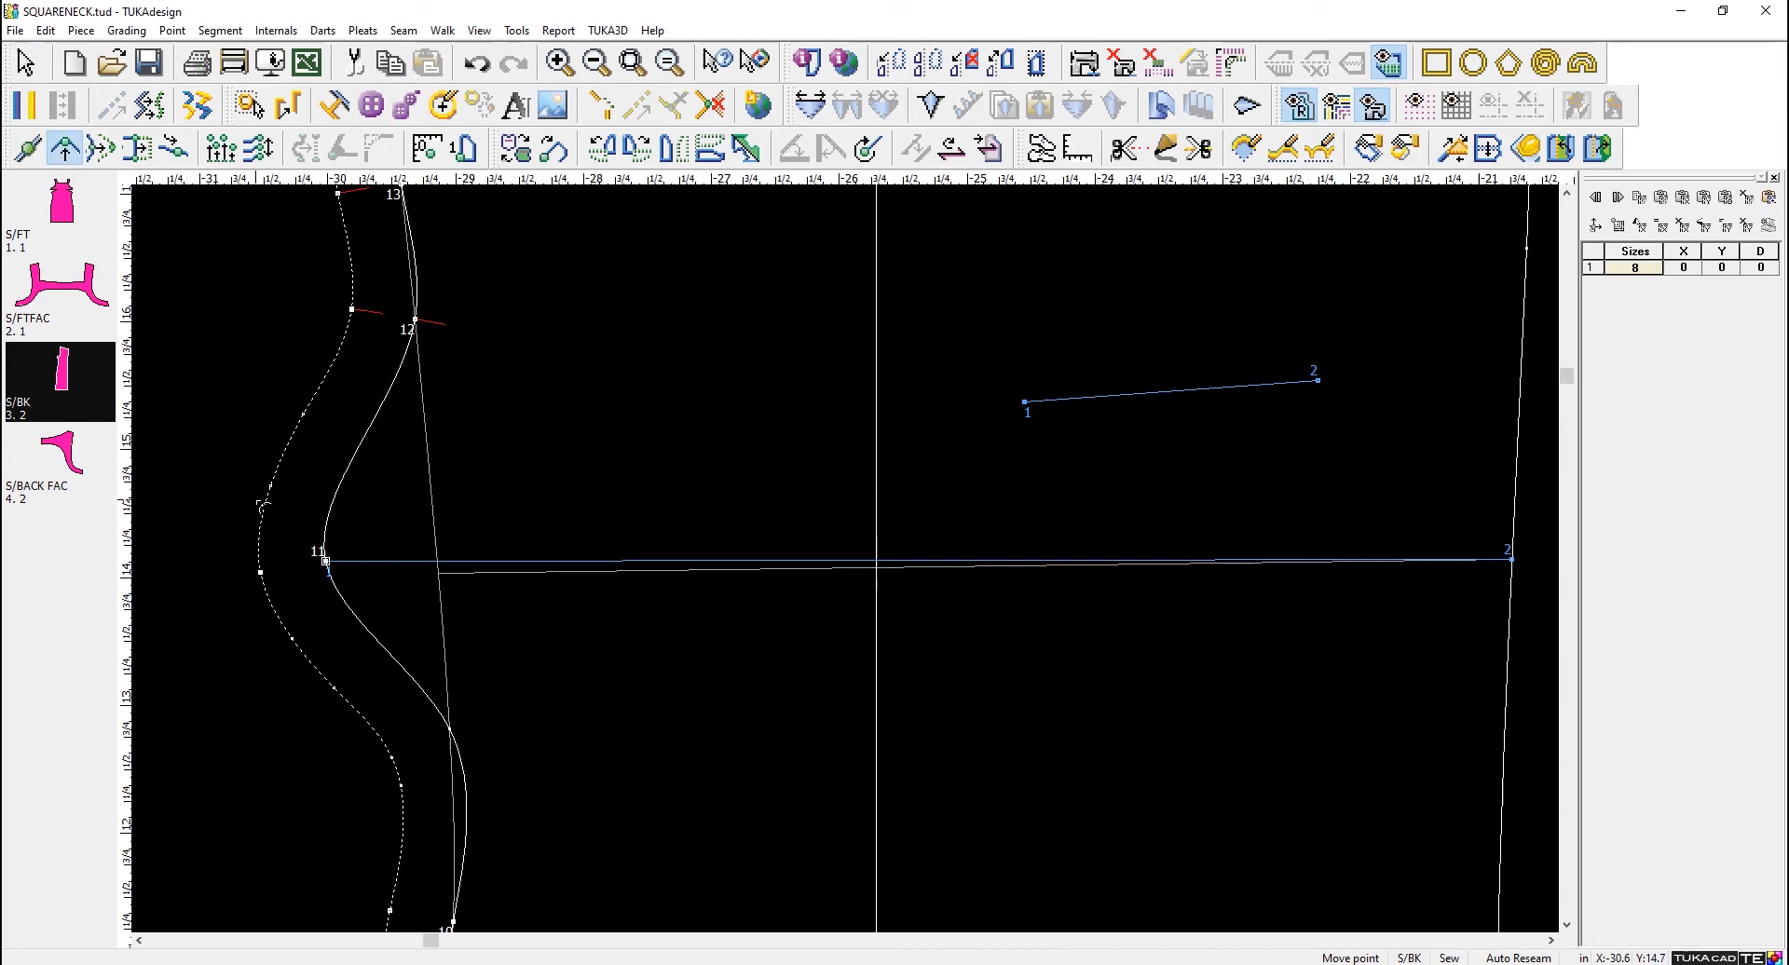
click(325, 562)
click(266, 559)
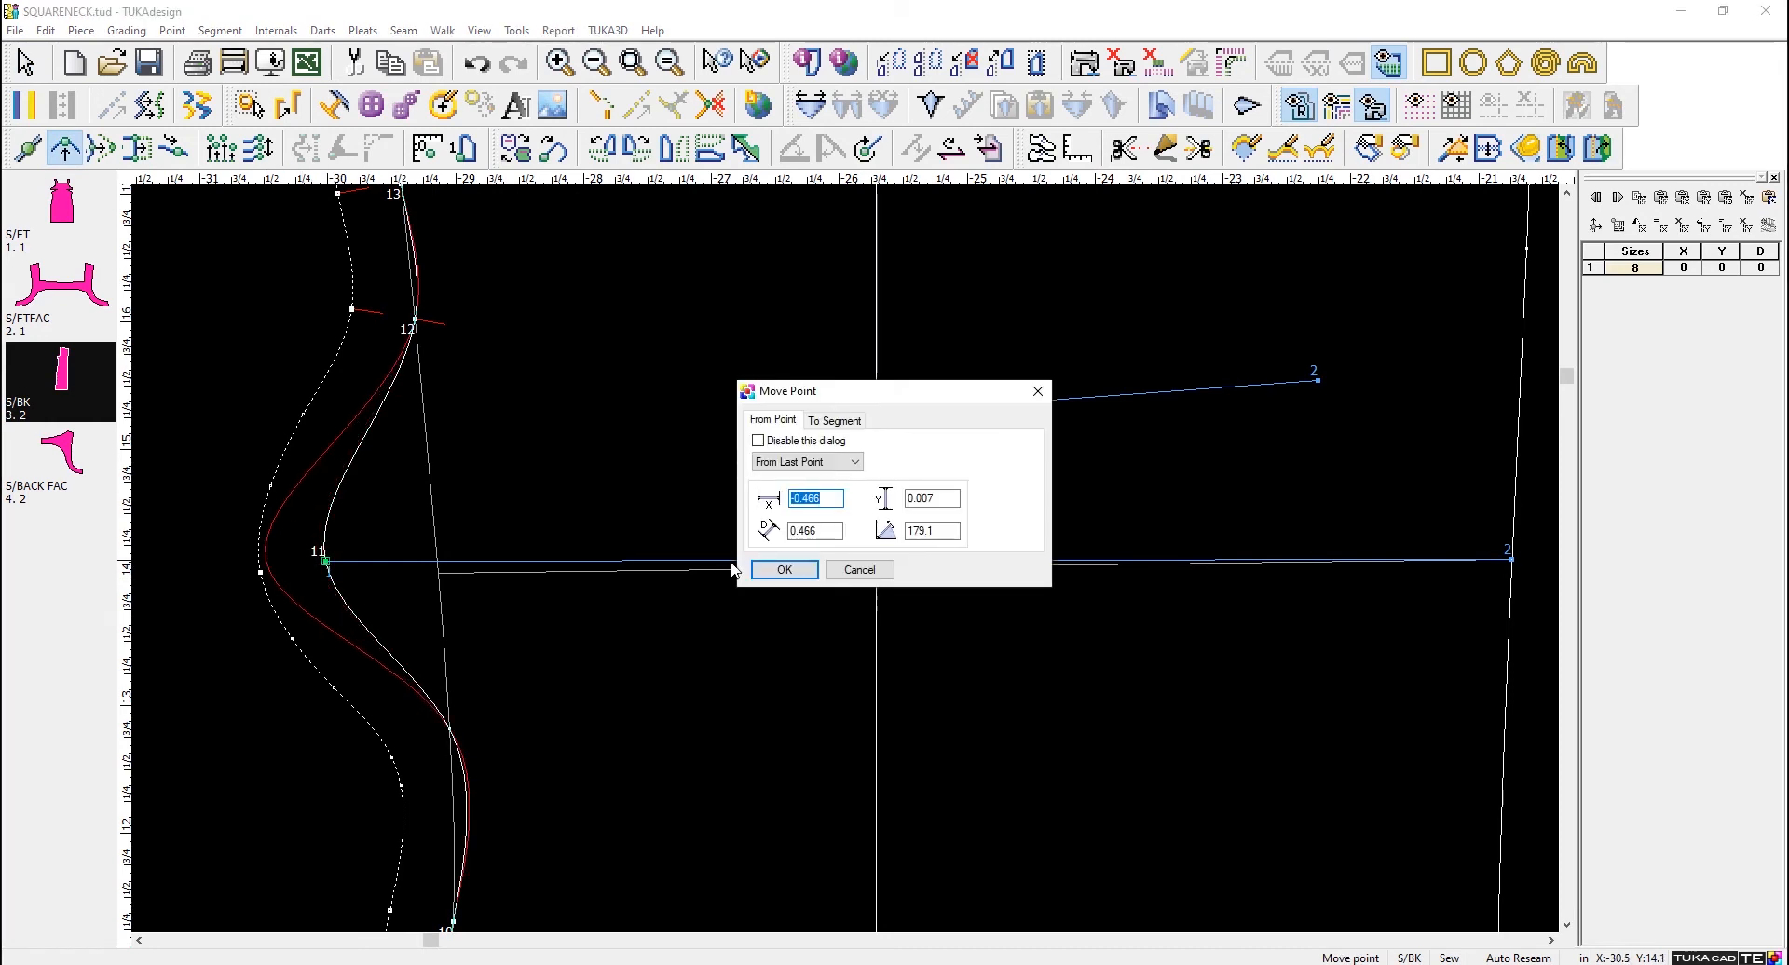
click(783, 571)
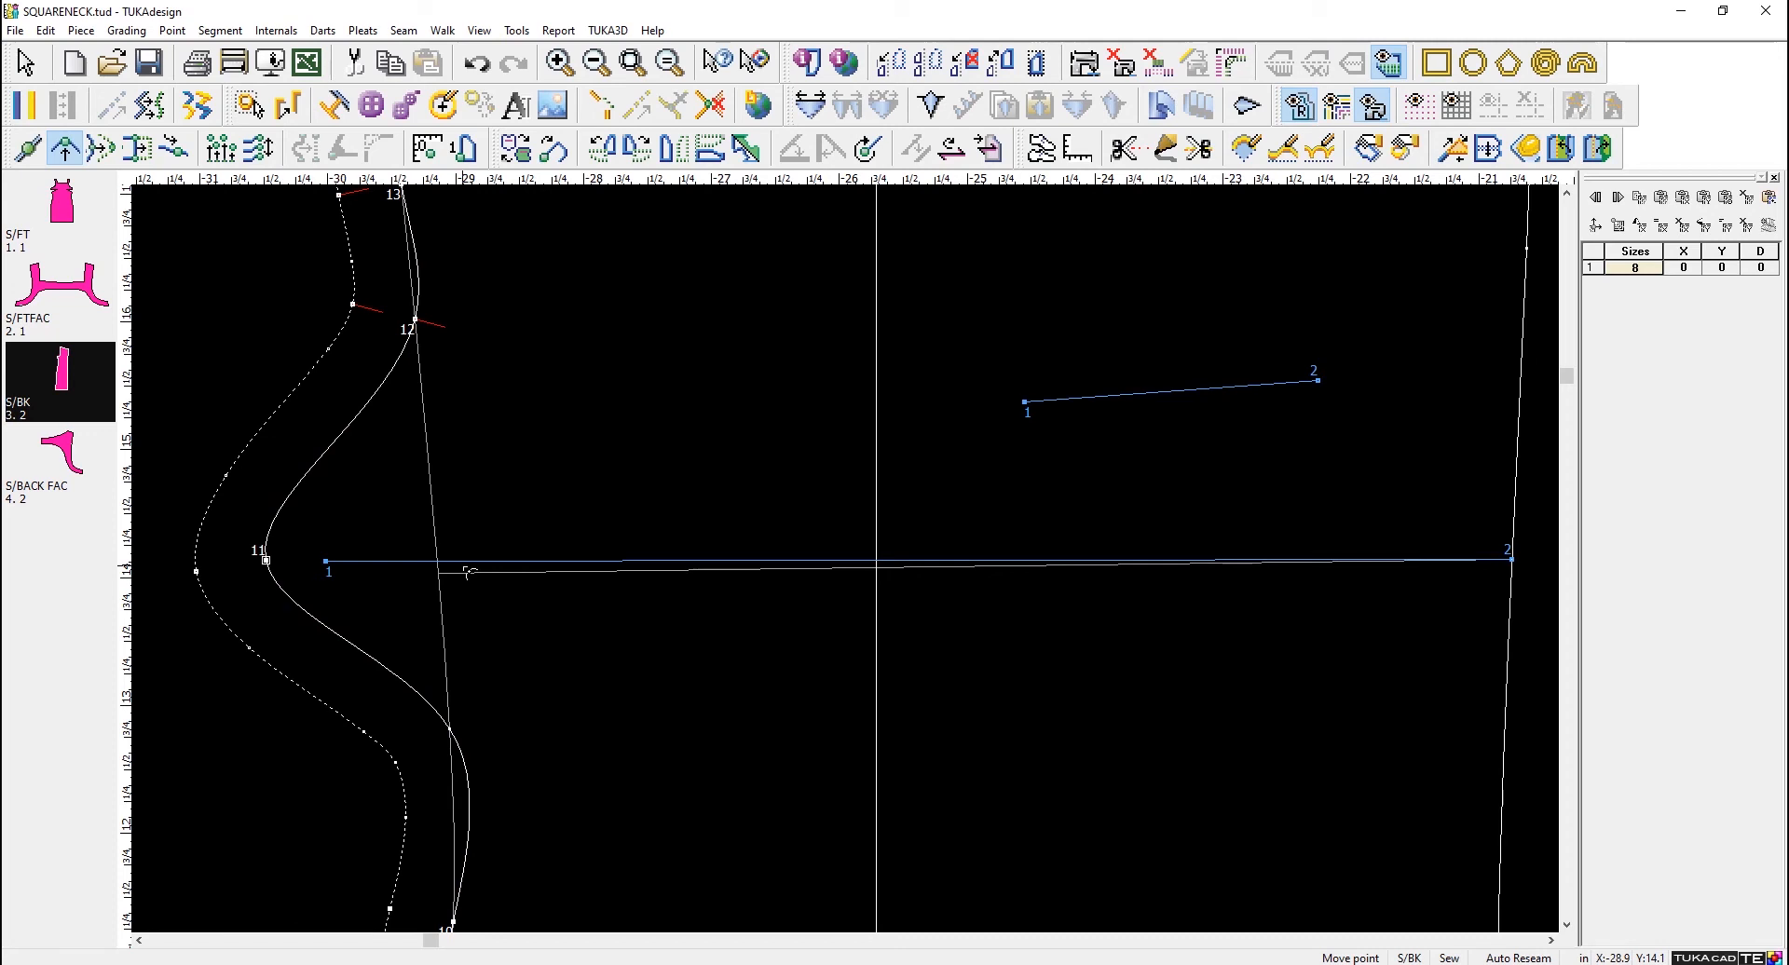
- Undo both moves of point 11 and its disconnection, restoring the original side seam, and leave the Move Point command
key(ctrl+z)
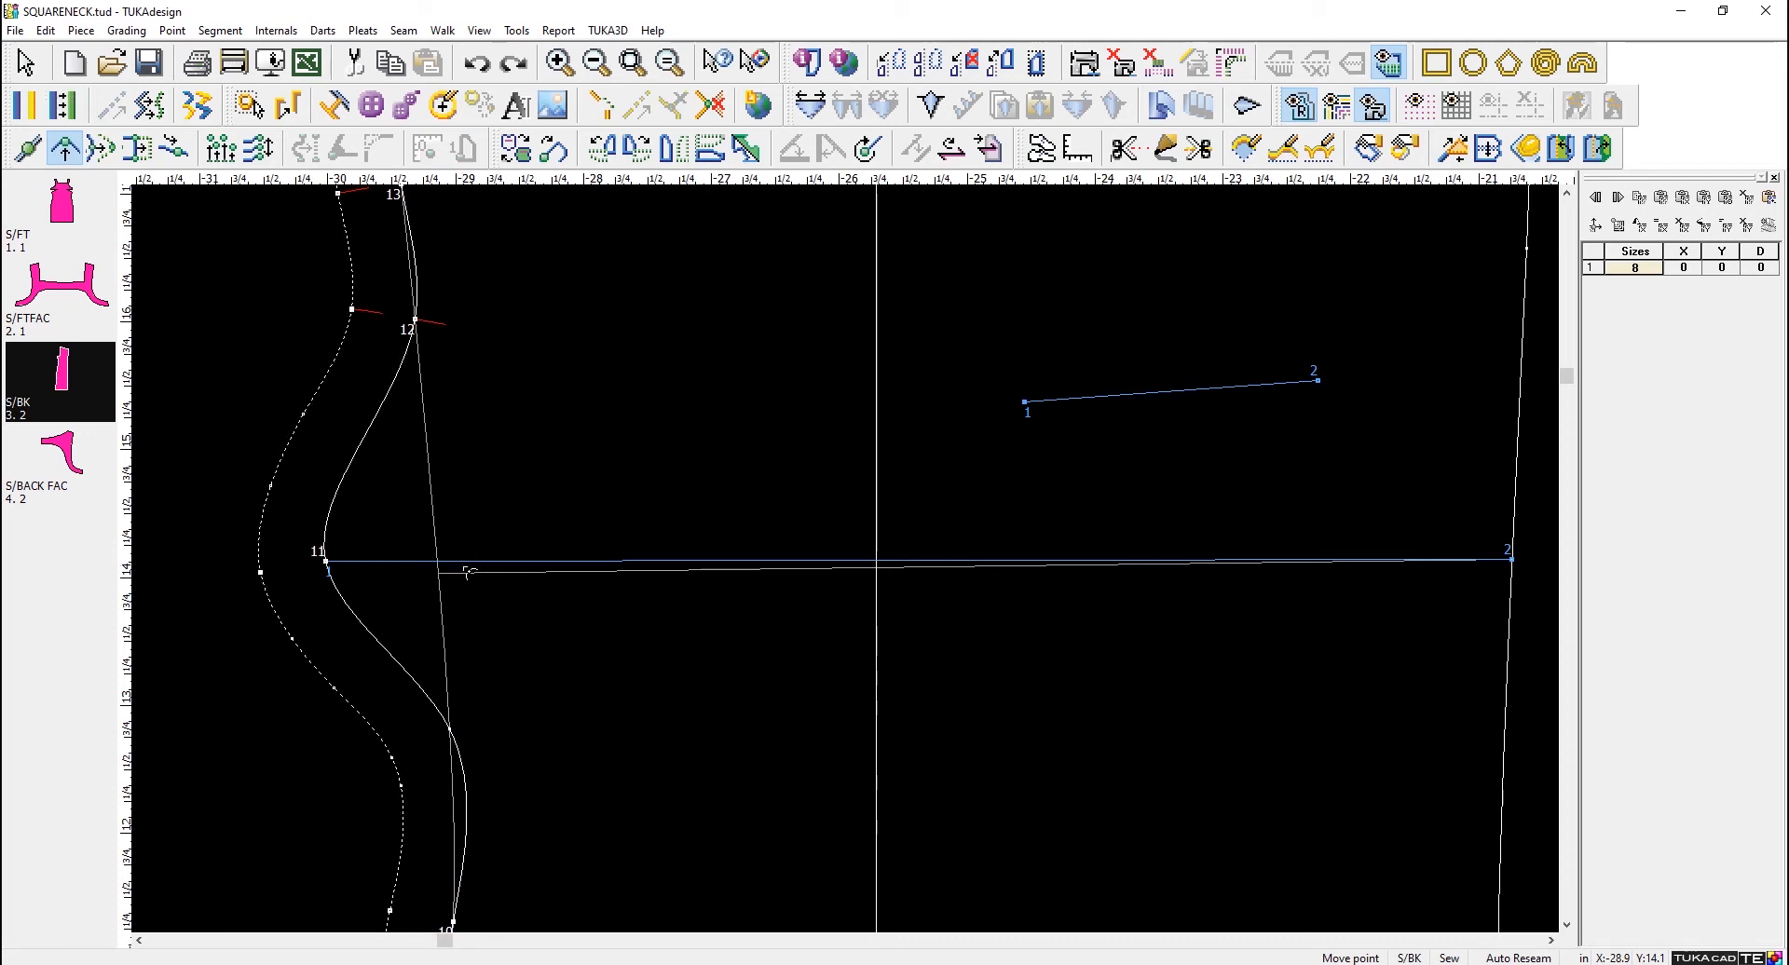
click(468, 572)
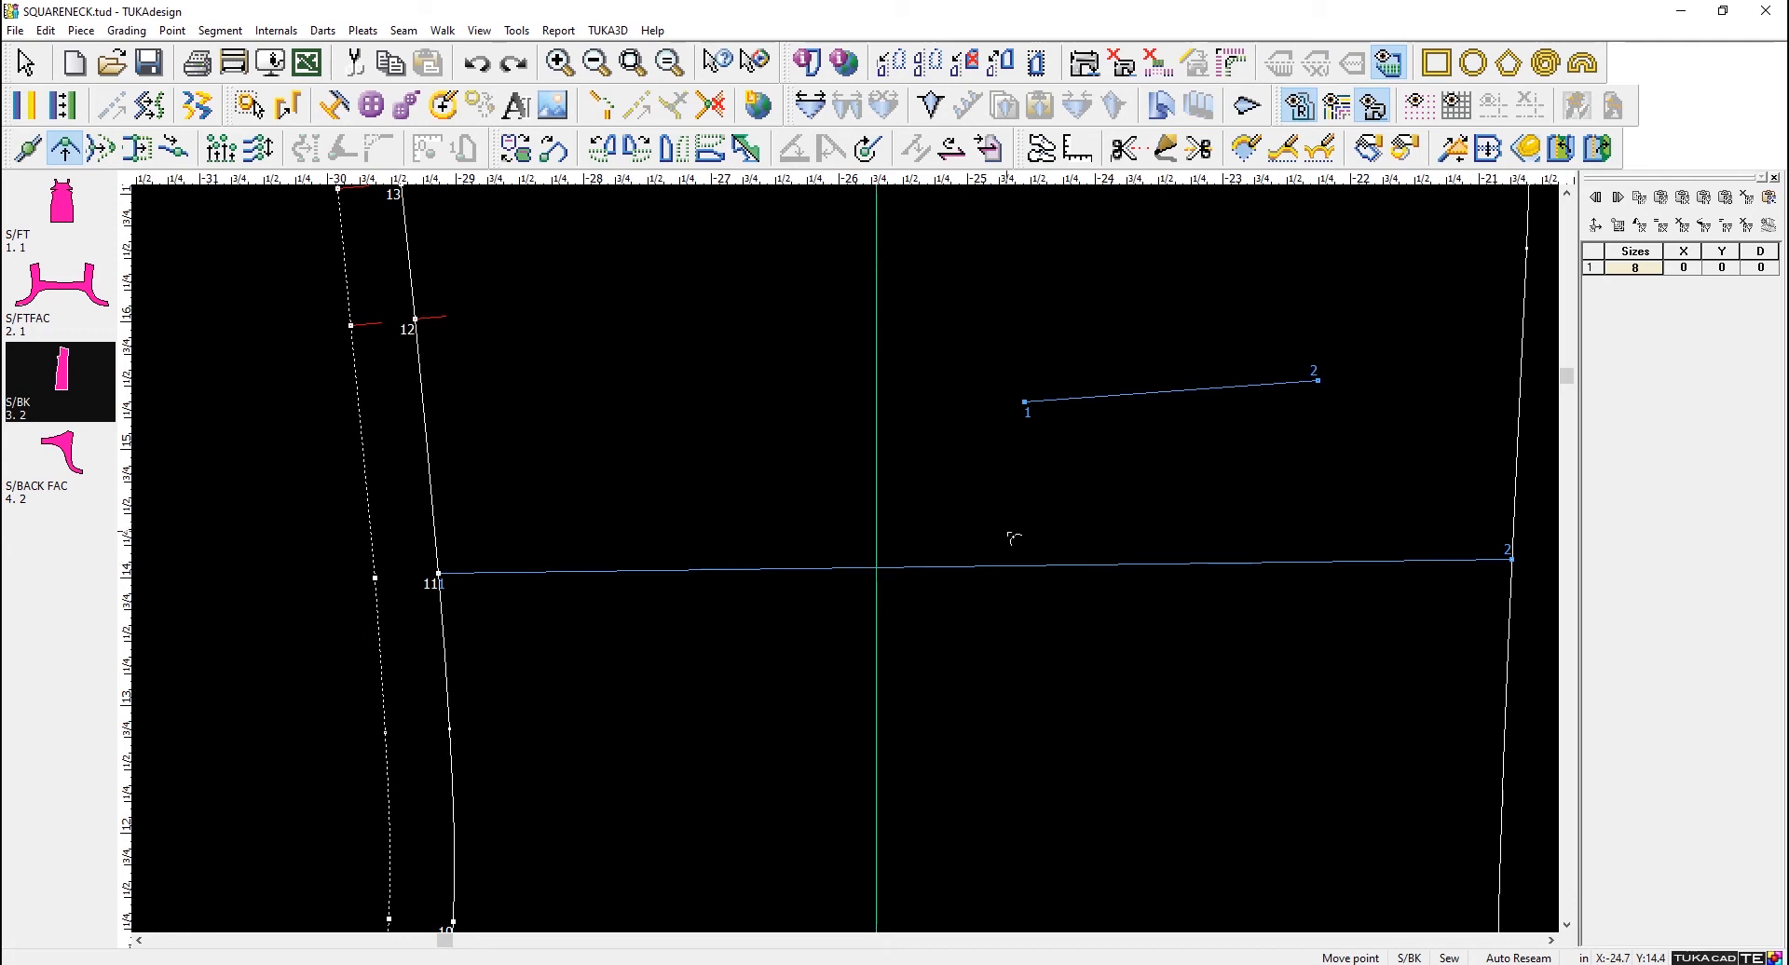
scroll(1013, 537, down, 2)
scroll(849, 563, up, 1)
right_click(1254, 439)
click(1301, 449)
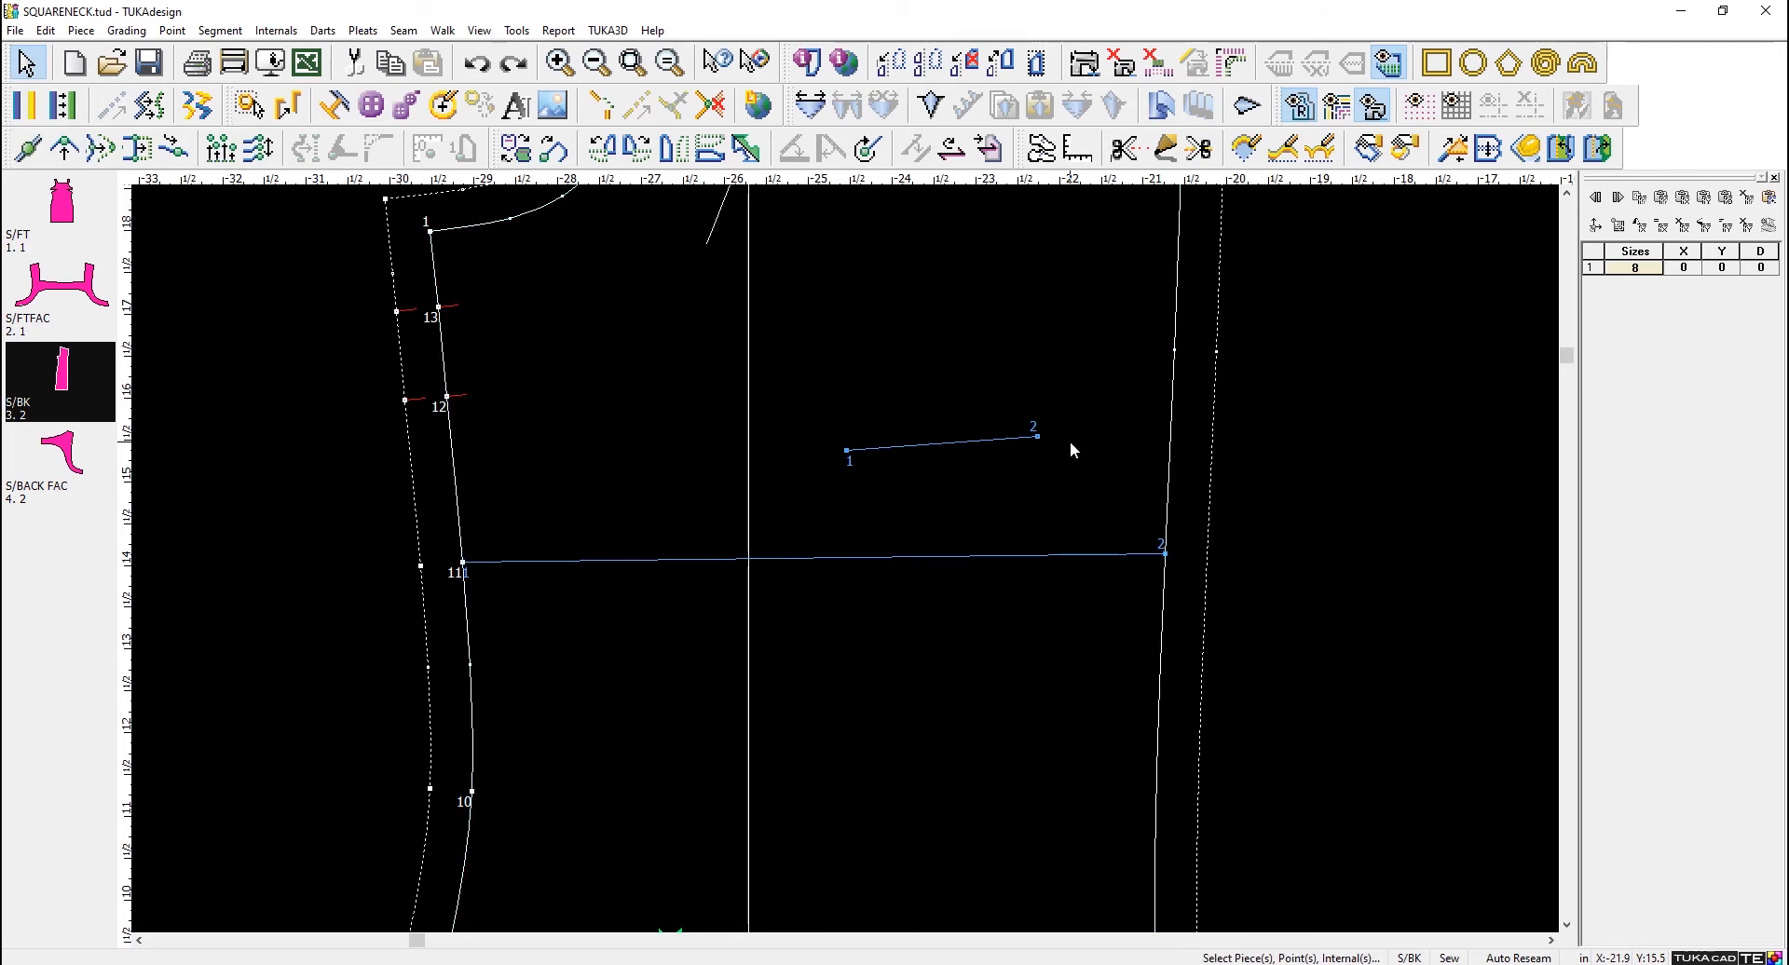
- Display the lengths of the internal lines on S/BK and select the long line between side seam and center back
key(l)
key(Escape)
key(i)
click(846, 558)
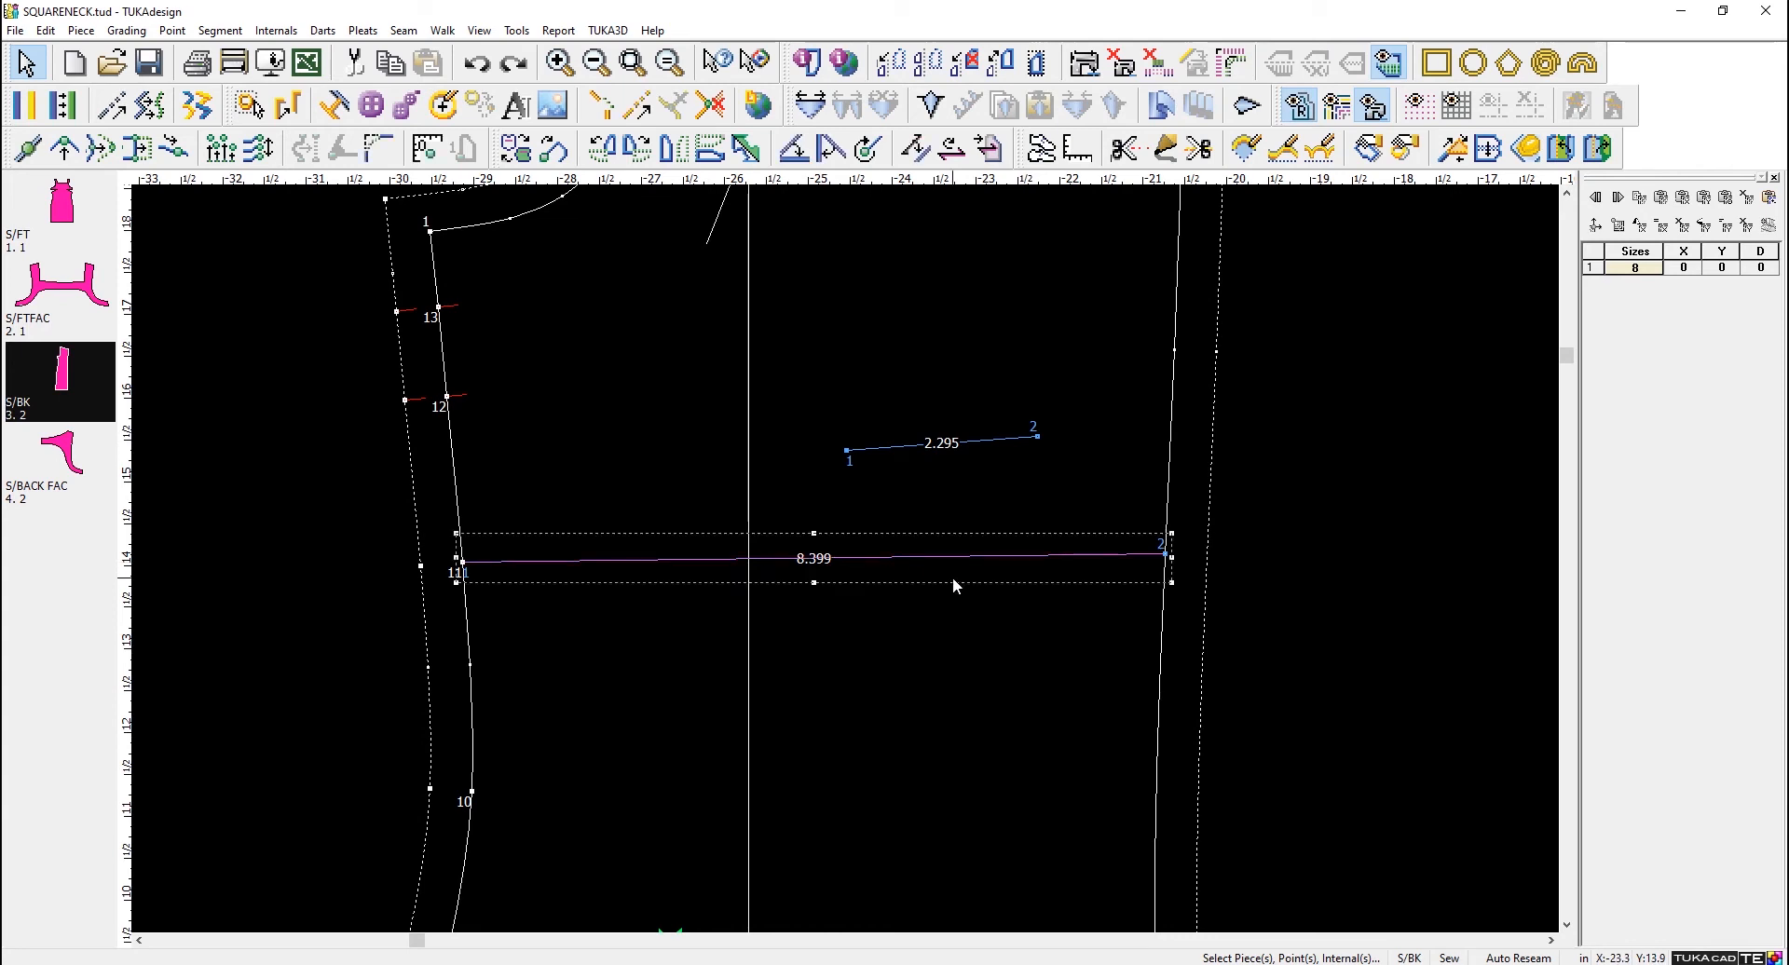
key(l)
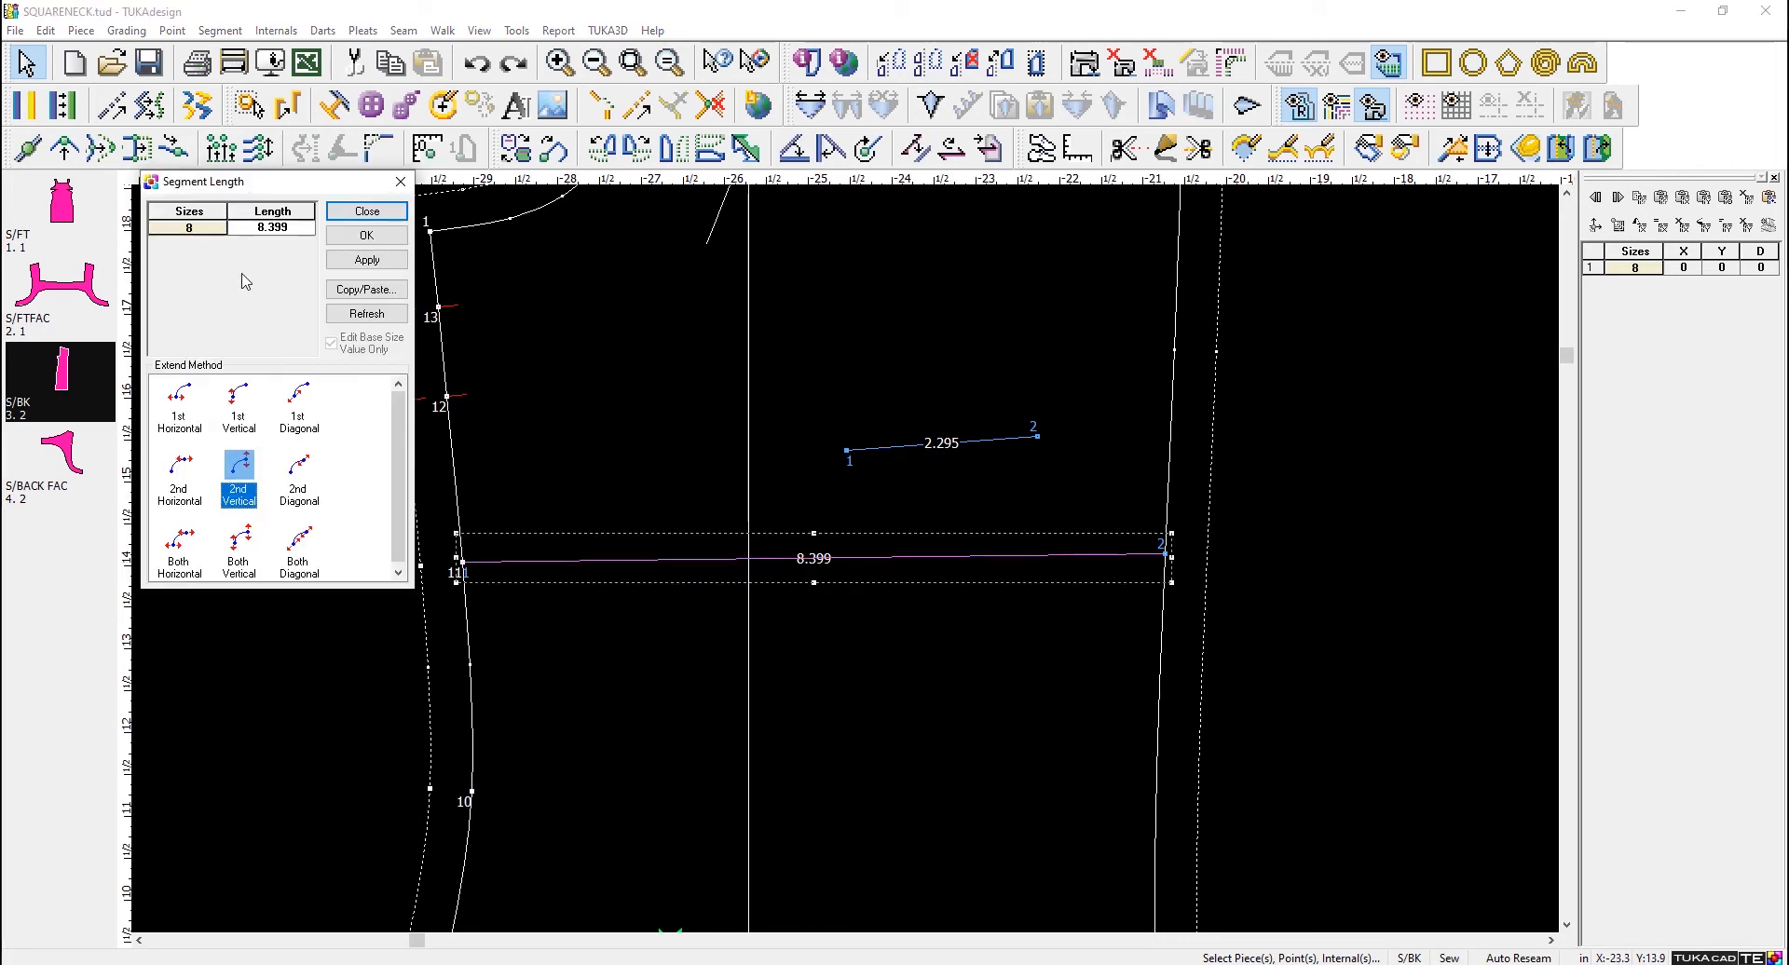
click(308, 228)
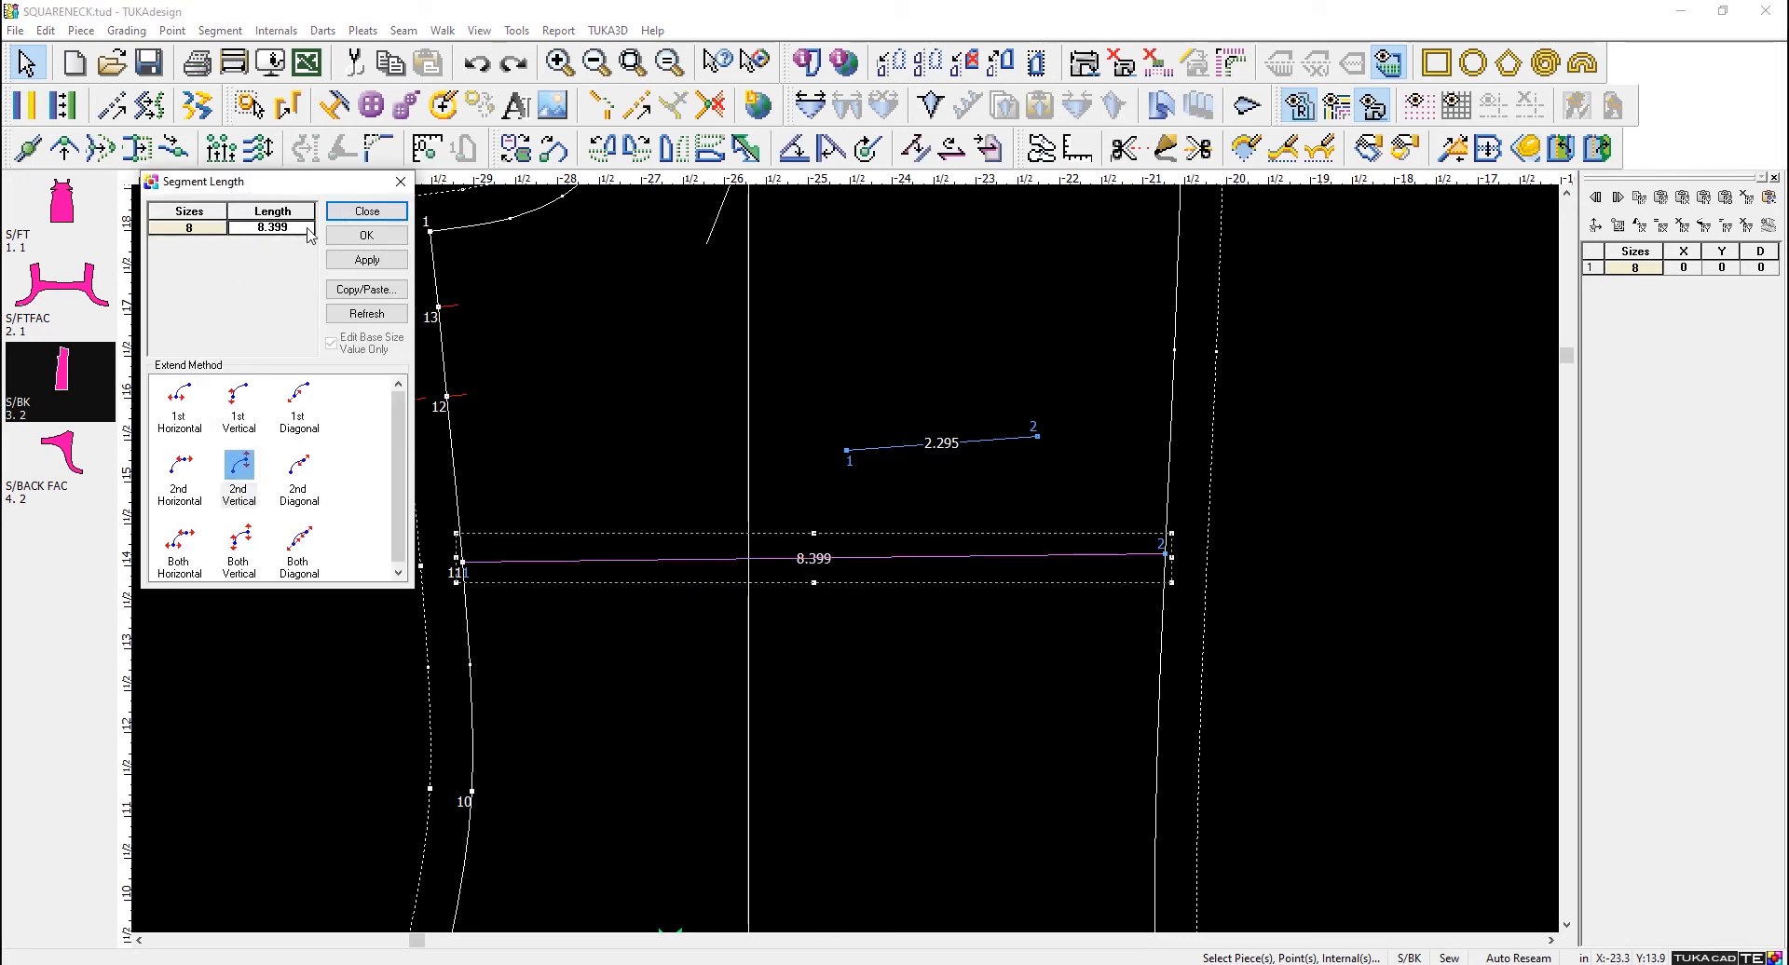
text(8)
click(398, 216)
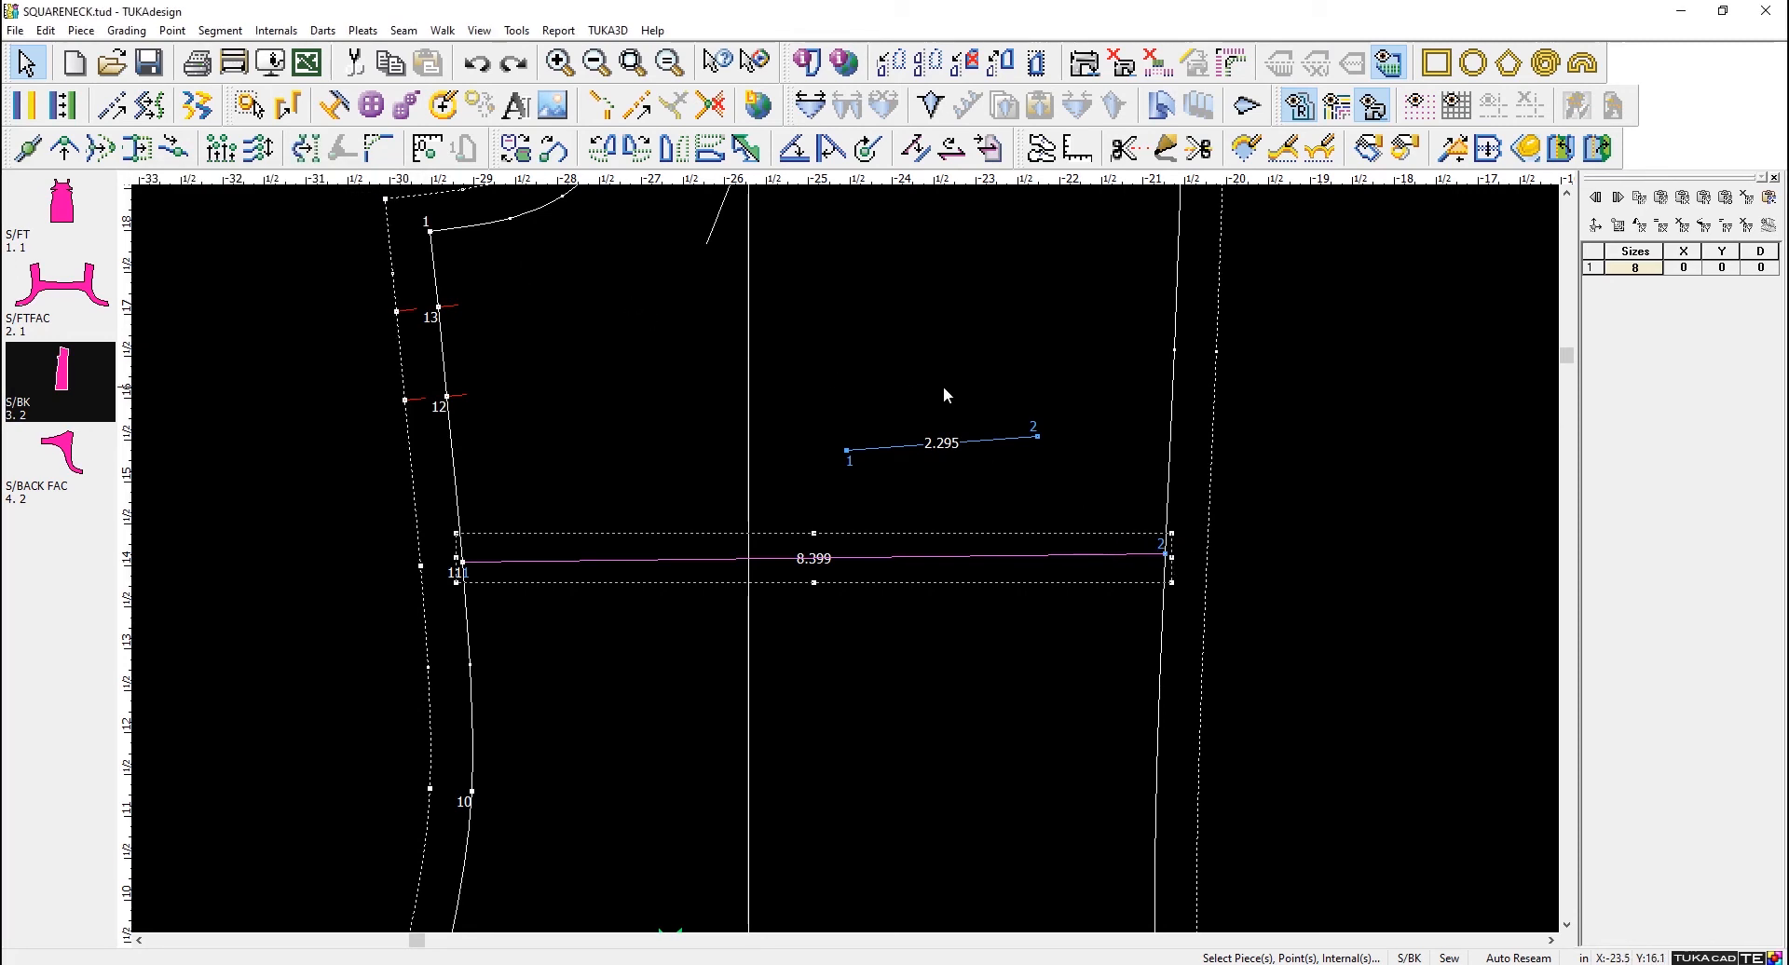
click(962, 406)
- Run Global Check Point Connections to connect the drafted line's end to the S/BK center back contour
scroll(1030, 546, up, 1)
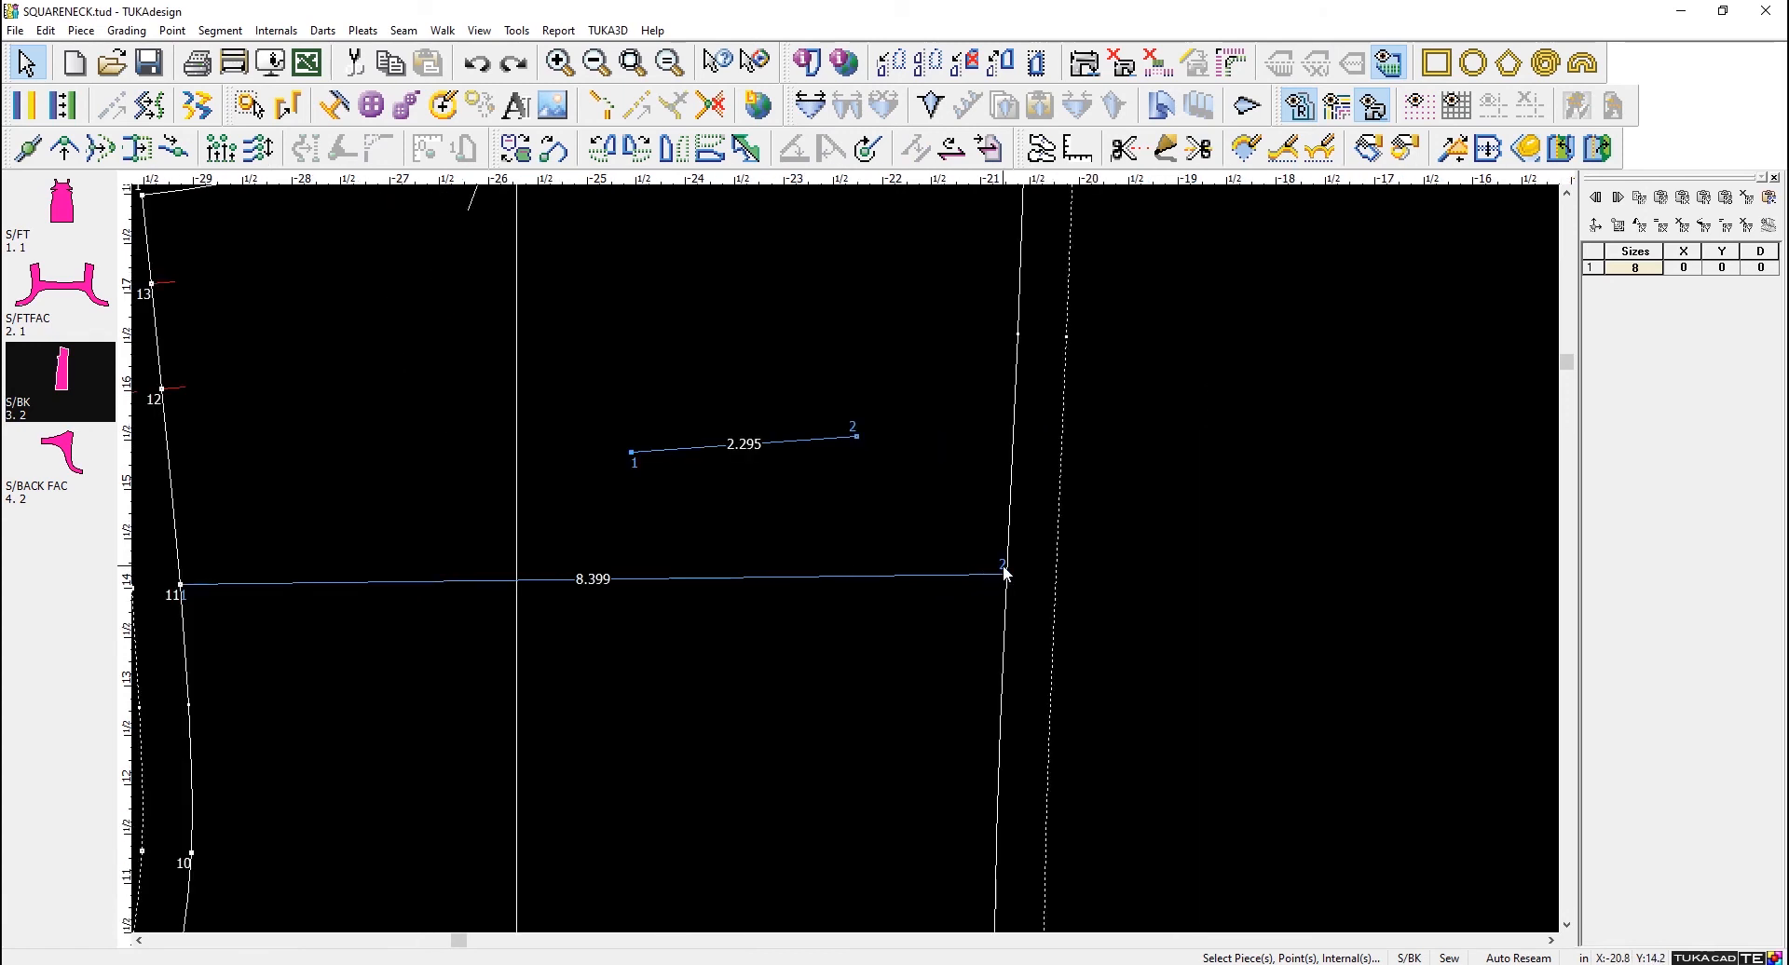
scroll(866, 564, down, 2)
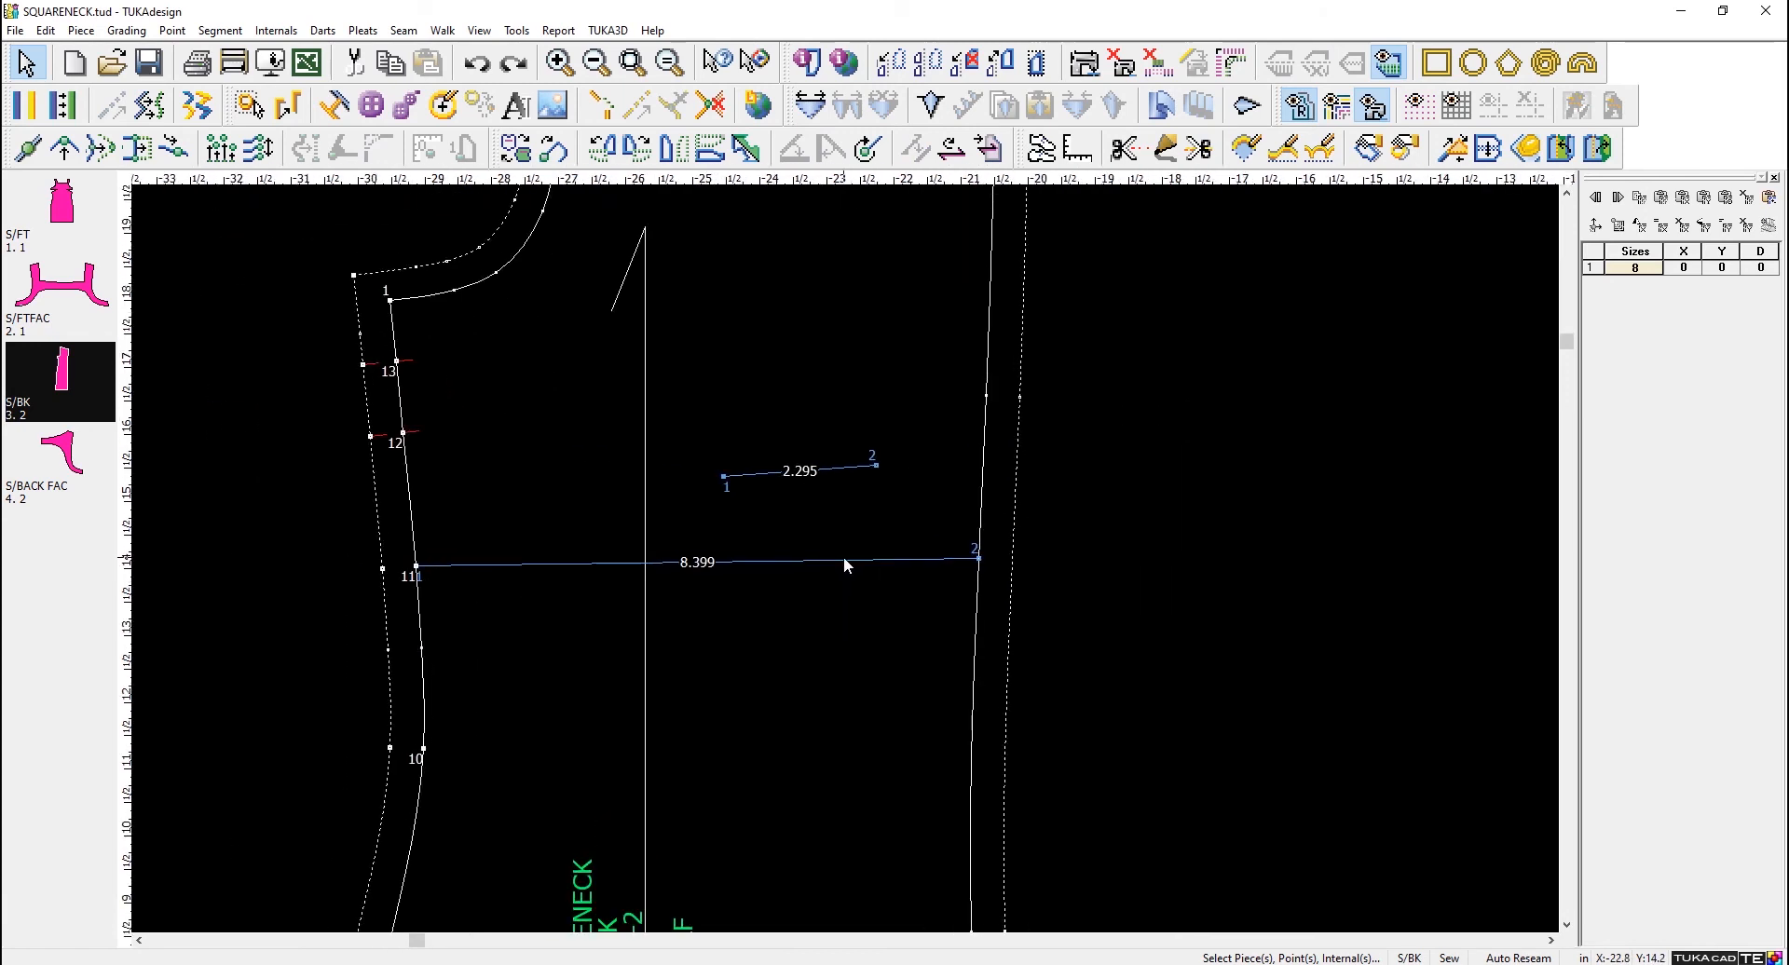
click(164, 31)
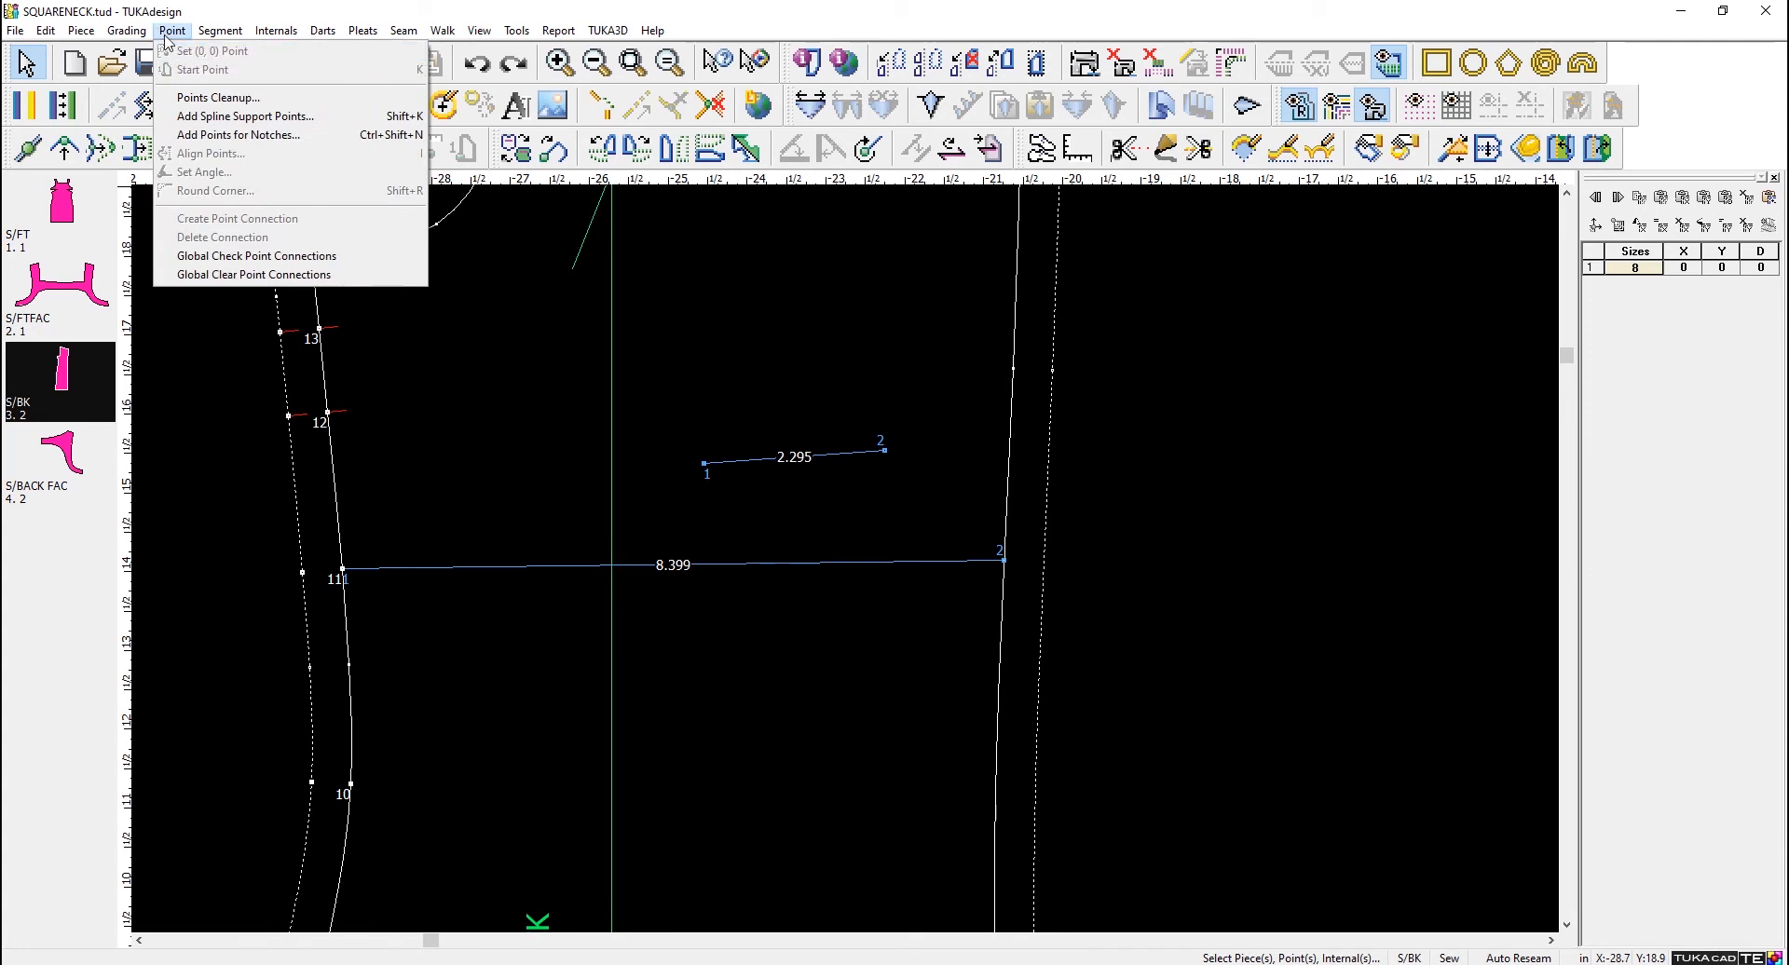
click(200, 257)
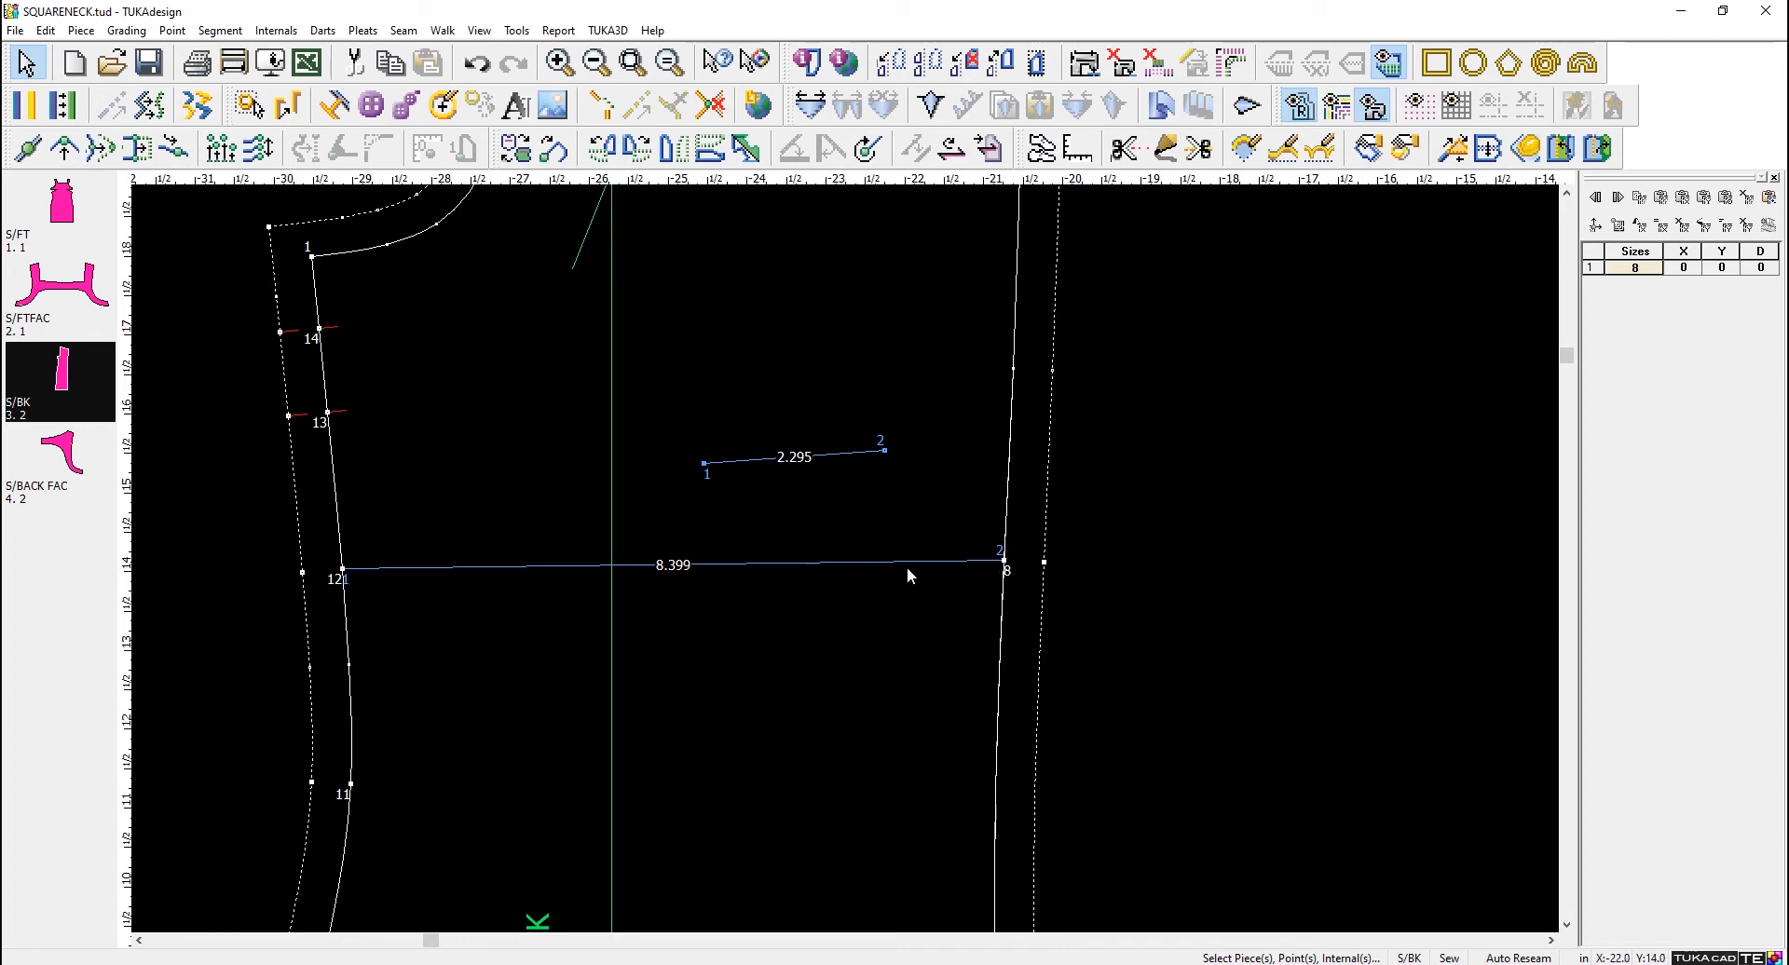
- Set the segment length of the drafted line across S/BK to 8 in using the Both Horizontal extend method
click(880, 563)
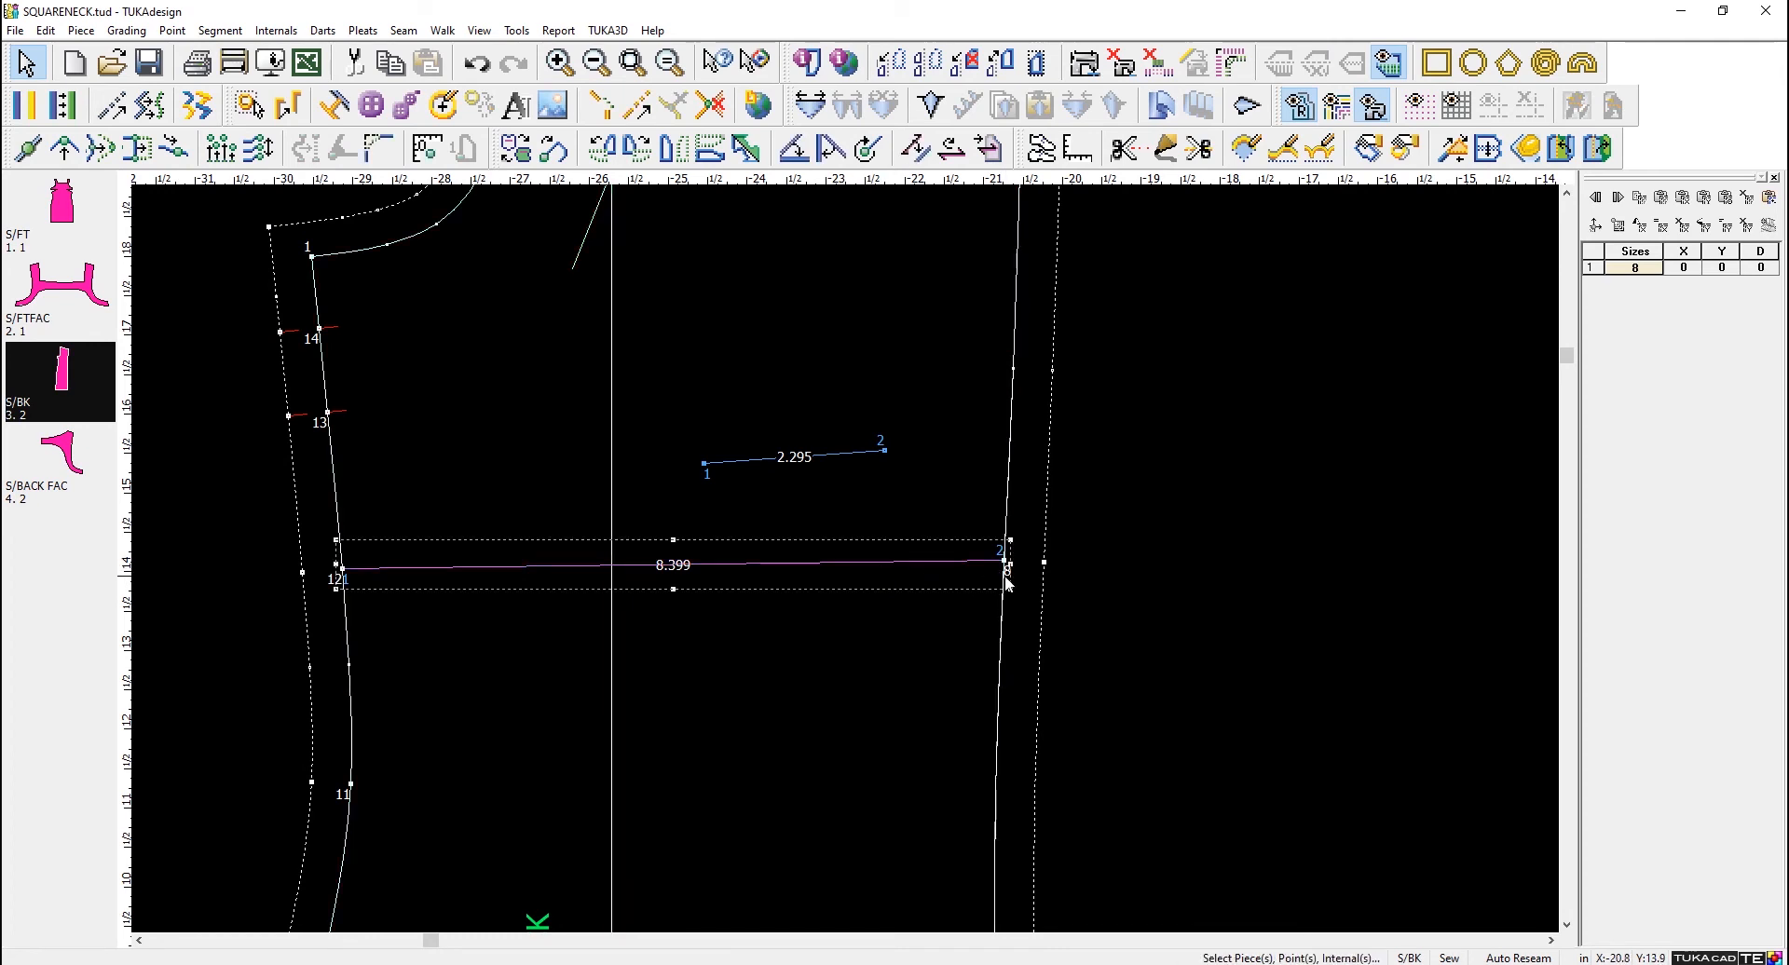
double_click(944, 556)
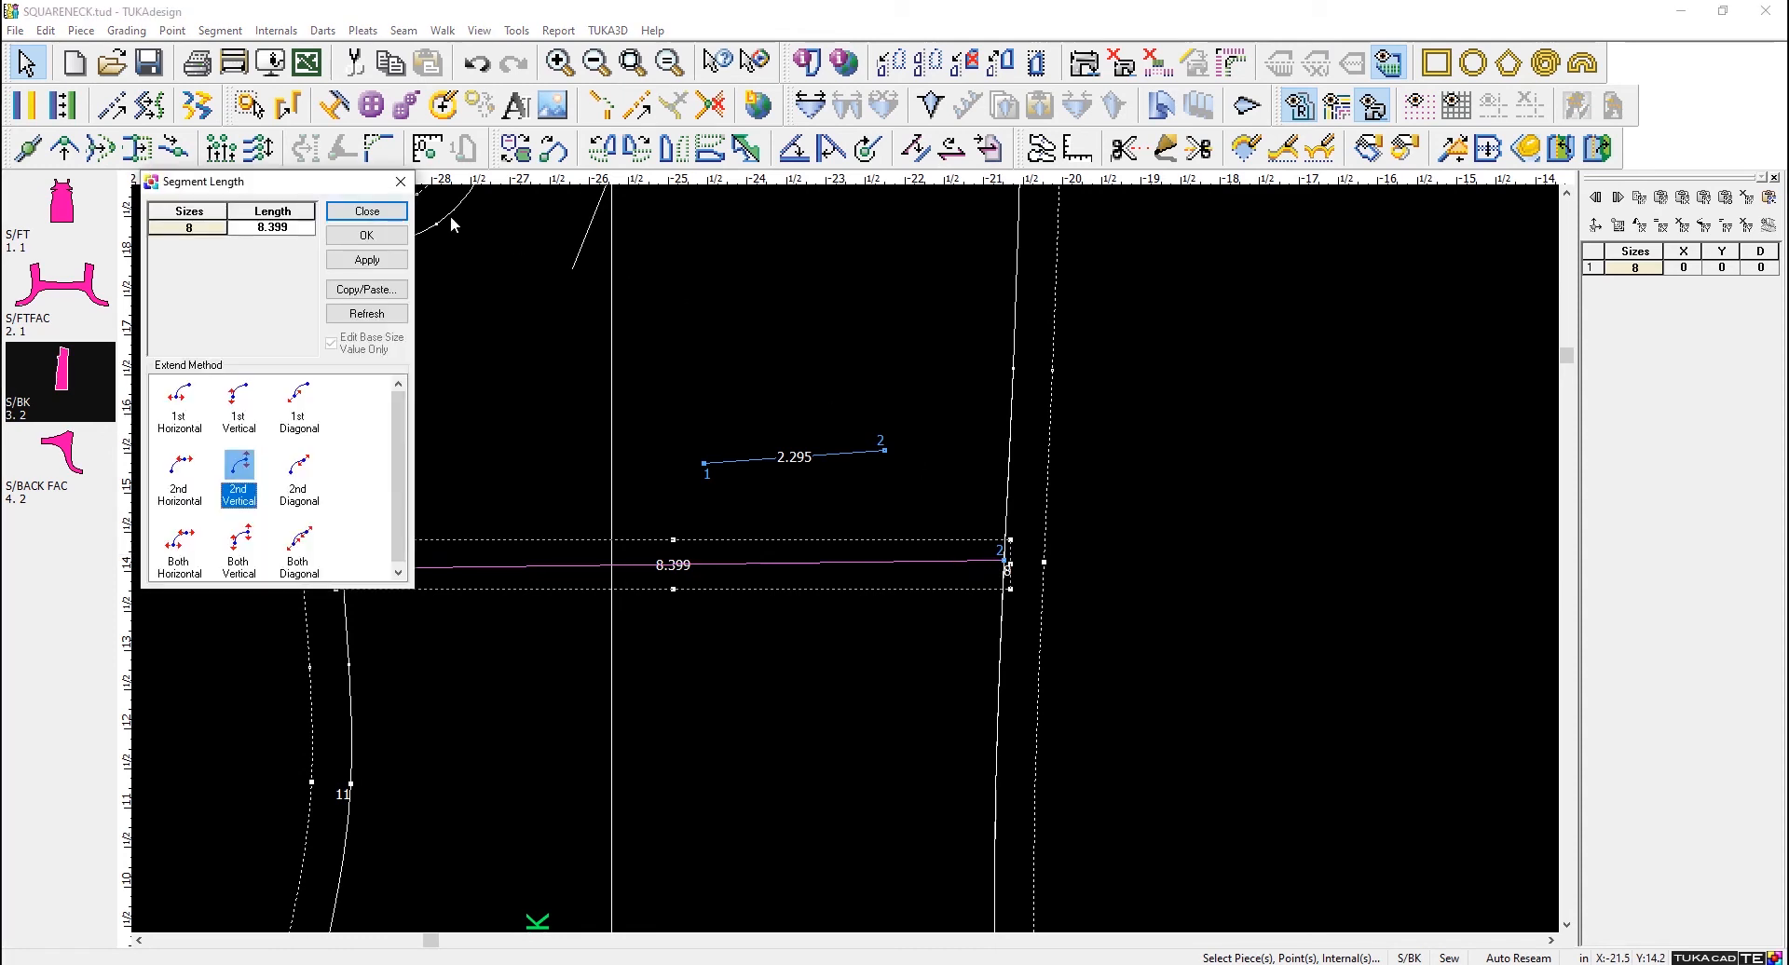
click(304, 228)
text(8)
drag(278, 182, 1336, 312)
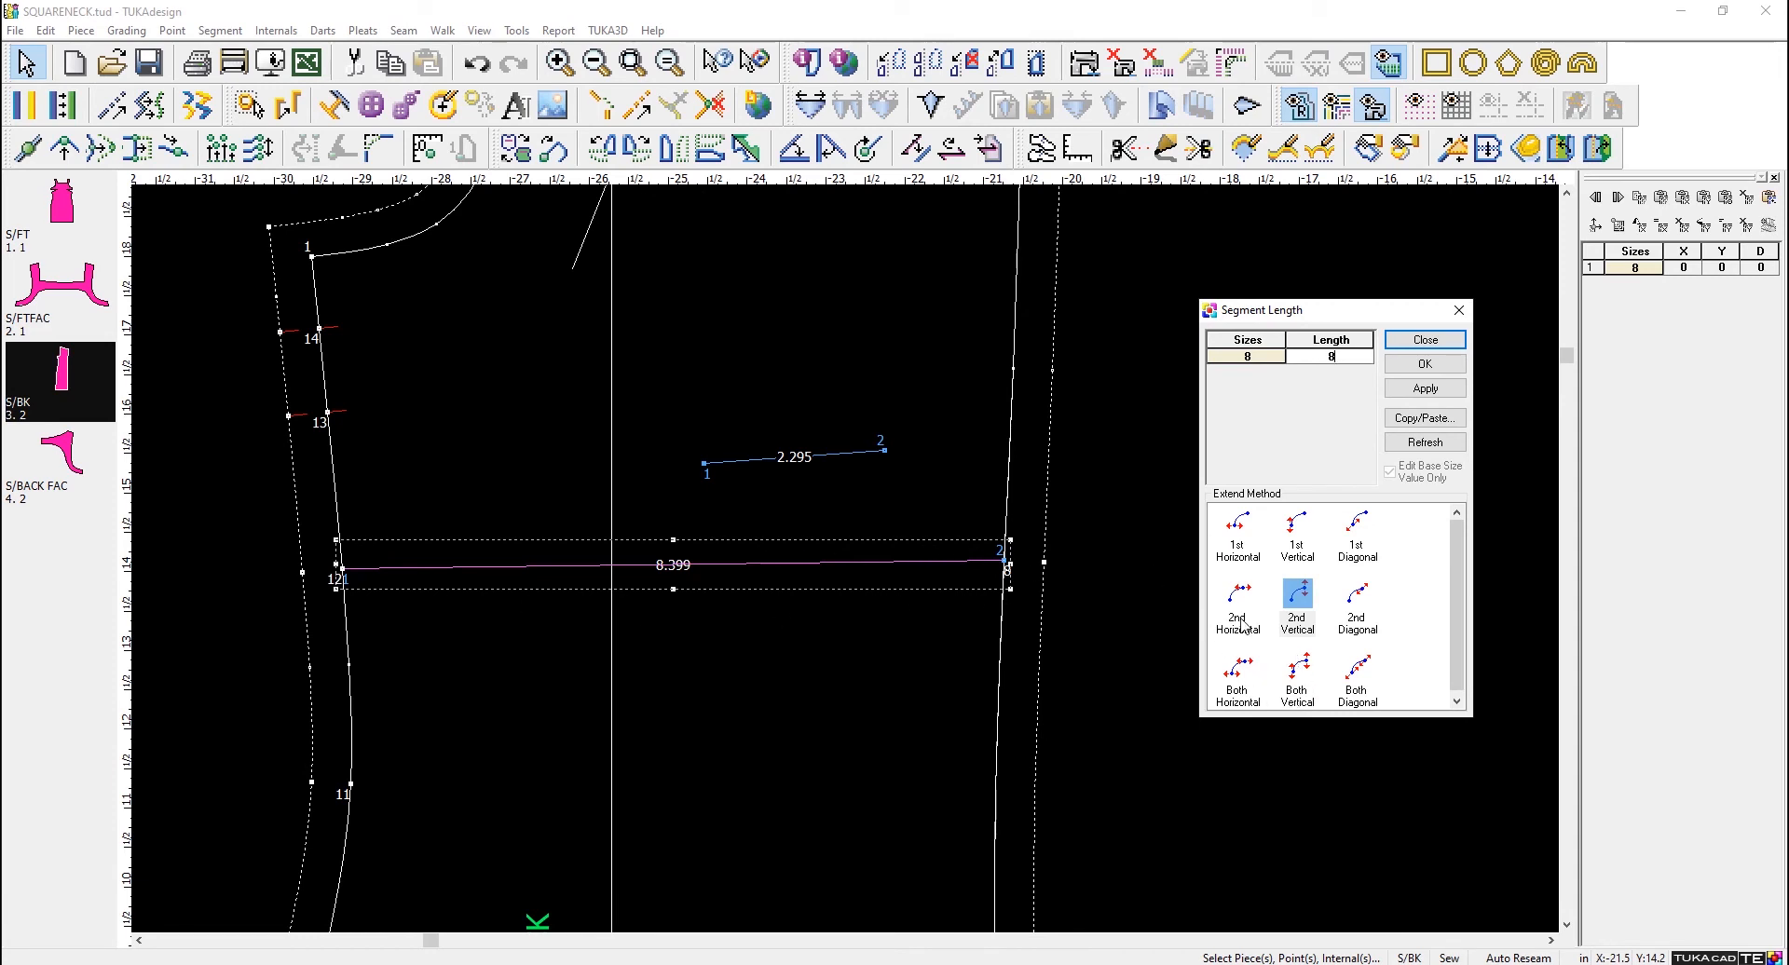
click(1237, 673)
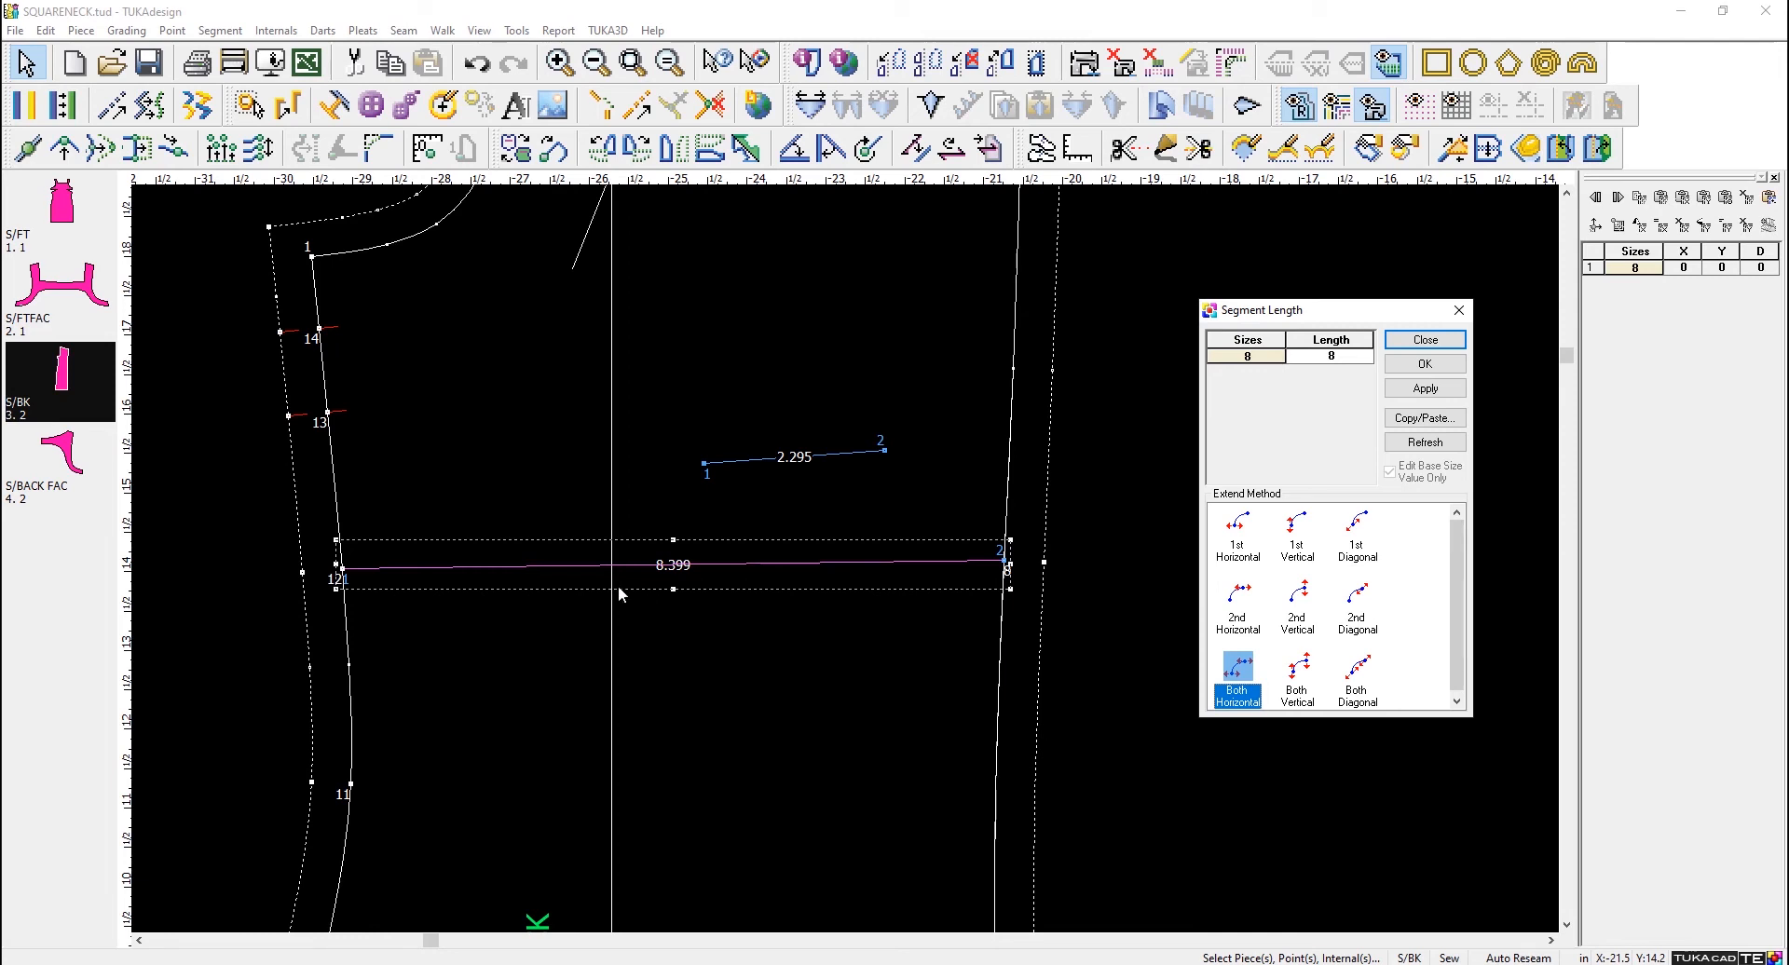
click(1360, 687)
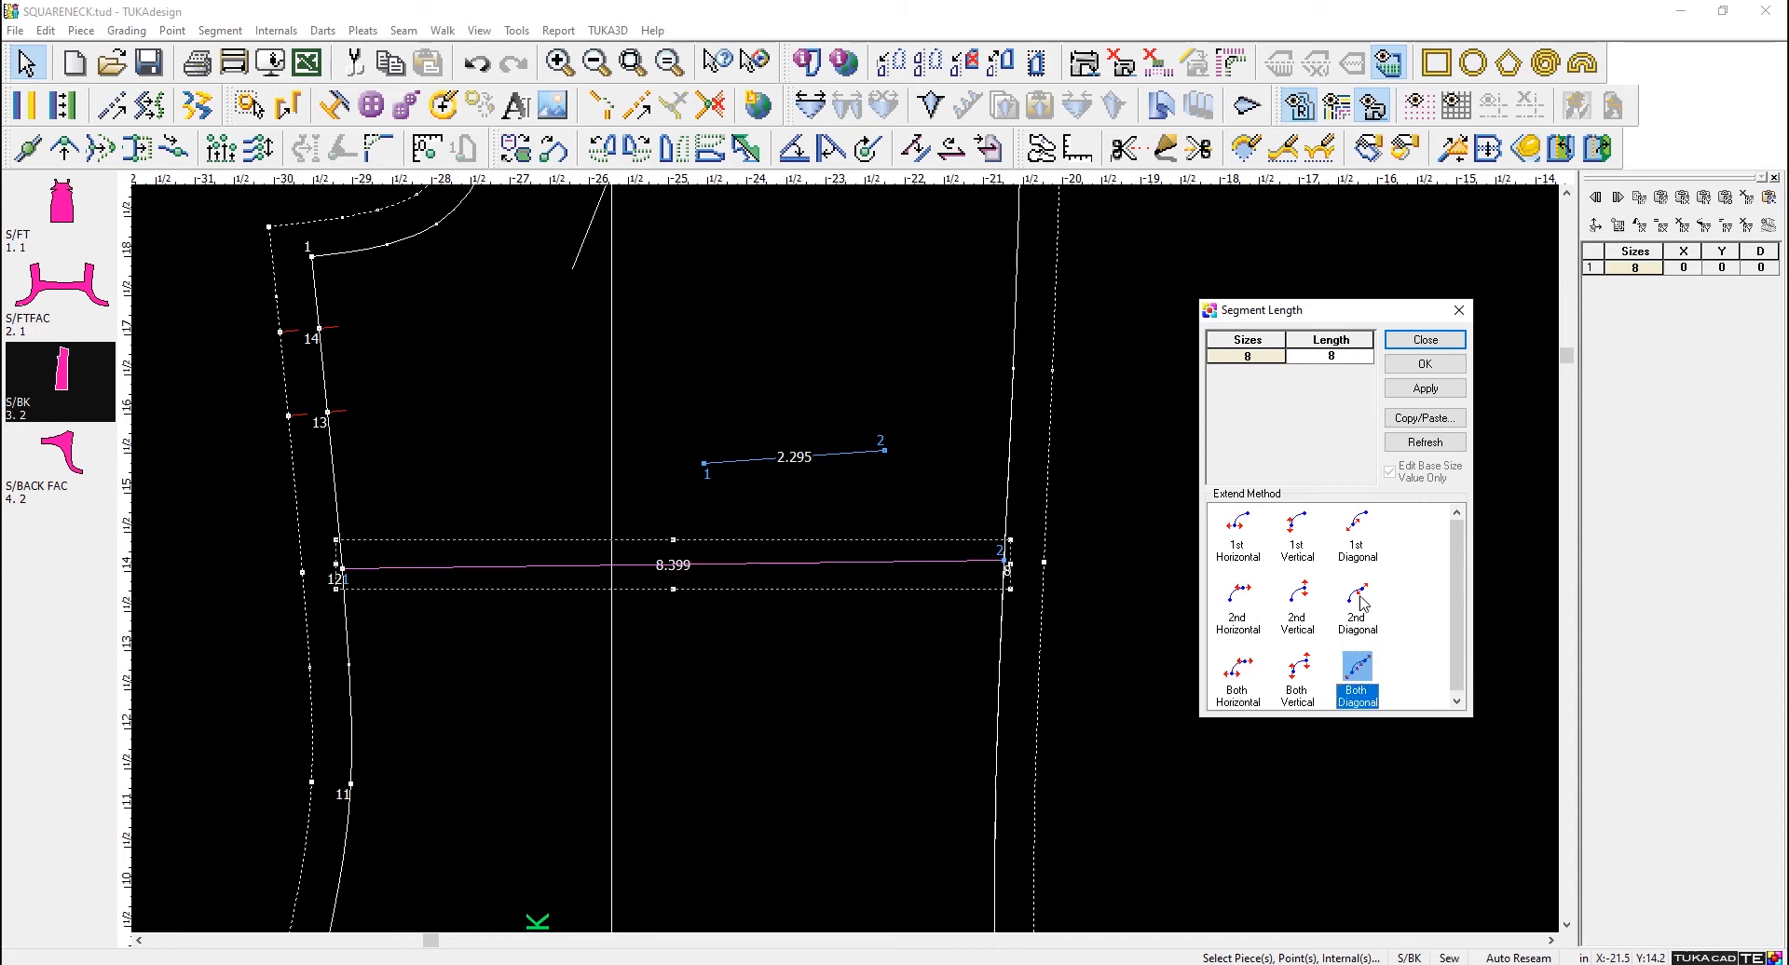
click(1368, 549)
click(1367, 692)
click(1257, 678)
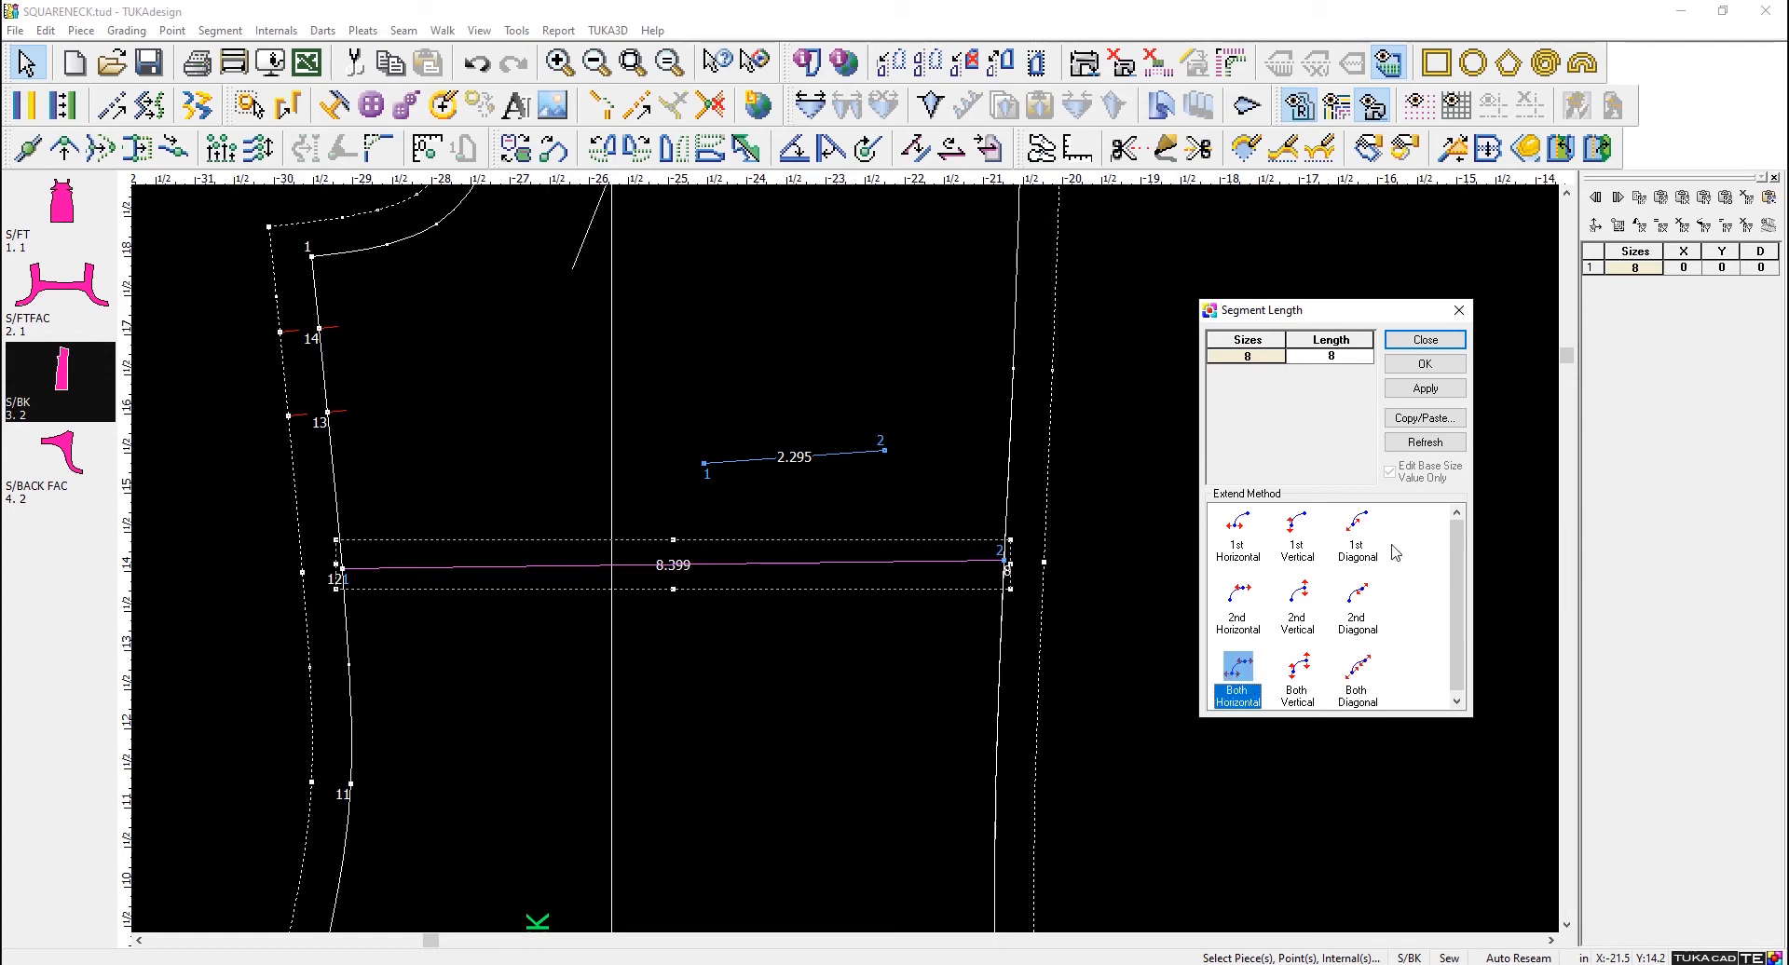
click(1425, 388)
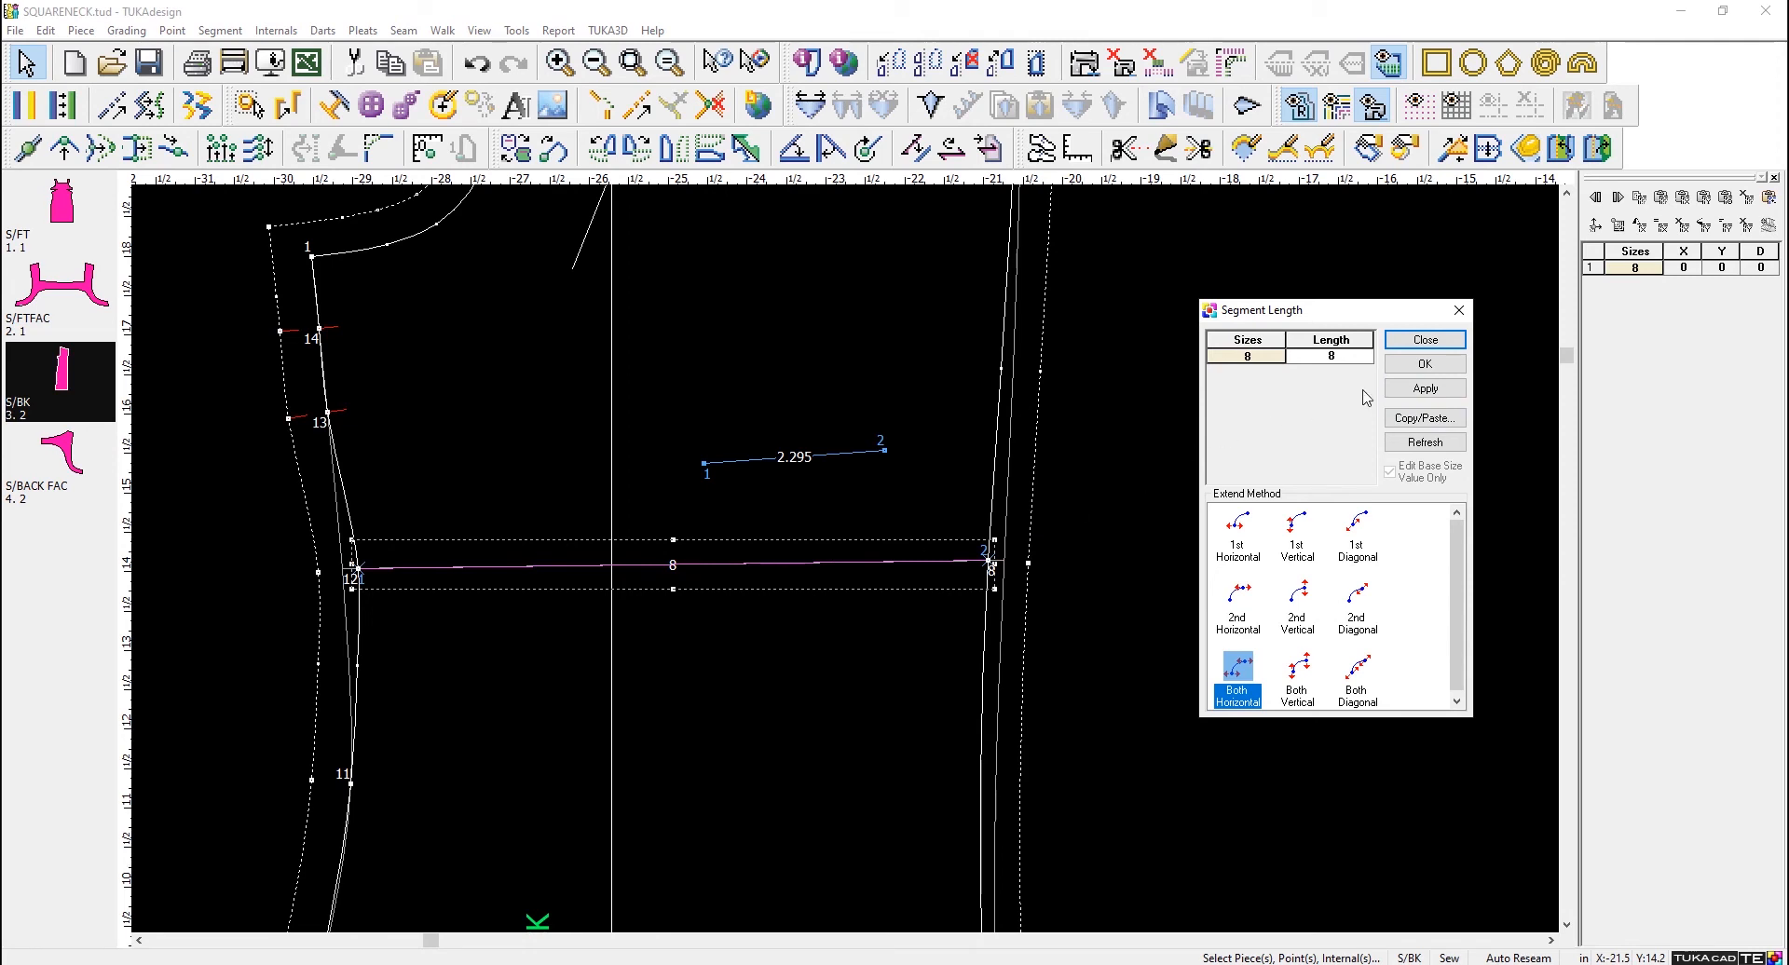
click(1452, 345)
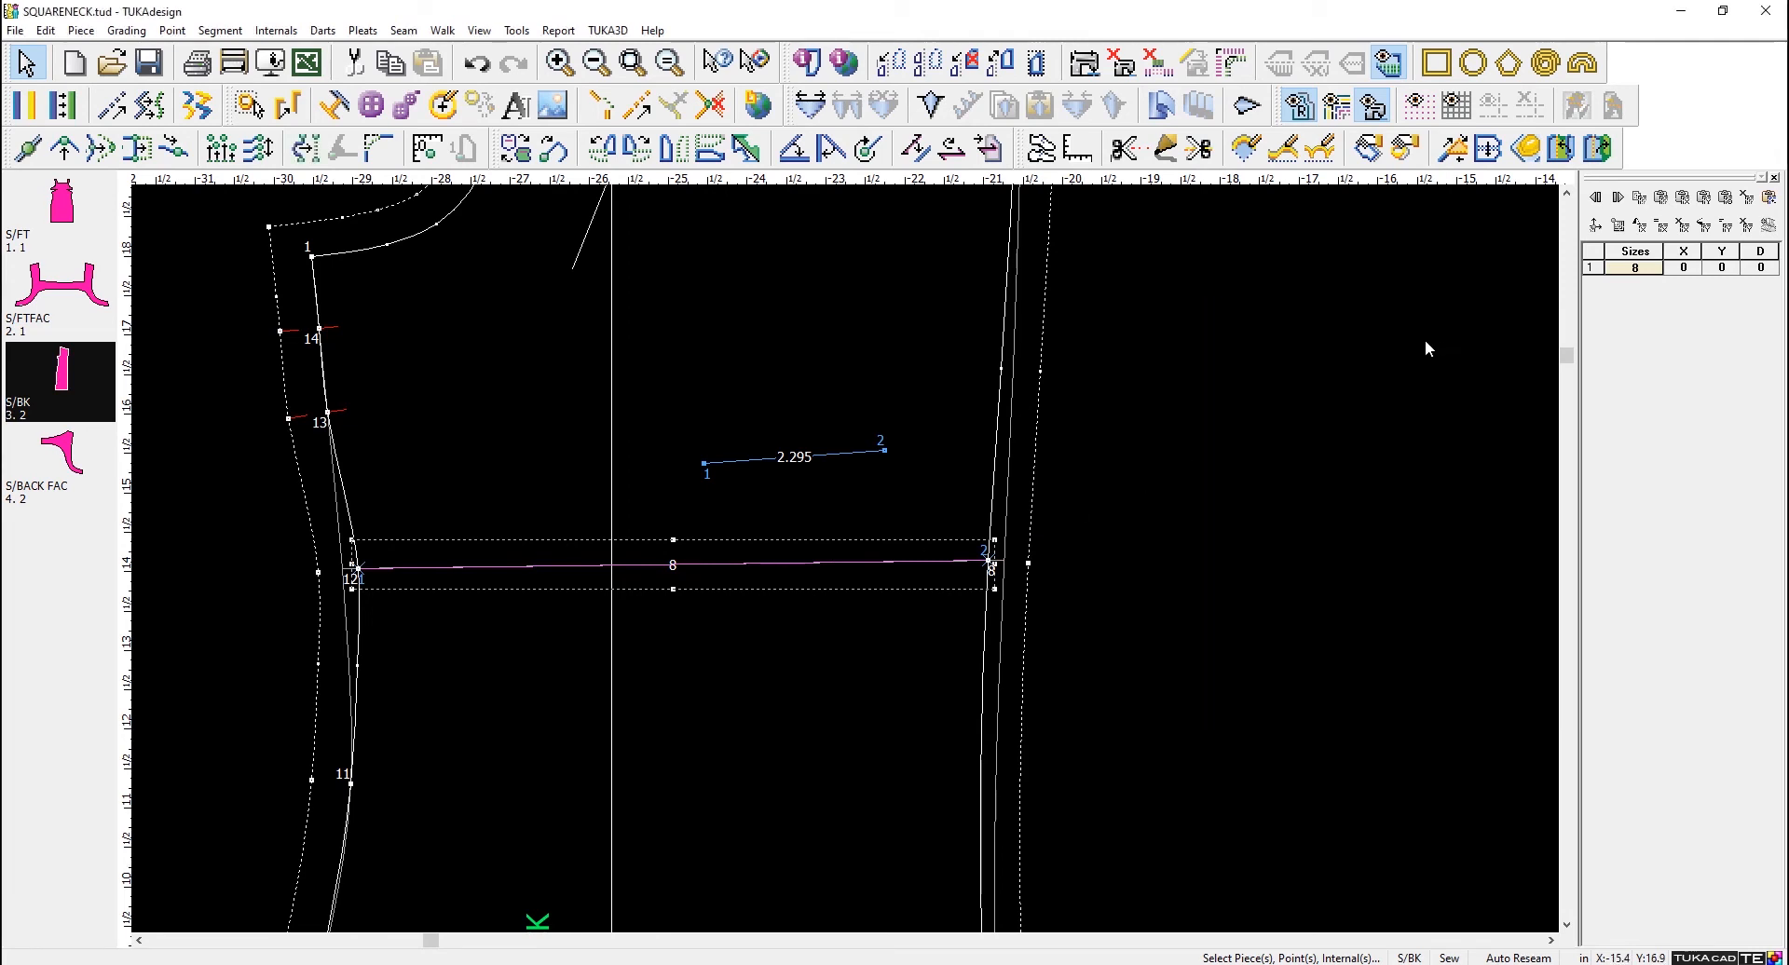
click(1121, 398)
scroll(842, 567, down, 3)
scroll(842, 565, down, 5)
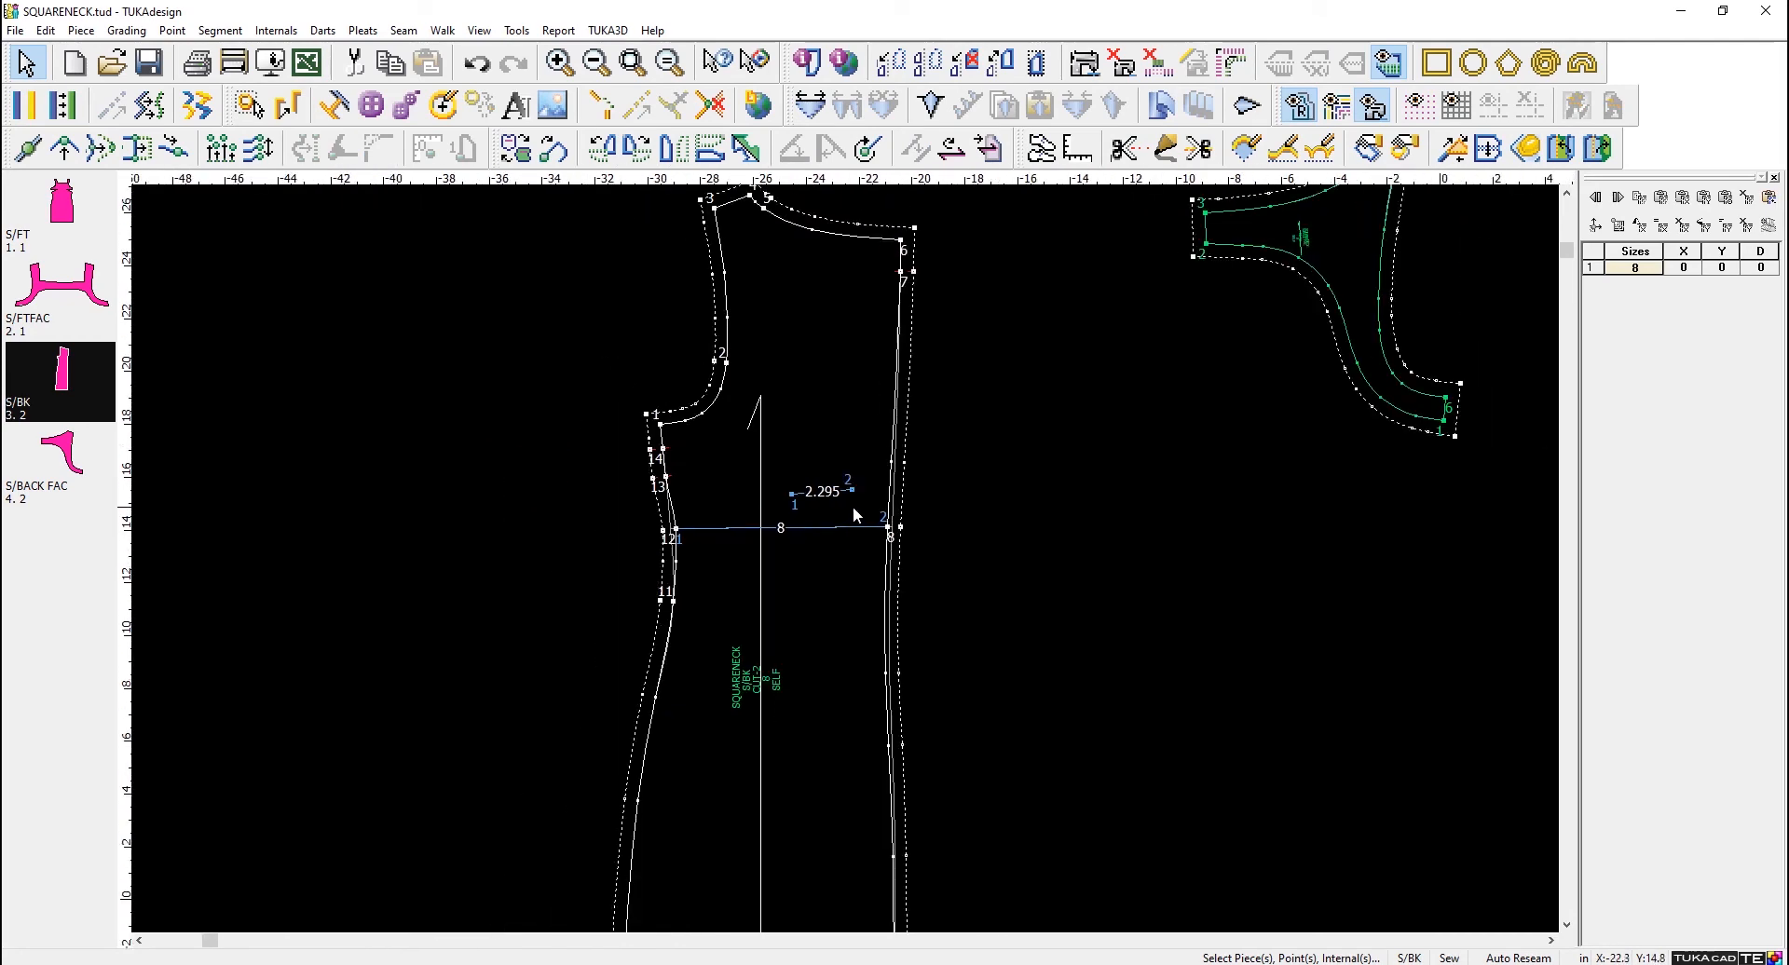
scroll(846, 559, up, 3)
scroll(846, 558, down, 3)
drag(1253, 755, 435, 623)
drag(773, 691, 745, 680)
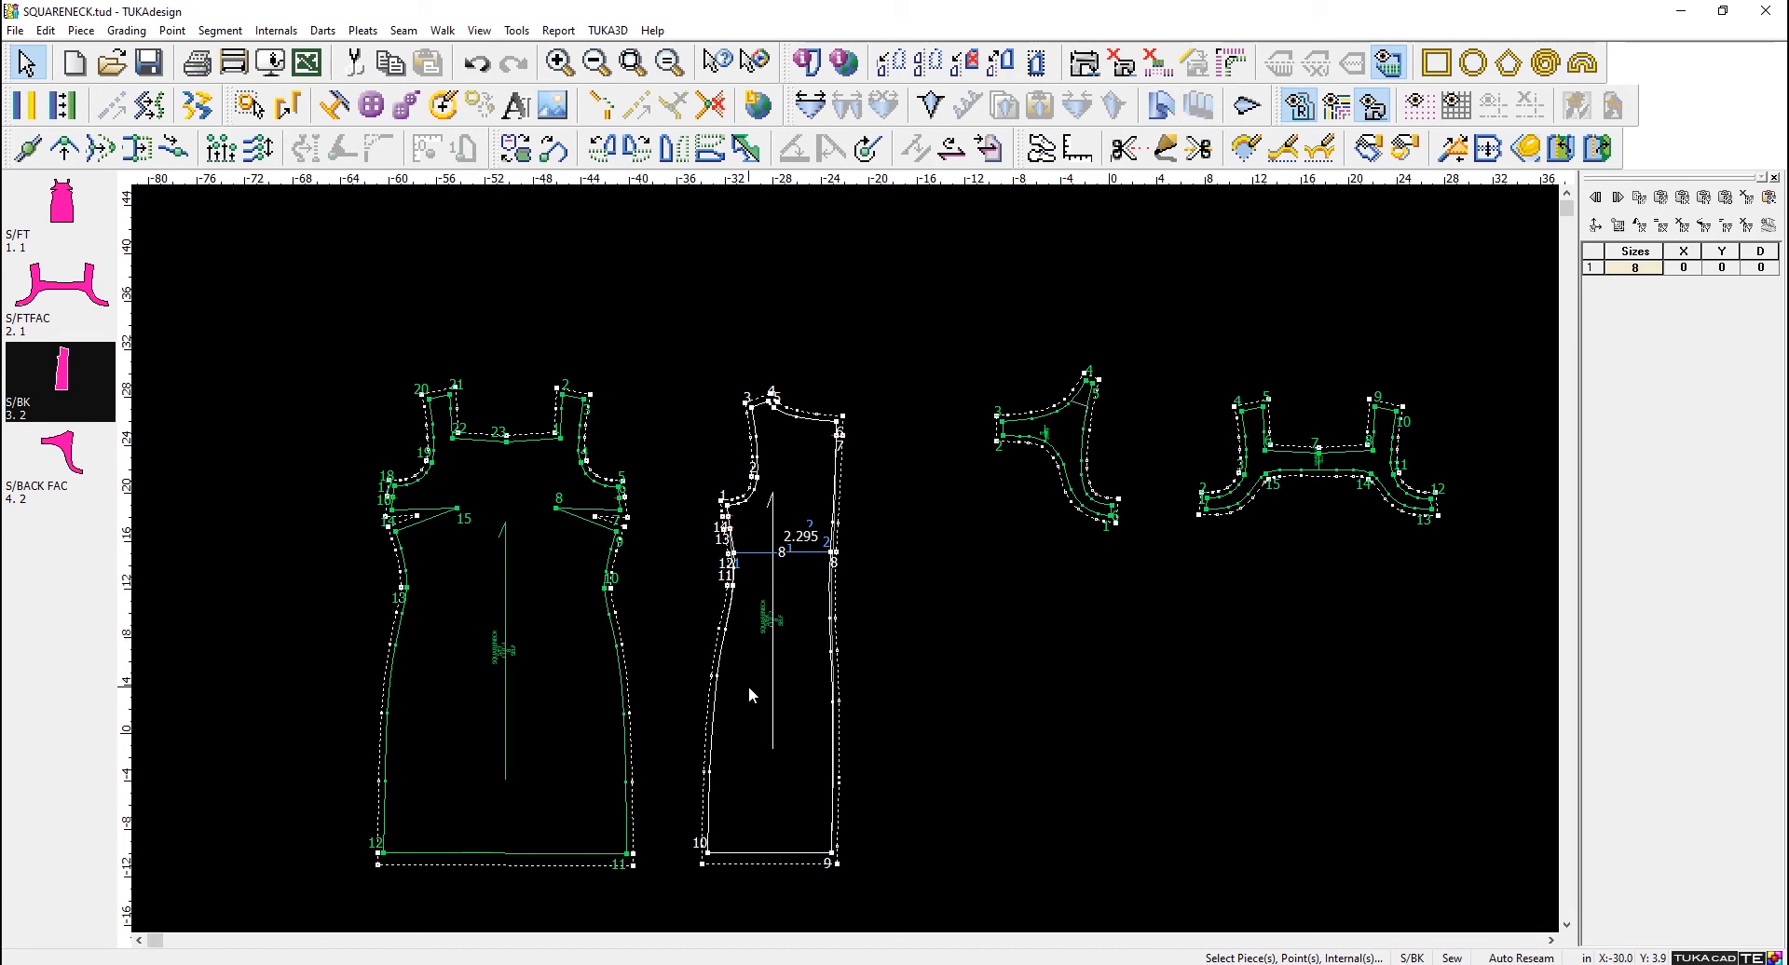
scroll(1042, 483, down, 1)
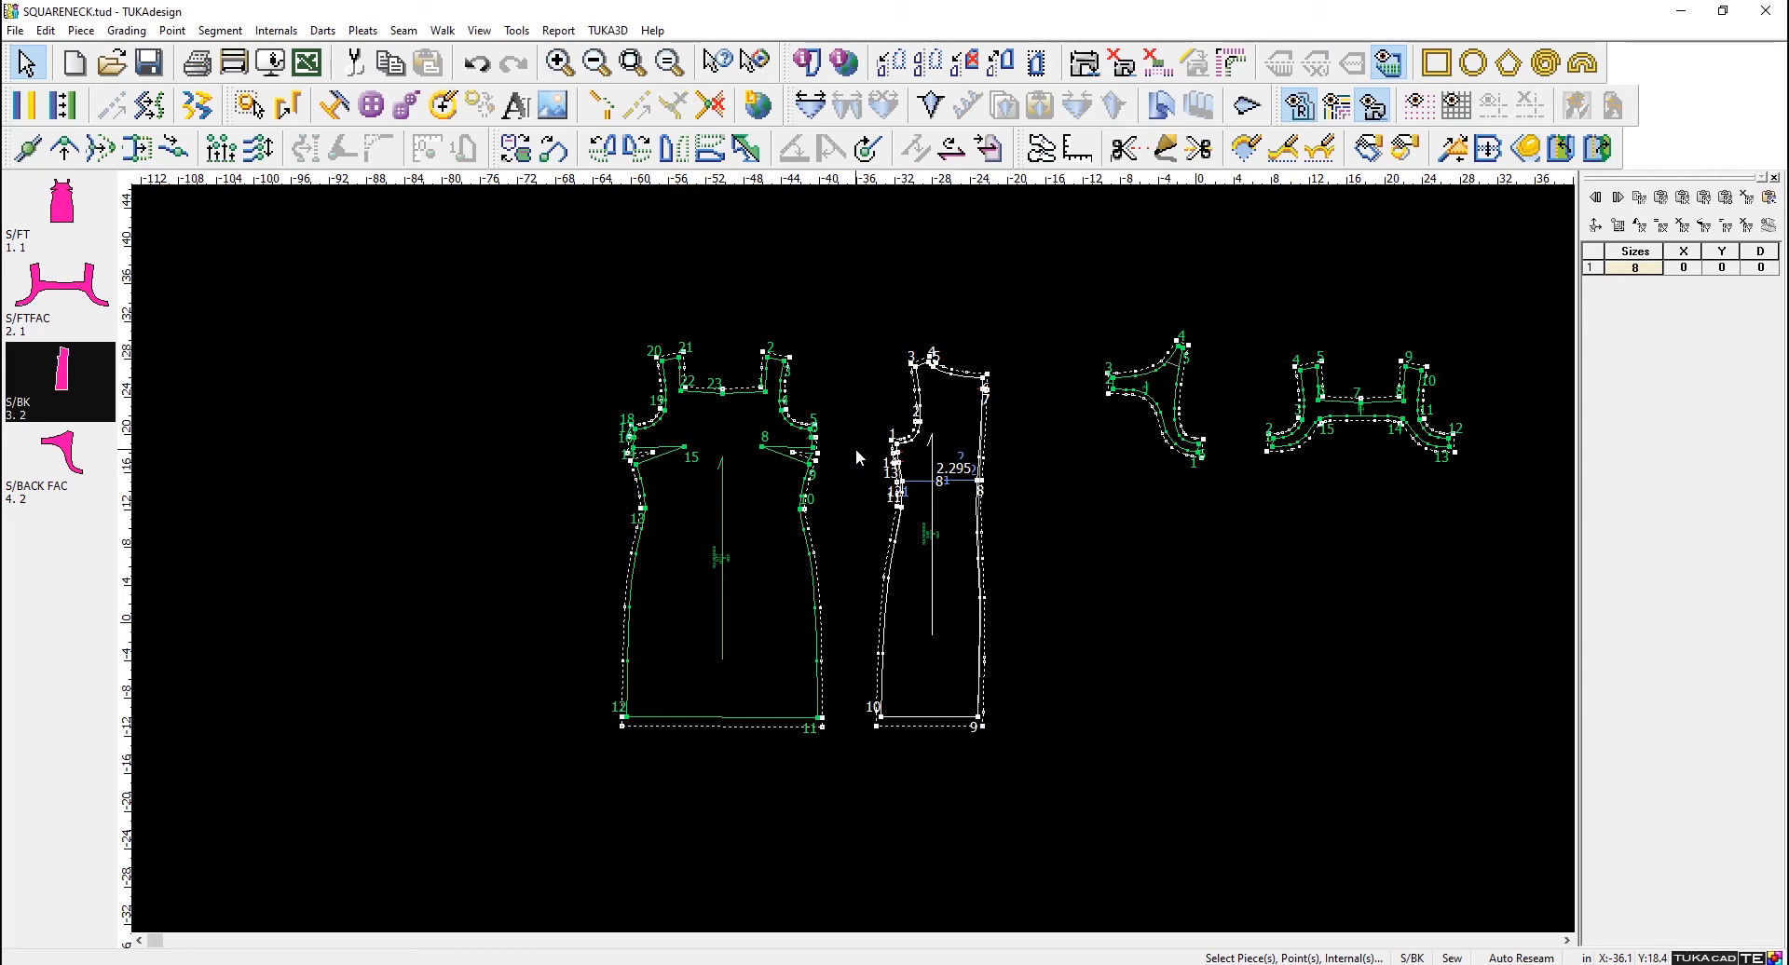
- Apply a Global Seam of 3/8 in to all pieces on the work area
click(415, 32)
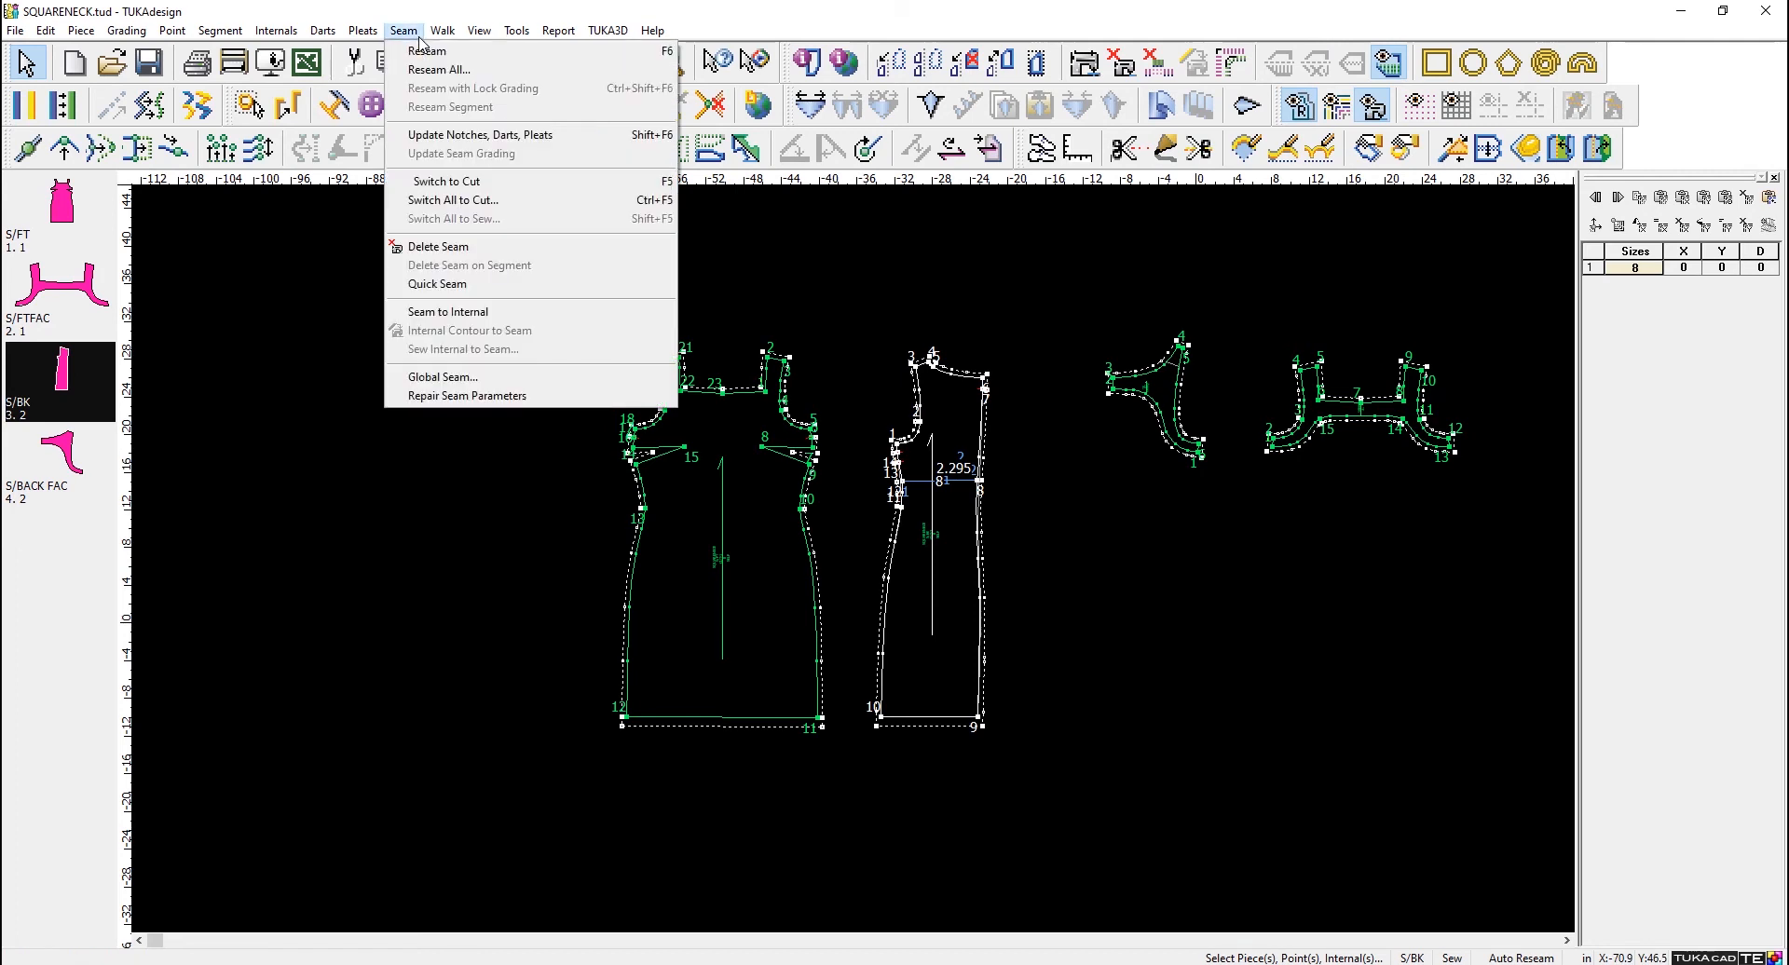
click(485, 384)
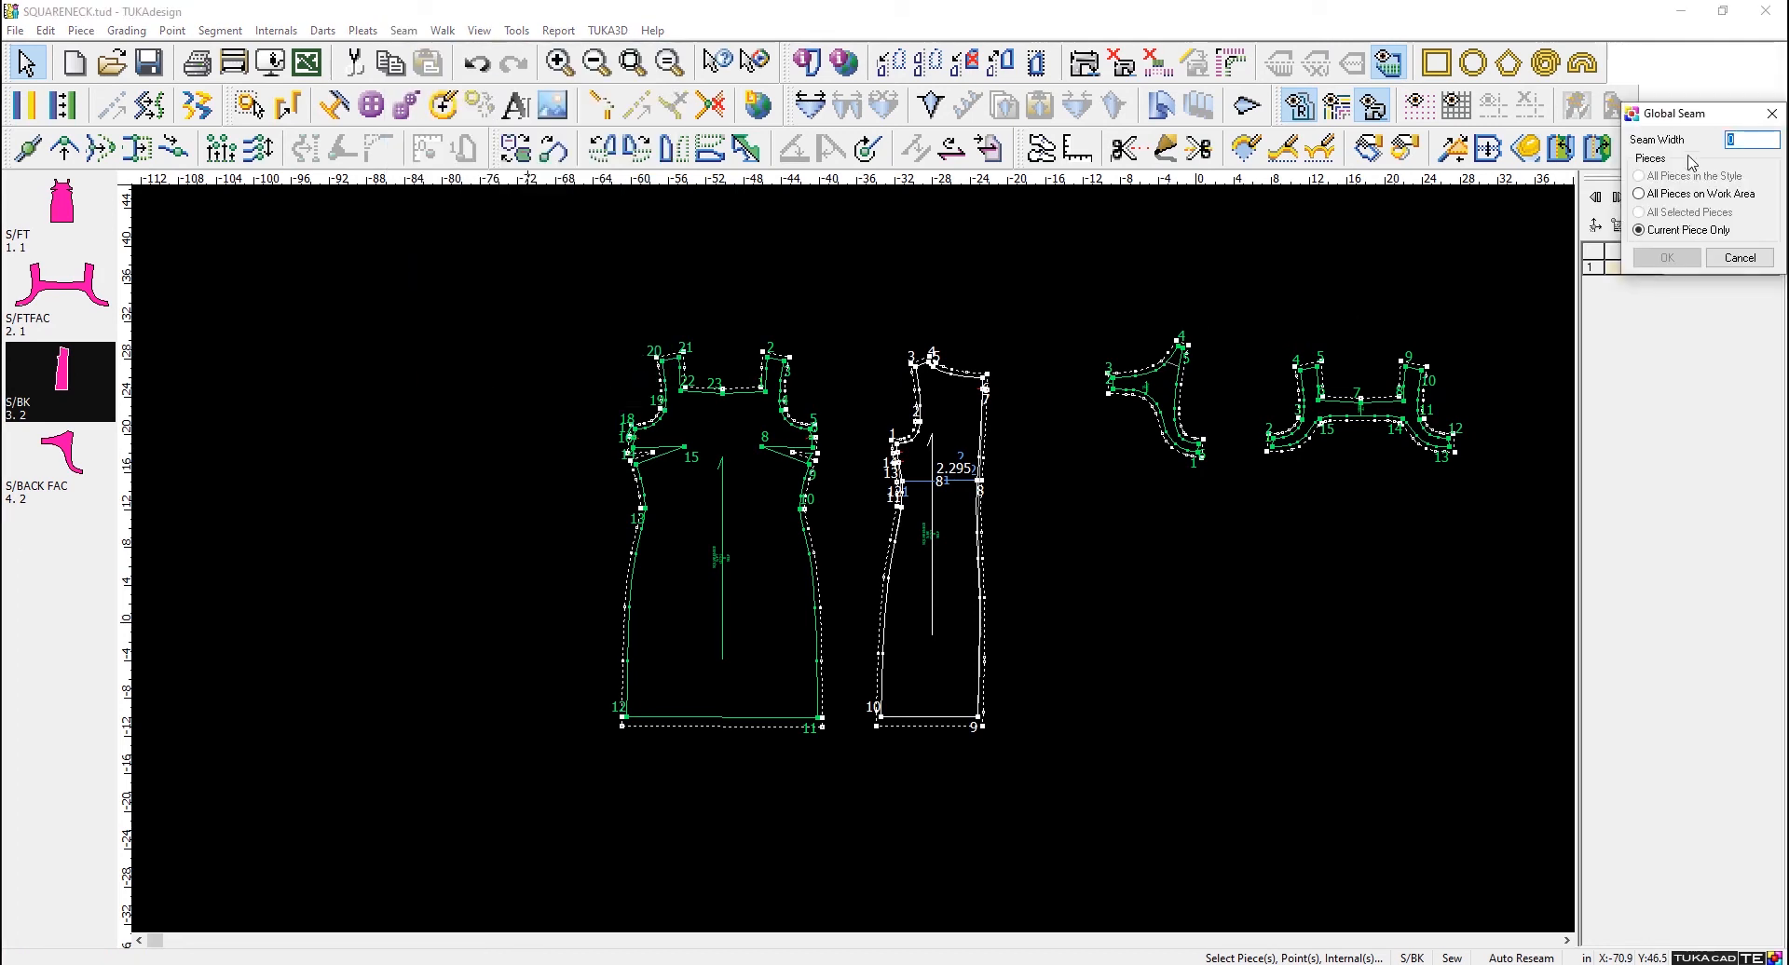
drag(1688, 113, 389, 235)
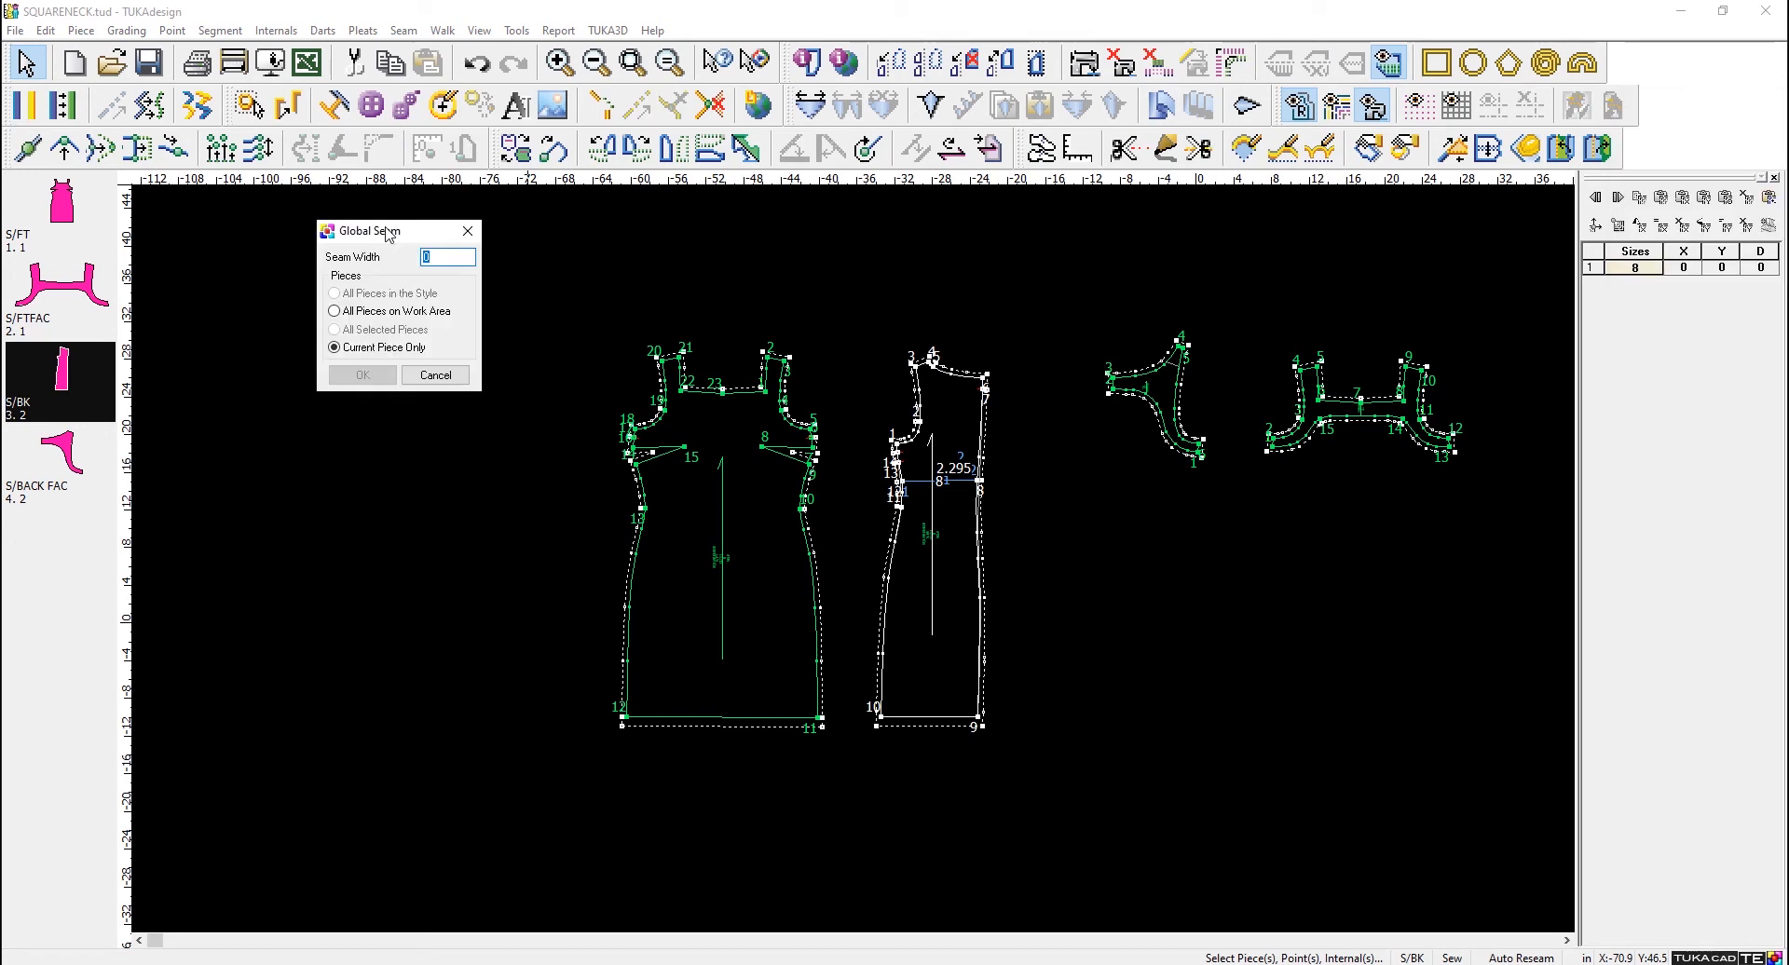
click(353, 308)
double_click(416, 258)
text(.)
text(3/)
text(8)
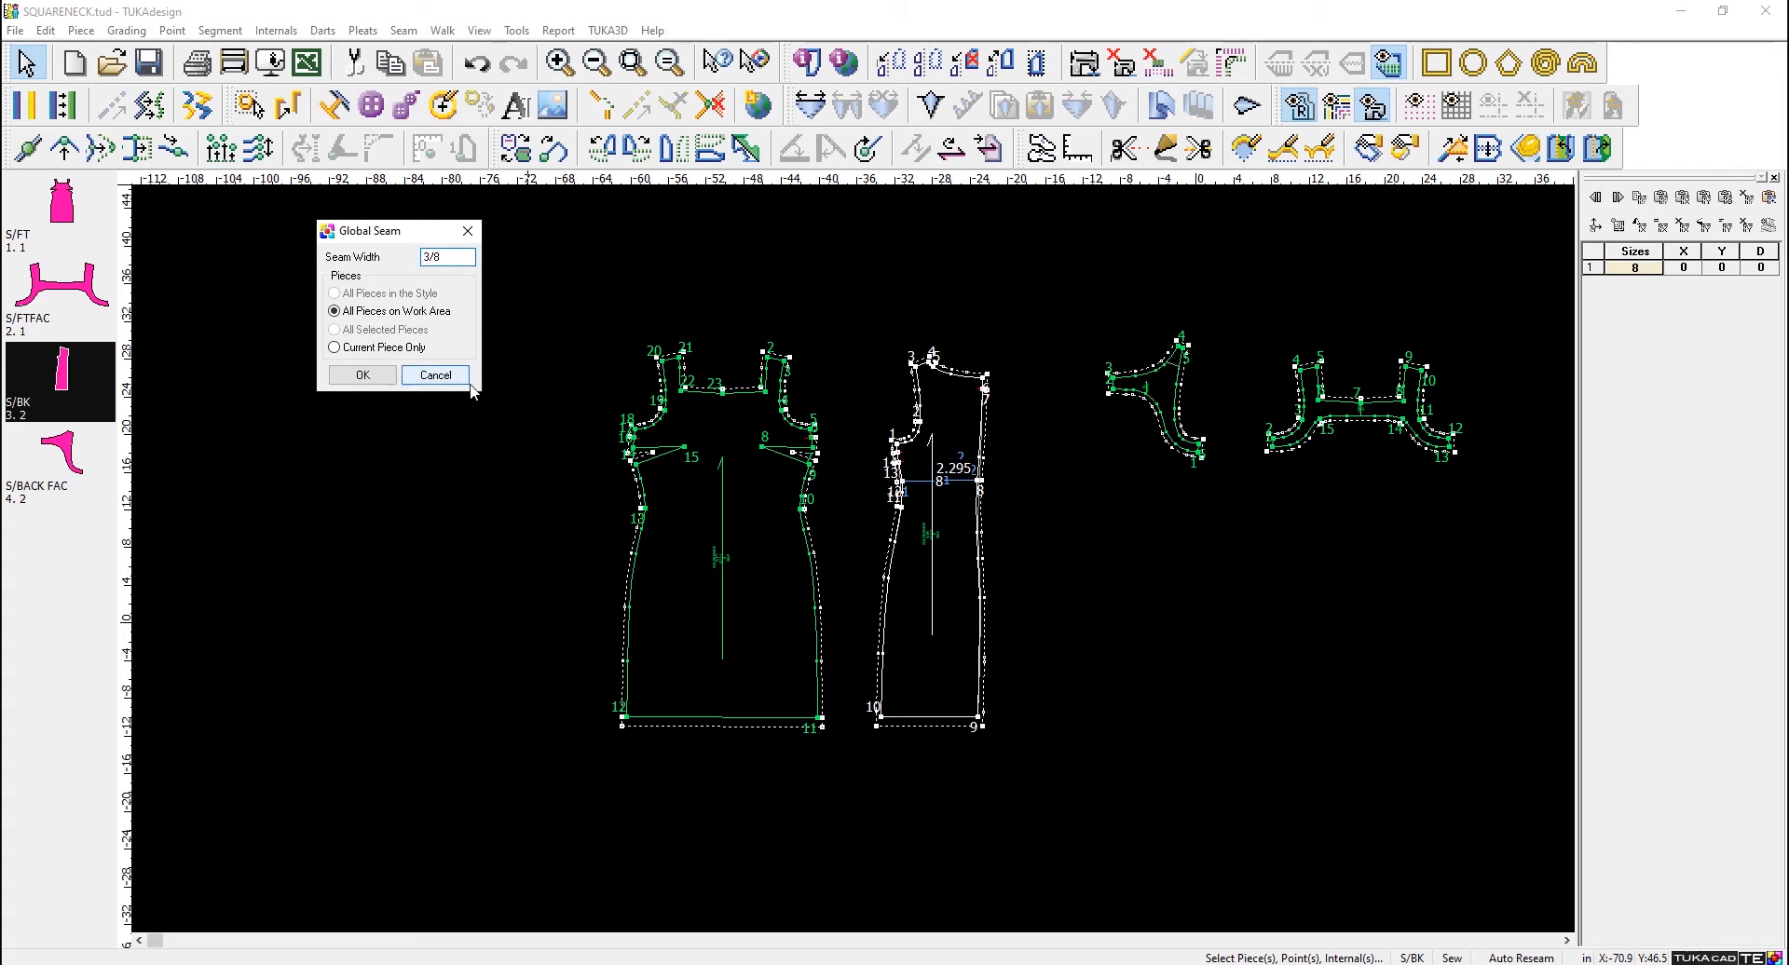
click(362, 375)
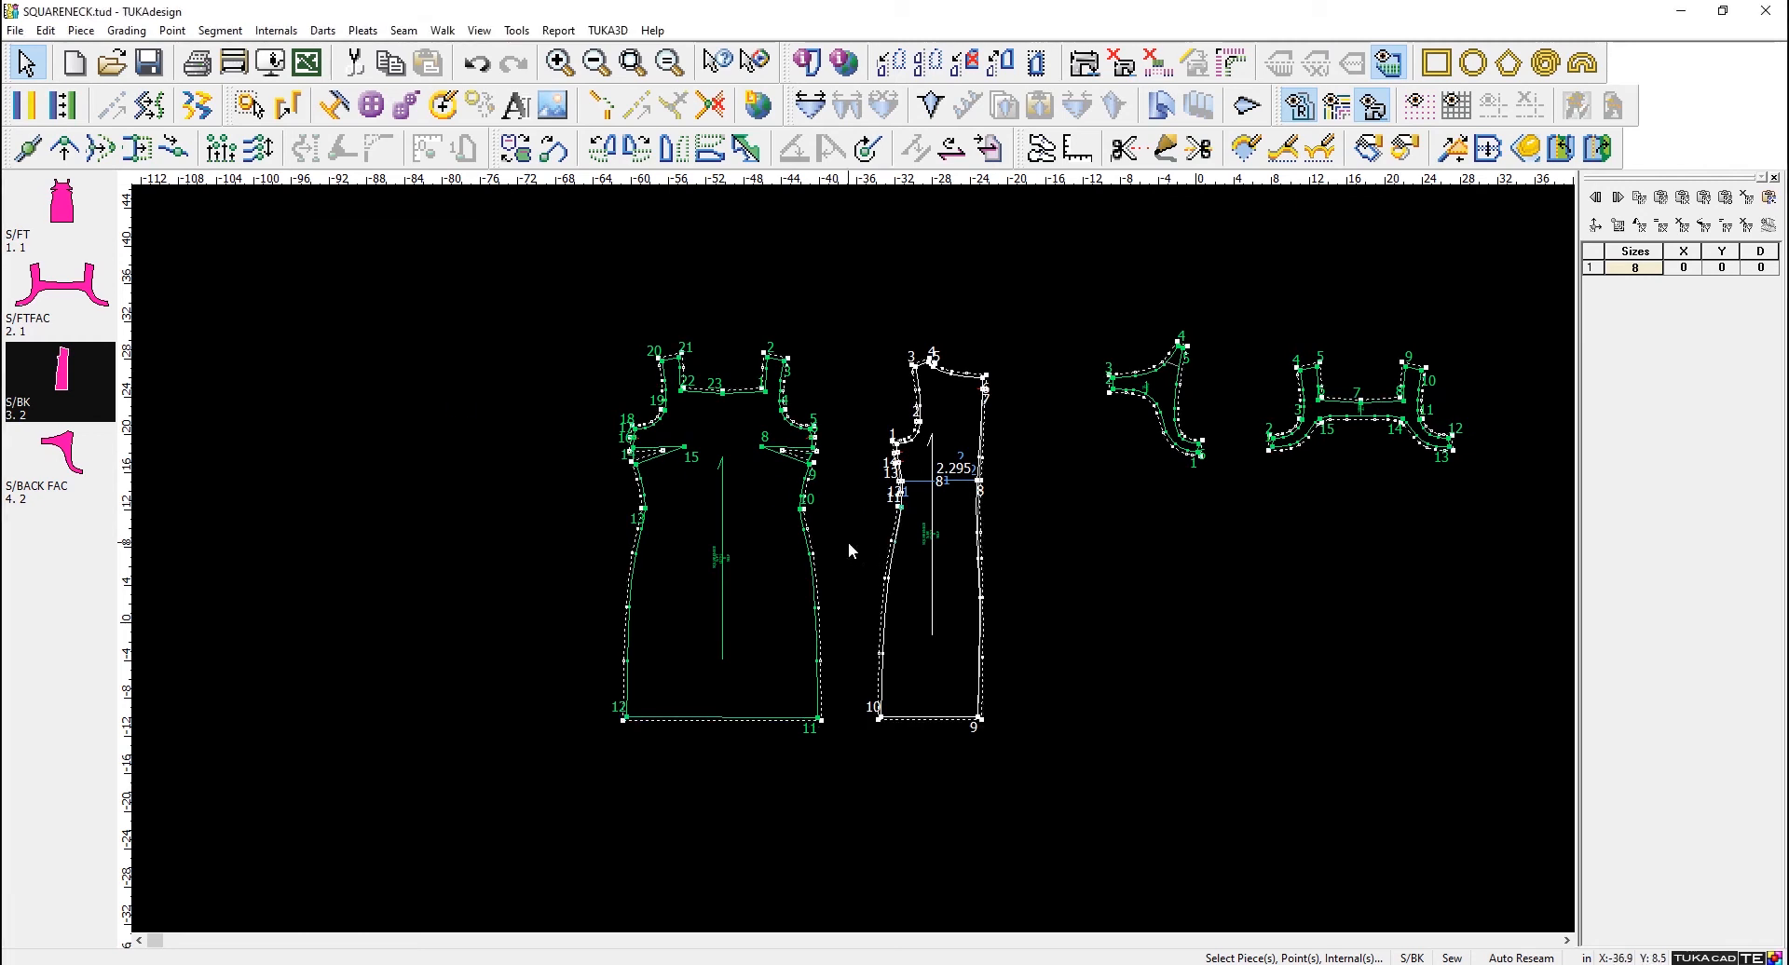
scroll(846, 558, up, 2)
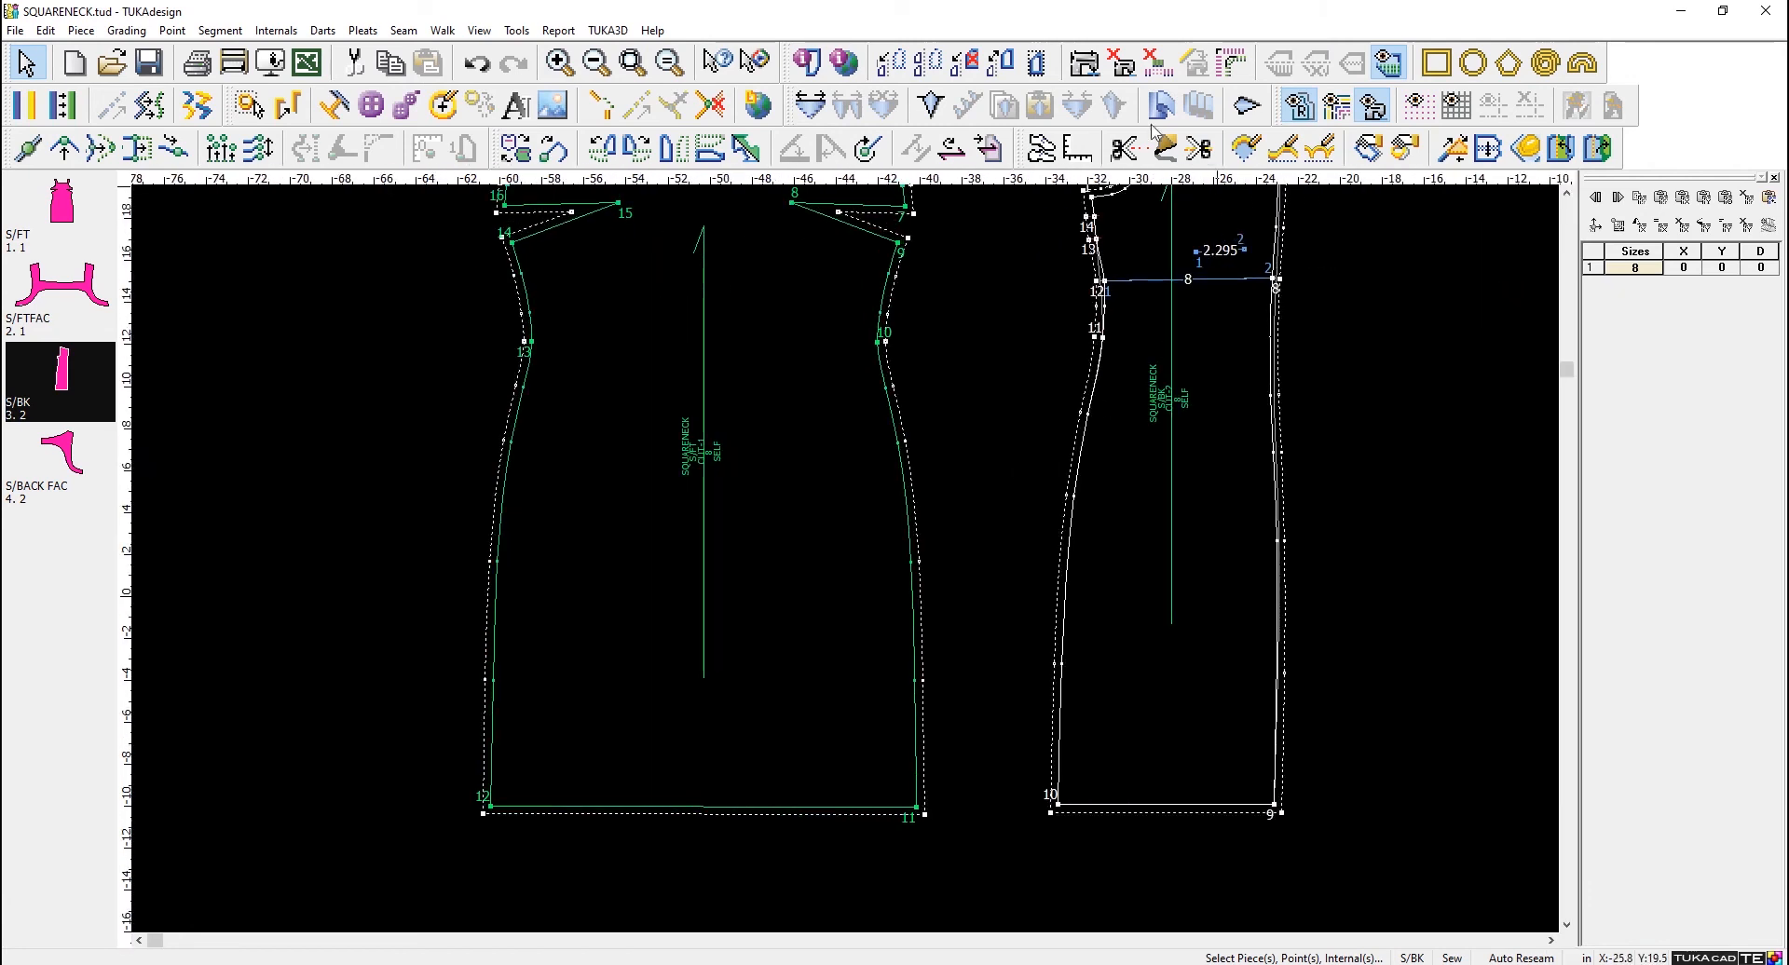
click(1085, 63)
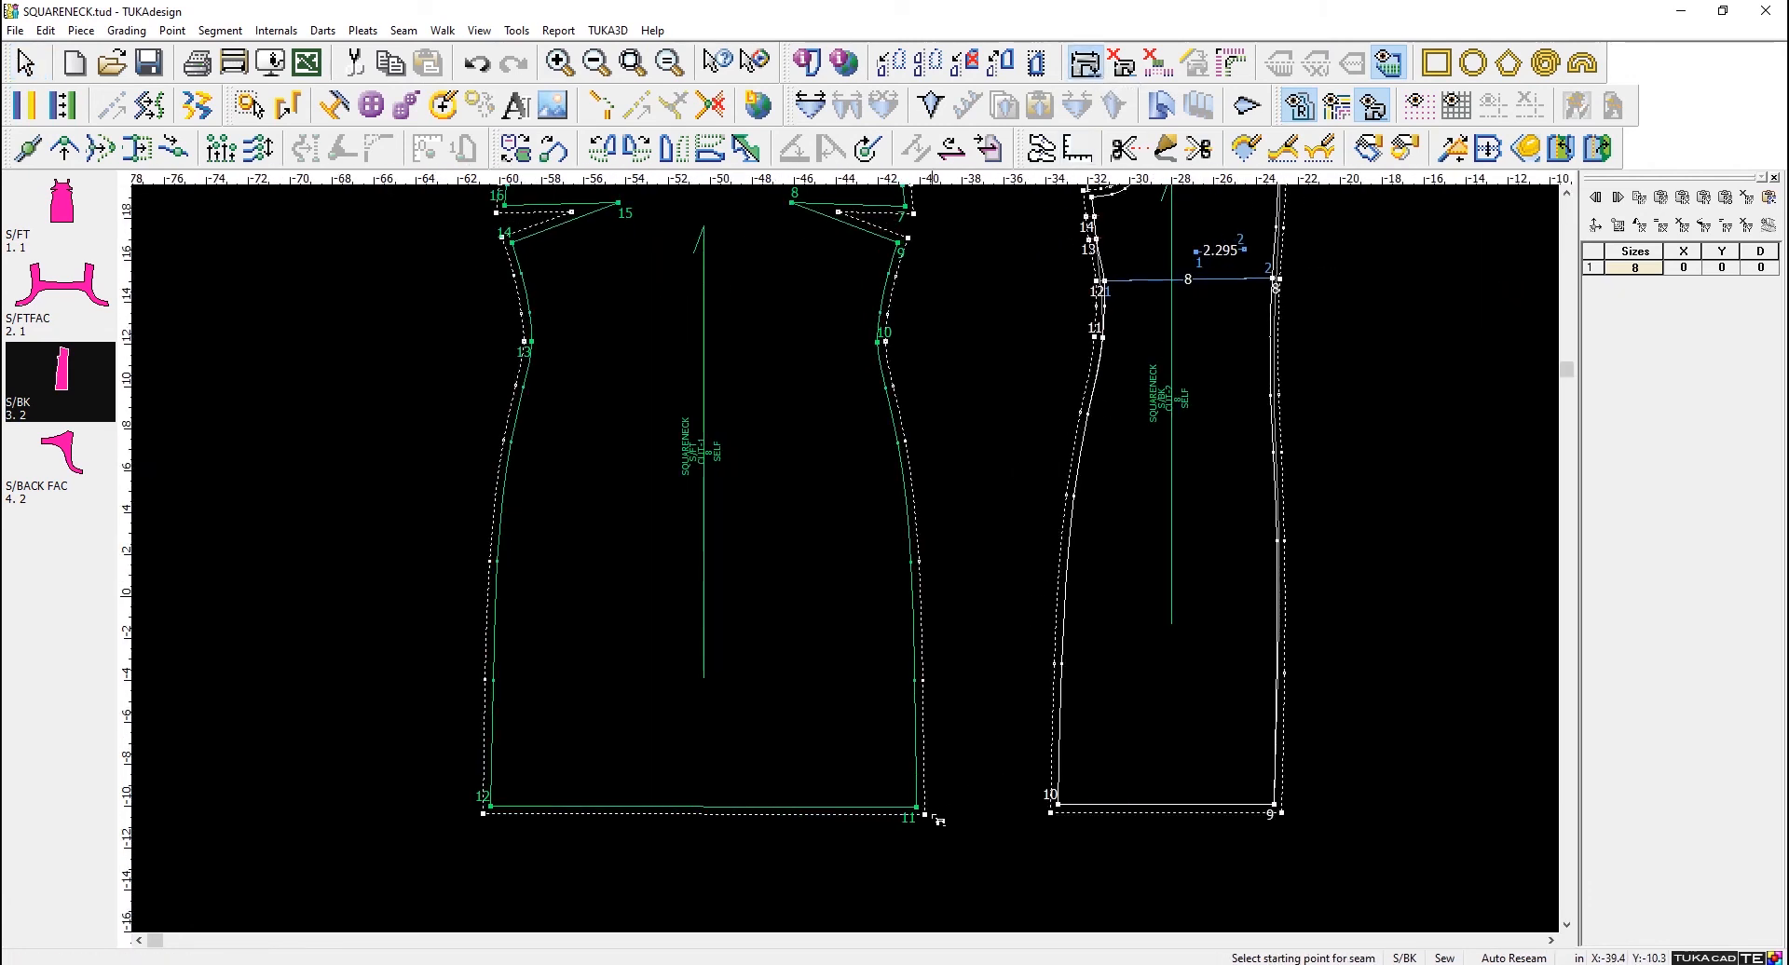
click(917, 809)
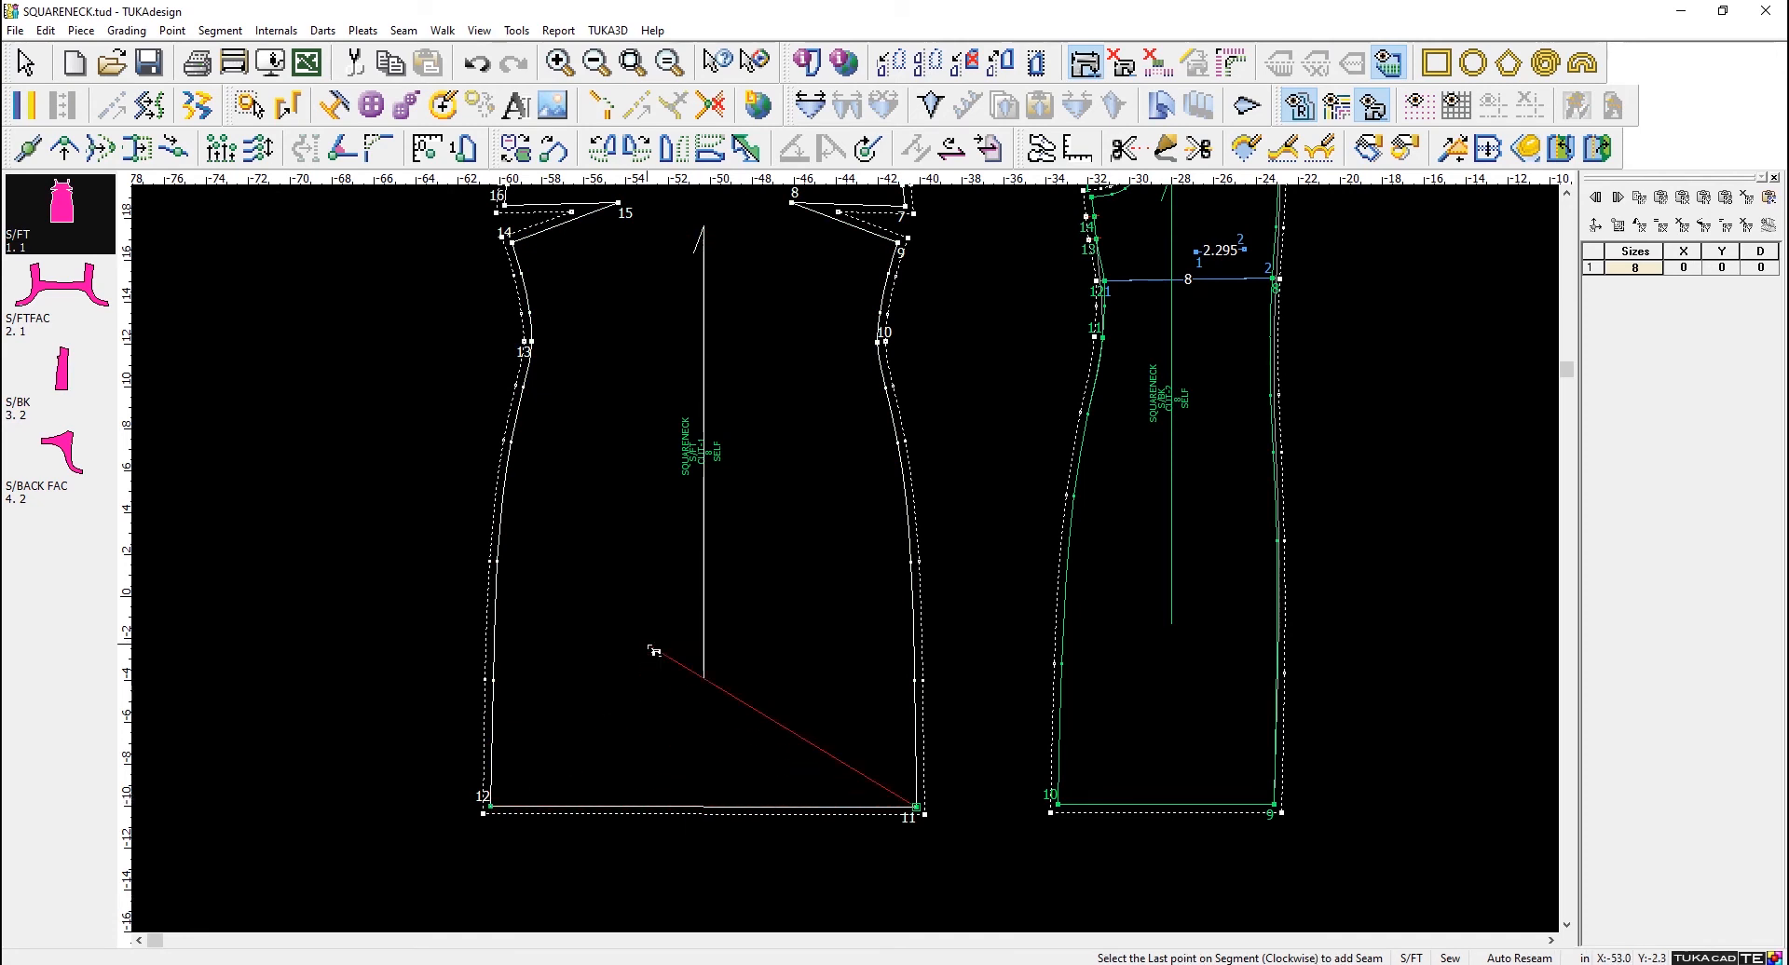
key(ctrl+z)
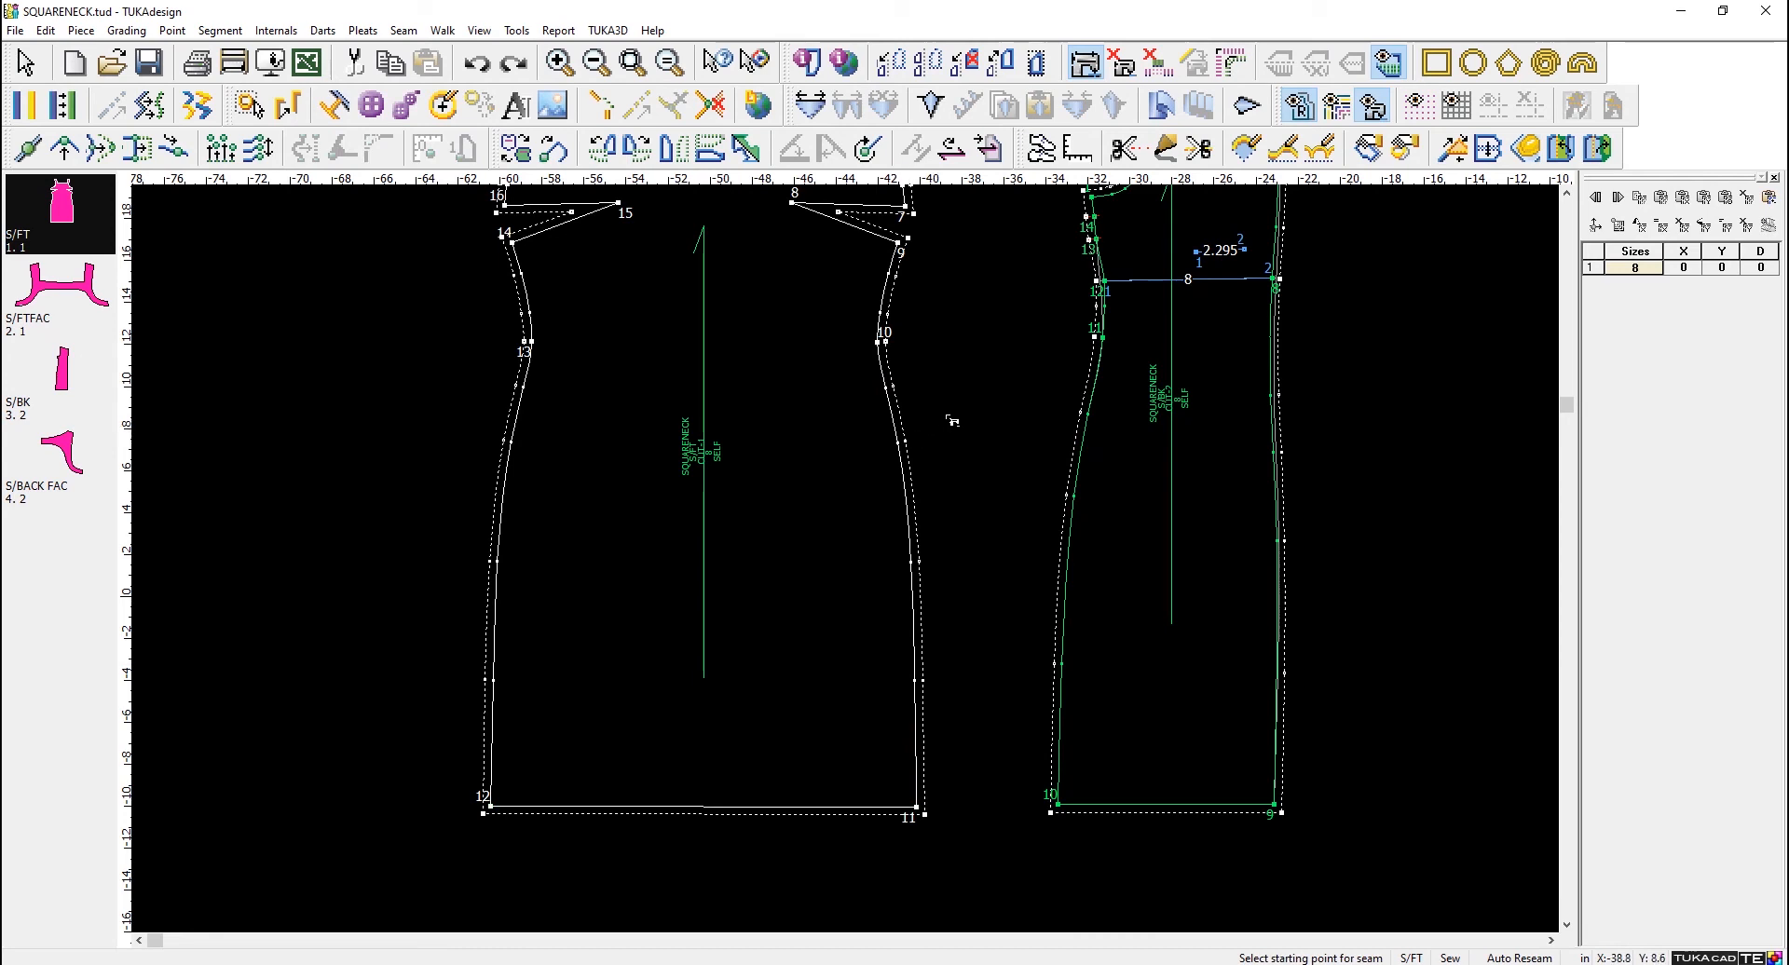
right_click(963, 382)
click(995, 405)
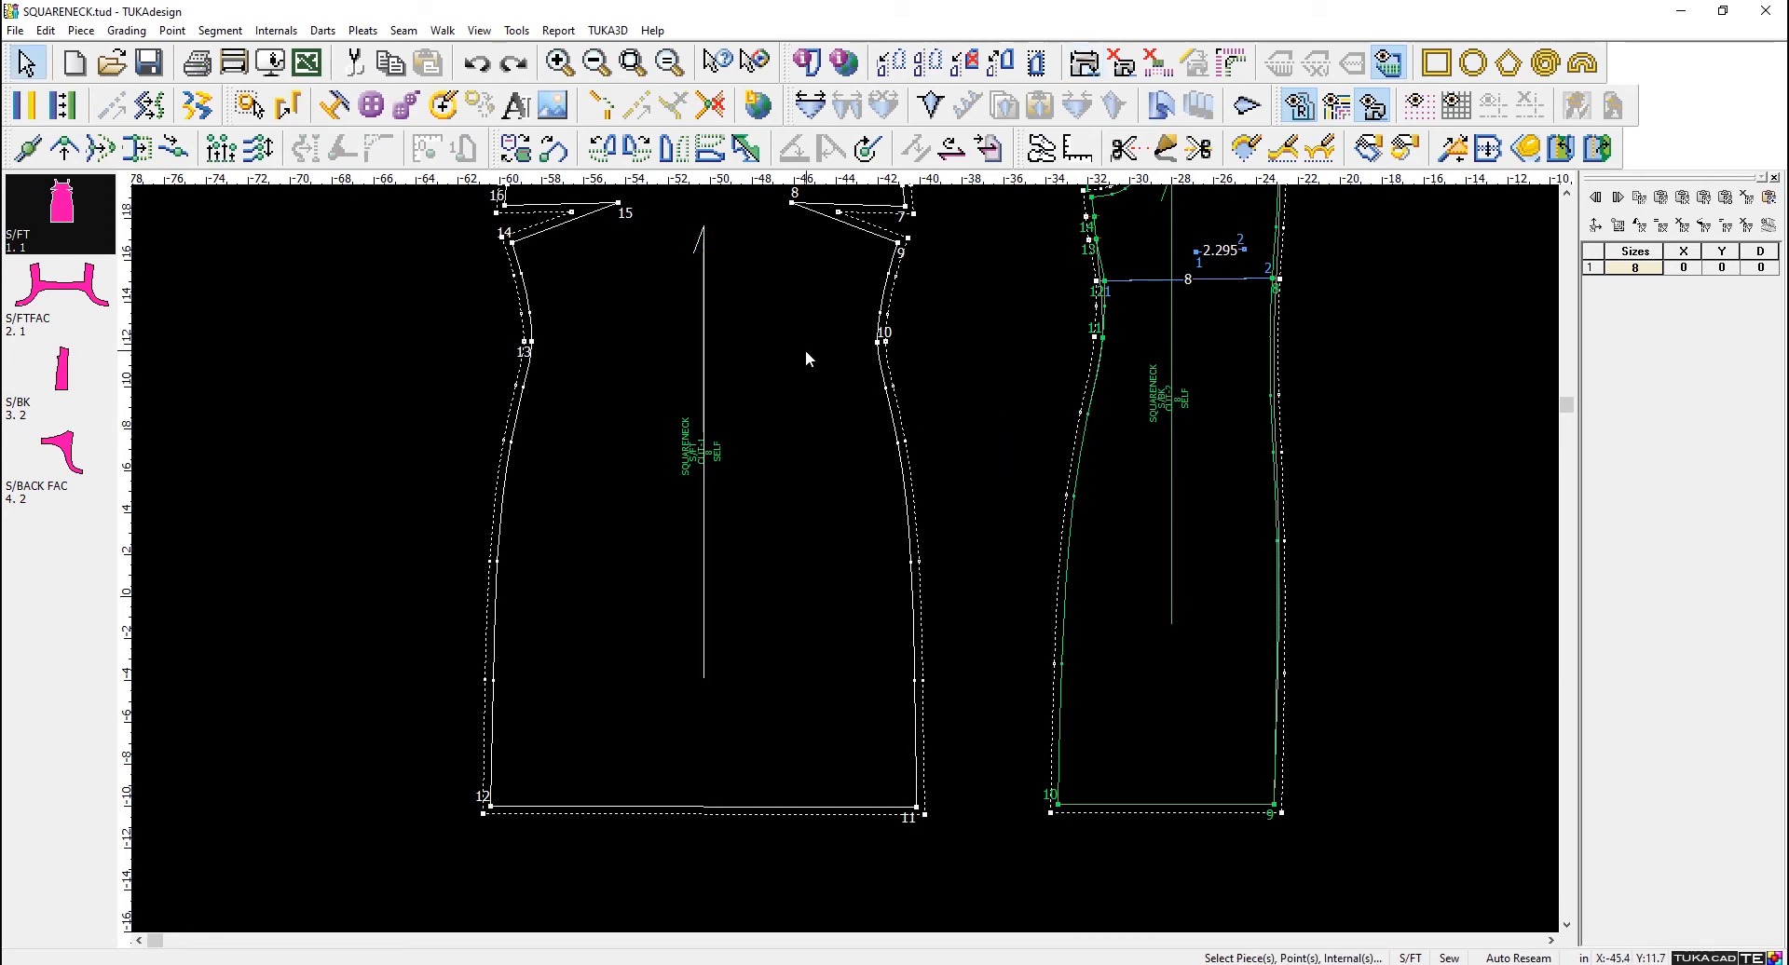
- Use Quick Seam to give the hem segments of S/FT and S/BK a seam value of 1 in
right_click(964, 348)
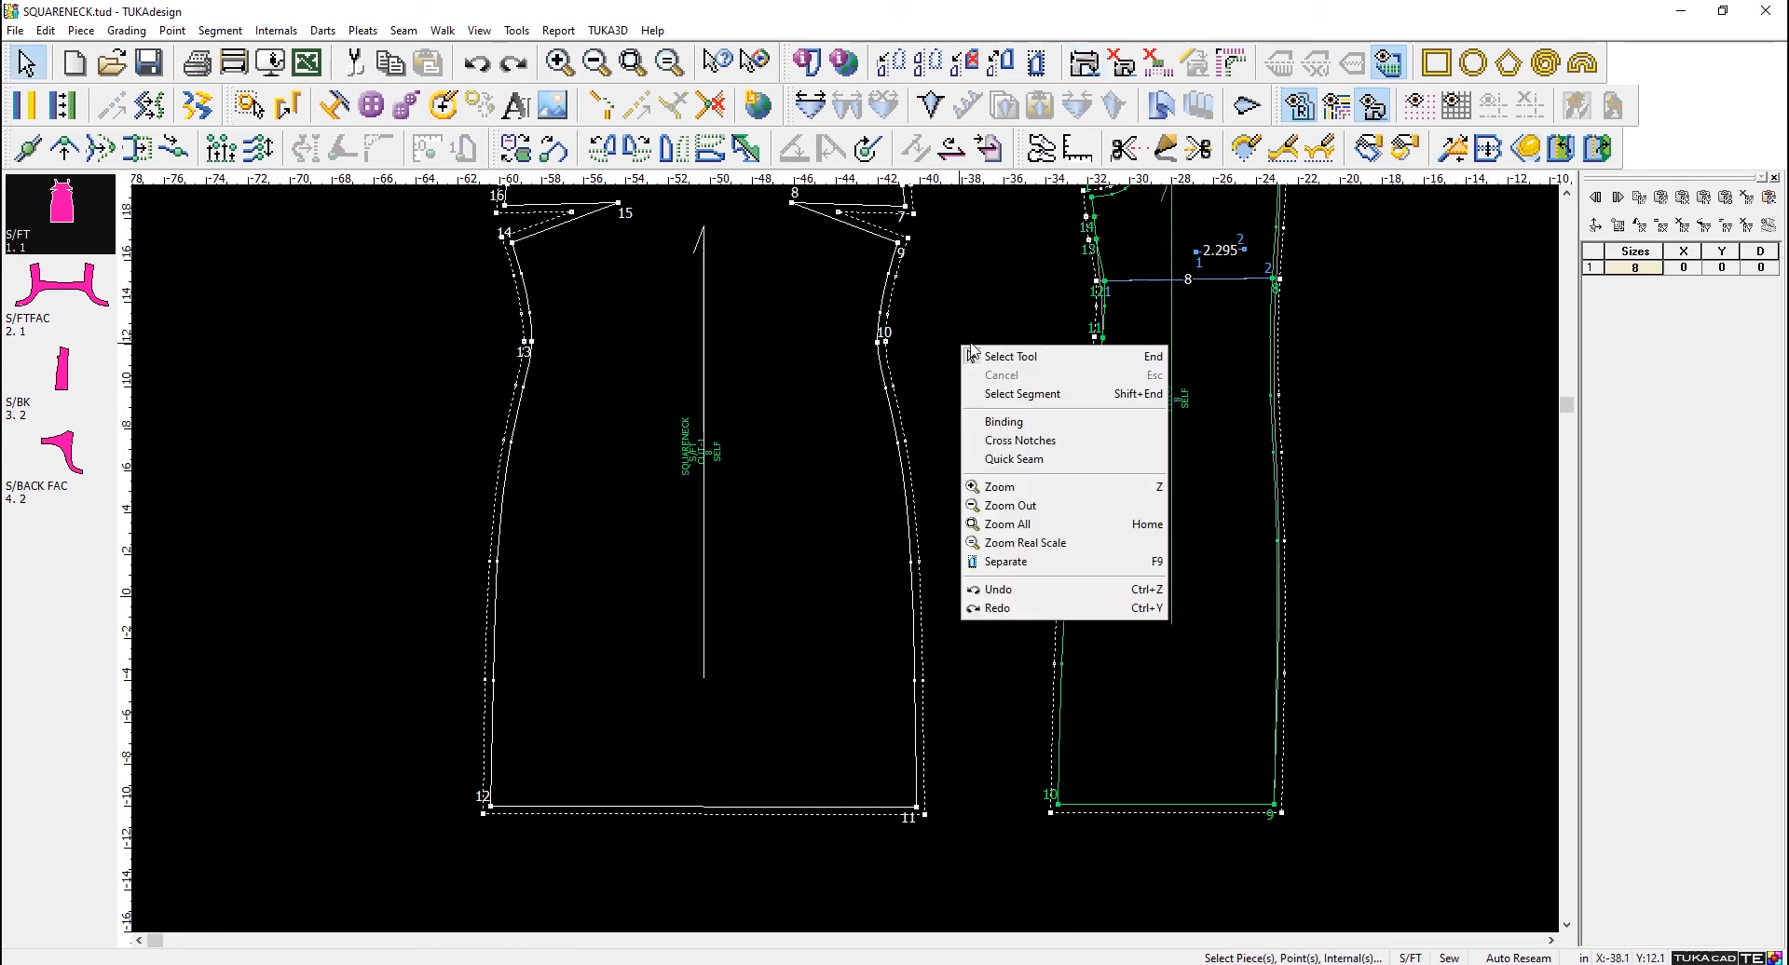
click(1025, 459)
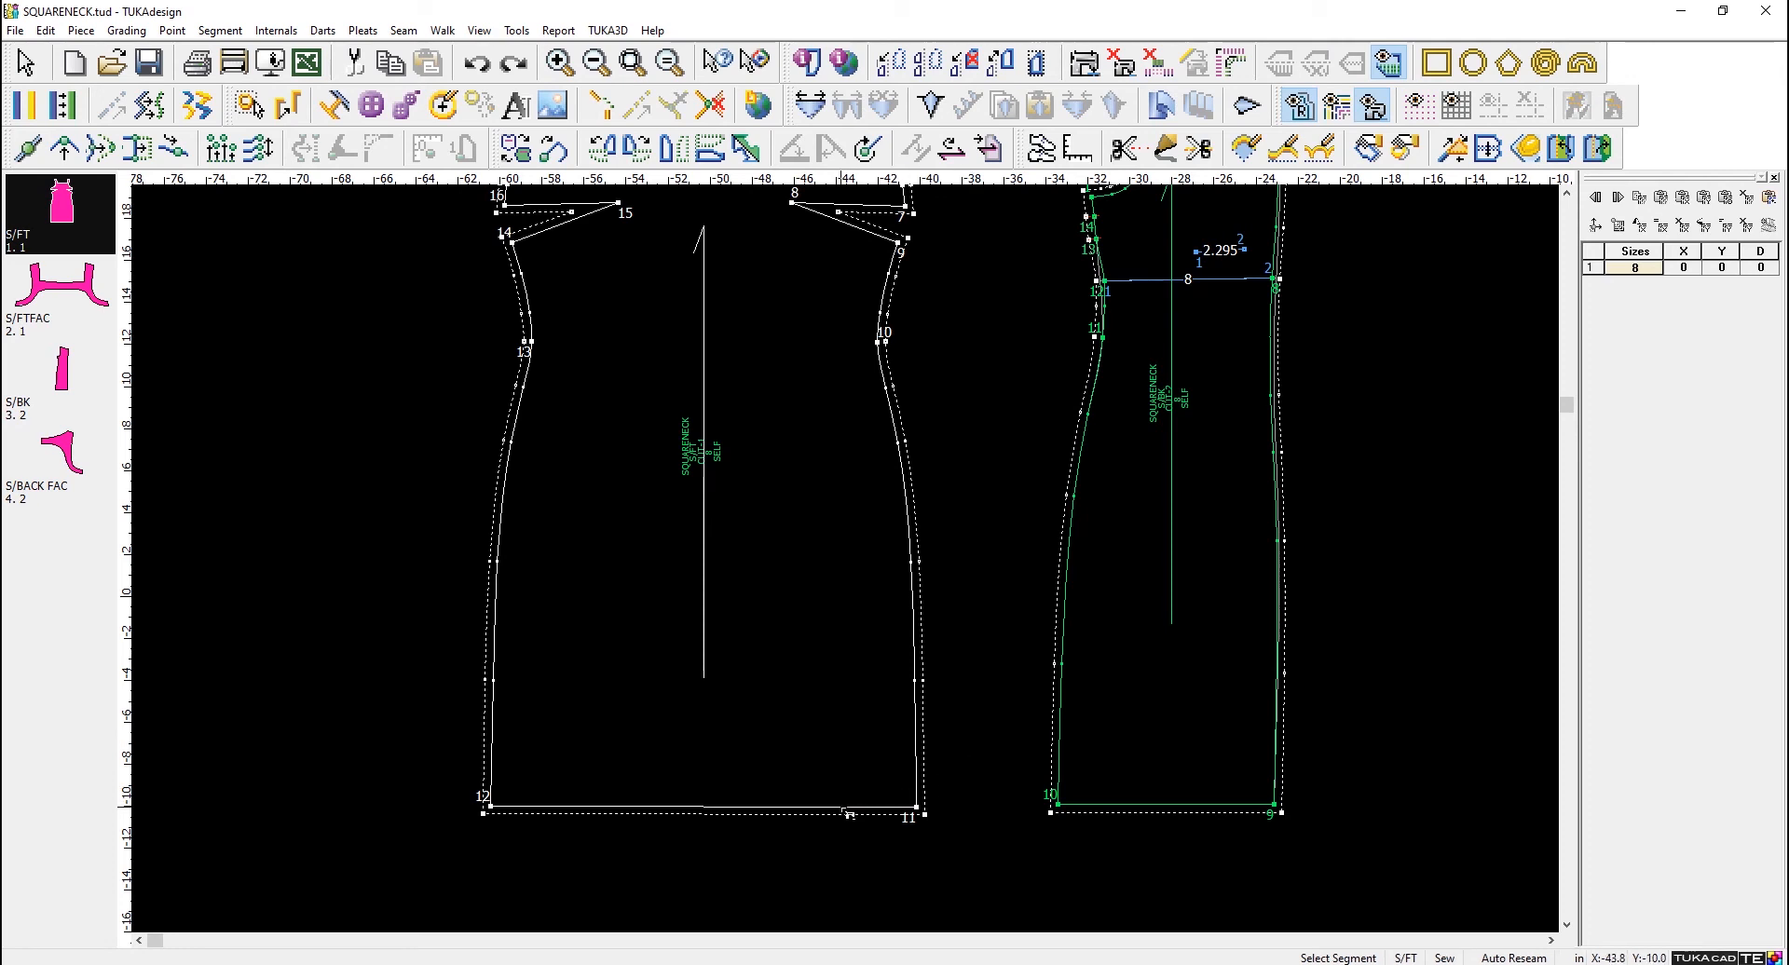
click(842, 807)
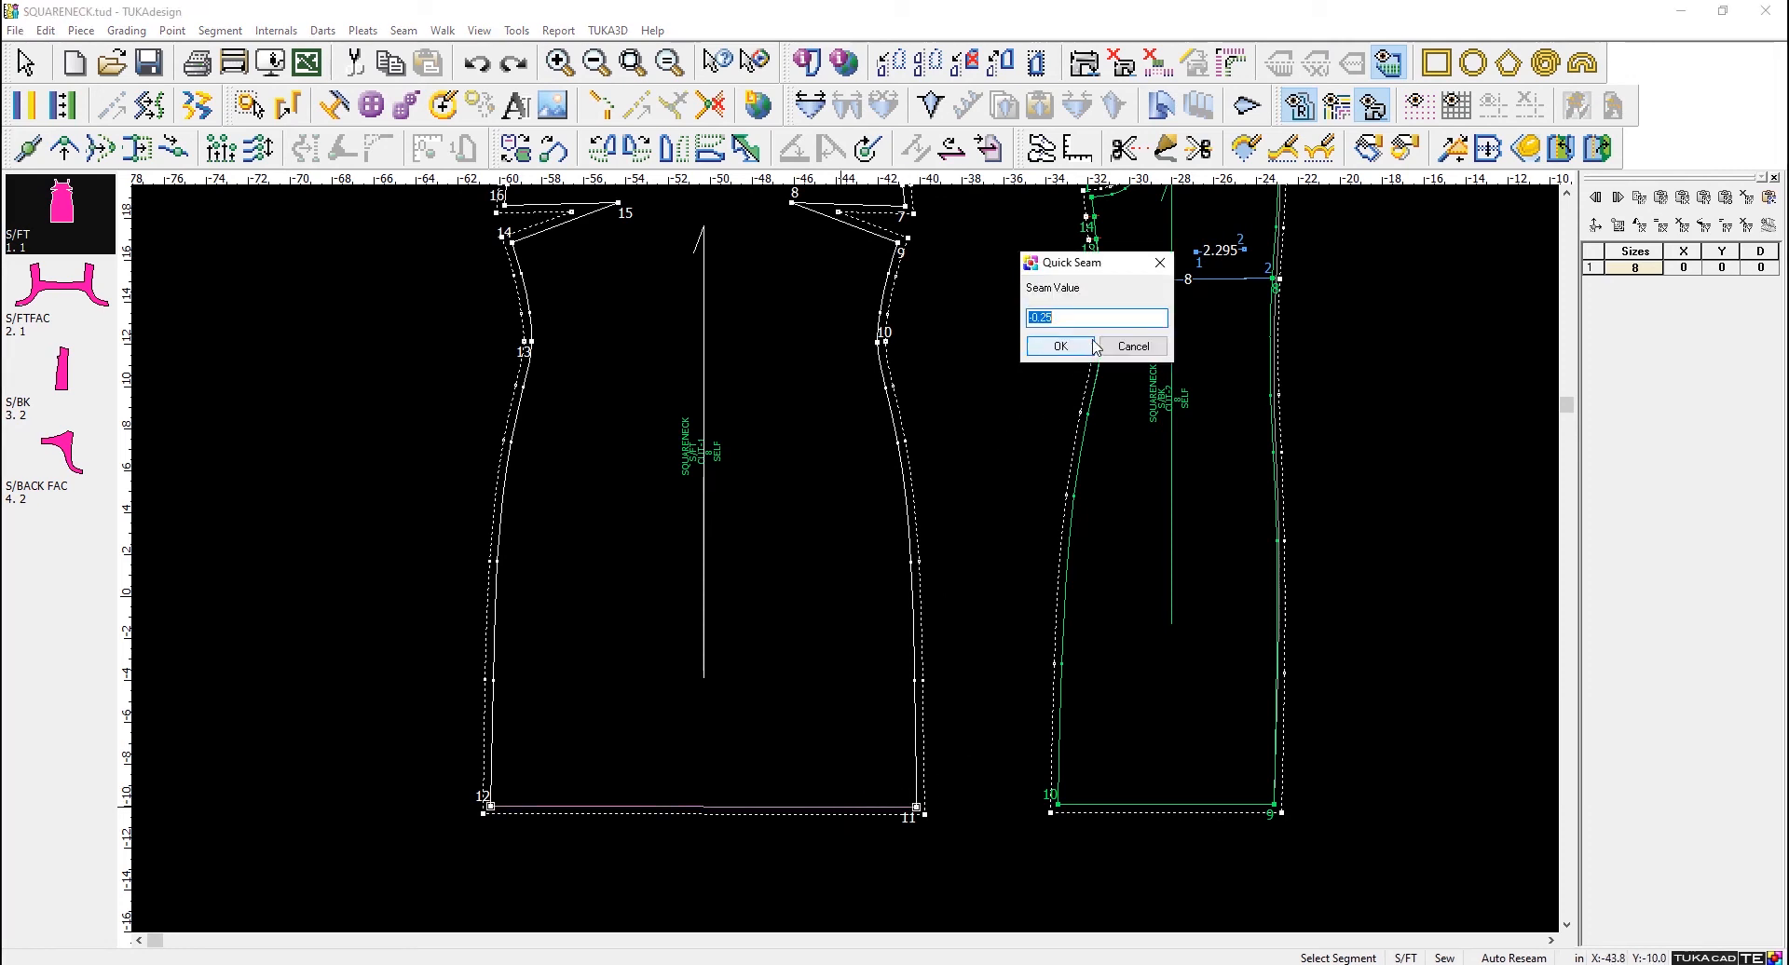
text(1)
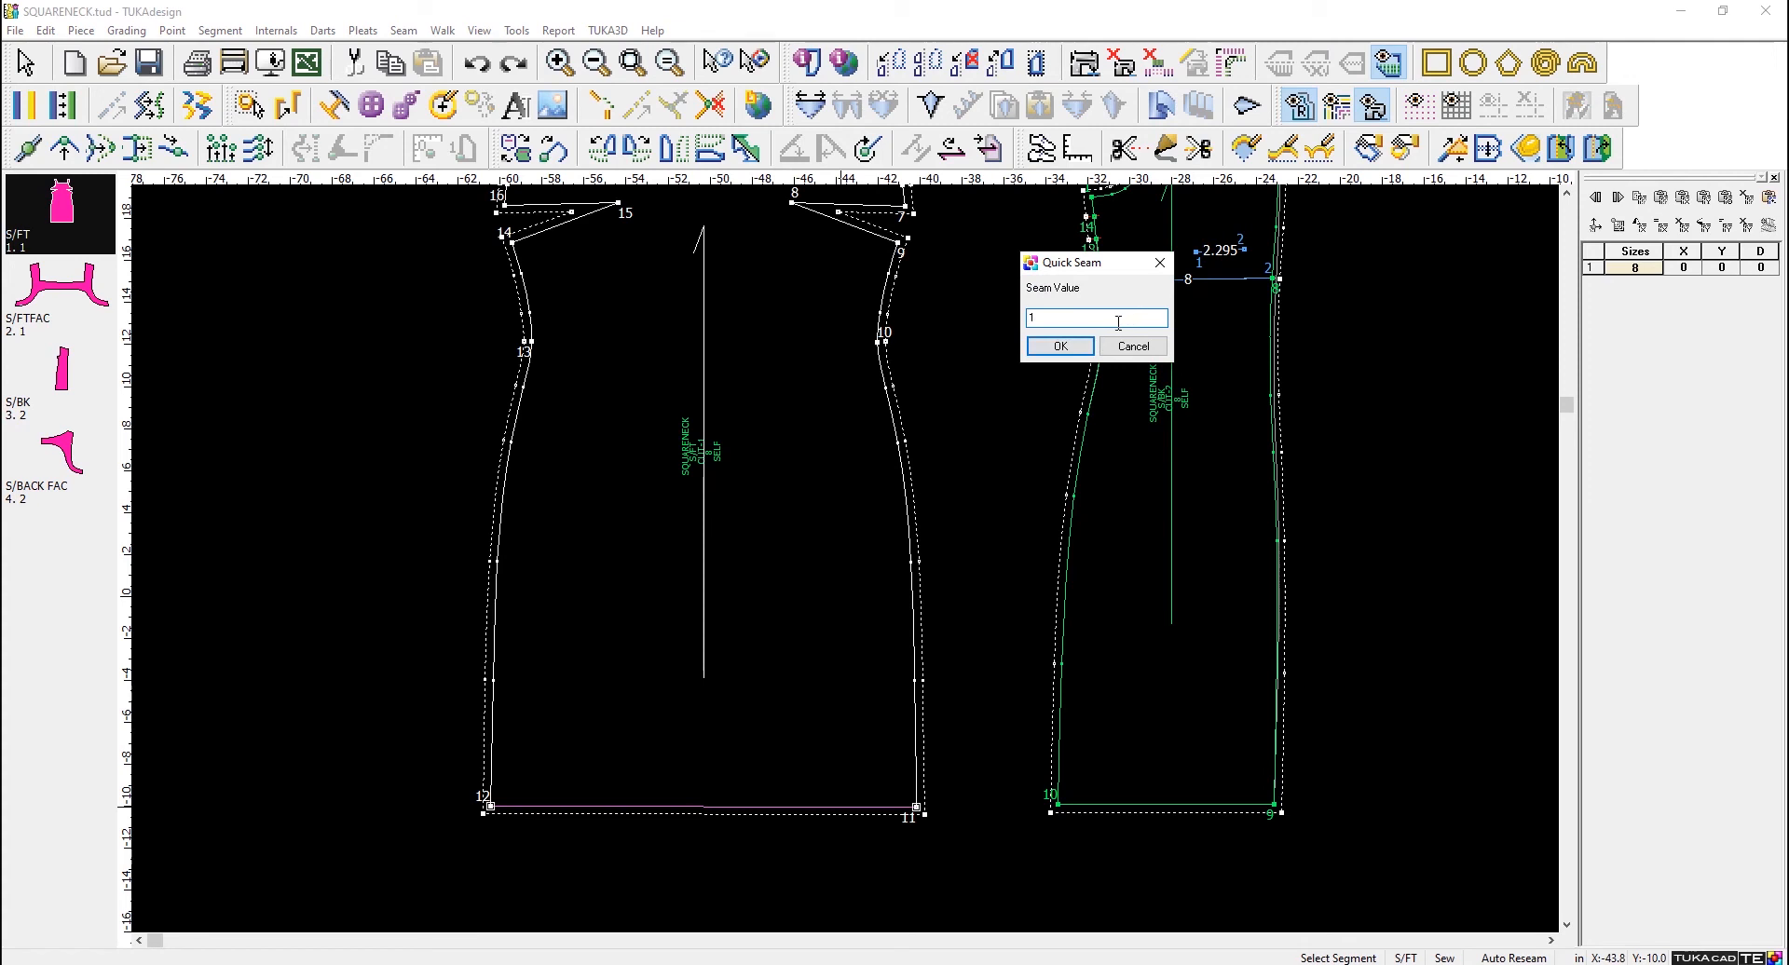
click(1060, 349)
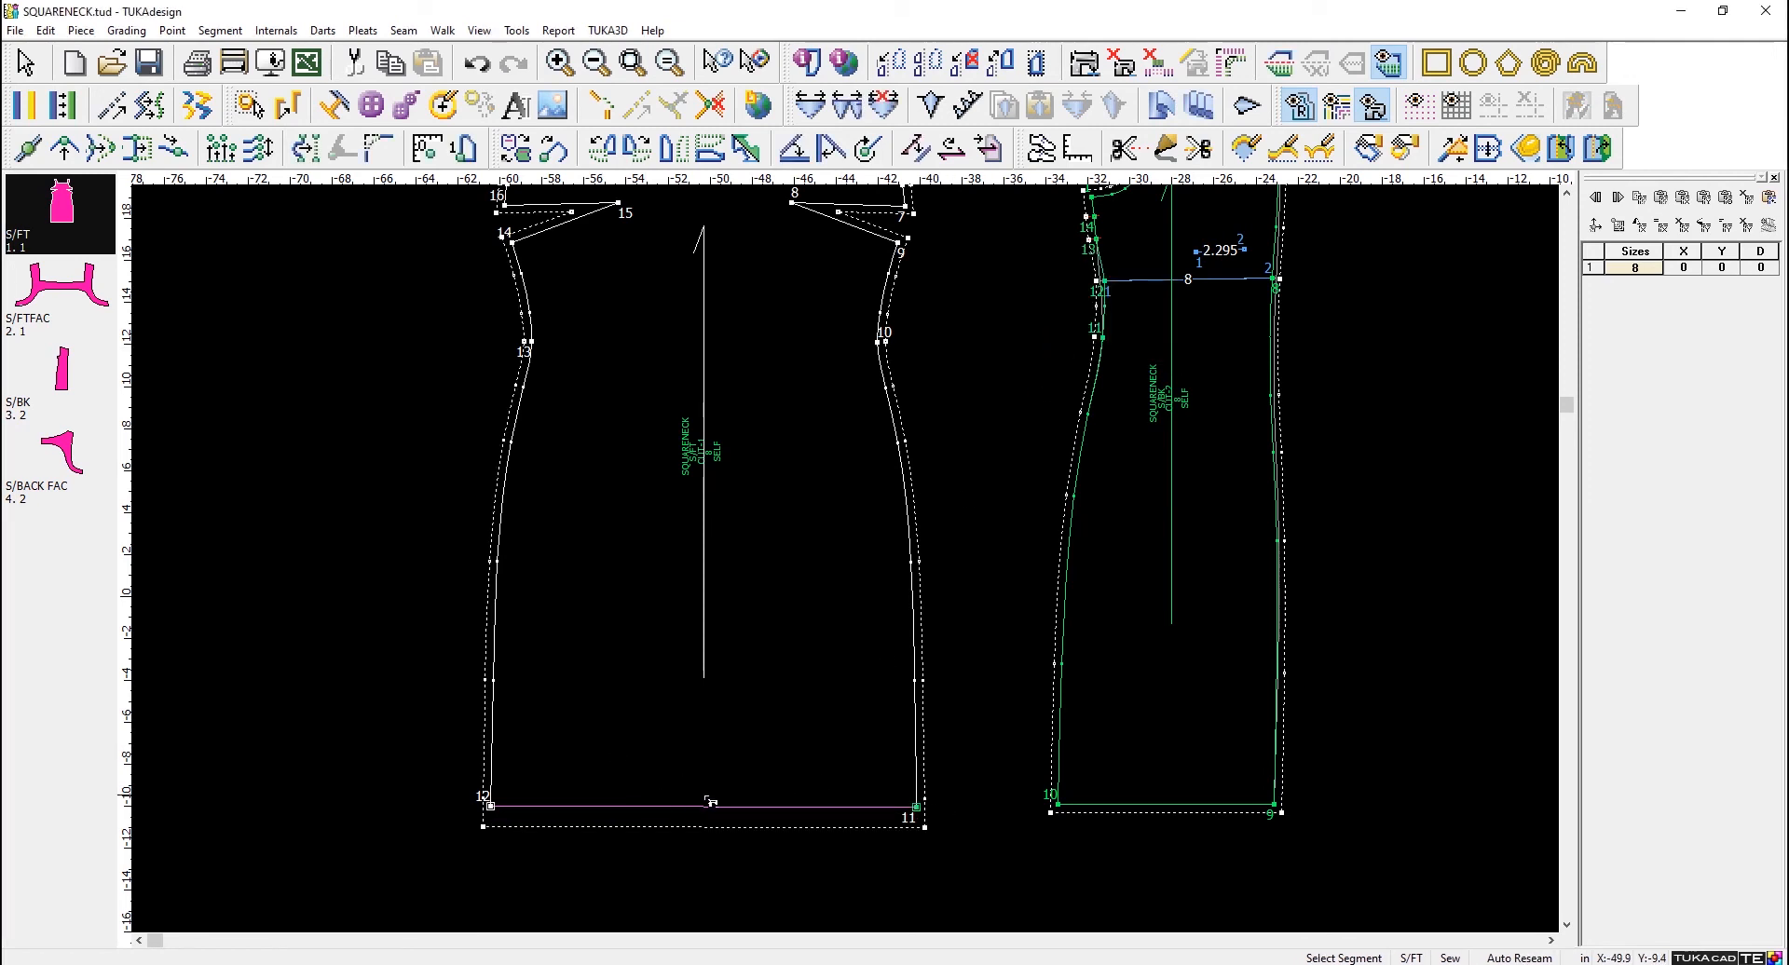
click(1193, 805)
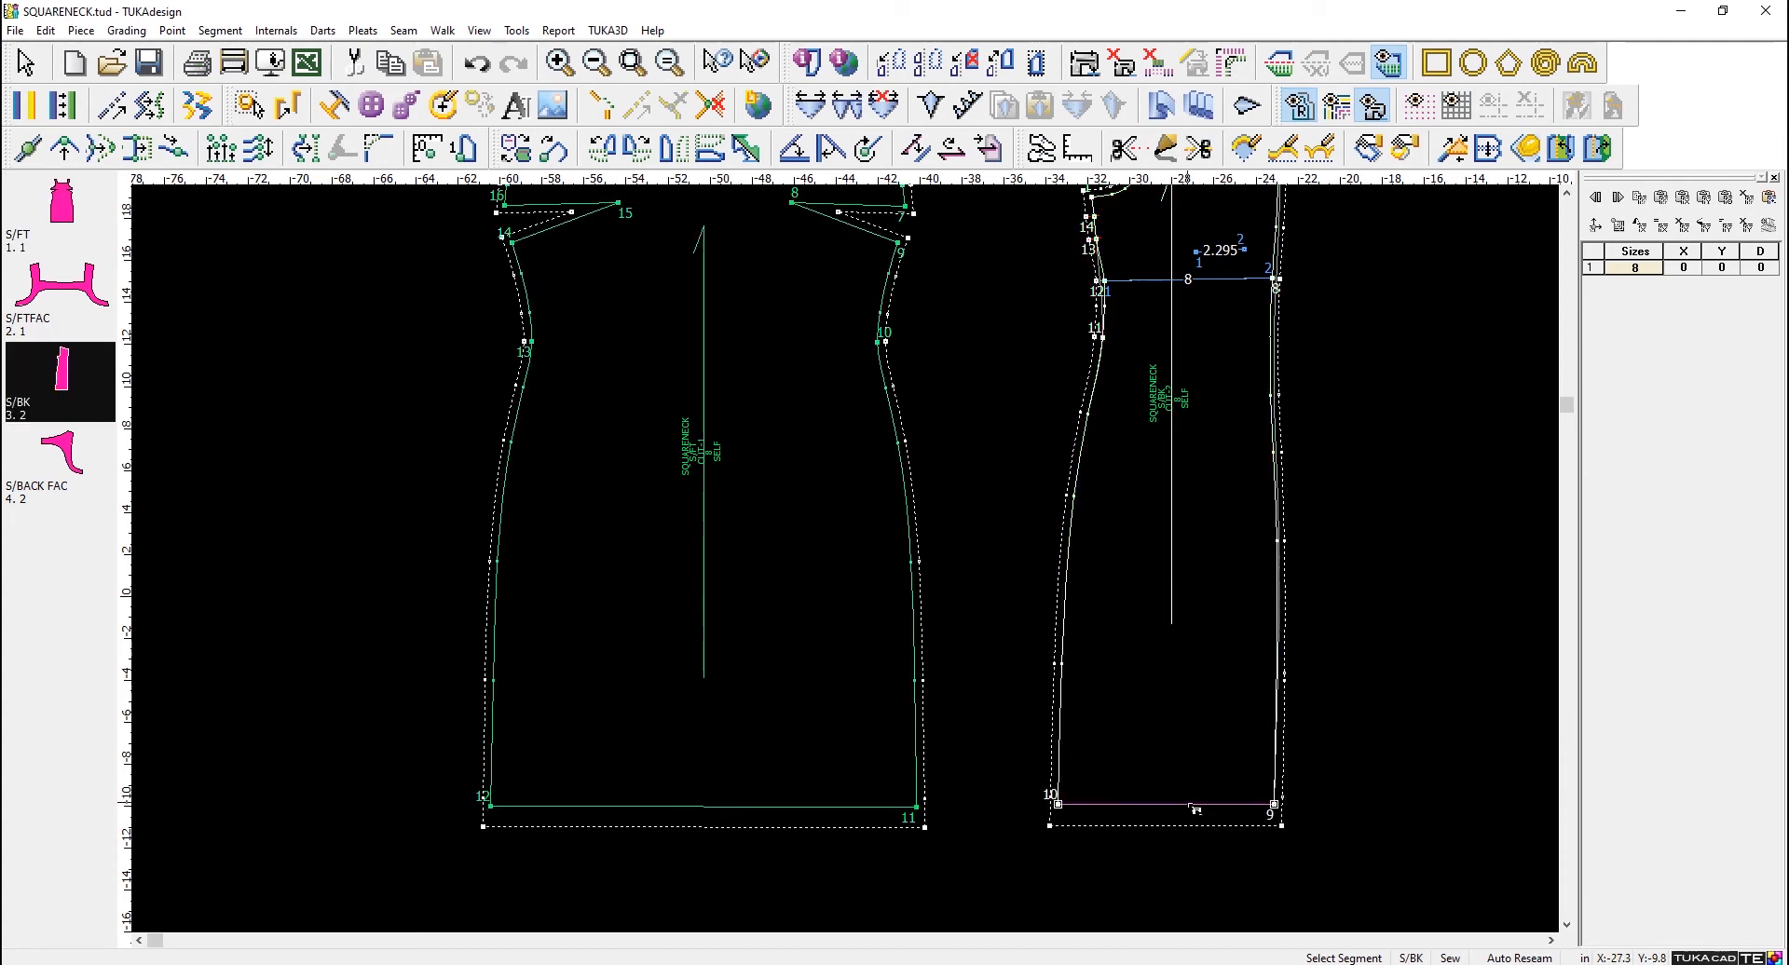
- Set a Quick Seam value of .25 in on both bottom neckline segments and both vertical neckline sides of S/FT
scroll(1204, 743, down, 3)
scroll(1022, 538, up, 4)
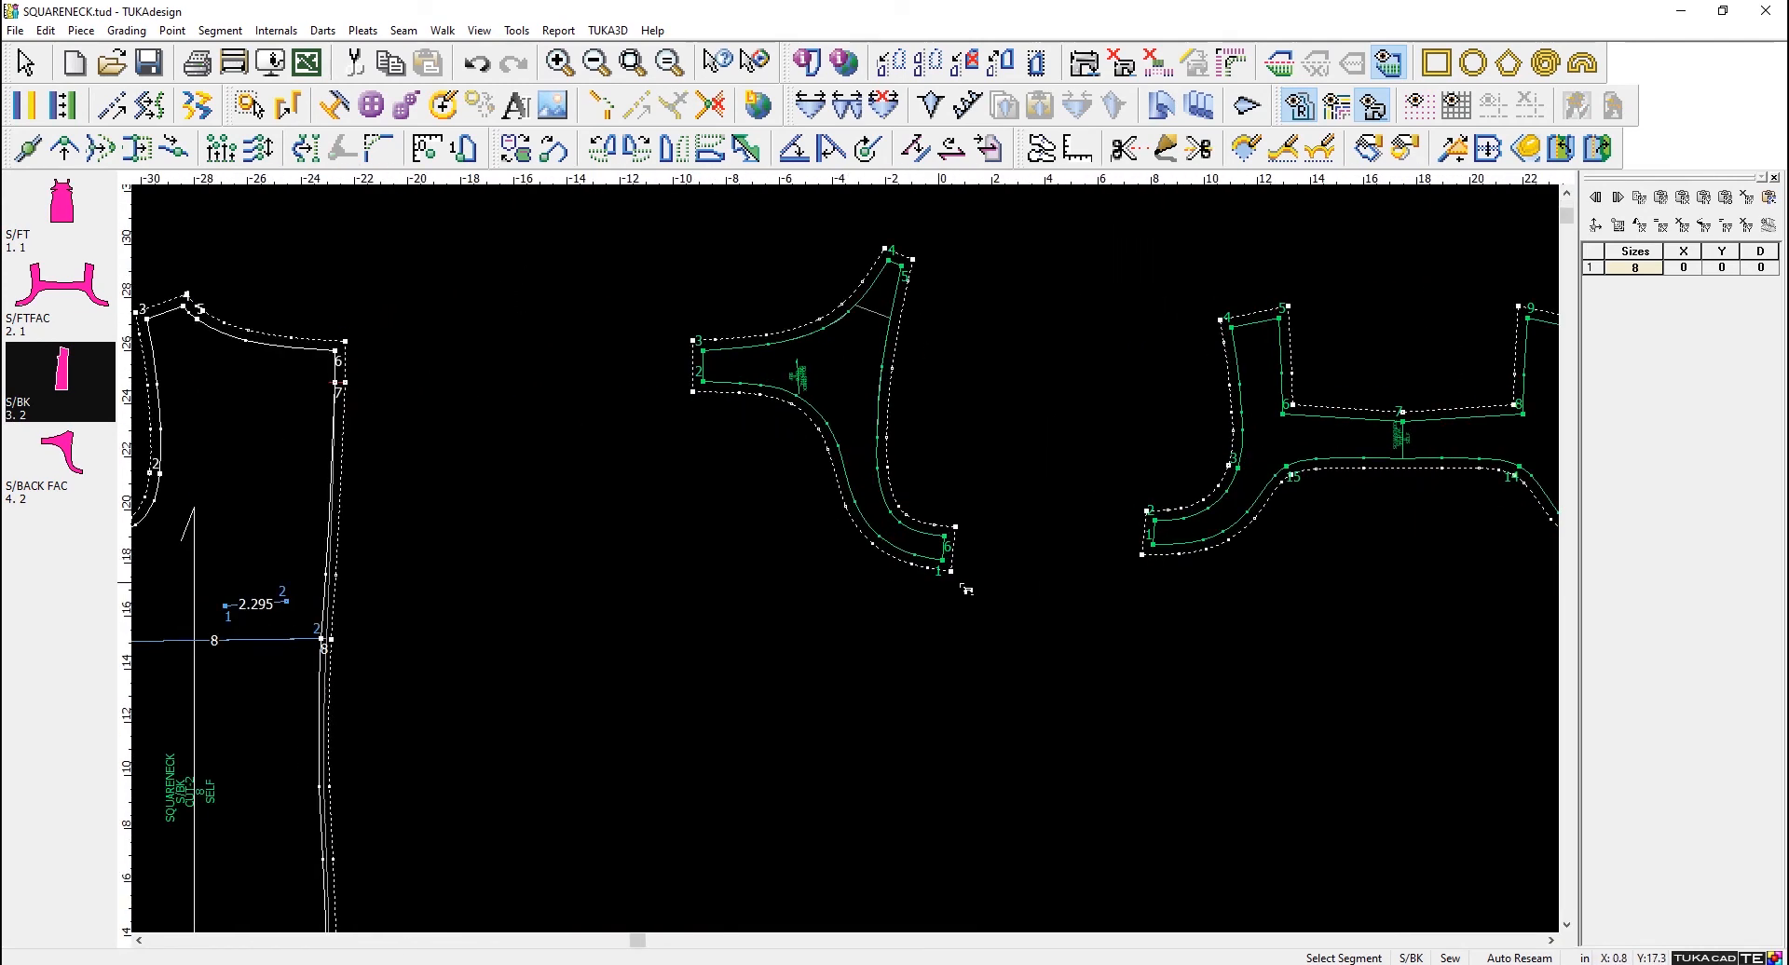
scroll(966, 589, down, 2)
scroll(419, 531, down, 2)
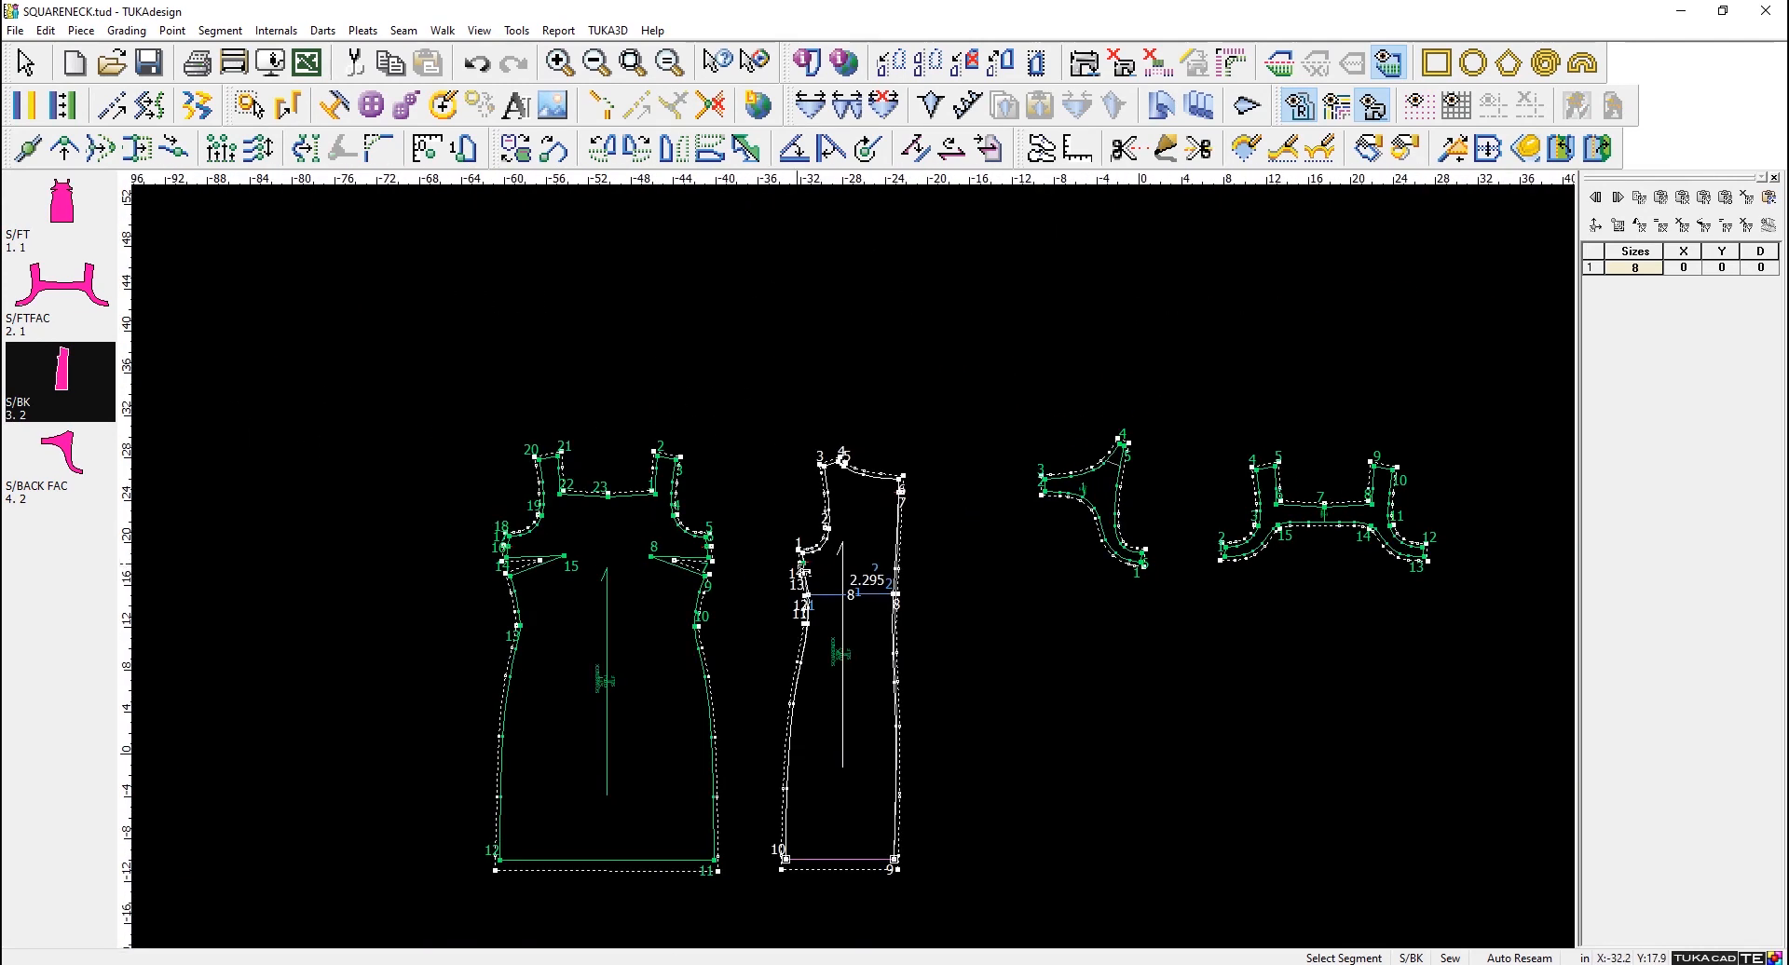
scroll(508, 466, up, 2)
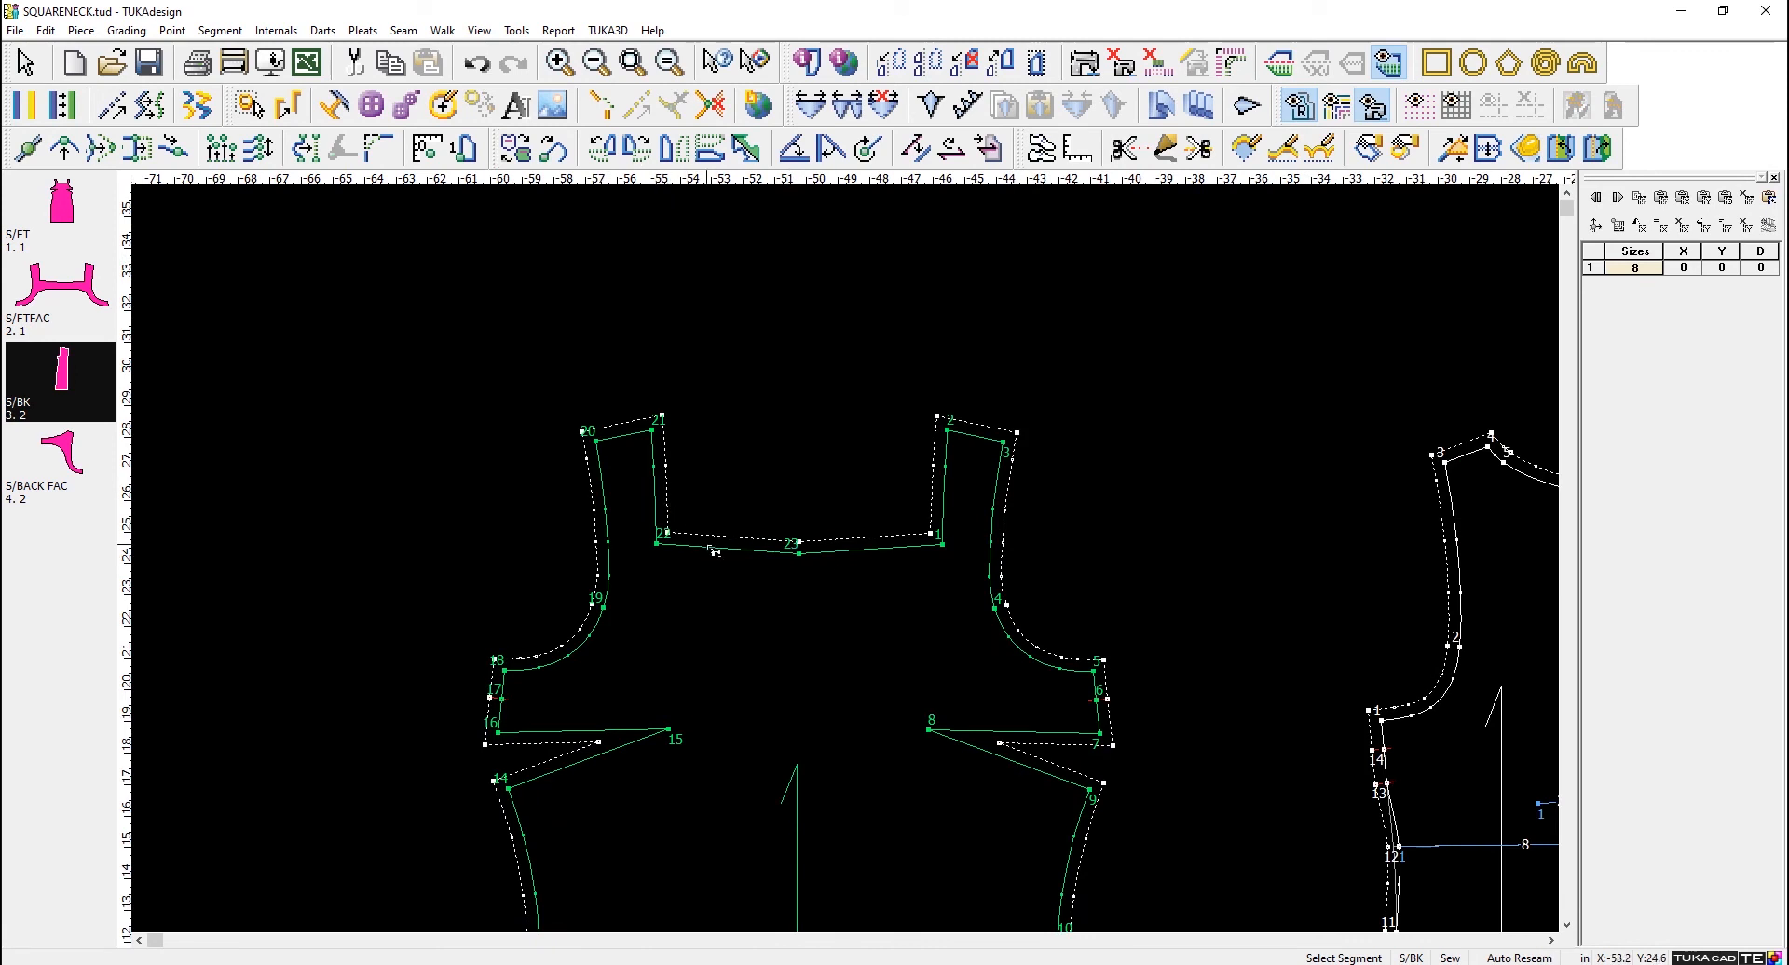
click(710, 551)
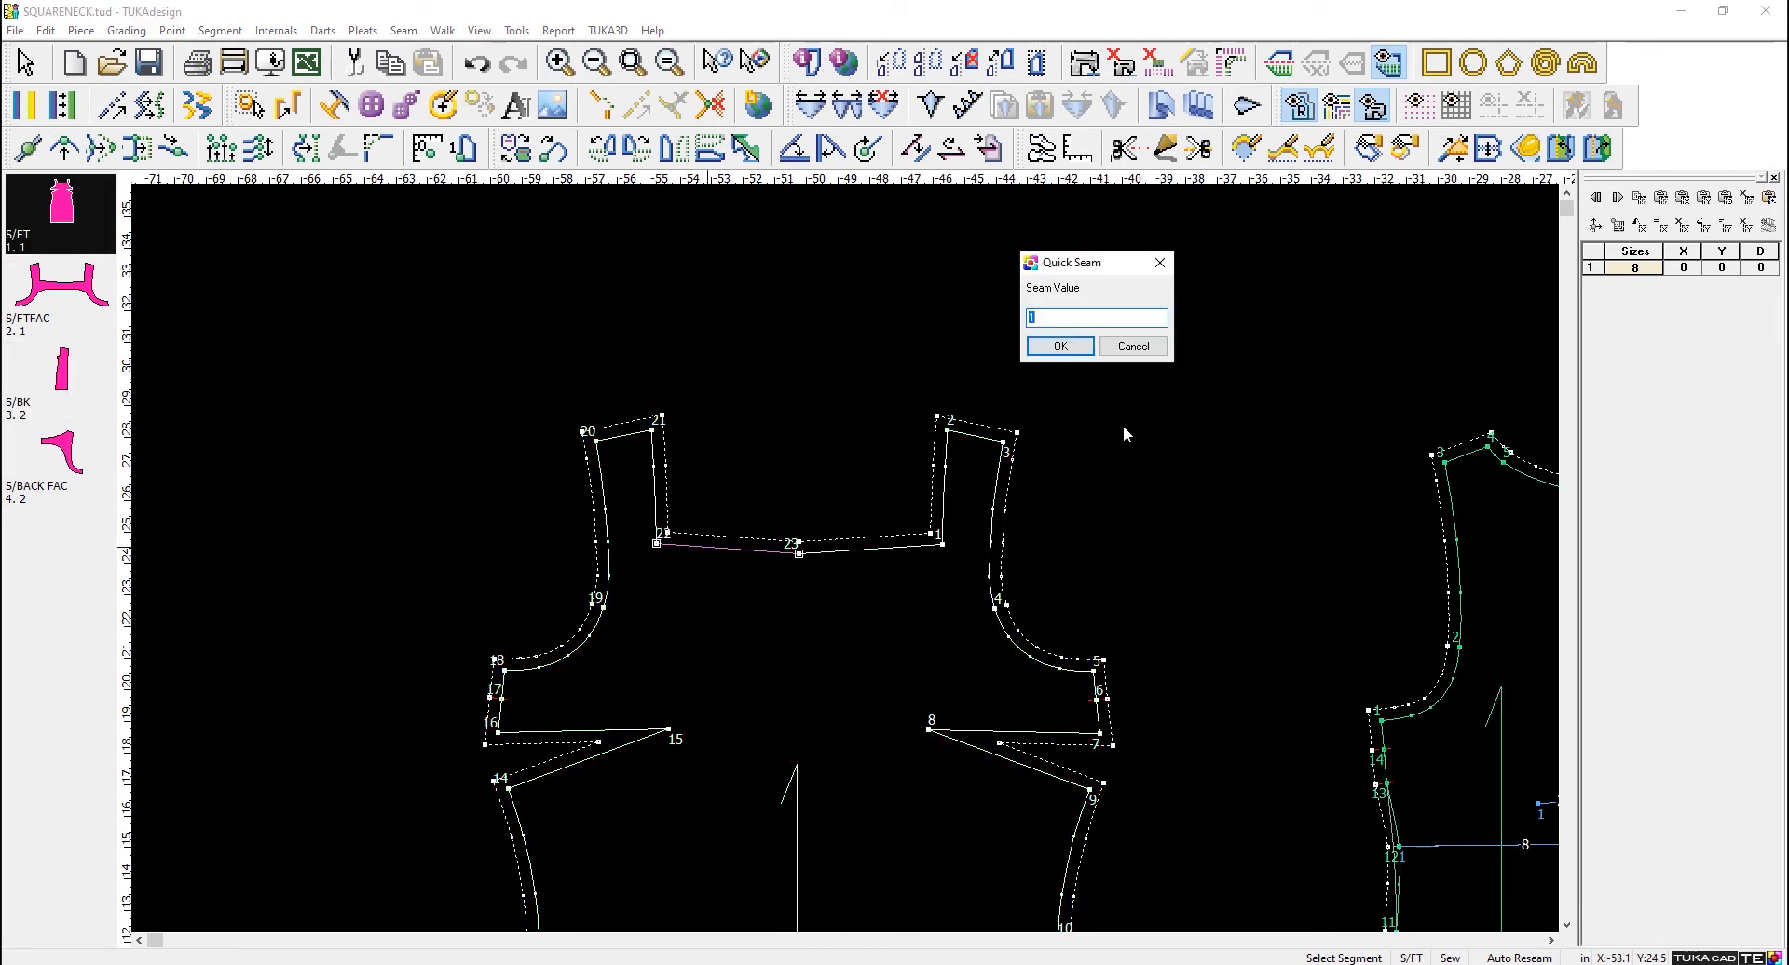
text(.25)
click(1075, 349)
click(854, 550)
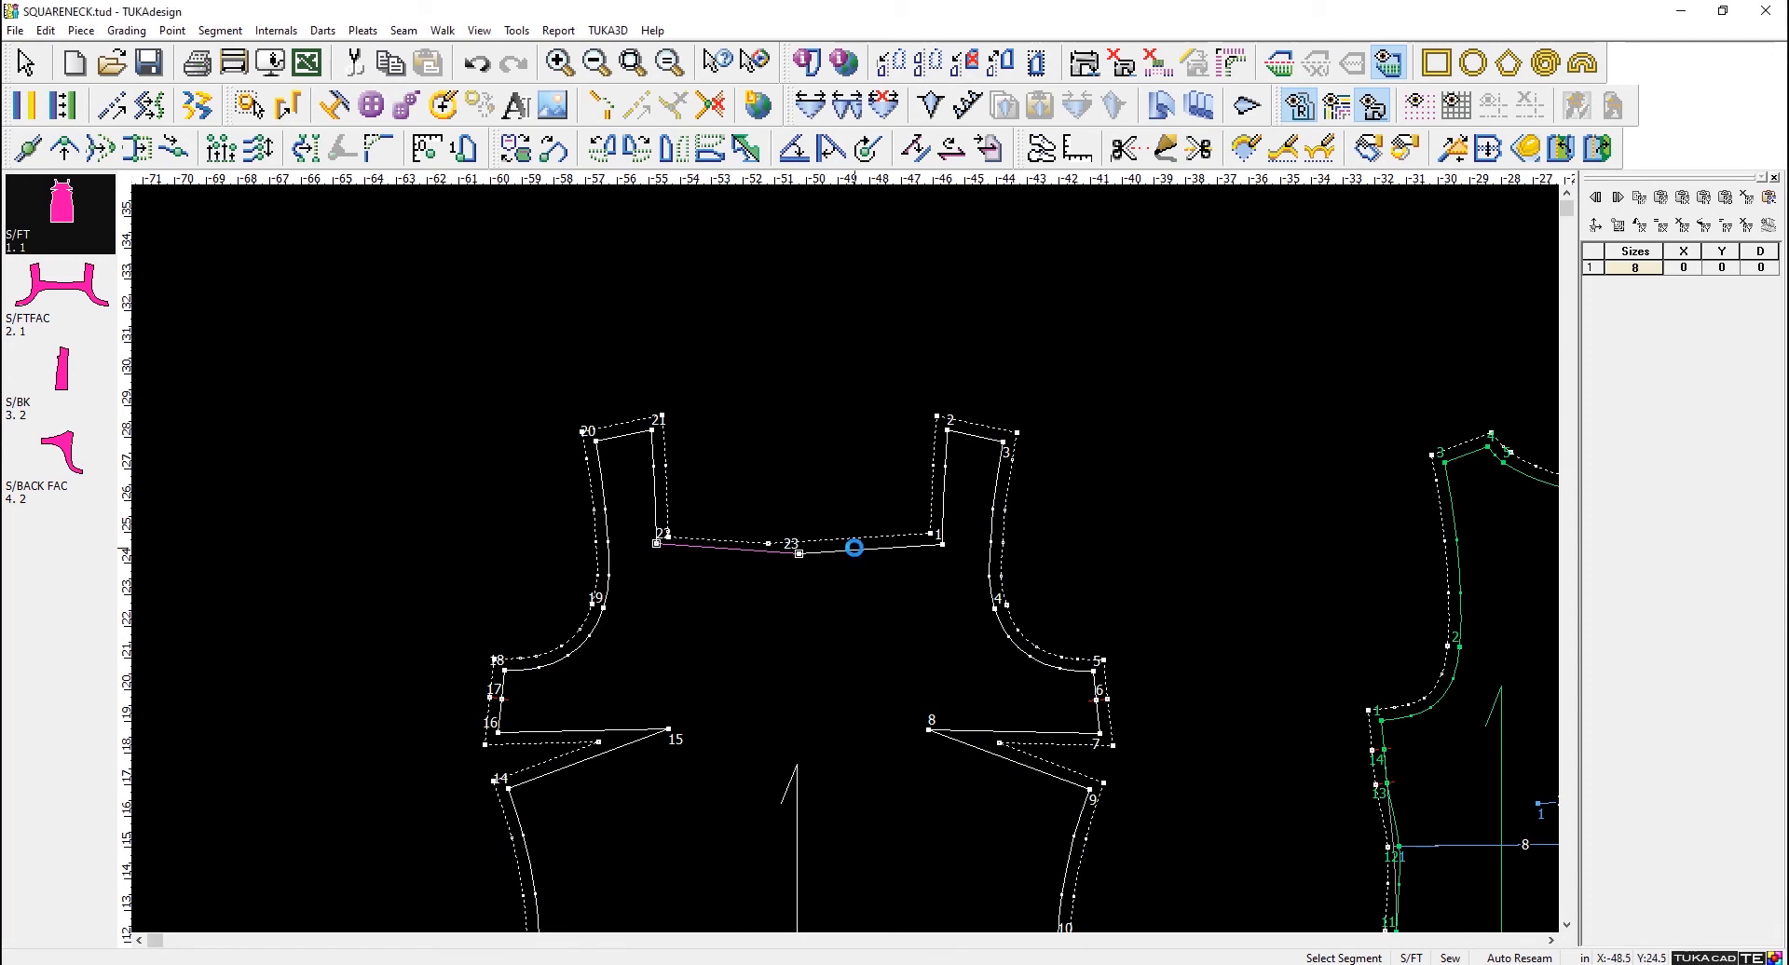
click(956, 460)
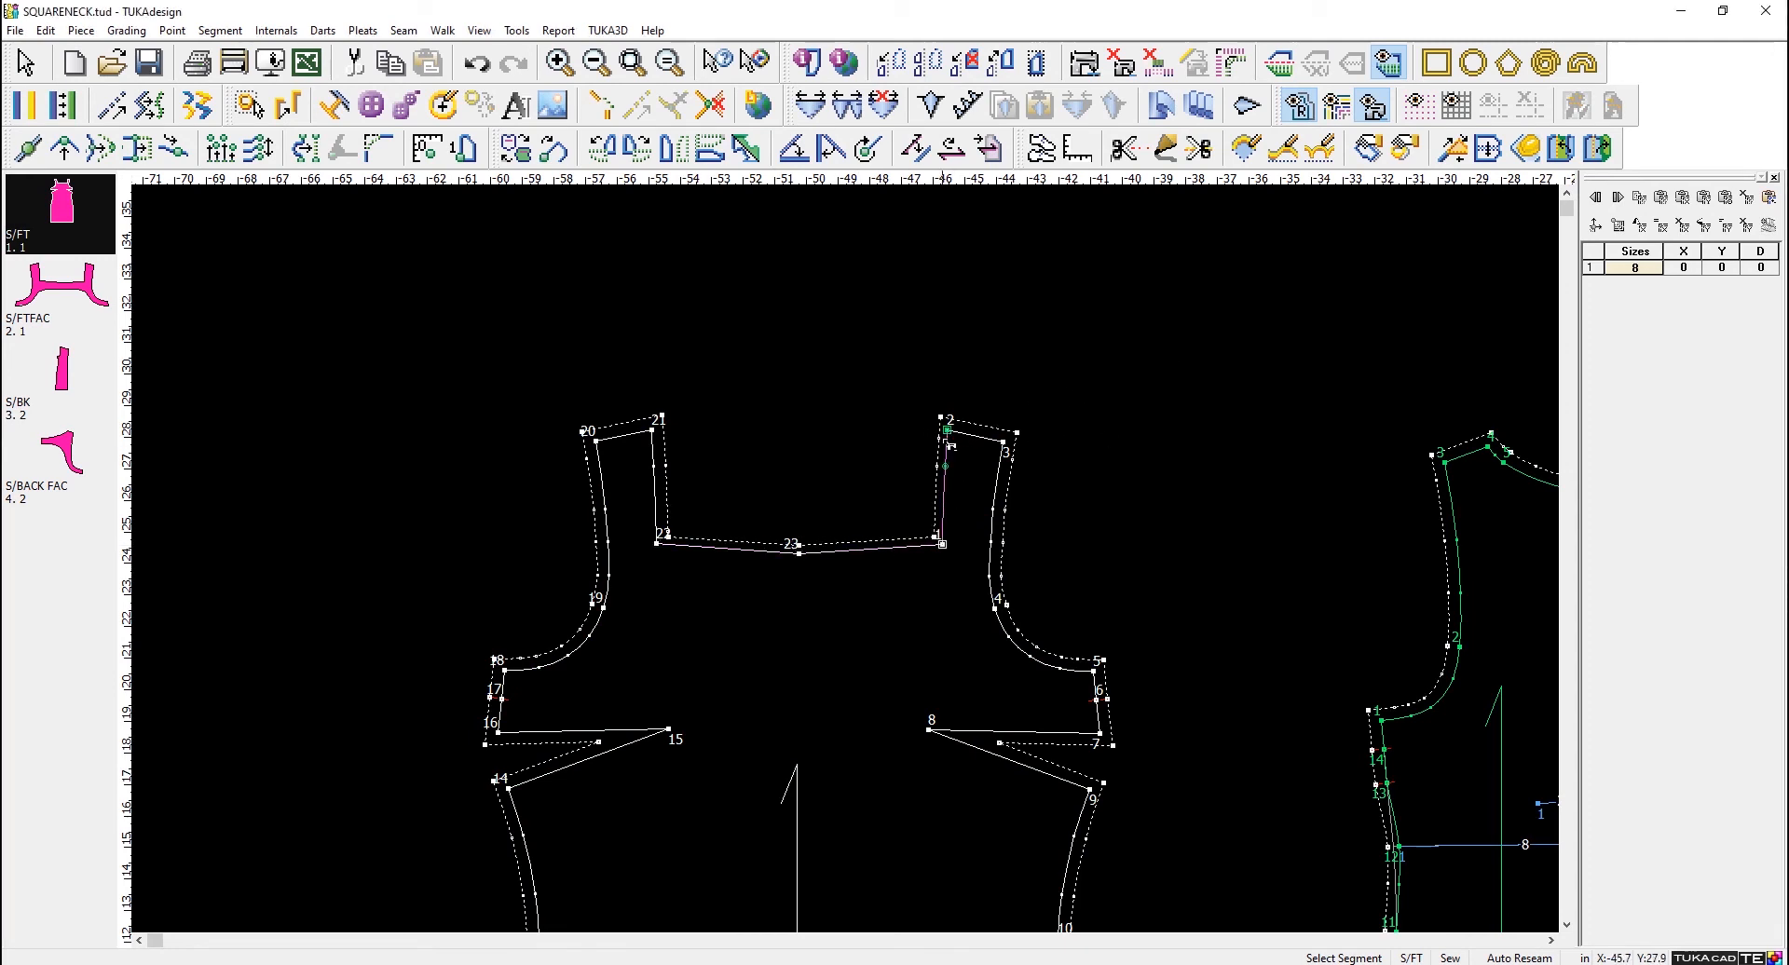
click(664, 473)
click(664, 475)
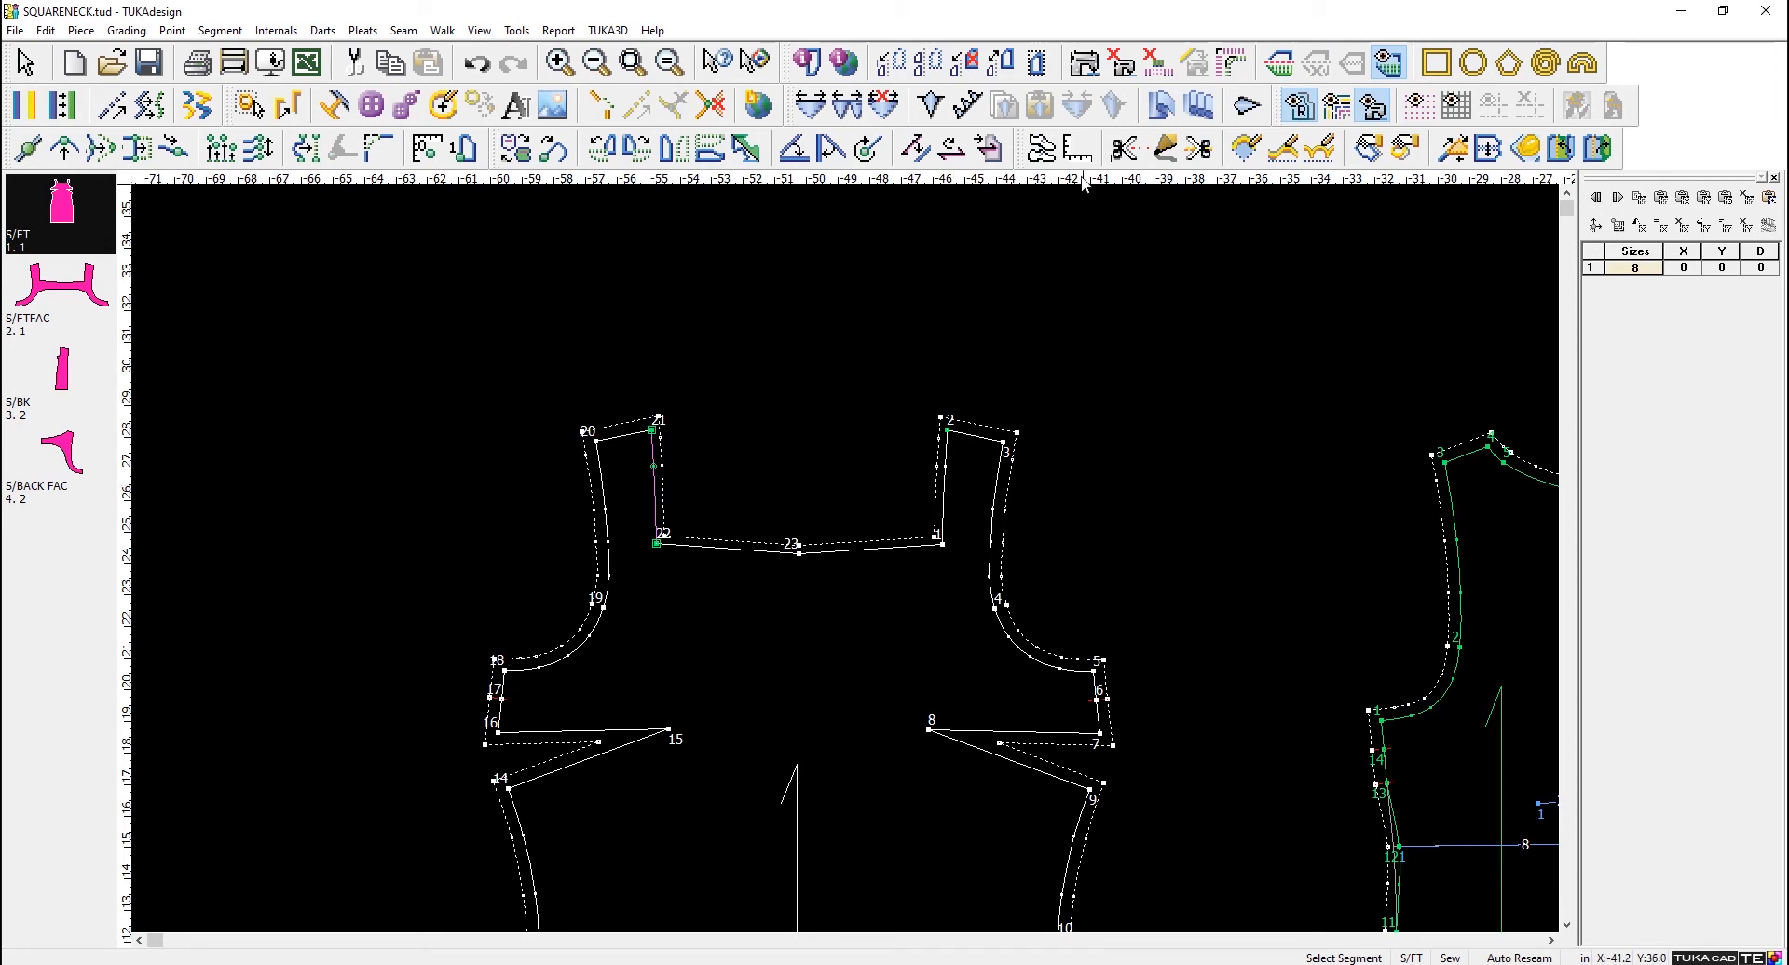
click(1085, 66)
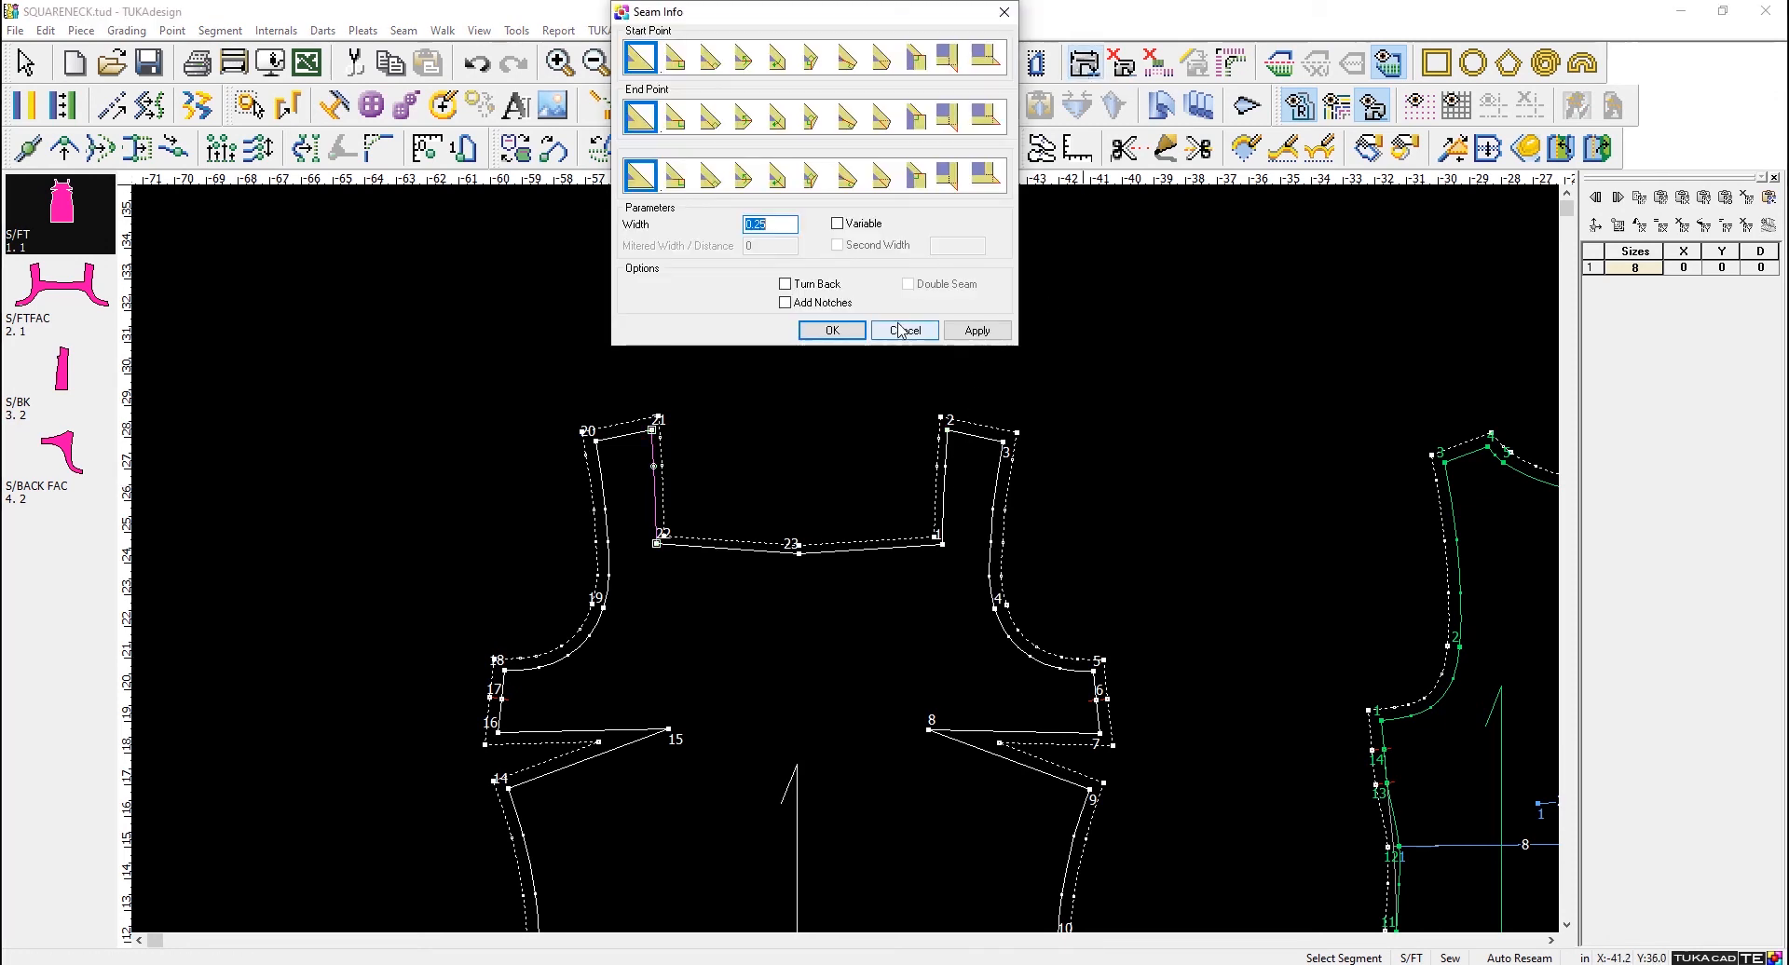
click(901, 333)
right_click(1071, 303)
click(1098, 317)
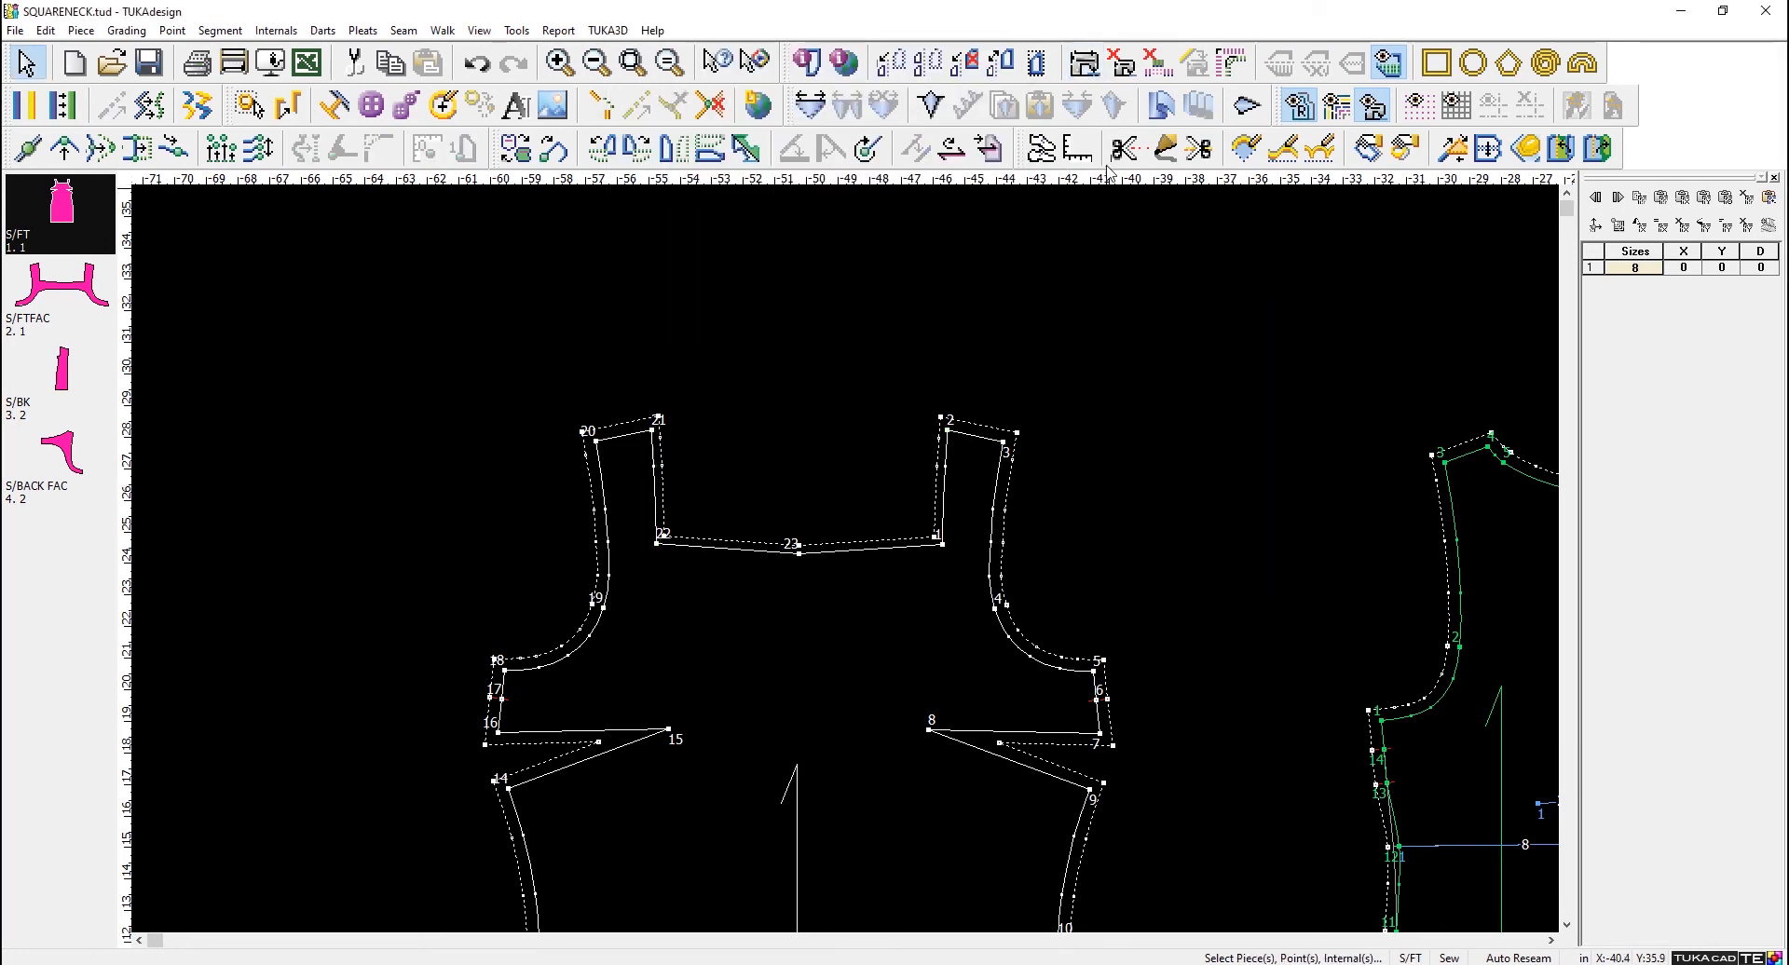
- Add a .25 in wide seam along the whole S/FT neckline, clockwise from point 21 to point 2
click(1086, 70)
click(652, 430)
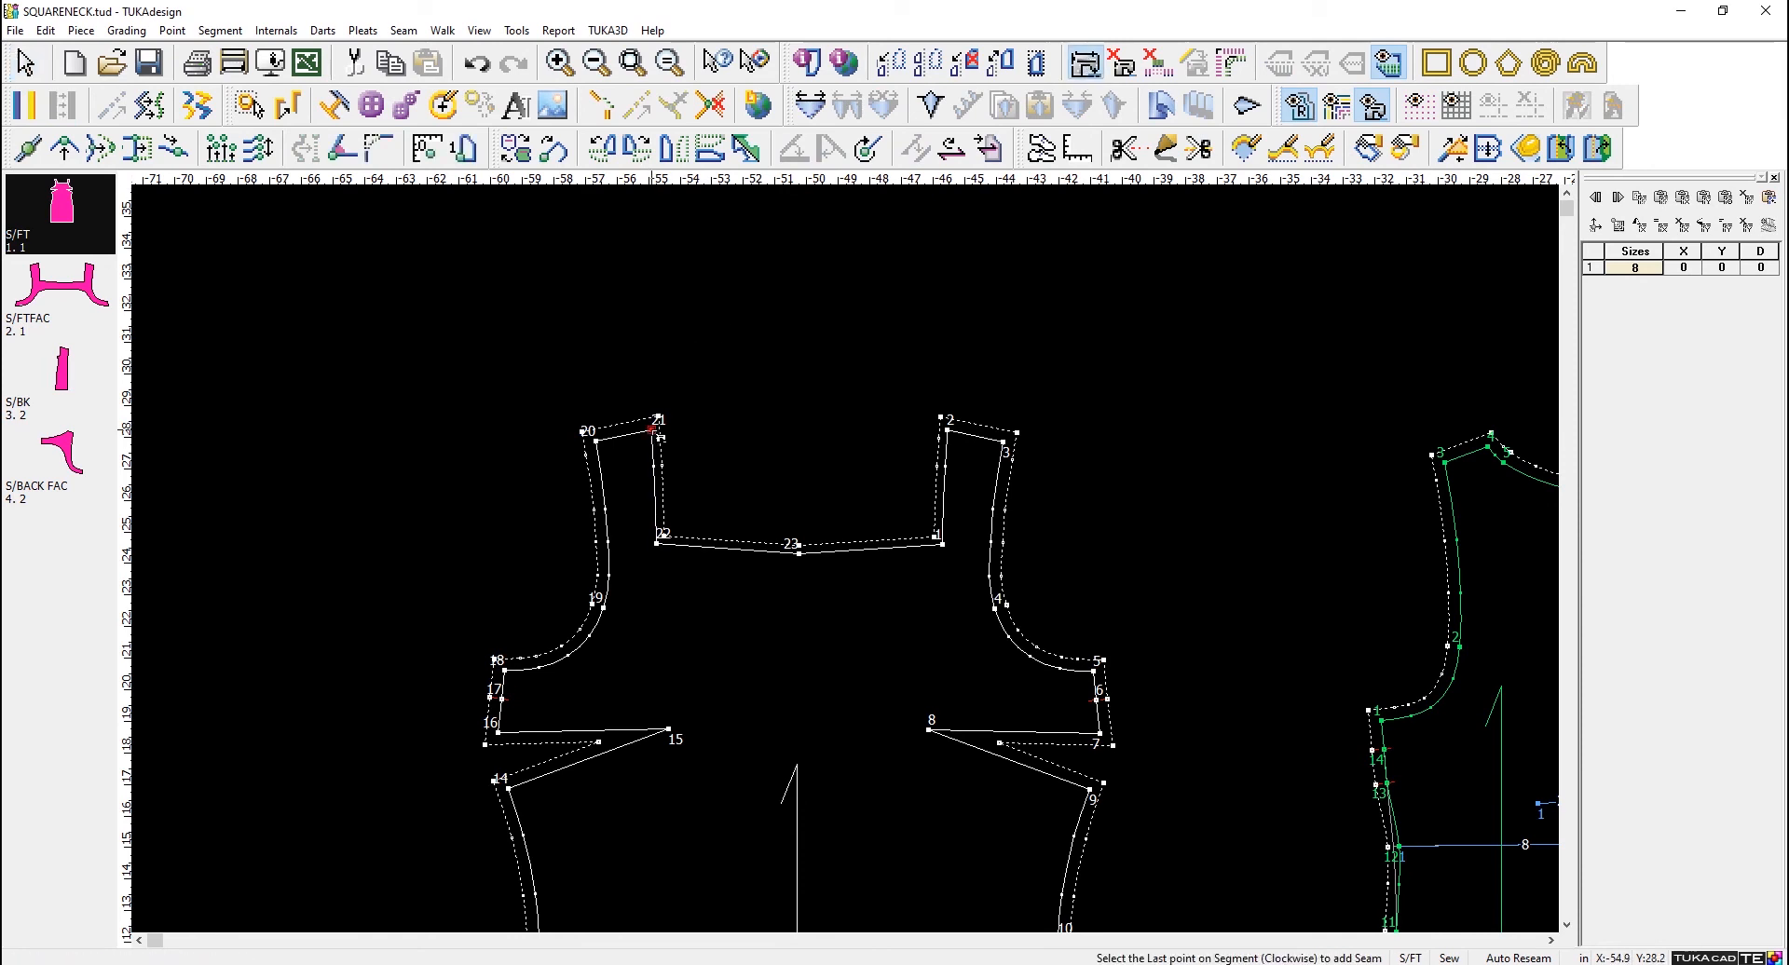
click(946, 431)
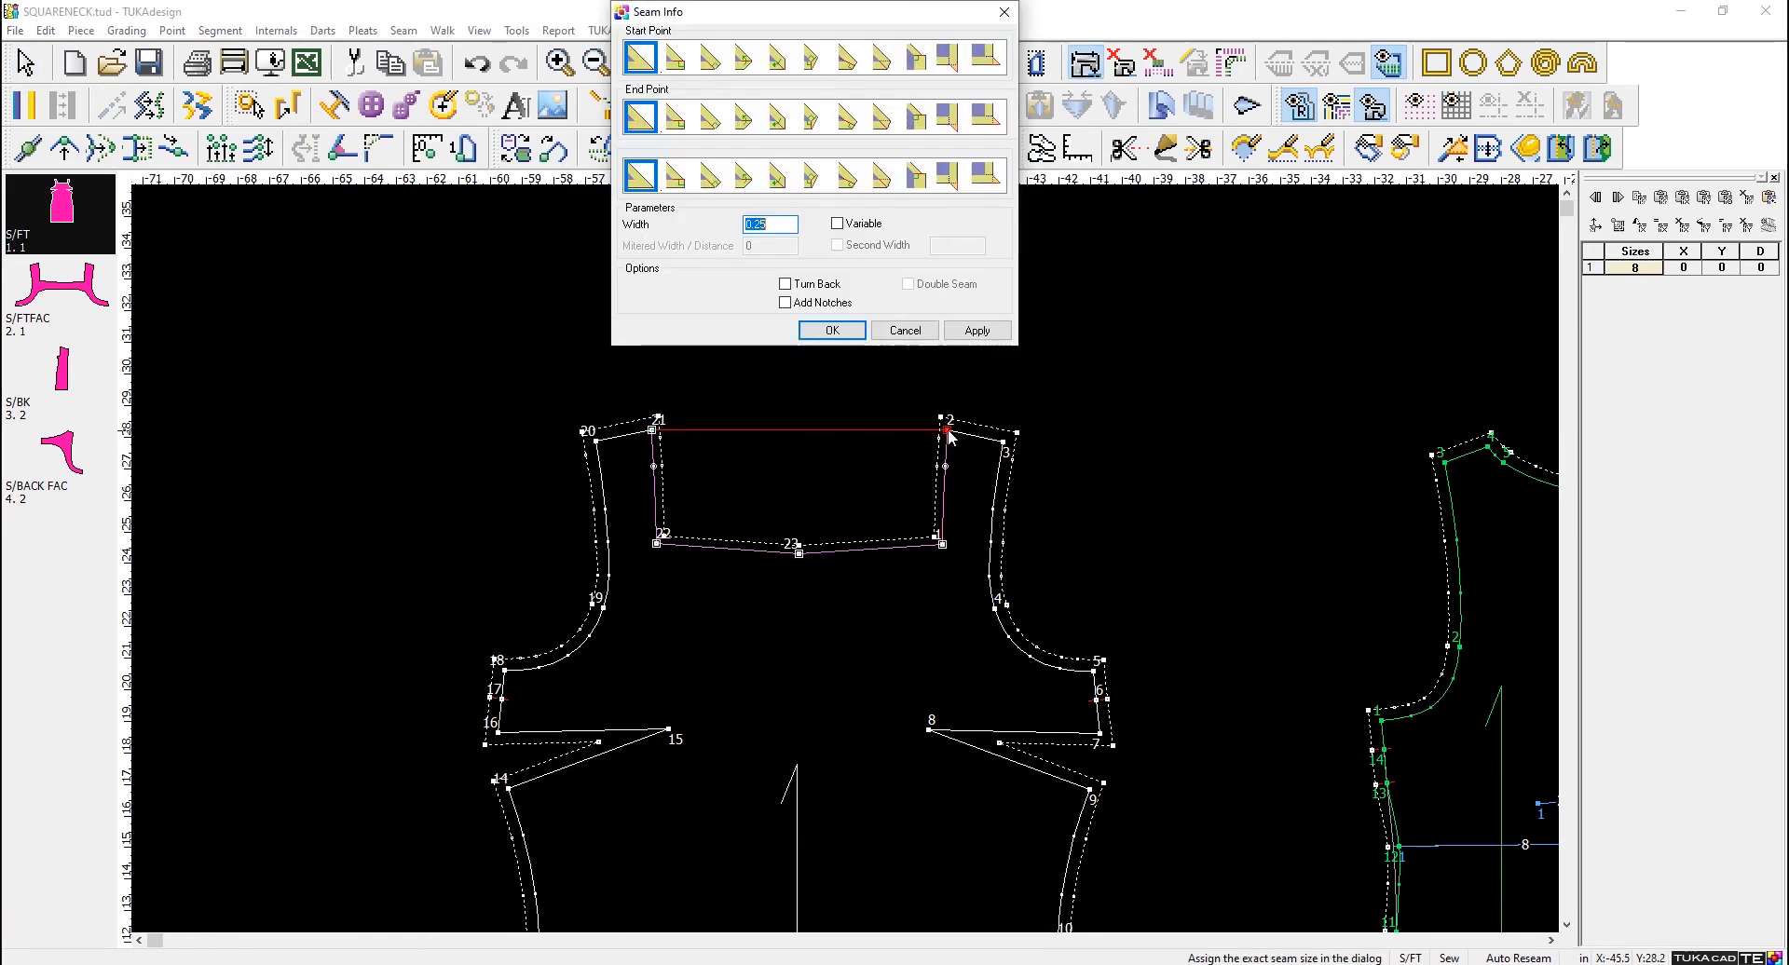
text(.25)
click(826, 328)
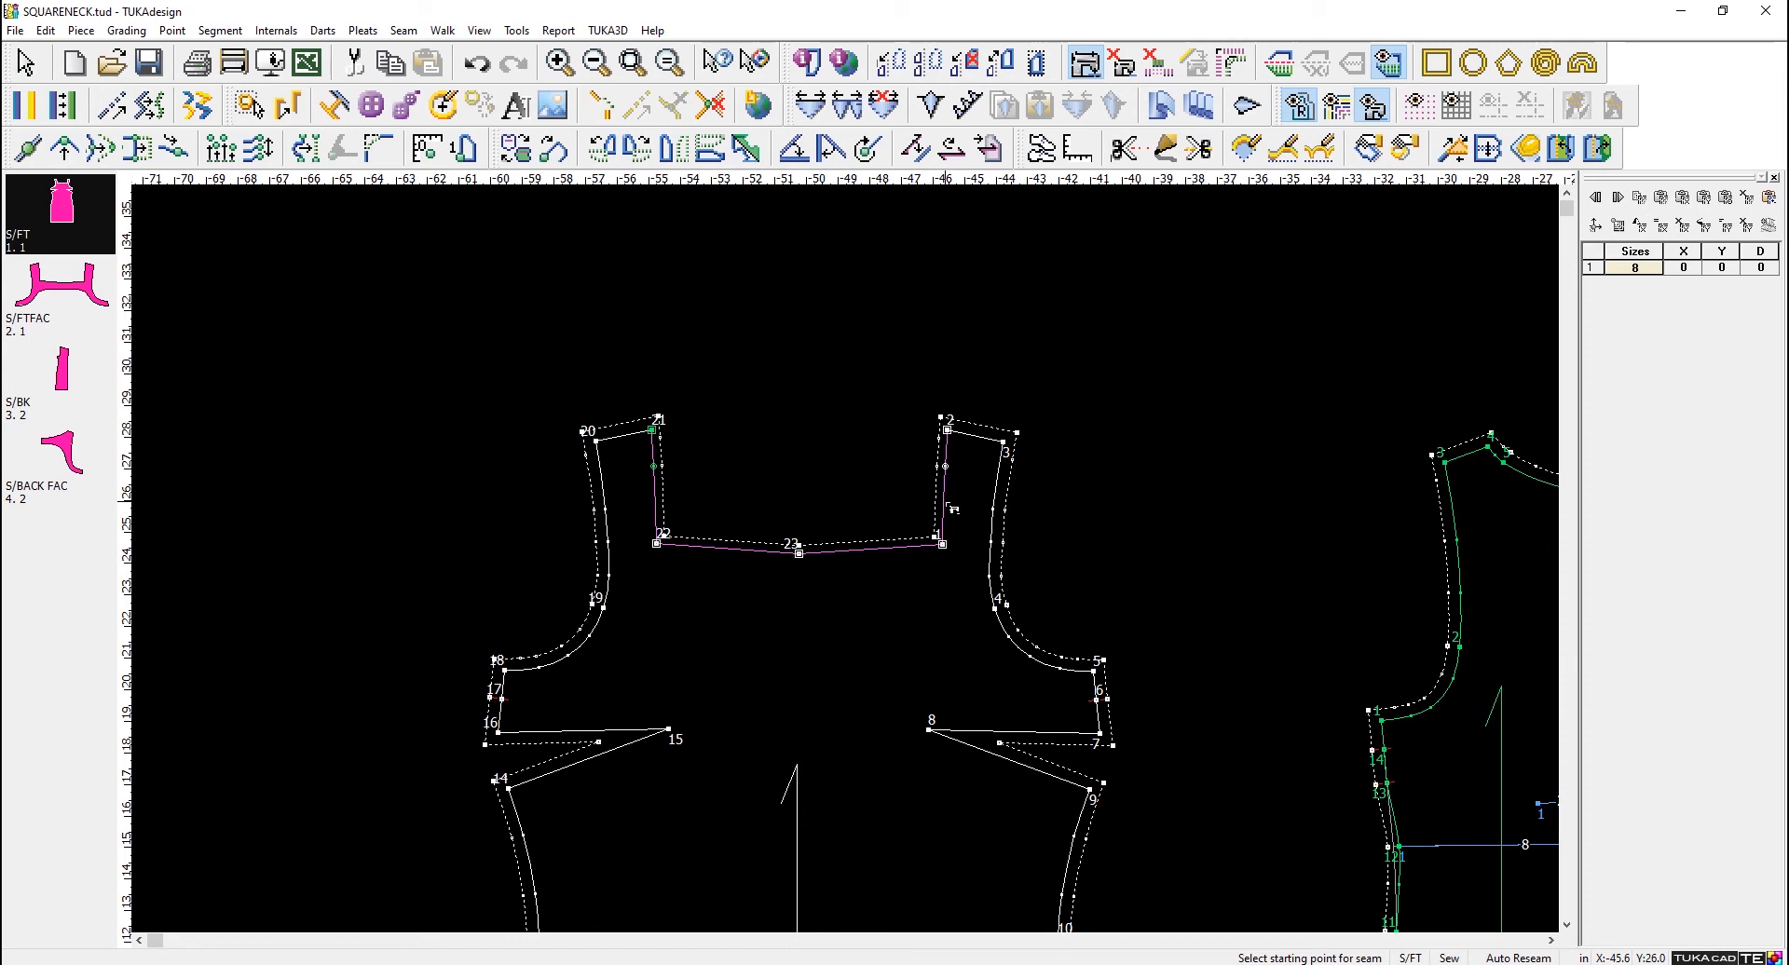
- Add a .25 in wide seam along the S/BK neckline from shoulder point 4 to center back point 6
scroll(1488, 615, down, 2)
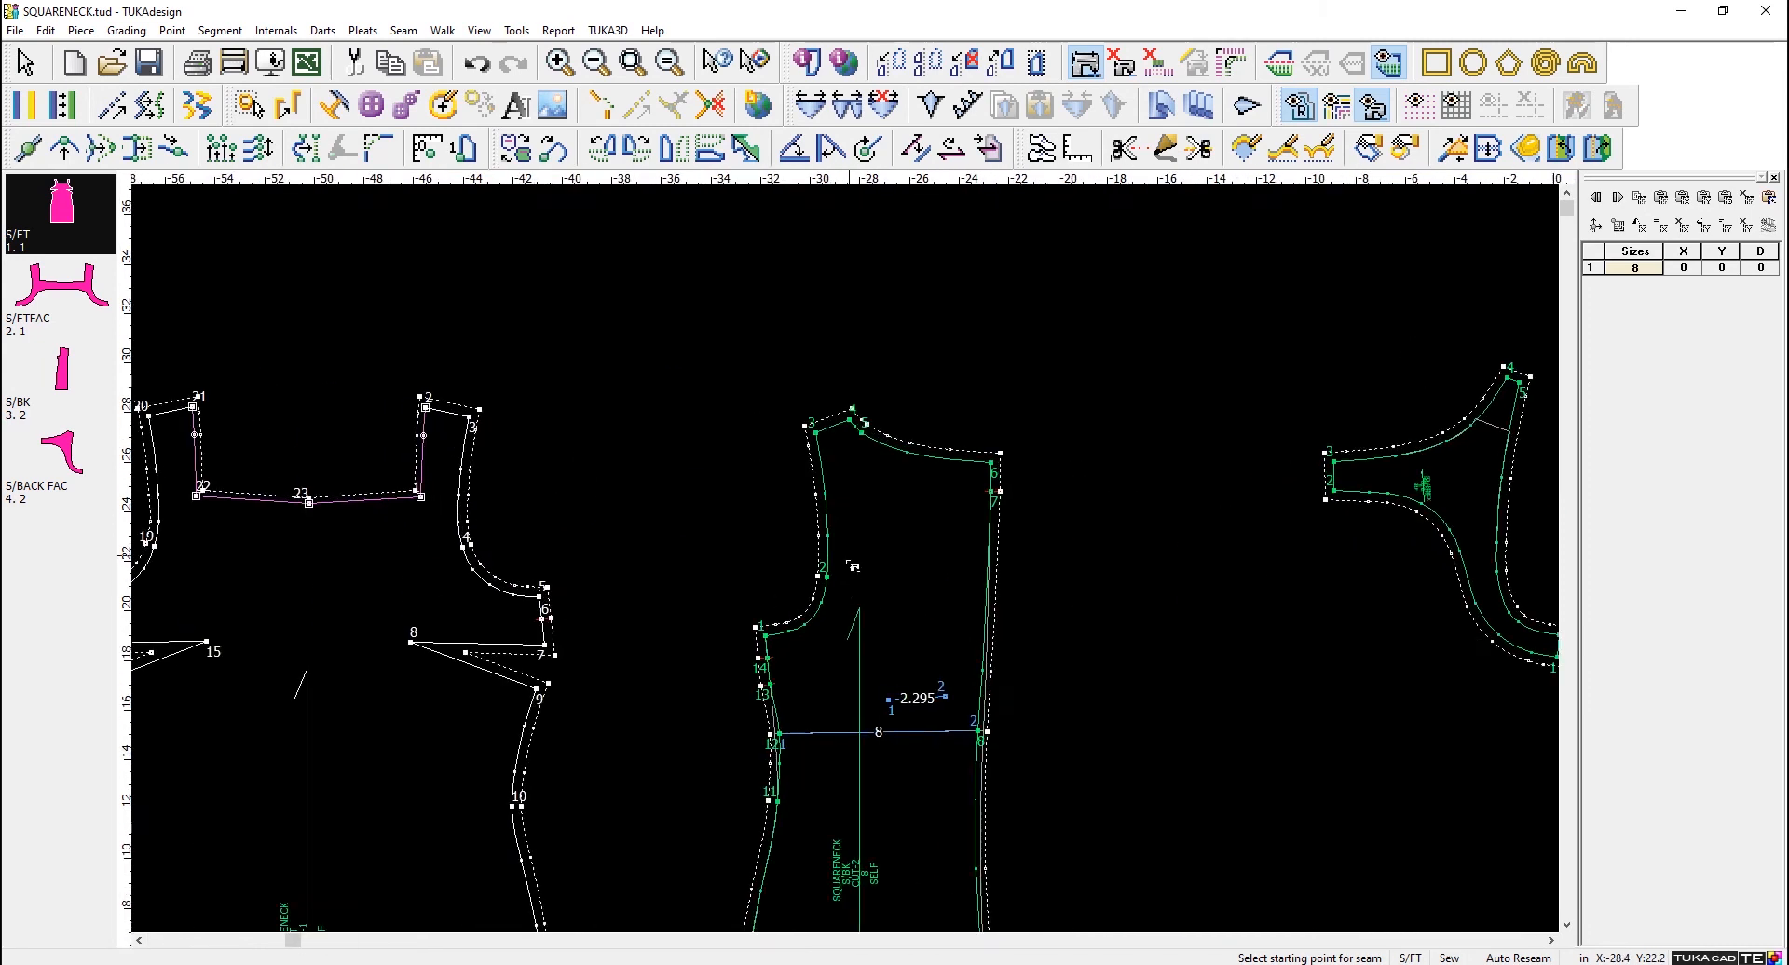
scroll(846, 559, up, 1)
click(850, 400)
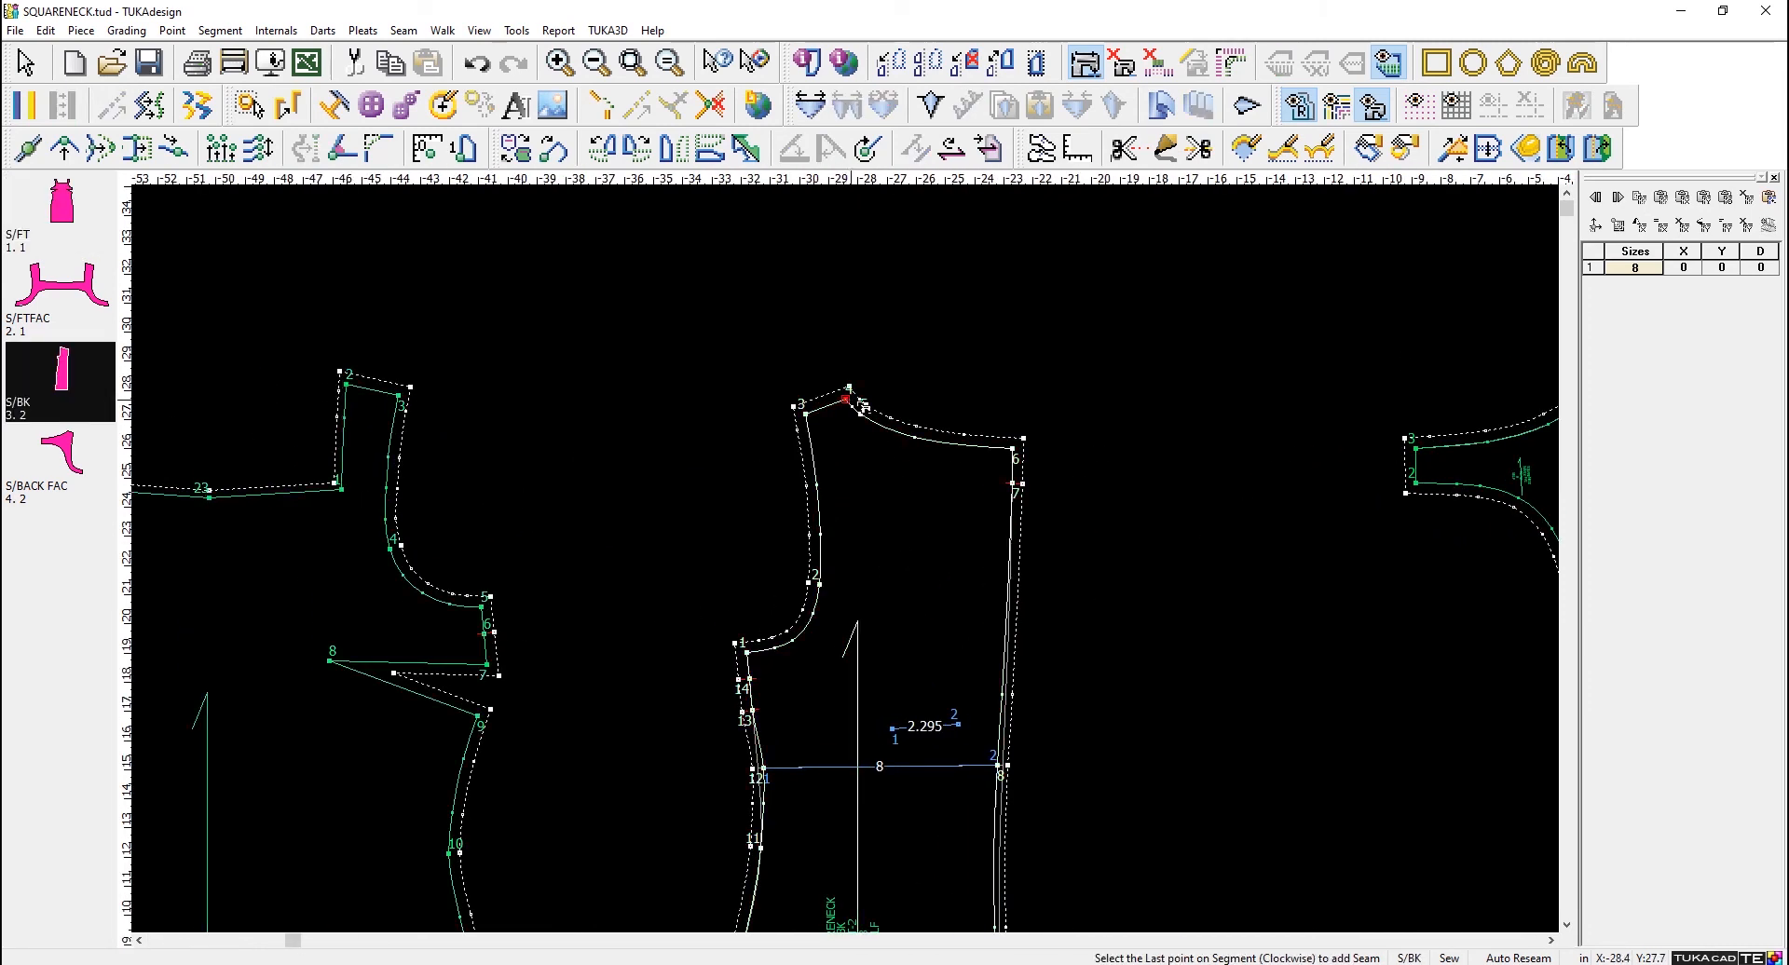
click(1013, 449)
text(.25)
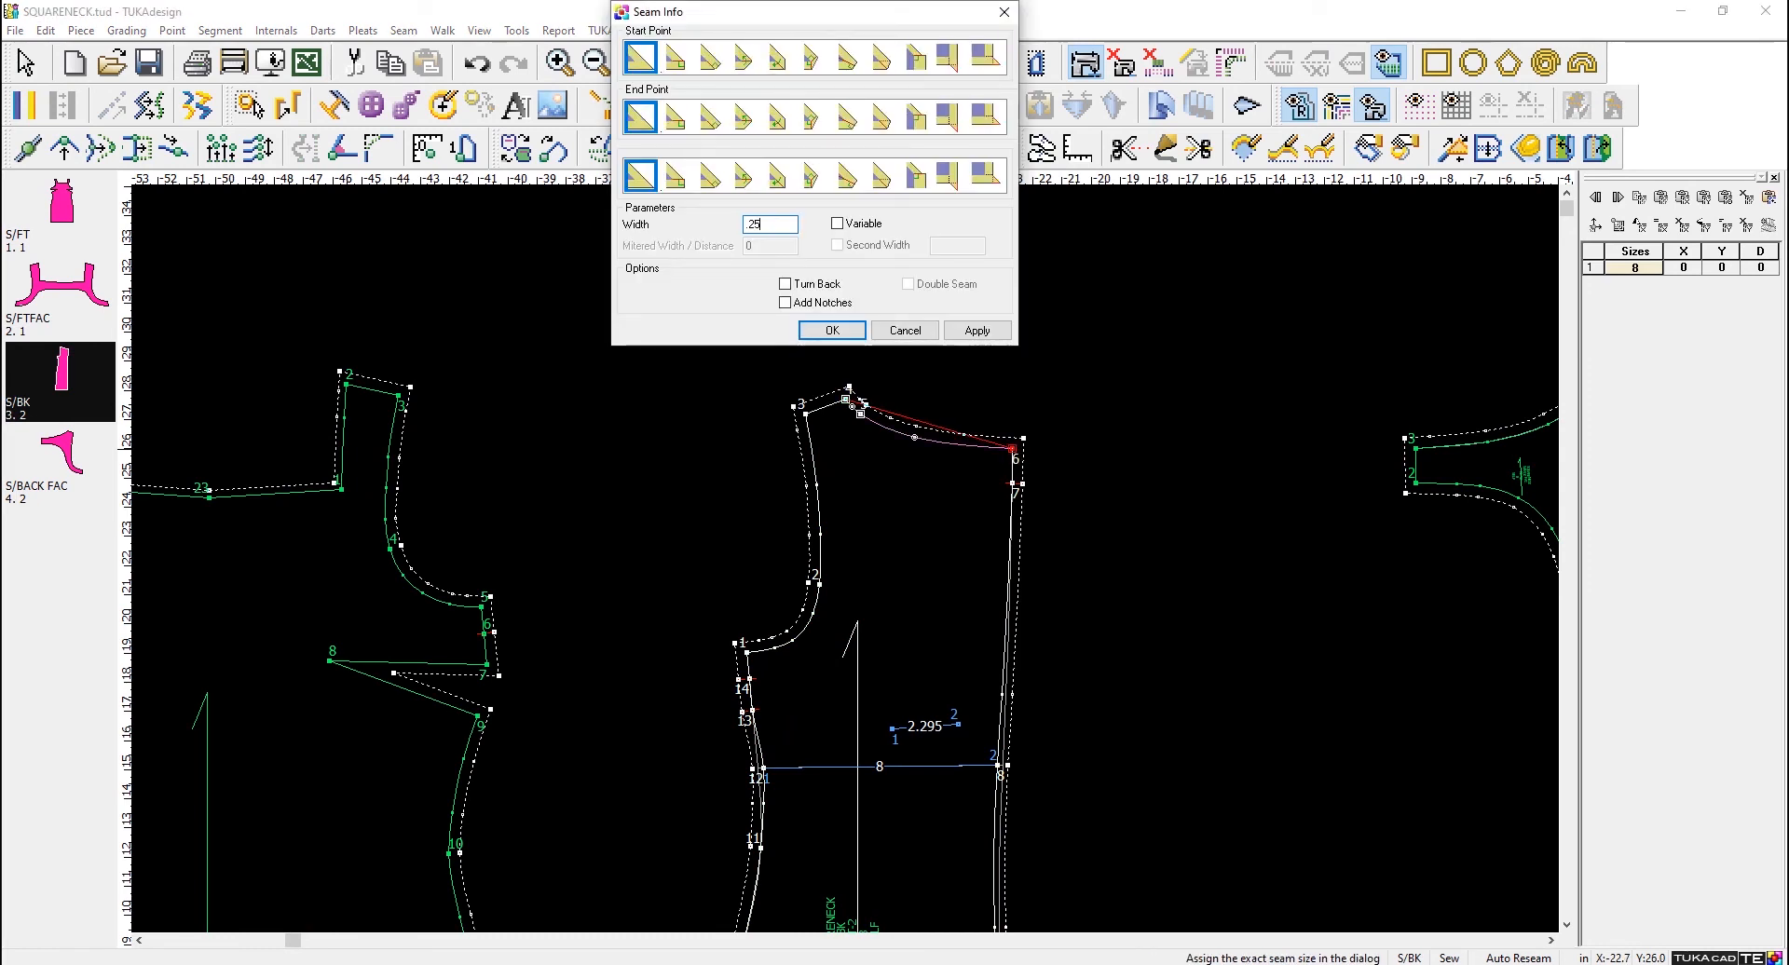
click(840, 332)
- Change the seam width around the entire S/BACK FAC contour, using point 3 as both start and end point
scroll(1340, 470, down, 1)
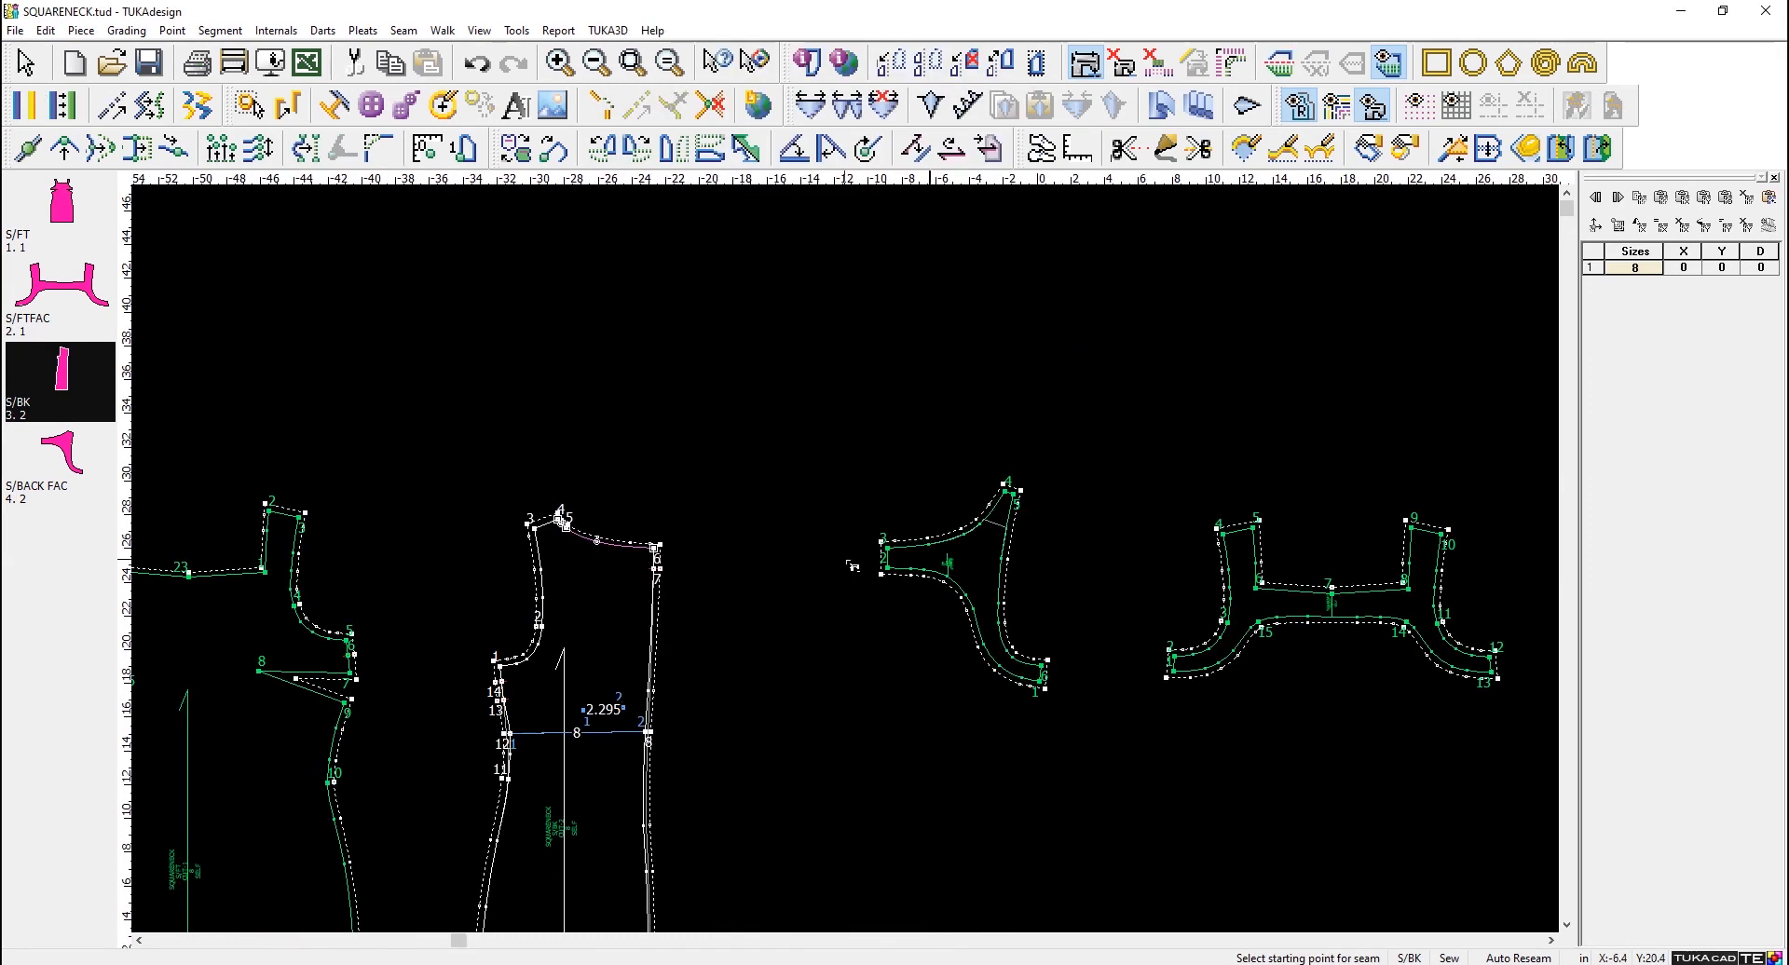
scroll(936, 643, up, 1)
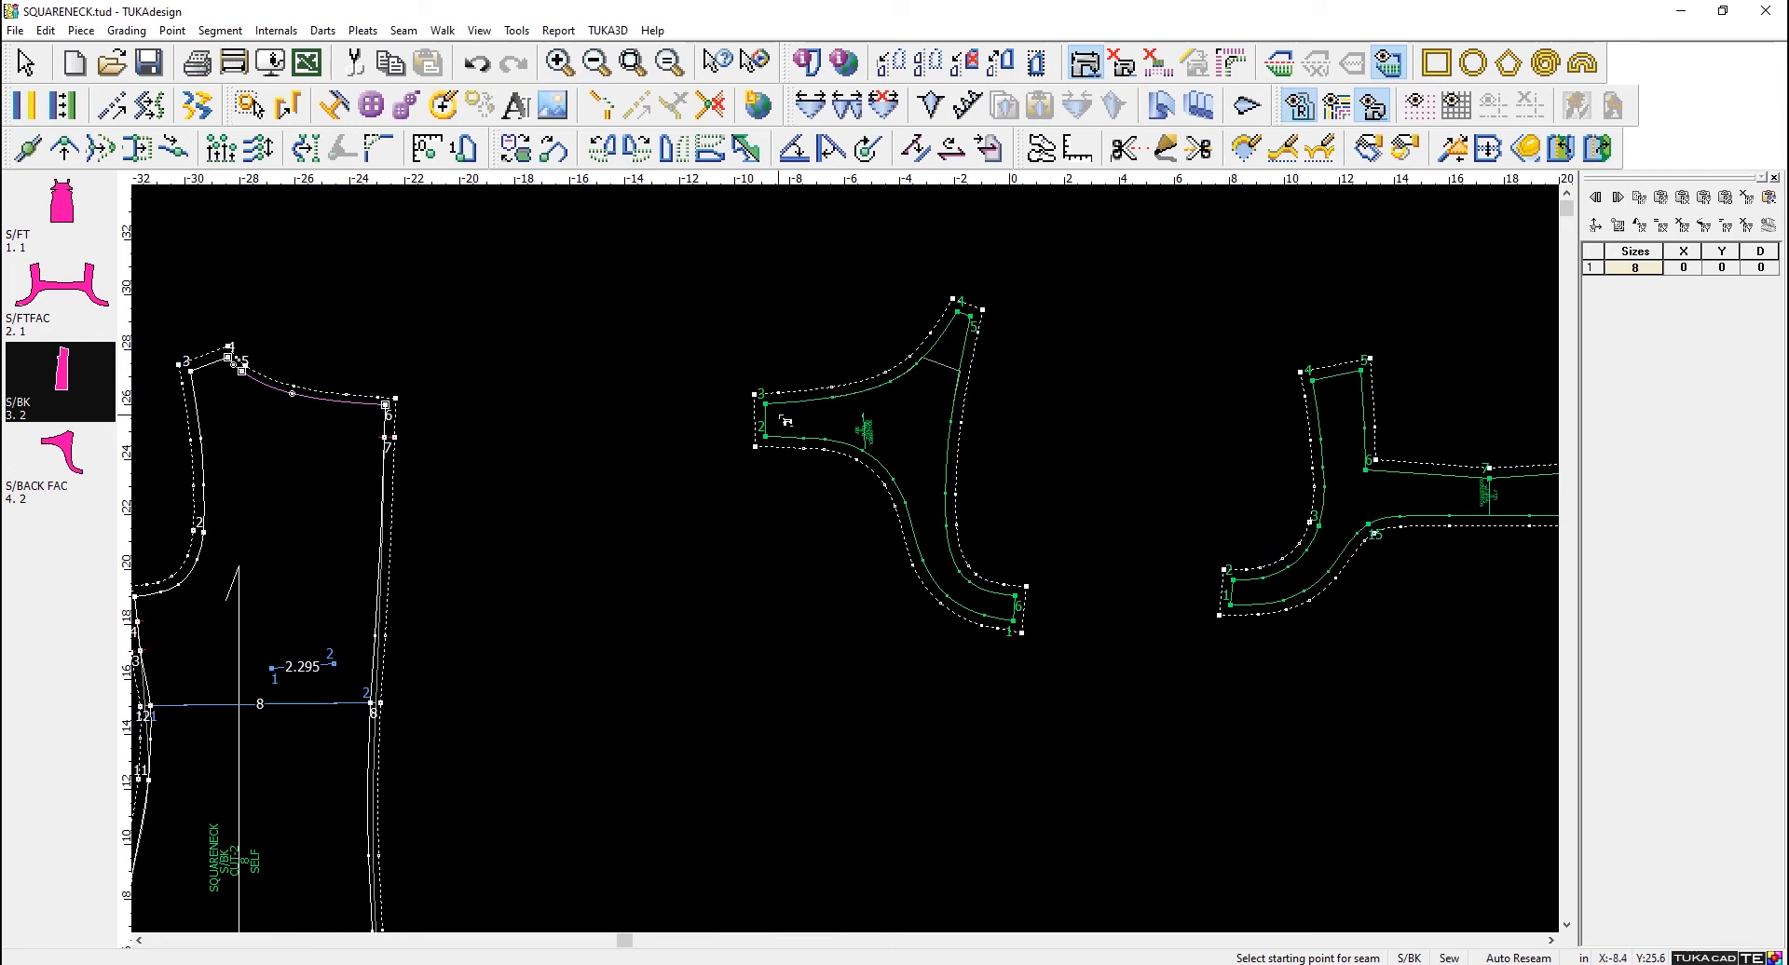
click(767, 406)
click(767, 408)
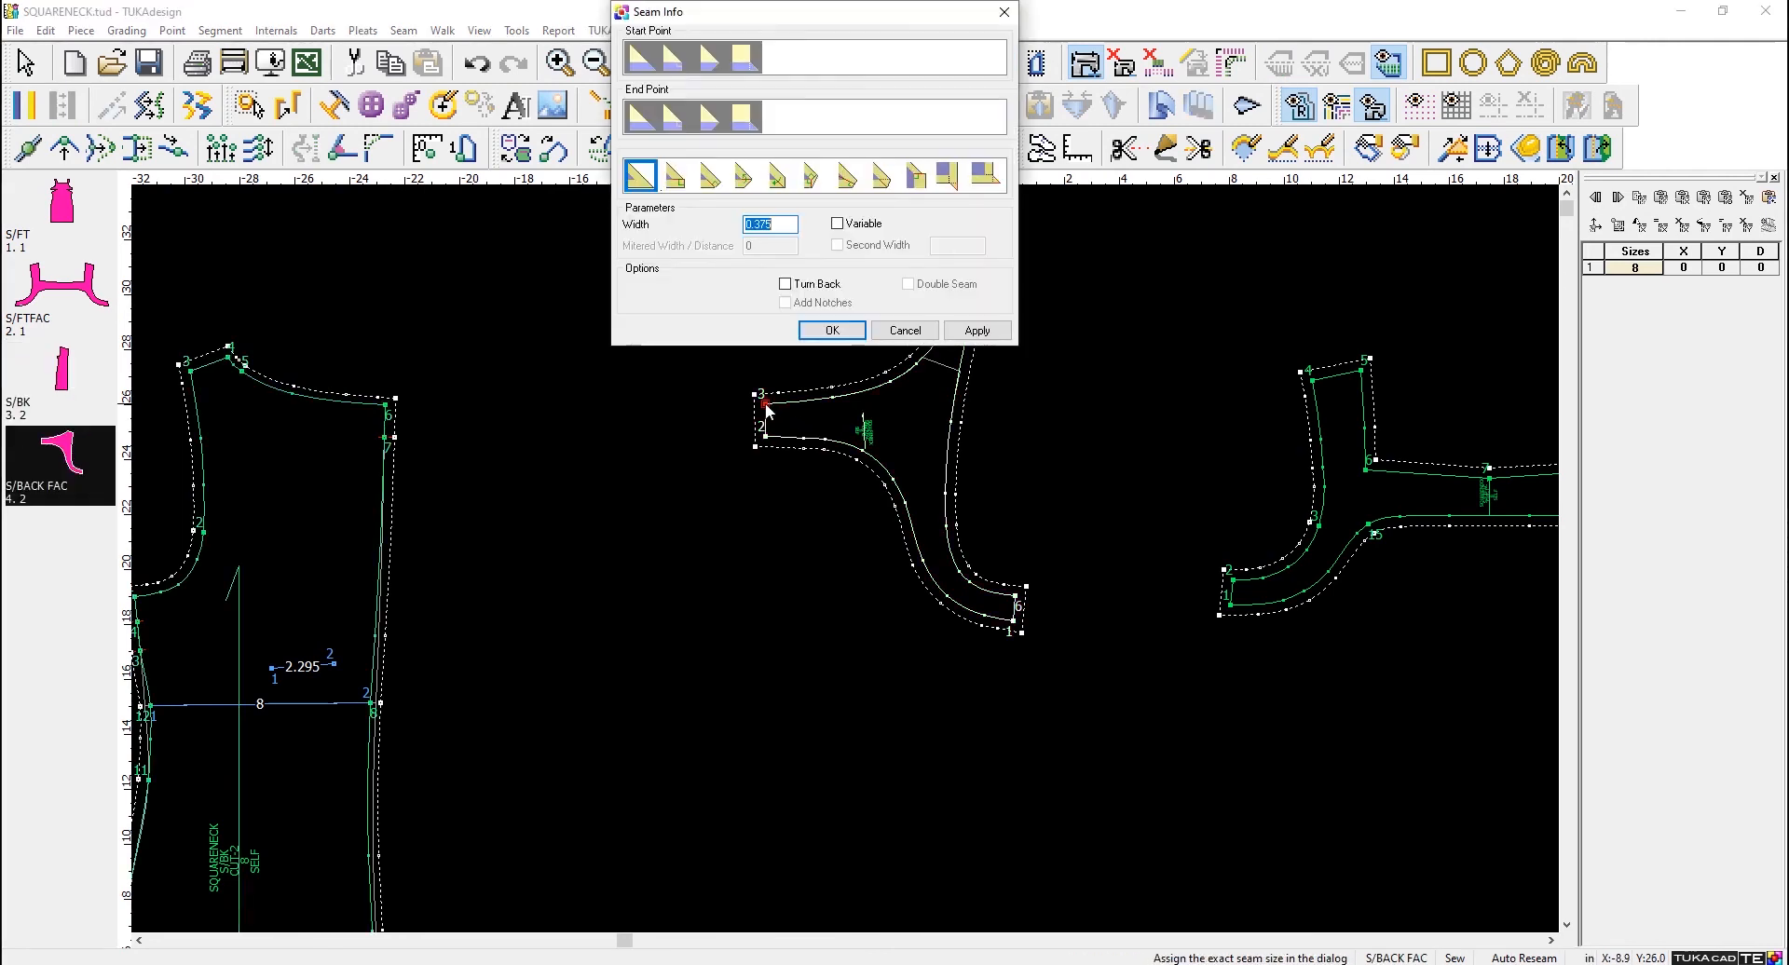
text(.25)
key(Return)
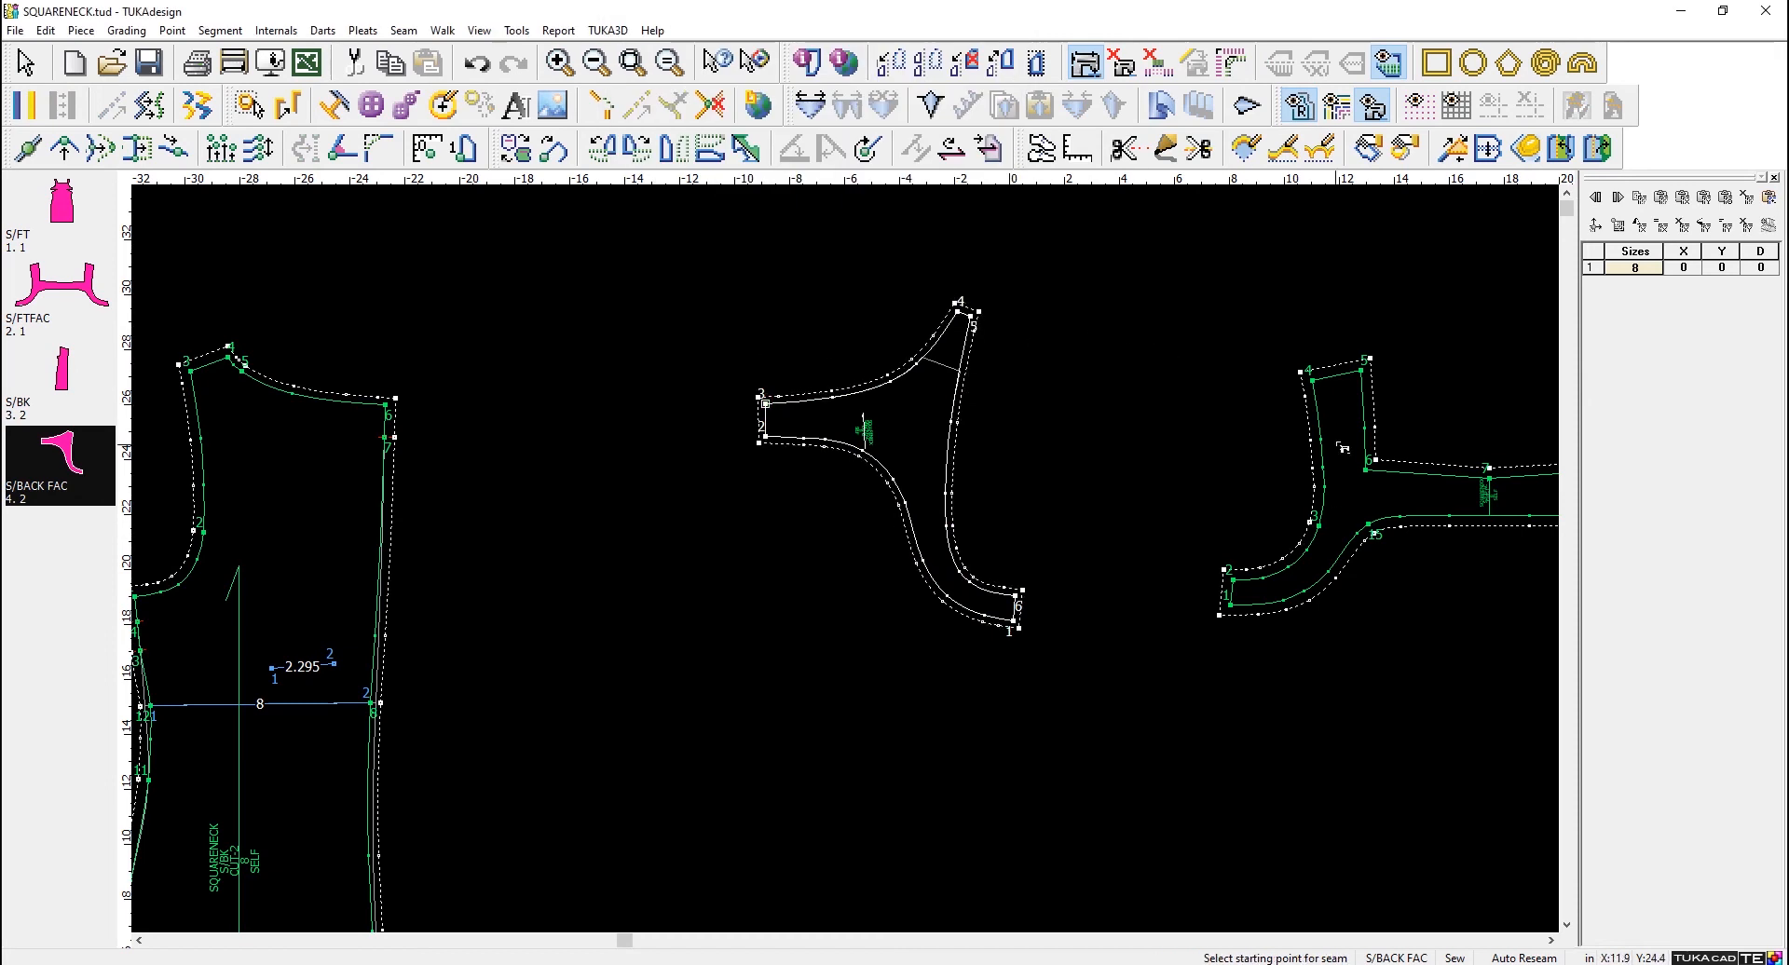
- Change the seam width around the entire S/FTFAC contour, using point 4 as both start and end point
click(1313, 381)
click(1314, 383)
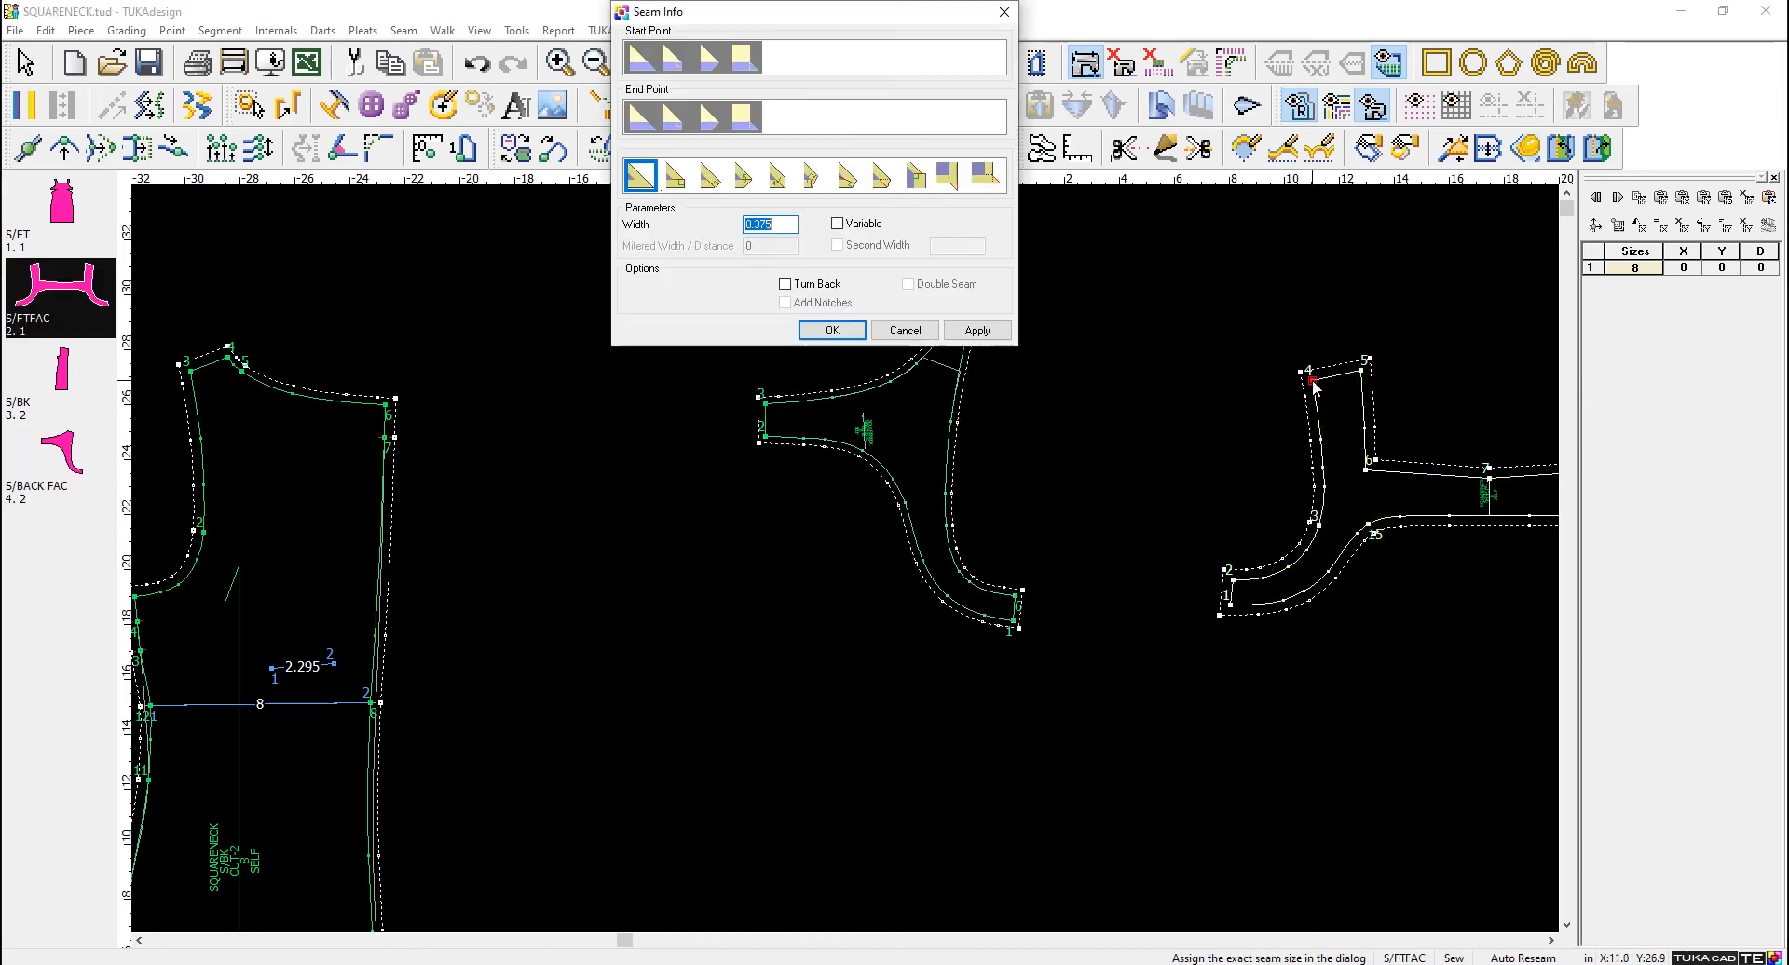
text(.25)
click(832, 330)
scroll(1298, 470, down, 2)
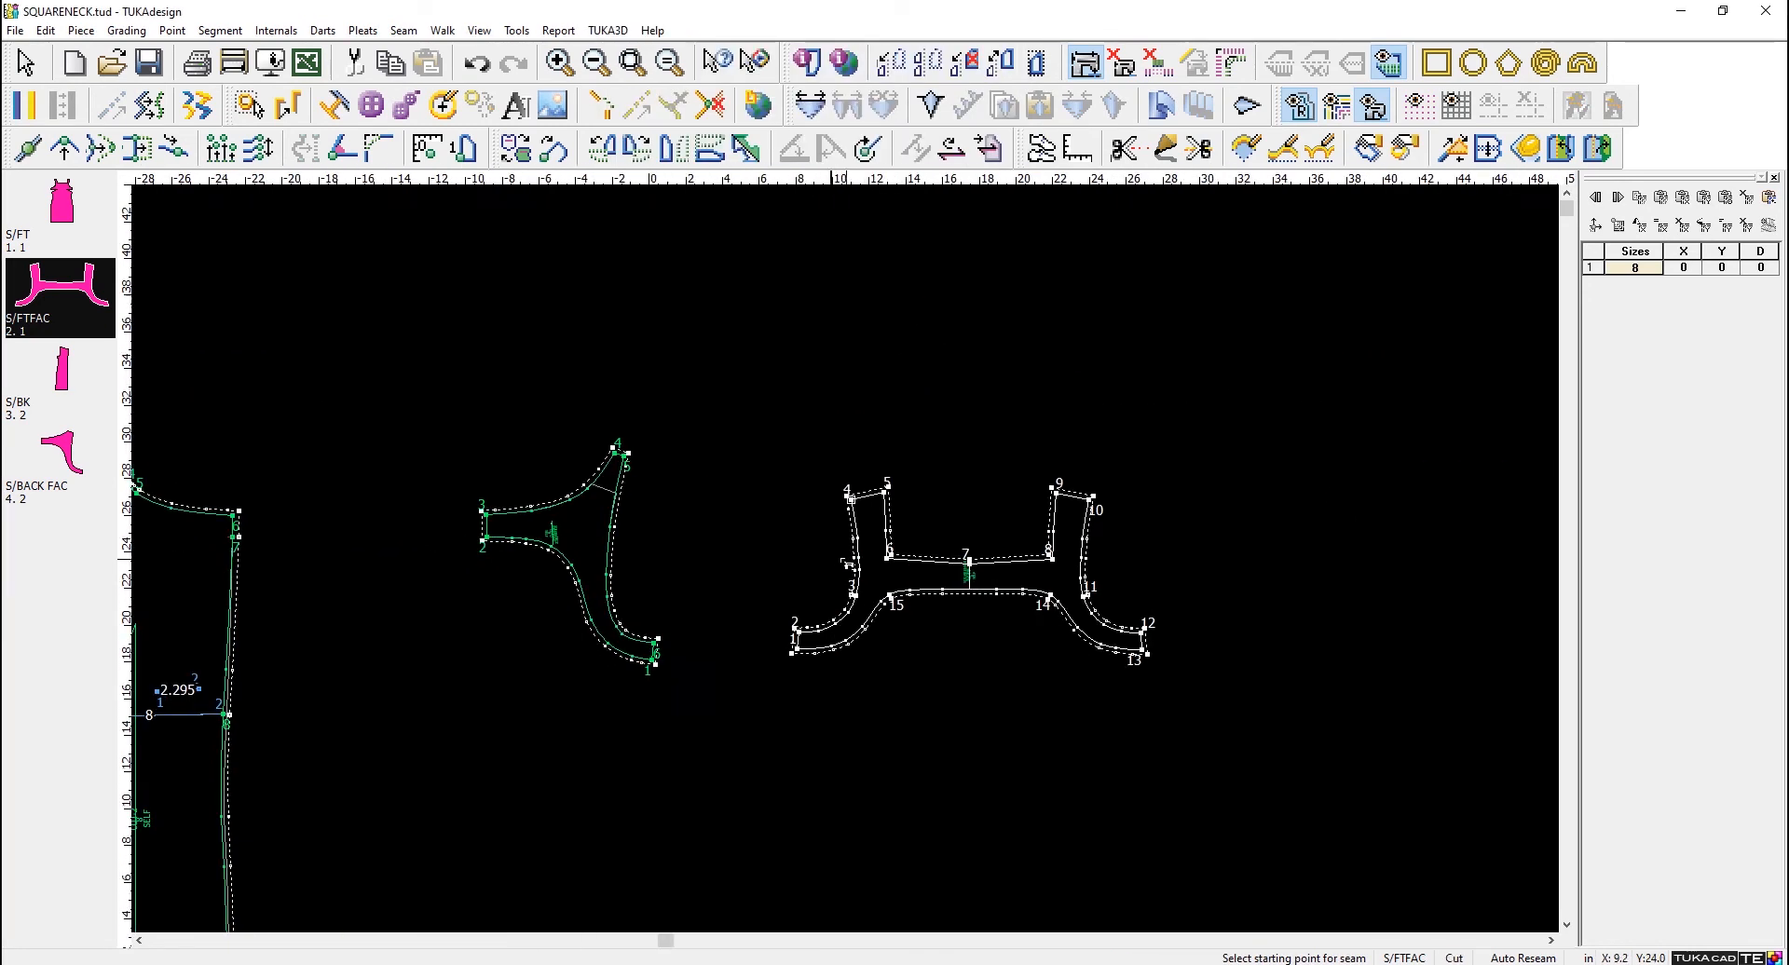
scroll(832, 562, up, 1)
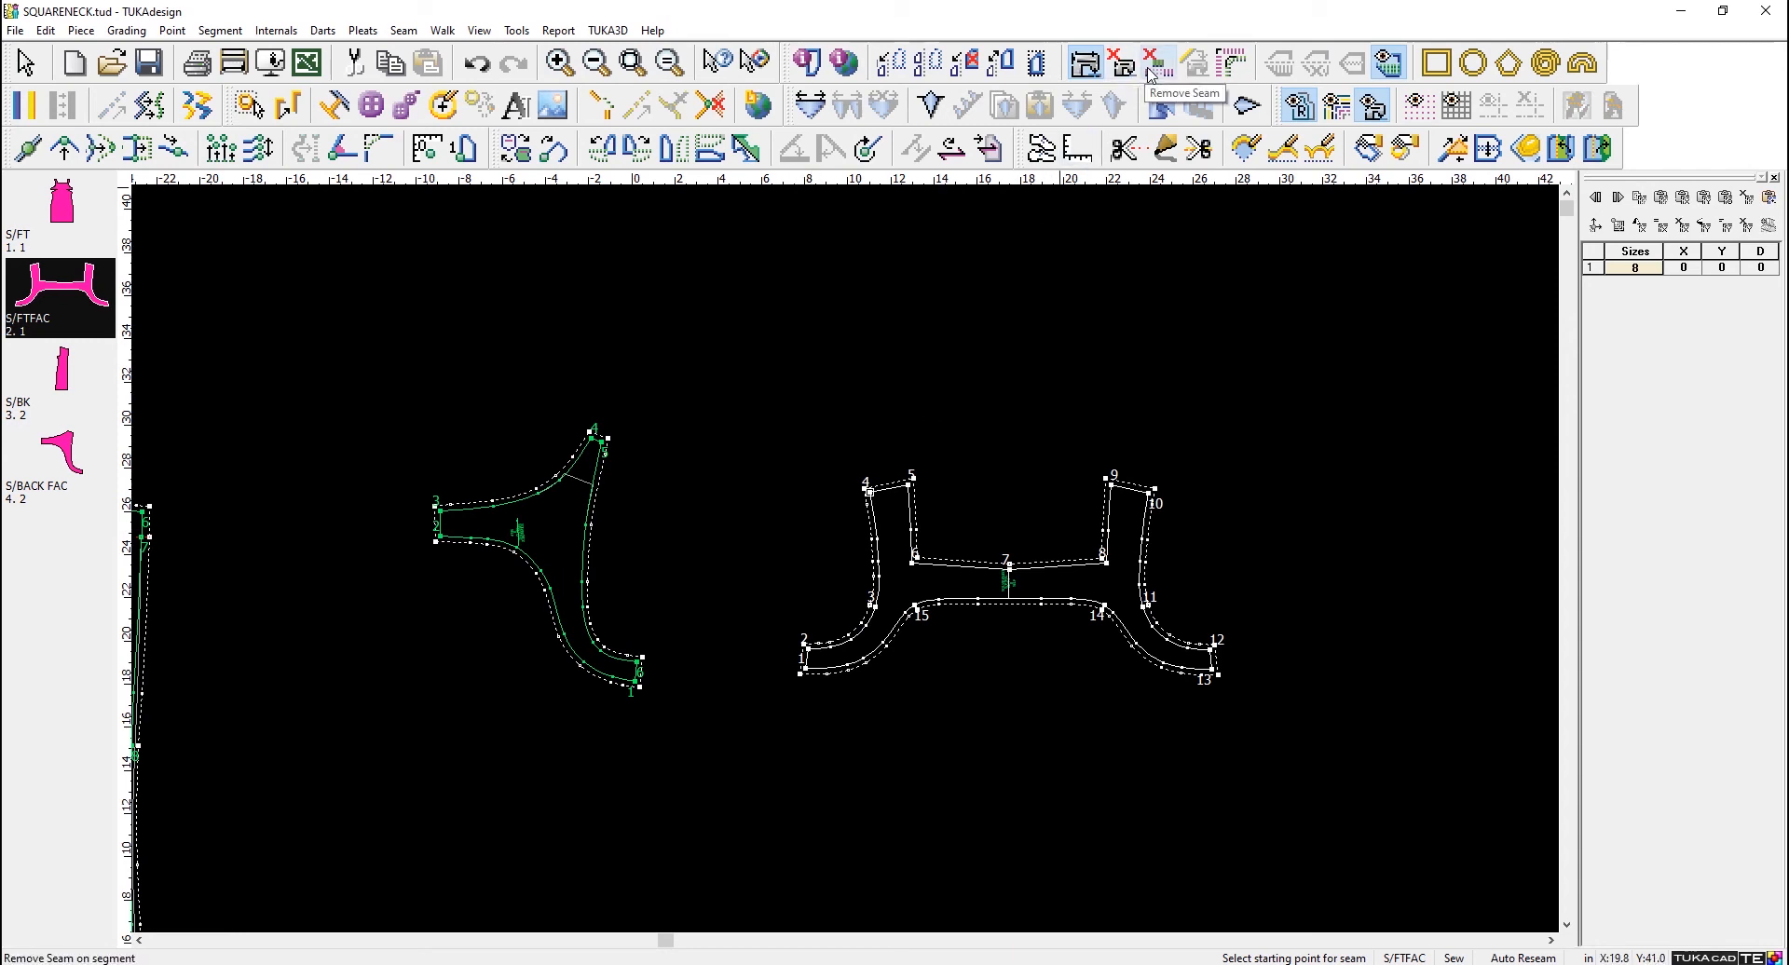
- Remove the seam from the S/FTFAC neckline, clockwise from point 5 to point 9
right_click(916, 365)
click(941, 370)
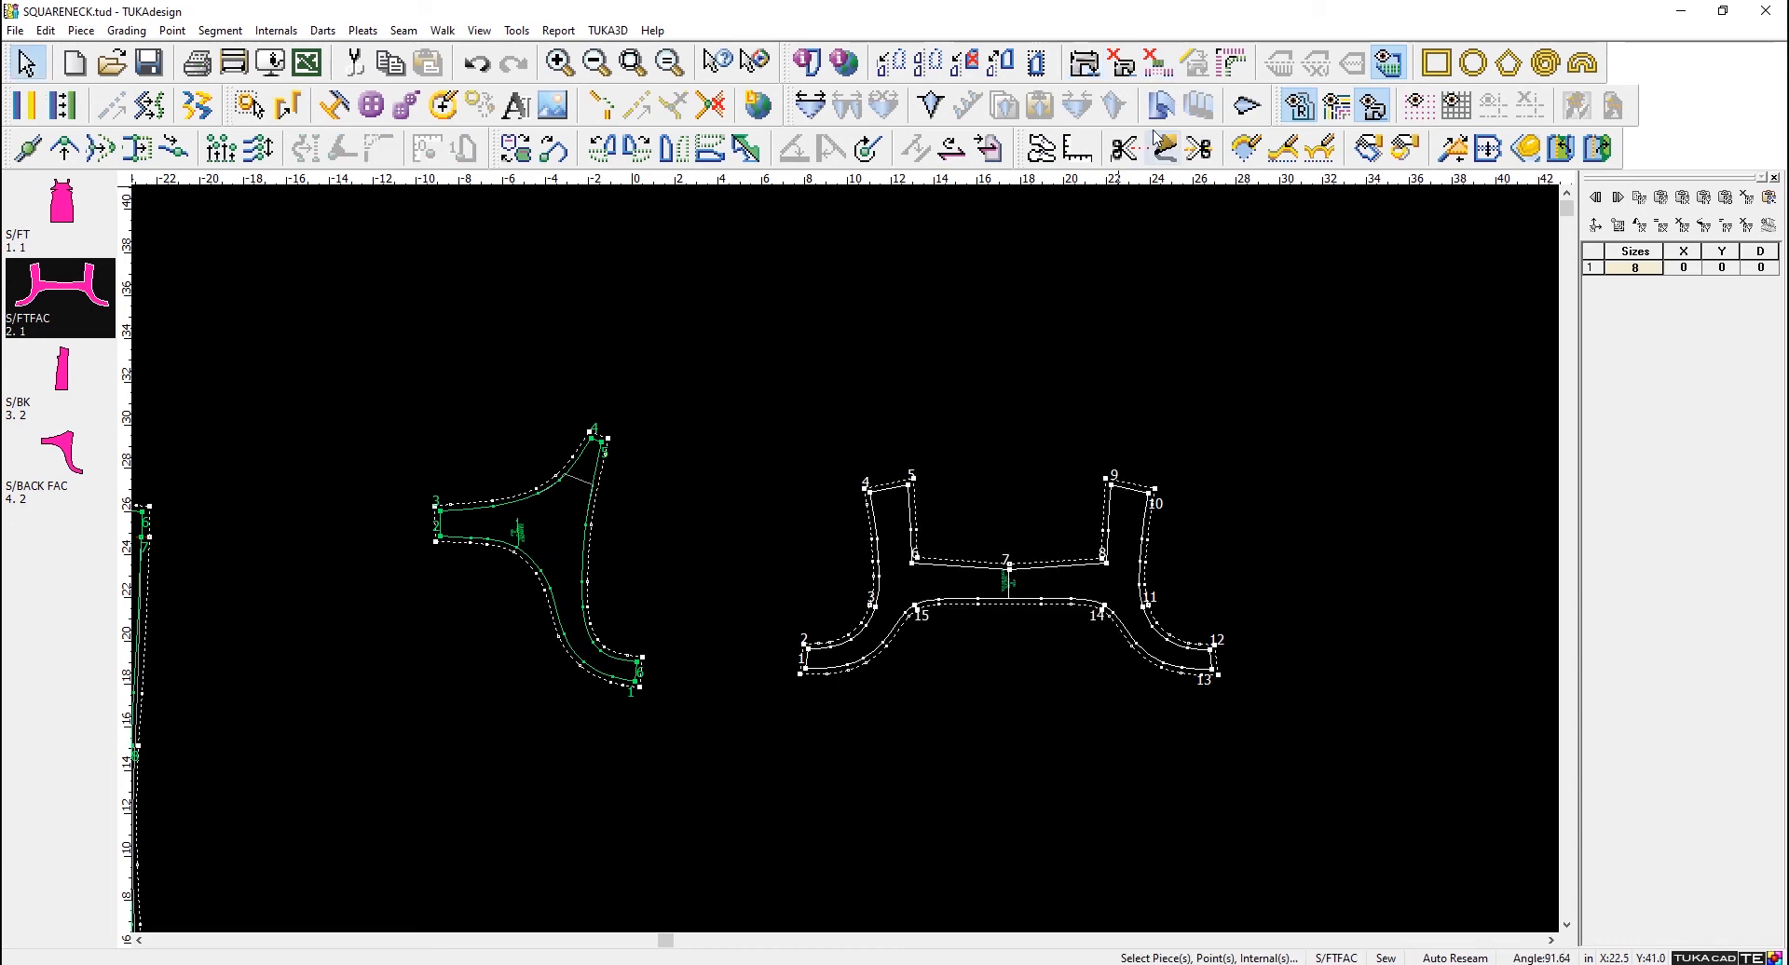
click(1158, 62)
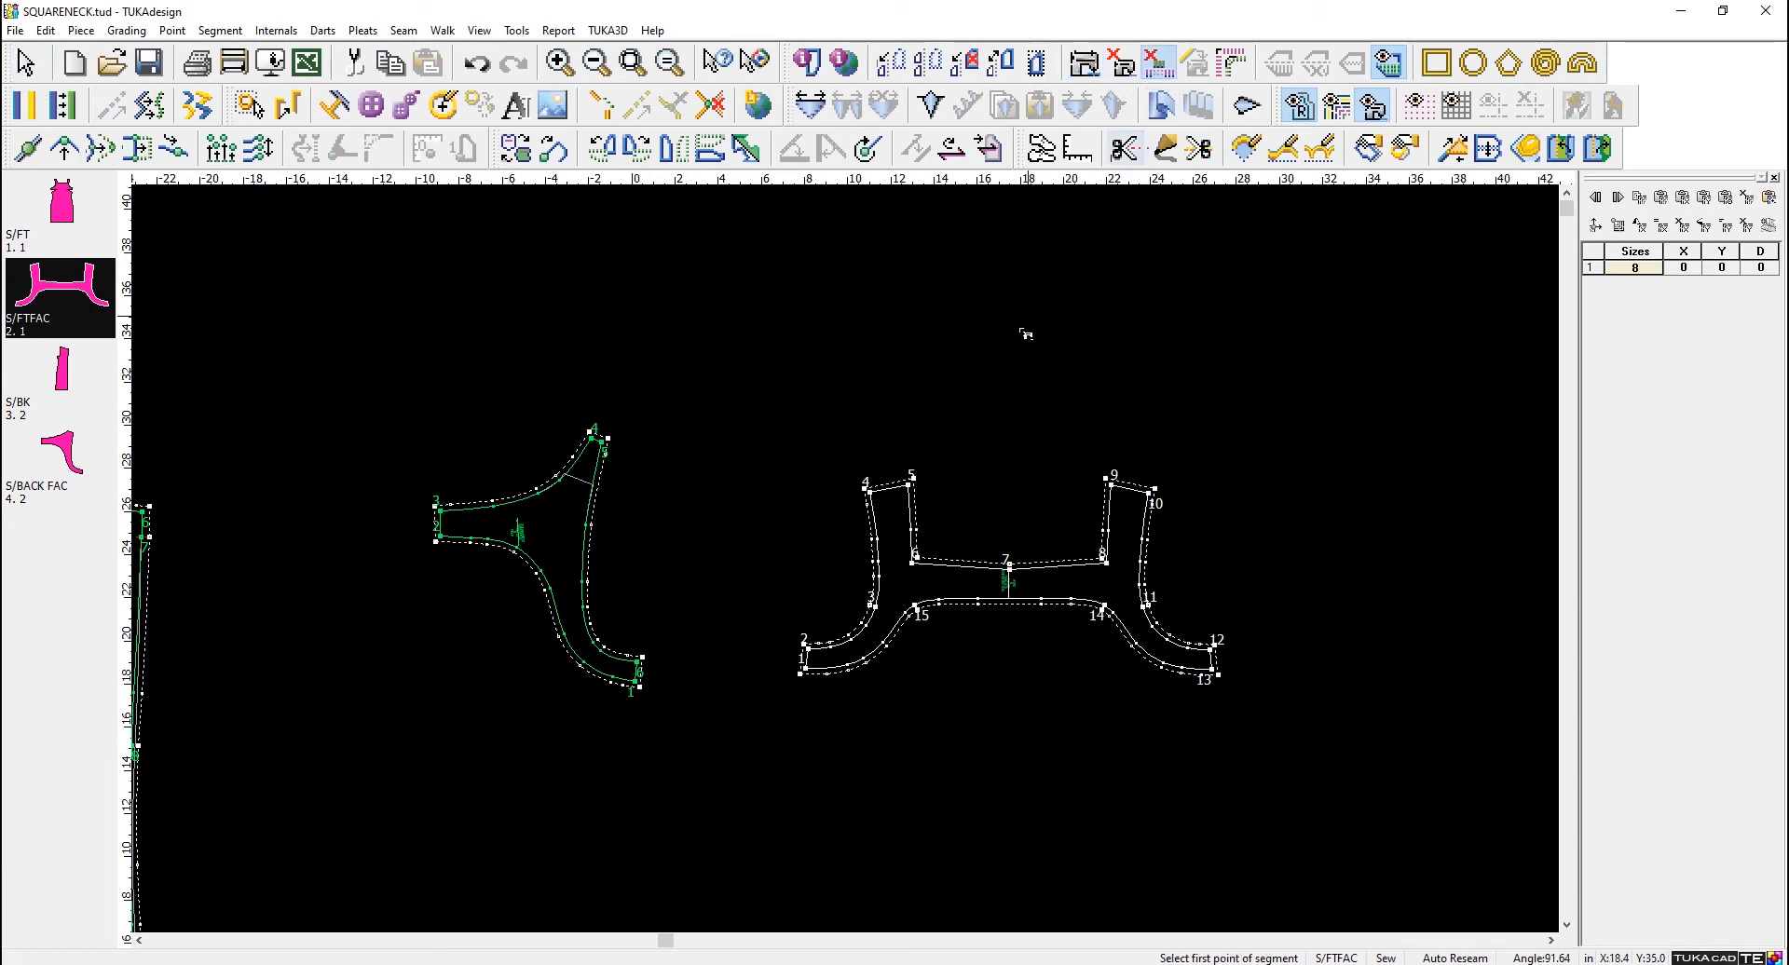
click(909, 482)
drag(910, 483, 1111, 481)
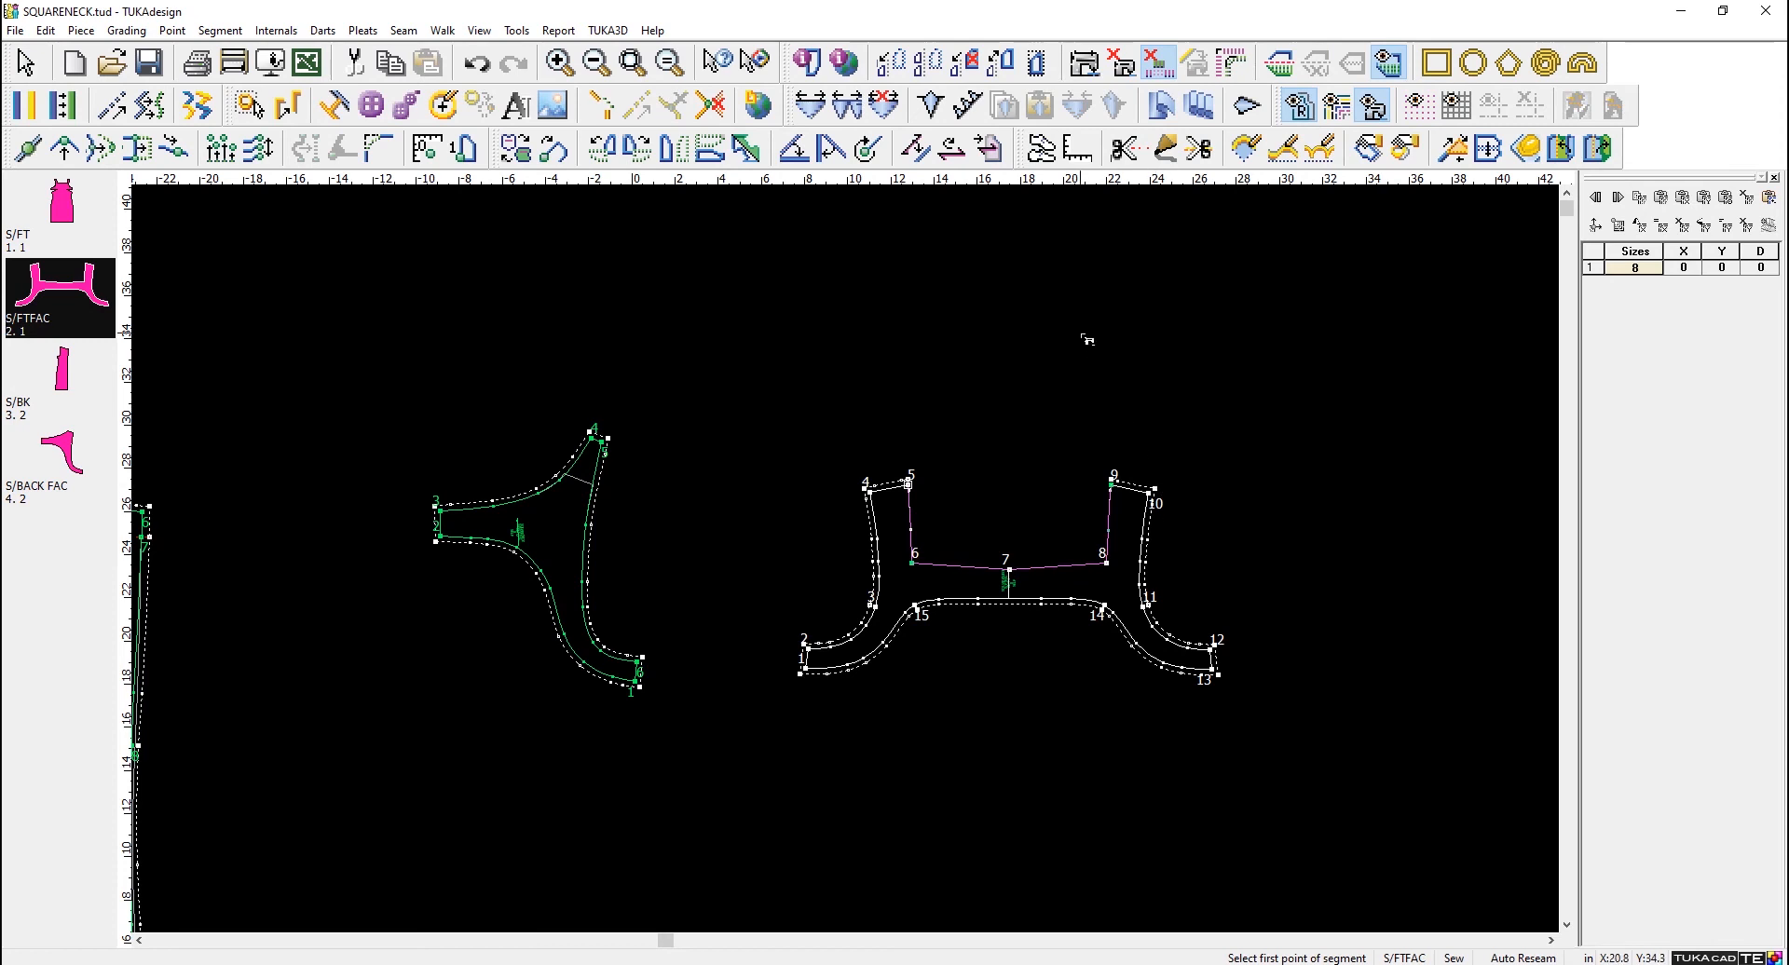
right_click(1081, 334)
click(1158, 345)
- Switch all pieces from sew line to cut line
scroll(1157, 345, down, 3)
scroll(751, 626, up, 2)
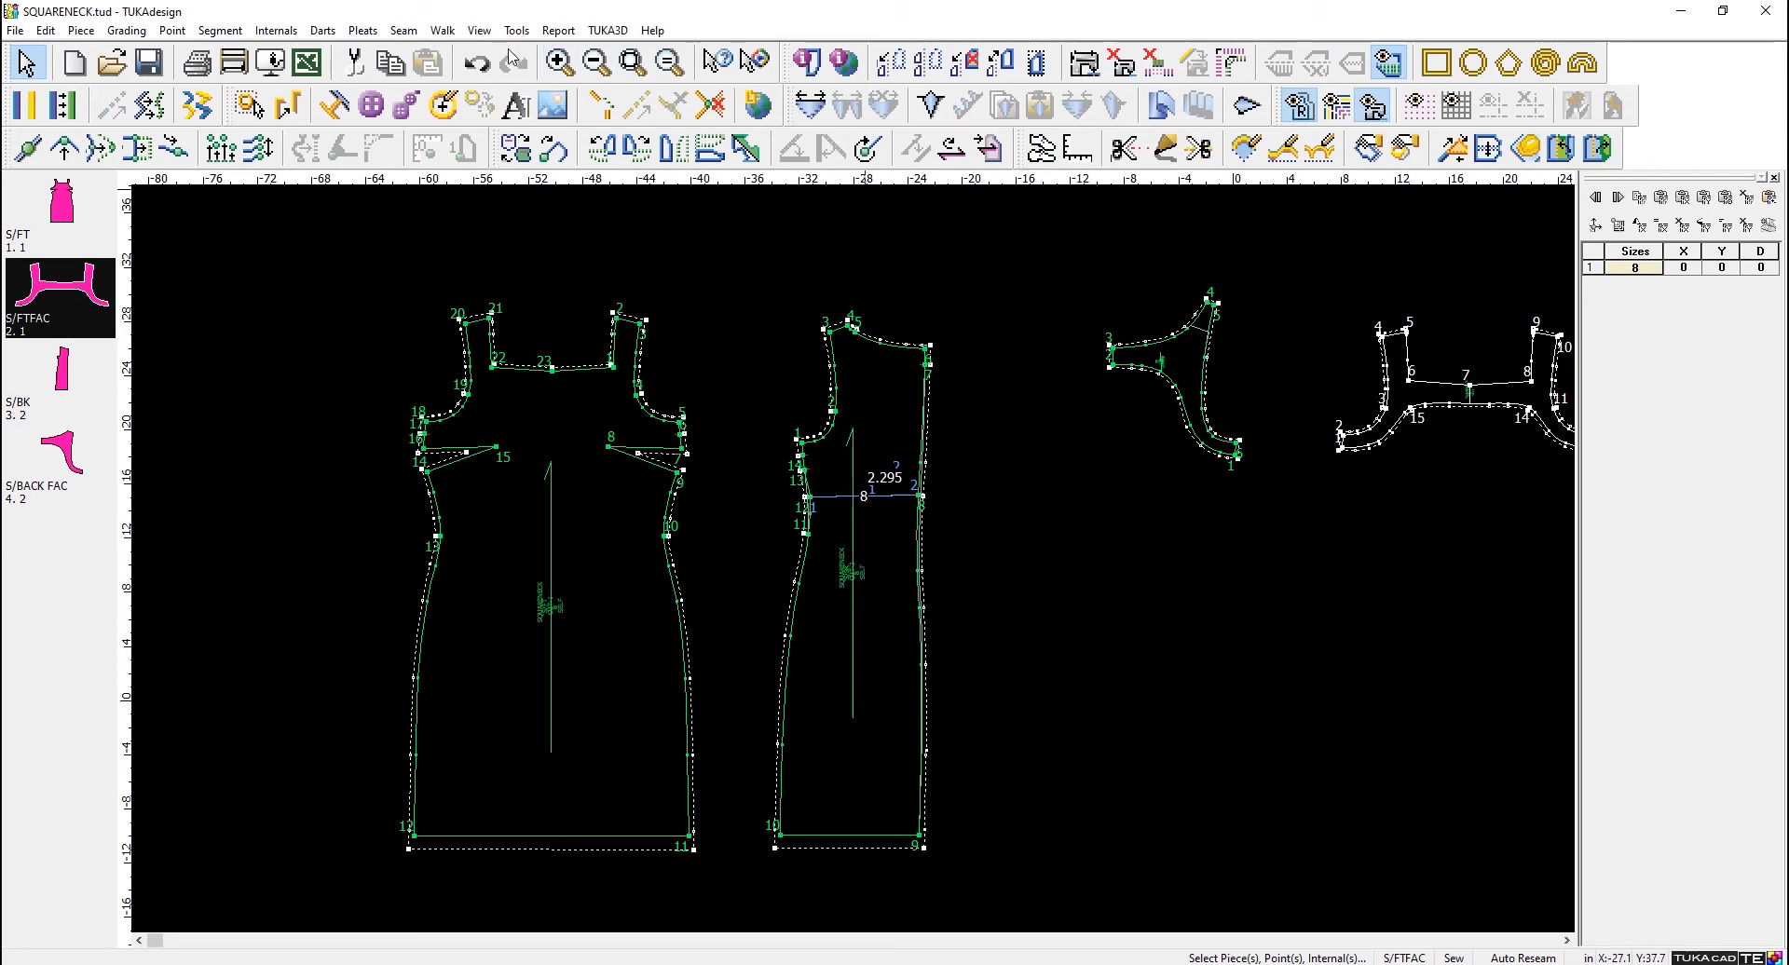
click(405, 34)
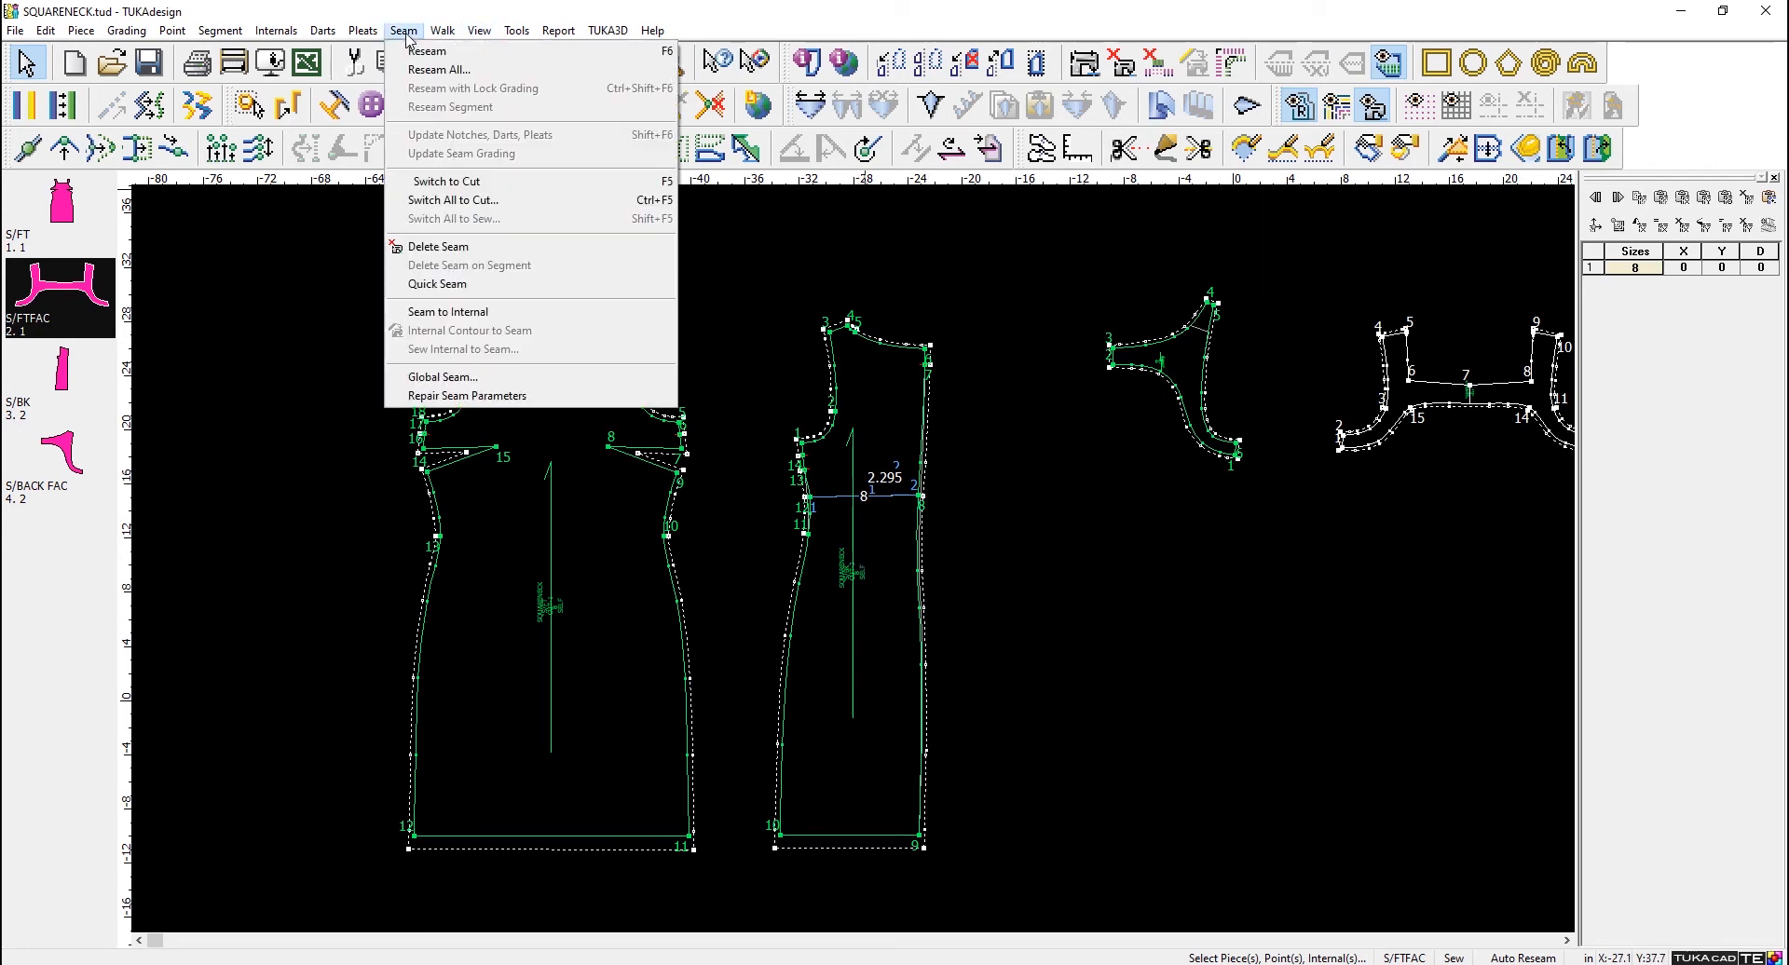
click(519, 201)
- Delete the seams of S/FT, S/FTFAC, S/BK and S/BACK FAC together, and hide the reference outline inside S/BK
click(403, 31)
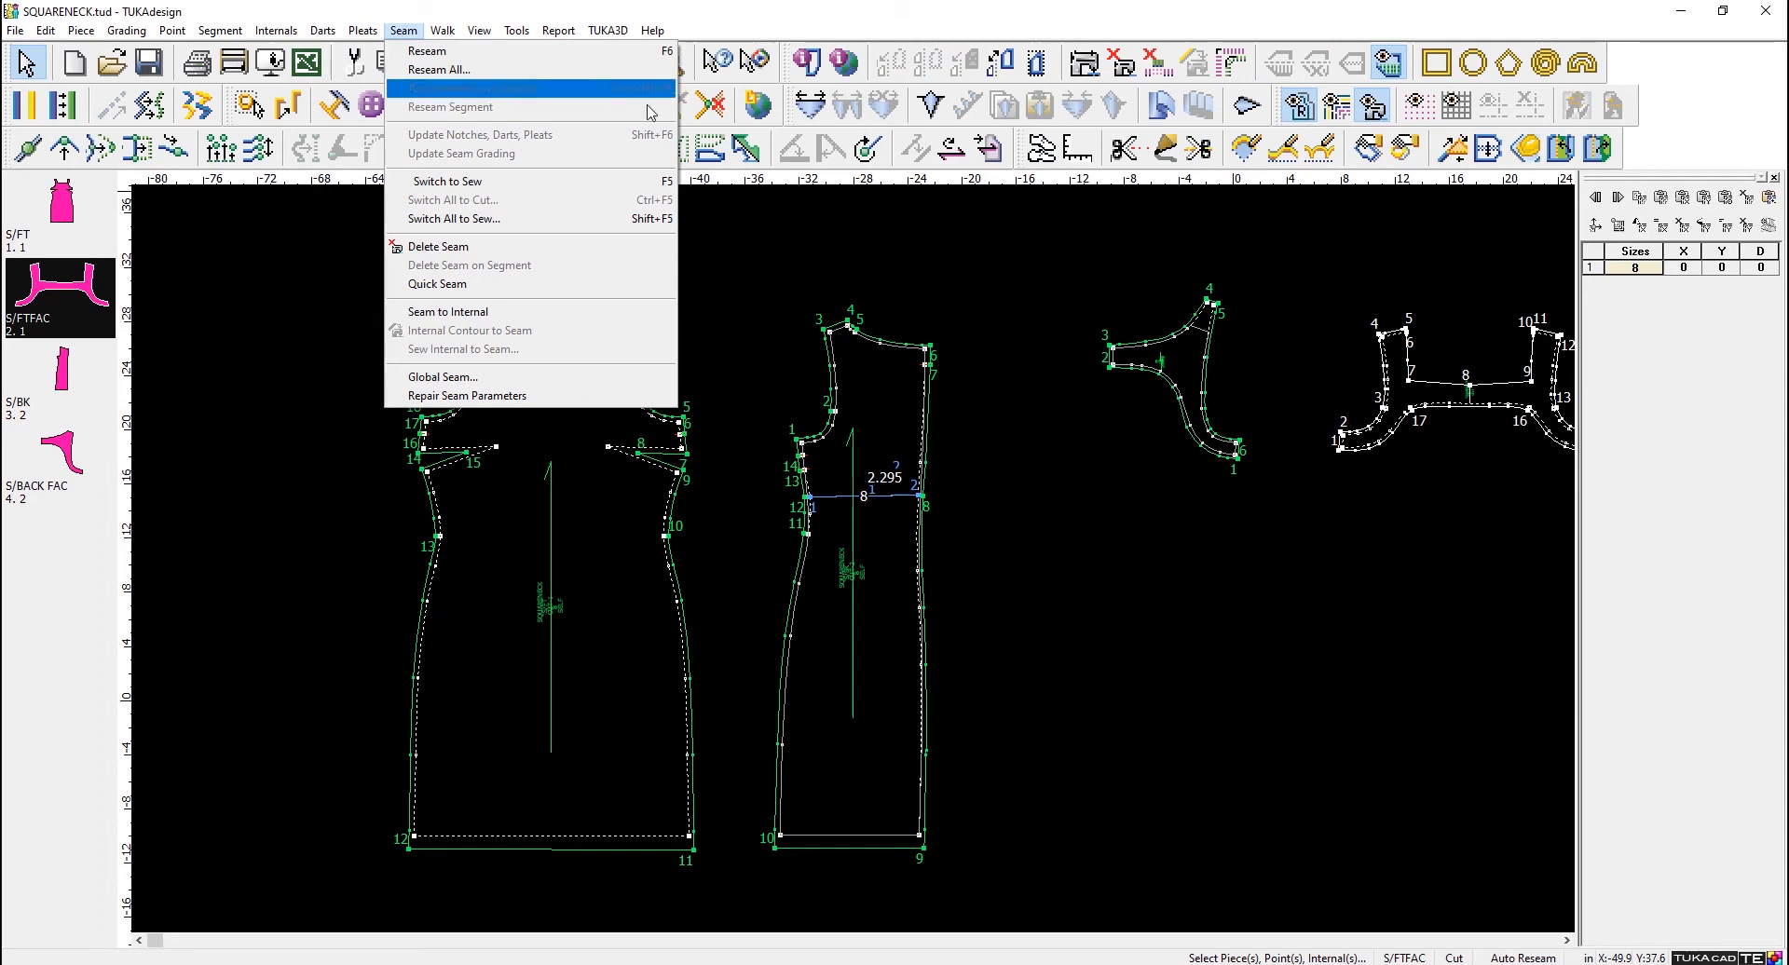
click(1001, 297)
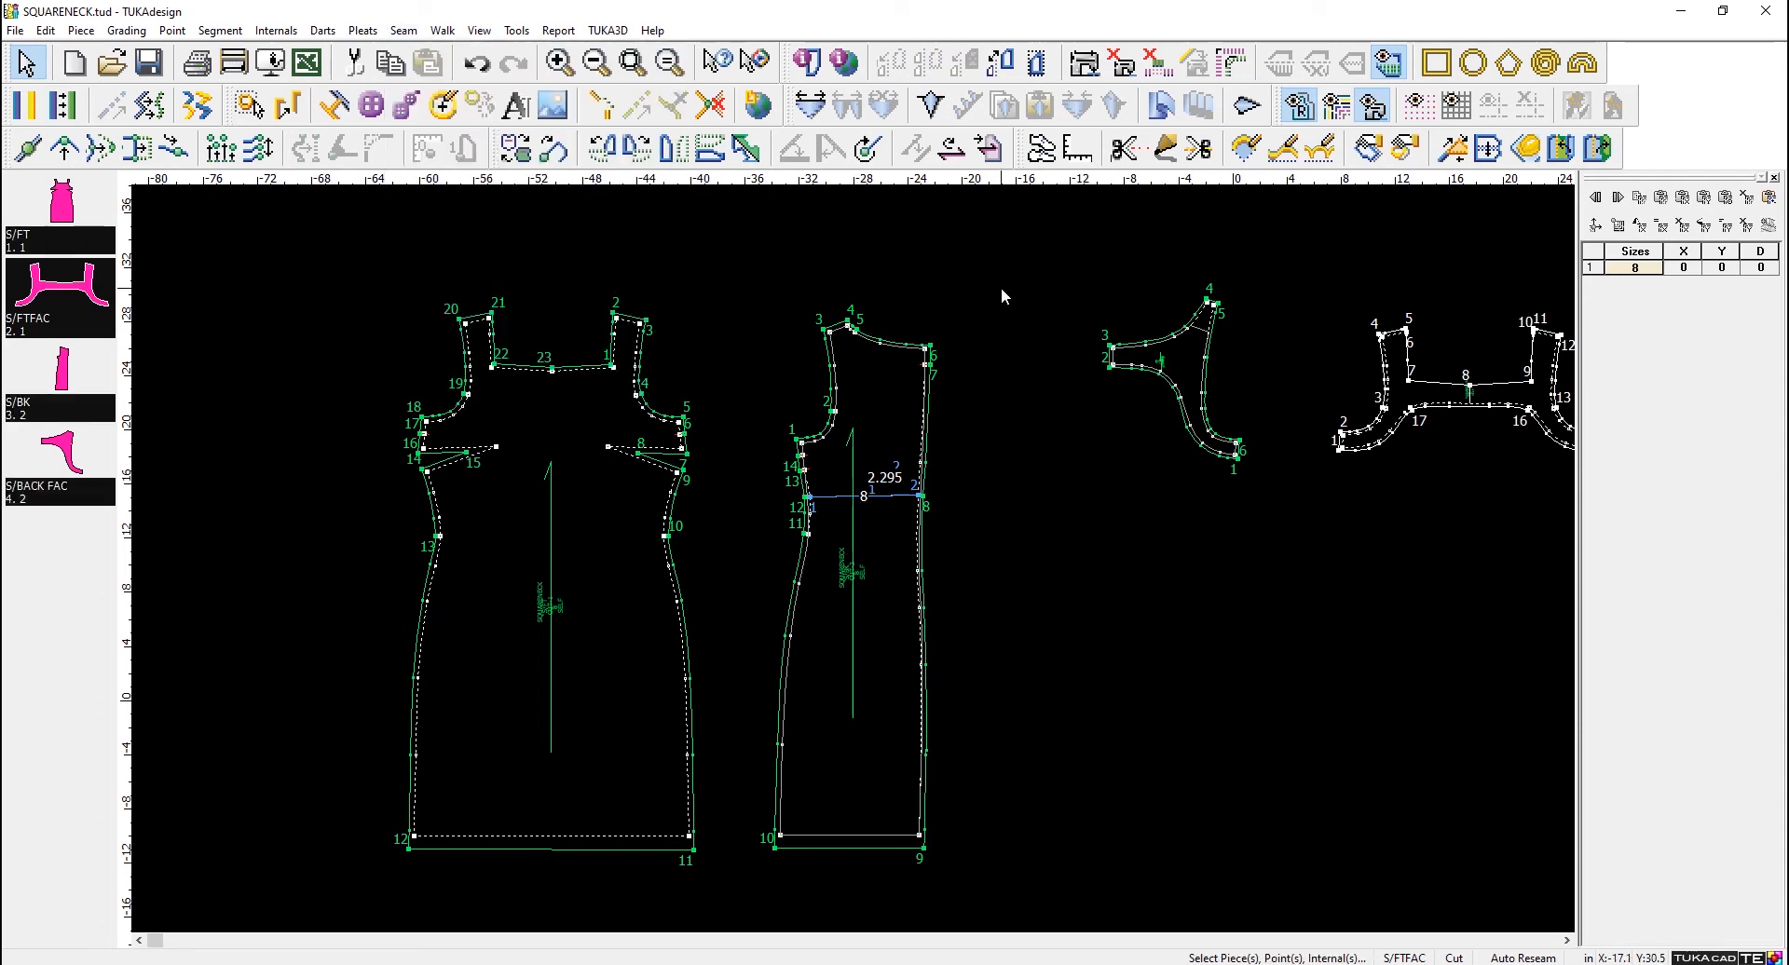
click(1127, 76)
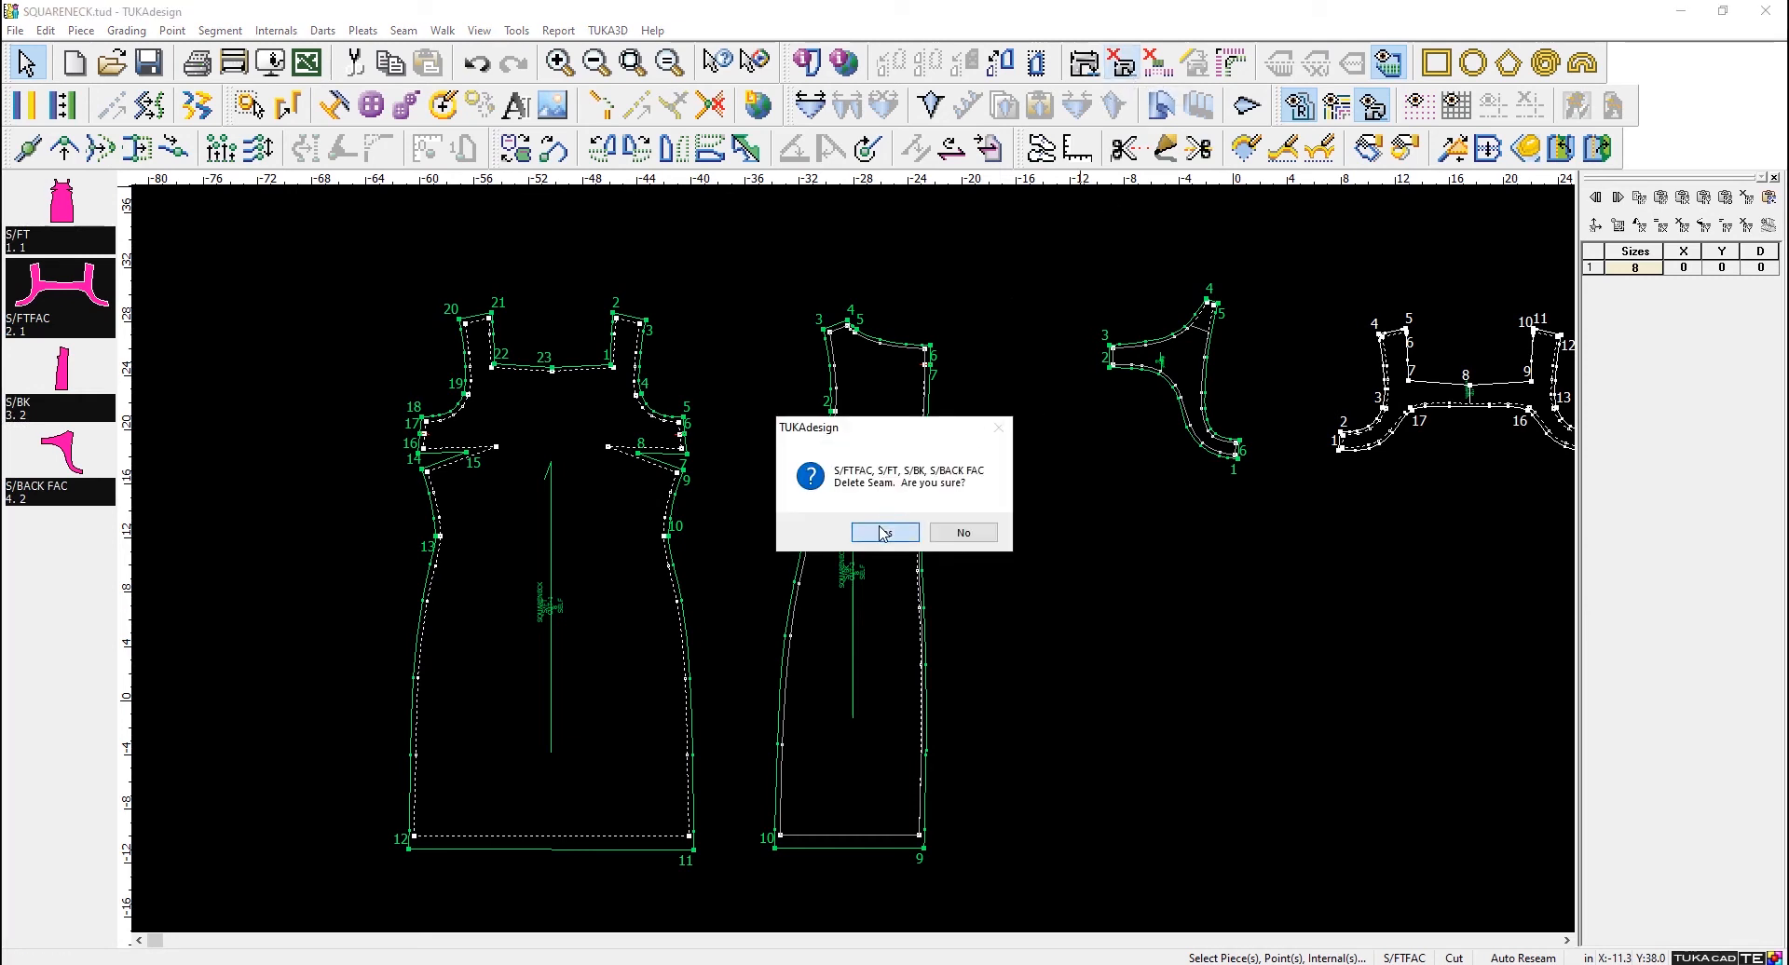
click(886, 529)
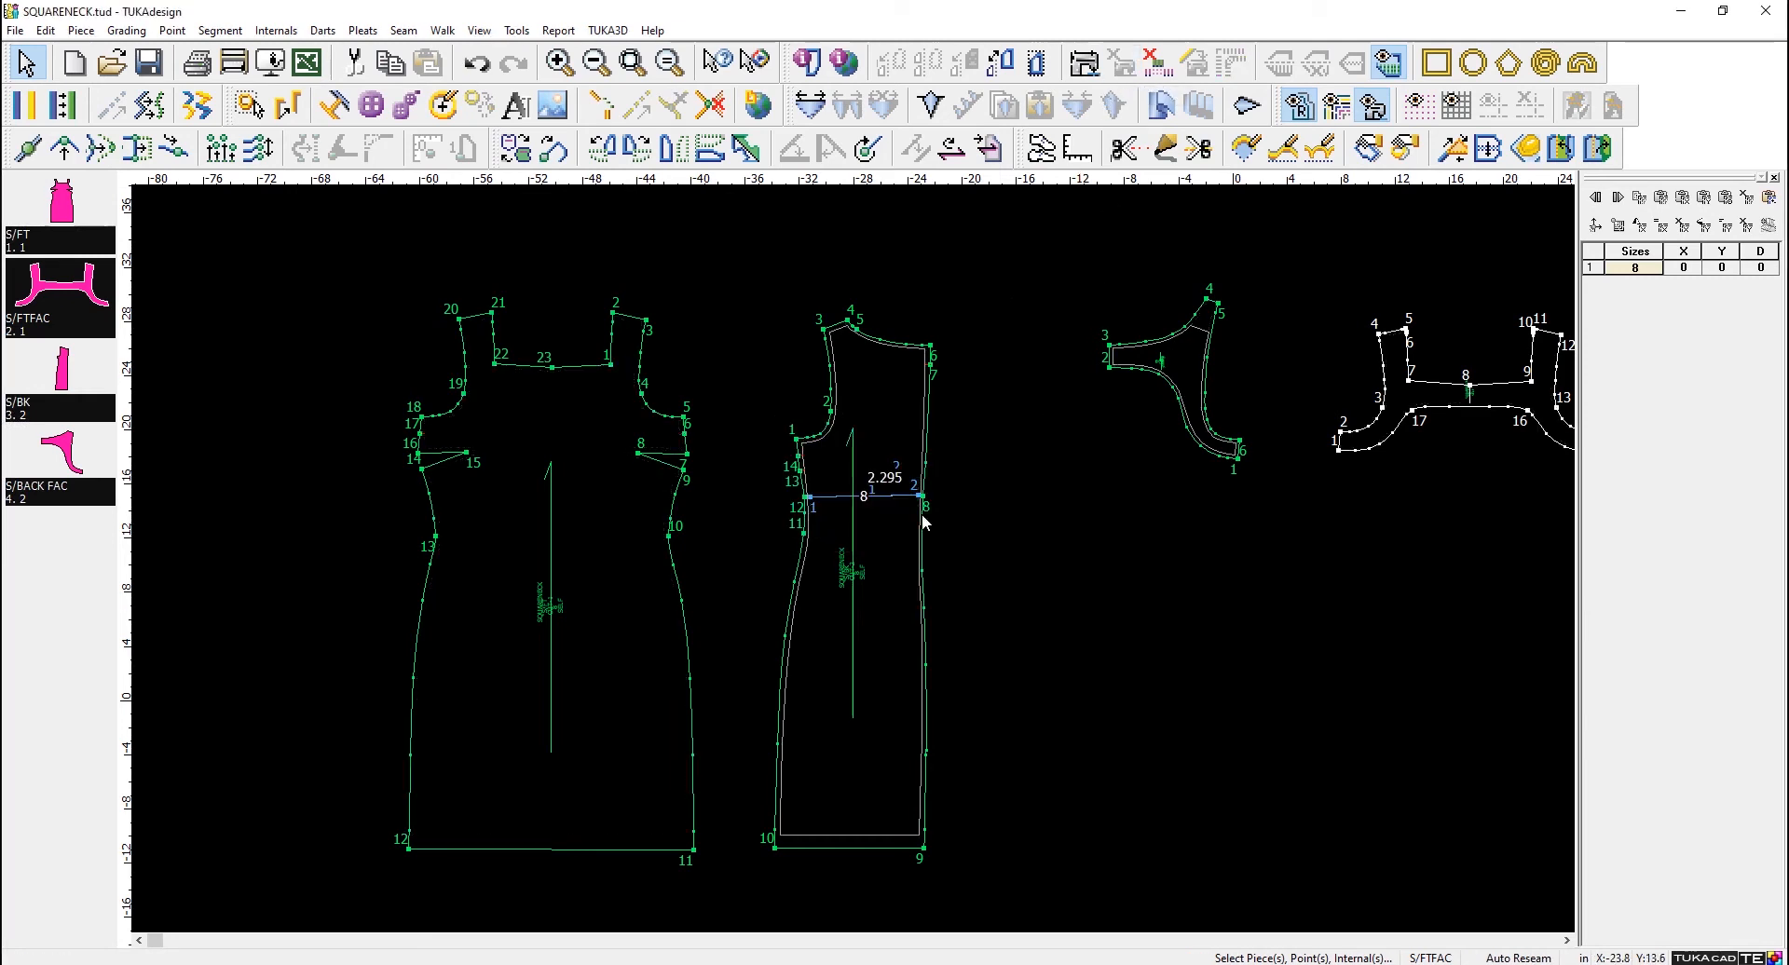
click(1309, 110)
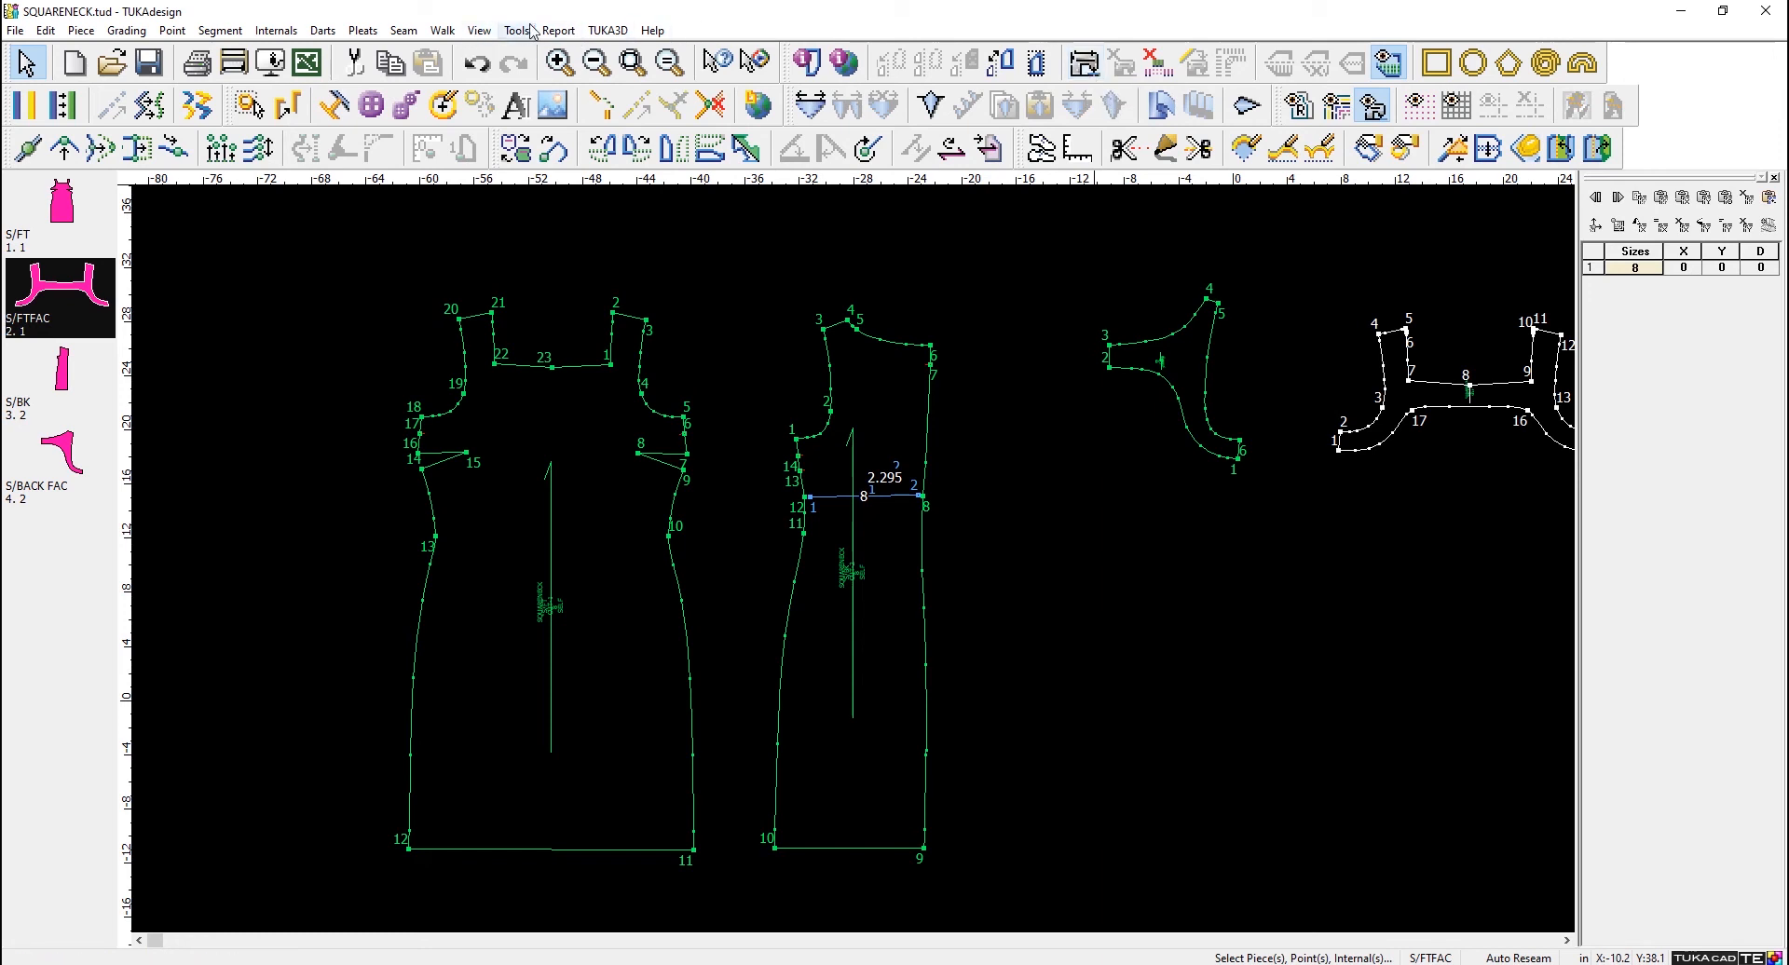
- Apply a Global Seam with a width of -3/8 in to all pieces on the work area
click(403, 30)
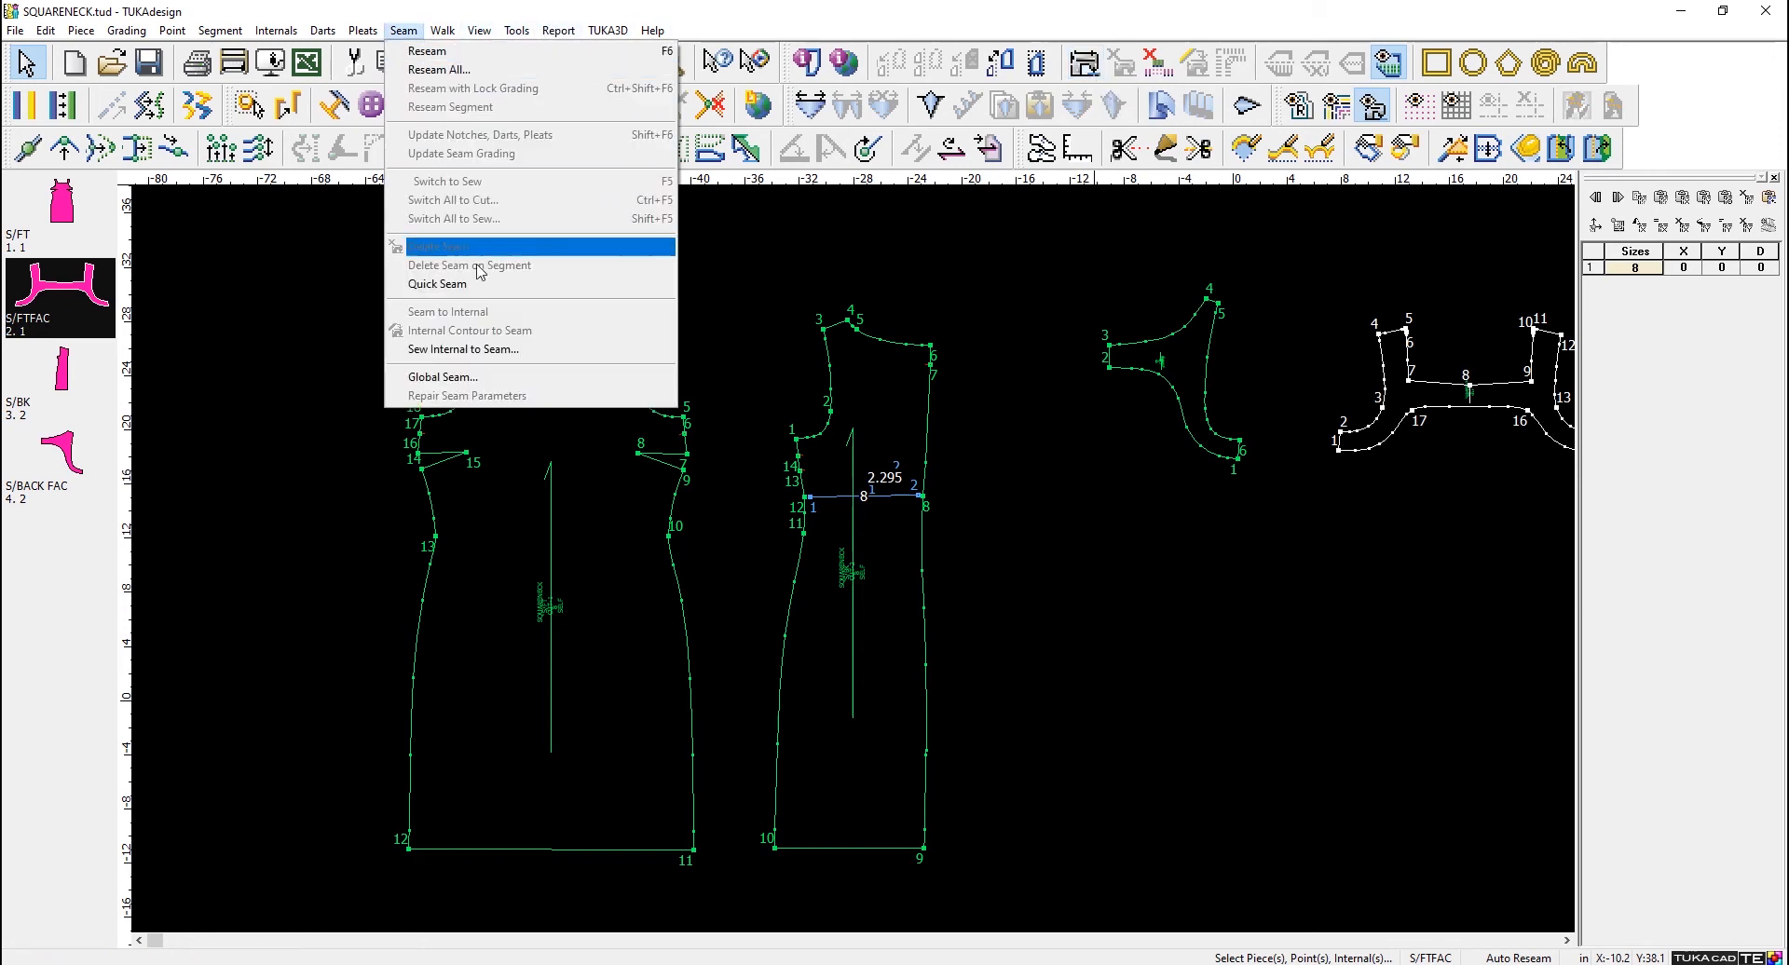
click(503, 380)
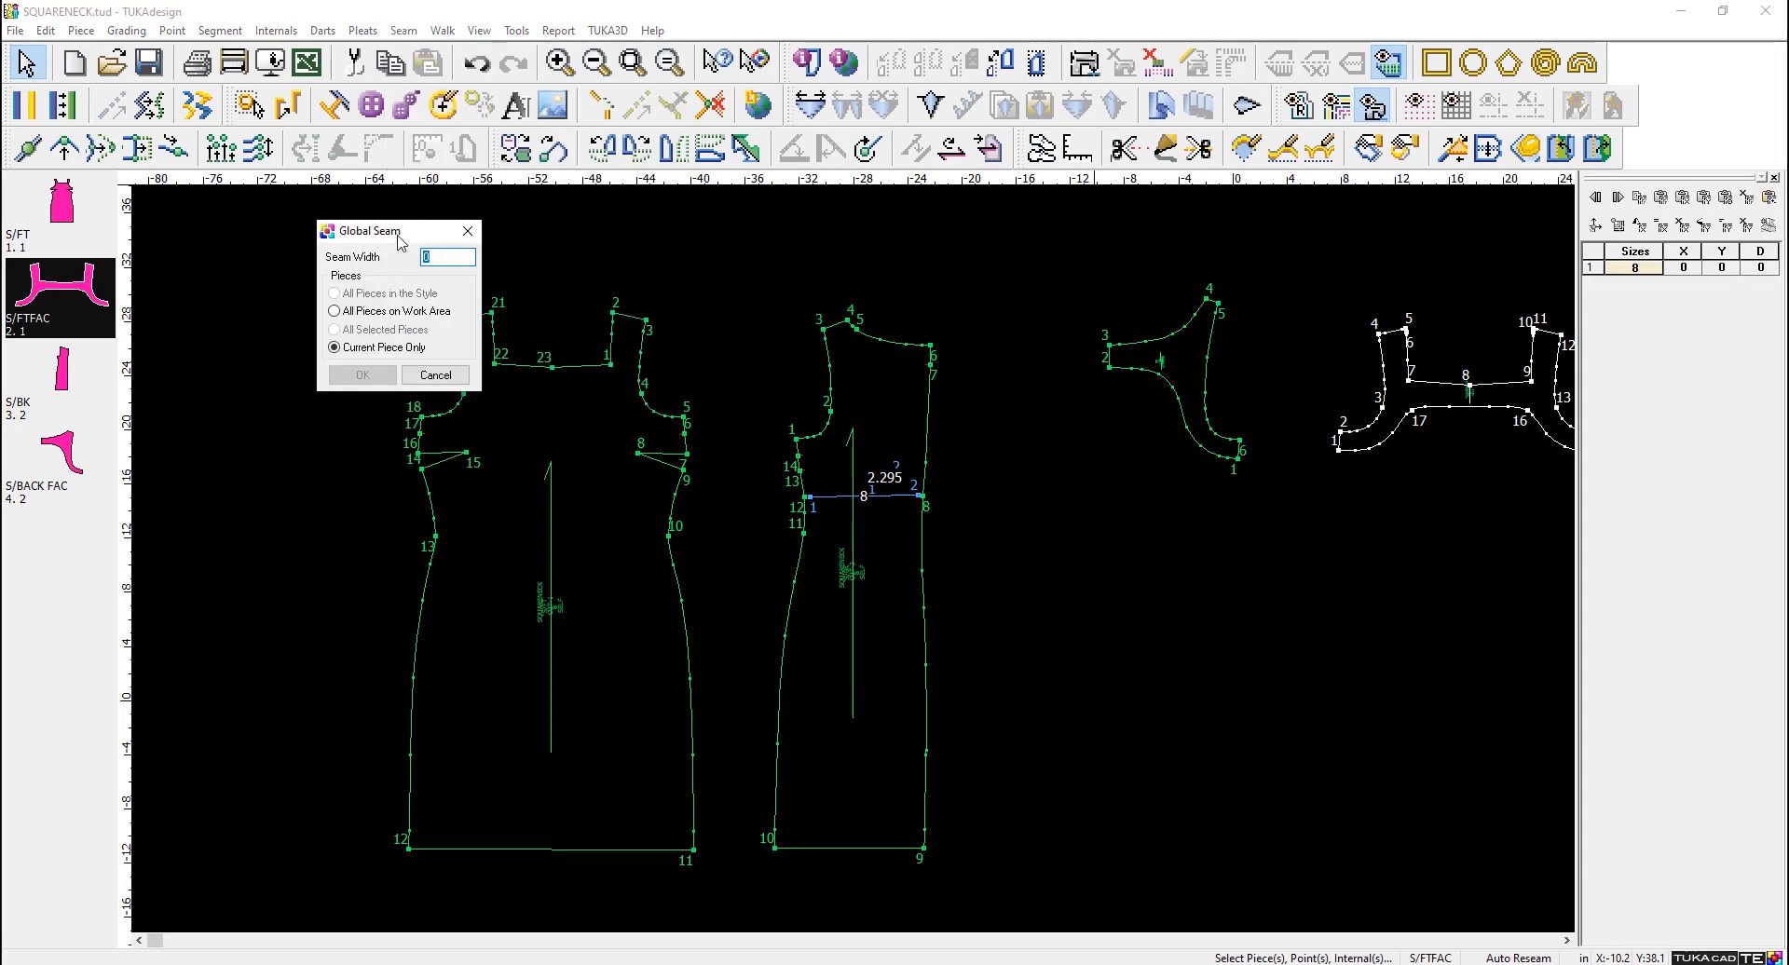
drag(398, 240, 238, 183)
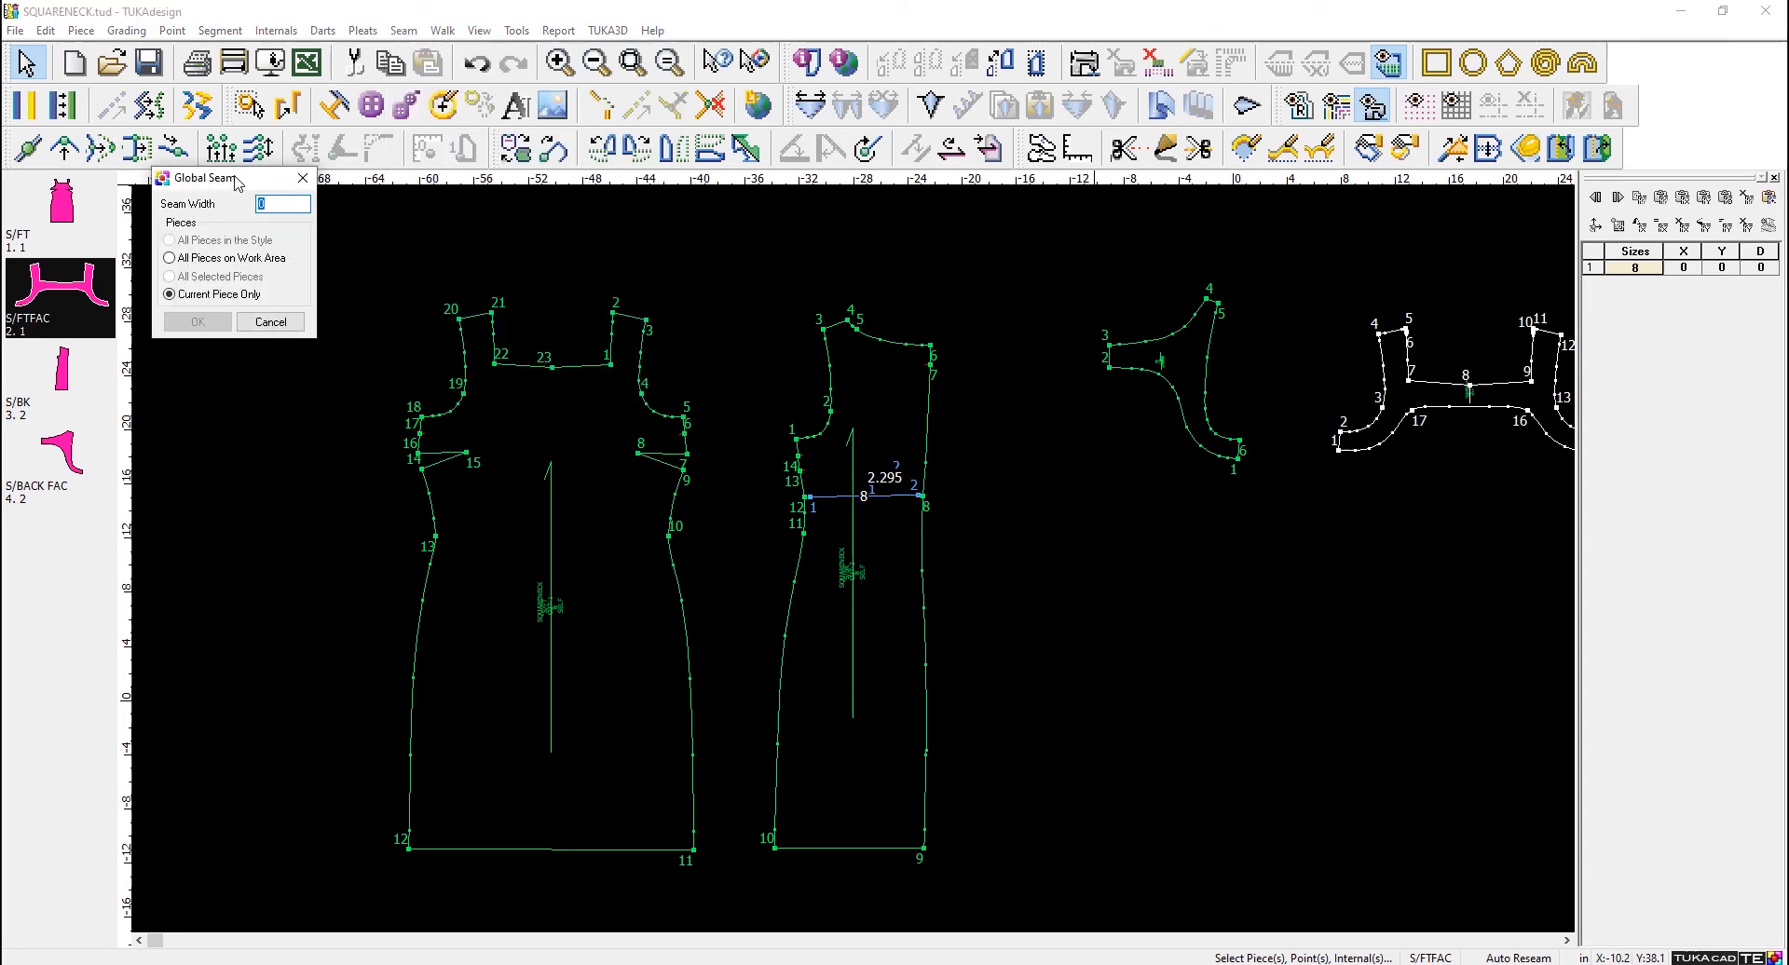
click(218, 259)
text(-3/8)
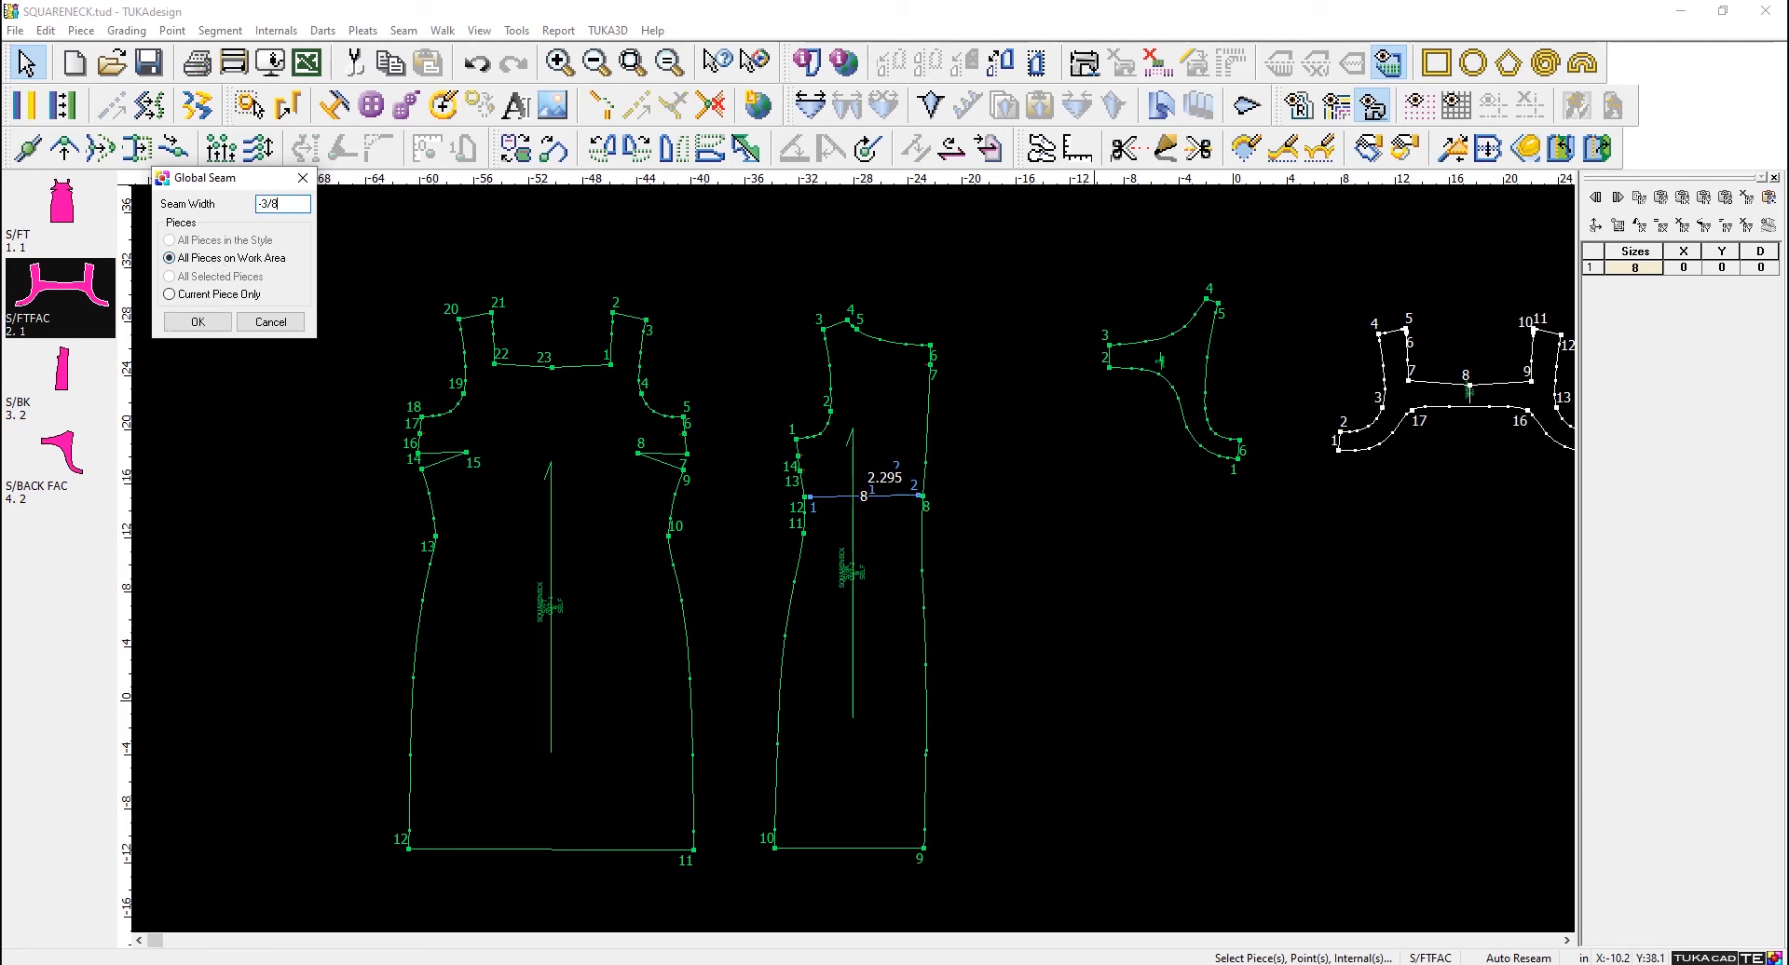
click(205, 322)
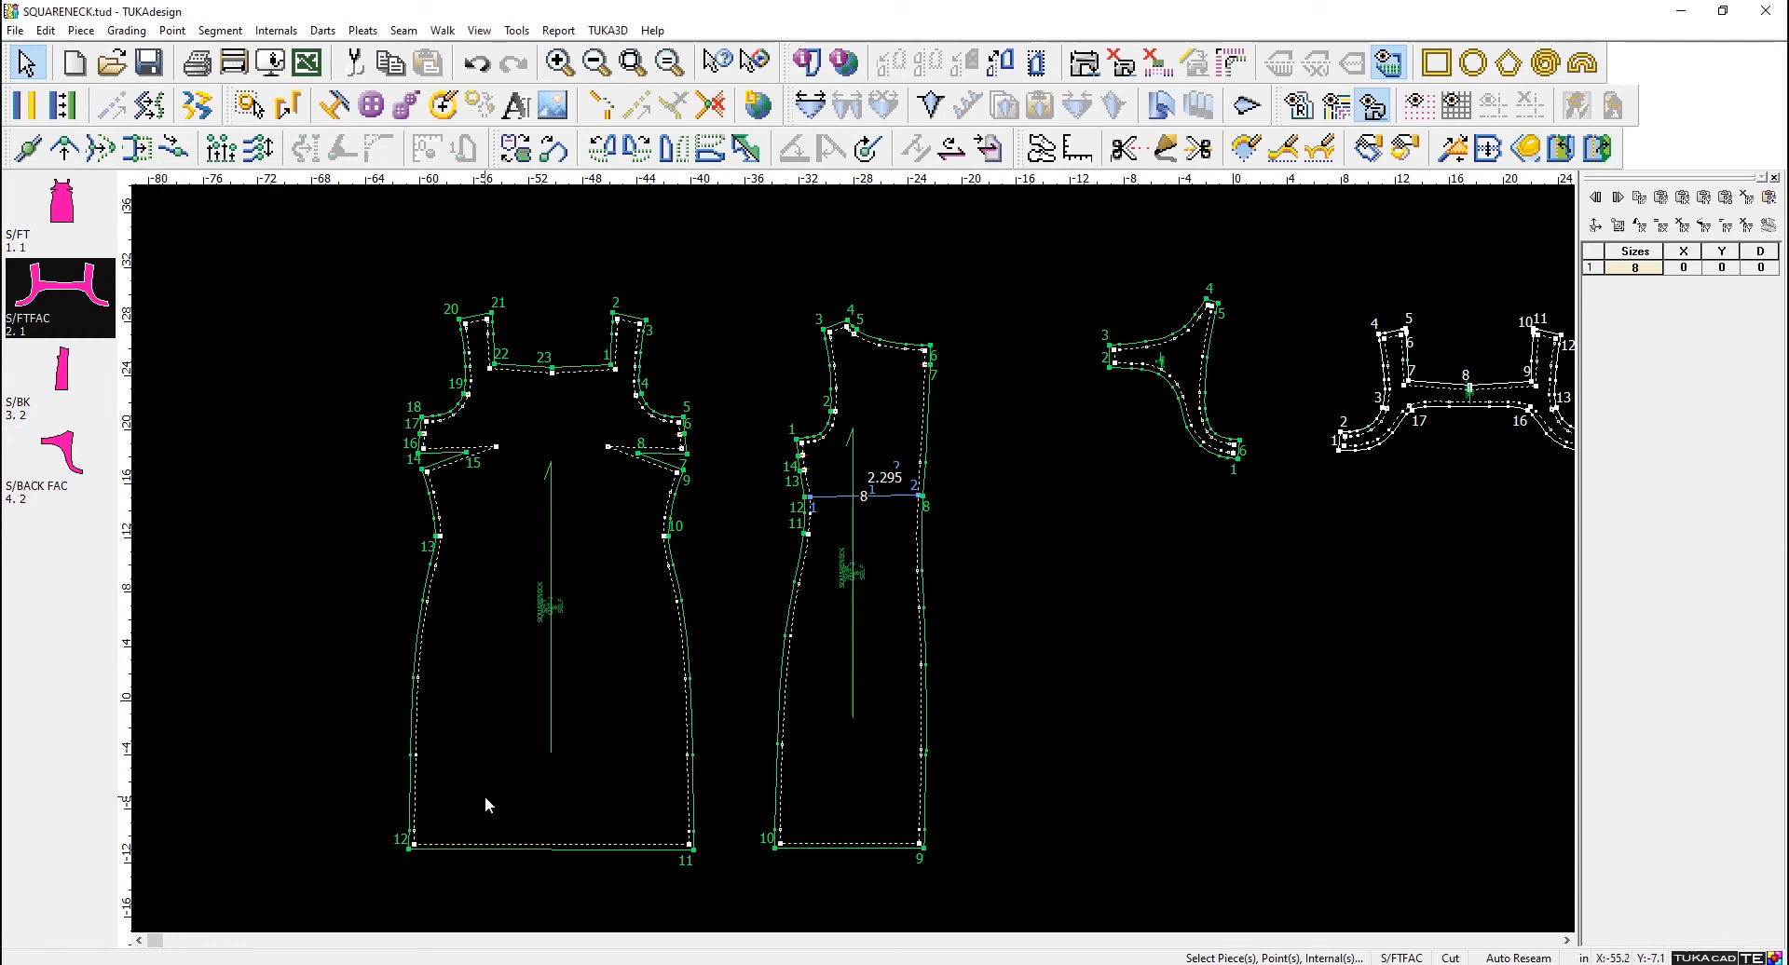
- Set the S/FT hem seam width to -1 in, clockwise from point 11 to point 12
scroll(528, 782, up, 5)
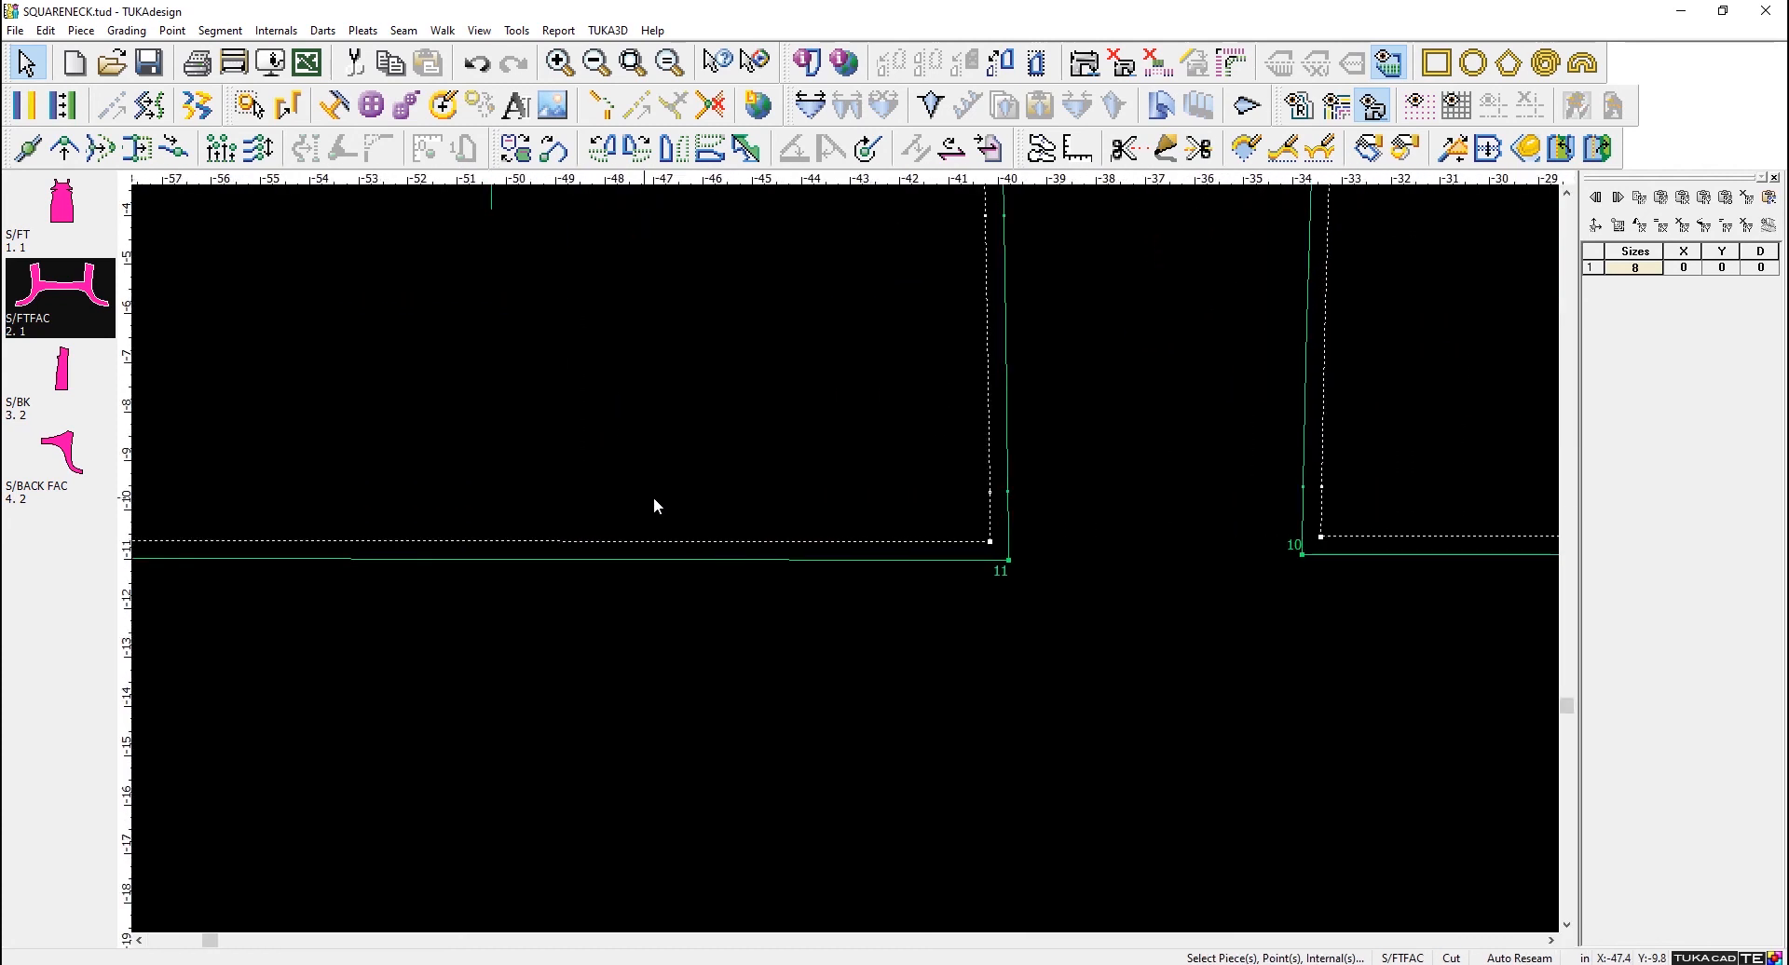
scroll(727, 531, down, 1)
click(1086, 64)
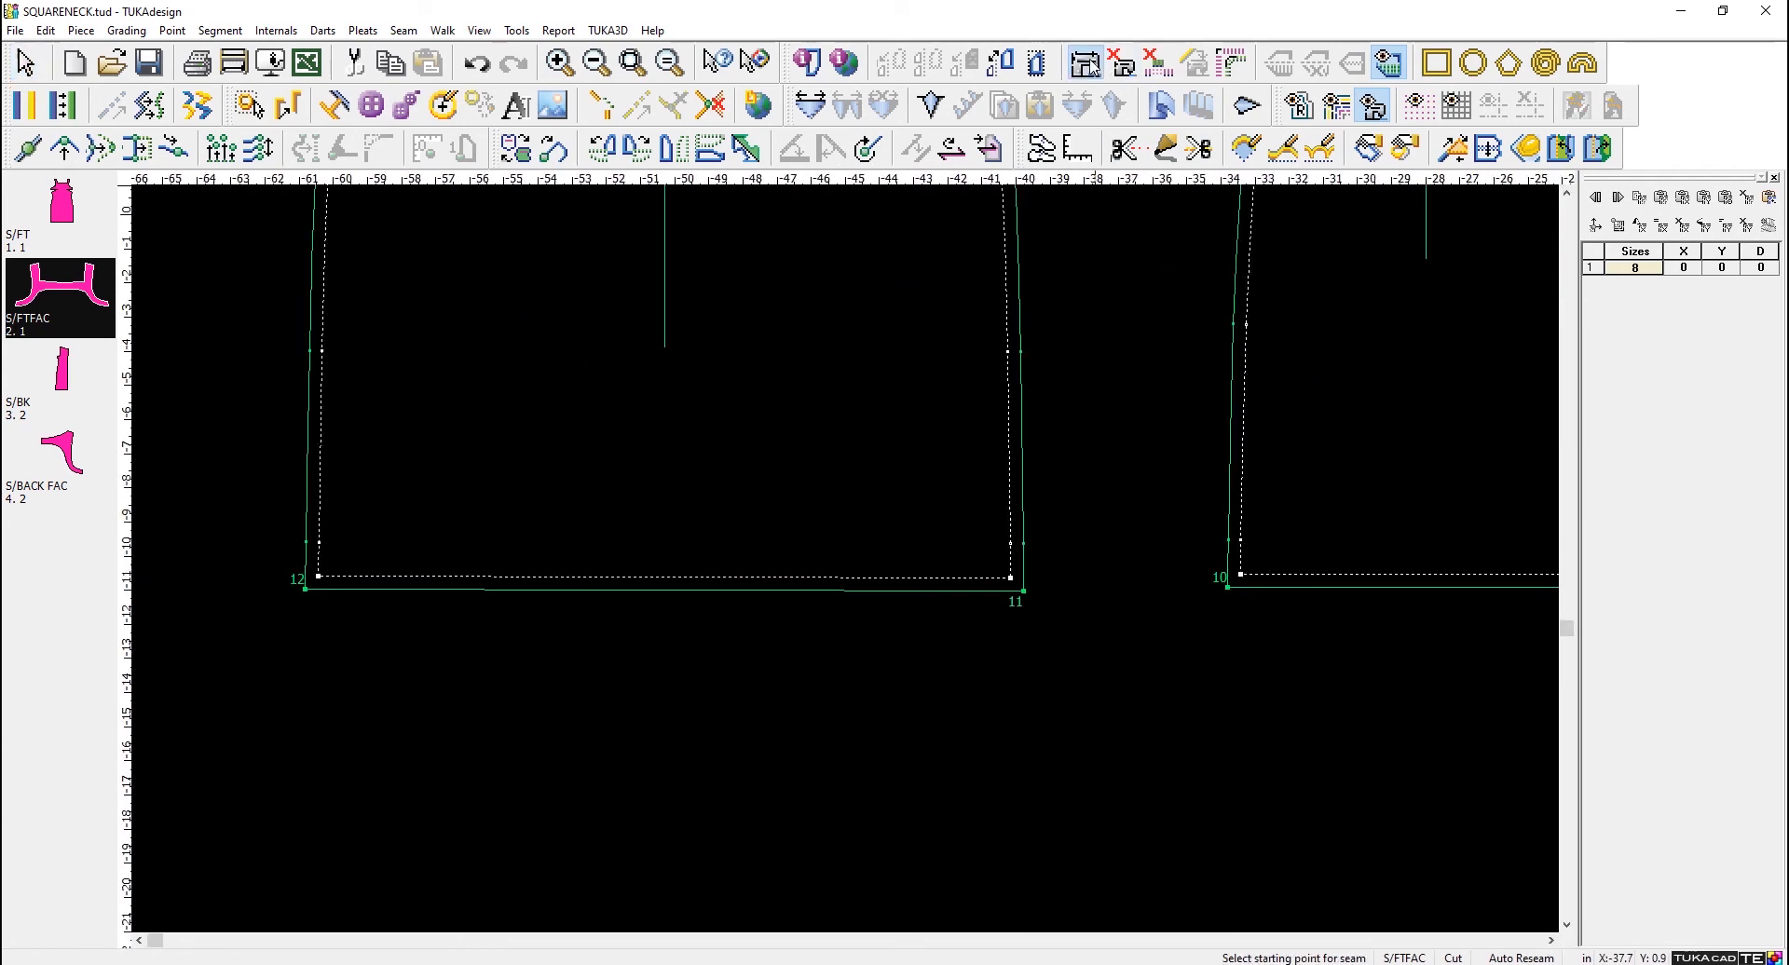
click(1023, 591)
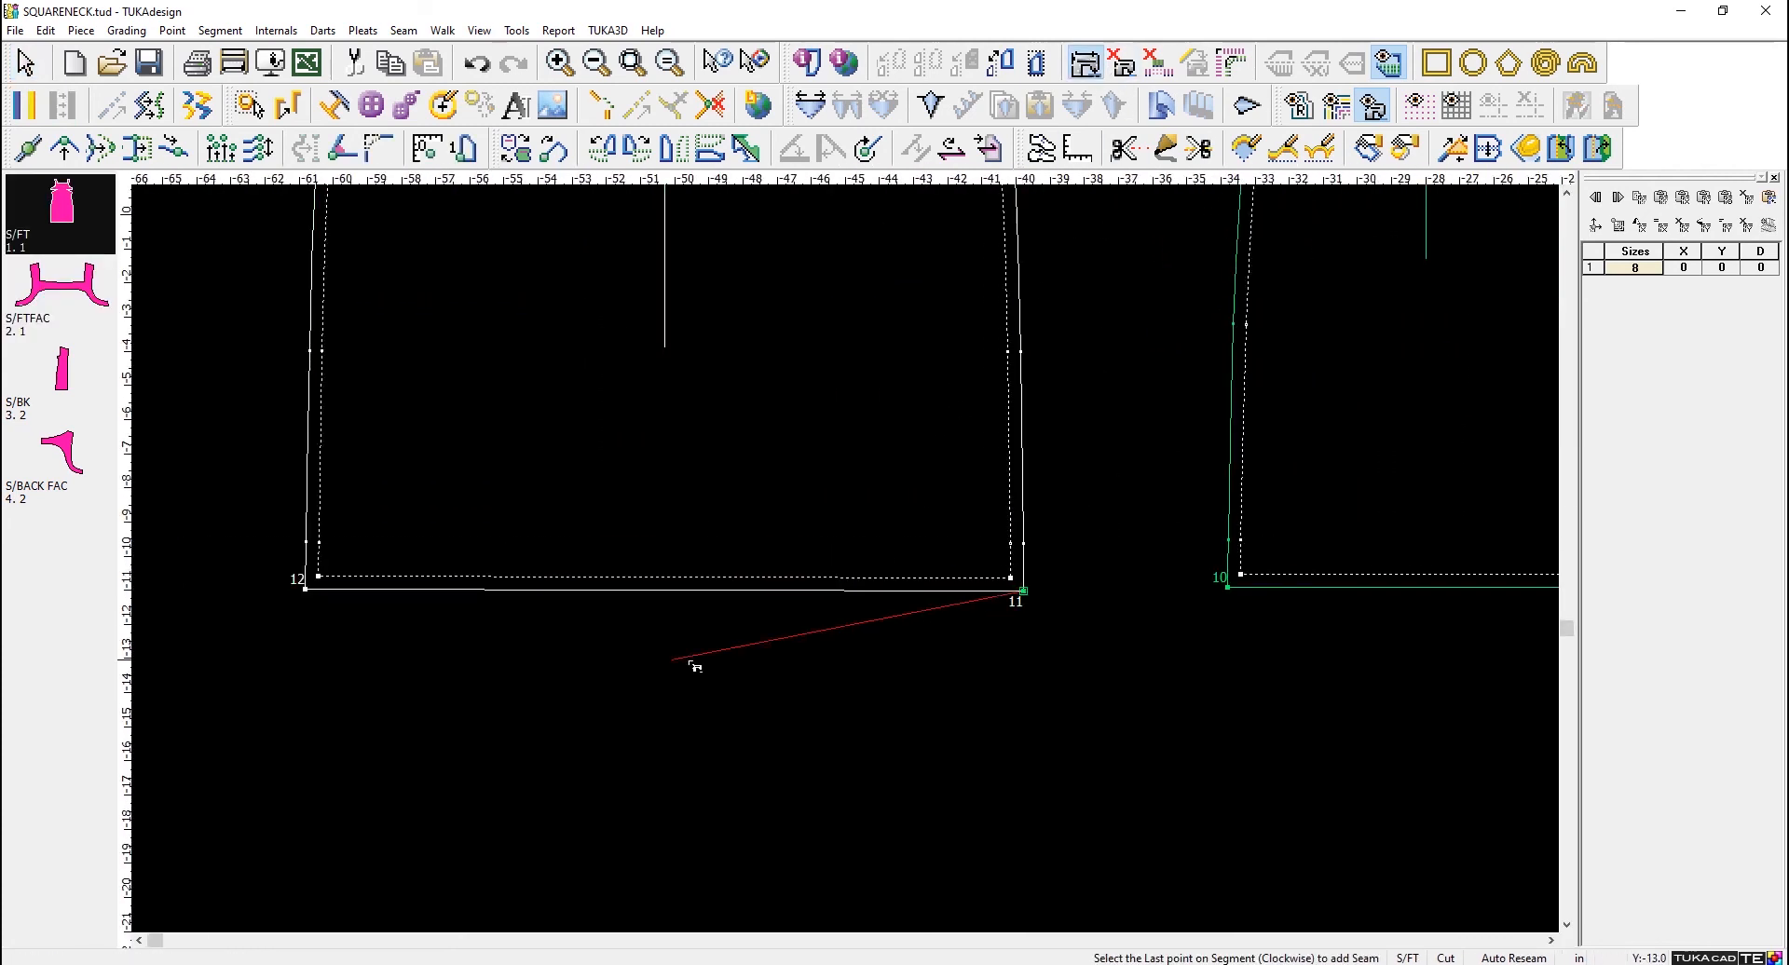
click(306, 589)
text(-1)
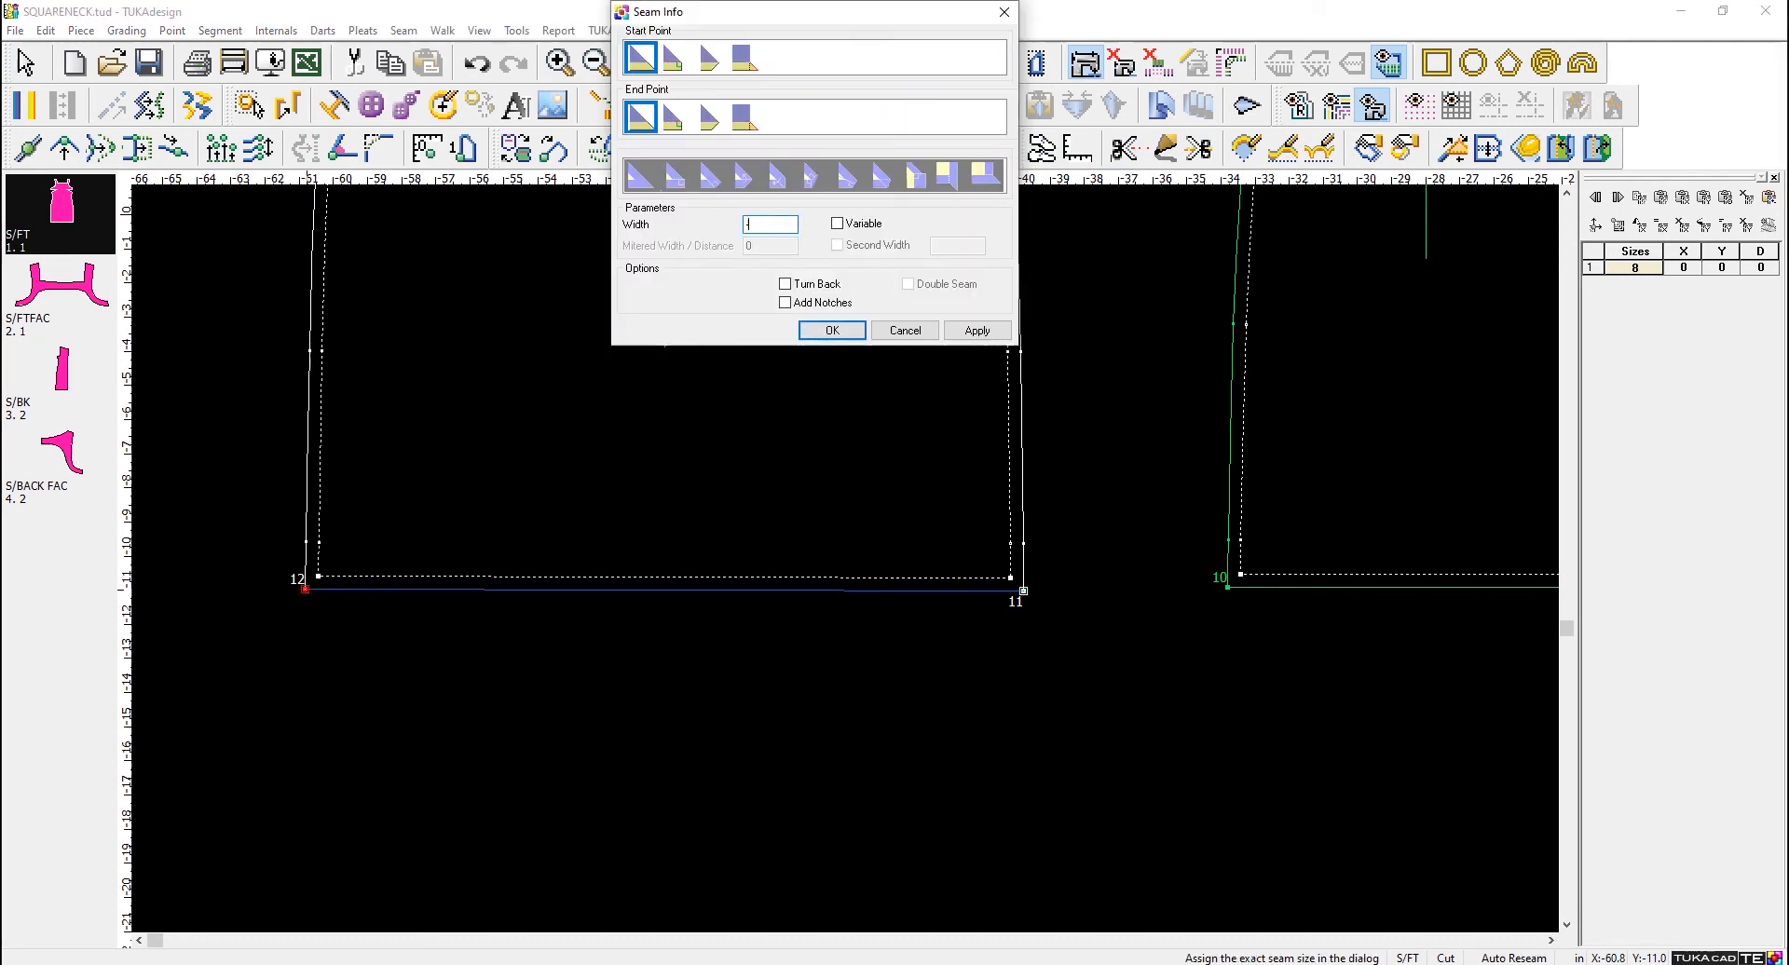
click(978, 330)
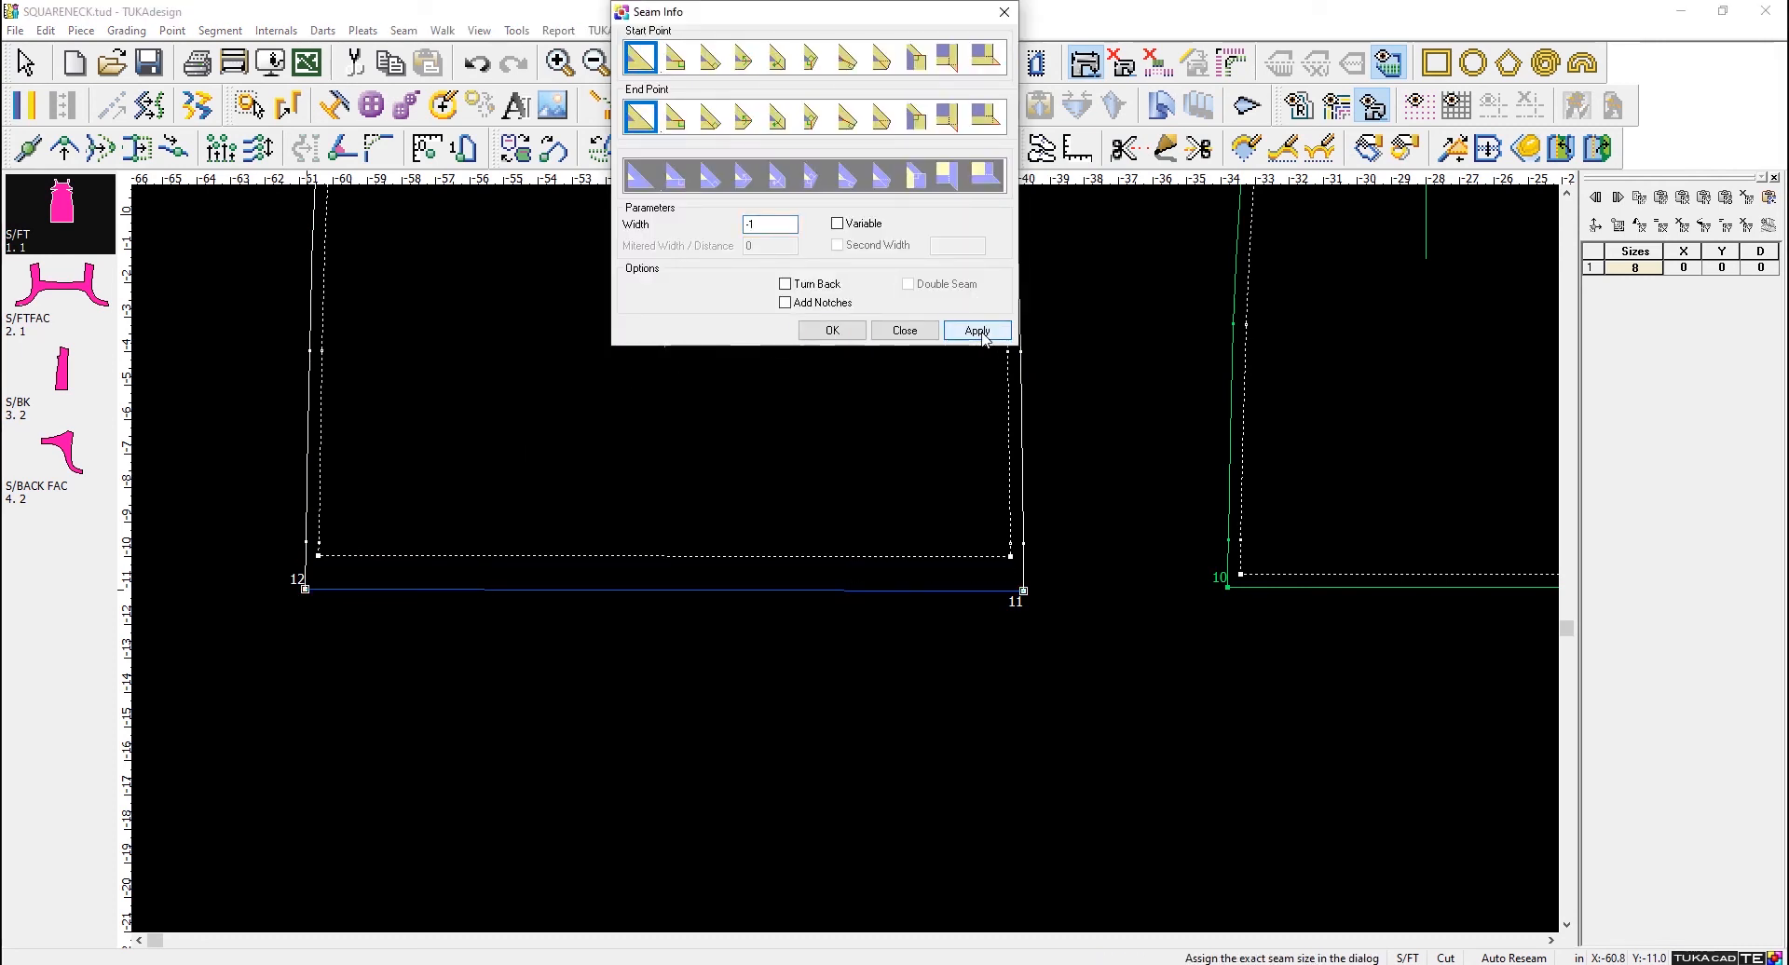
click(832, 330)
- Set the S/BK hem seam from point 9 to point 10, trying a width of 1 in before entering -1 in
scroll(1398, 571, down, 2)
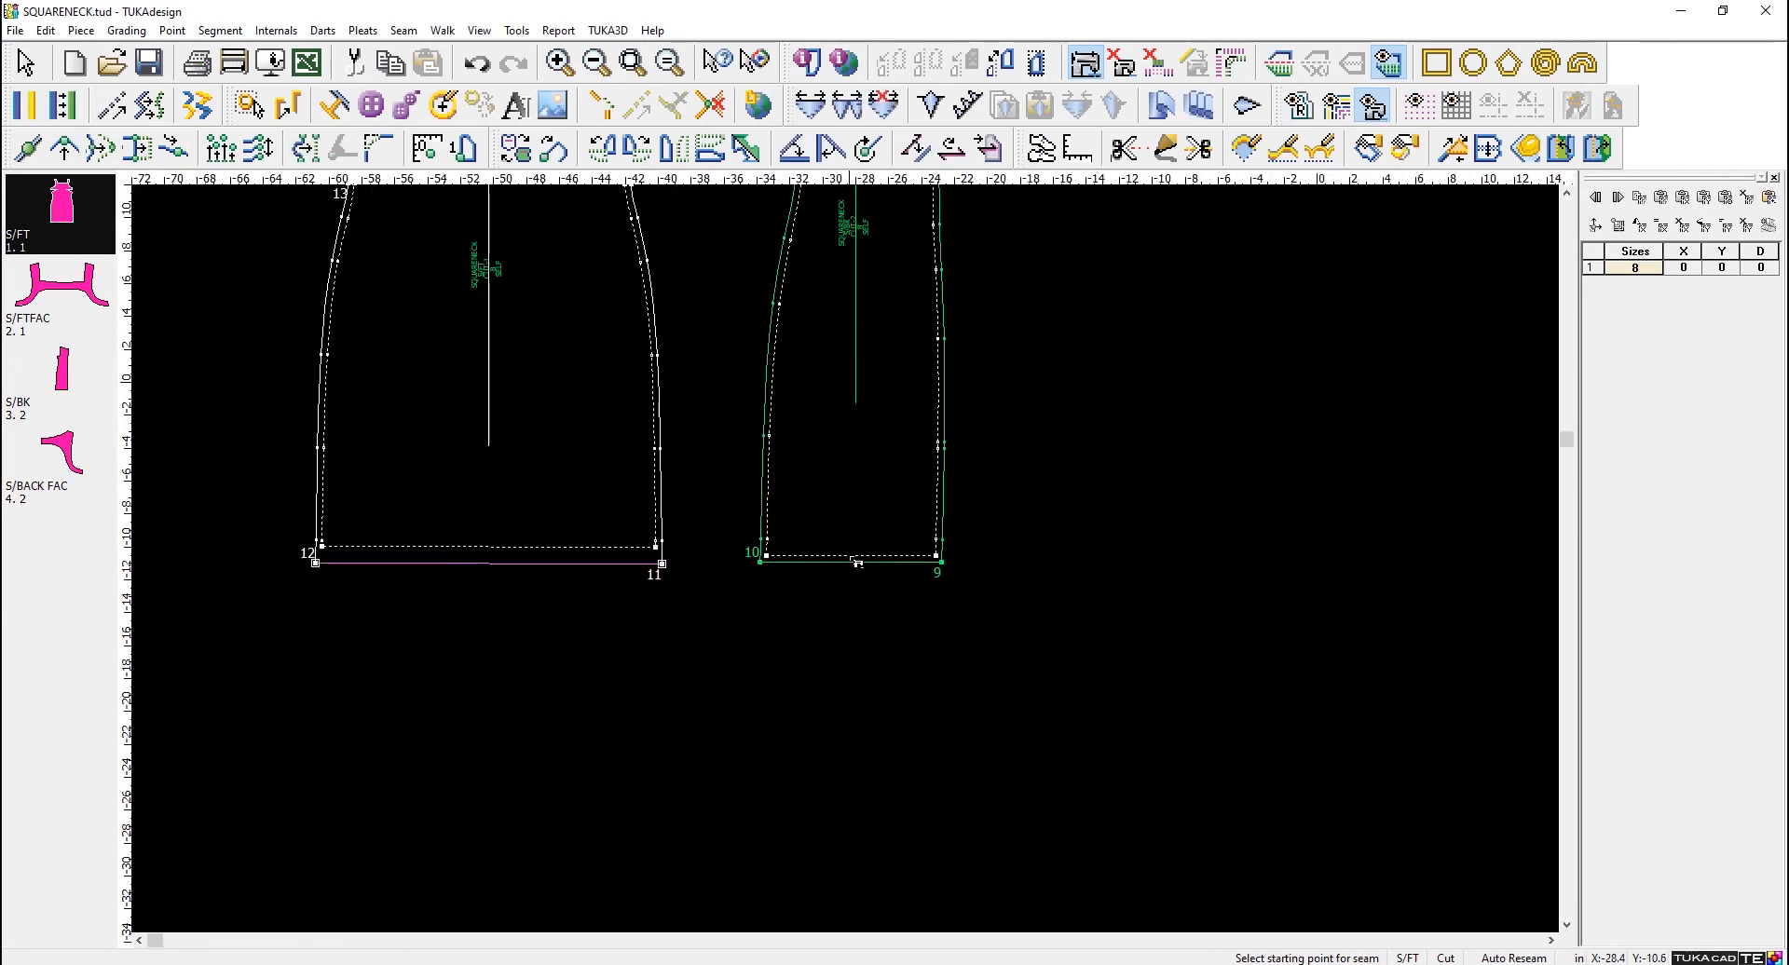
scroll(835, 448, up, 1)
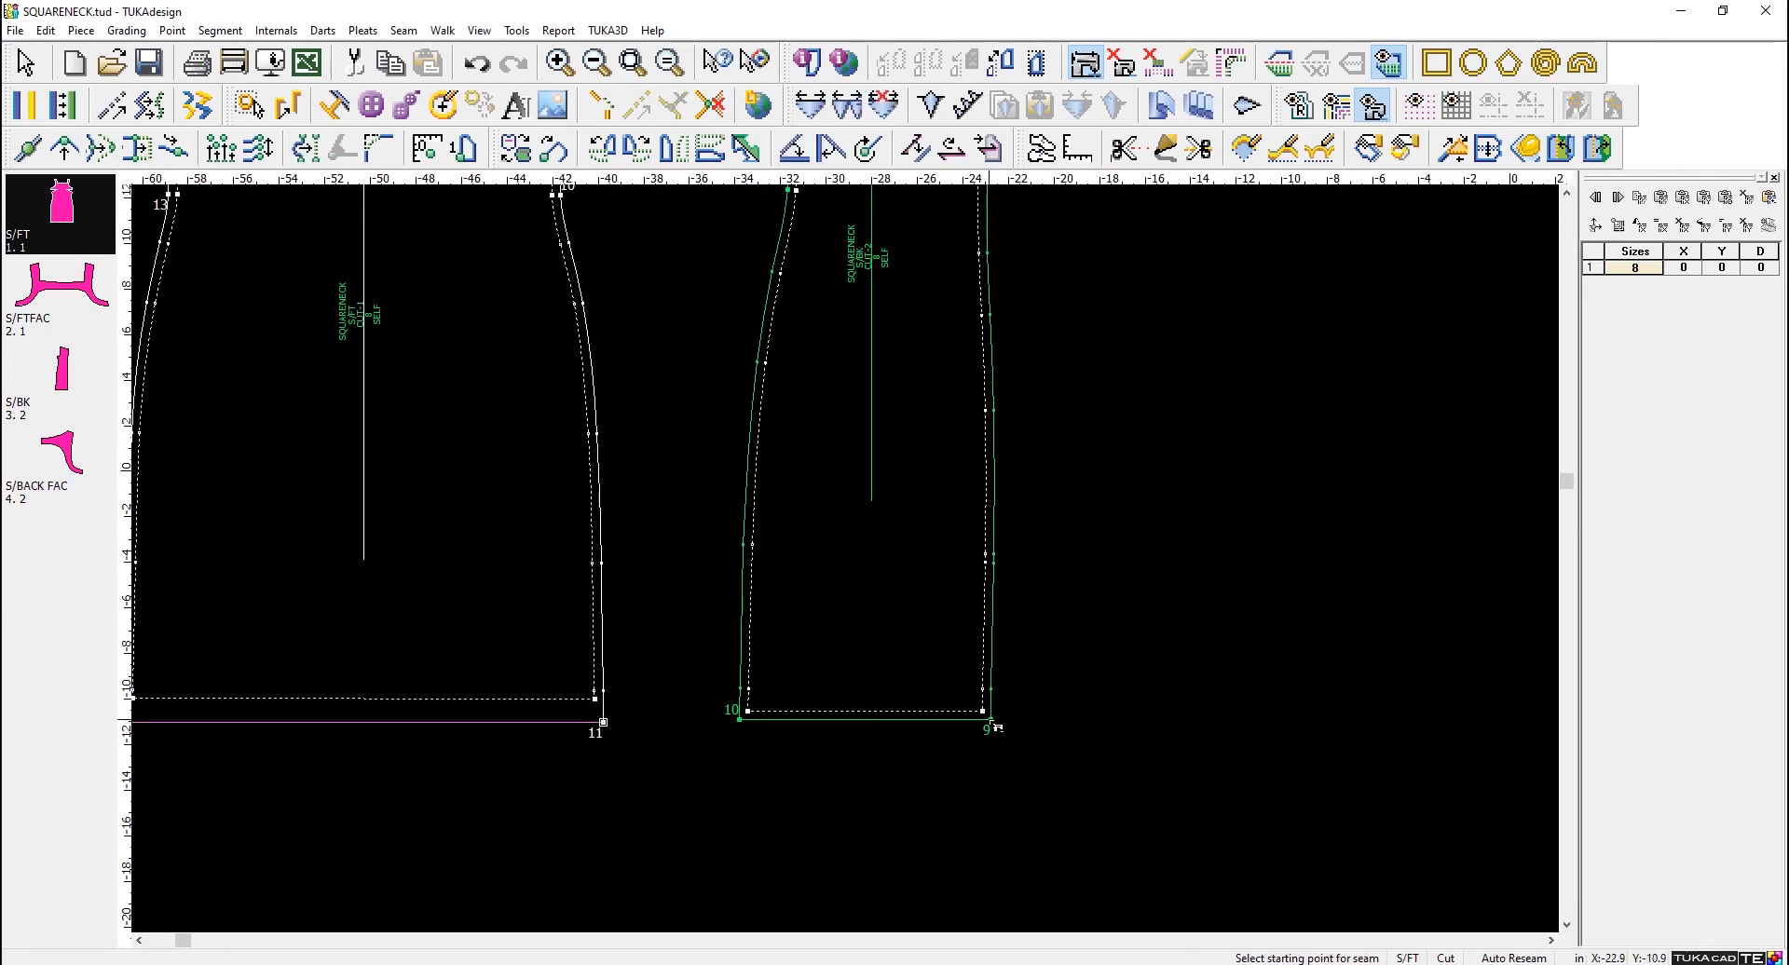
click(991, 720)
click(739, 717)
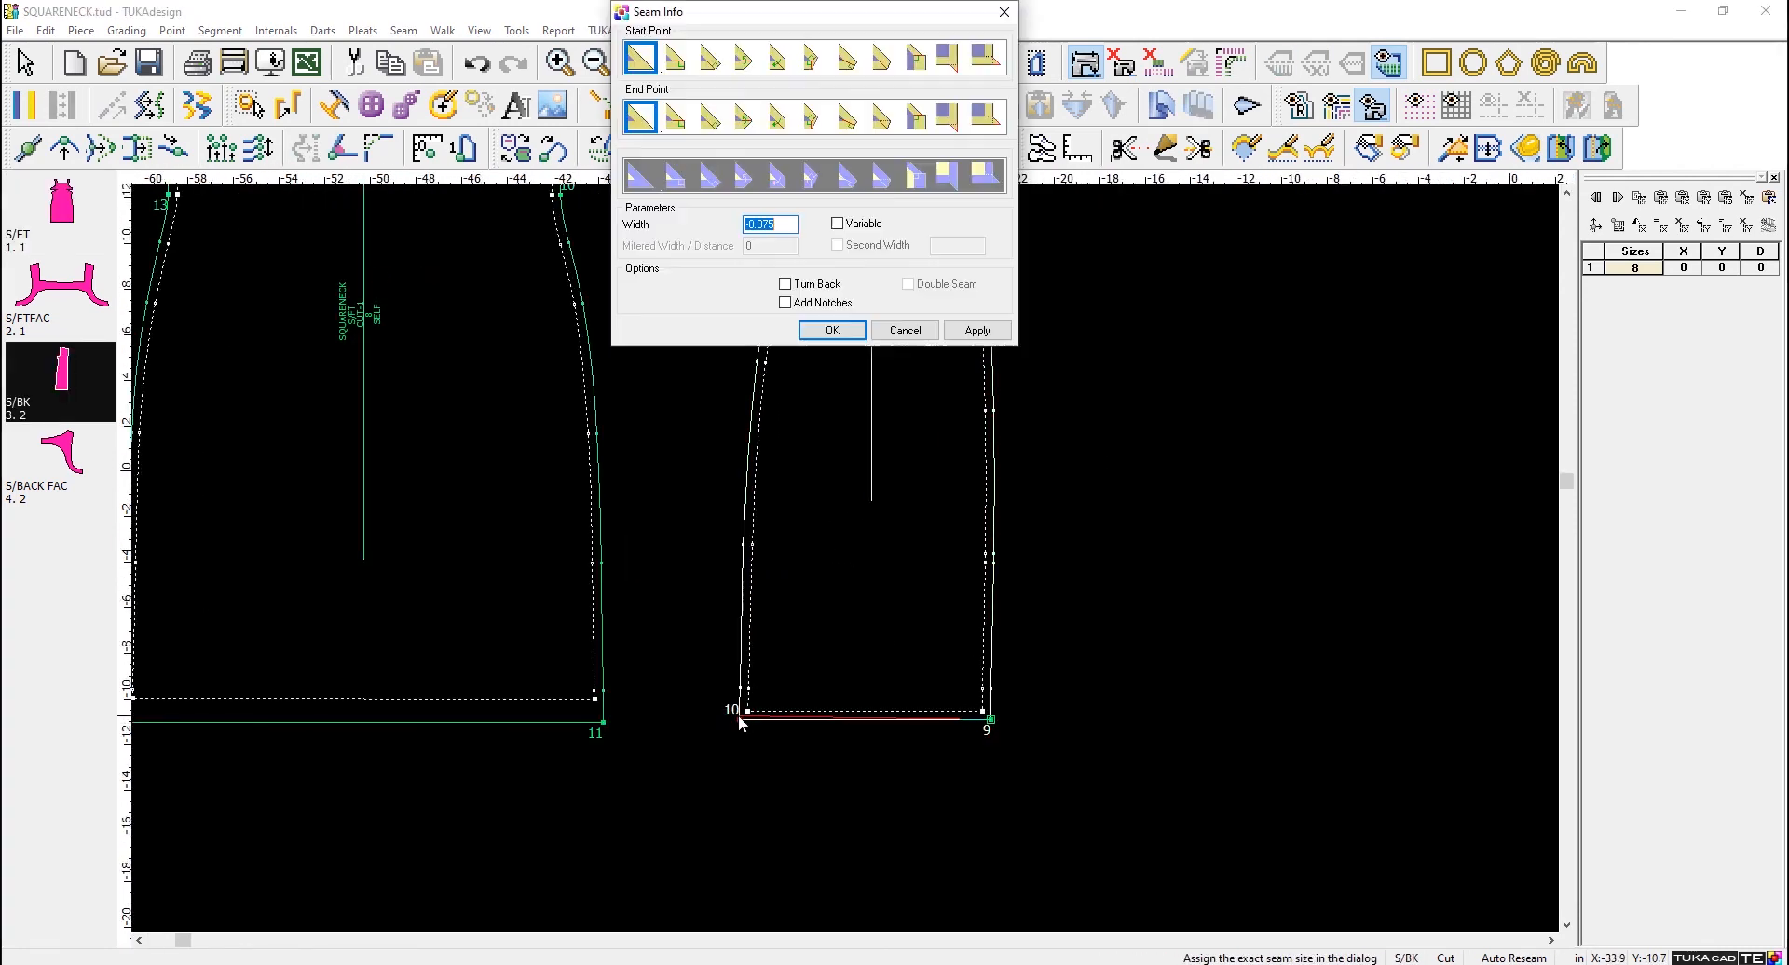
text(1)
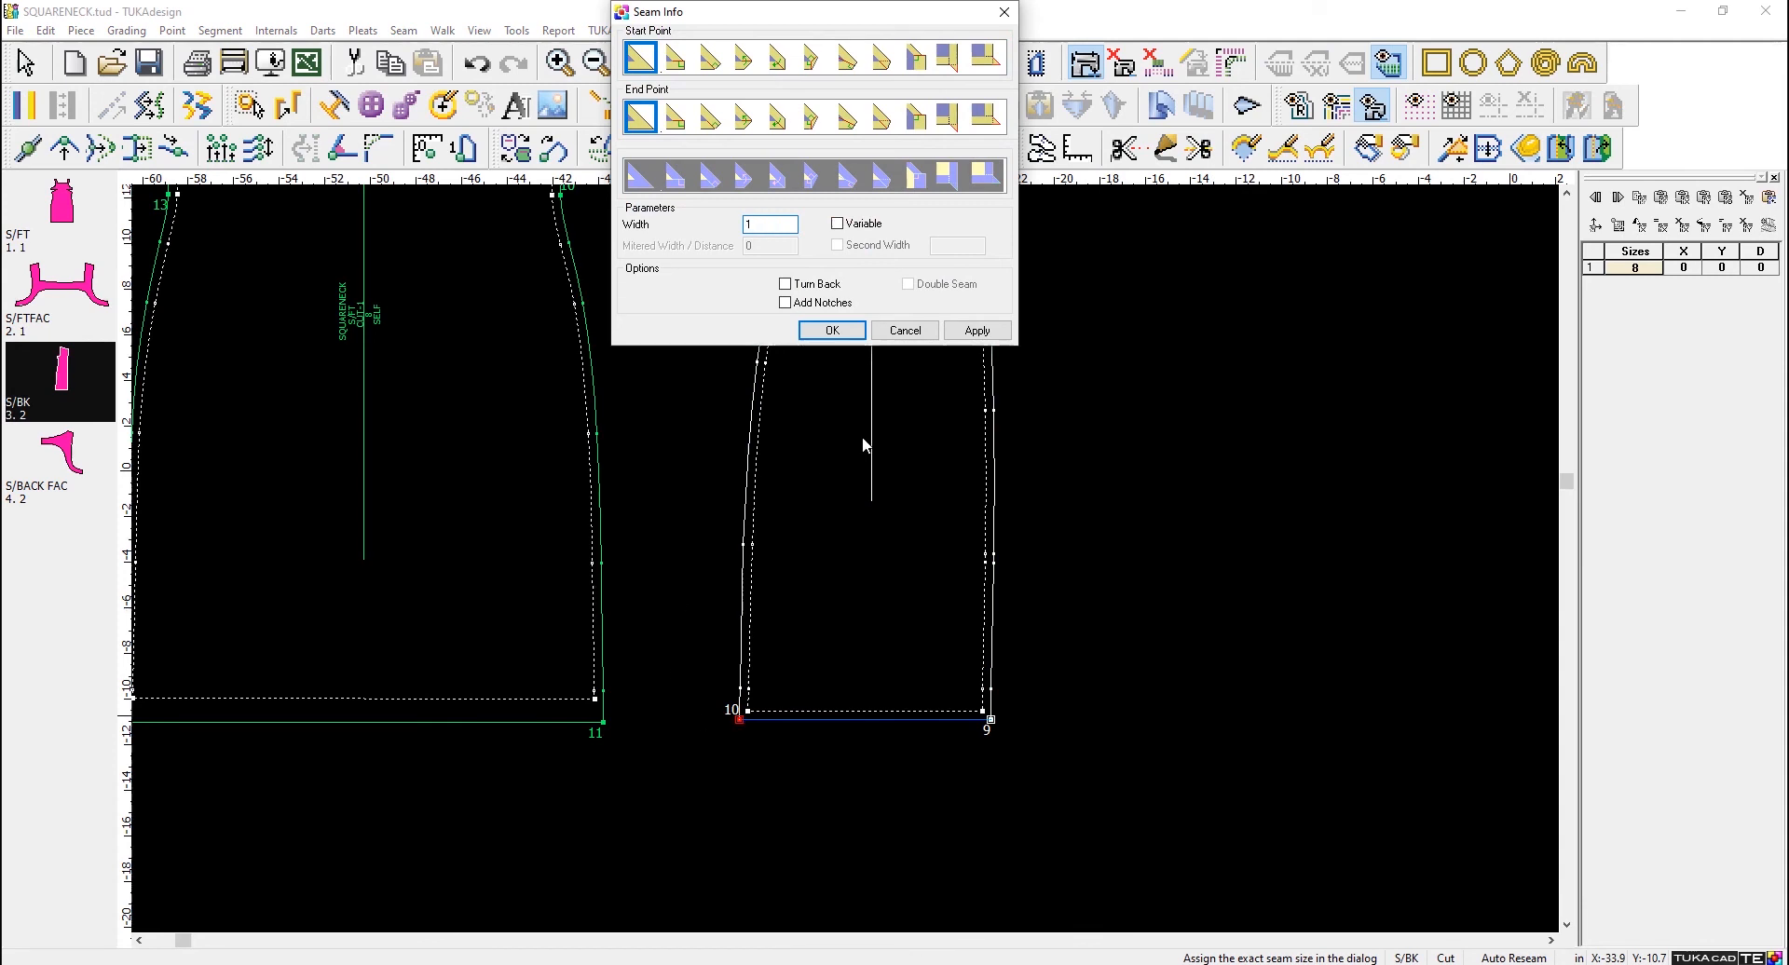
click(979, 331)
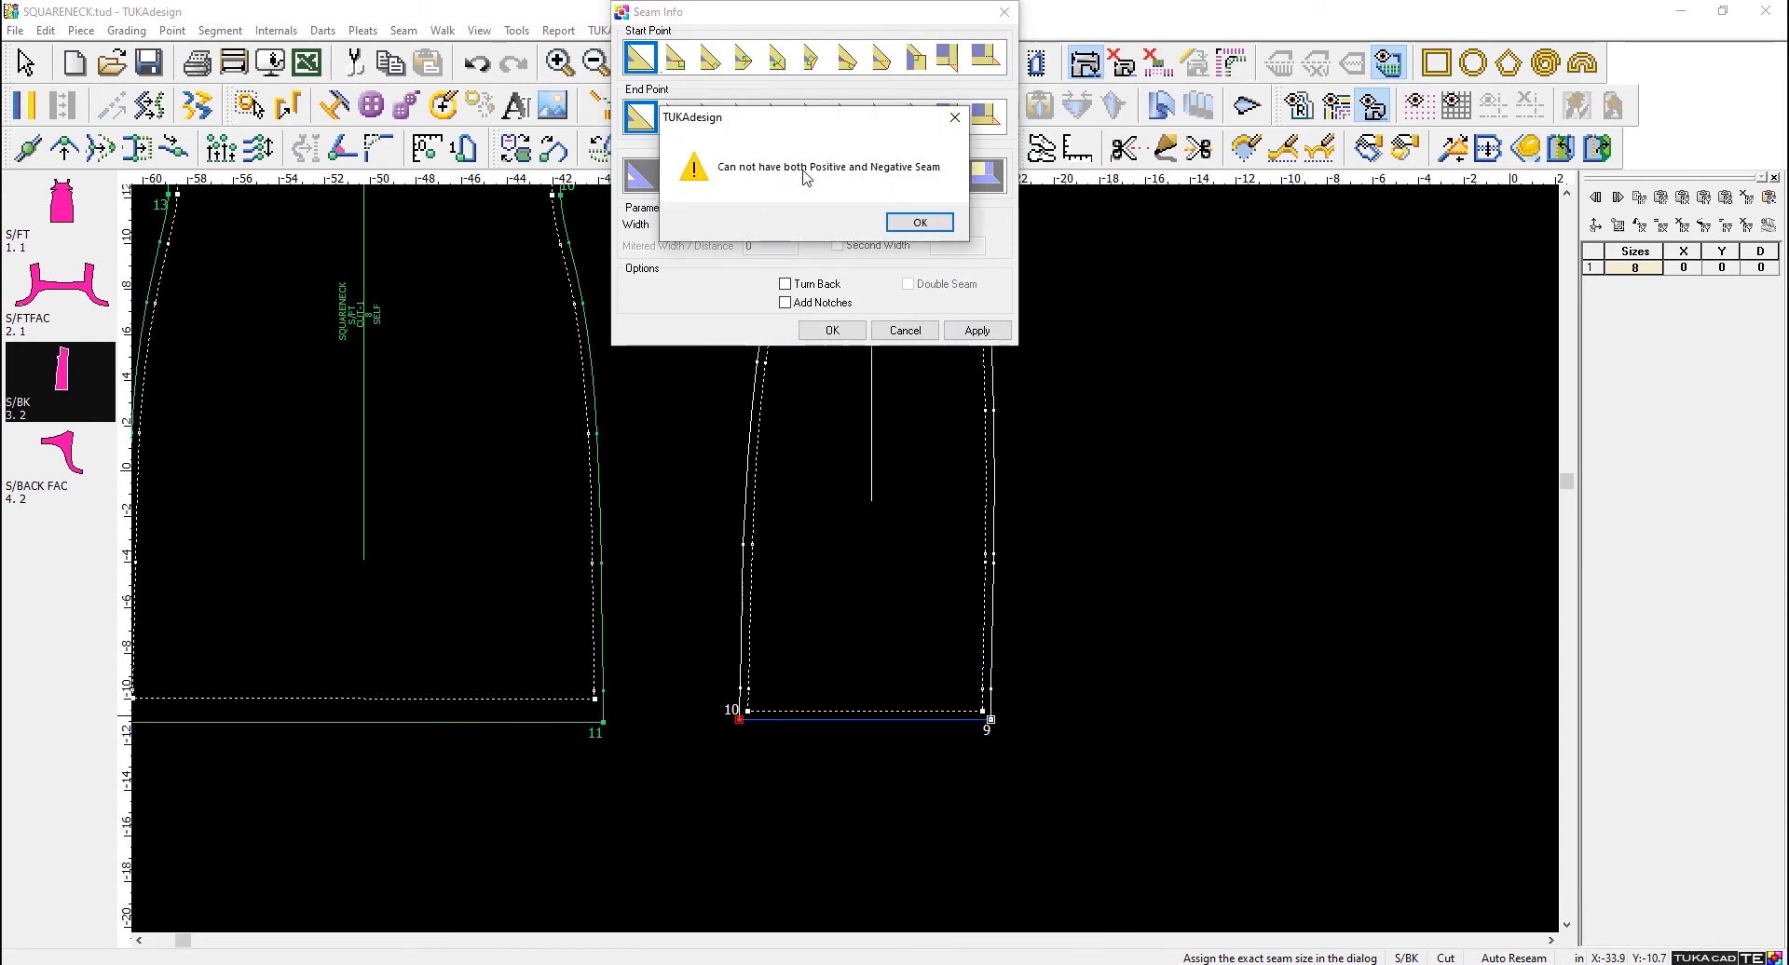
click(919, 221)
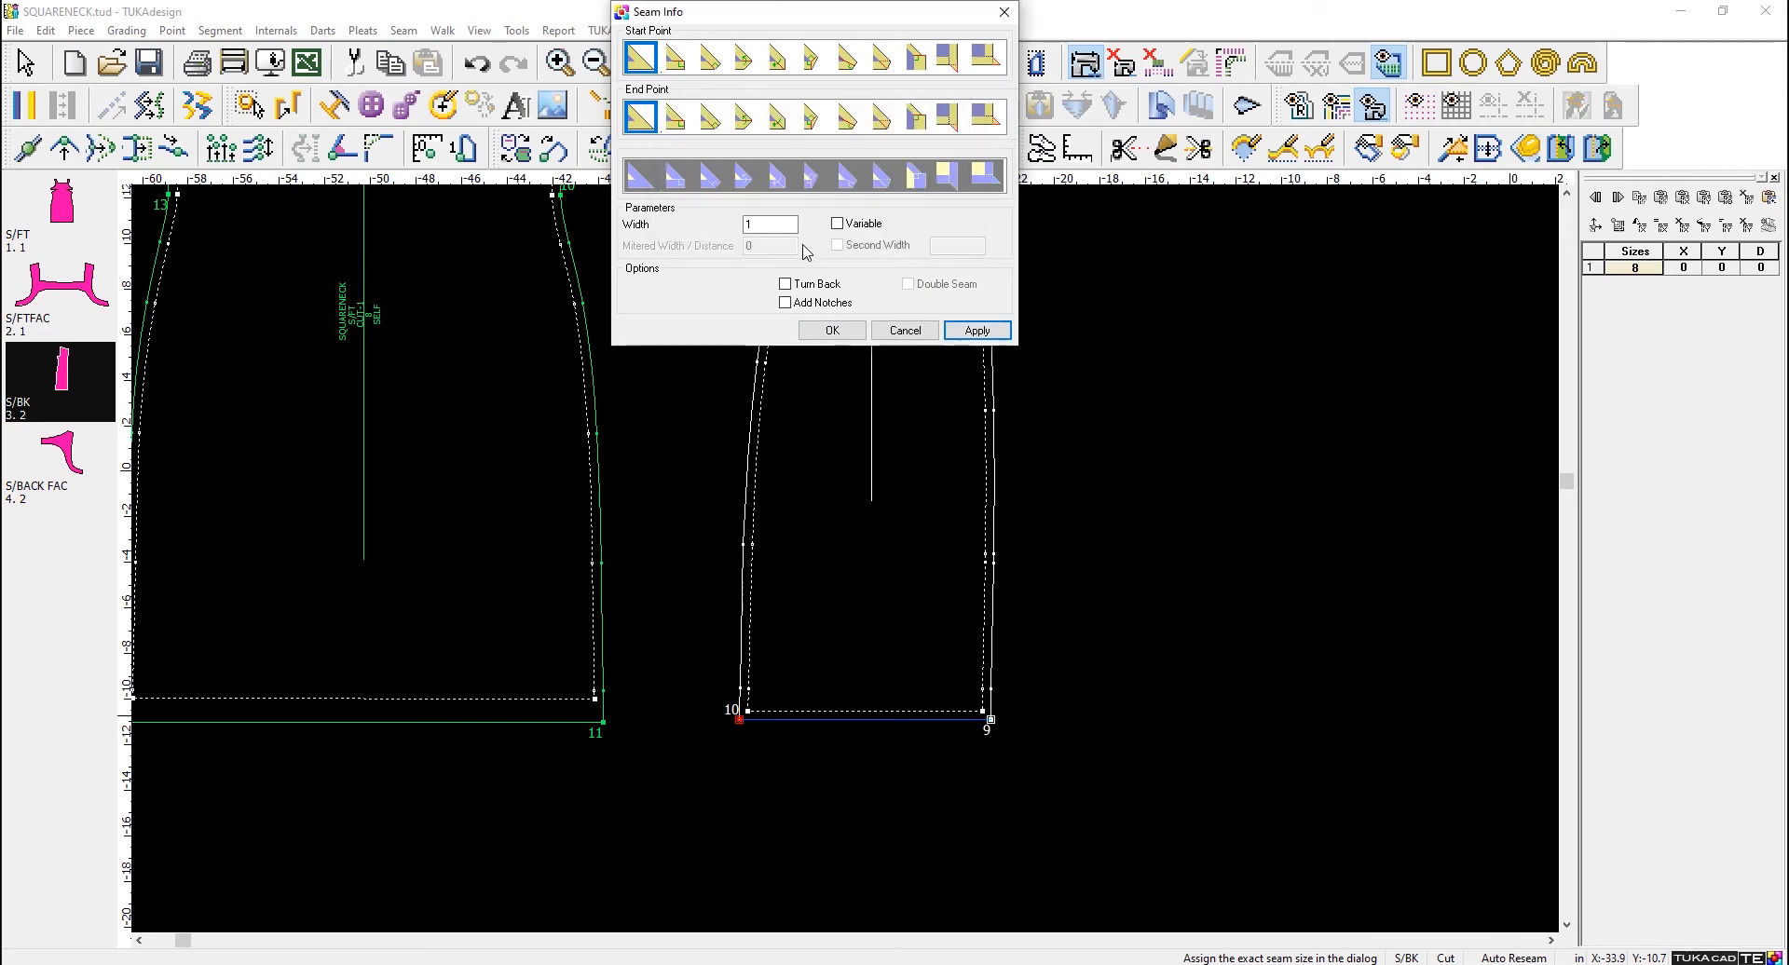
text(-1)
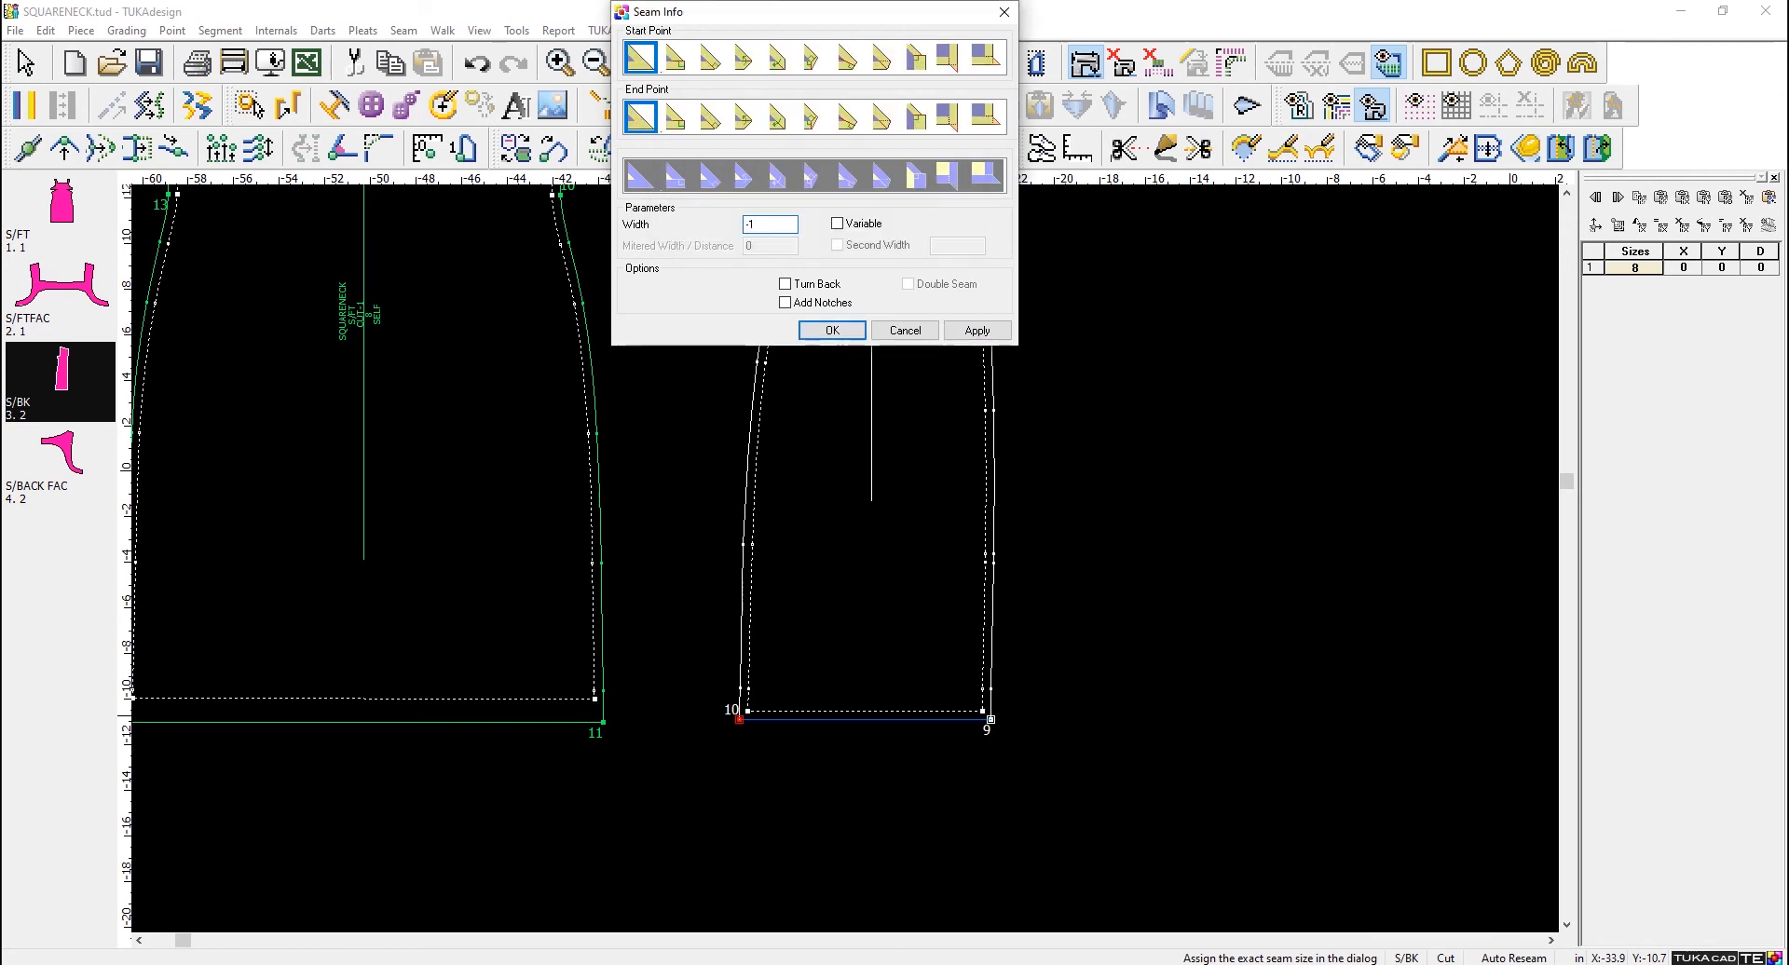
click(848, 329)
- Set the S/BK neckline seam width to -.25 in, clockwise from point 4 to point 6
scroll(919, 620, down, 4)
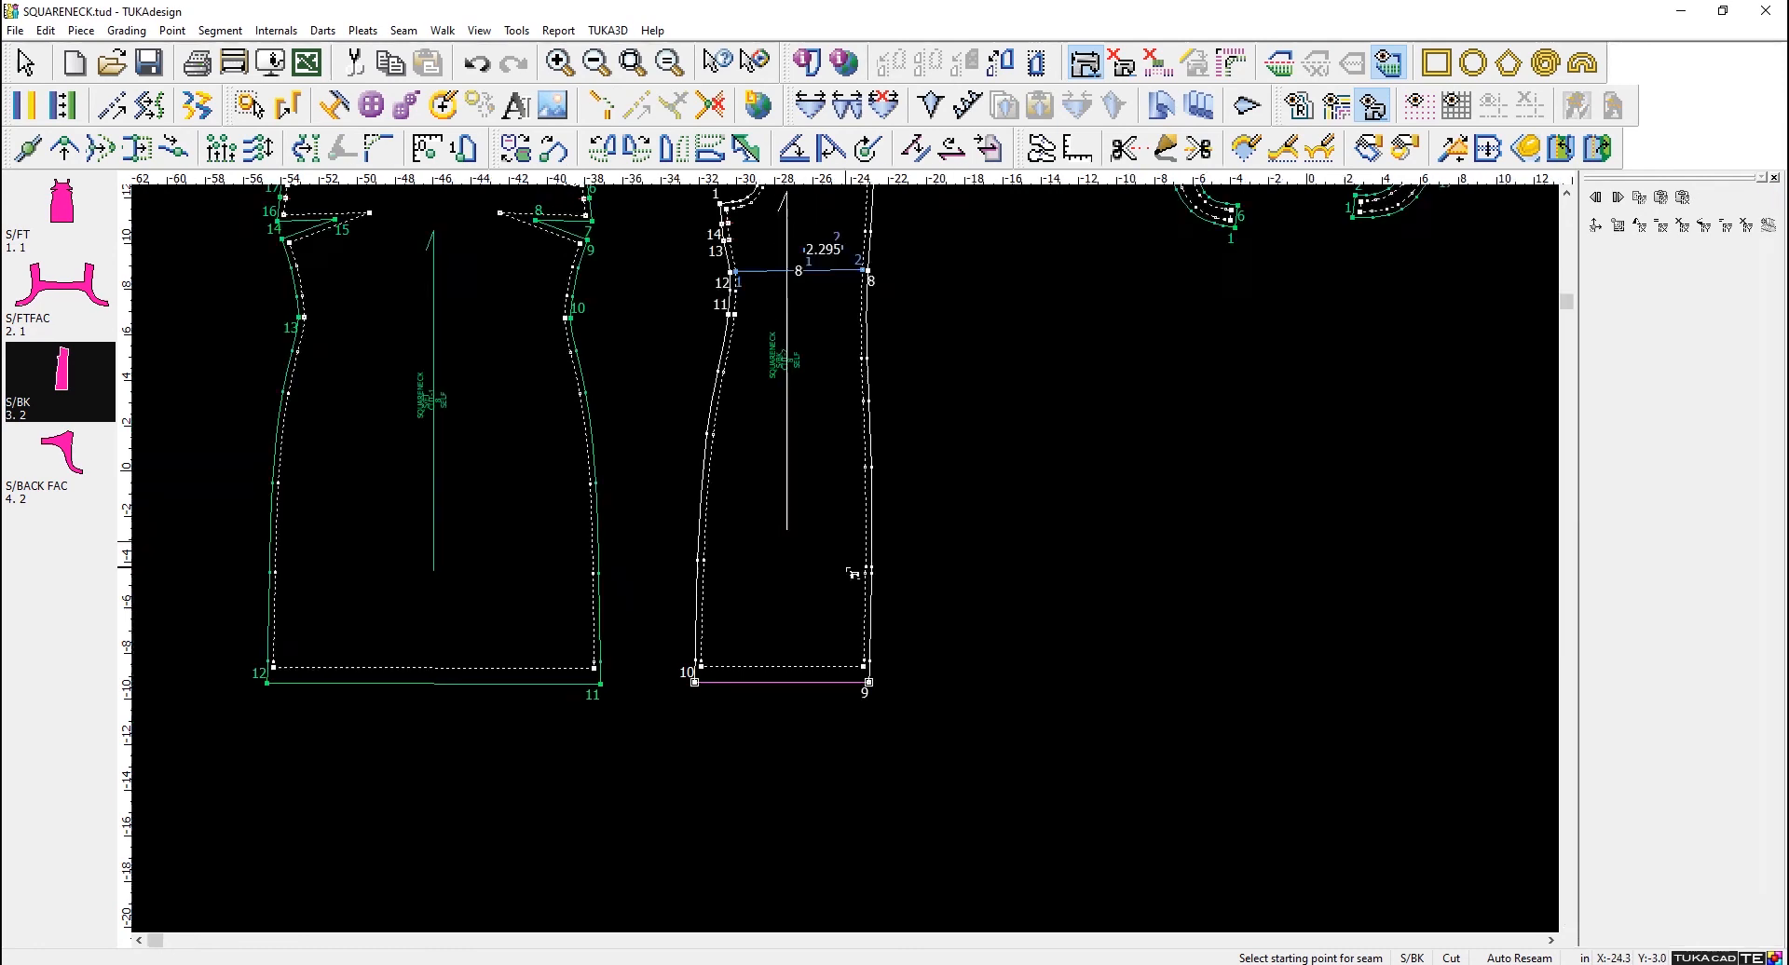
scroll(853, 565, up, 6)
scroll(853, 566, up, 2)
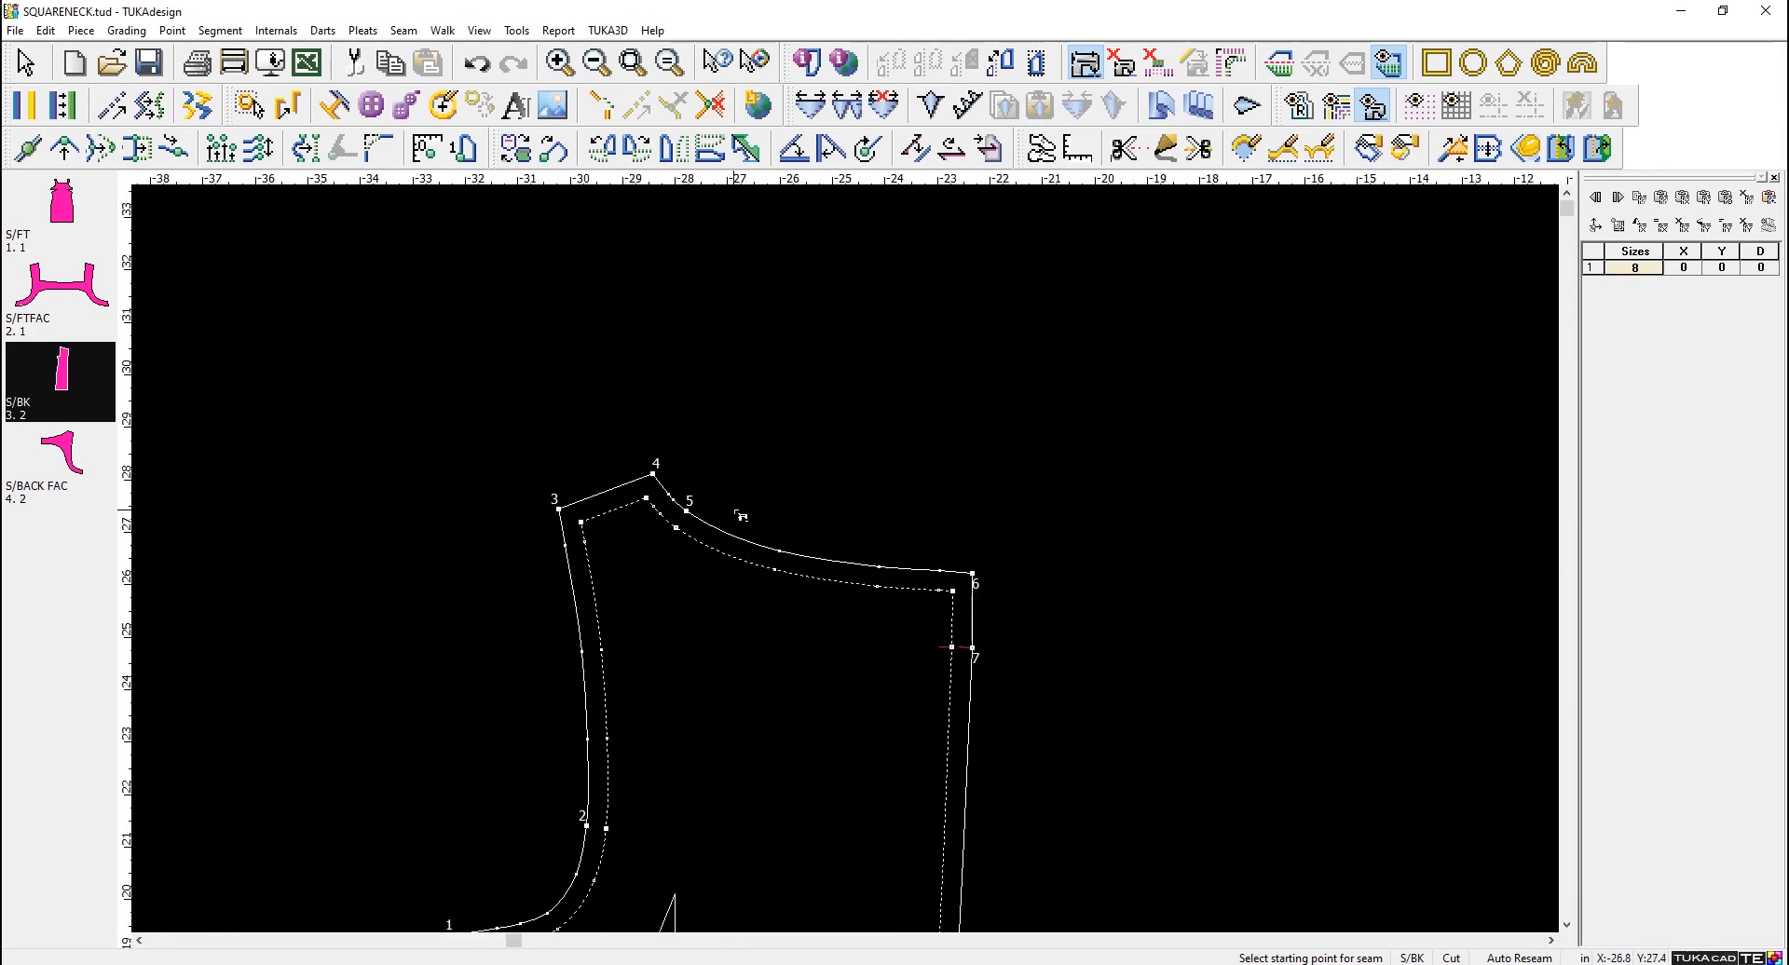
click(652, 474)
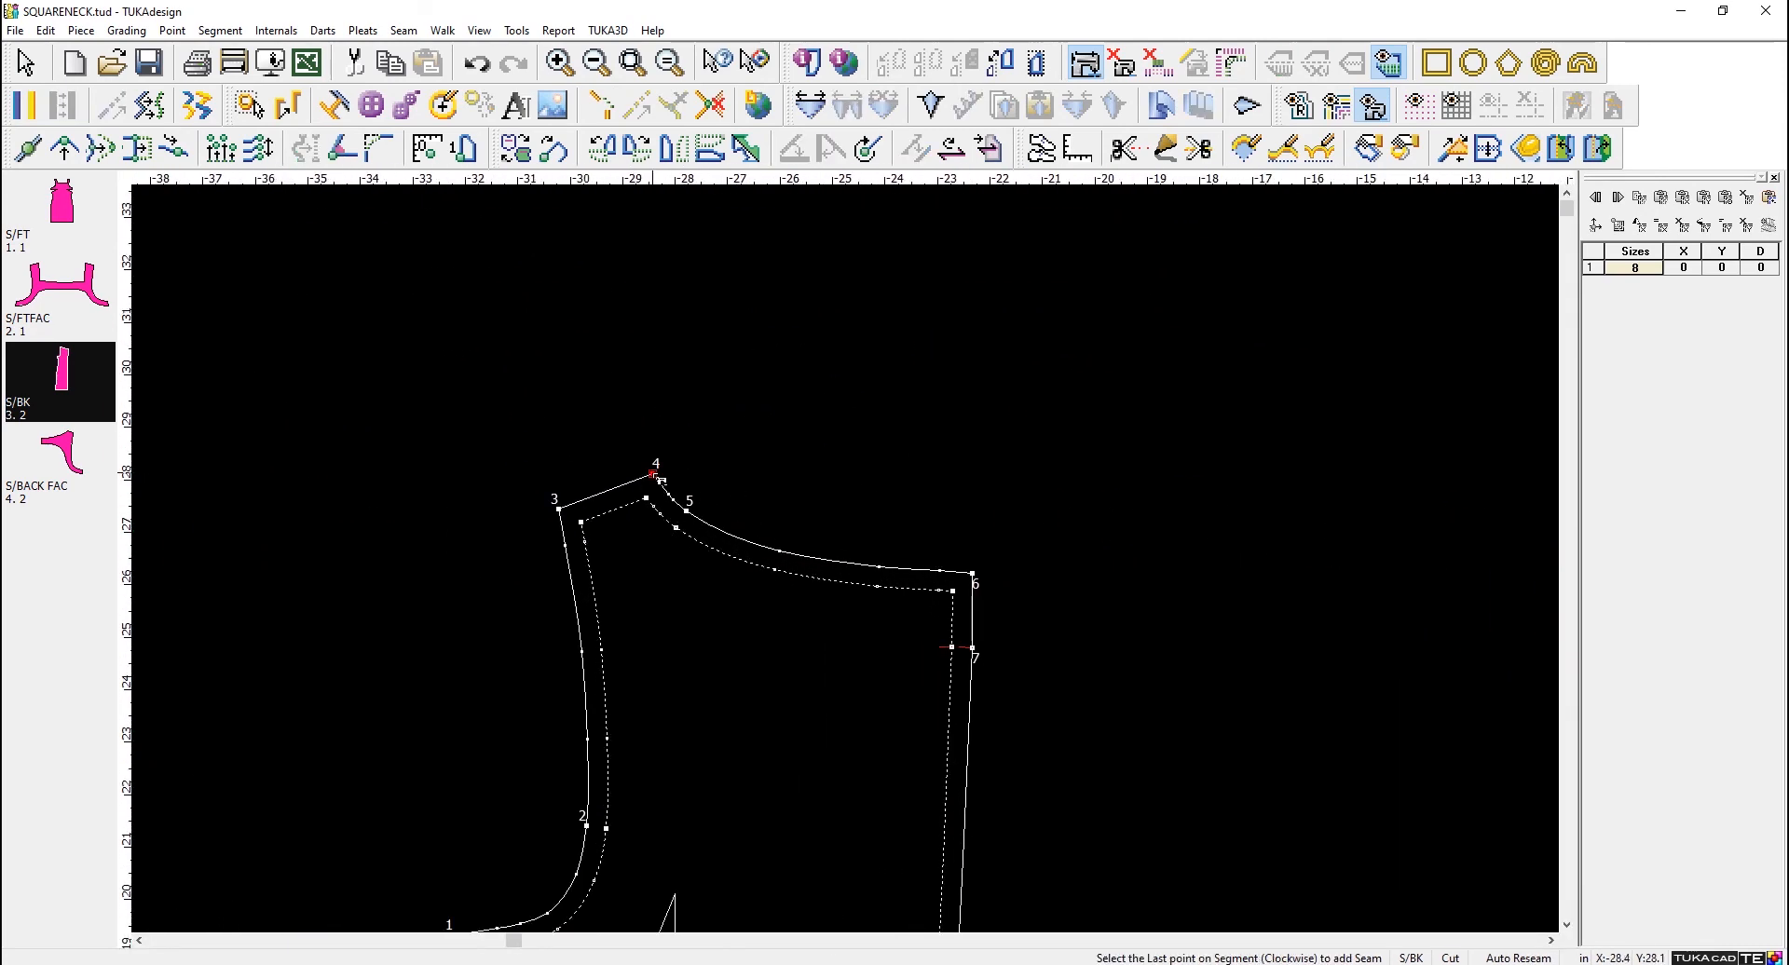
click(973, 574)
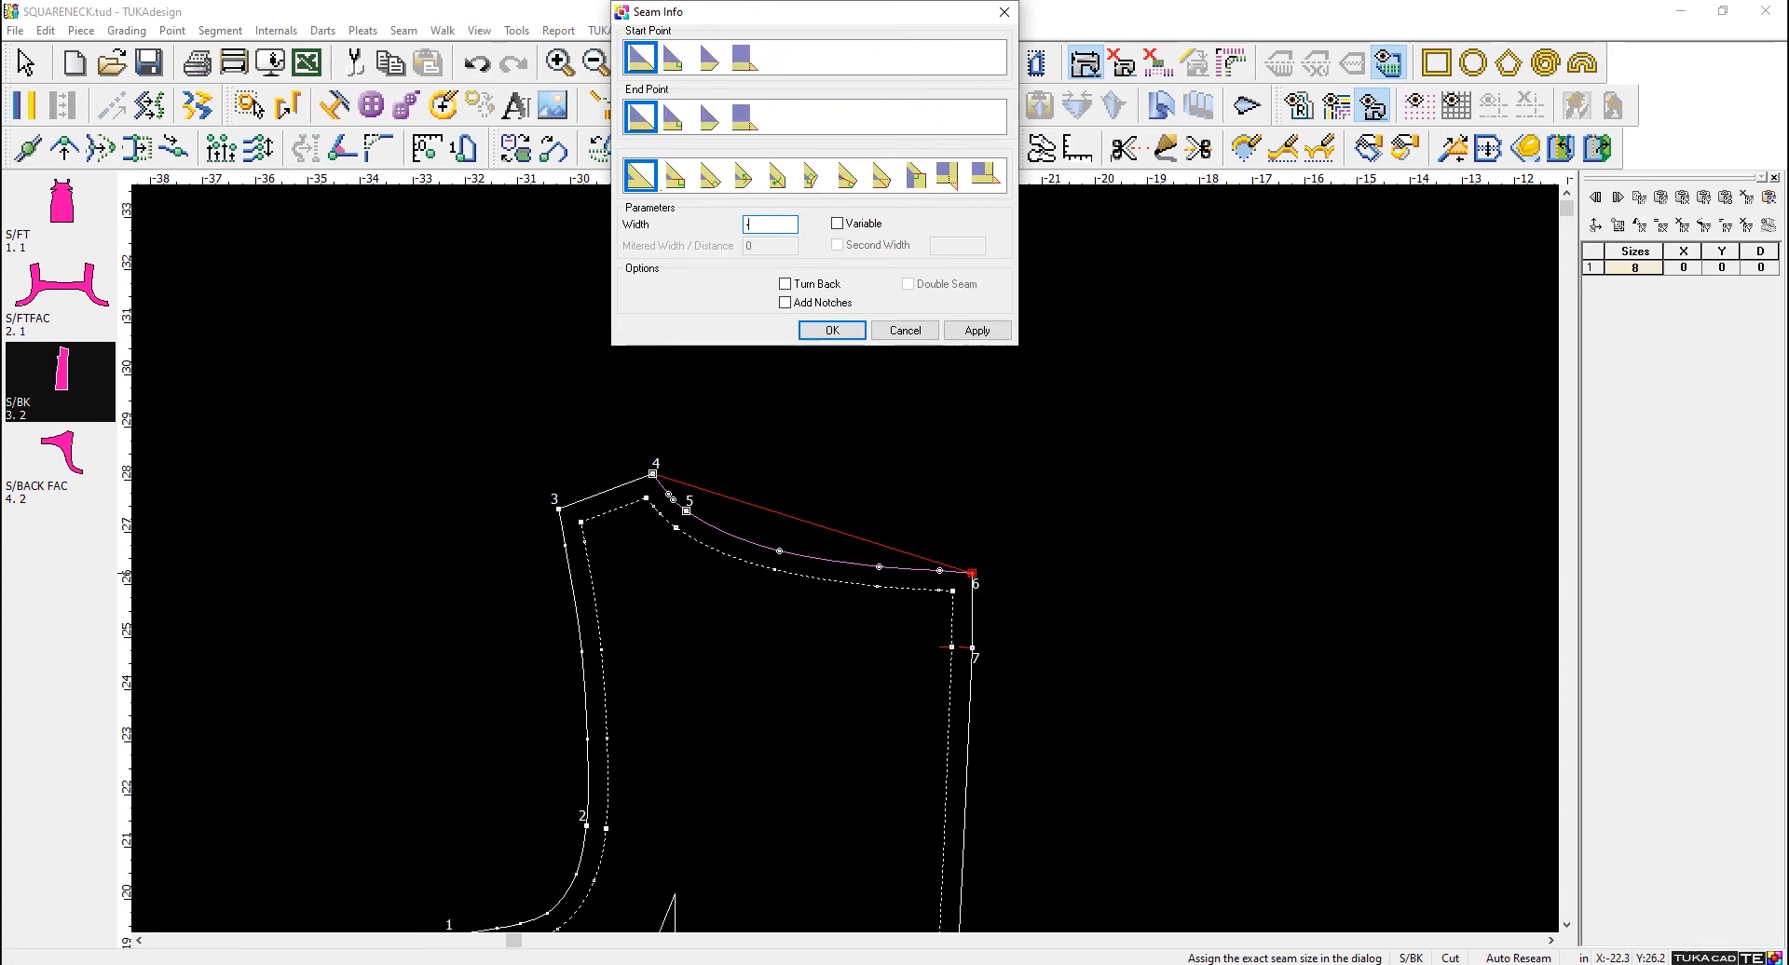
text(-.25)
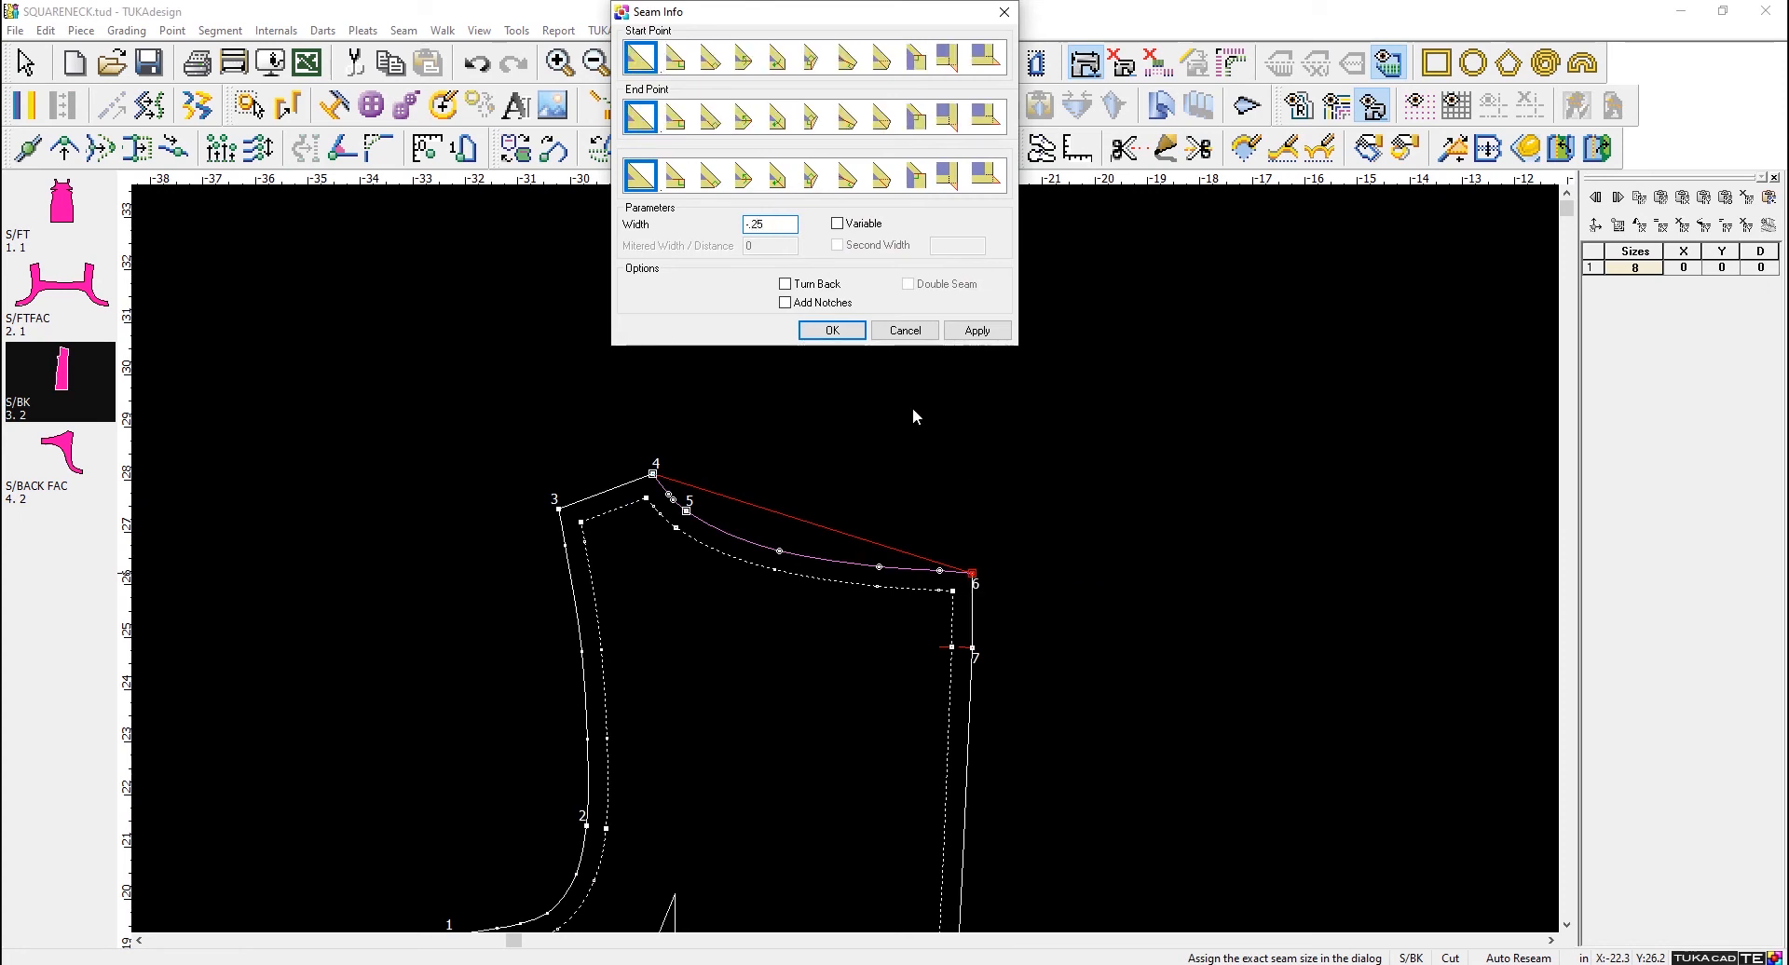
click(847, 337)
- Set the S/FT shoulder and neckline seam width to -.25 in, clockwise from point 20 to point 3
scroll(722, 584, down, 4)
scroll(553, 461, up, 3)
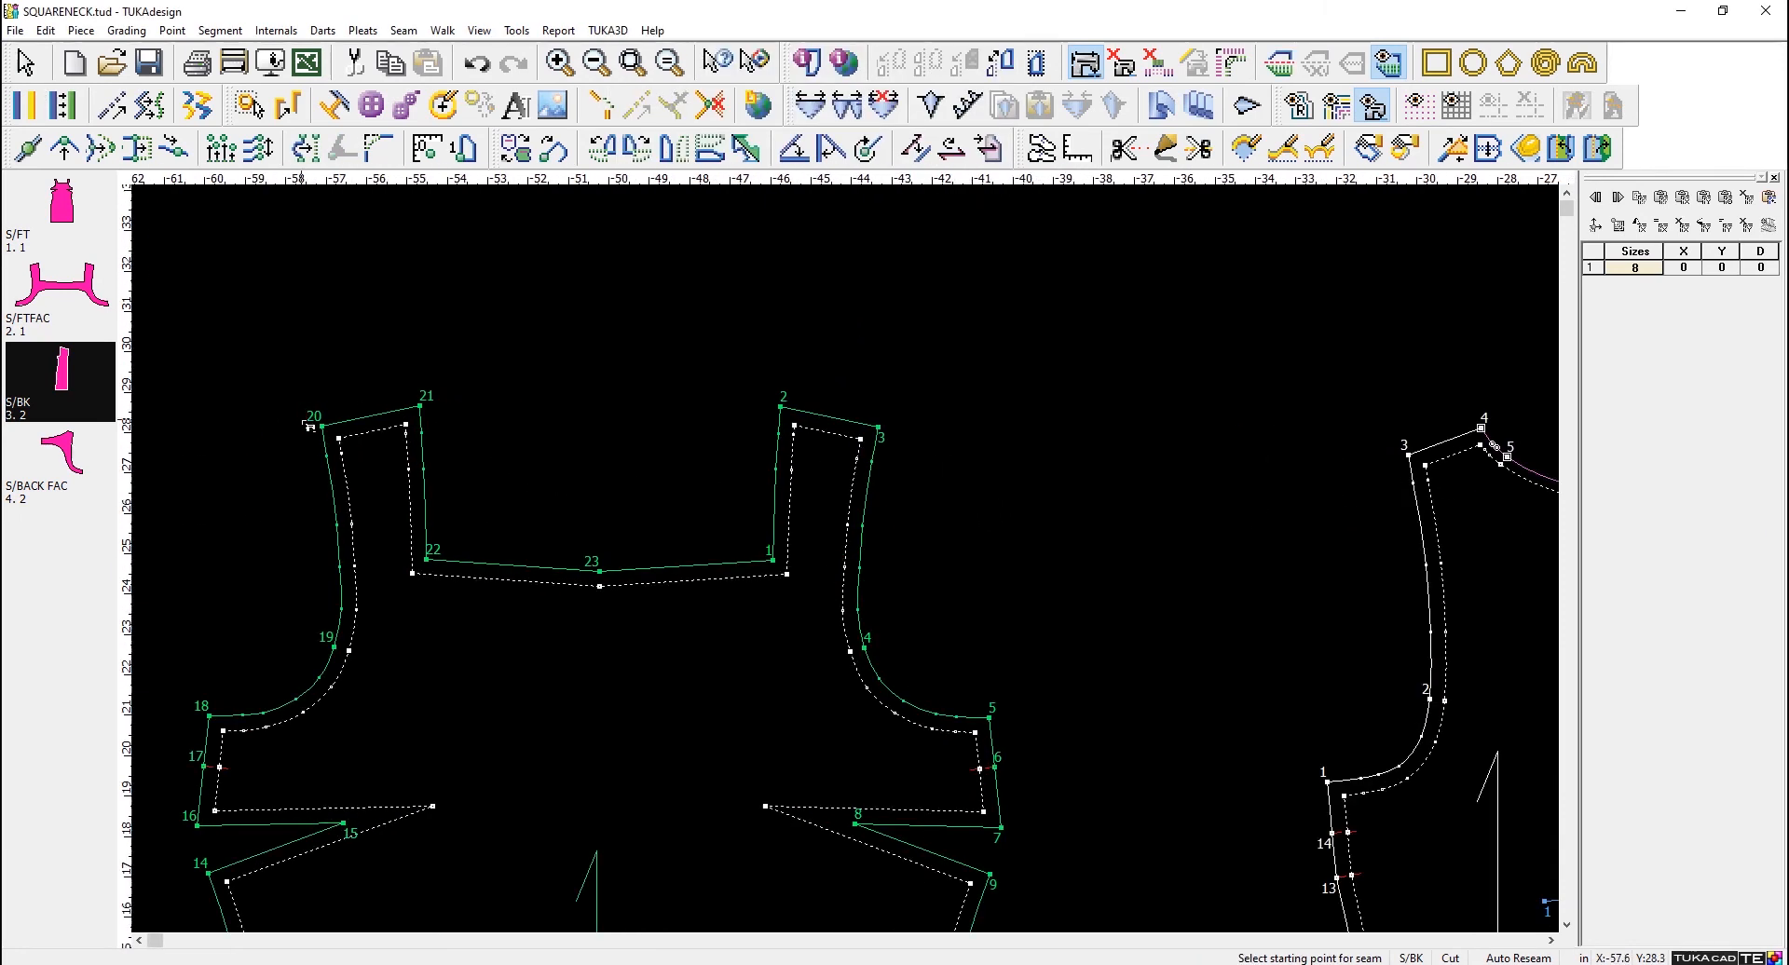
click(321, 426)
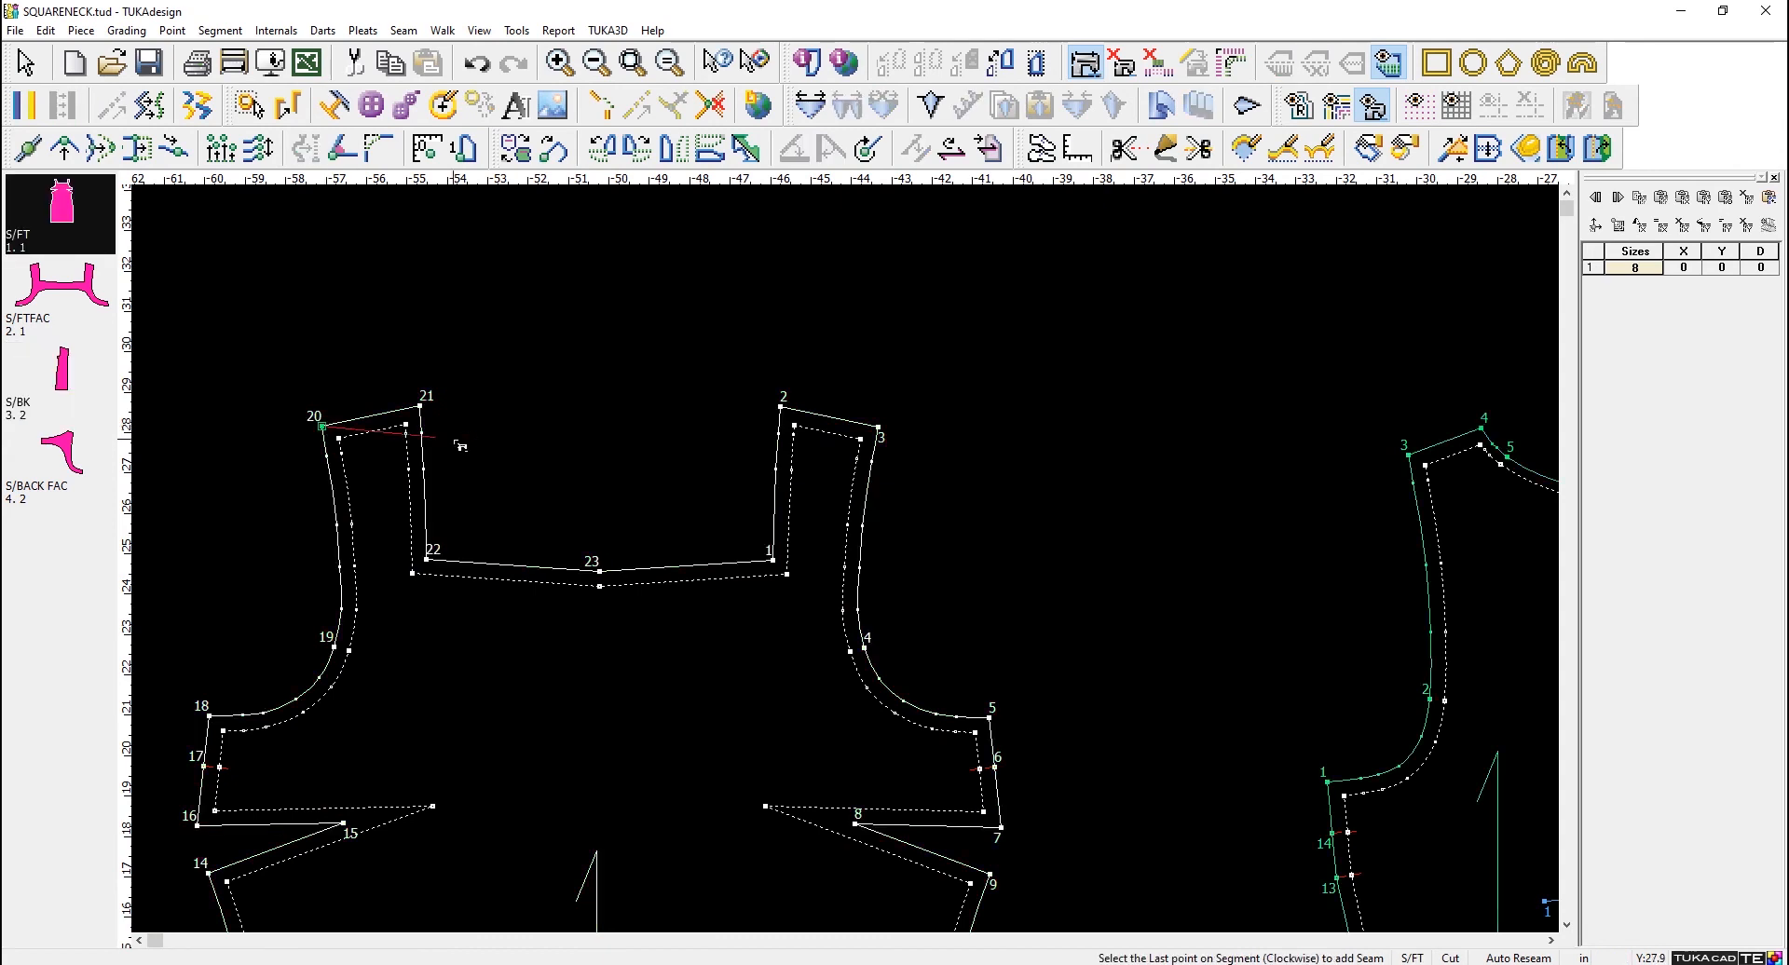
click(877, 430)
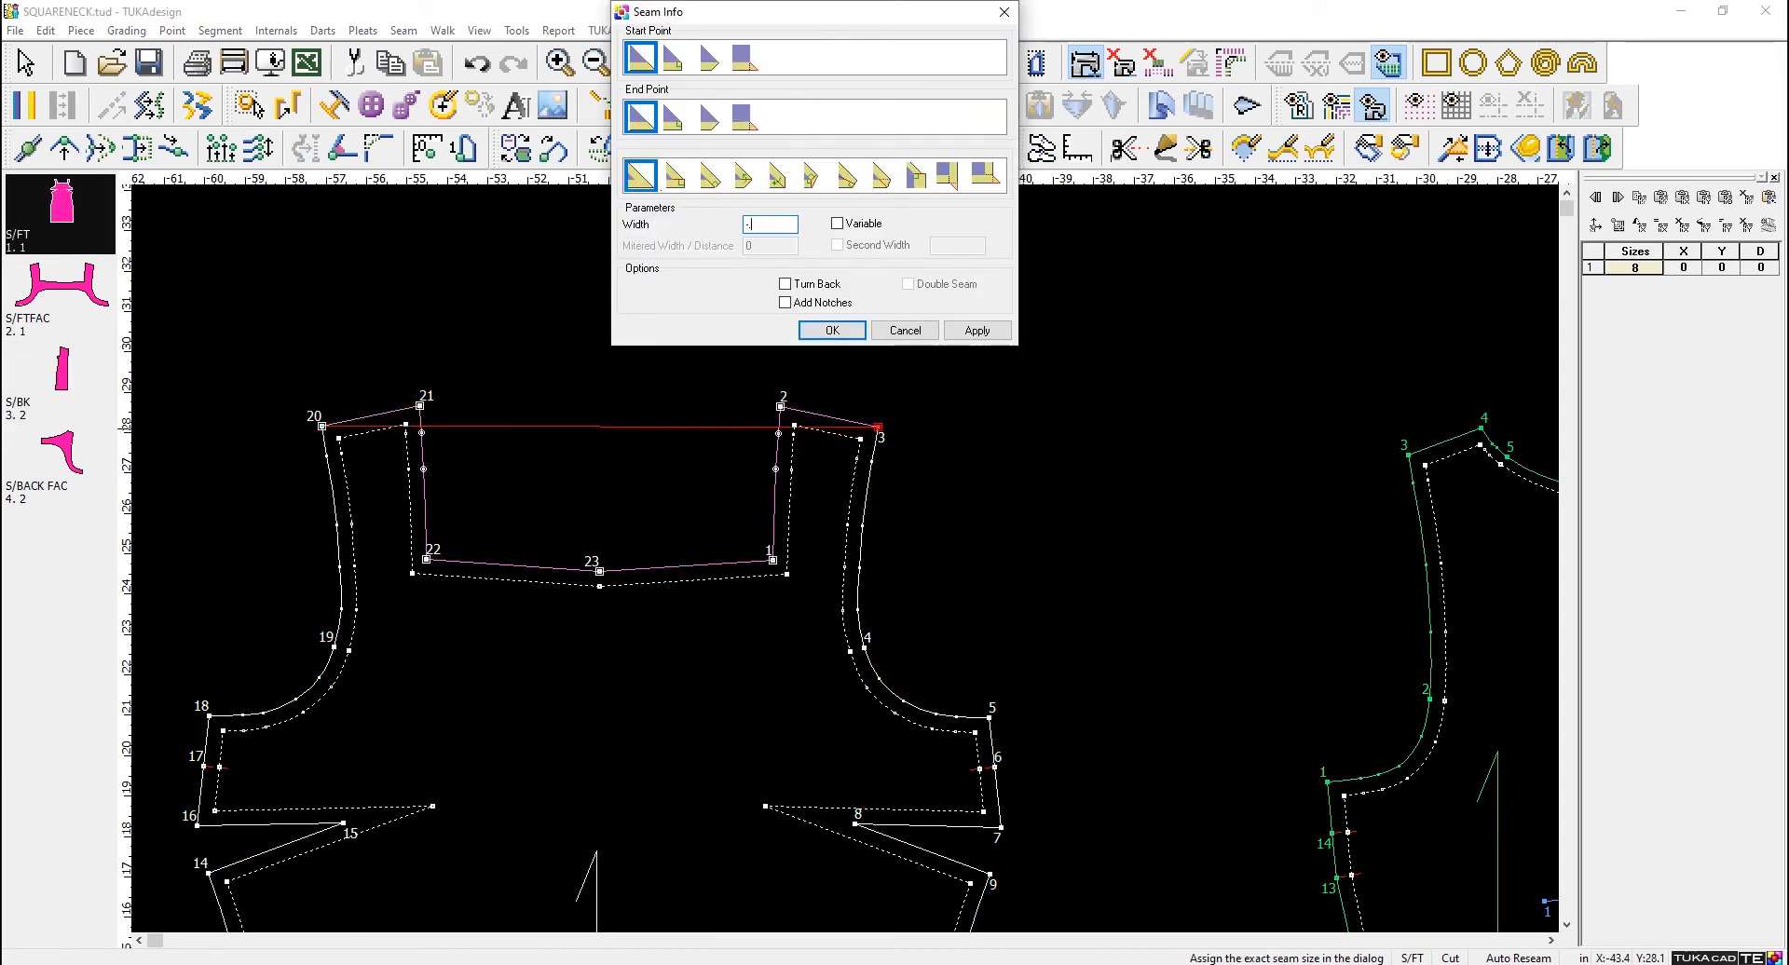
text(-.25)
click(832, 331)
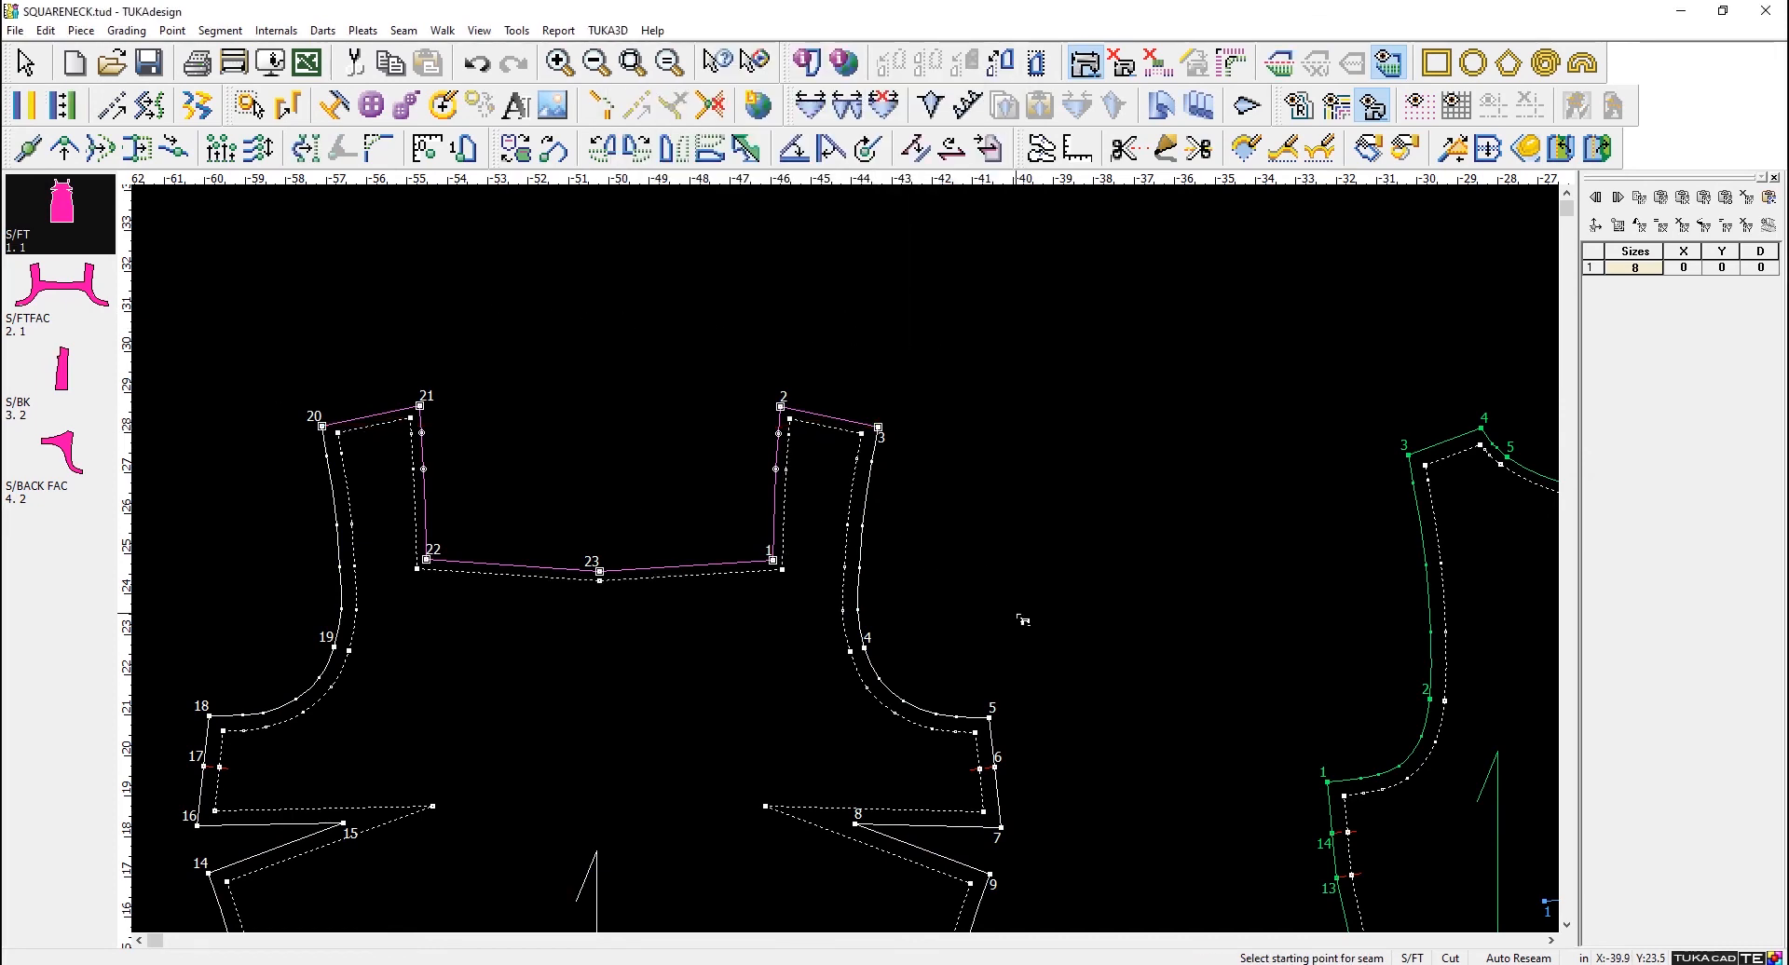
- Set the seam width around the entire S/BACK FAC piece to -.25 in, starting and ending at point 3
scroll(1022, 618, down, 2)
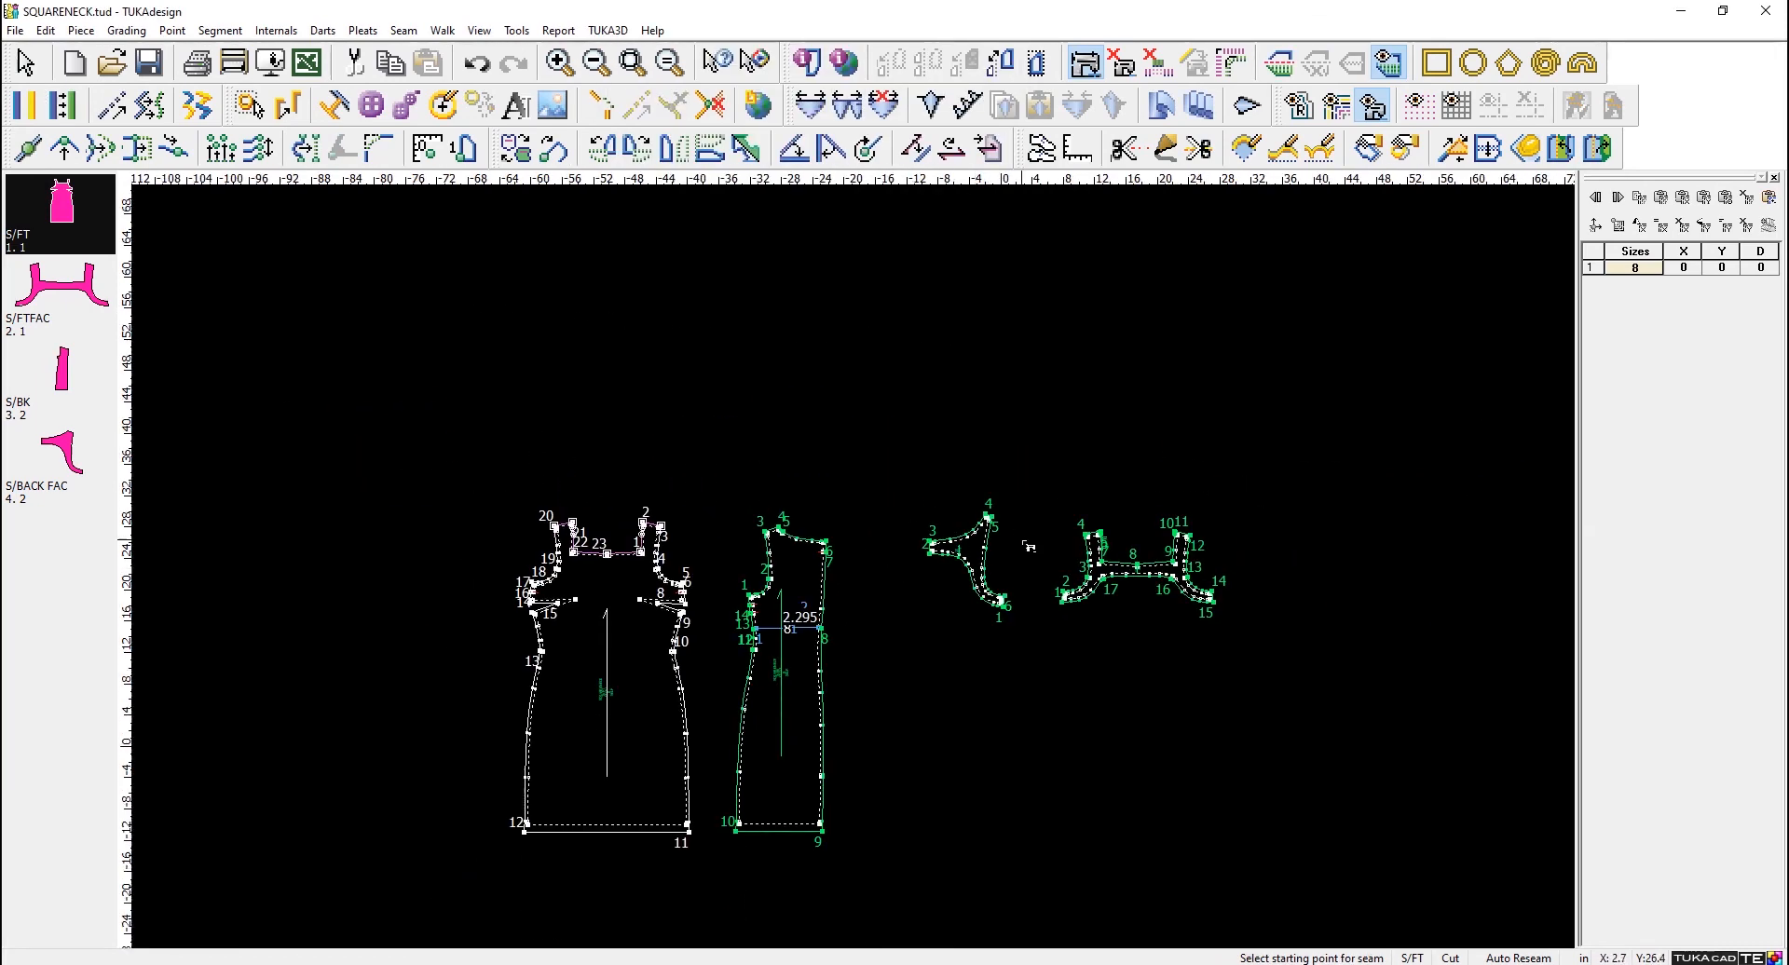
scroll(1025, 546, up, 2)
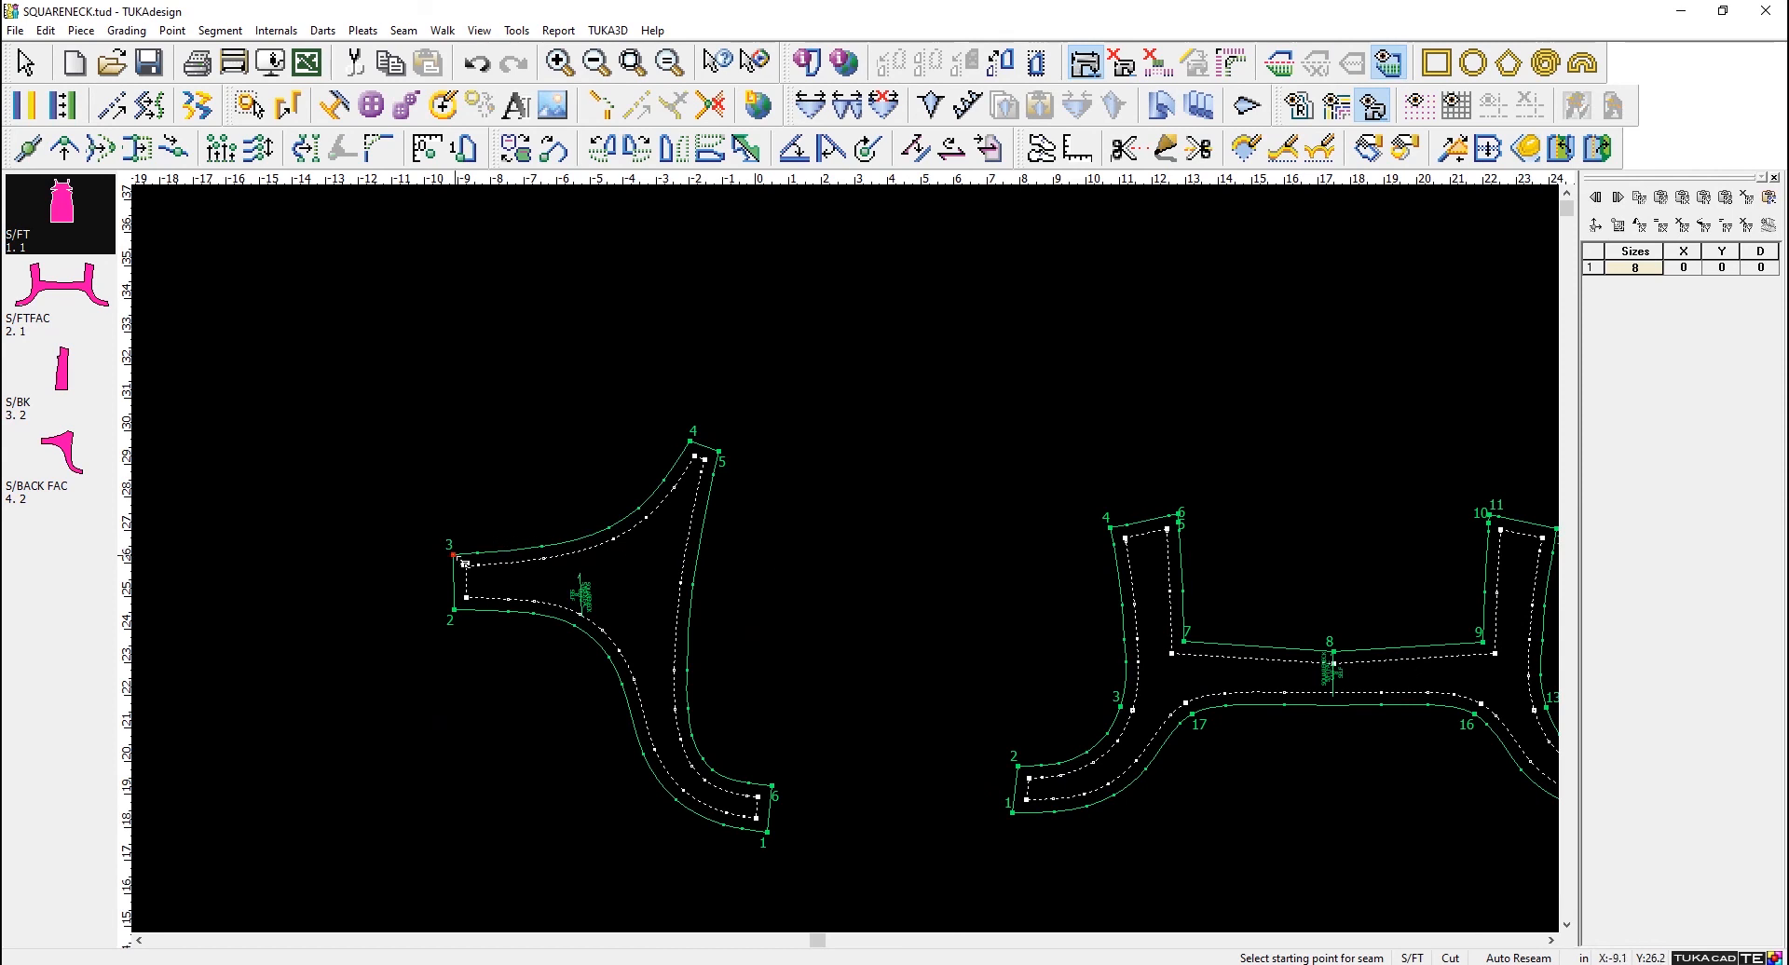
click(453, 555)
click(453, 556)
text(-.25)
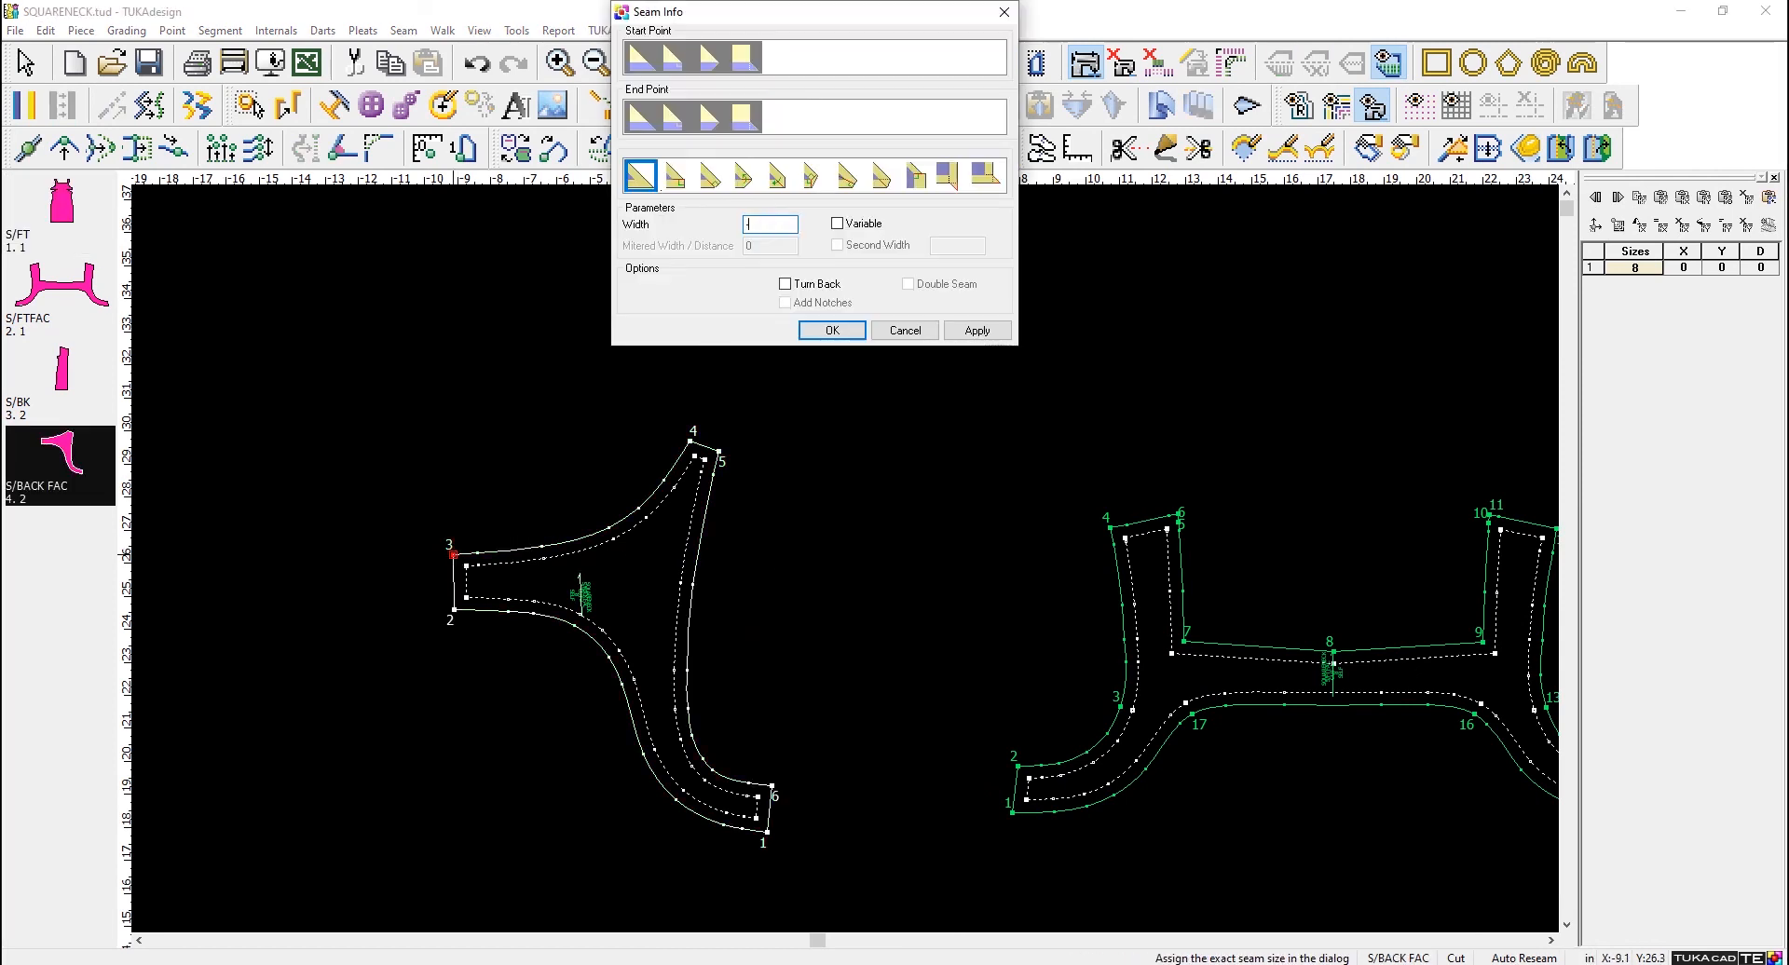
click(976, 330)
click(832, 330)
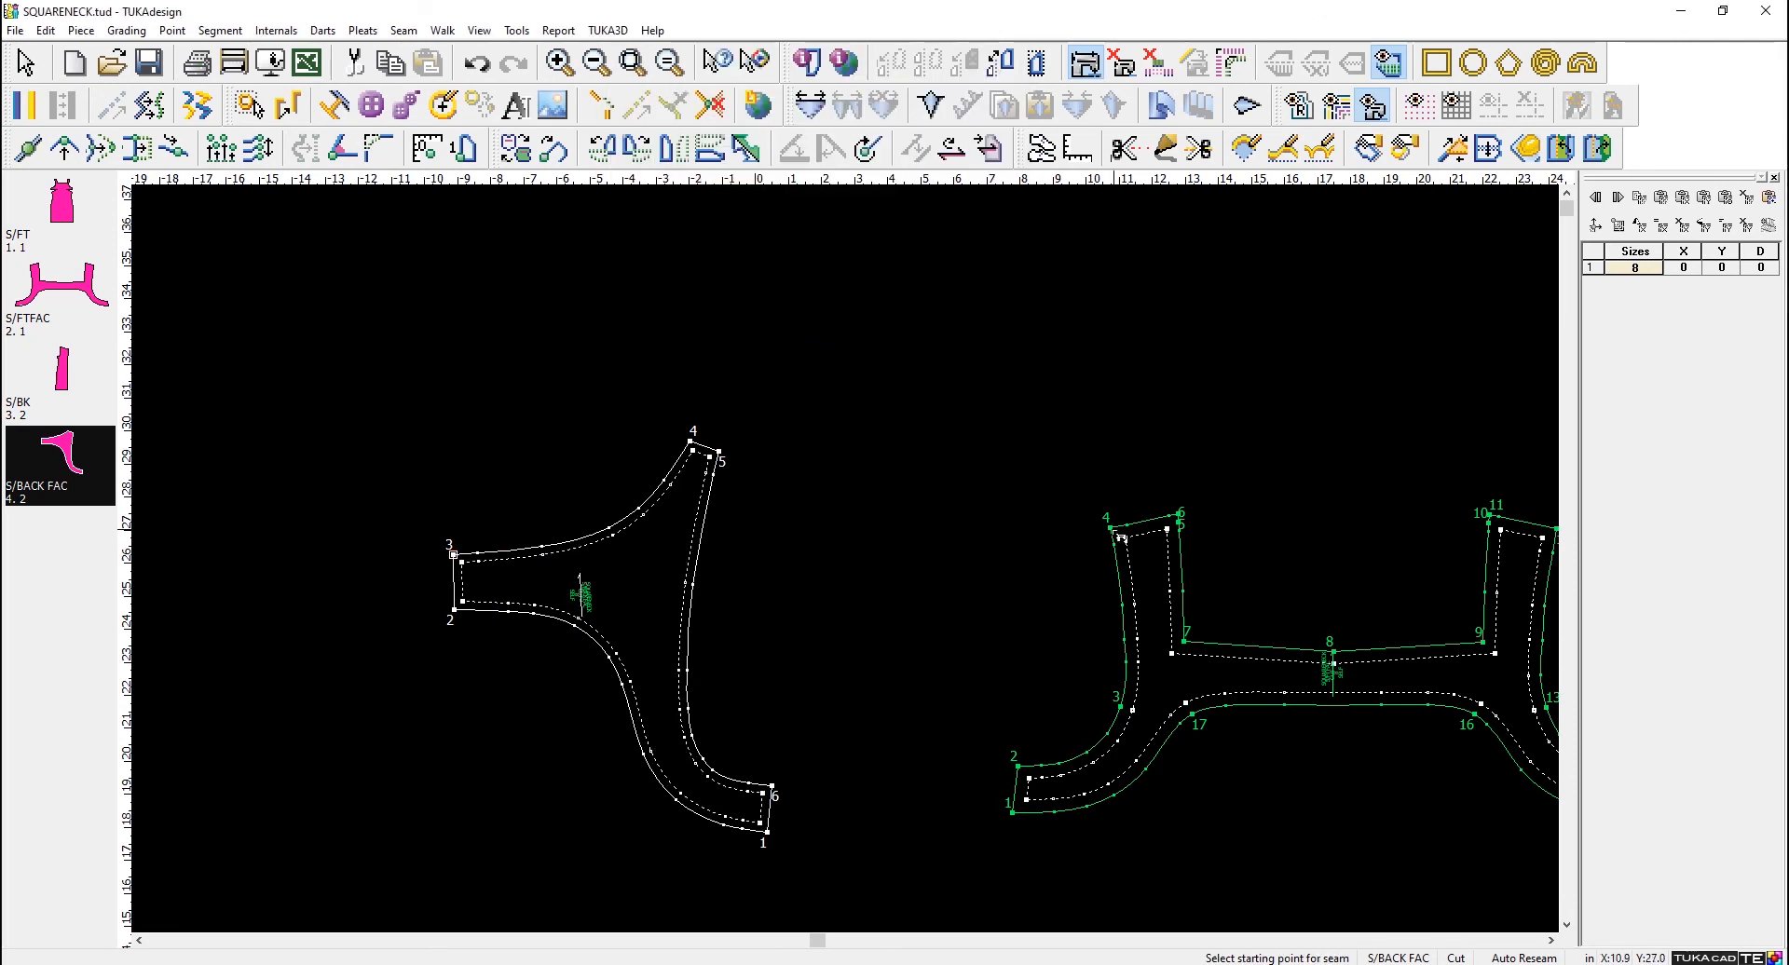
- Set the seam width around the entire S/FTFAC piece to -.25 in, starting and ending at point 4
click(1113, 530)
click(1110, 529)
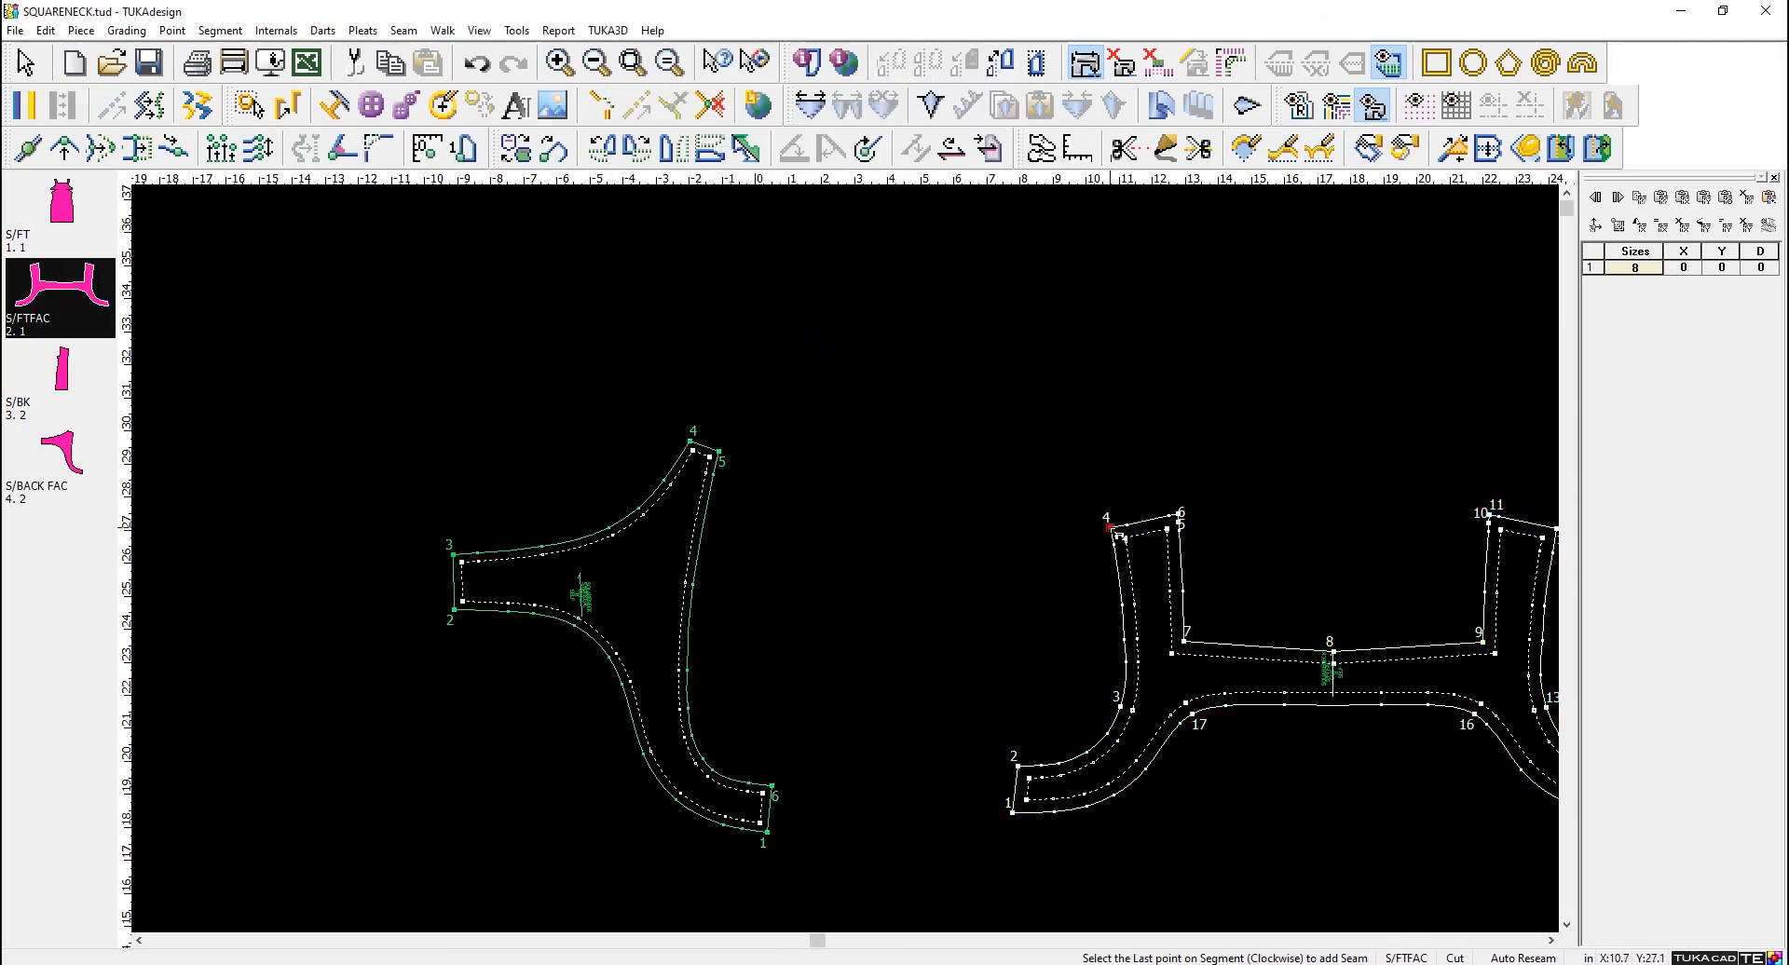
click(1110, 528)
text(-.25)
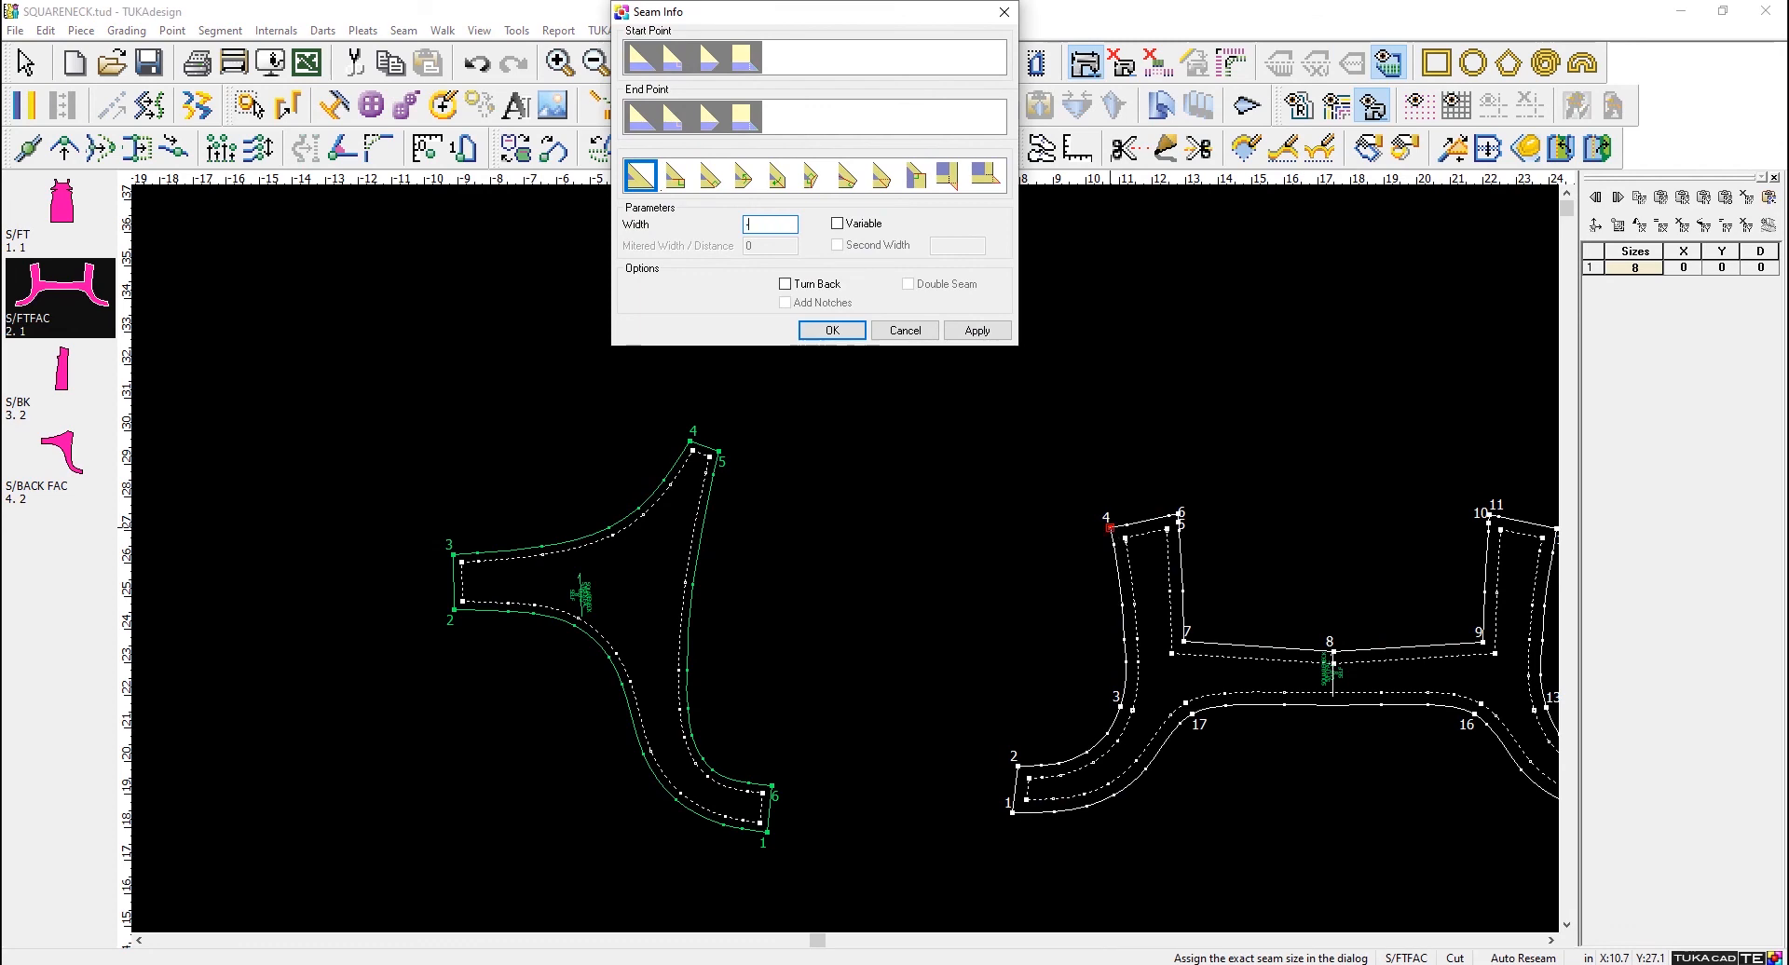
click(832, 330)
- Switch all pieces from the cut line to the sew line and return to the Select Tool
scroll(580, 561, down, 5)
scroll(536, 626, up, 1)
scroll(836, 569, down, 3)
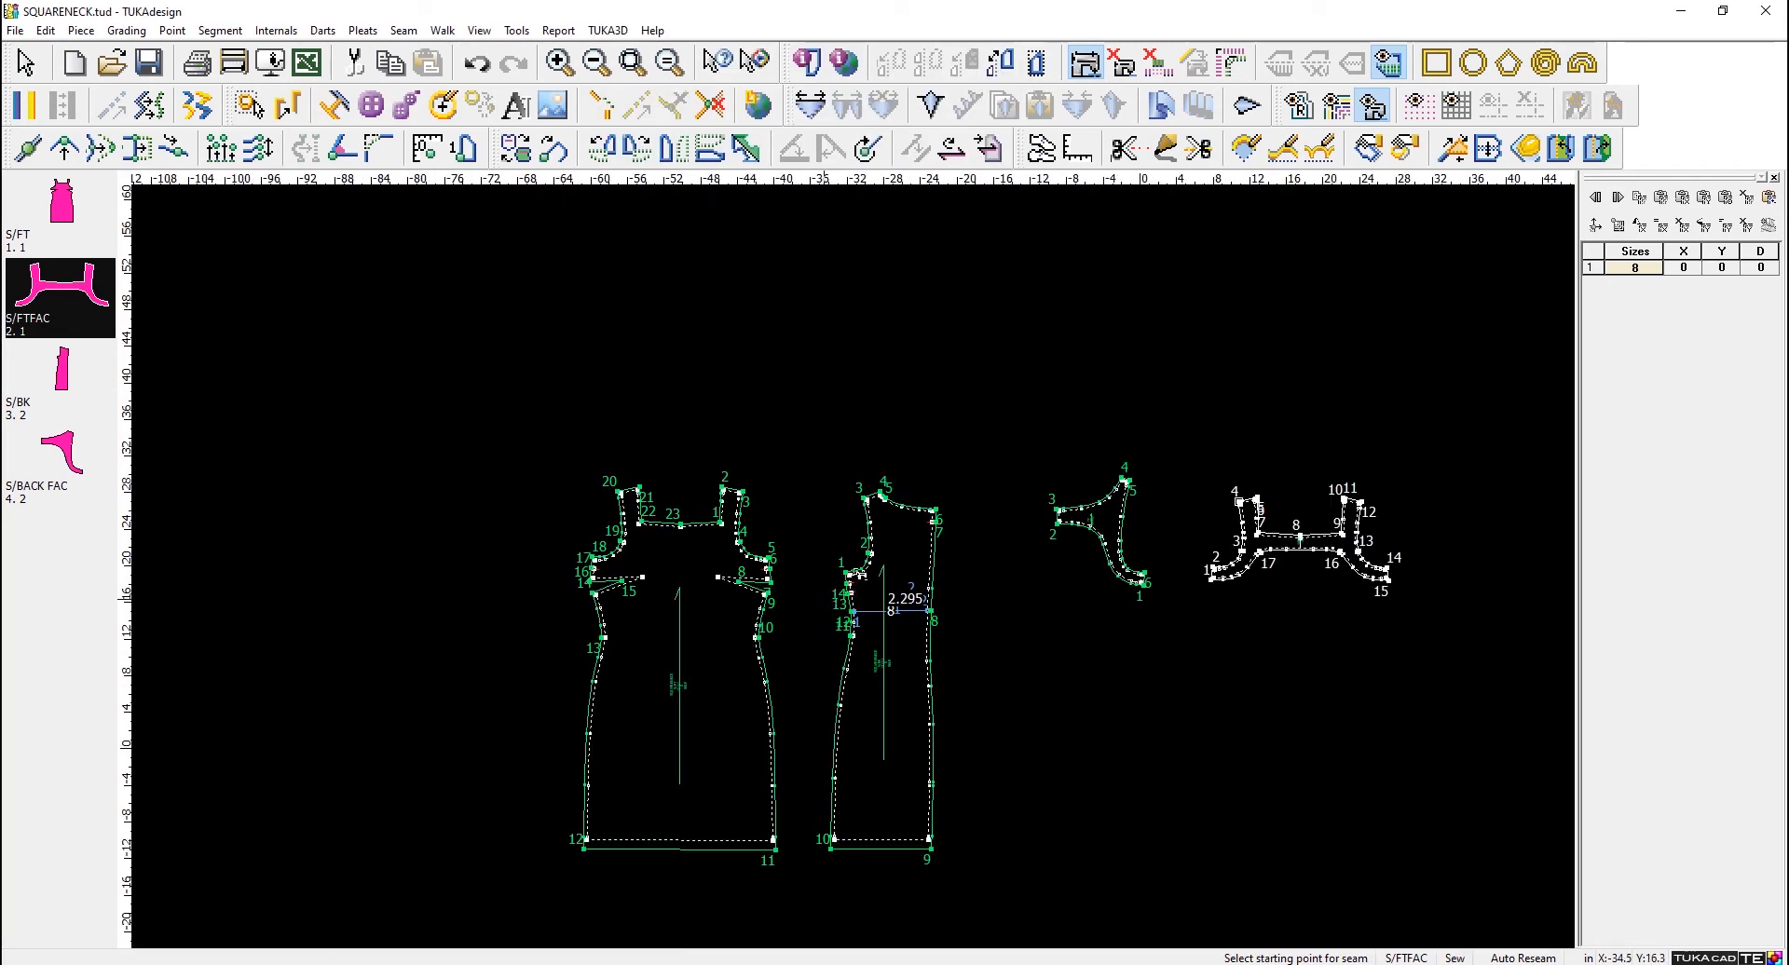
scroll(851, 566, up, 4)
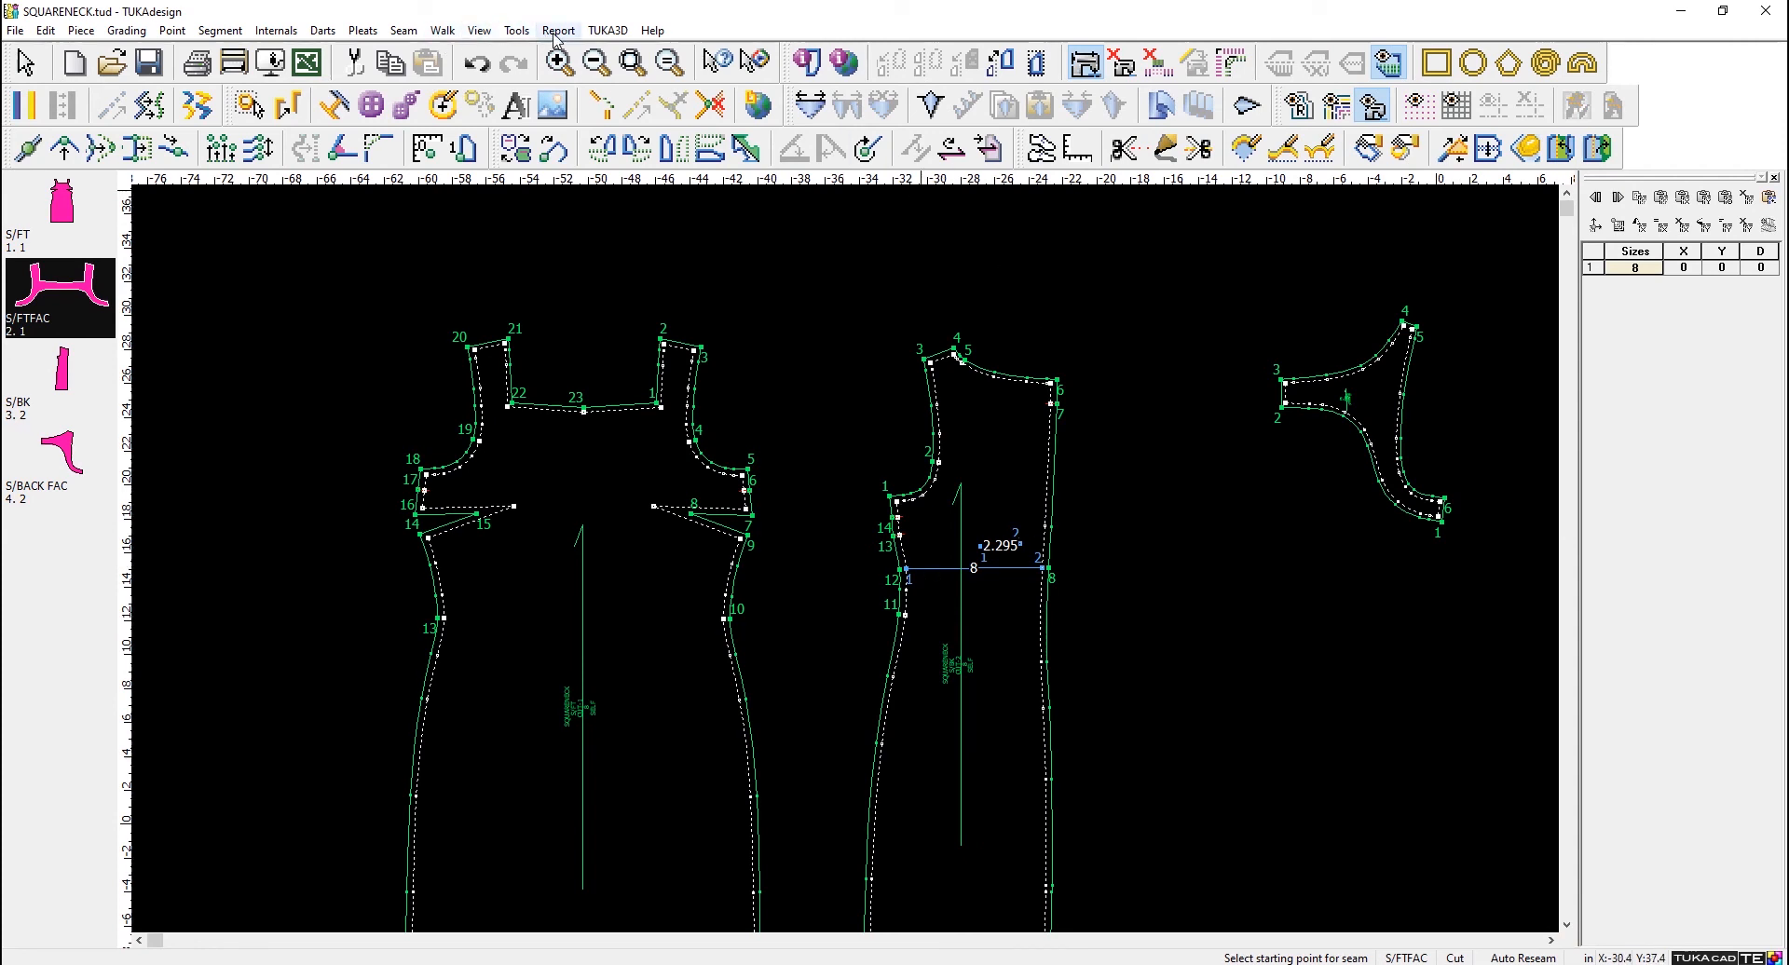
click(391, 34)
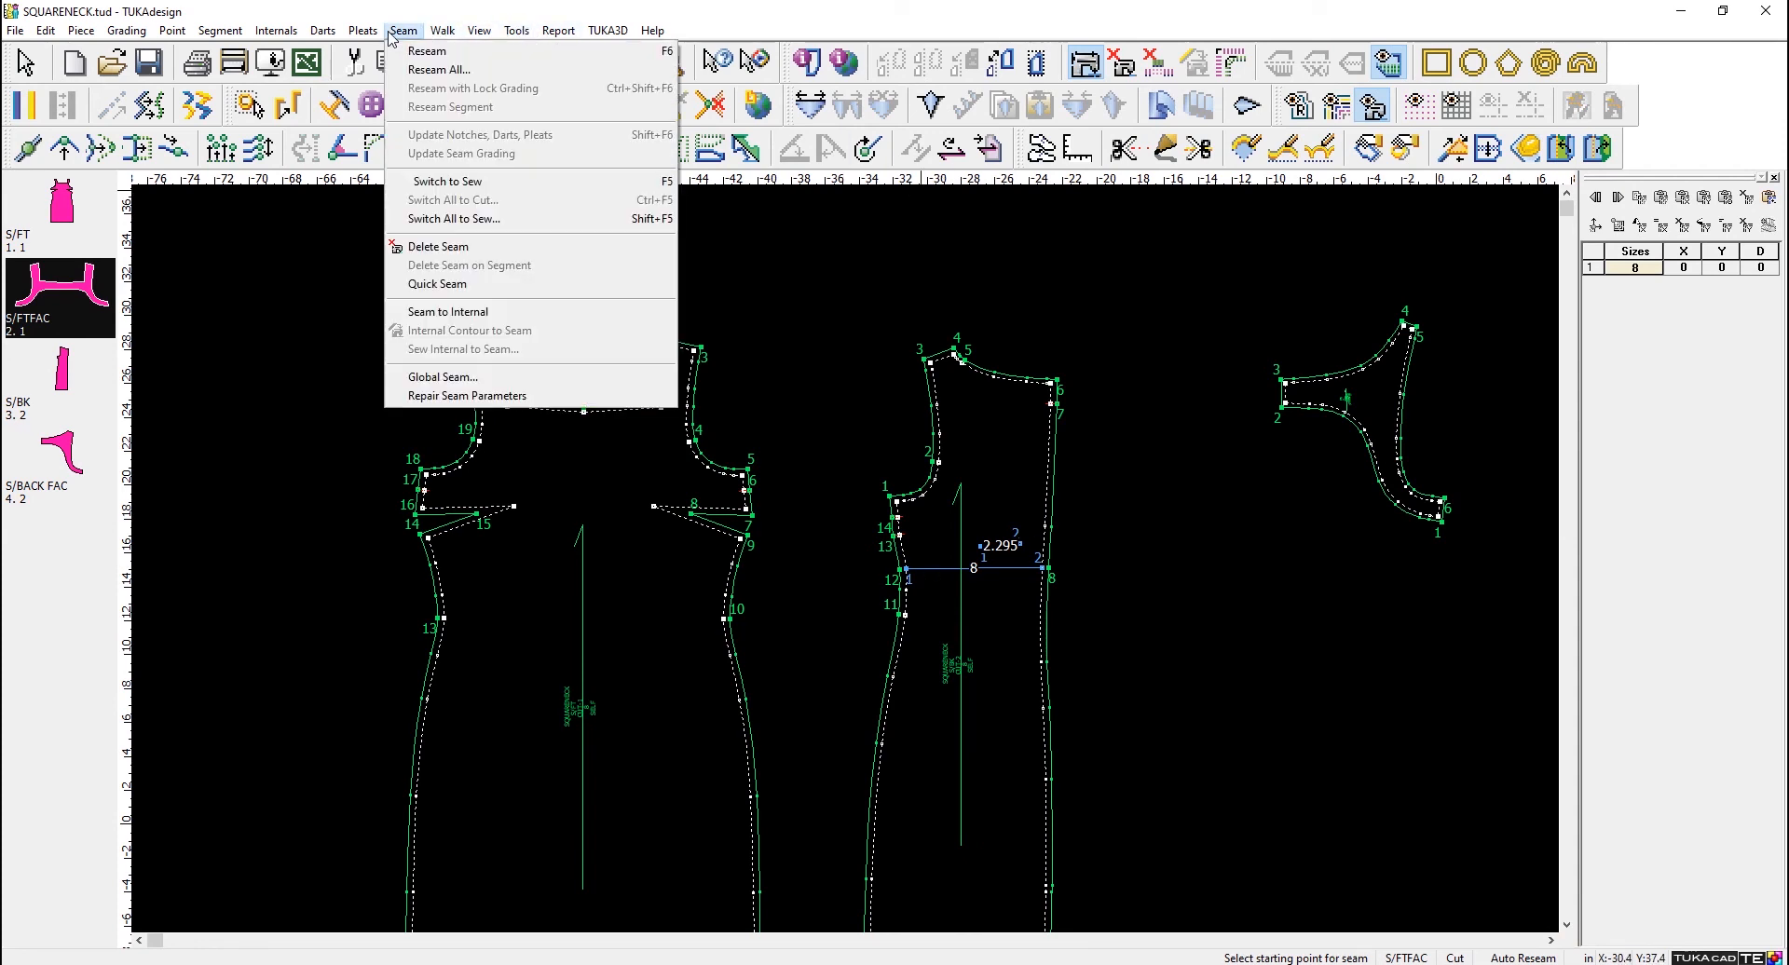
click(501, 222)
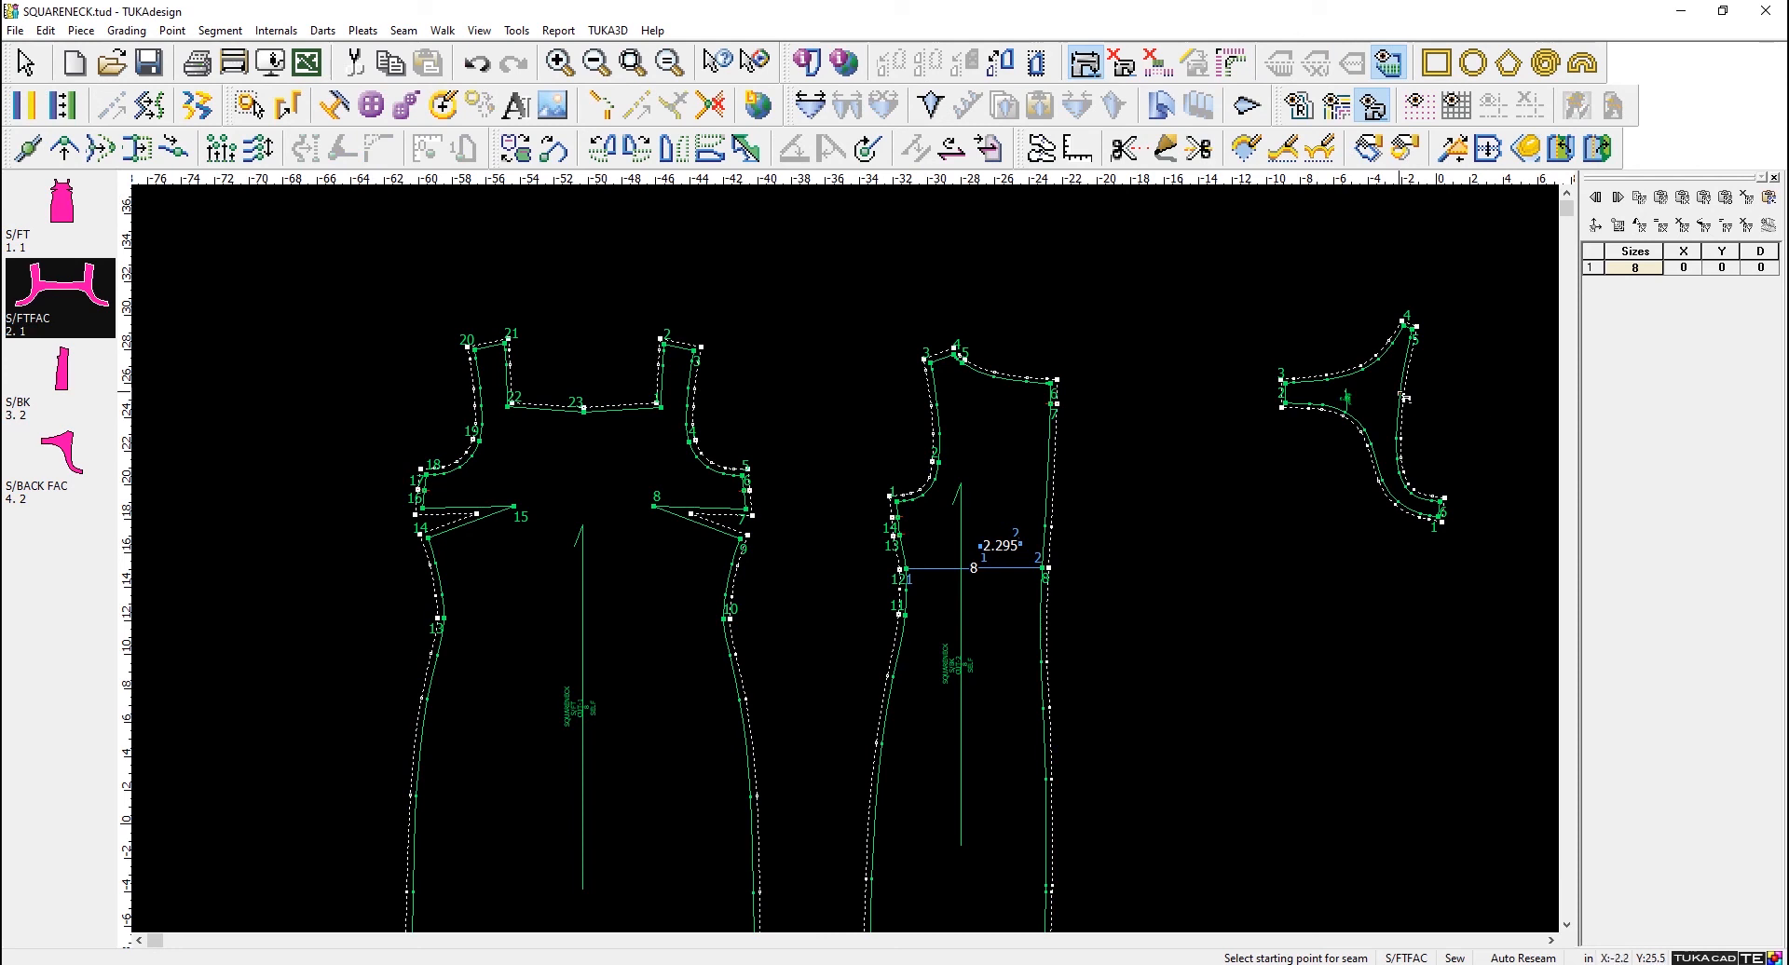
right_click(1204, 270)
click(1240, 279)
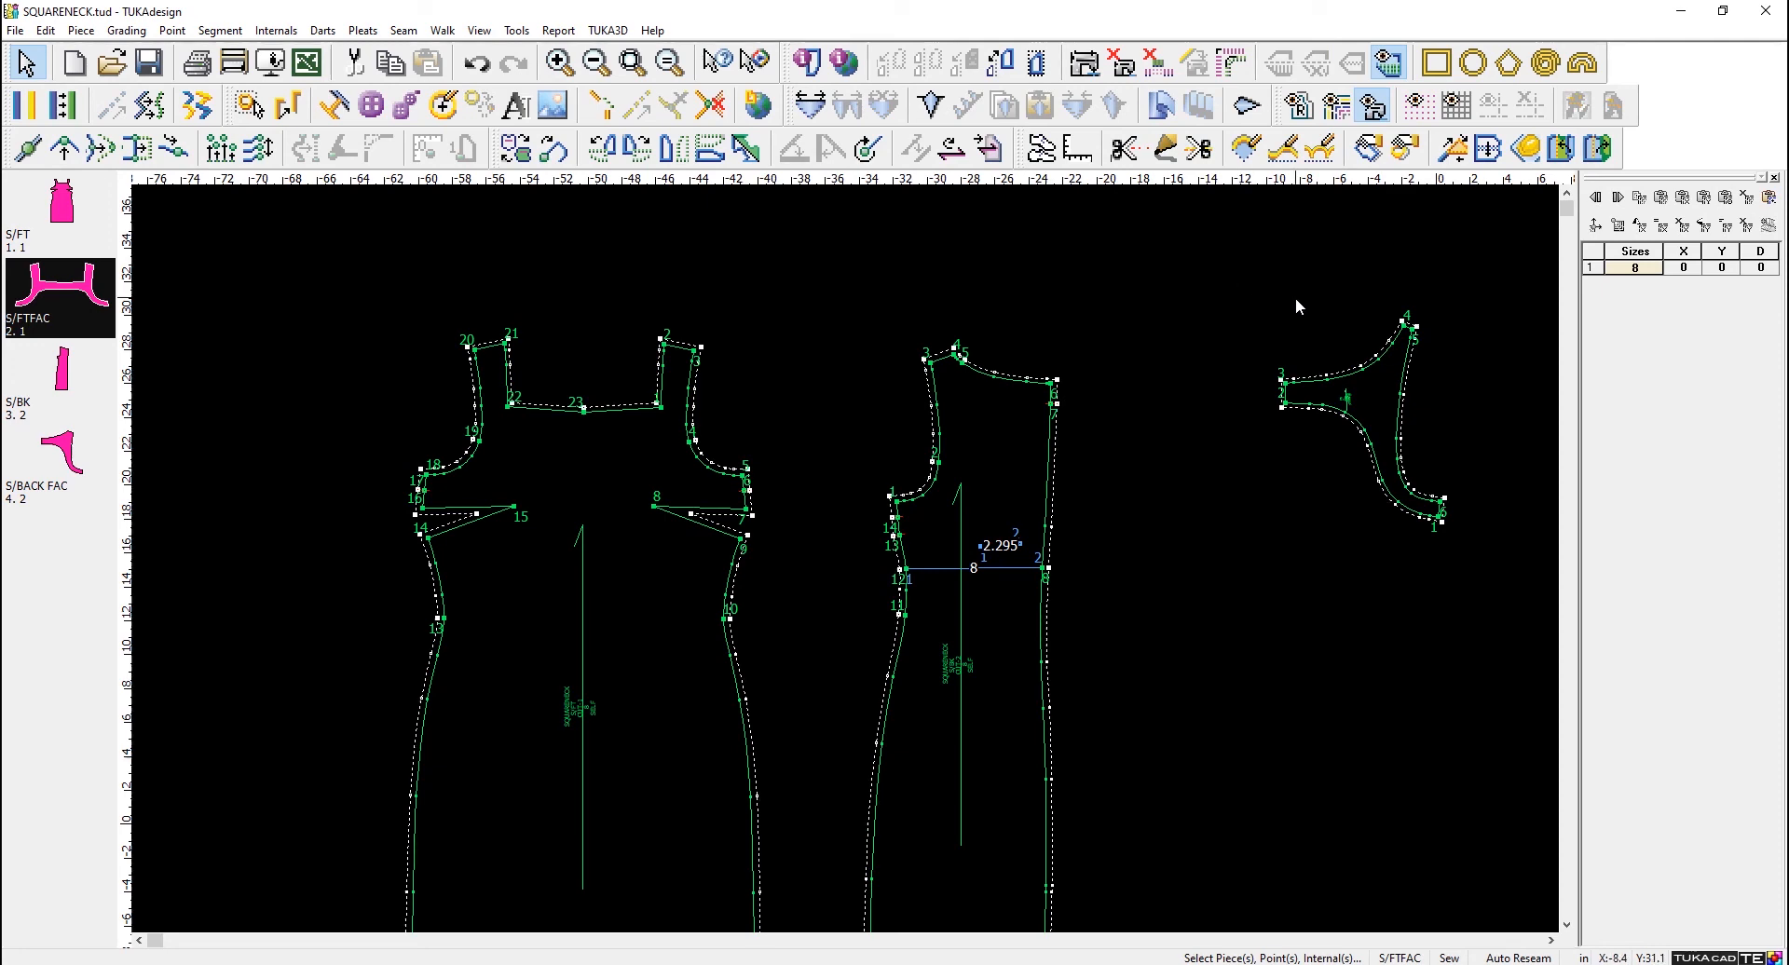
- Move the S/FT piece upward on the work area so it sits higher than S/BK
scroll(1251, 514, down, 5)
scroll(854, 567, up, 5)
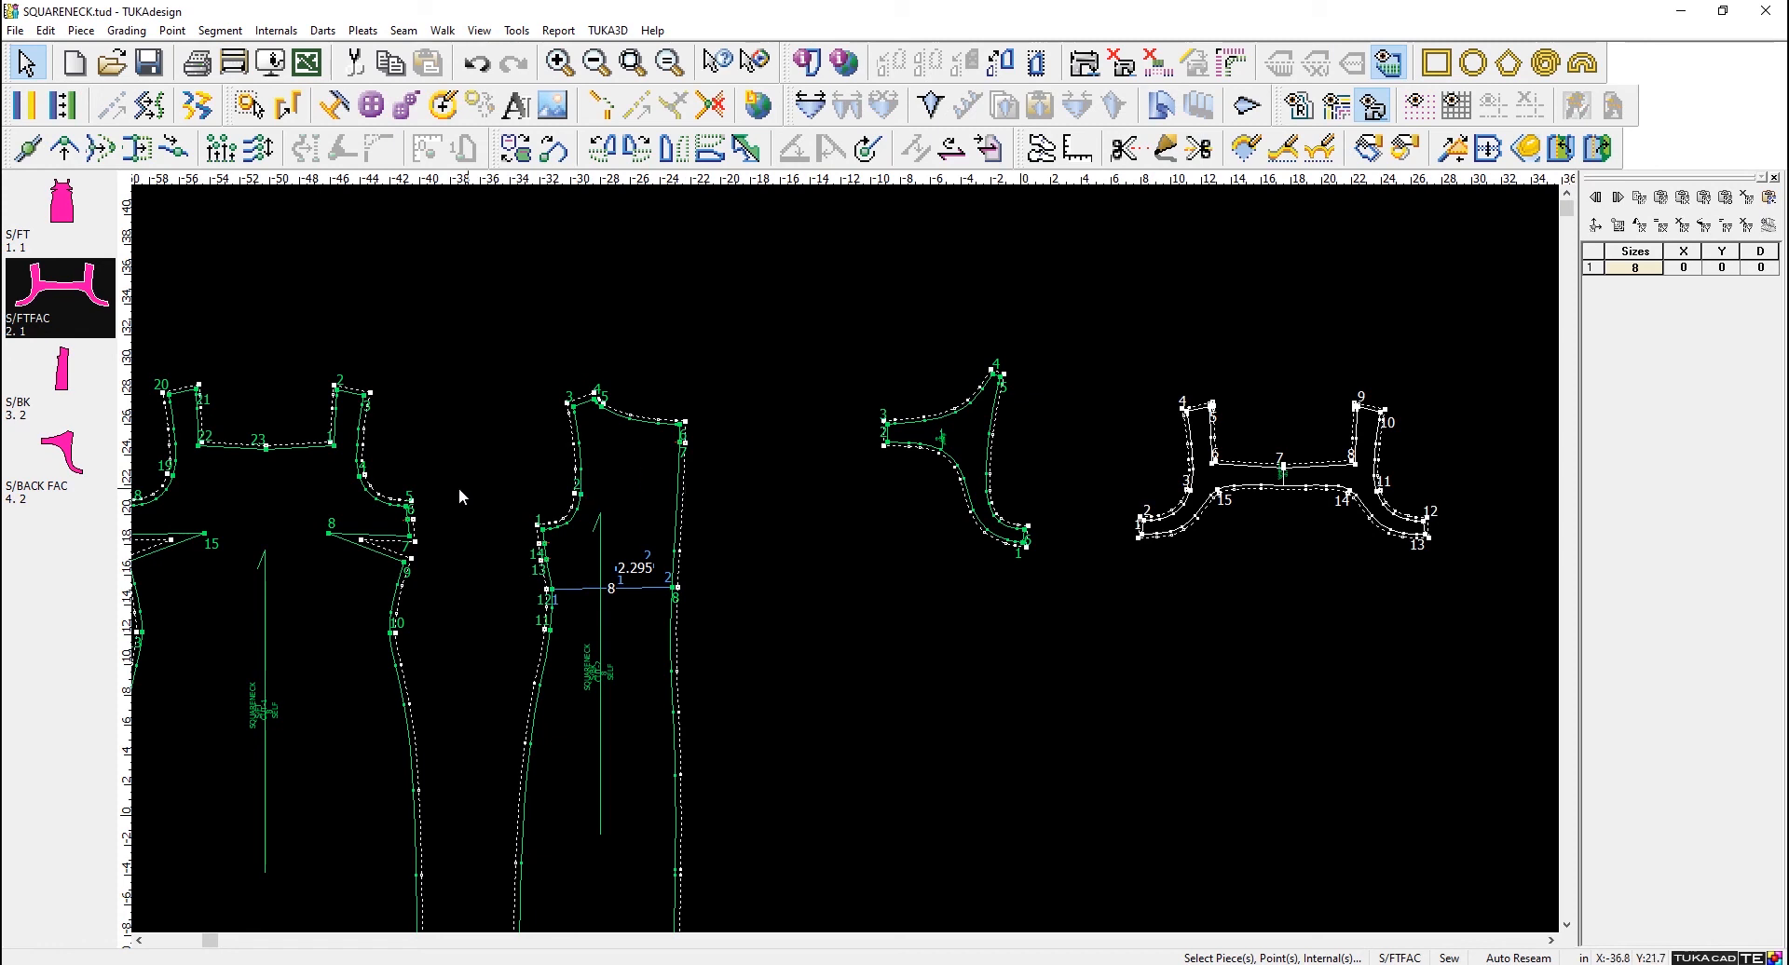
drag(276, 518, 280, 336)
scroll(258, 404, down, 3)
scroll(855, 560, up, 1)
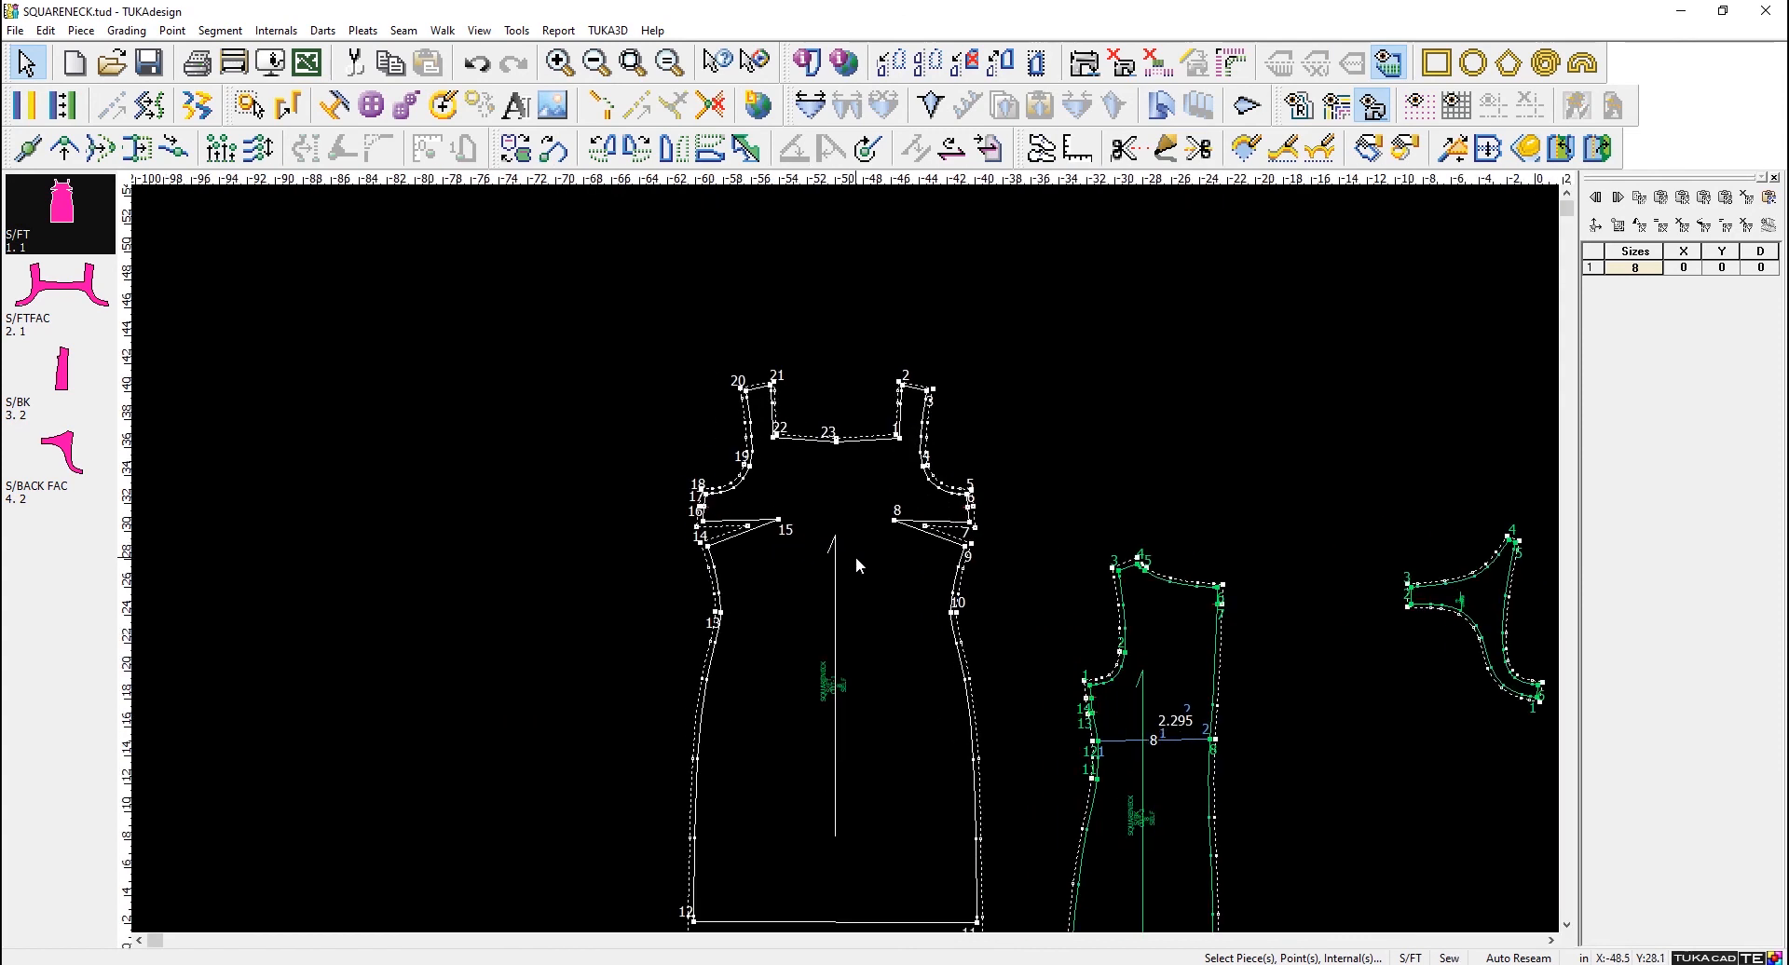
scroll(855, 556, up, 1)
scroll(846, 558, down, 1)
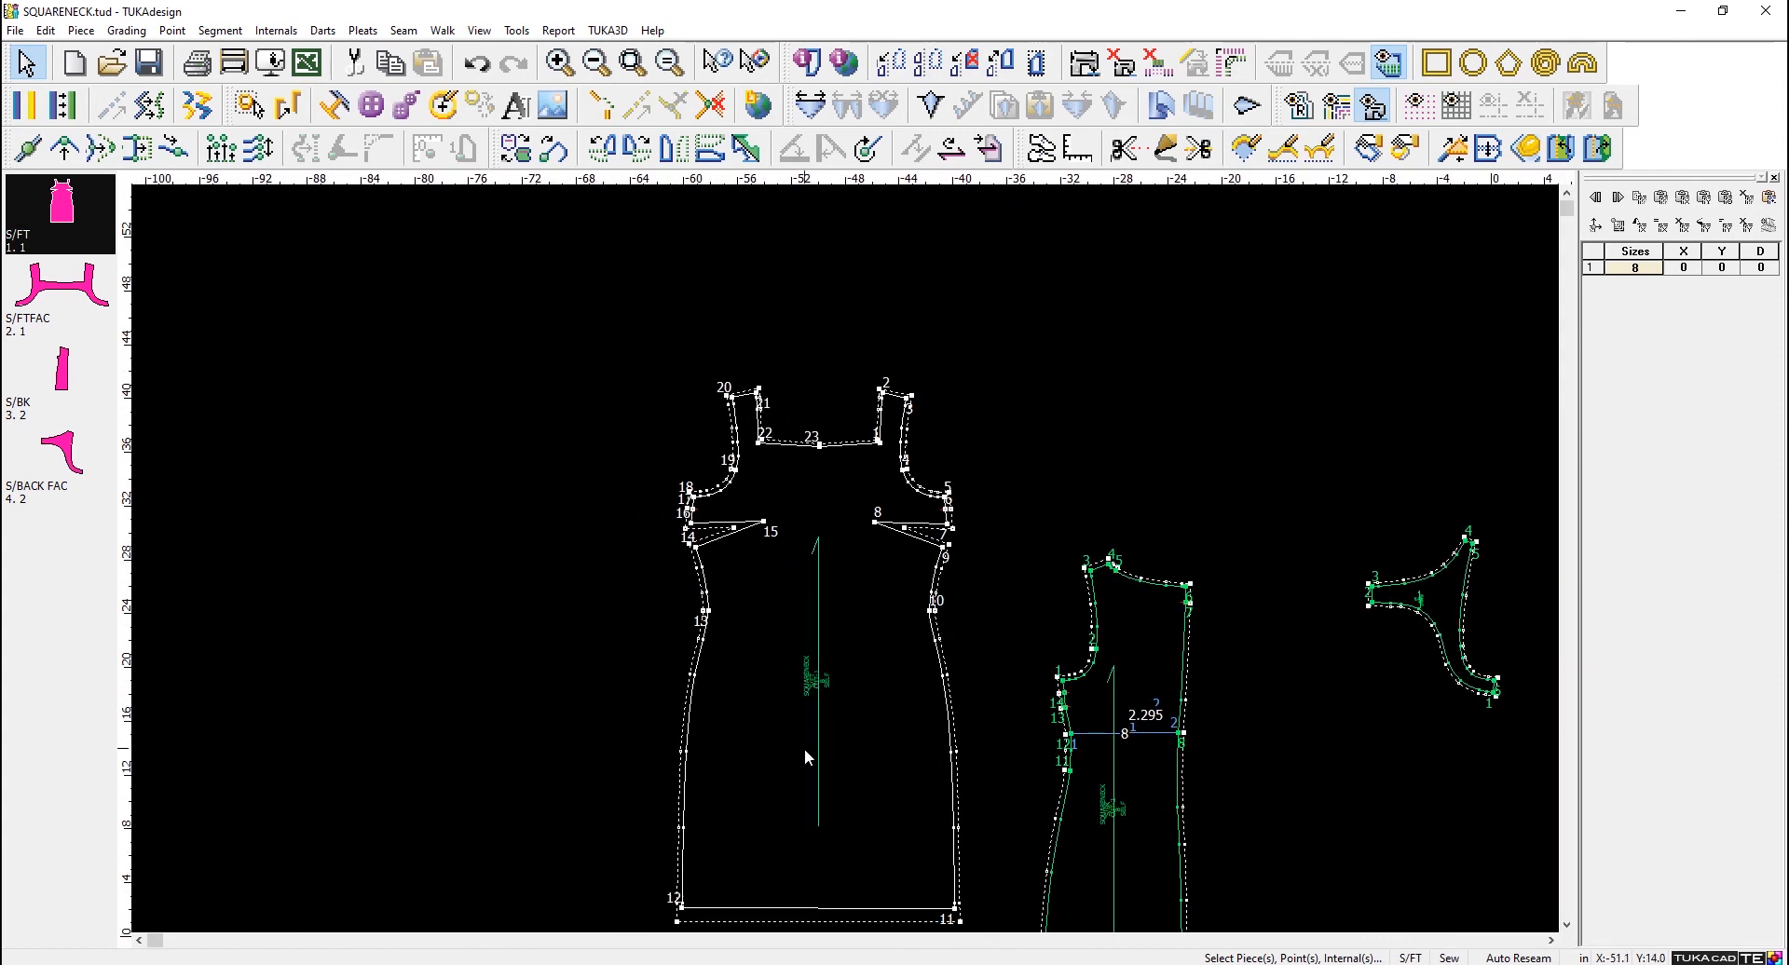
click(682, 908)
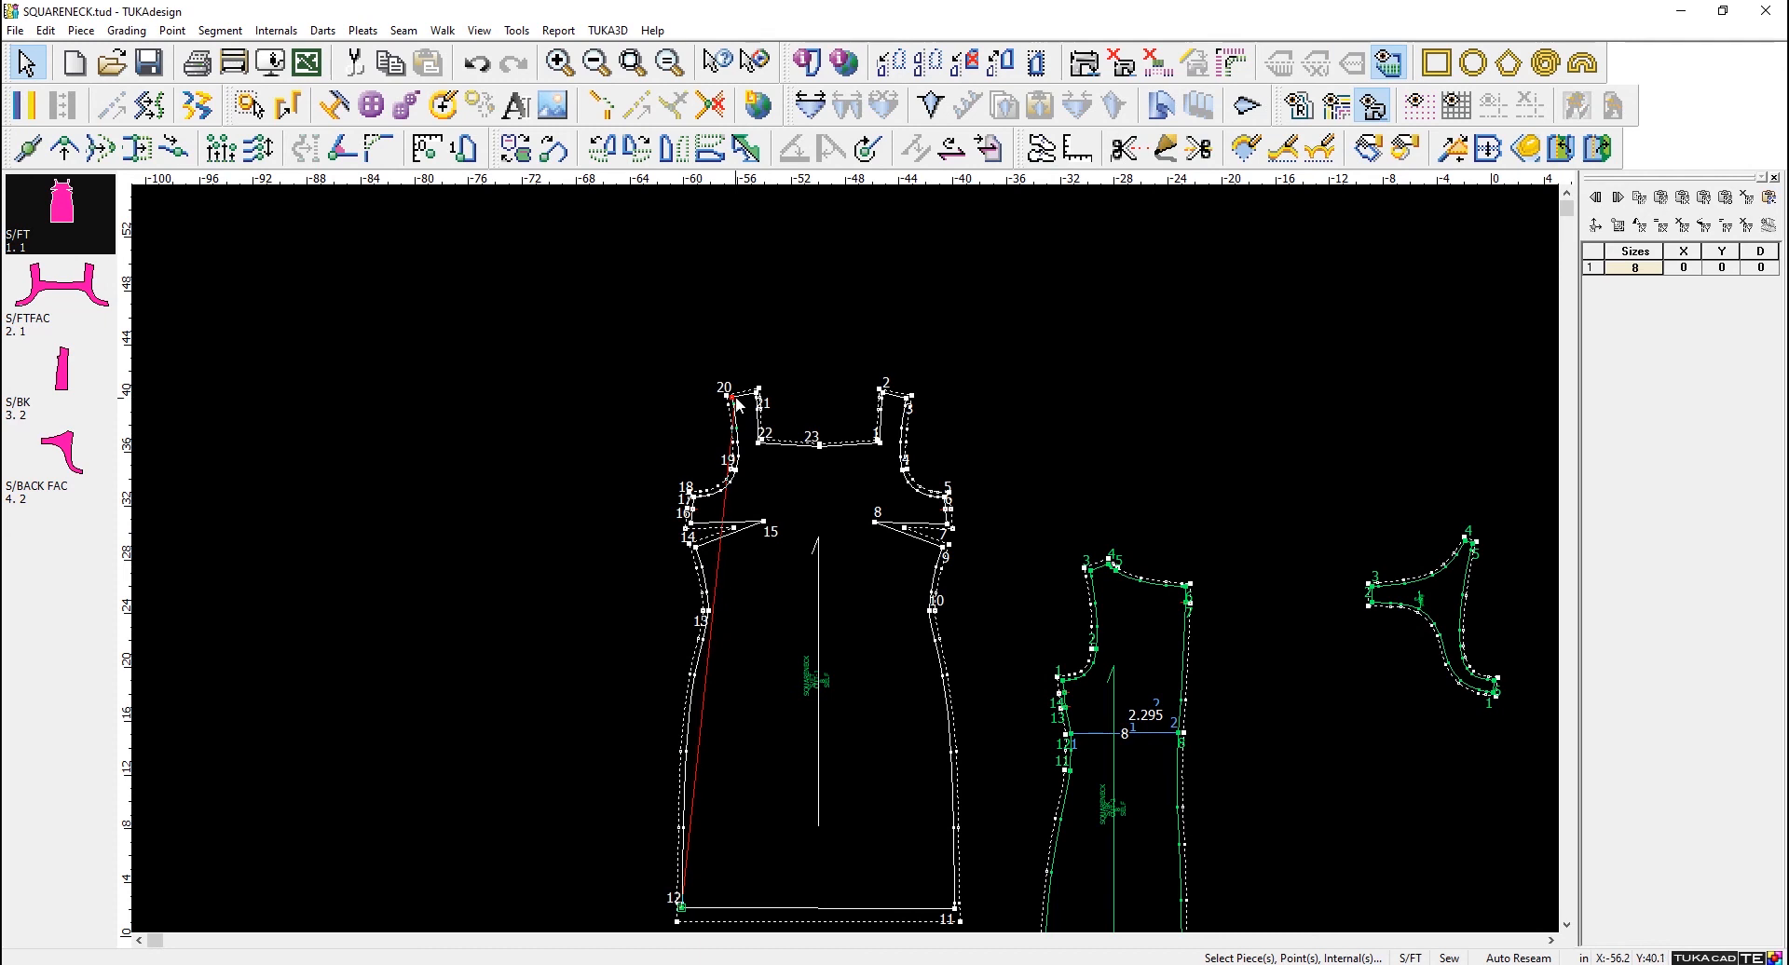
scroll(736, 404, up, 3)
scroll(846, 557, up, 5)
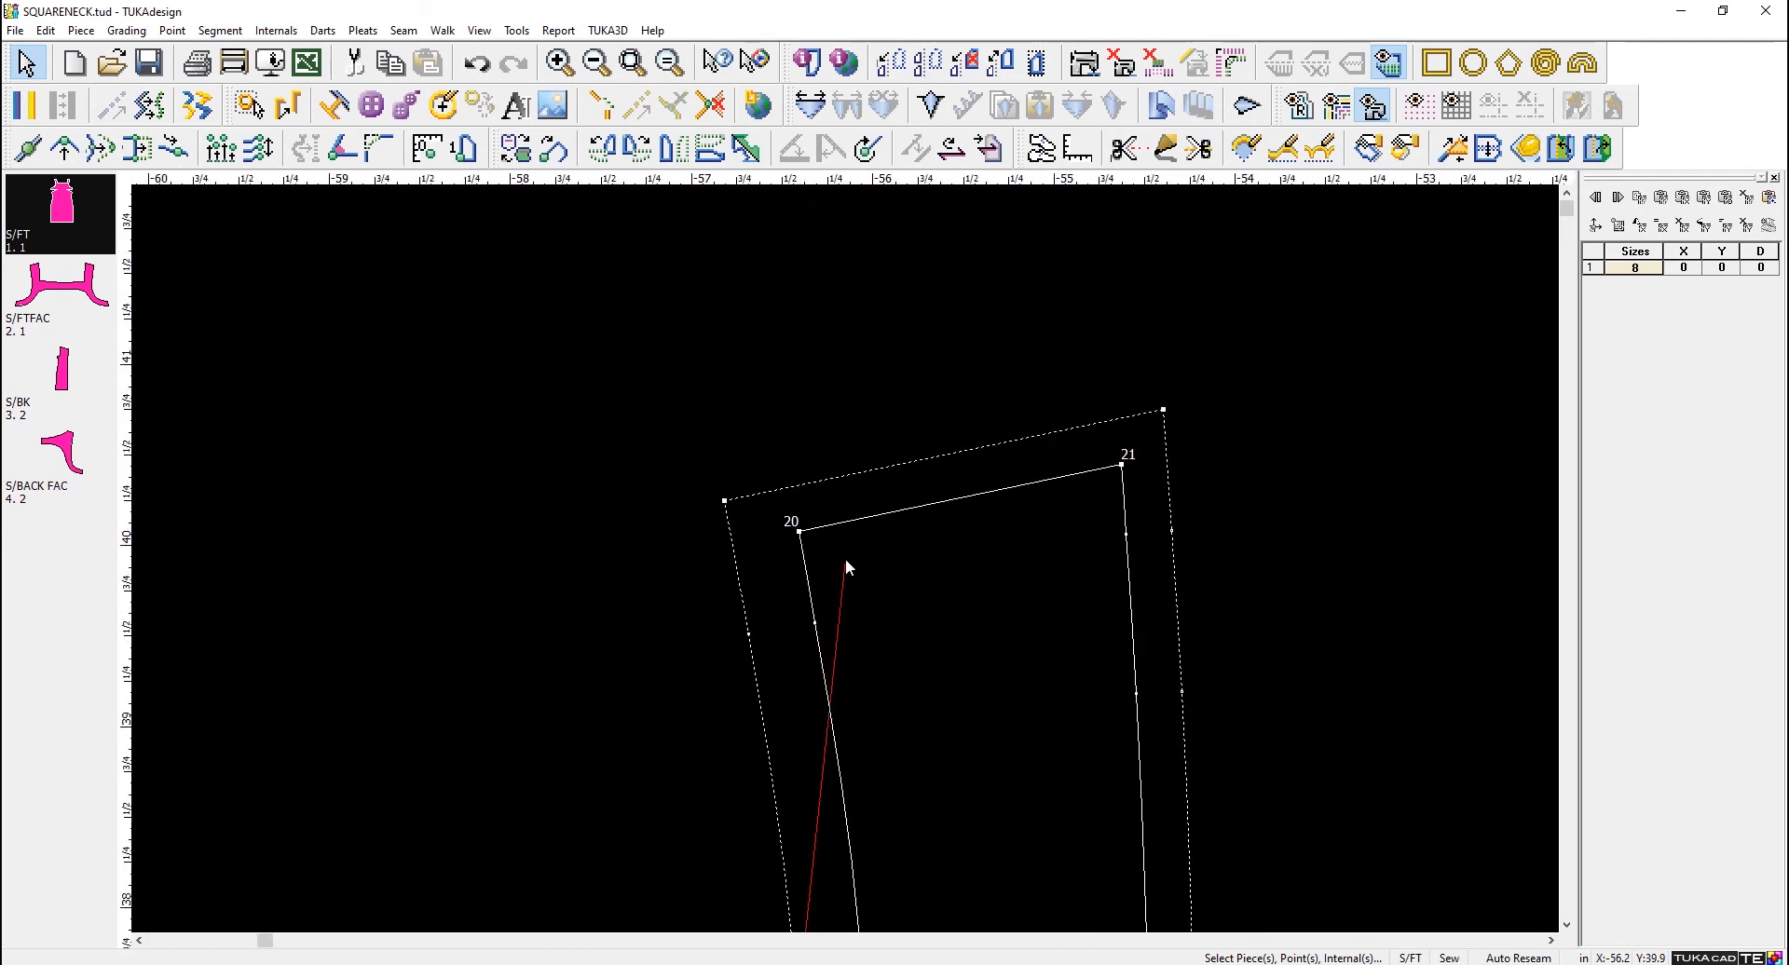
click(790, 528)
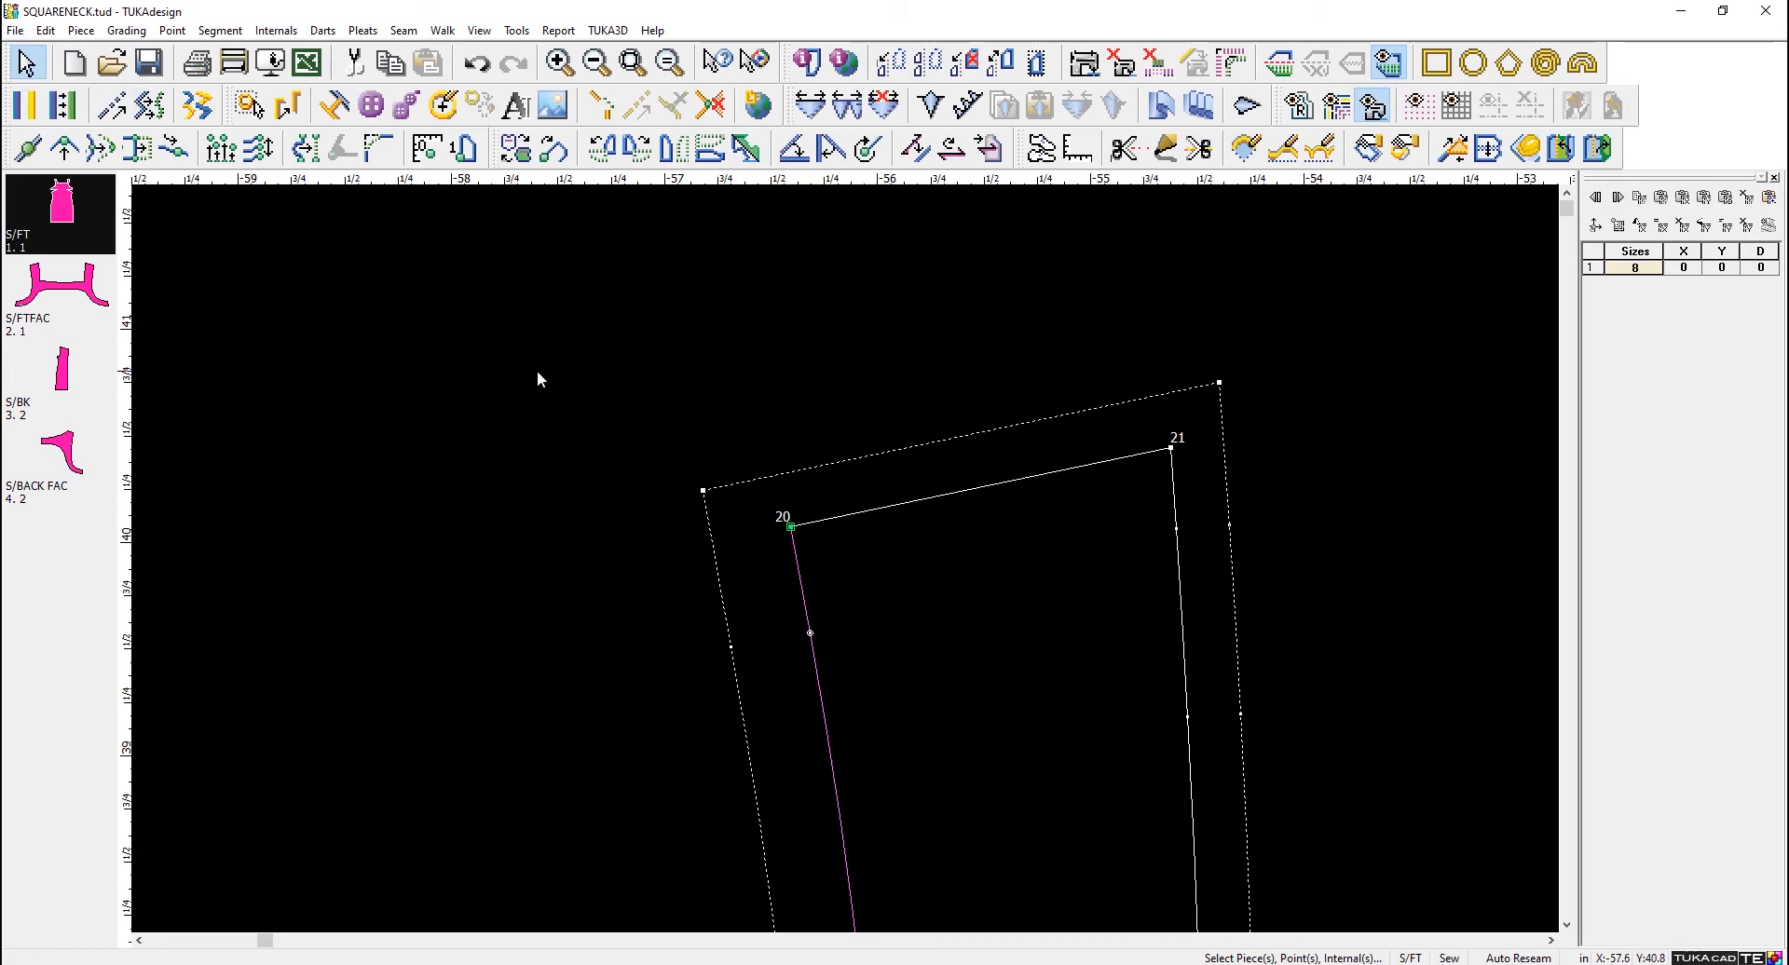
click(778, 398)
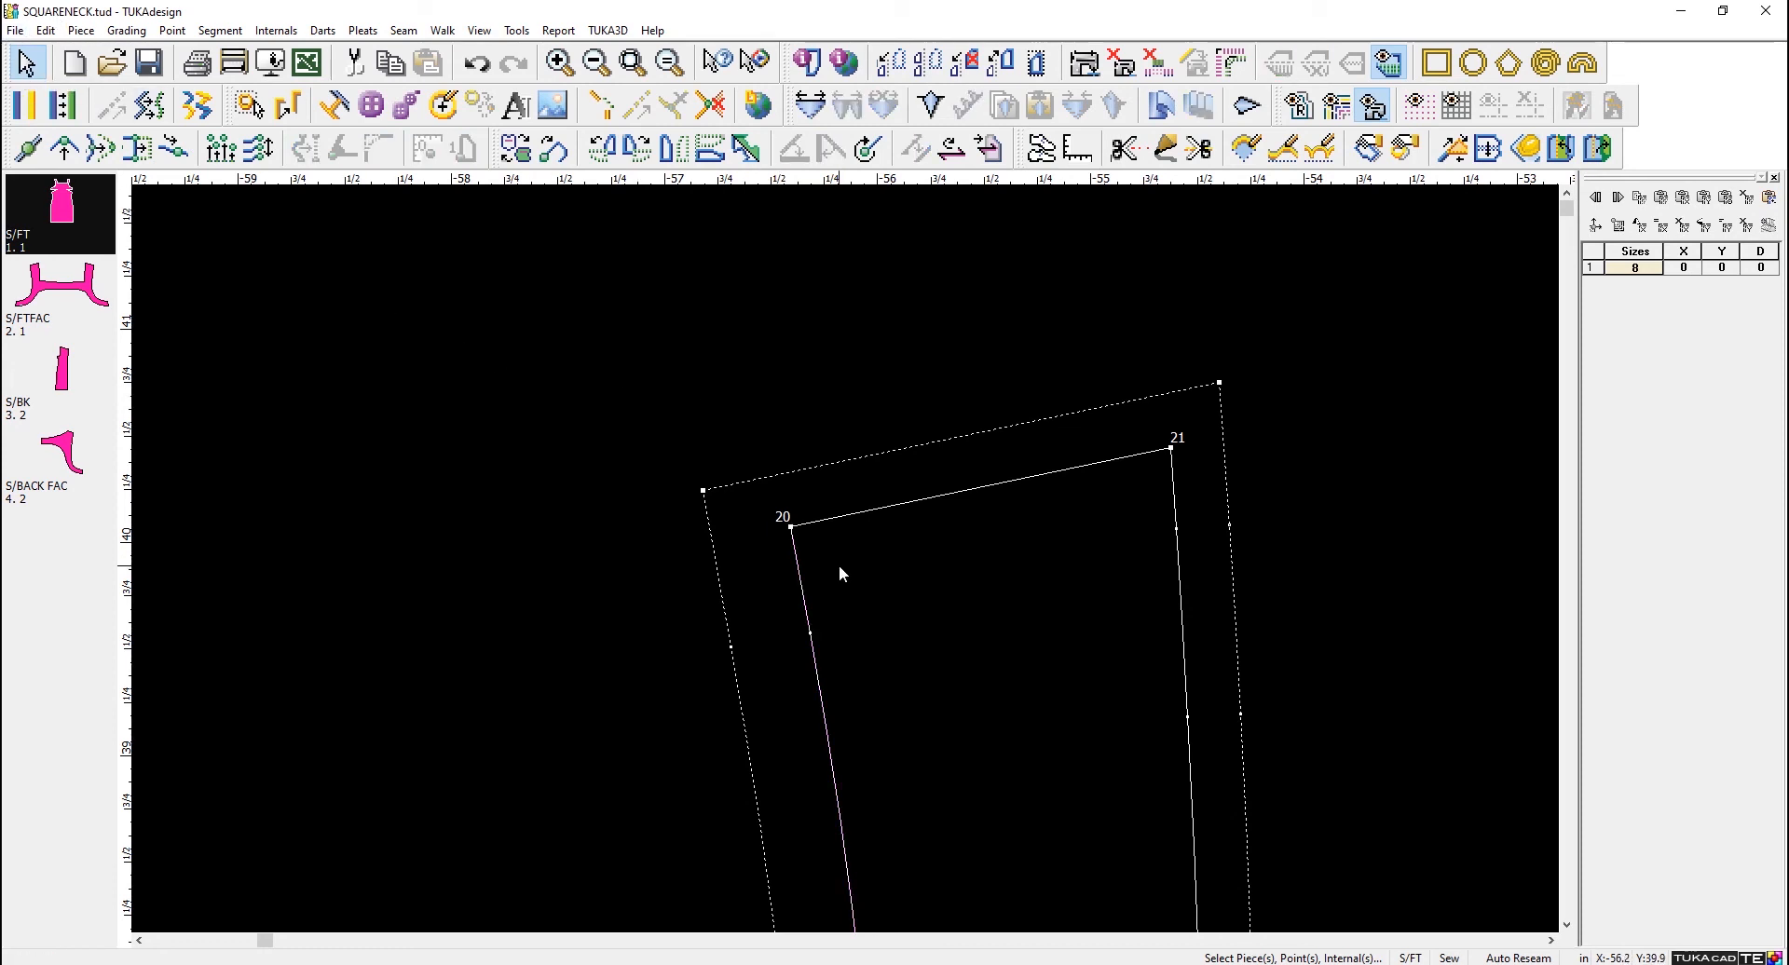
- Move the S/FT shoulder segment from point 20 to point 21 outward in parallel, by about 0.815 in at 115.9 degrees
click(790, 527)
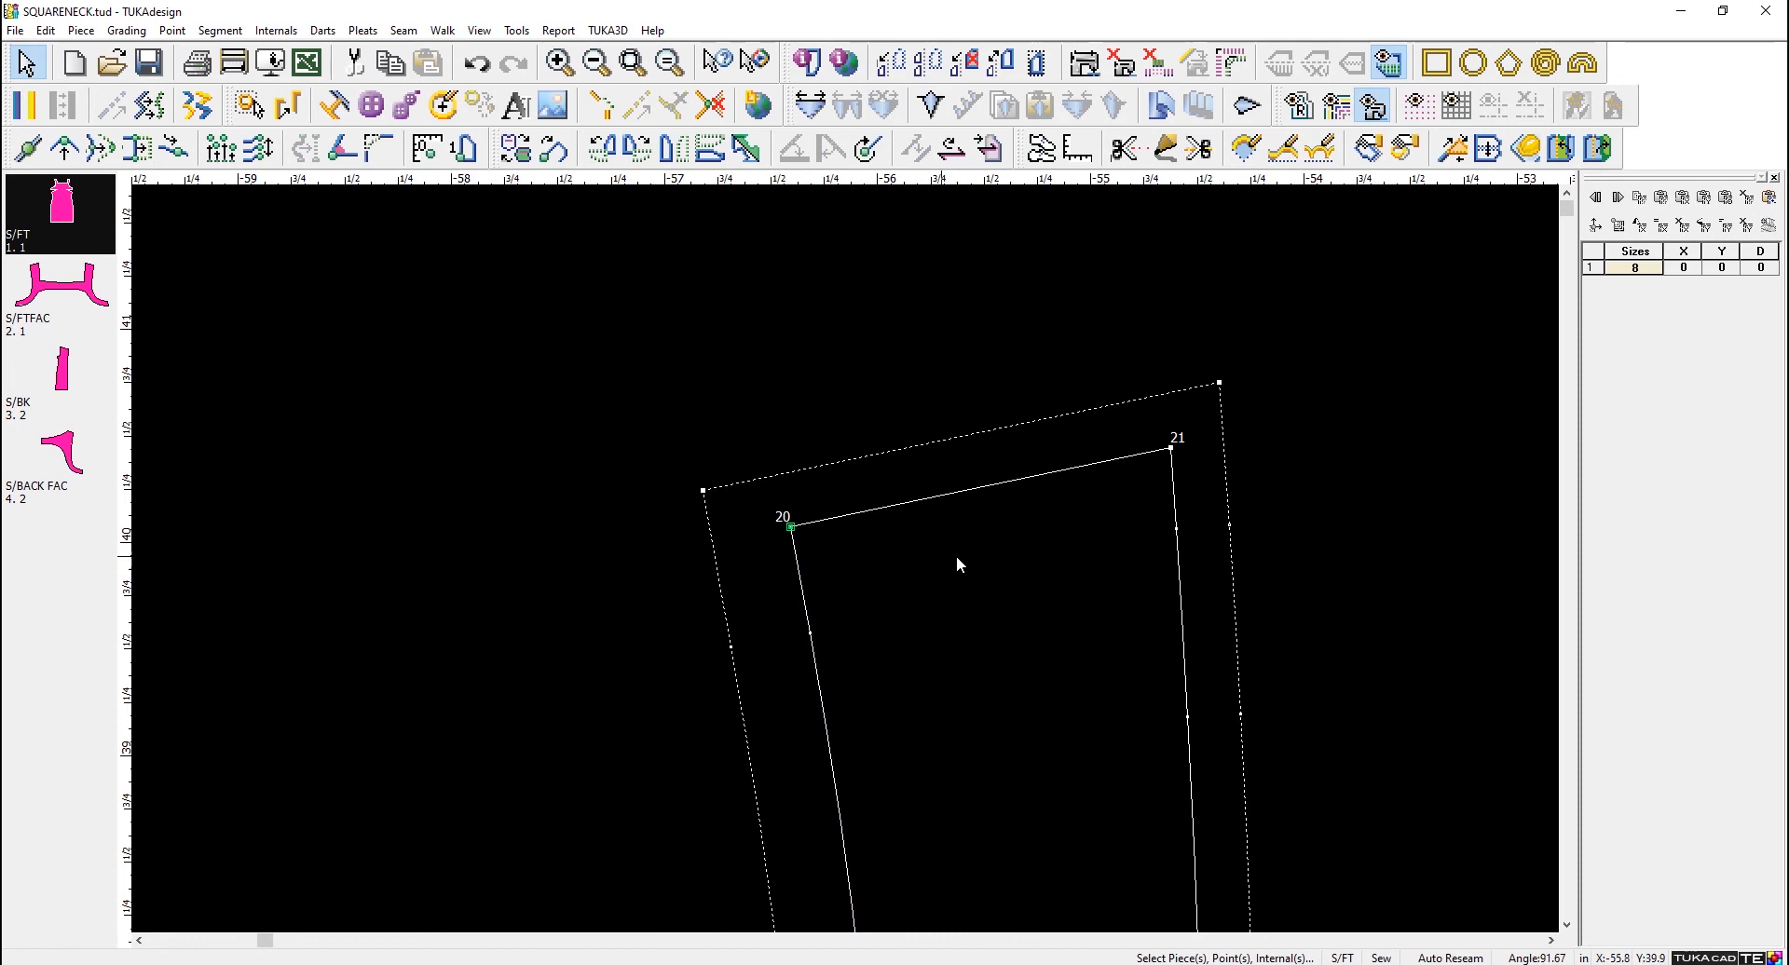
click(1174, 451)
click(791, 527)
shift+click(1172, 450)
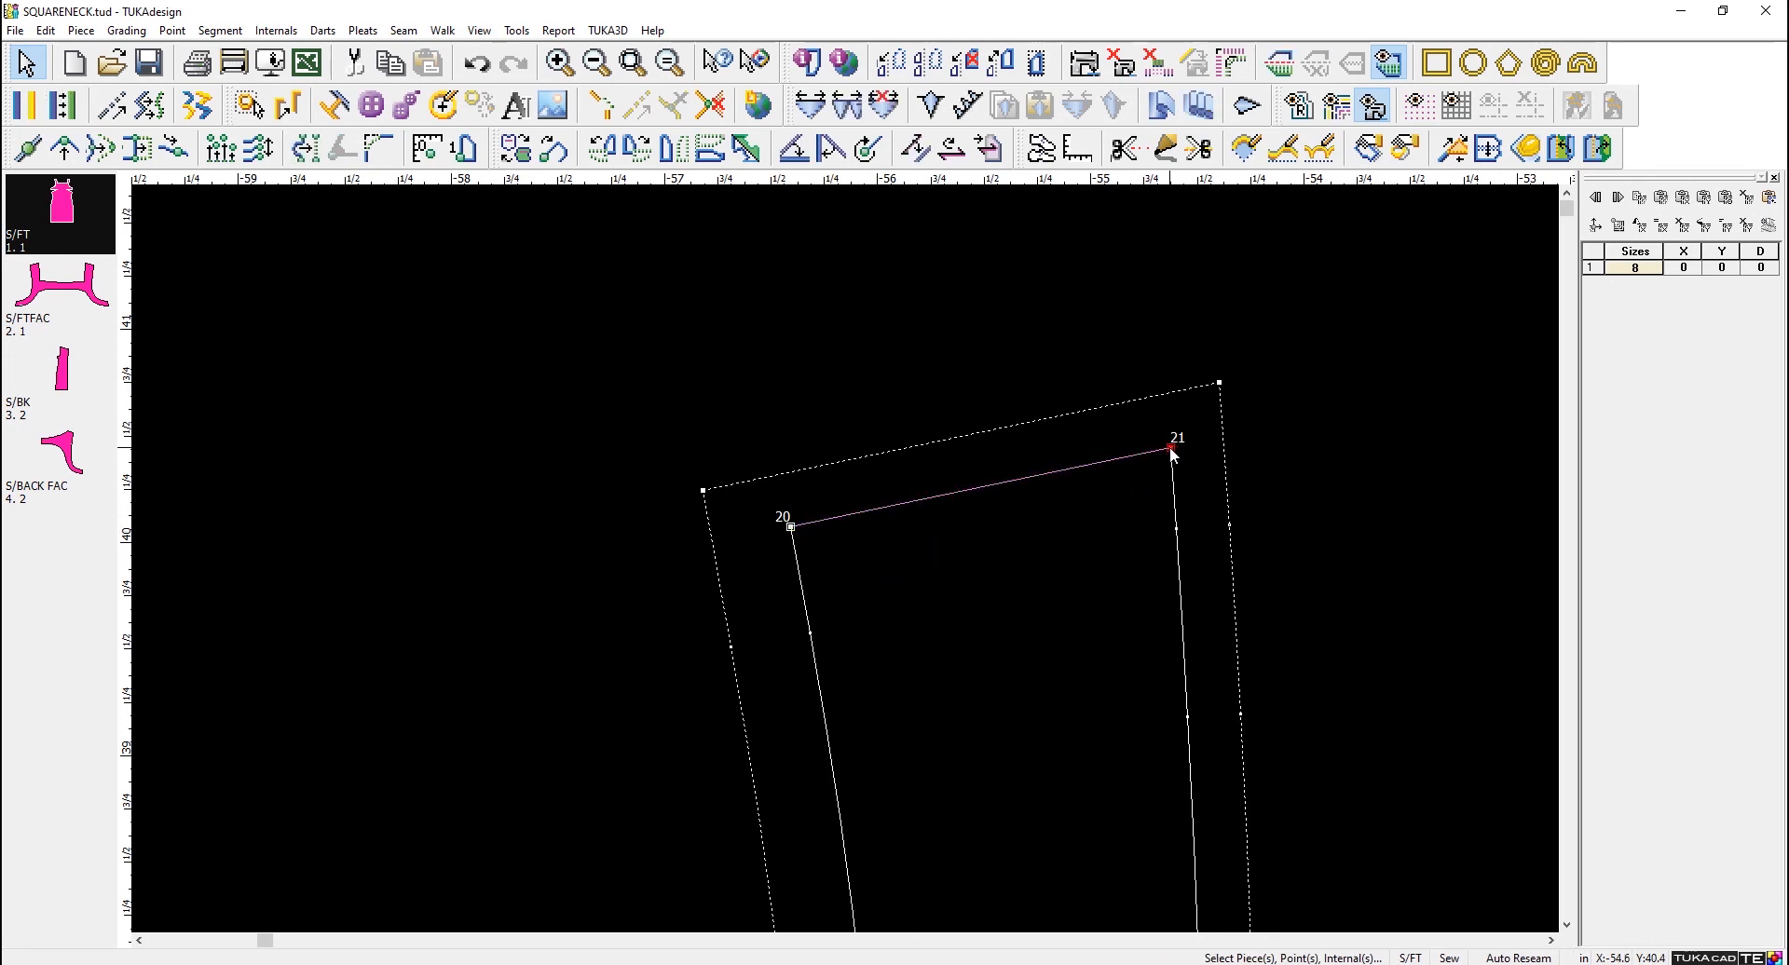
click(138, 149)
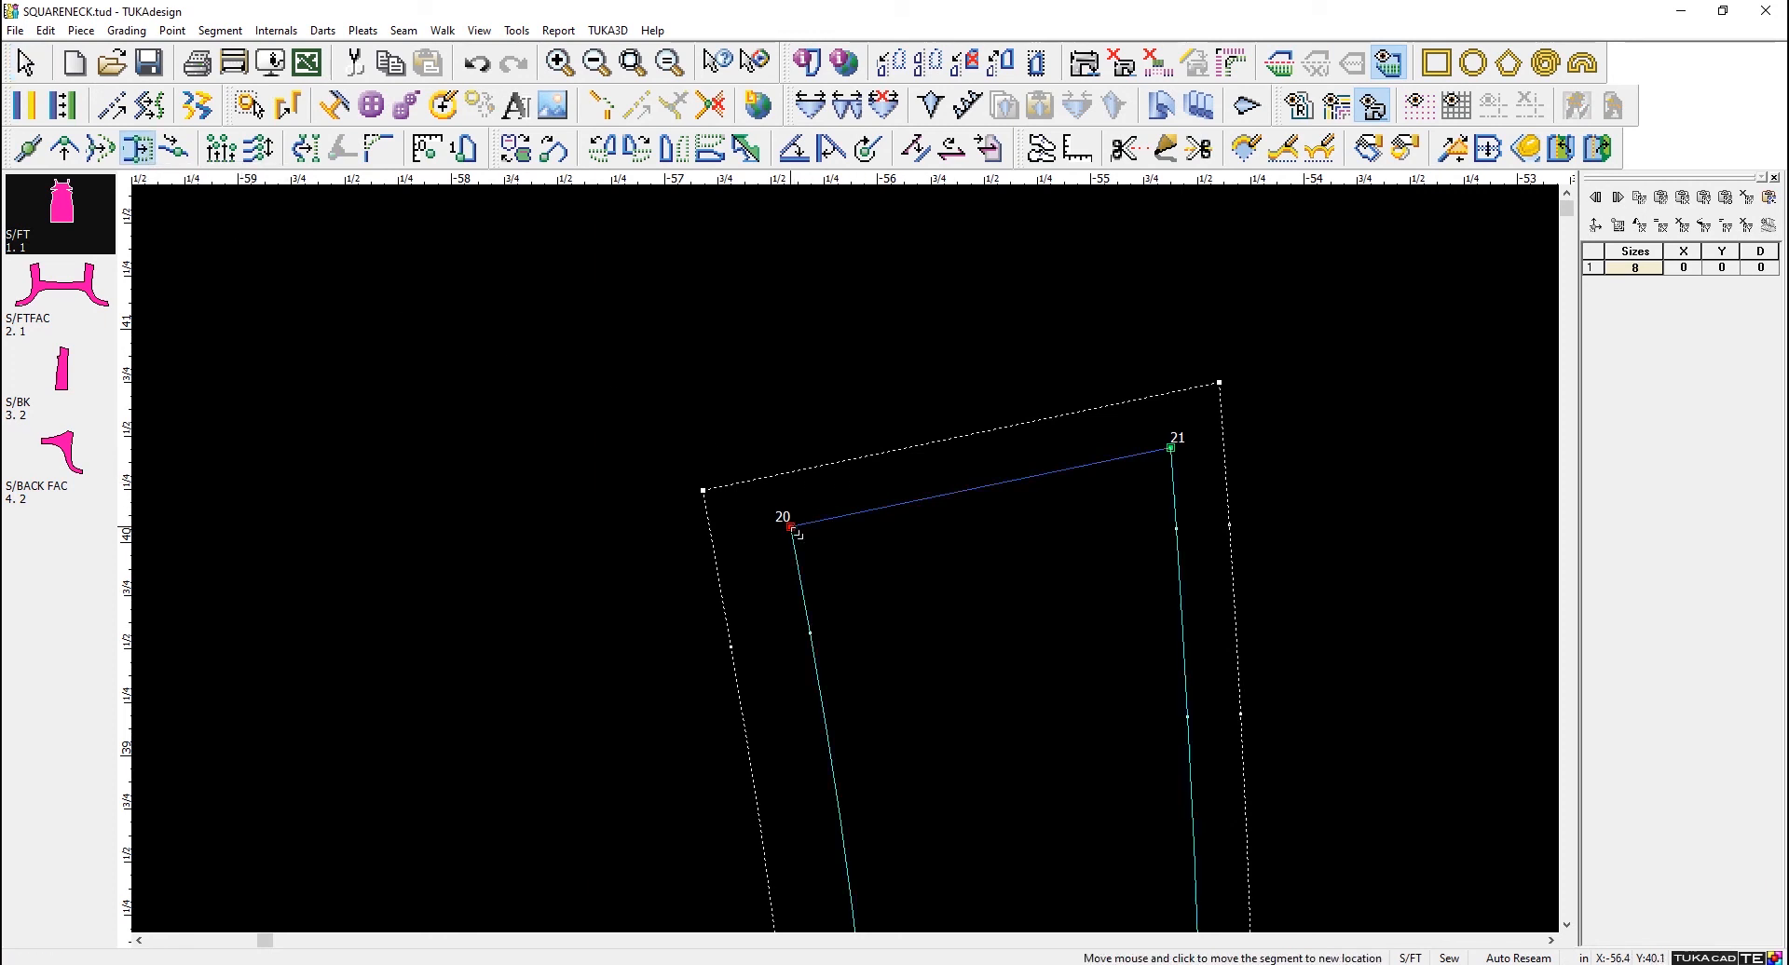
click(720, 376)
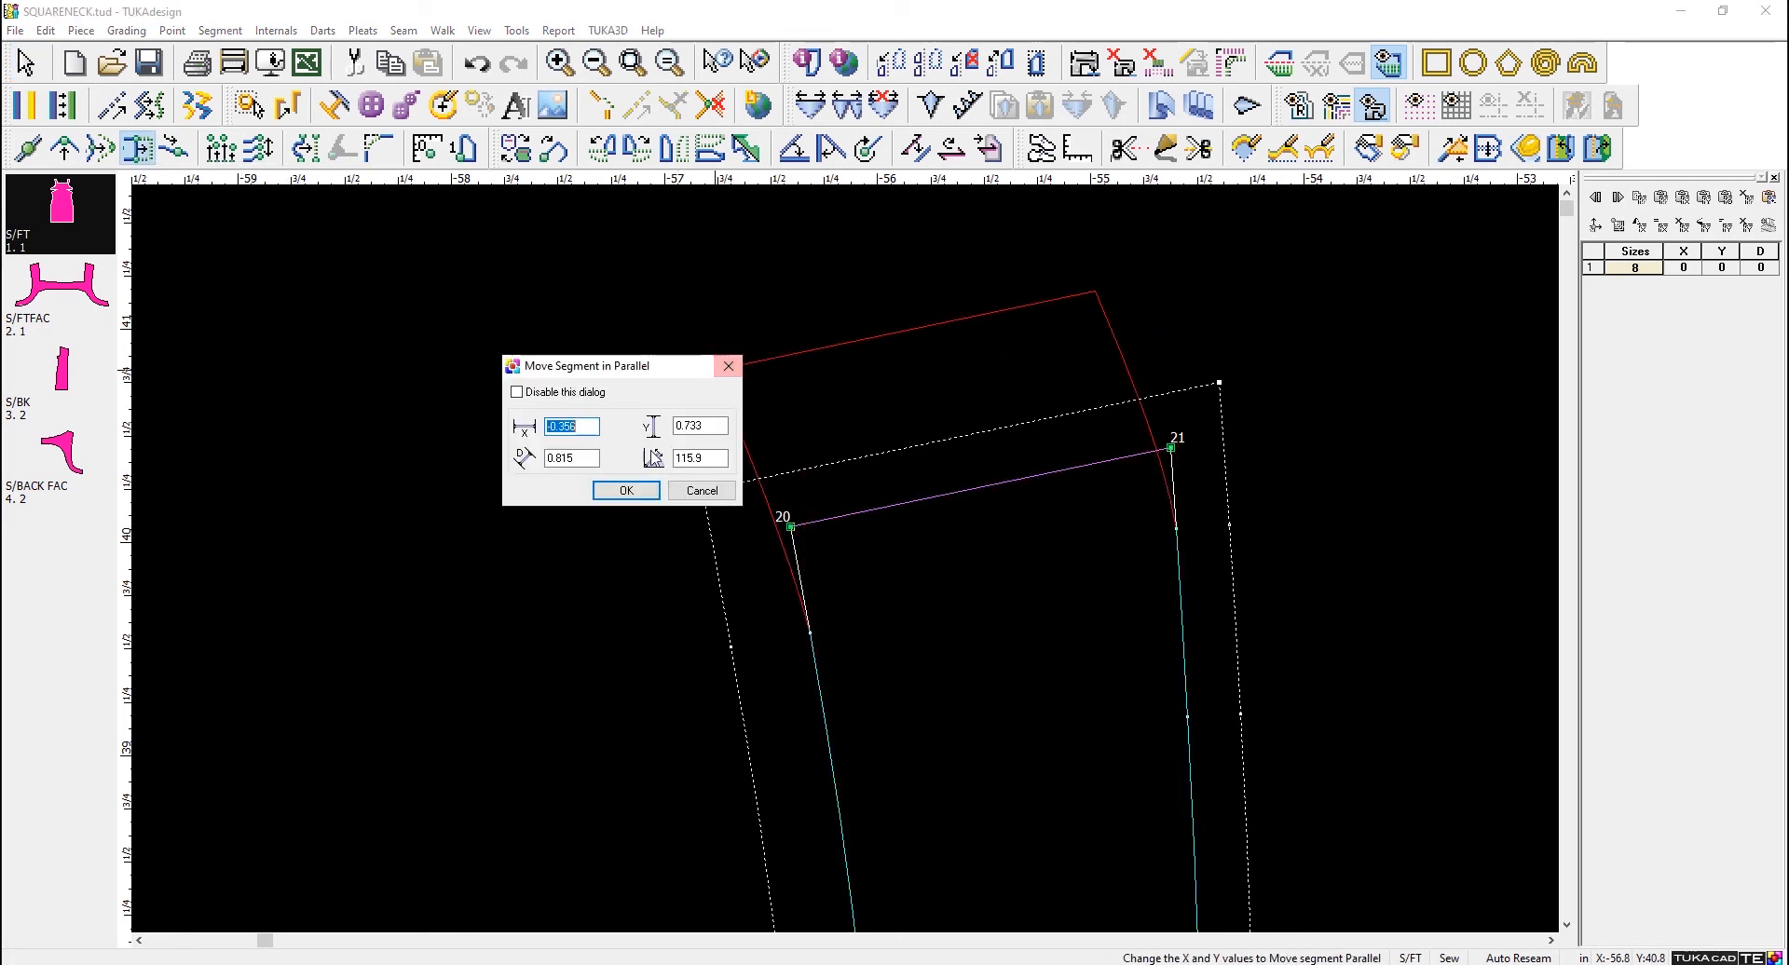
click(627, 490)
scroll(799, 451, down, 3)
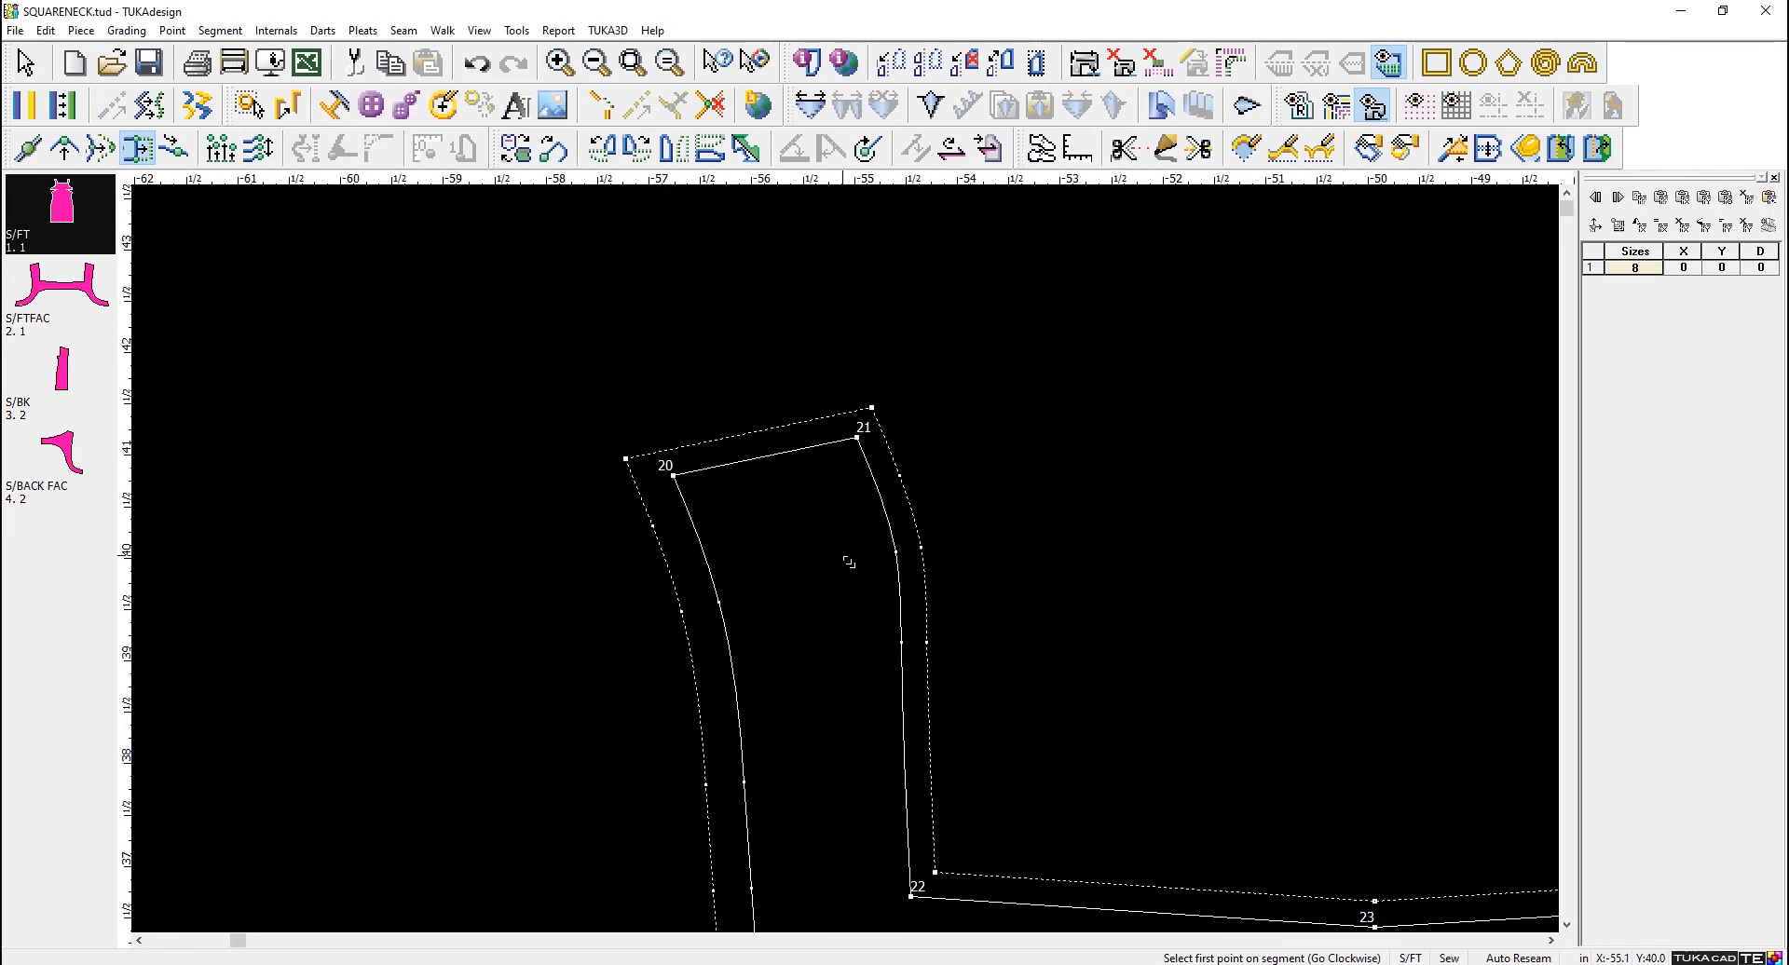
click(675, 477)
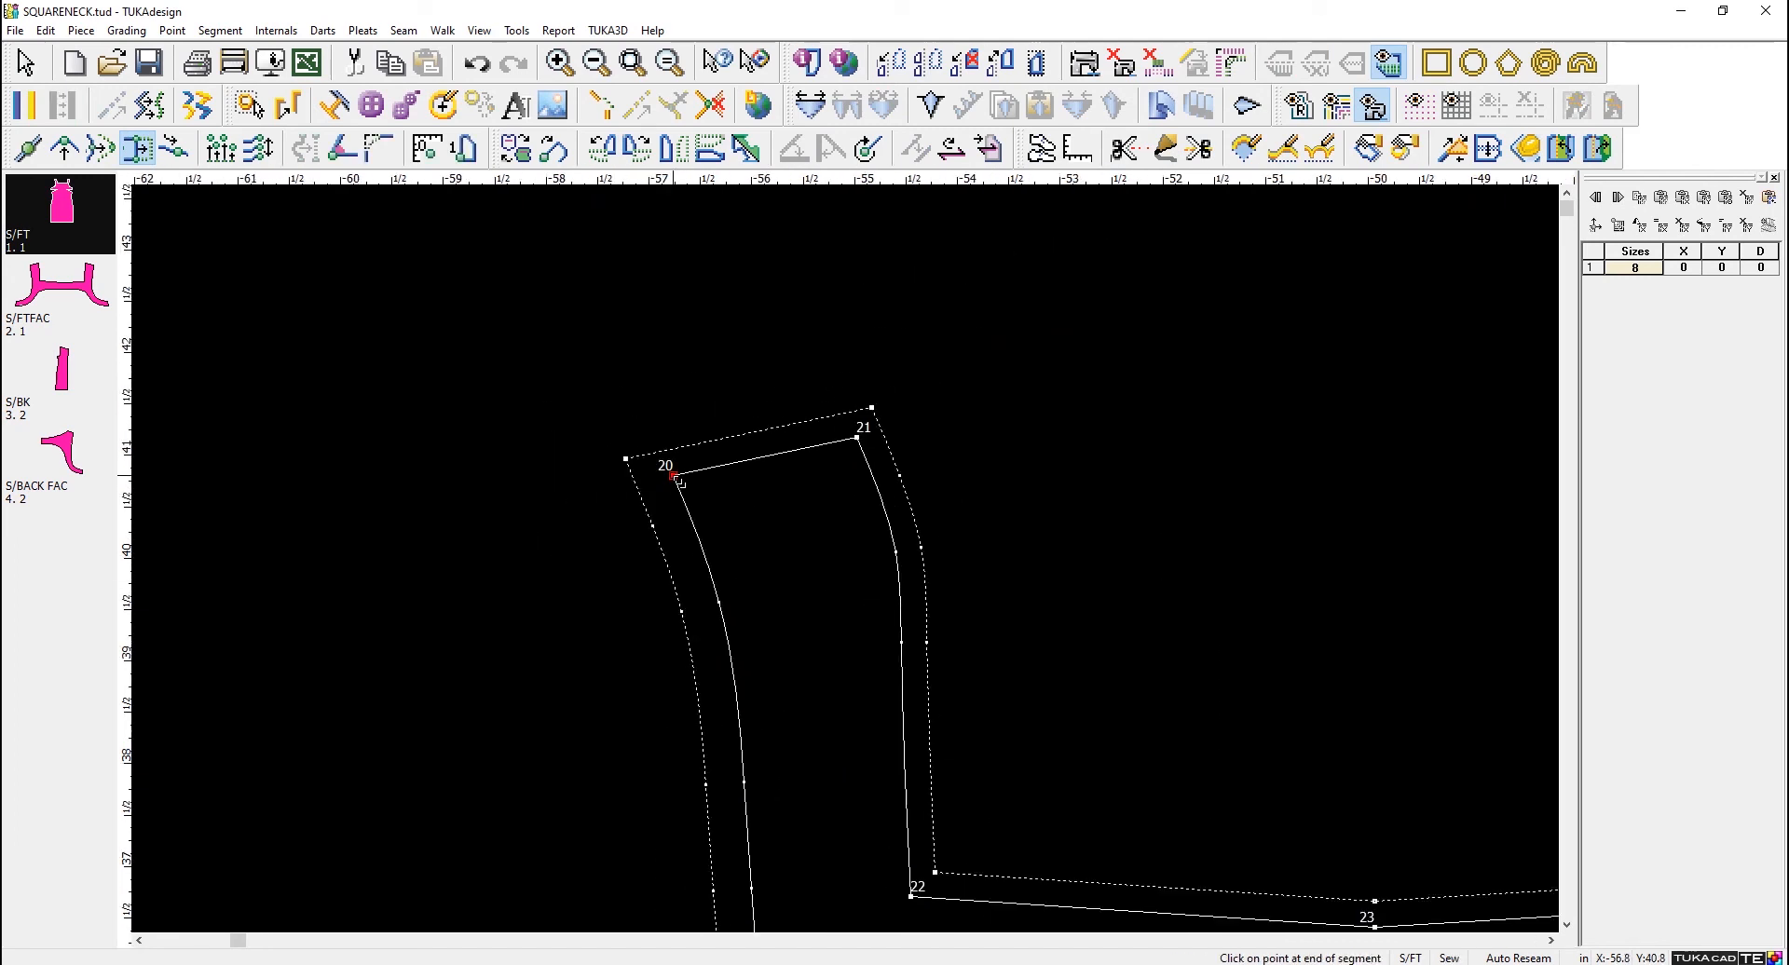
click(862, 446)
right_click(1092, 373)
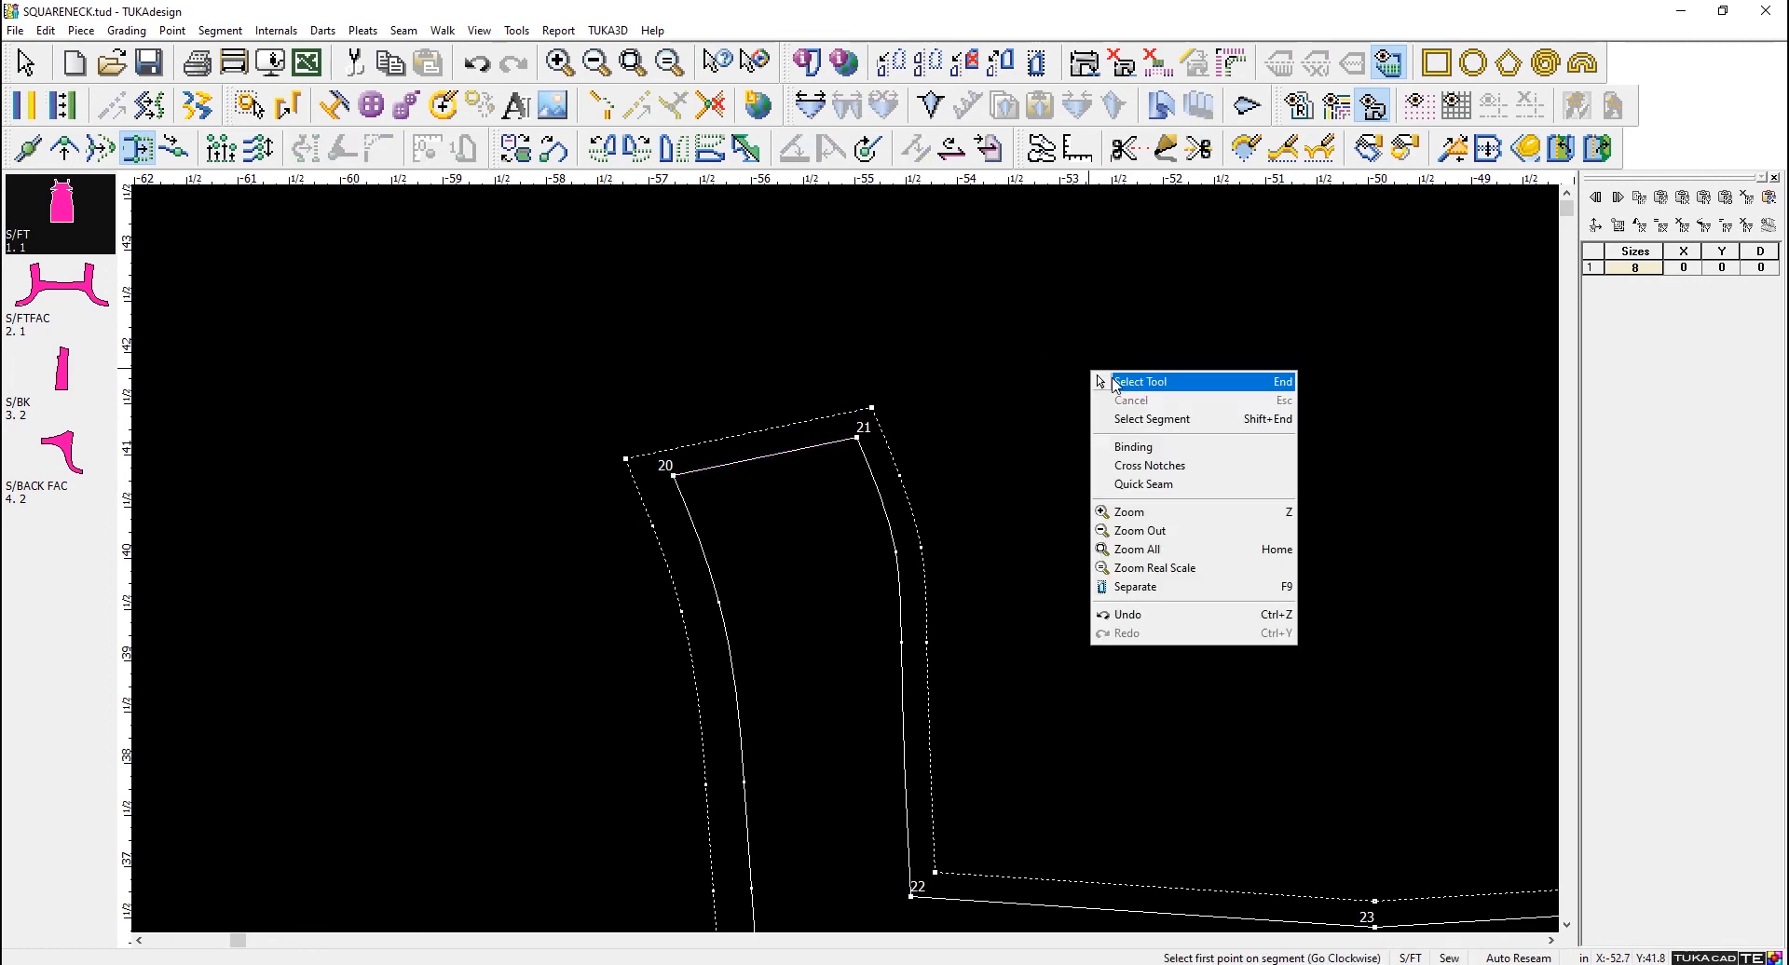
click(1139, 382)
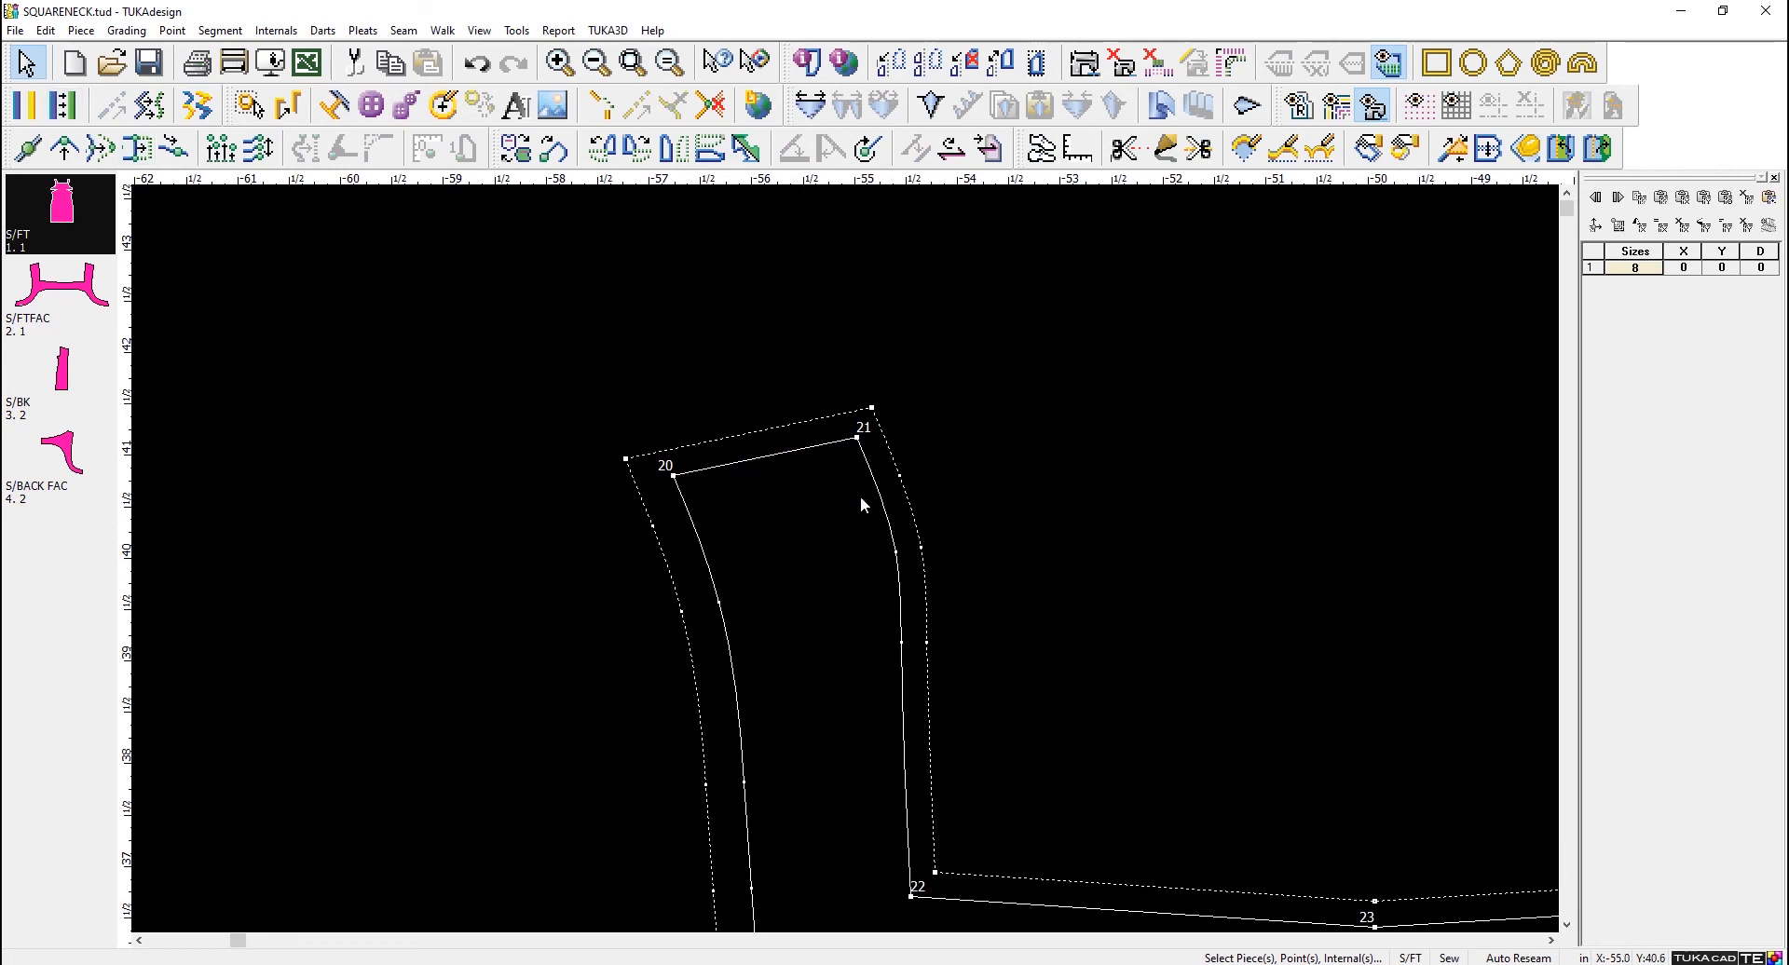
- Examine the sew and cut lines of the front, back and back facing pieces, selecting S/BACK FAC and the S/FT grainline
scroll(861, 504, down, 5)
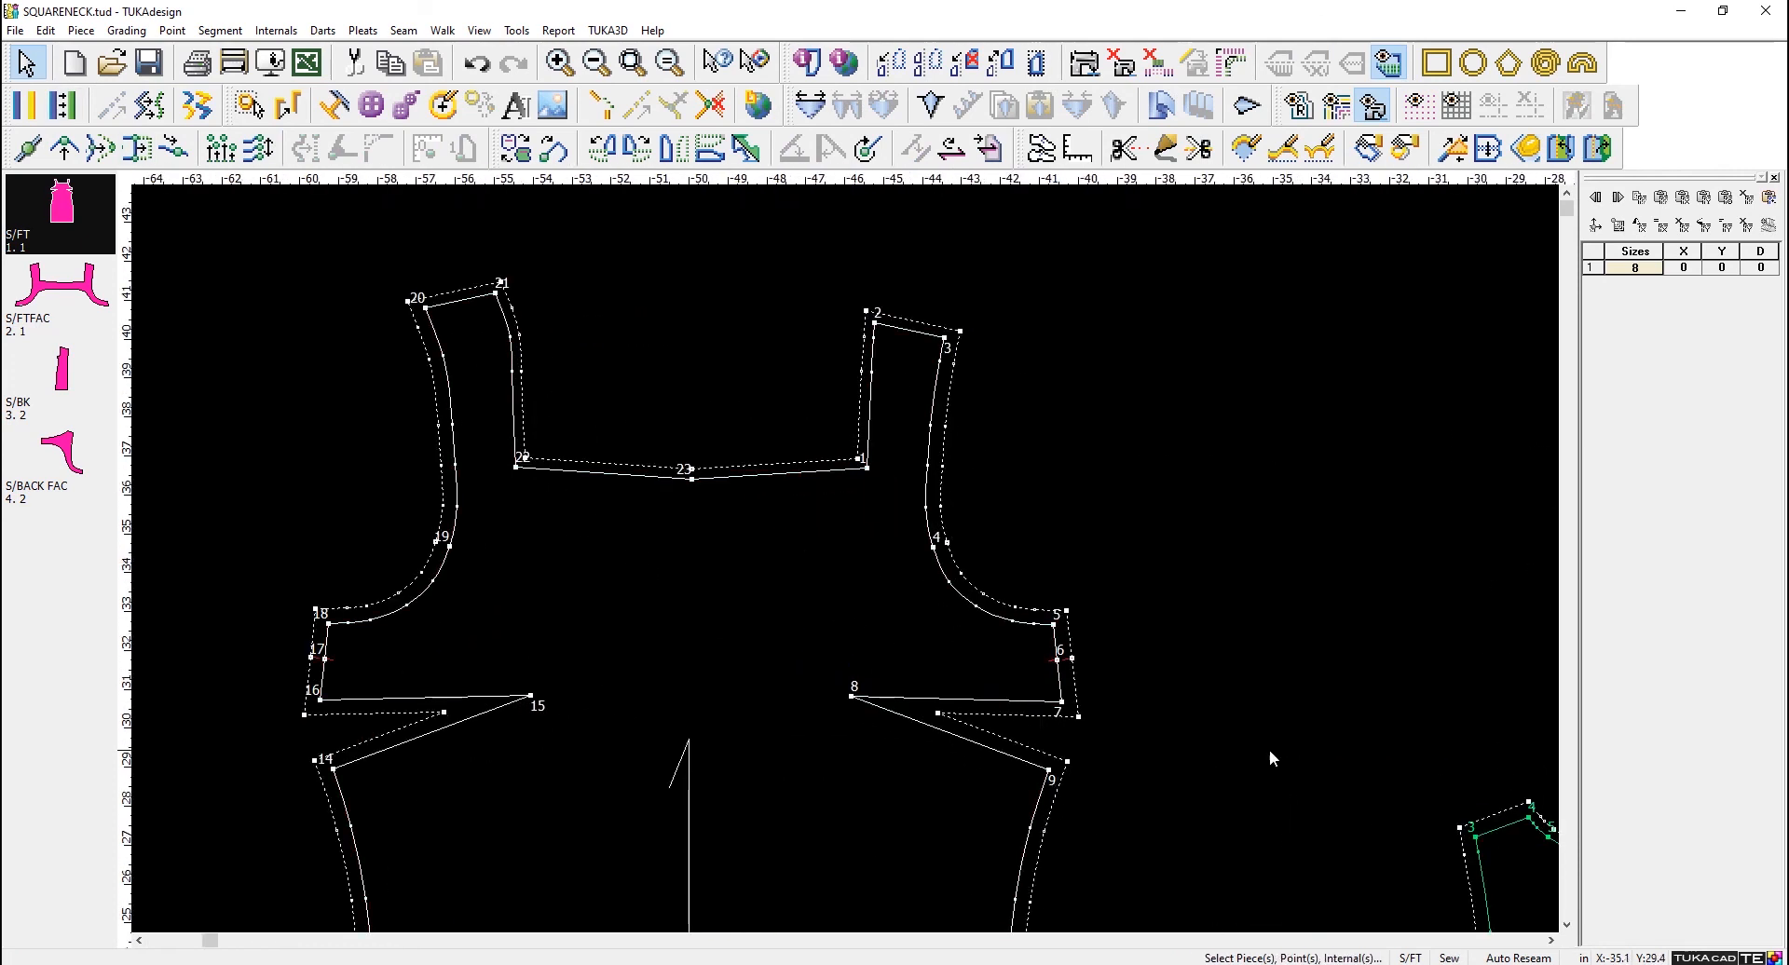
scroll(859, 573, down, 3)
click(941, 613)
click(1310, 617)
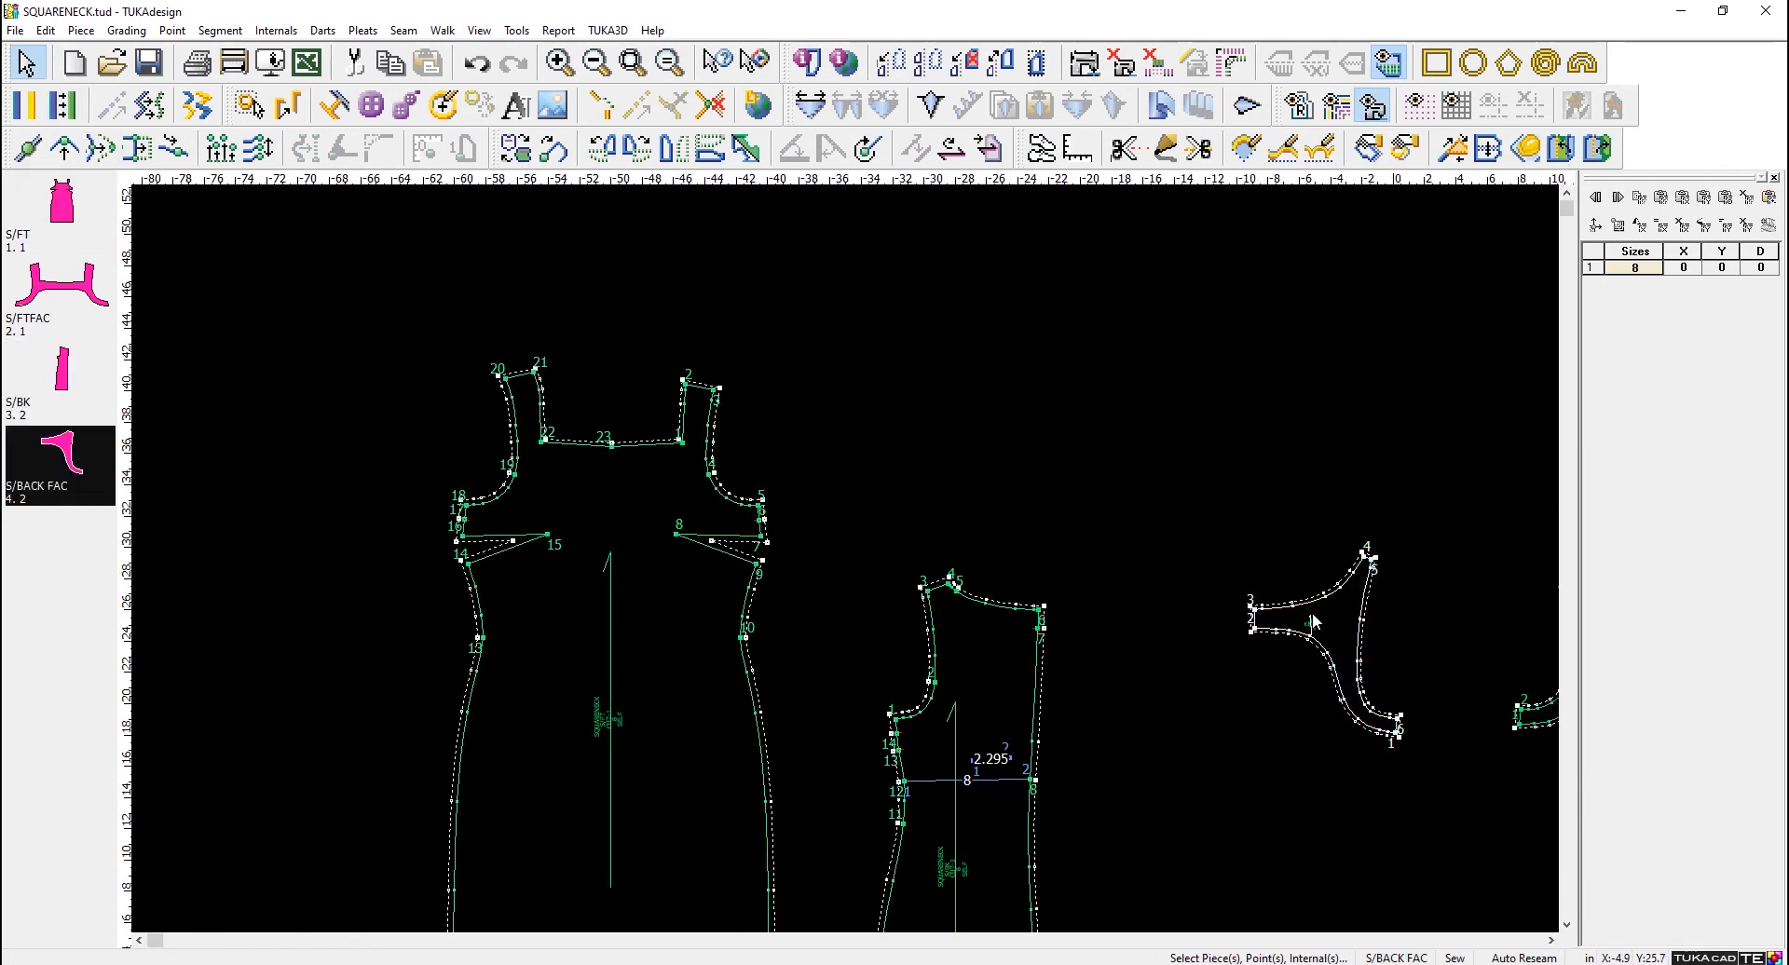
click(612, 550)
scroll(846, 557, up, 3)
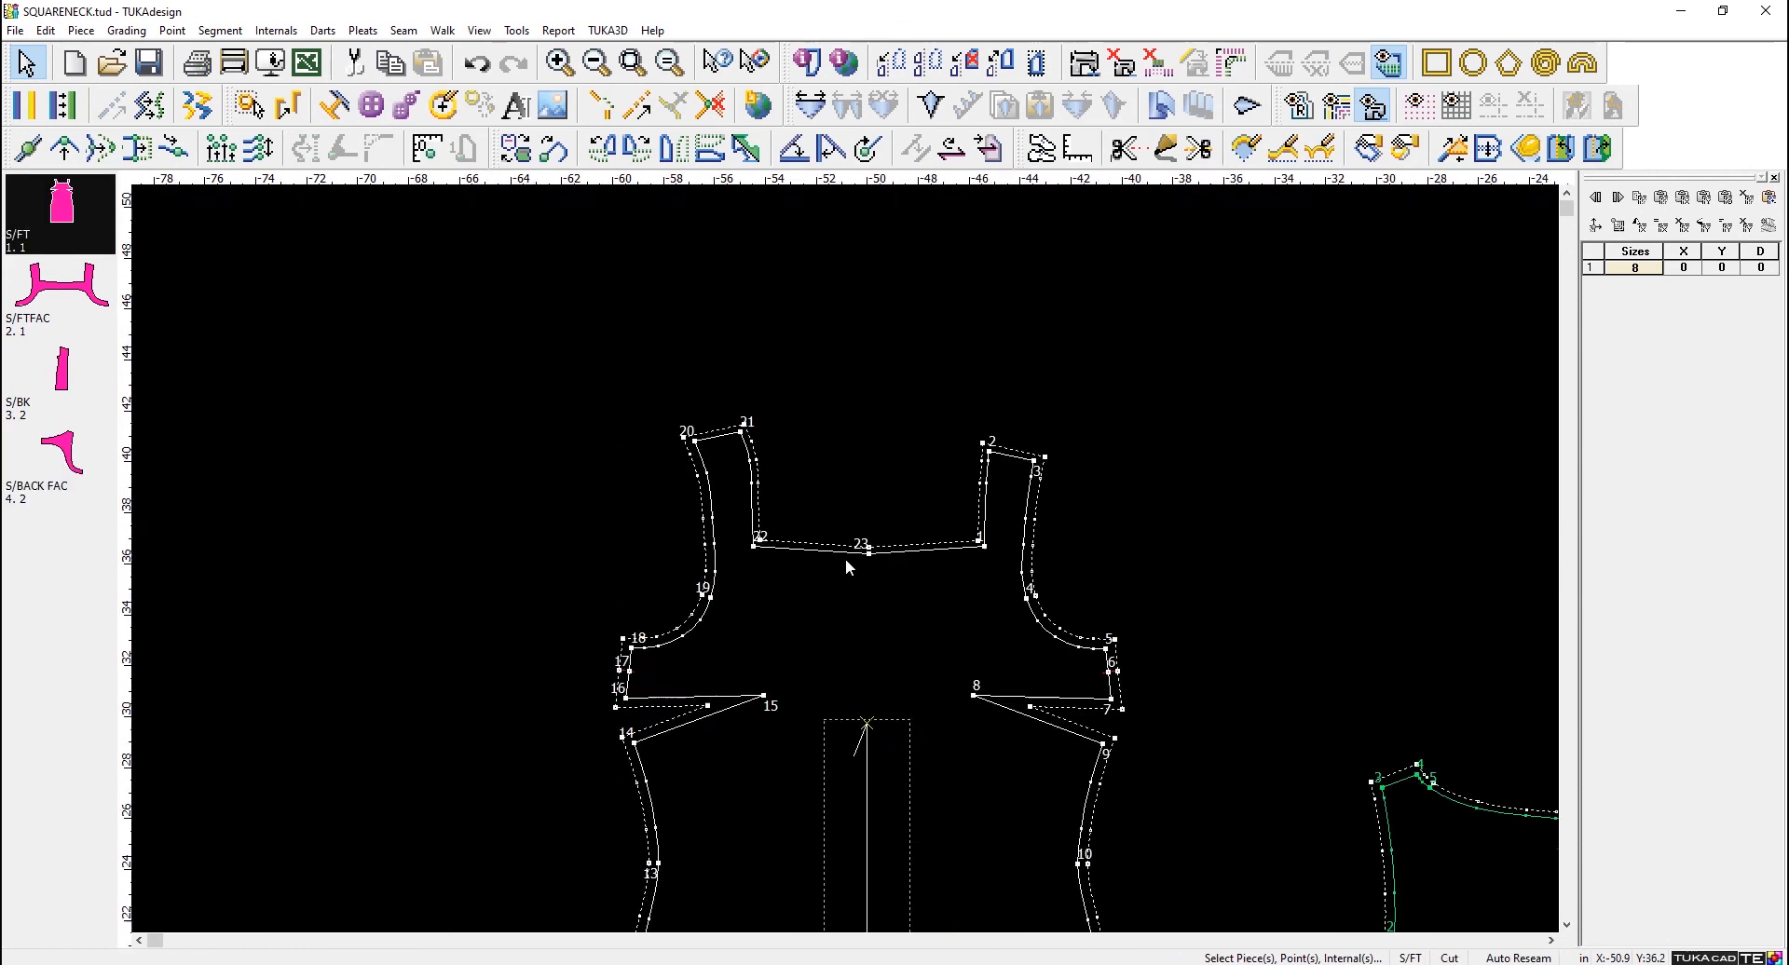
scroll(847, 569, down, 3)
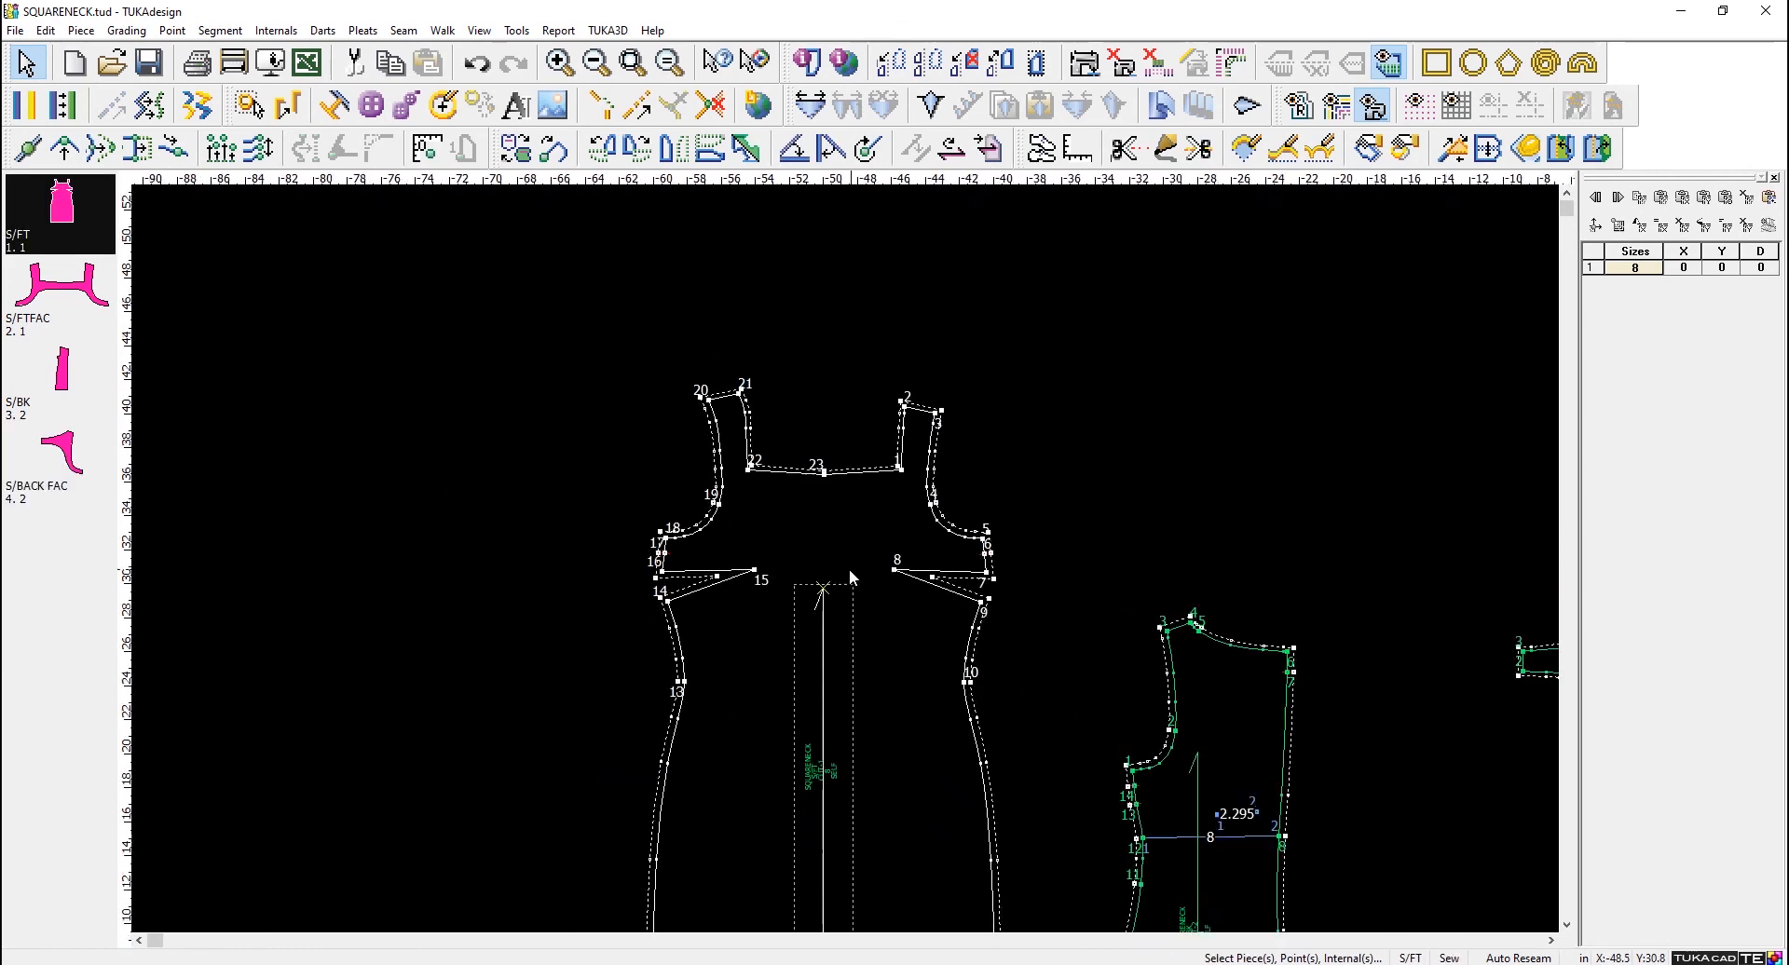
scroll(846, 557, up, 2)
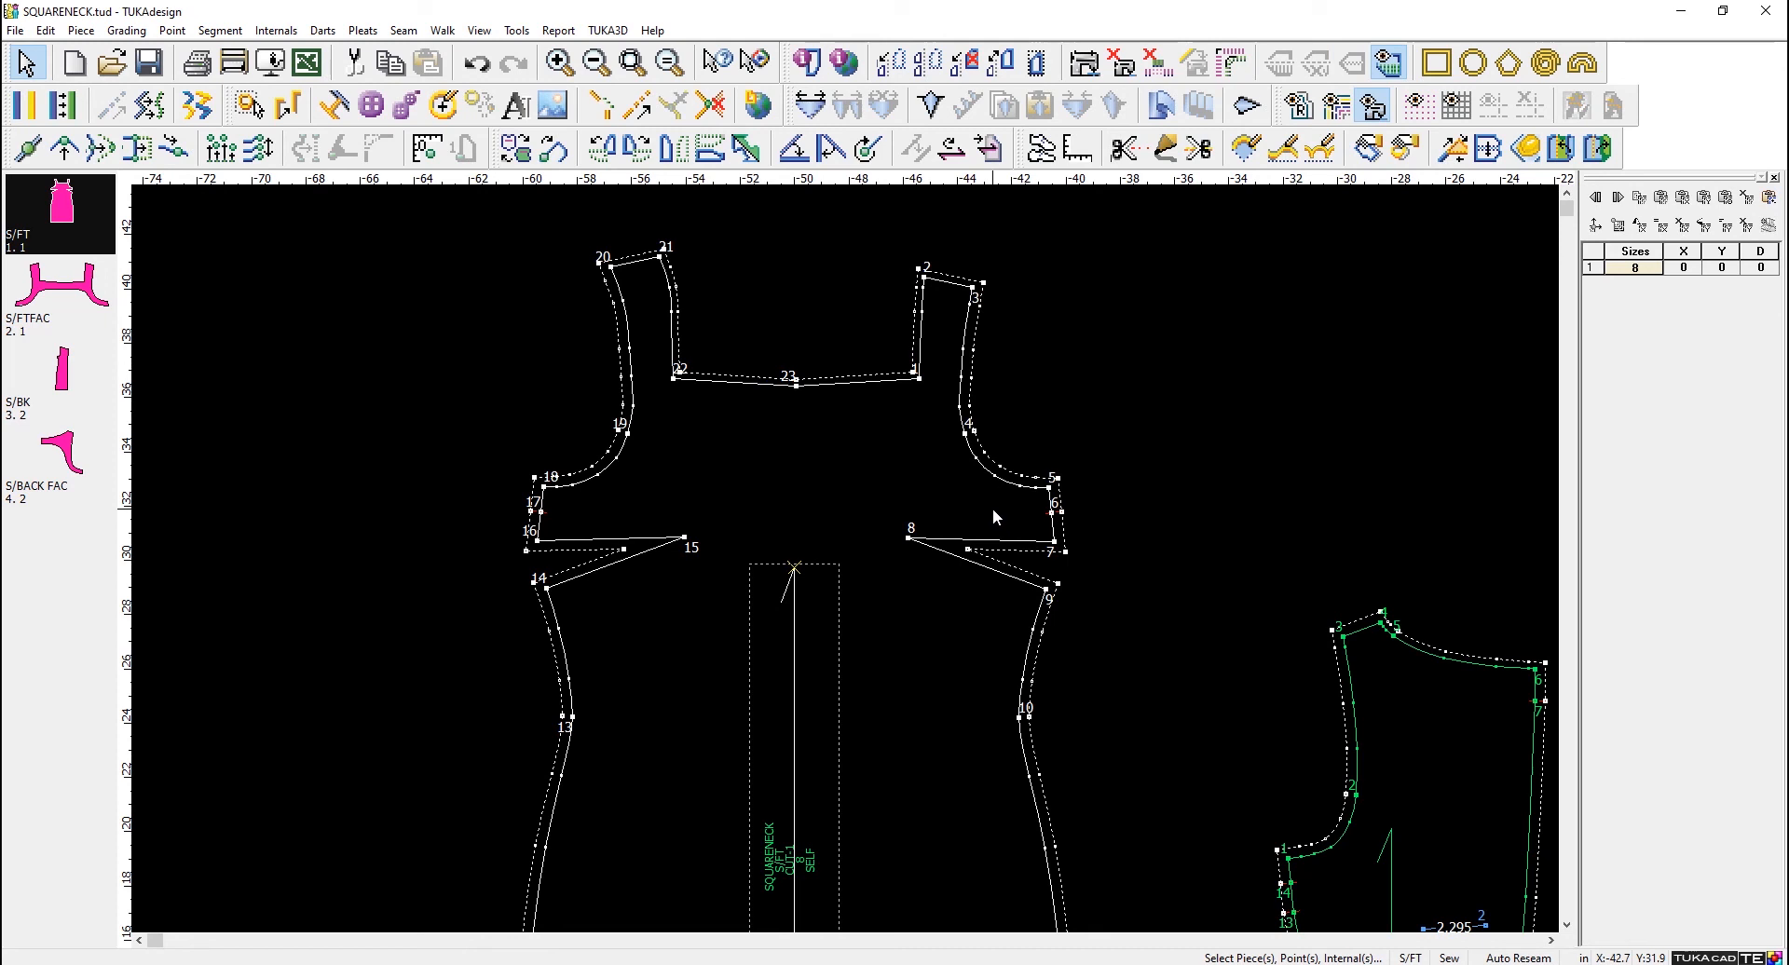
- Move the S/BK piece with Move Piece so its underarm point 1 meets point 5 of S/FT, and return to the Select Tool
click(1367, 149)
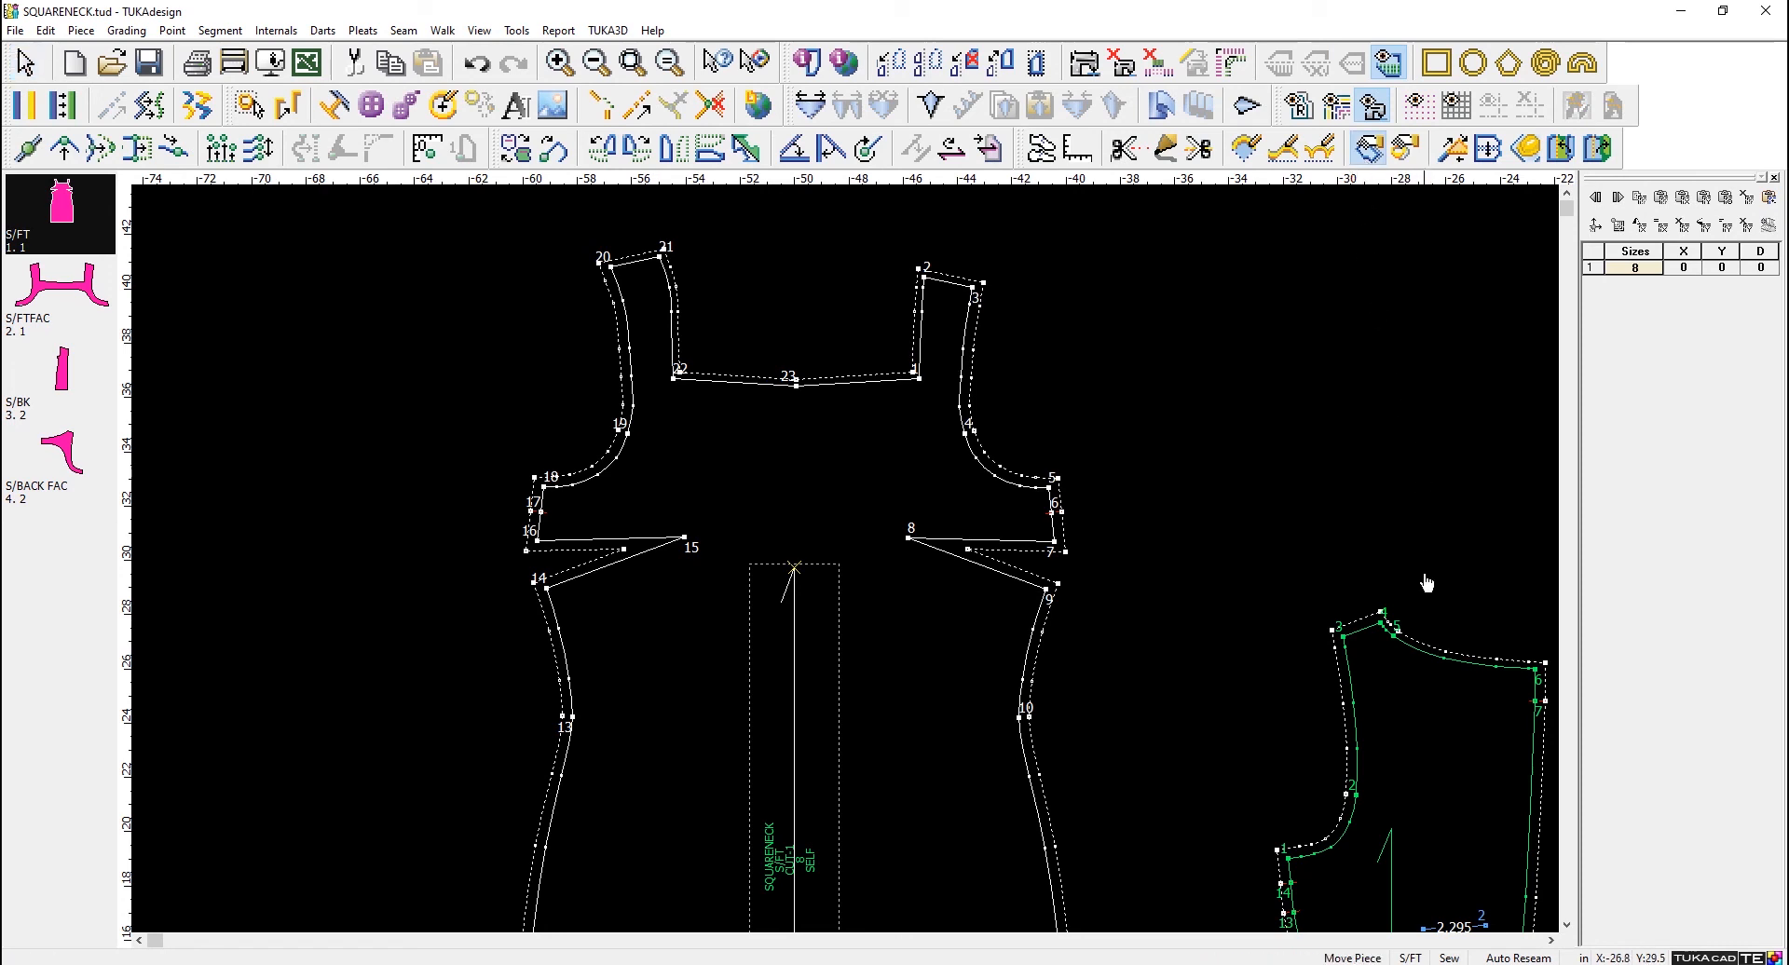
click(1292, 860)
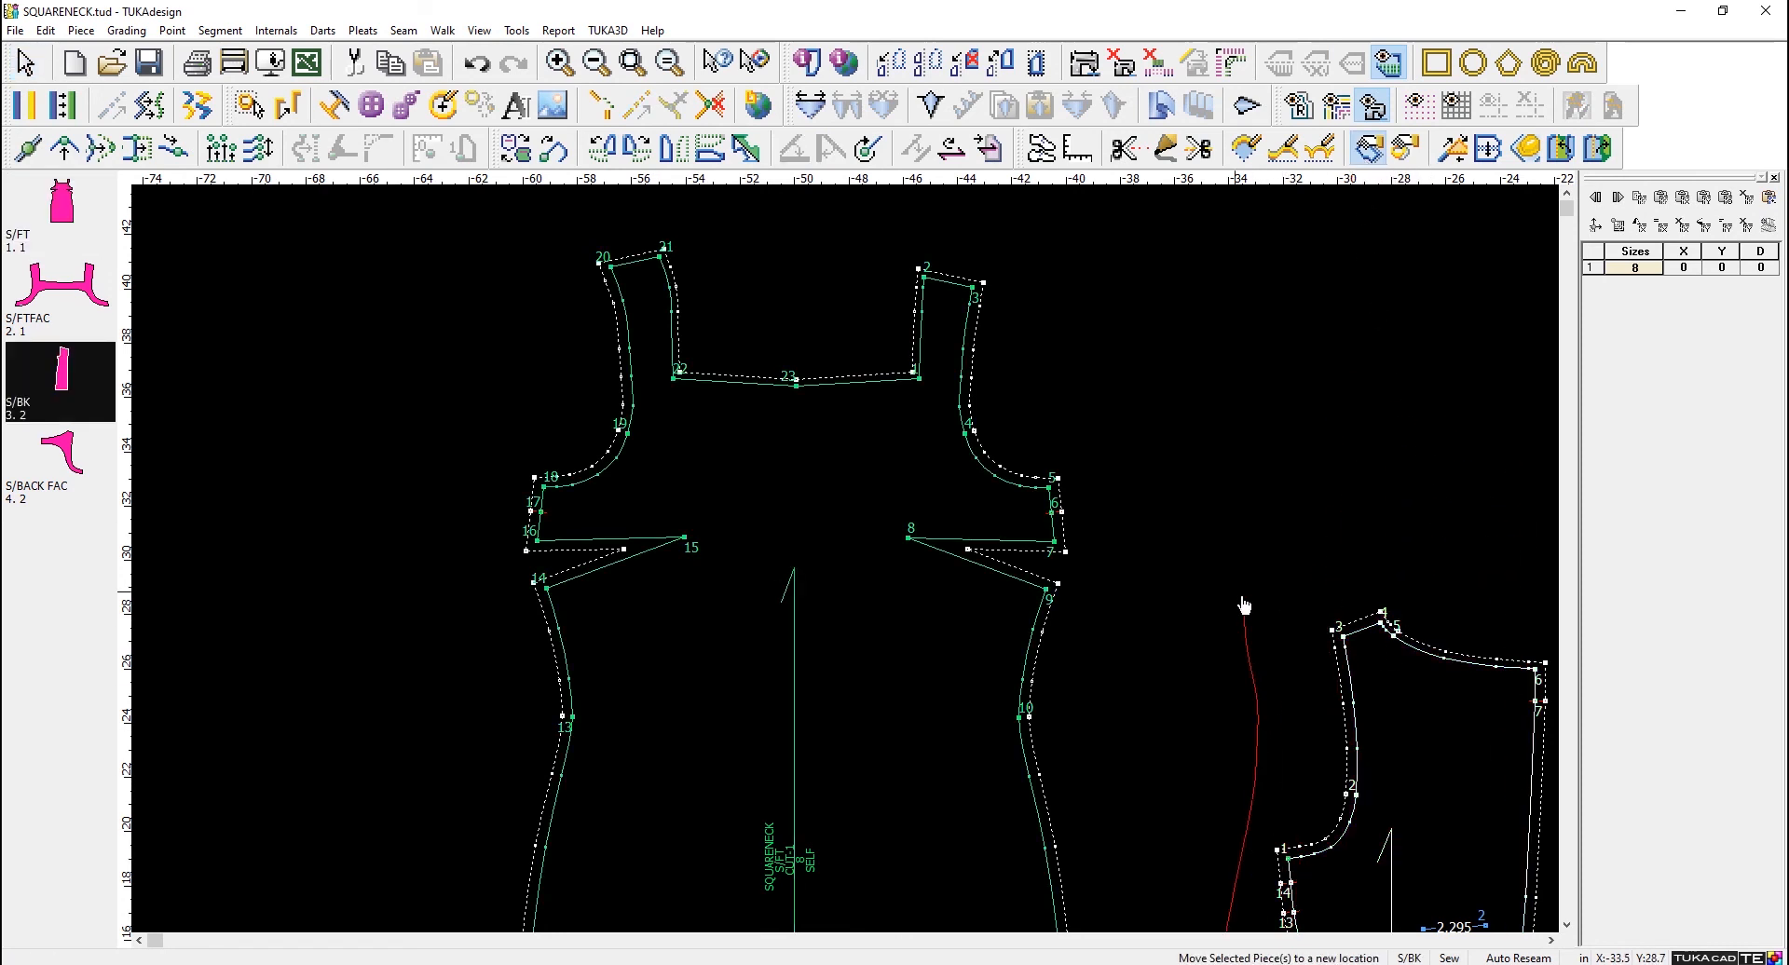
click(1049, 489)
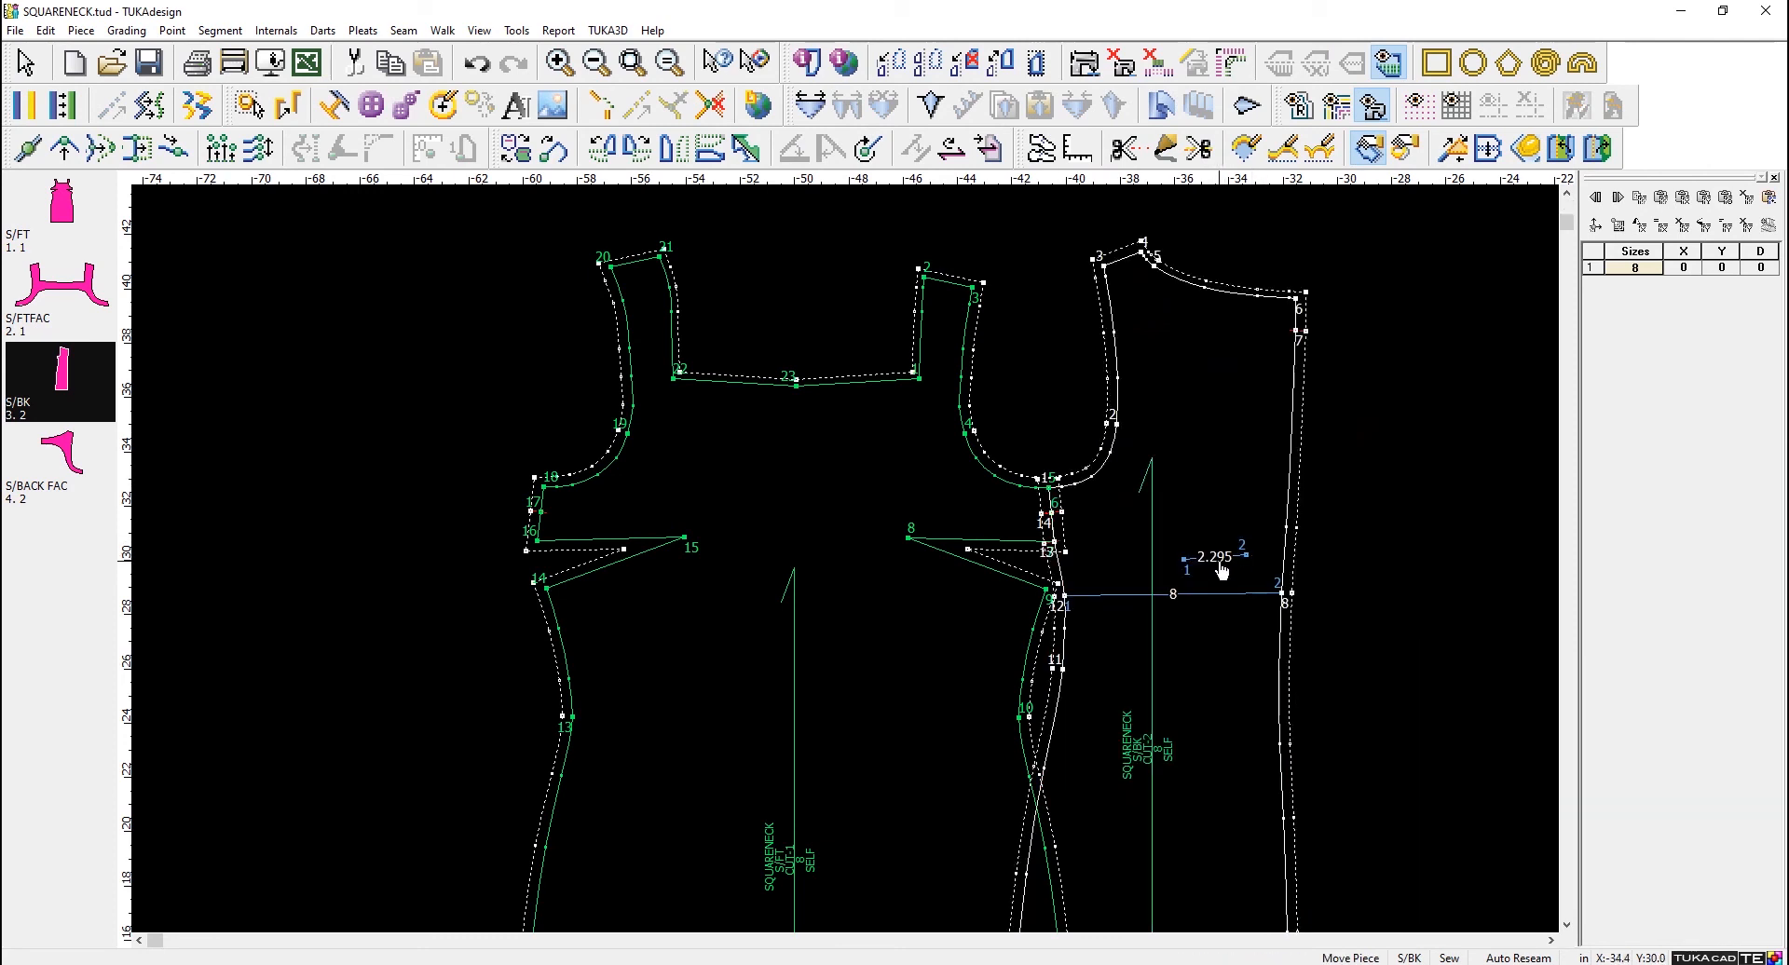
right_click(1379, 388)
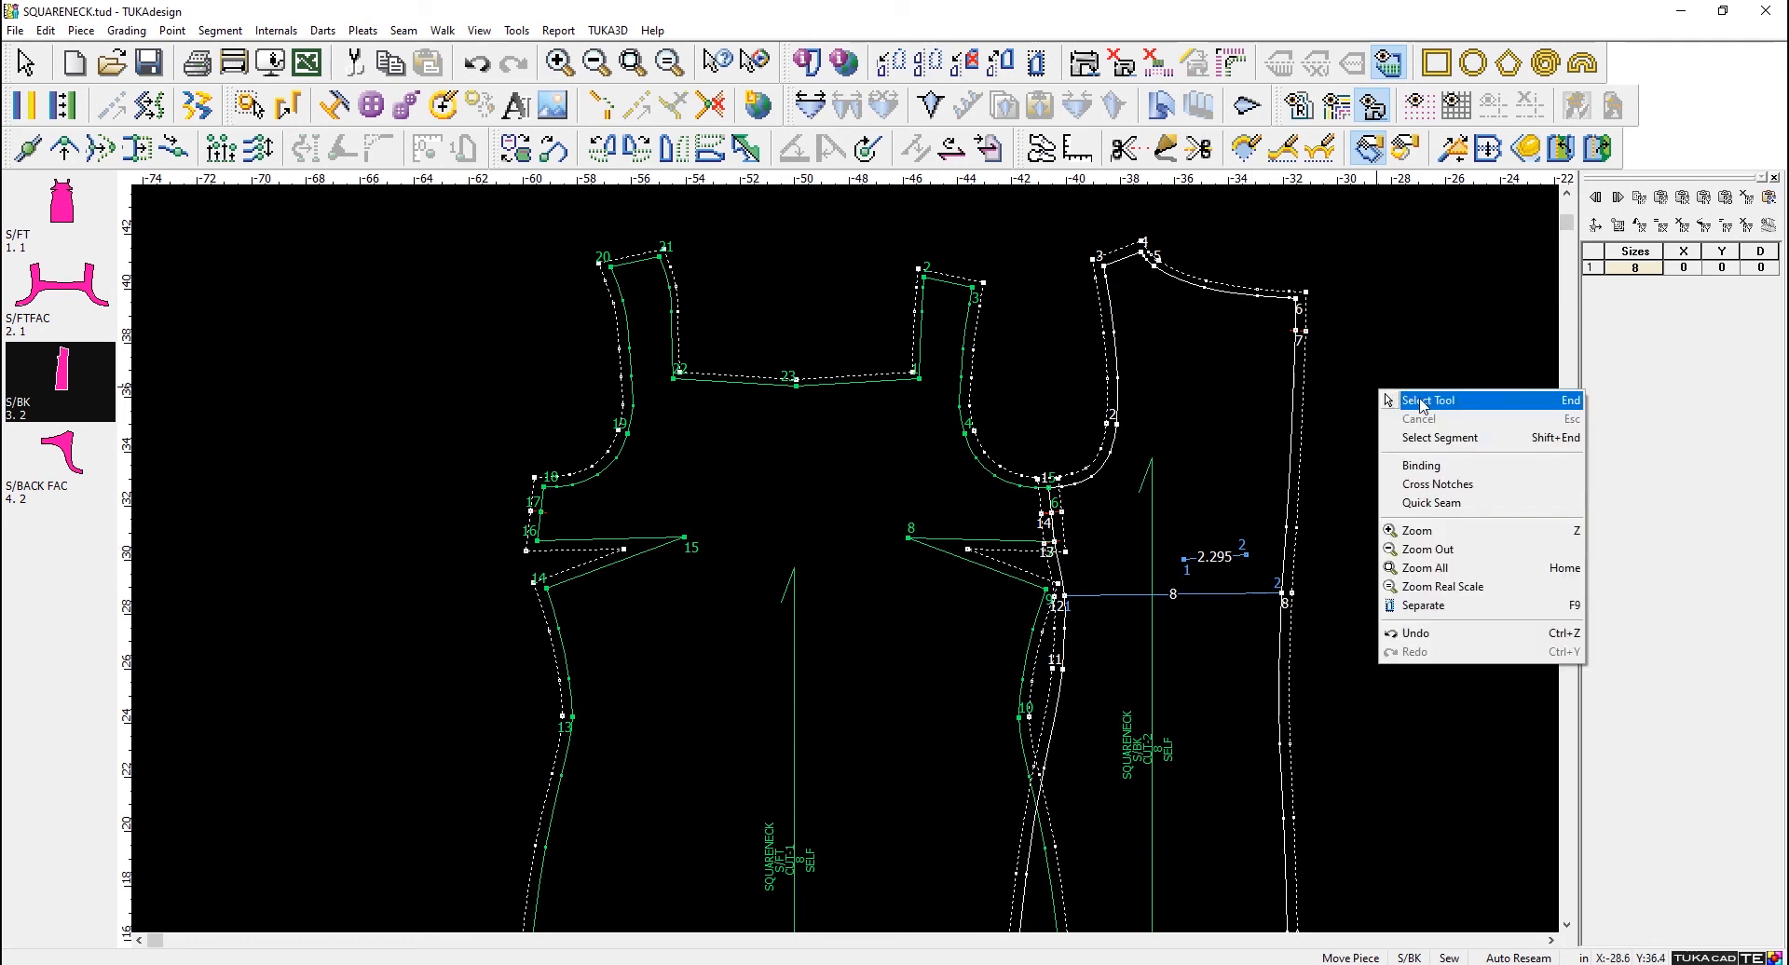
click(1415, 400)
- Pull S/BK away from S/FT and reattach its point 1 to point 5 of S/FT using only the Select Tool
drag(1227, 480, 1381, 506)
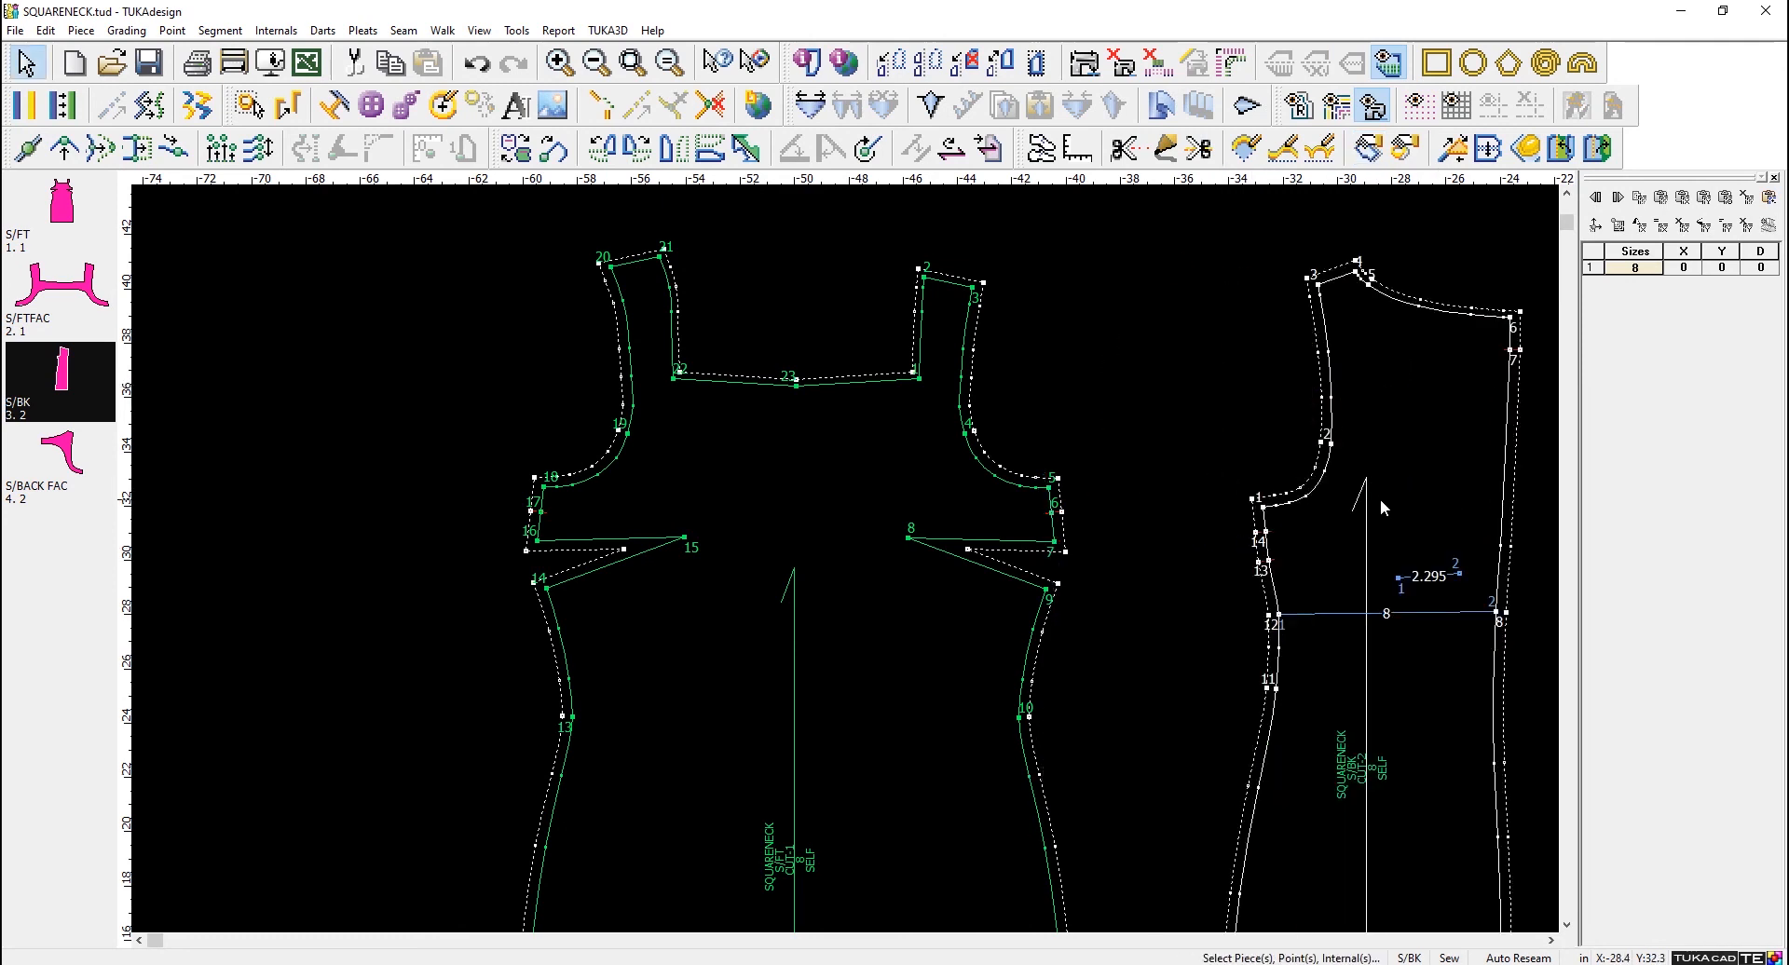
click(1264, 510)
click(1264, 510)
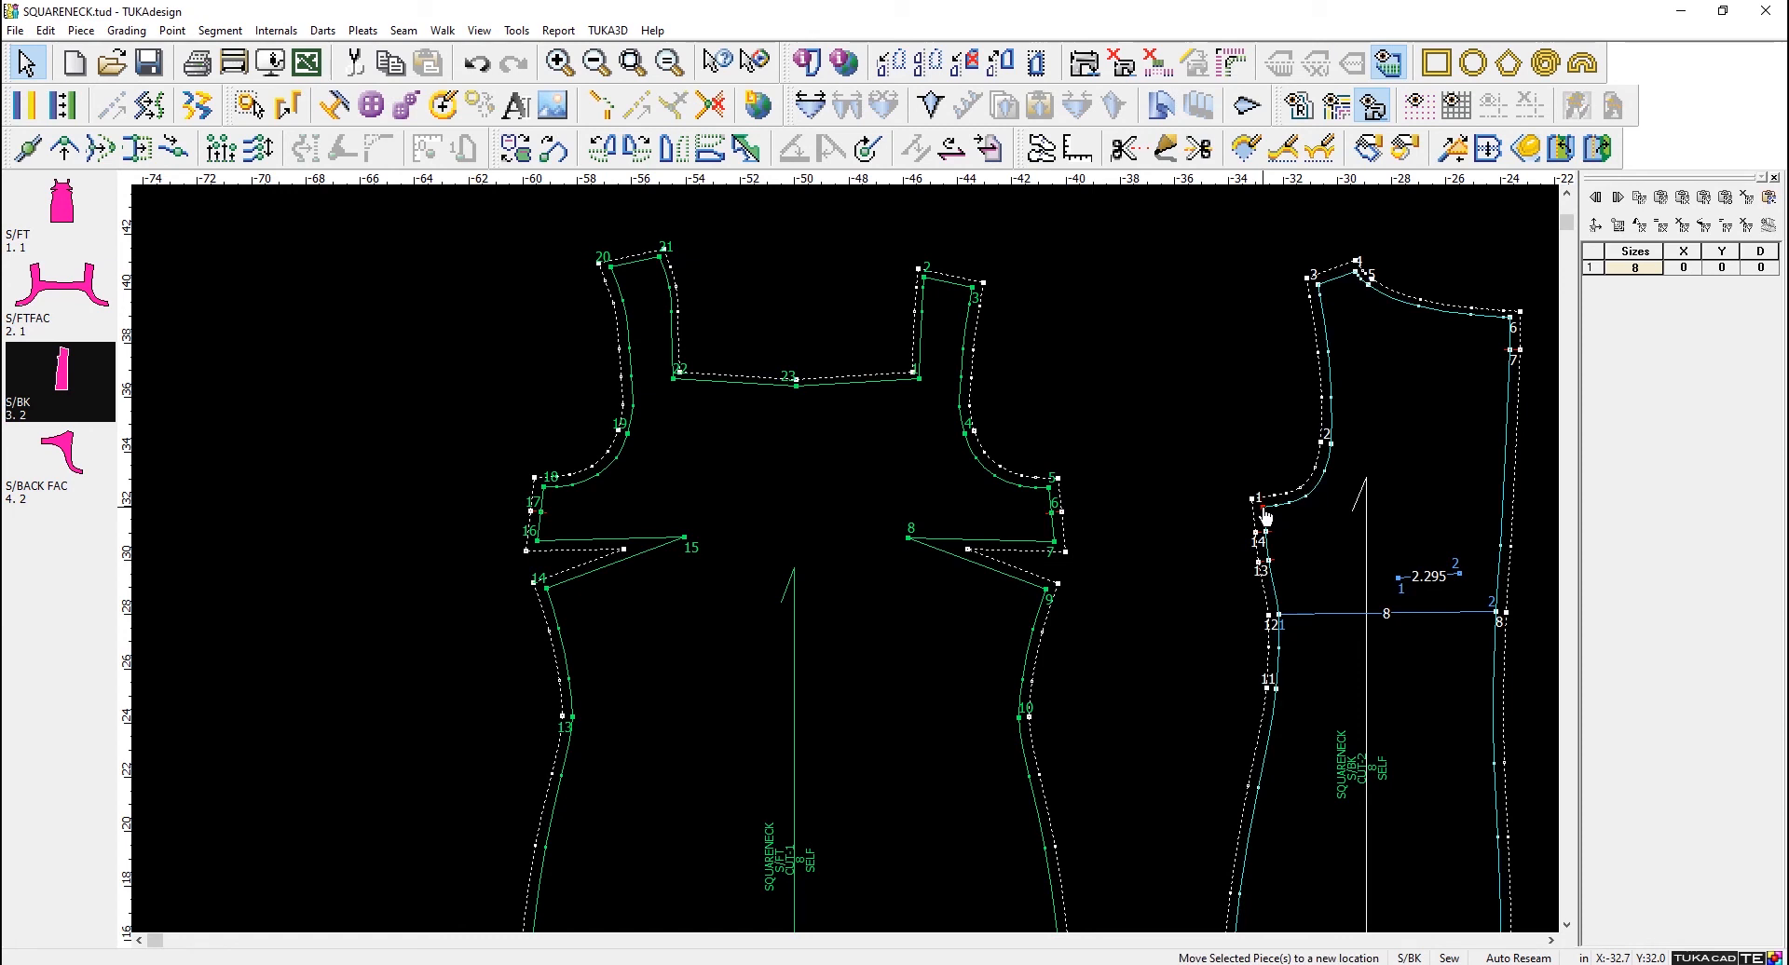
click(1051, 501)
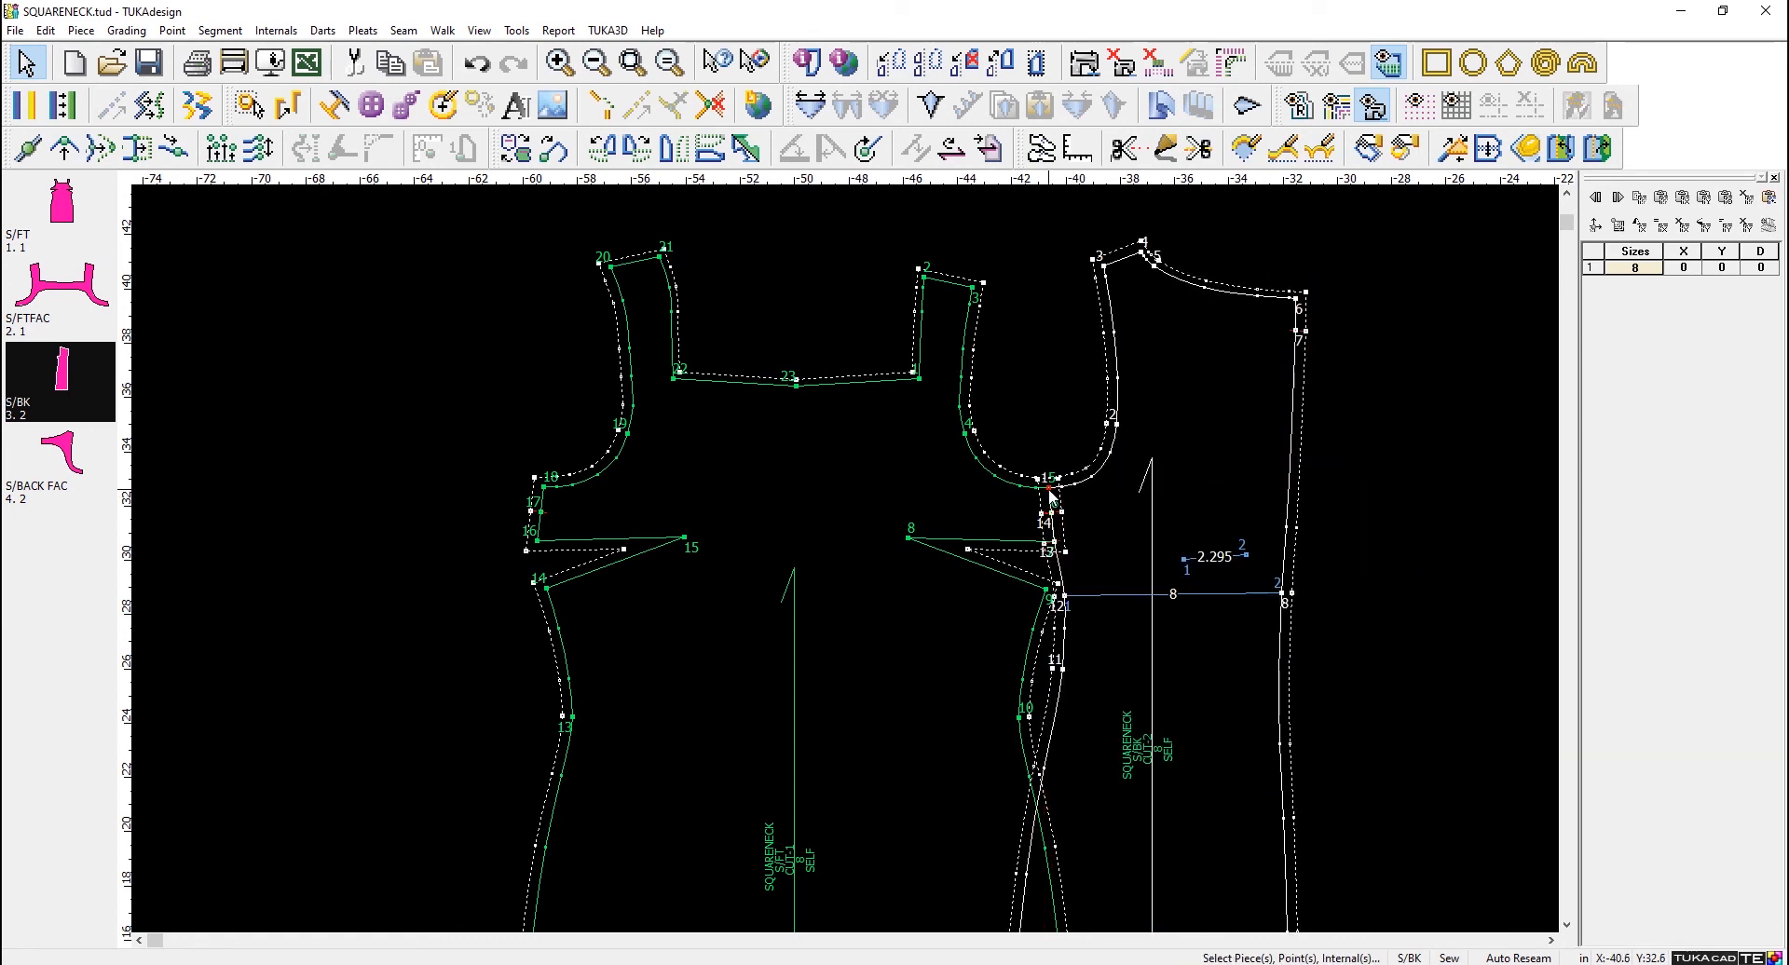